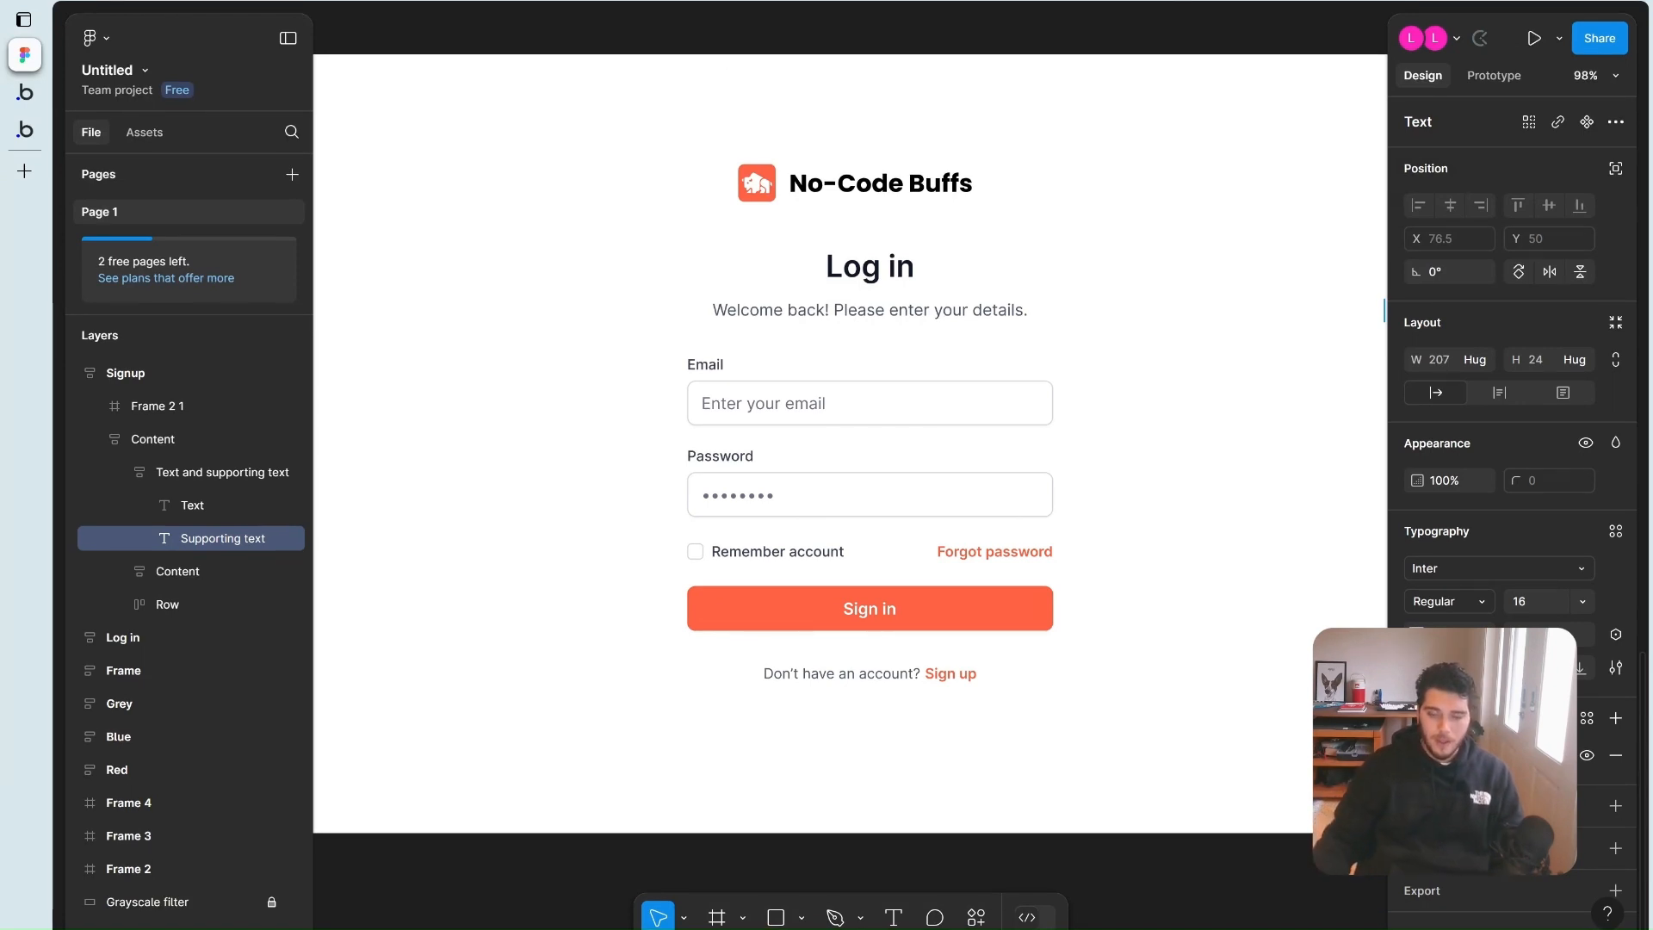
Review the Signup frame design in Figma
scroll(788, 439, right, 10)
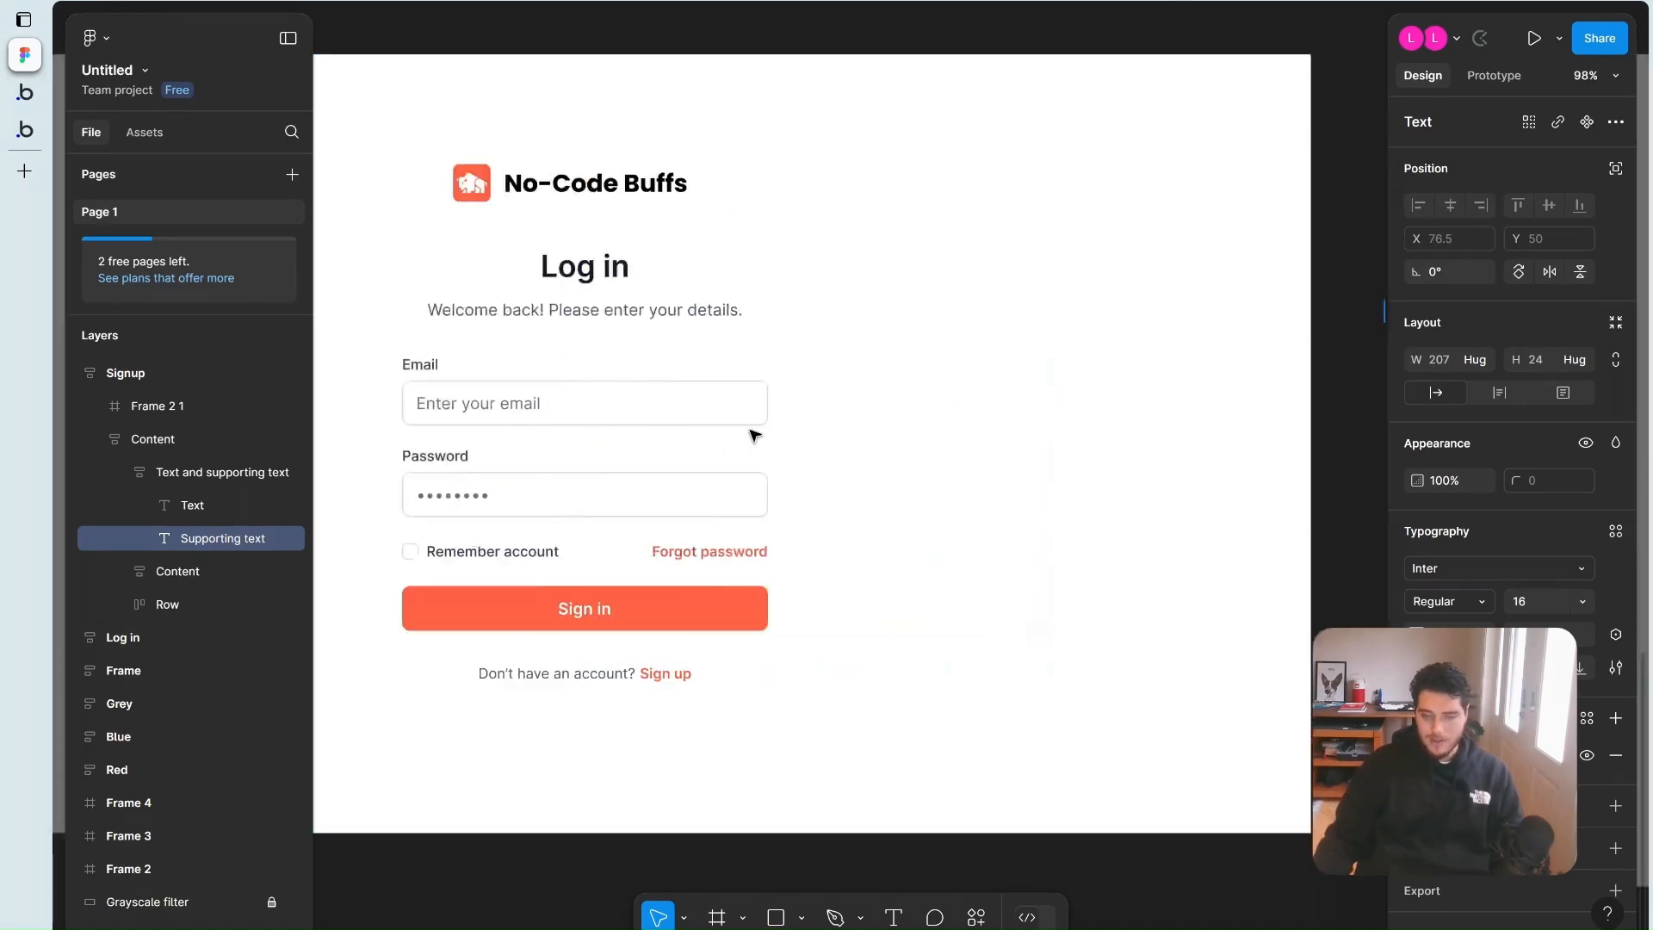
click(1228, 442)
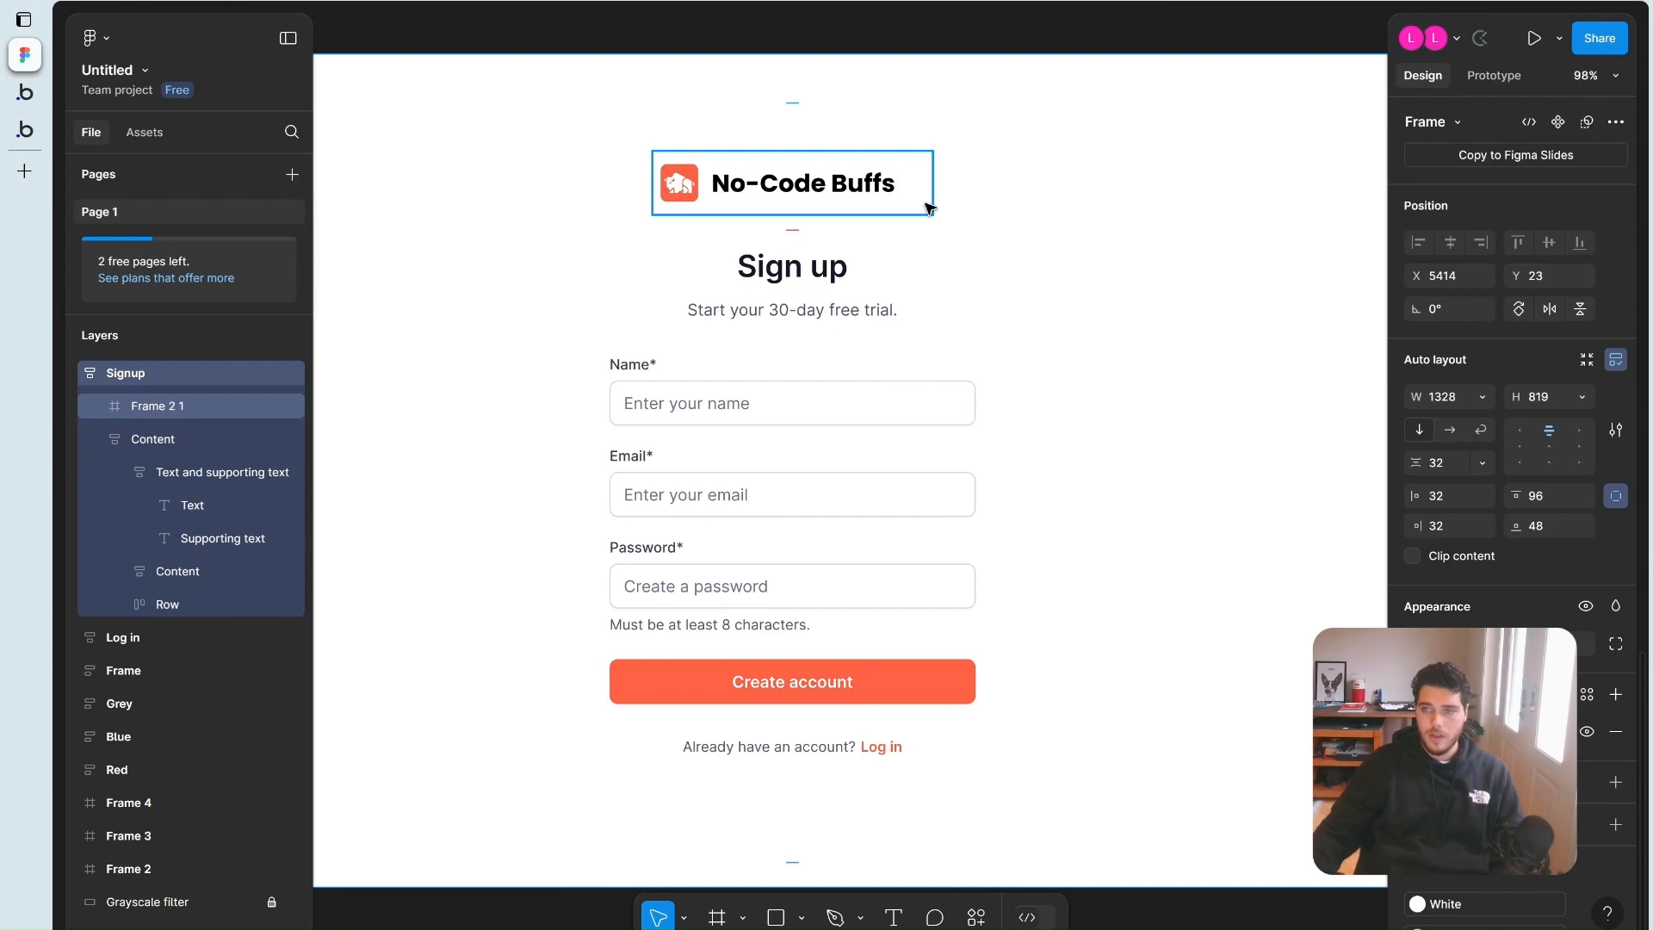
scroll(816, 319, left, 10)
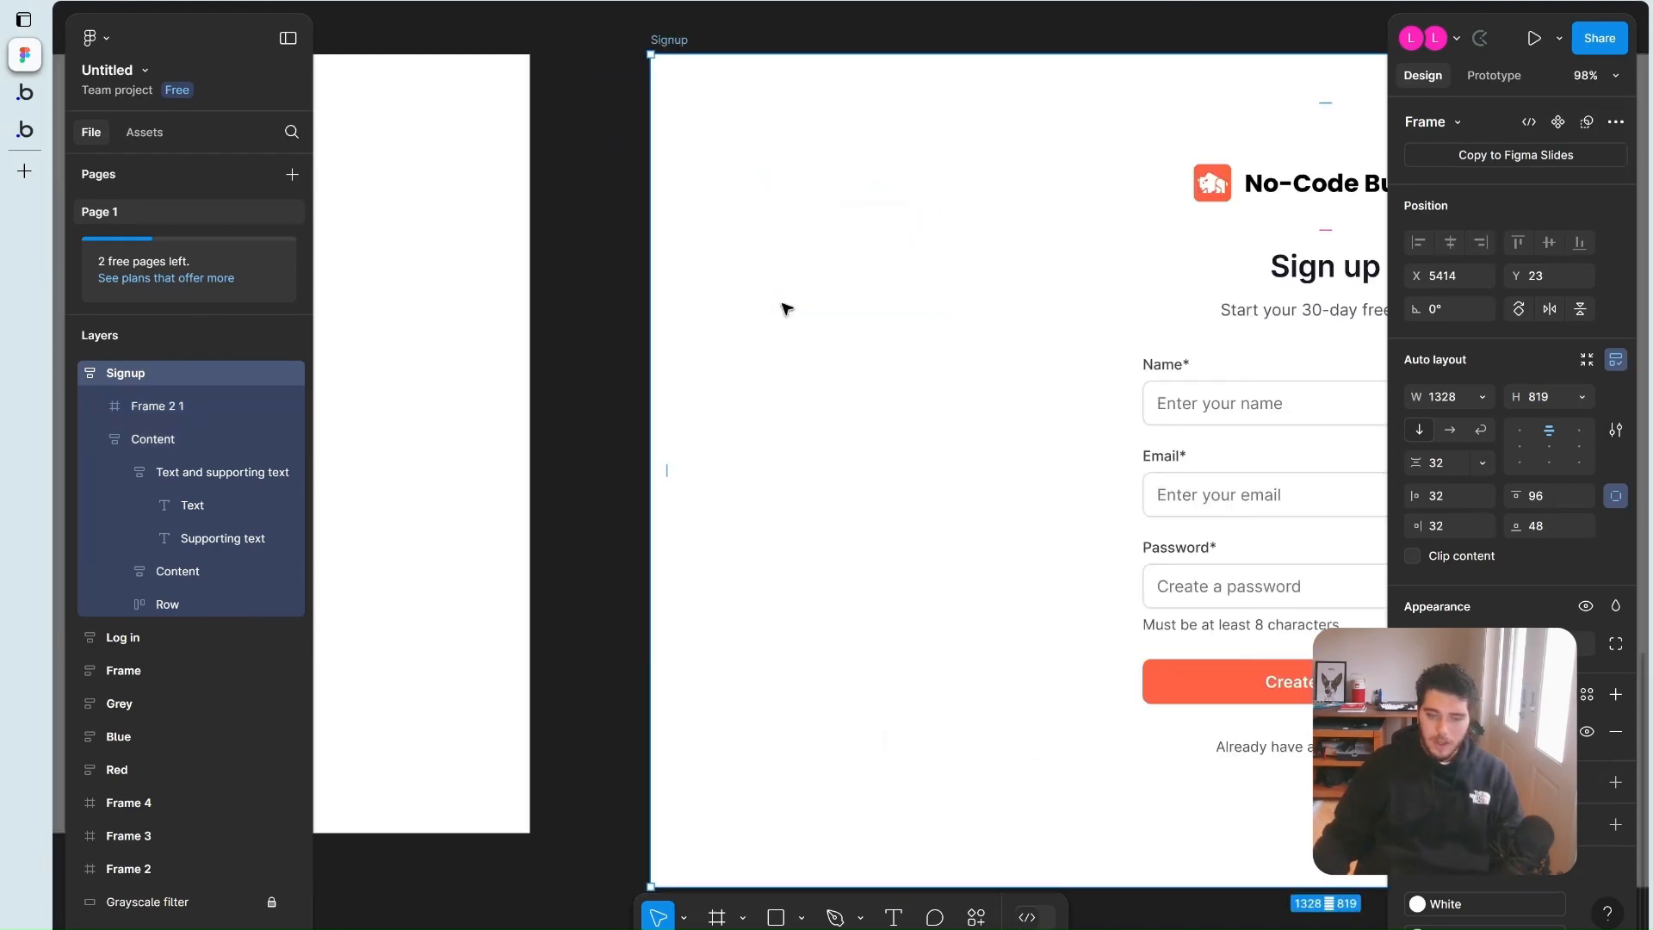
scroll(835, 315, left, 2)
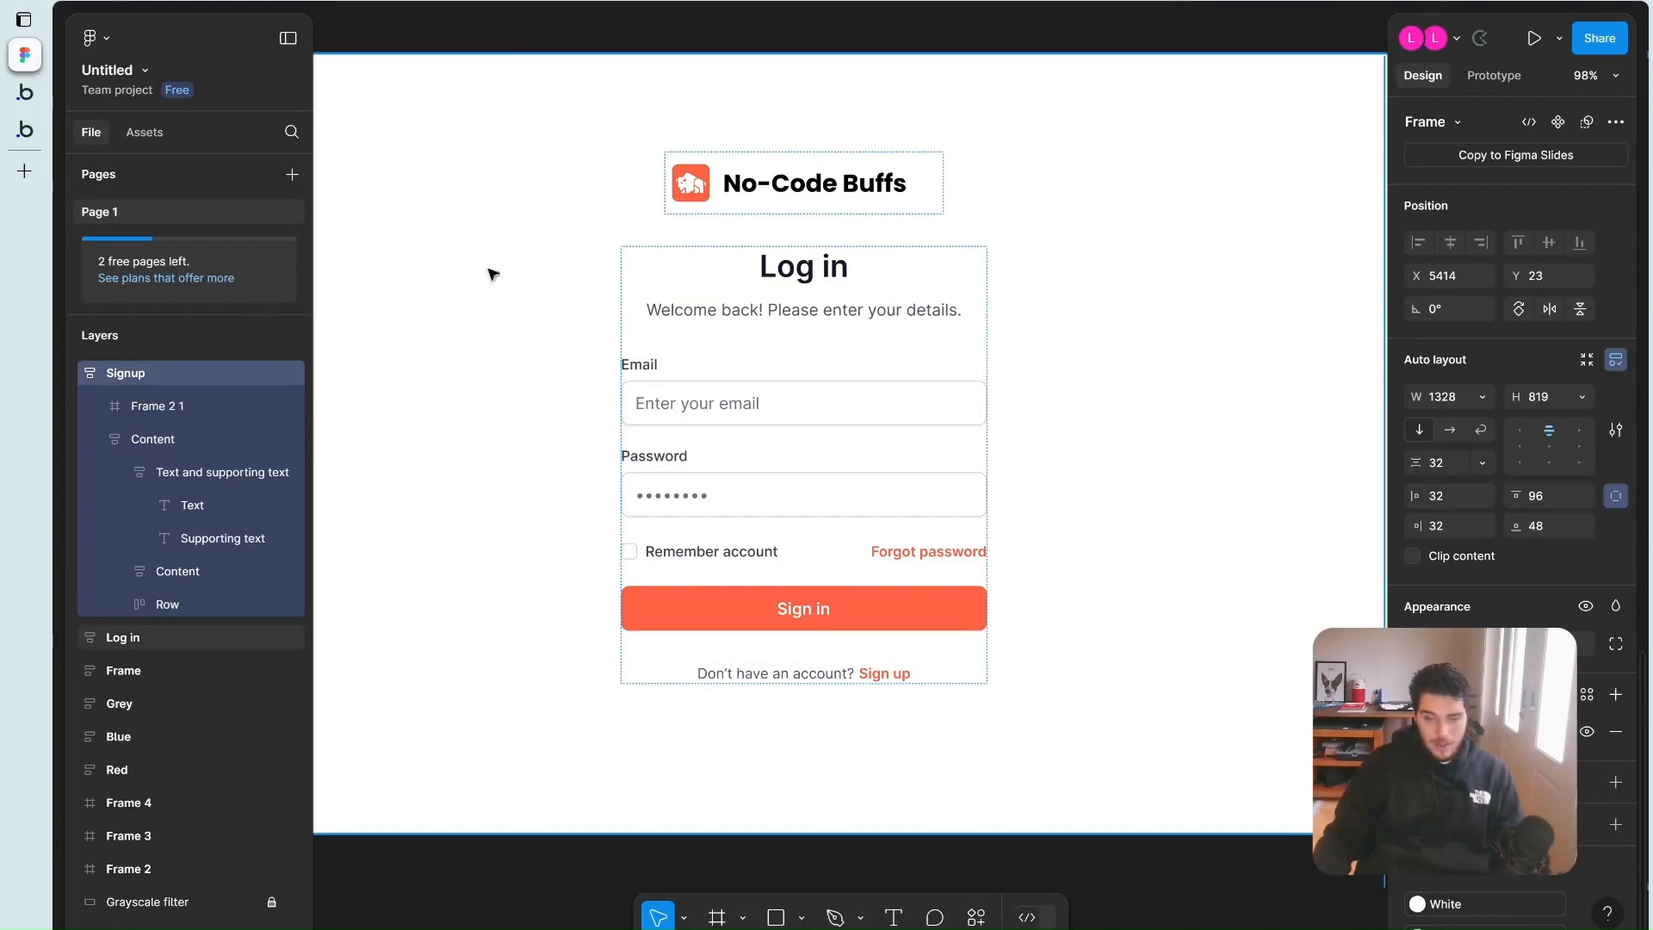
Stay on the login page in Bubble and check its Appearance settings before closing them
click(31, 100)
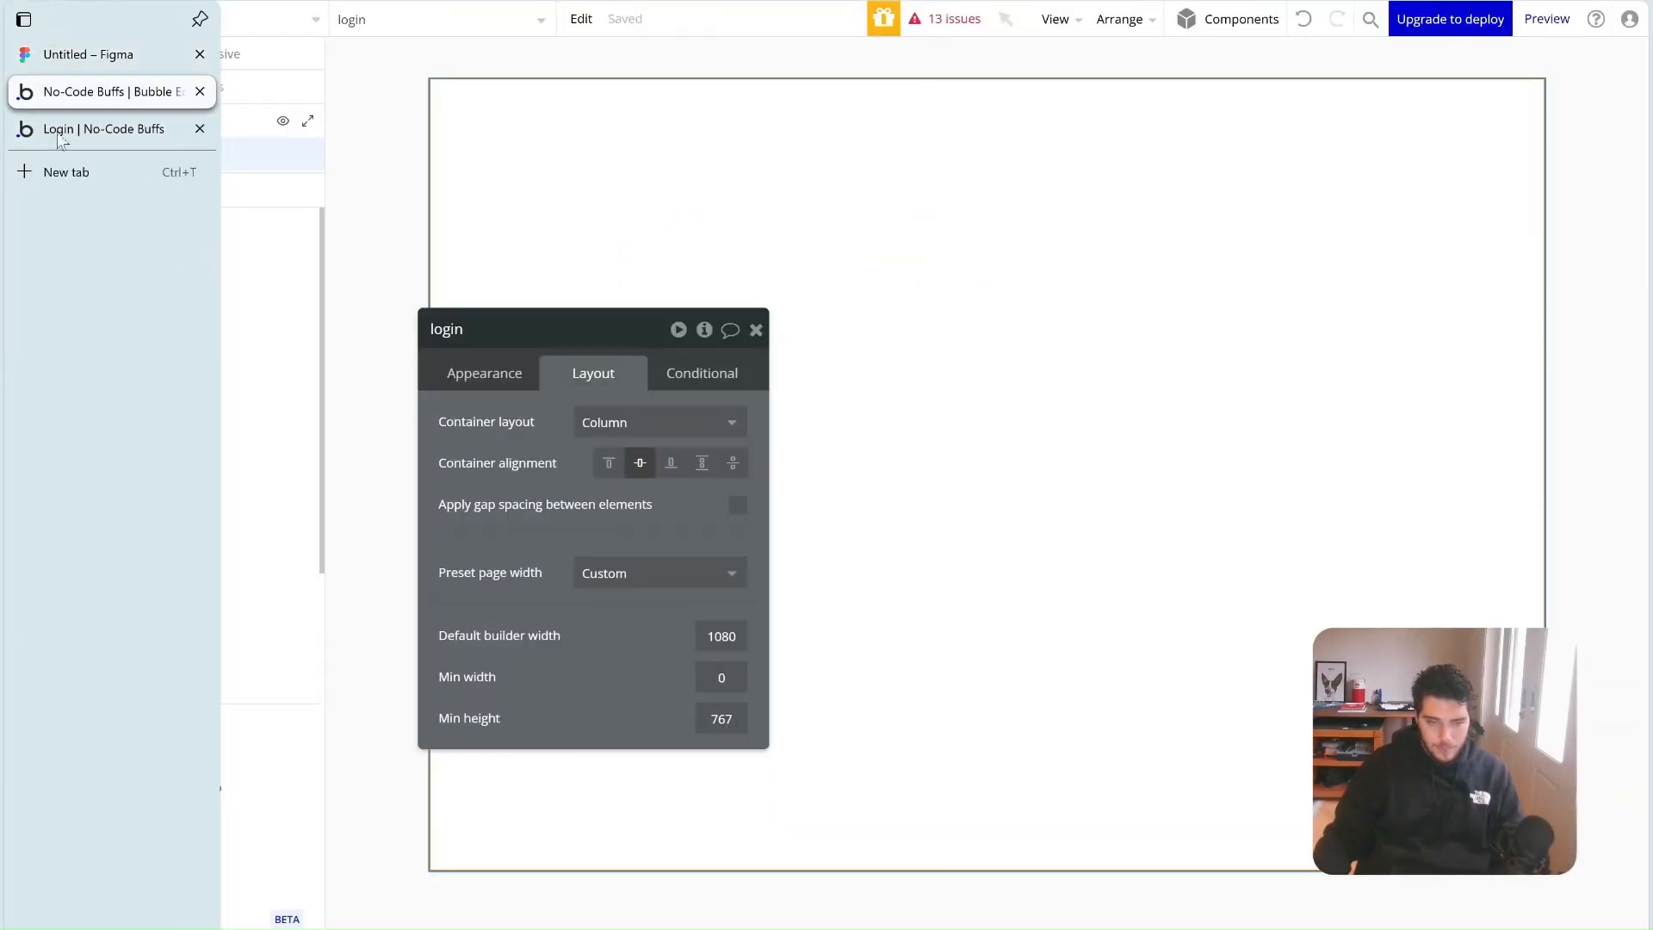
click(184, 17)
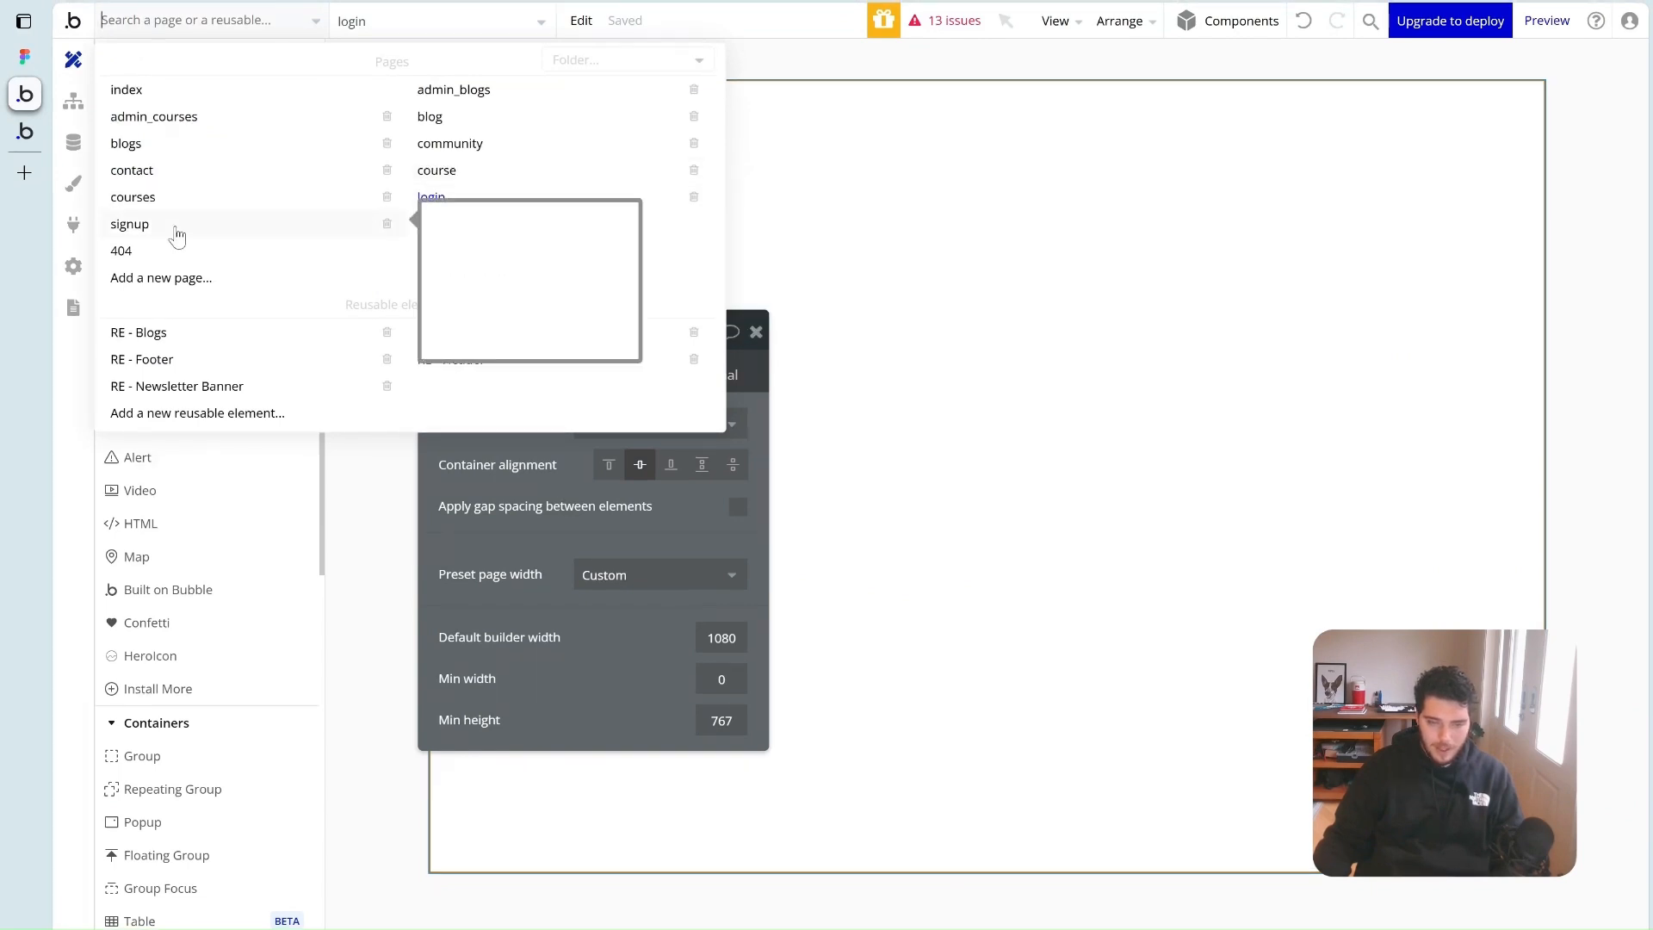
click(386, 528)
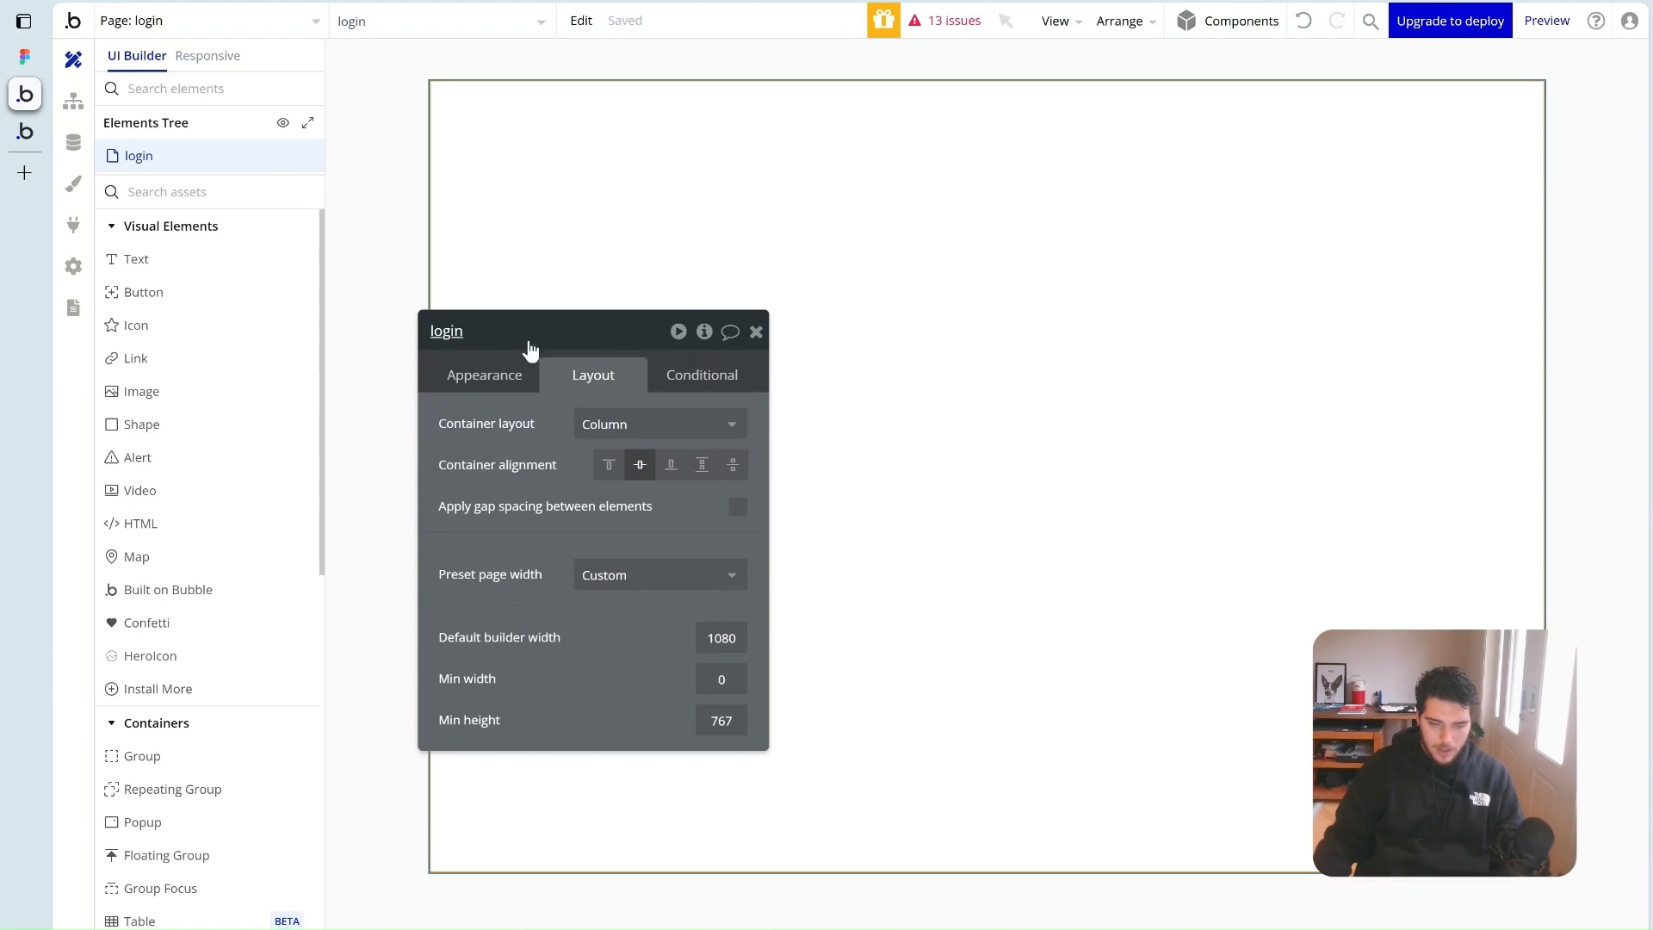
drag(526, 337, 460, 174)
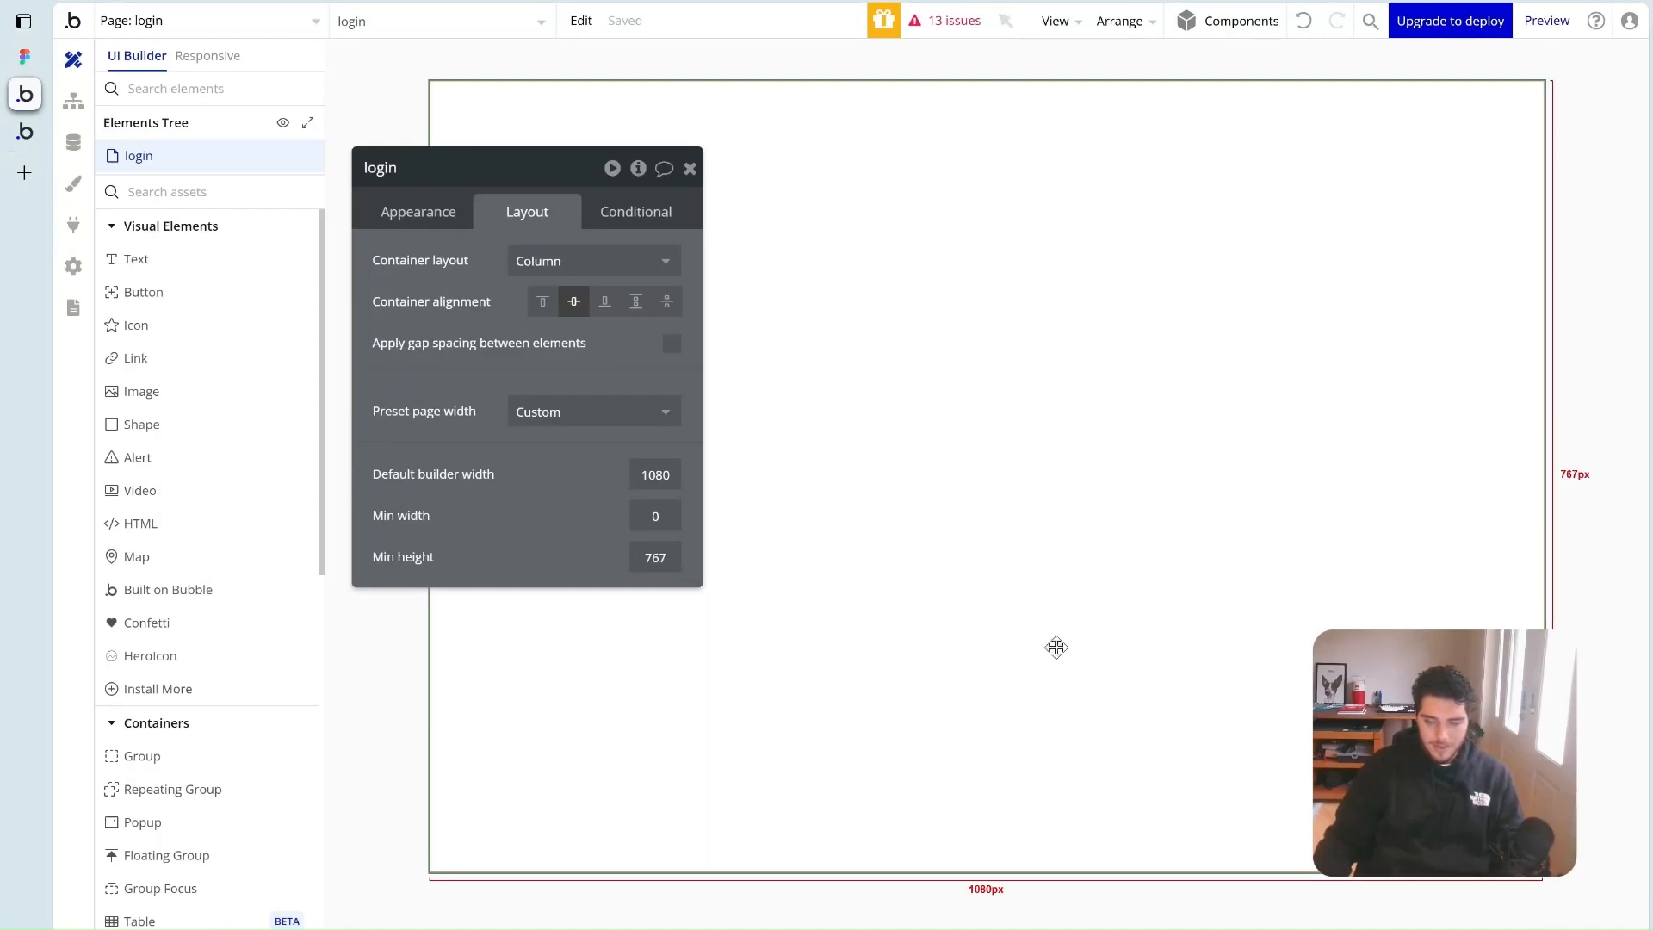
click(440, 226)
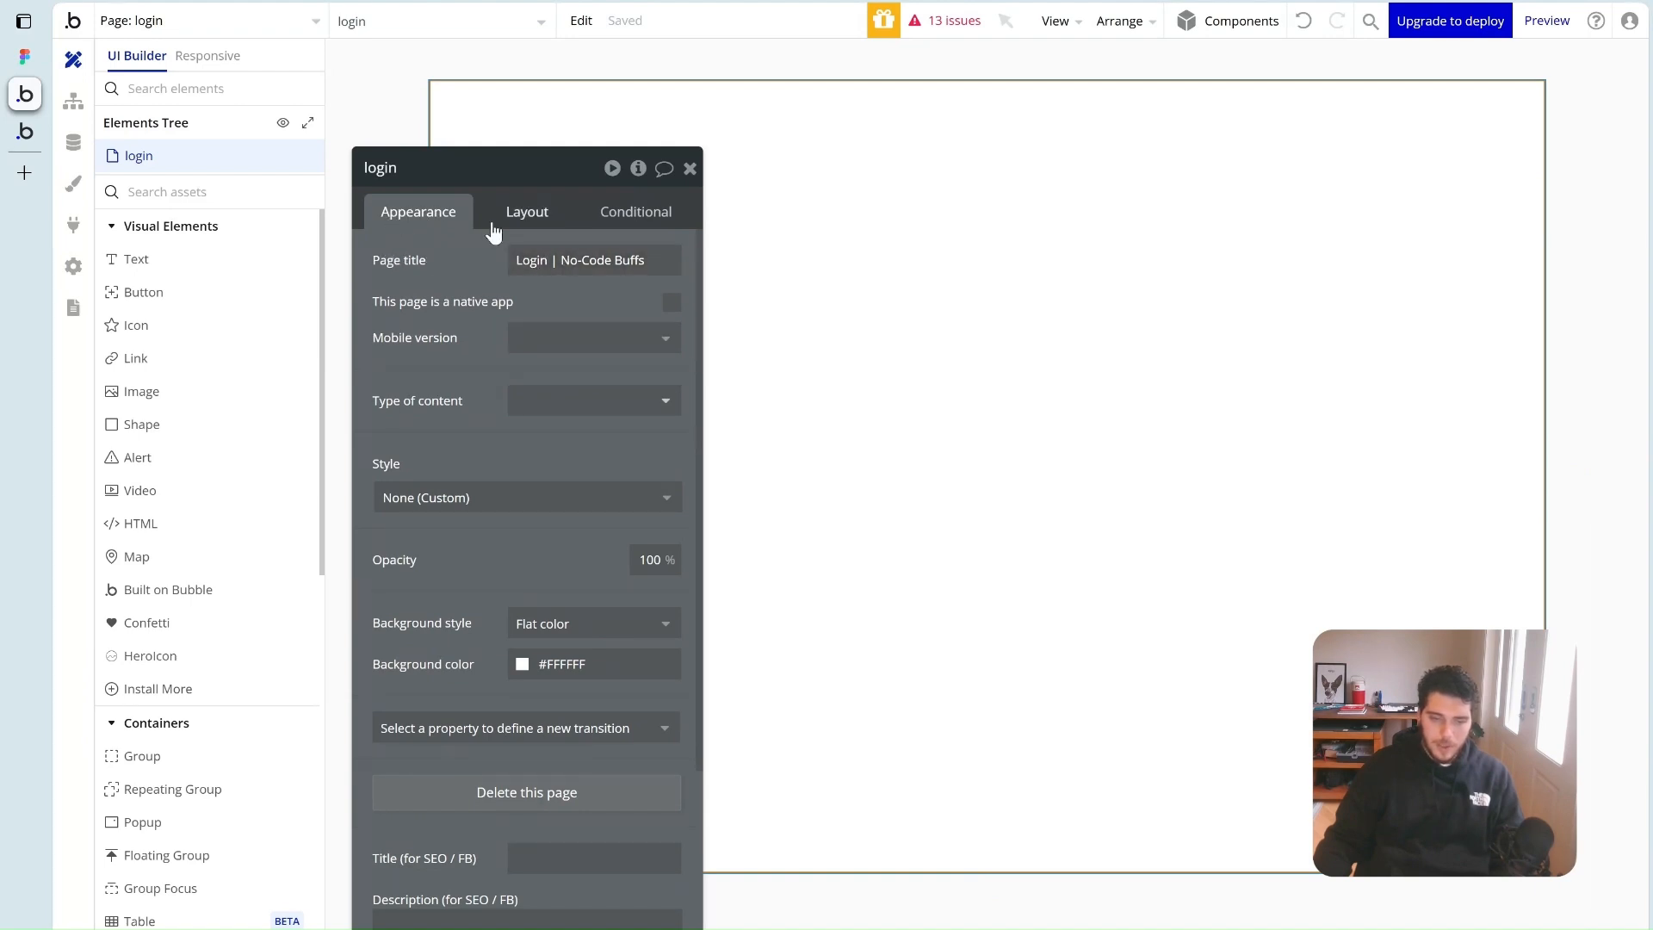
click(690, 169)
click(196, 200)
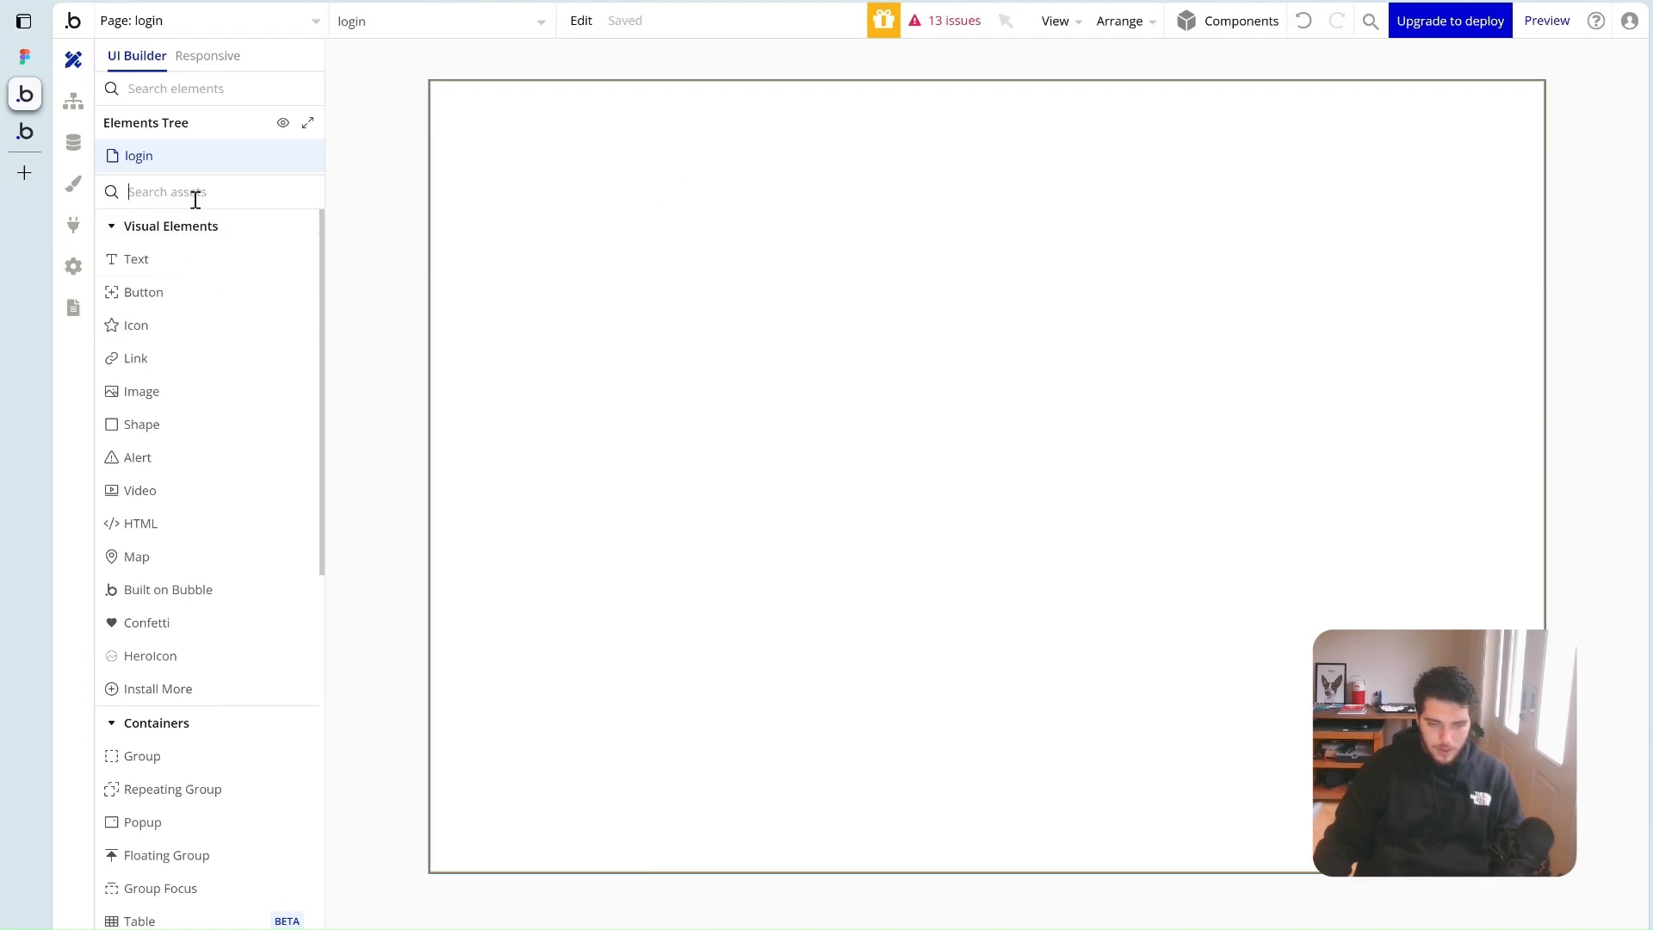
Place a new Group on the login page
text(group)
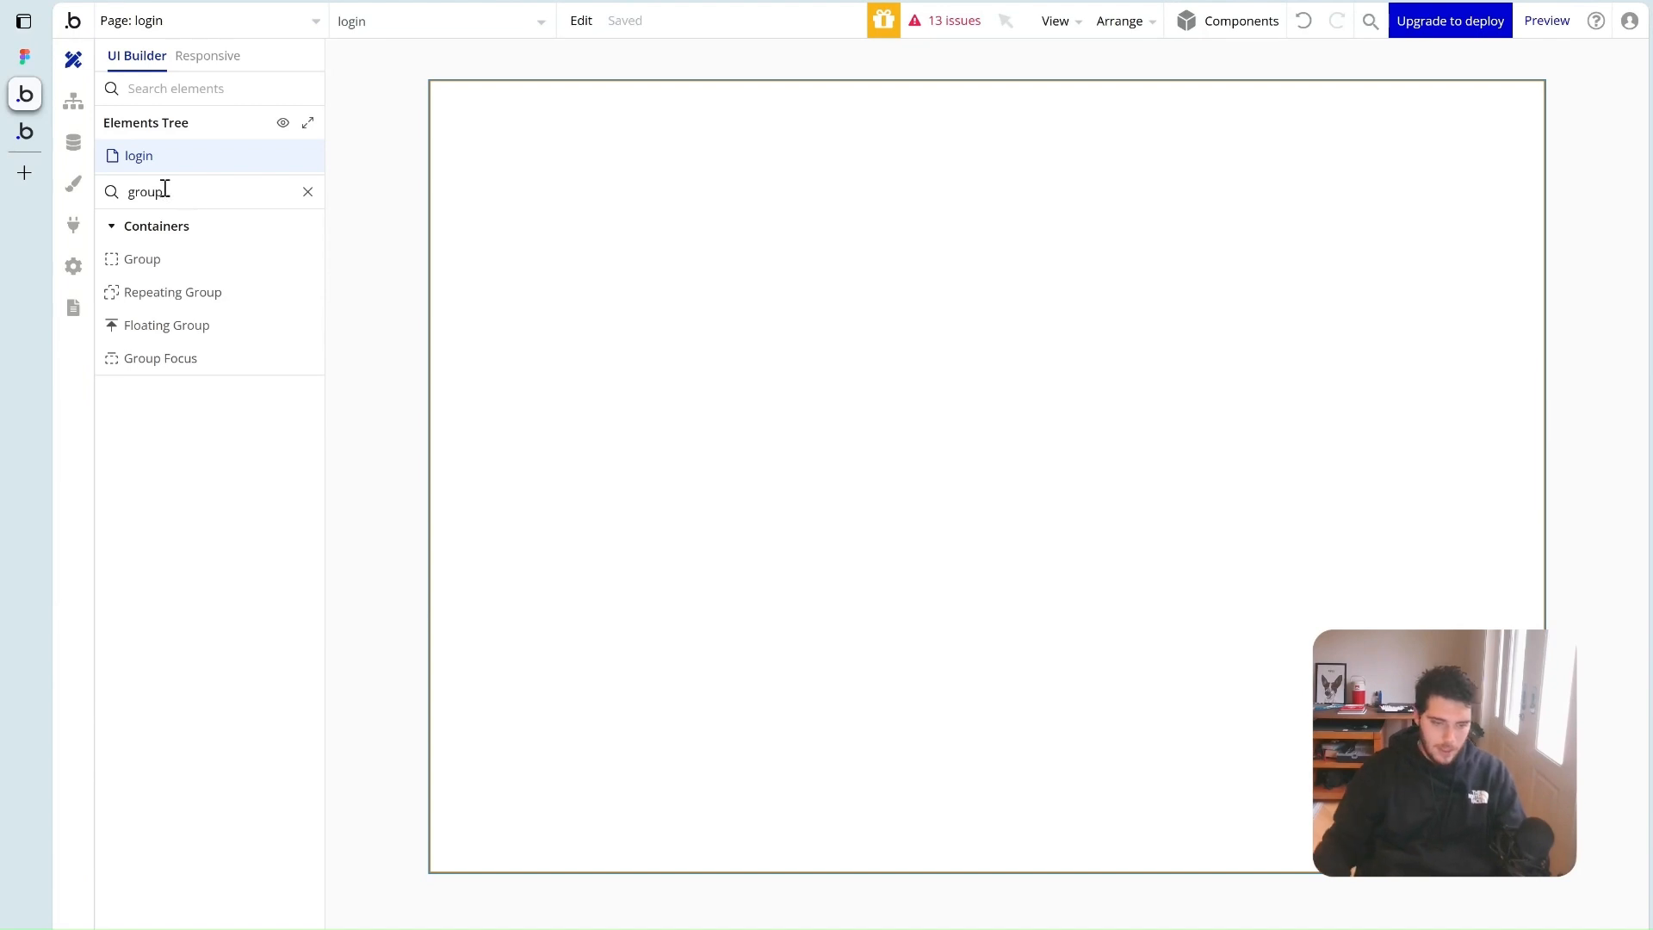
click(142, 259)
click(1092, 299)
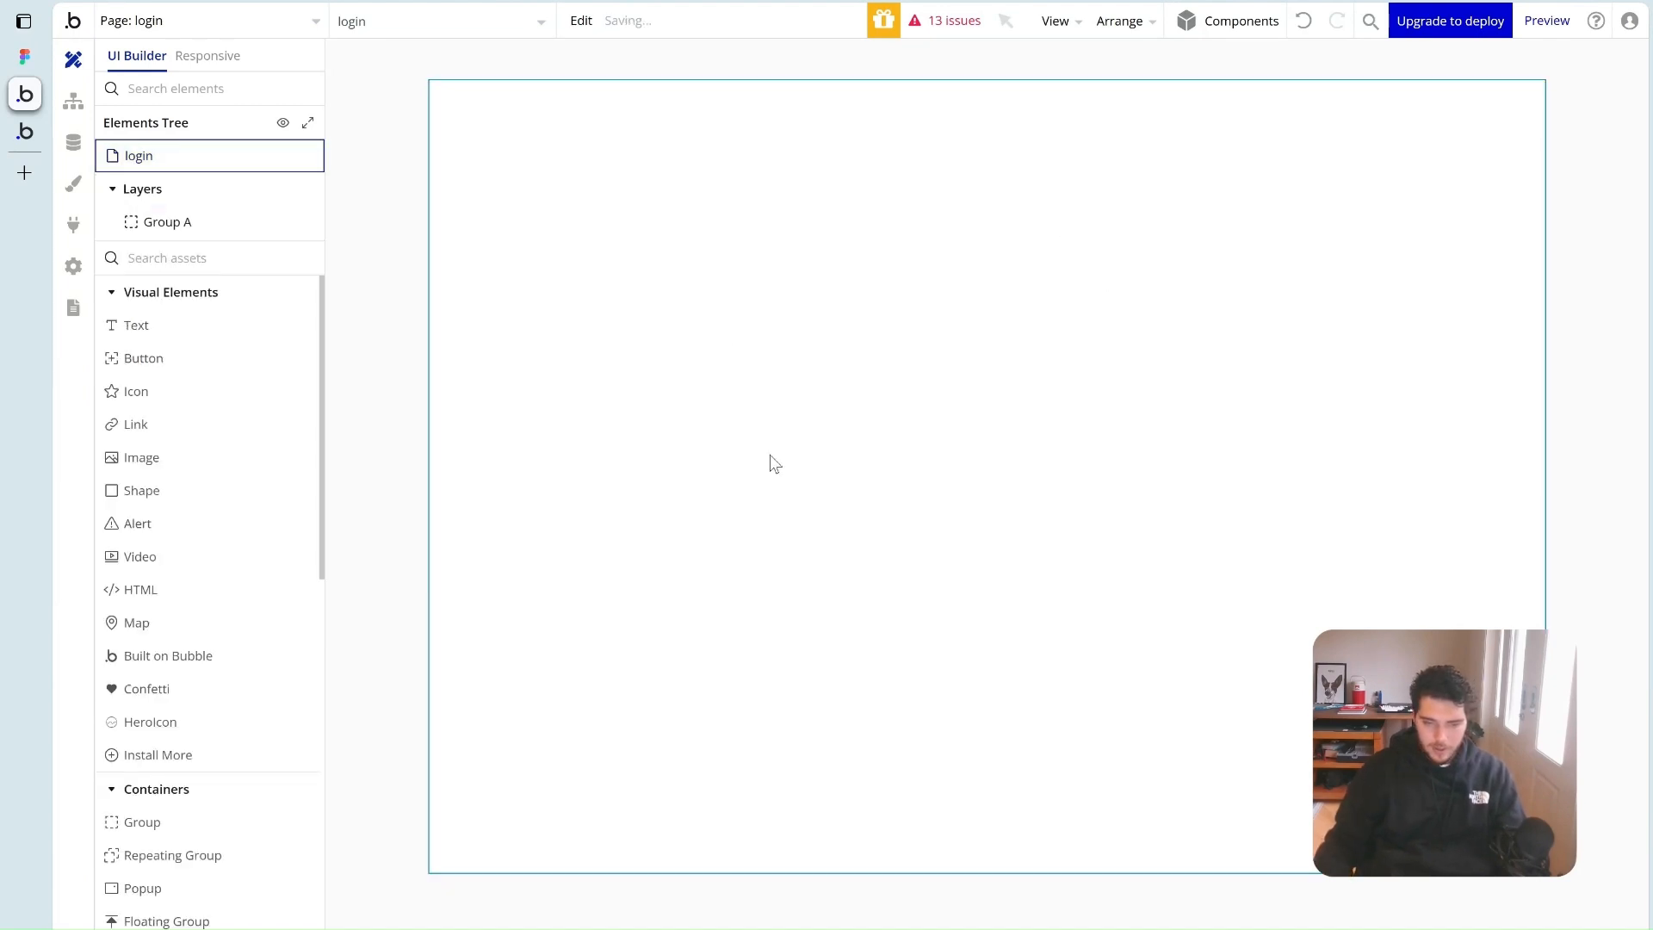
Center Group A horizontally, turn off fit width, max width 450px, min height 200px
click(680, 214)
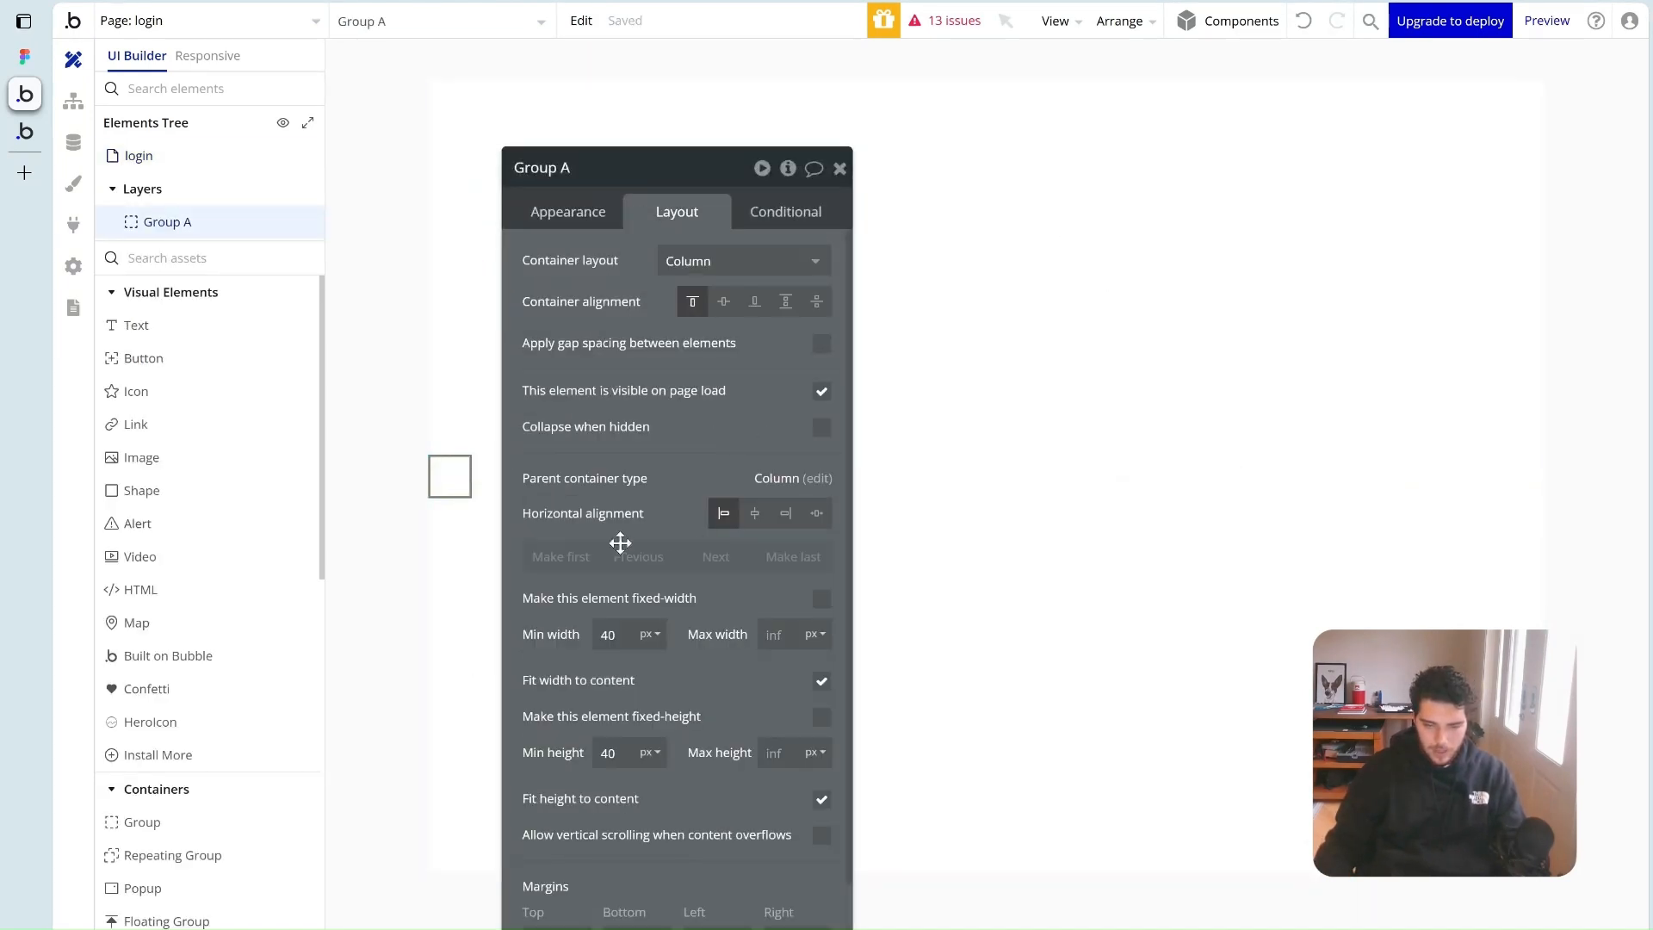
click(755, 514)
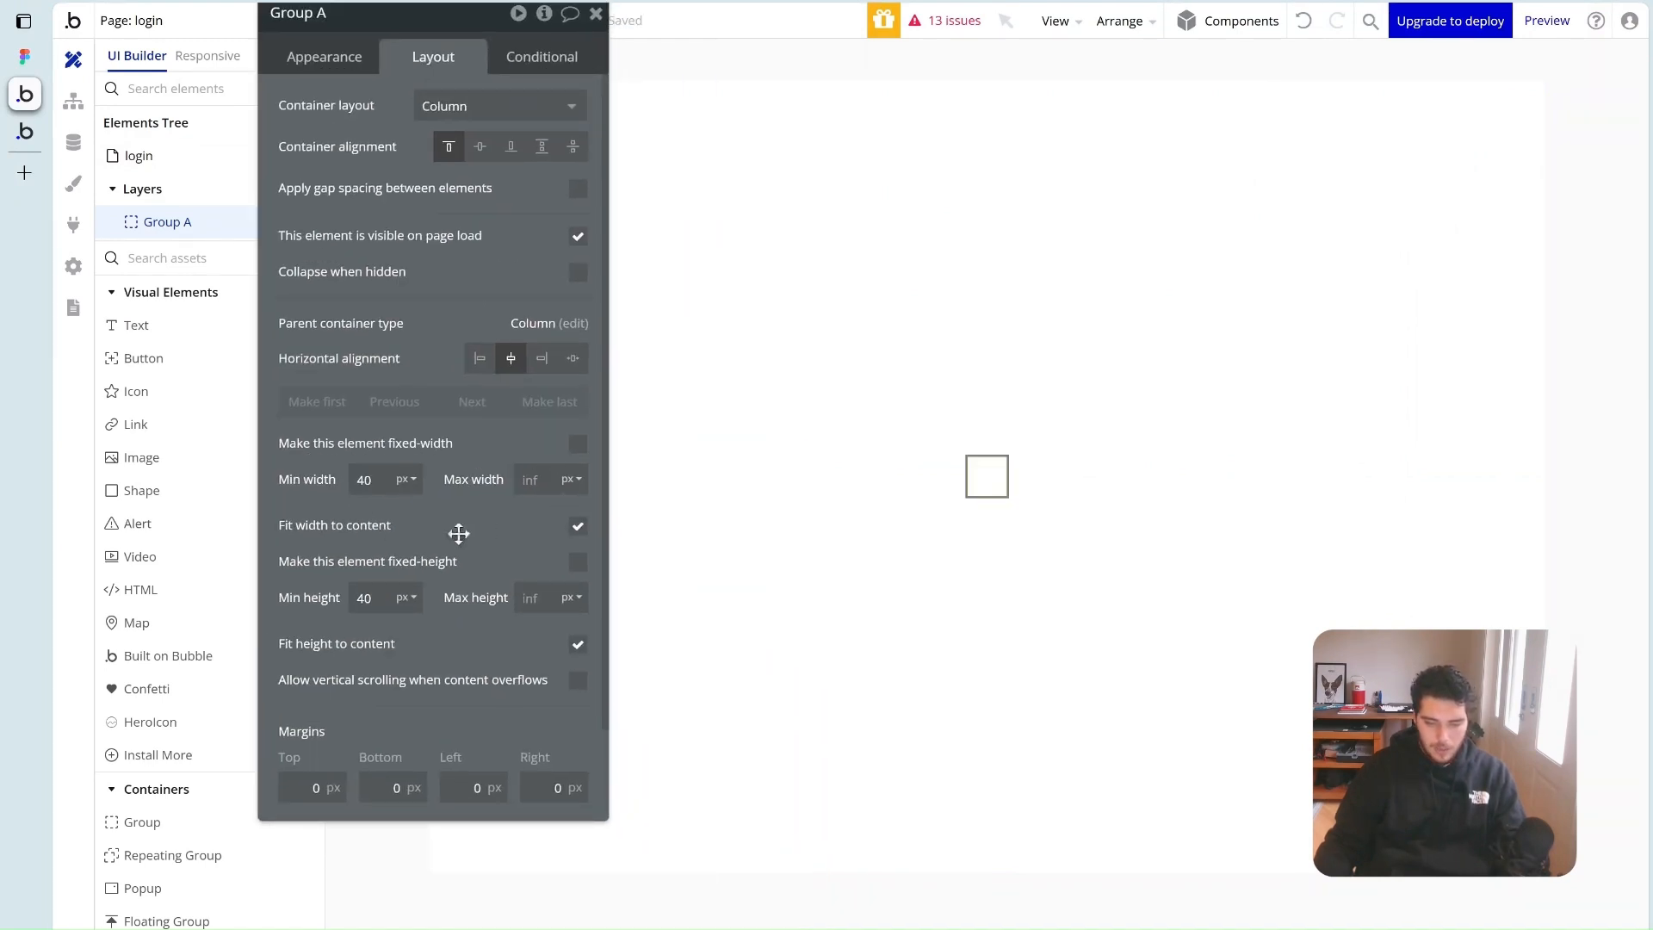
click(579, 529)
click(531, 480)
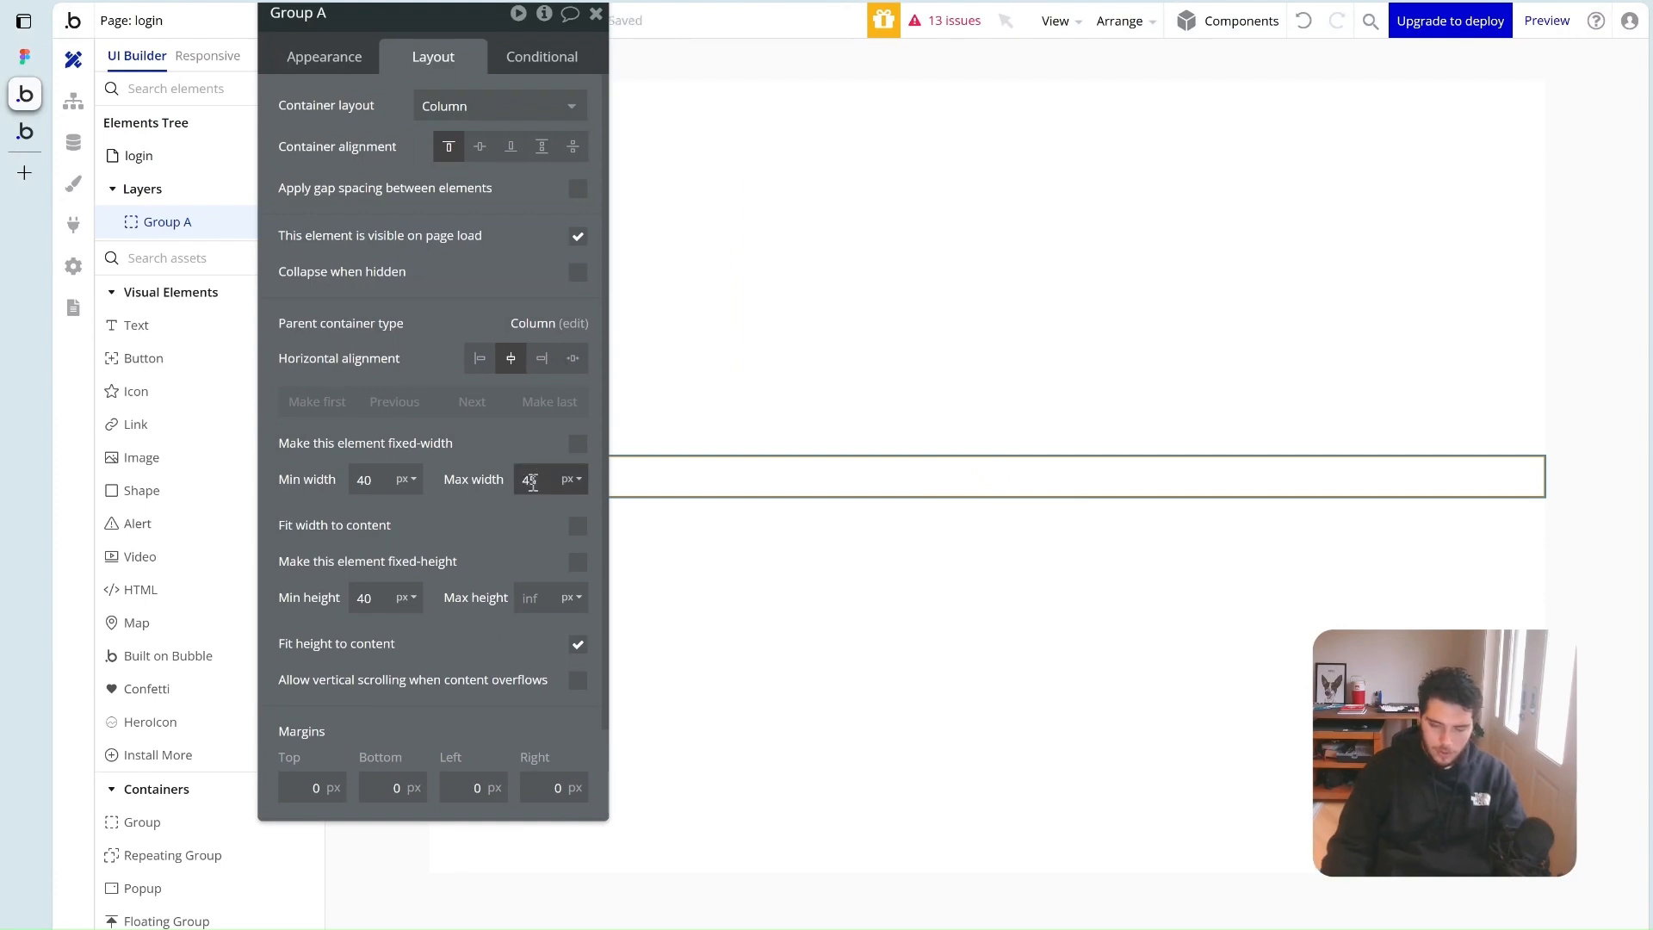
click(523, 512)
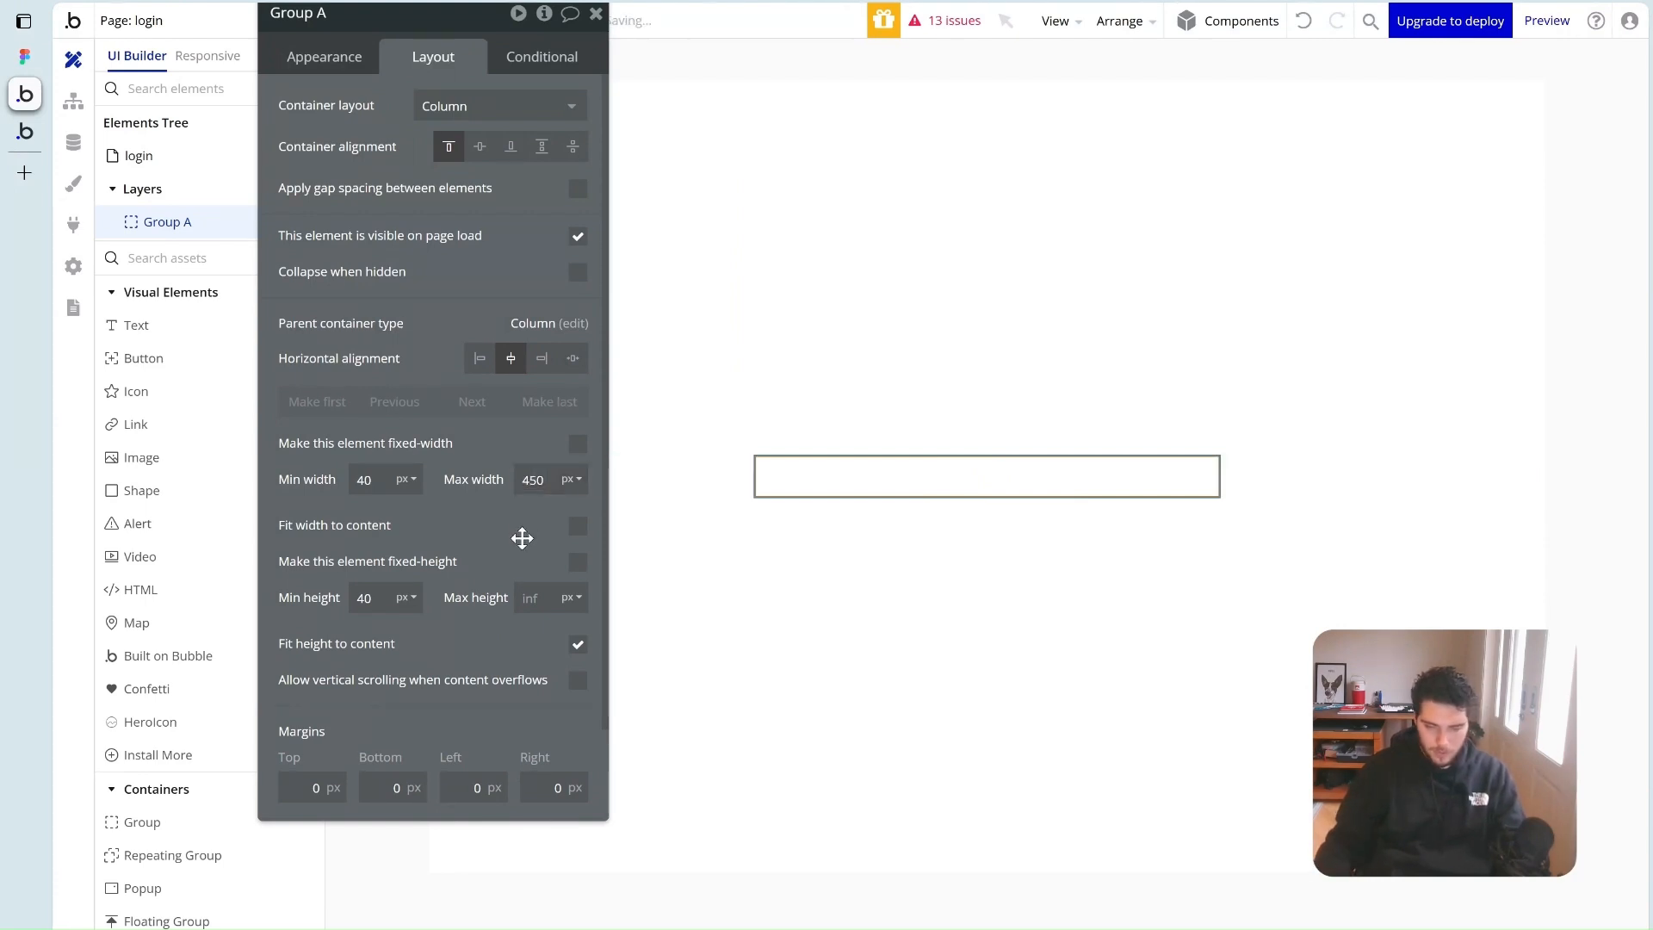
click(361, 605)
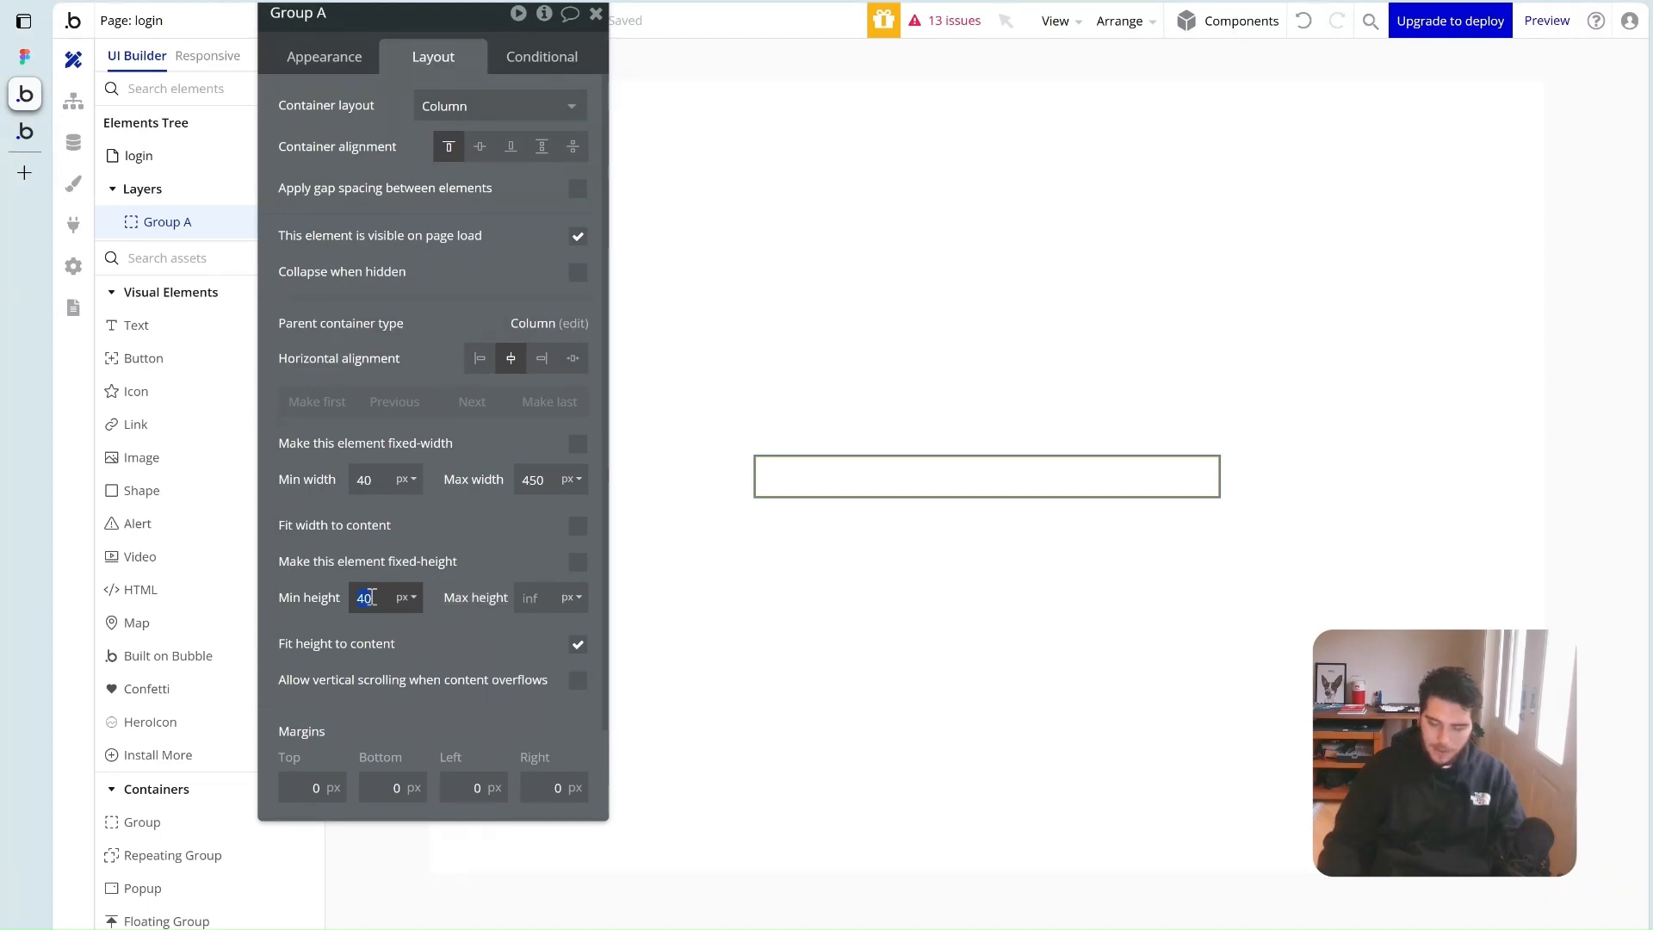
text(200)
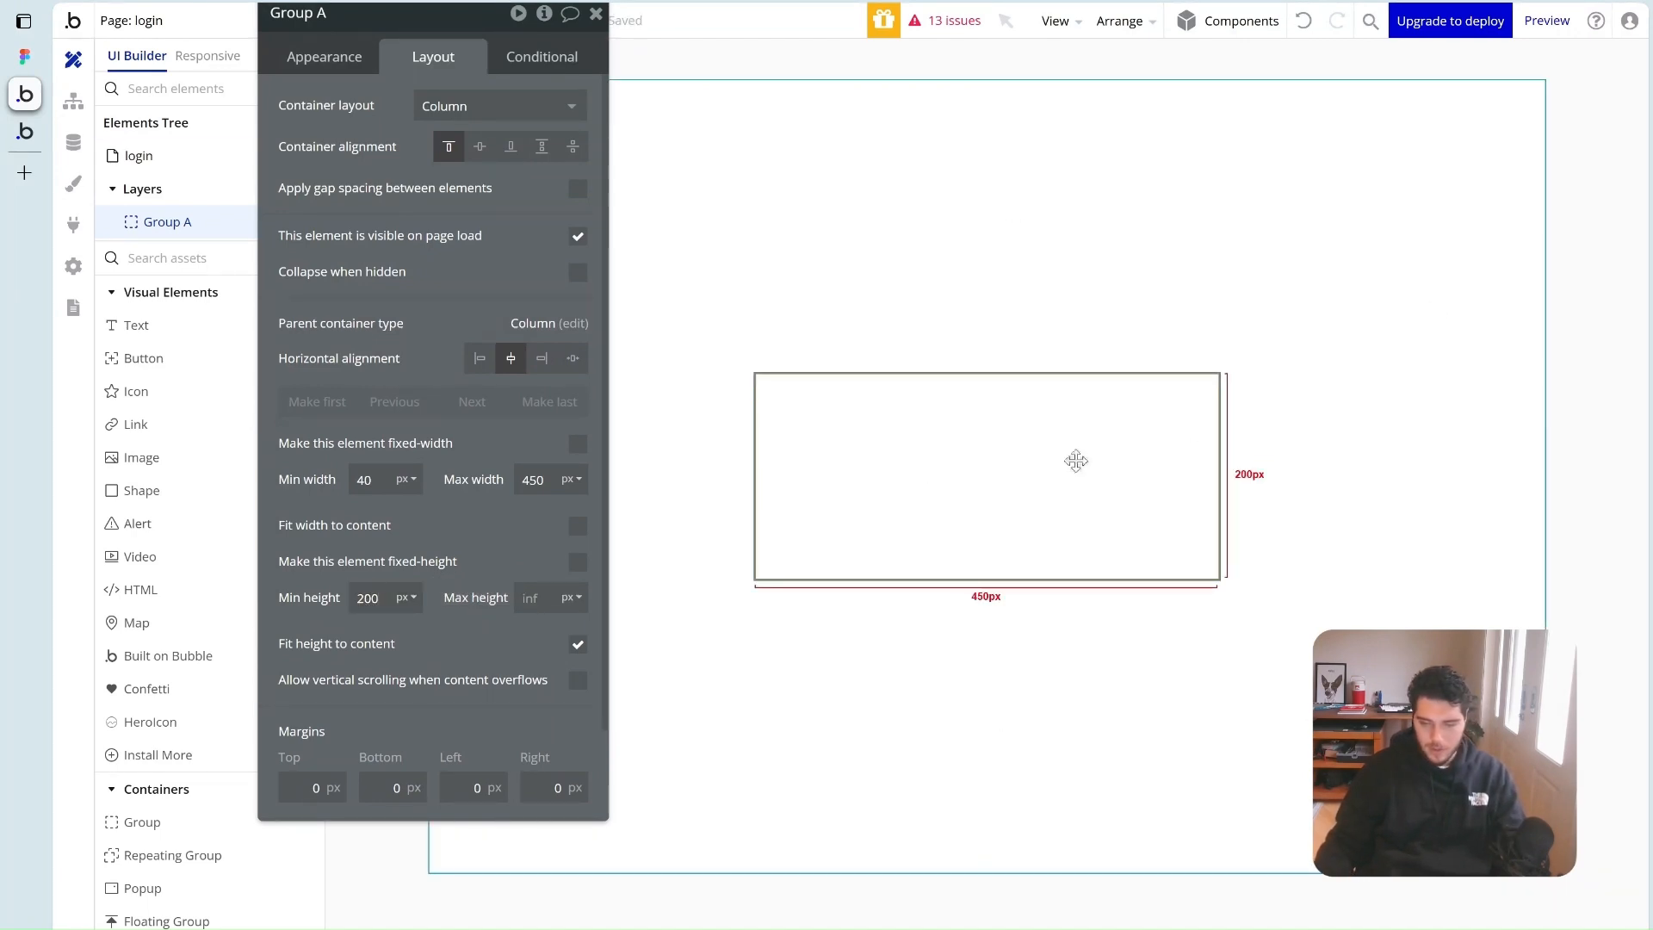
click(593, 89)
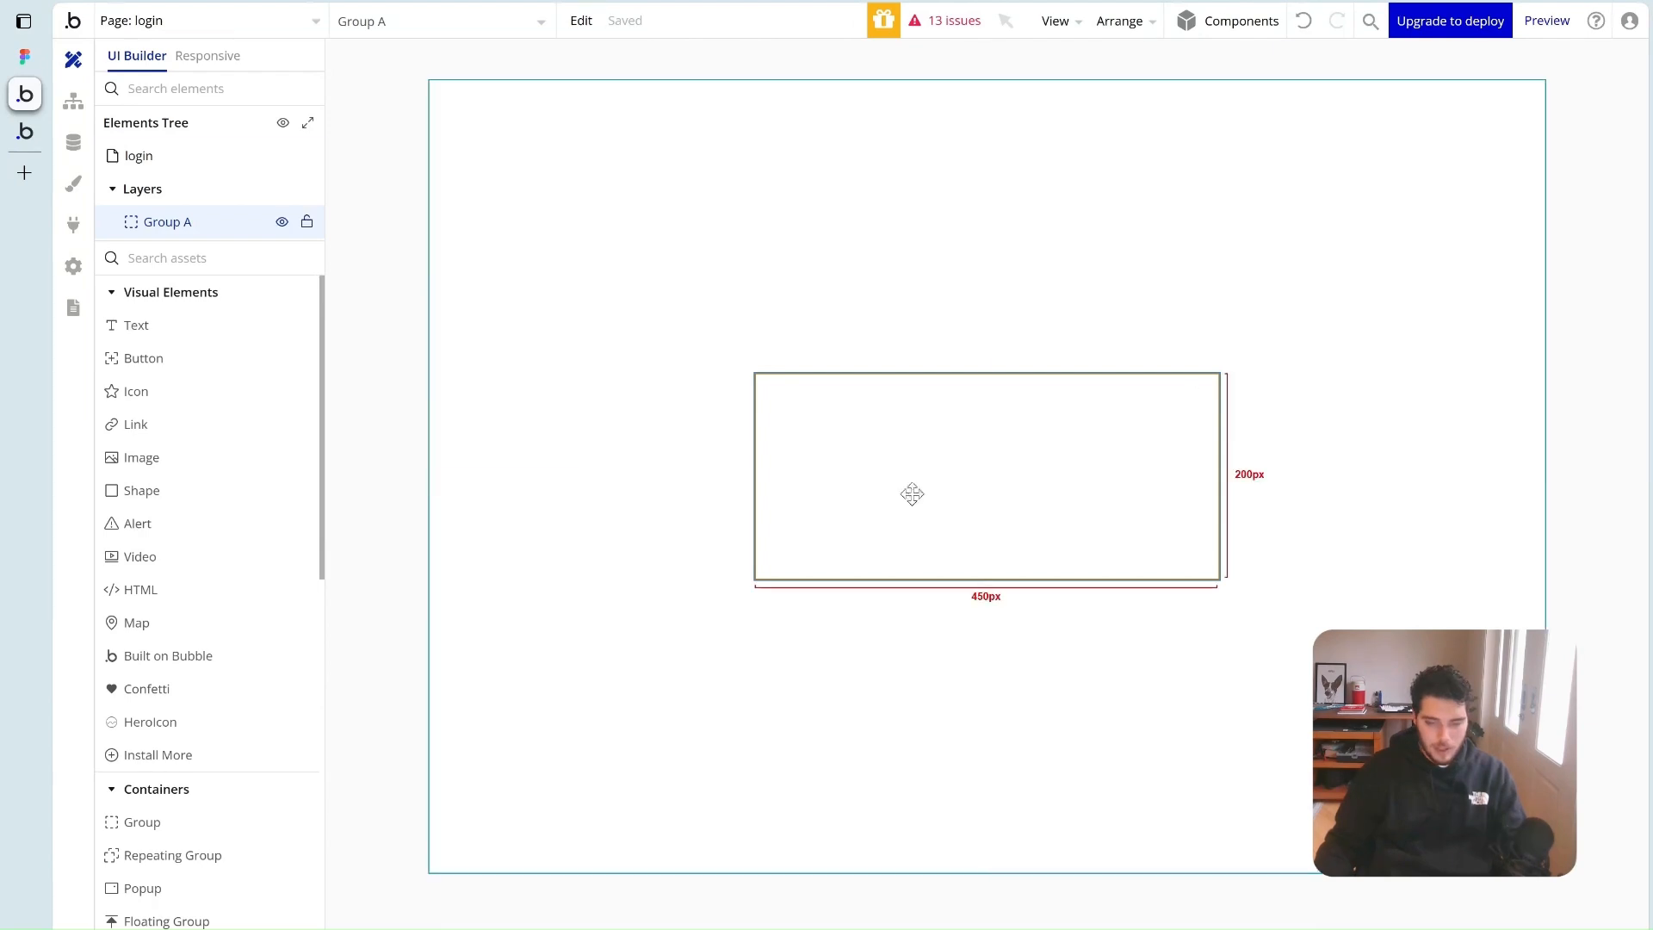
drag(146, 465, 870, 441)
Upload the Frame 2 logo into the image, locked aspect ratio, 250px wide, centred
click(453, 218)
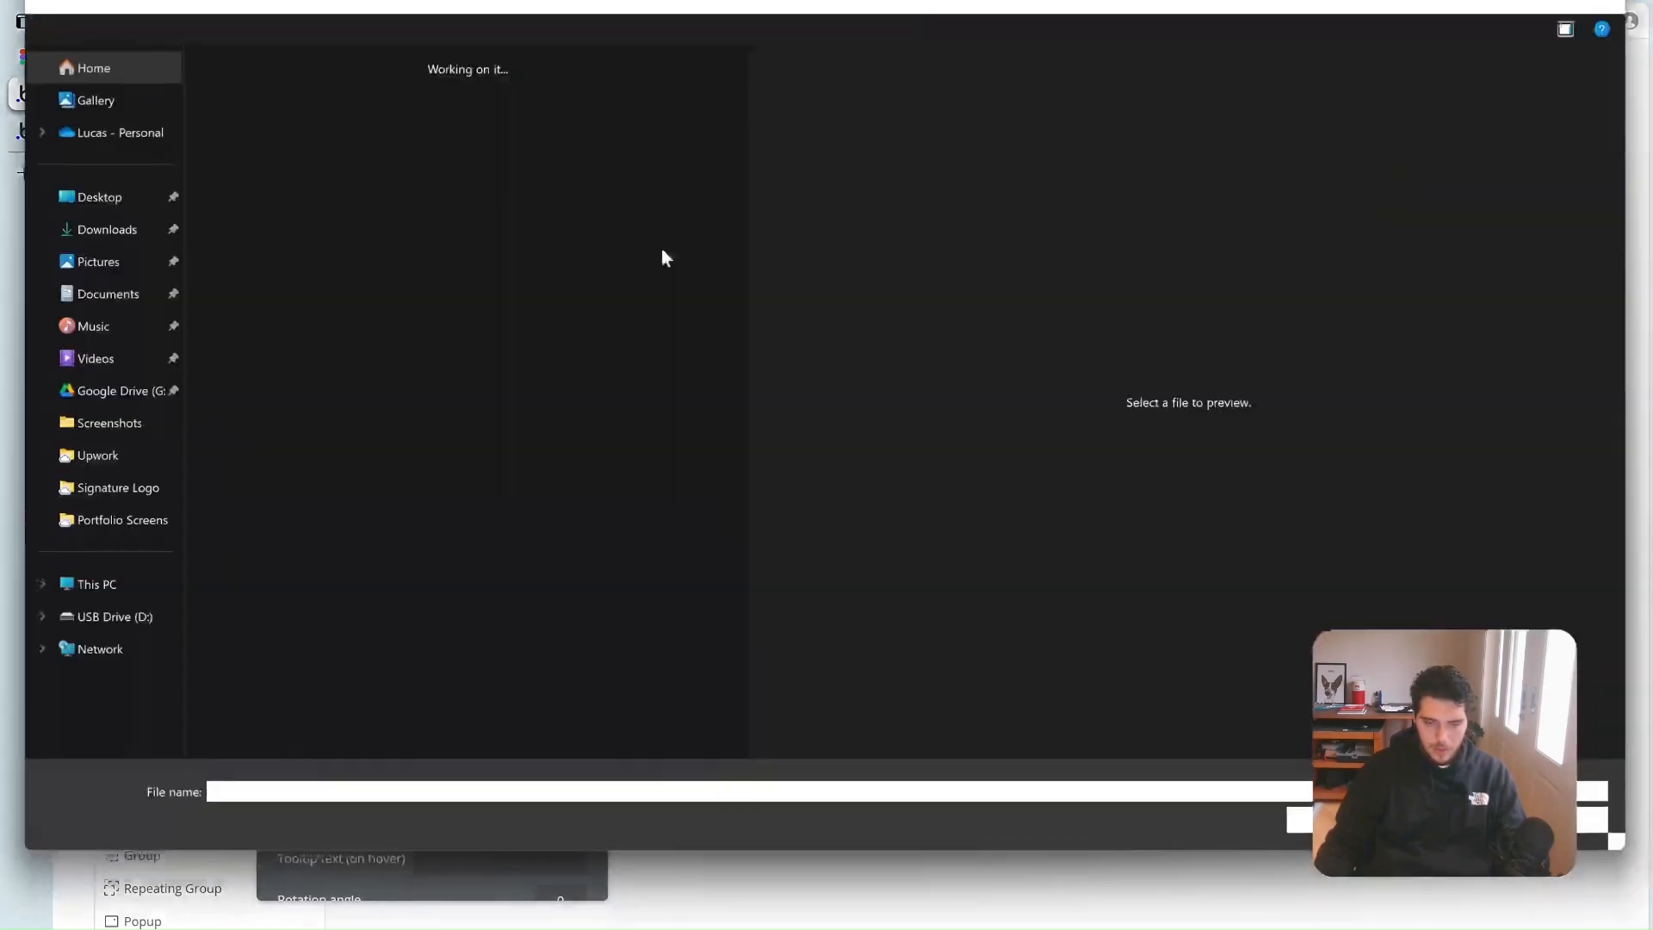
double_click(249, 137)
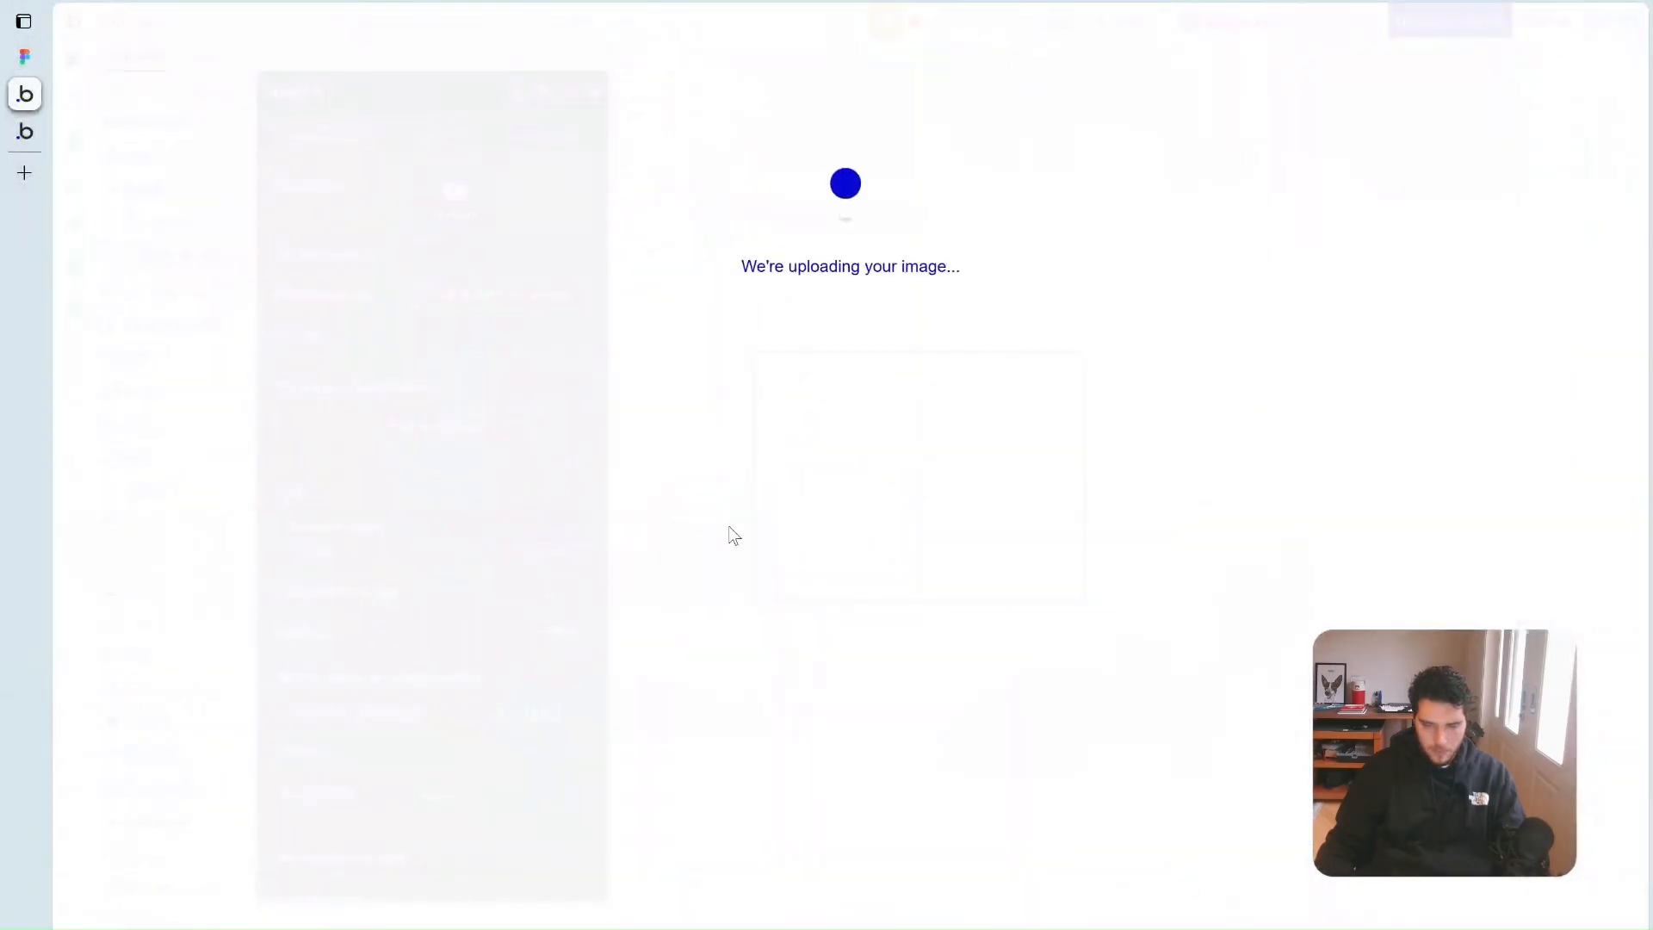
click(442, 152)
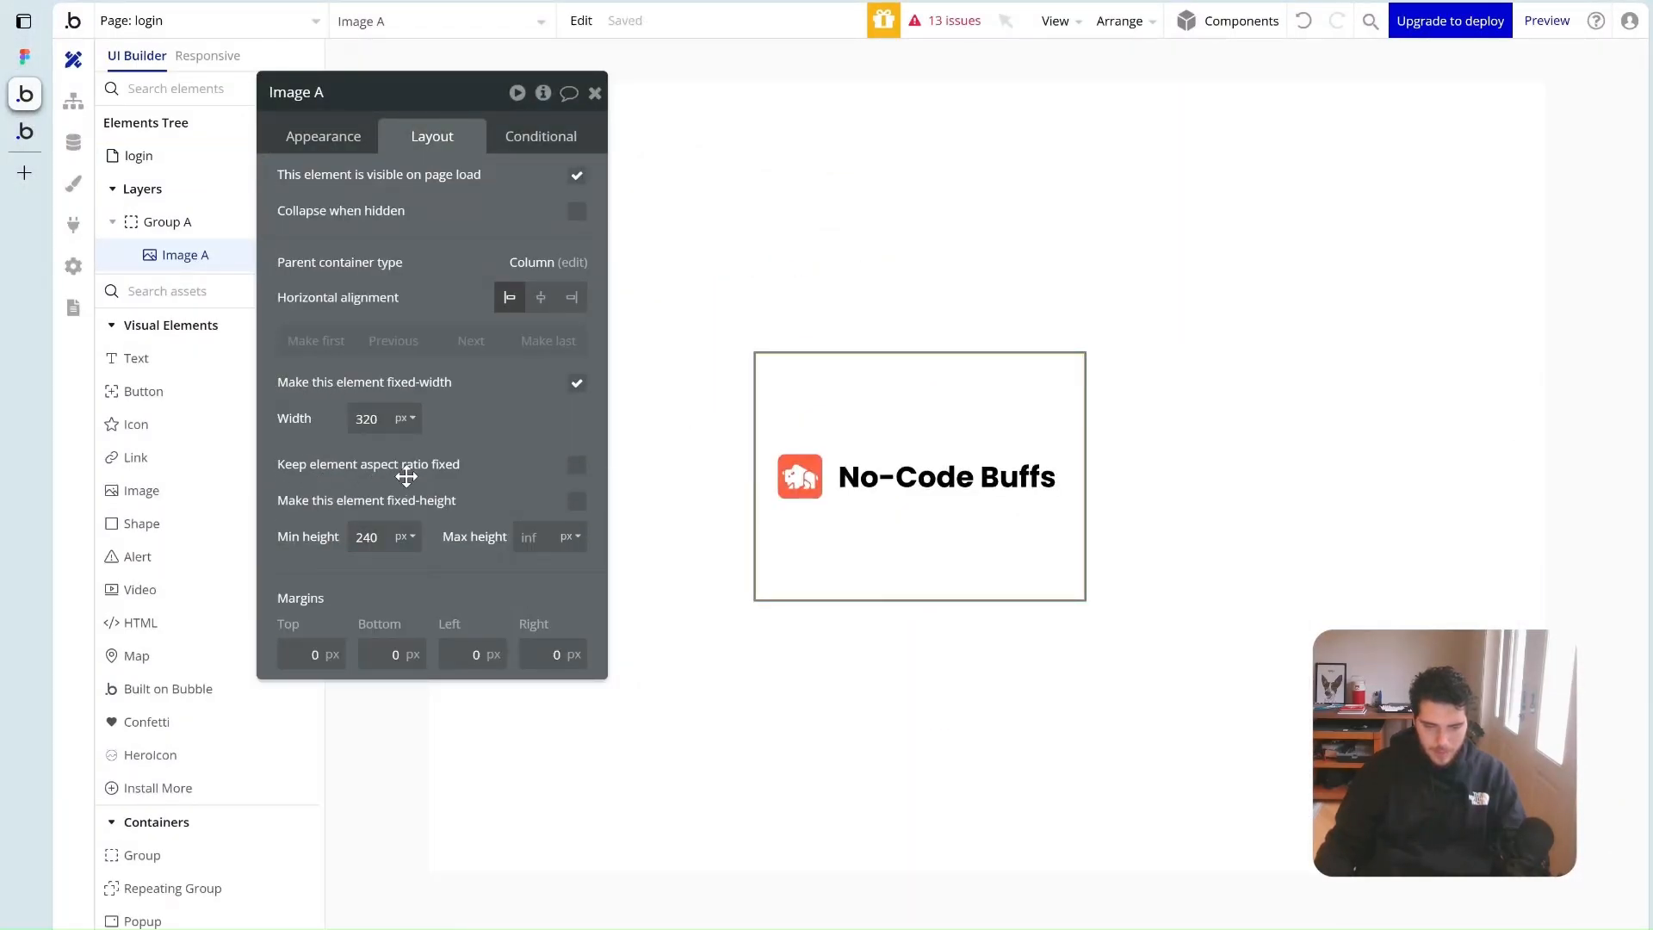
click(576, 465)
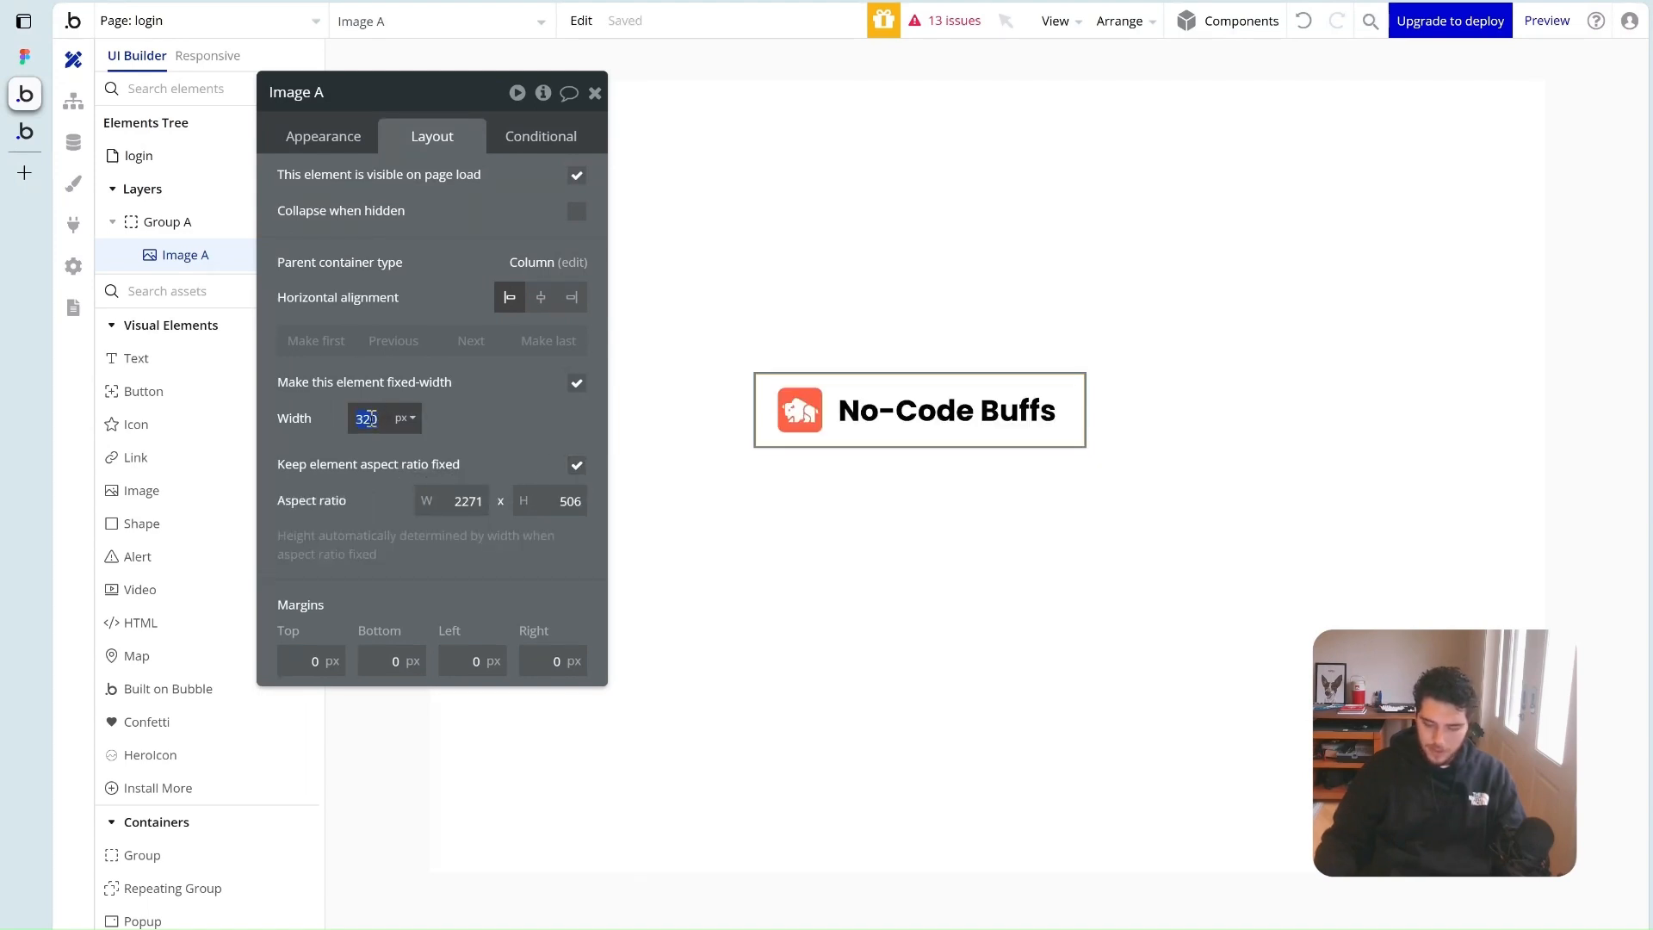
click(370, 418)
text(250)
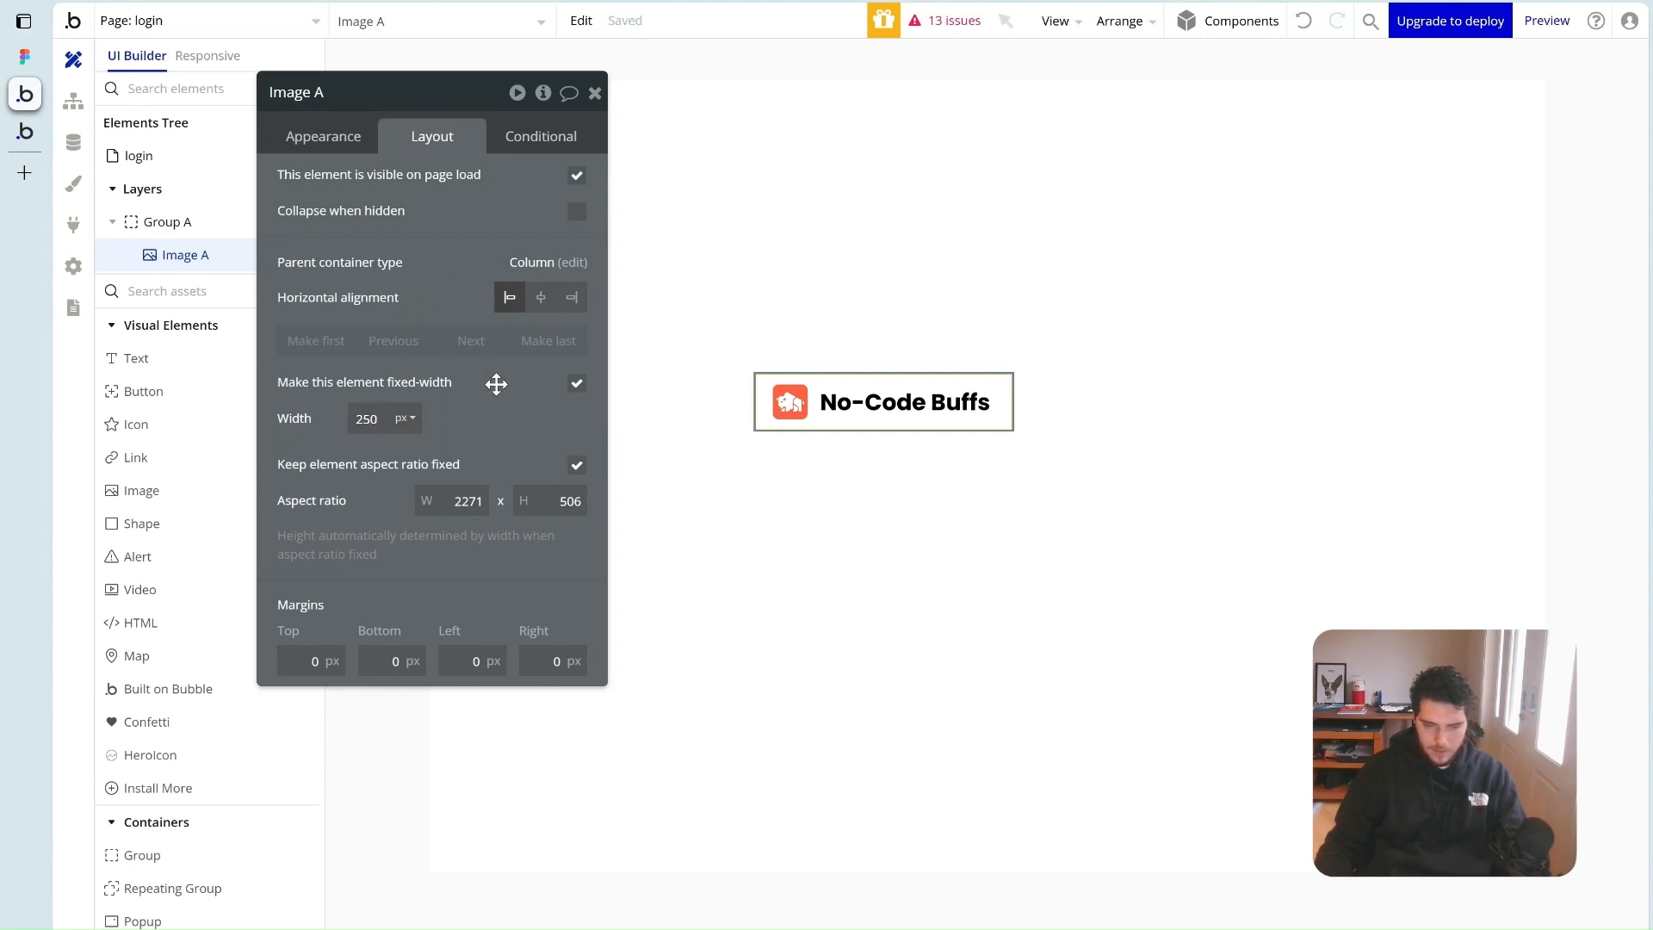
click(550, 304)
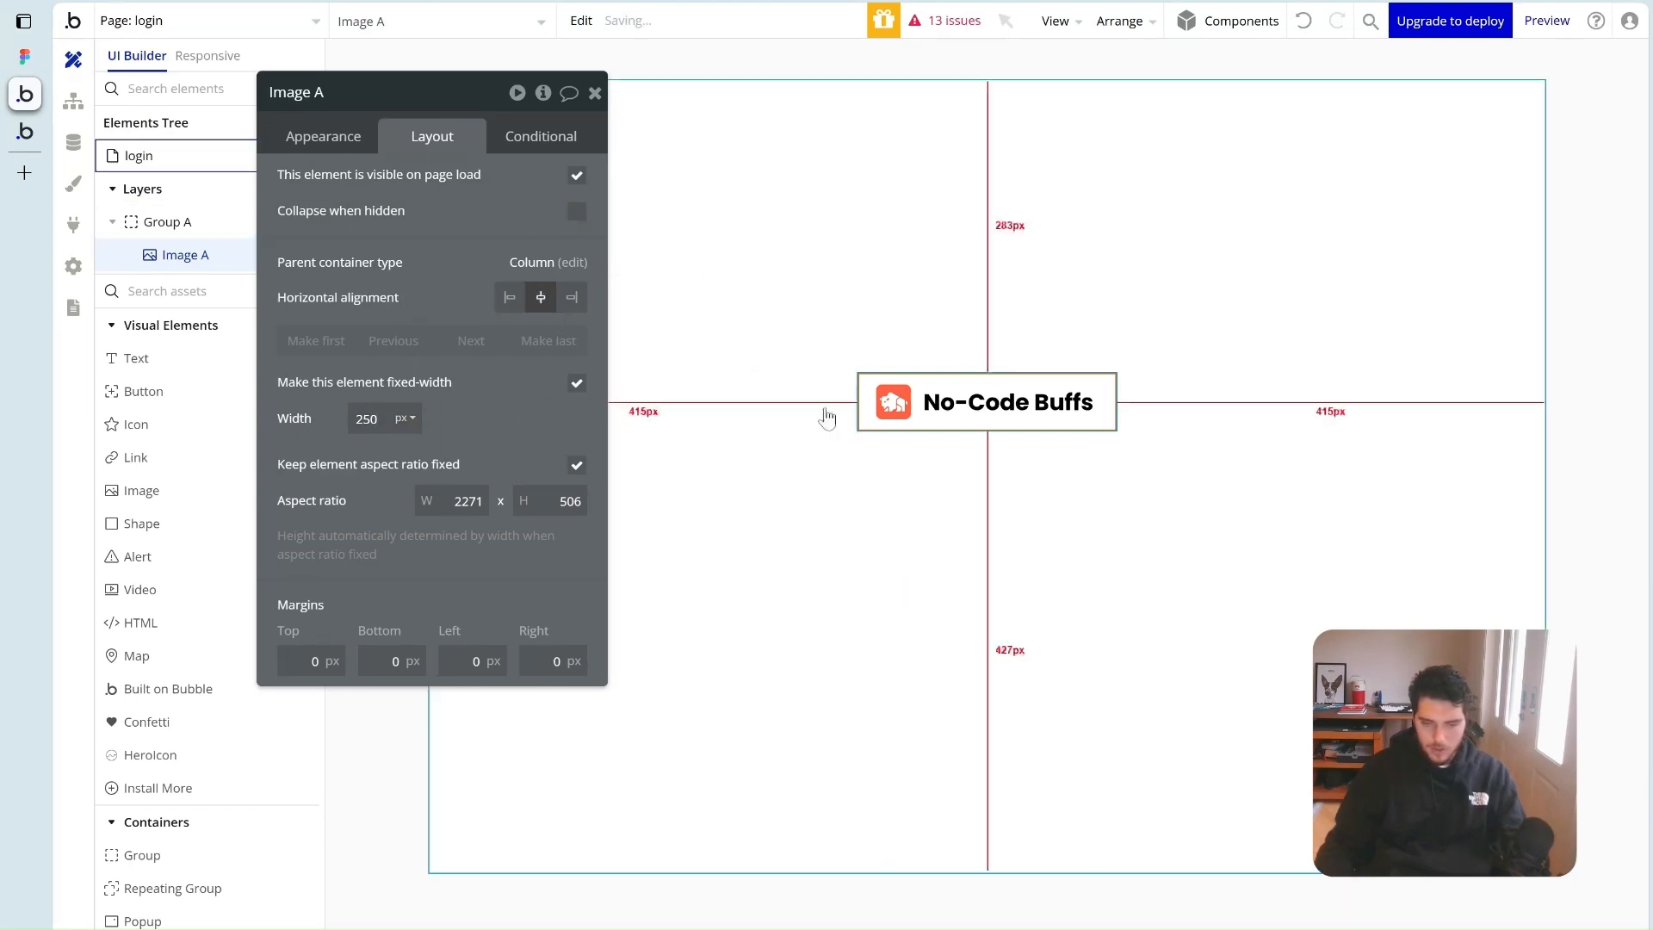
Rename Group A to 'Group login' and give it a 24px row gap
click(910, 493)
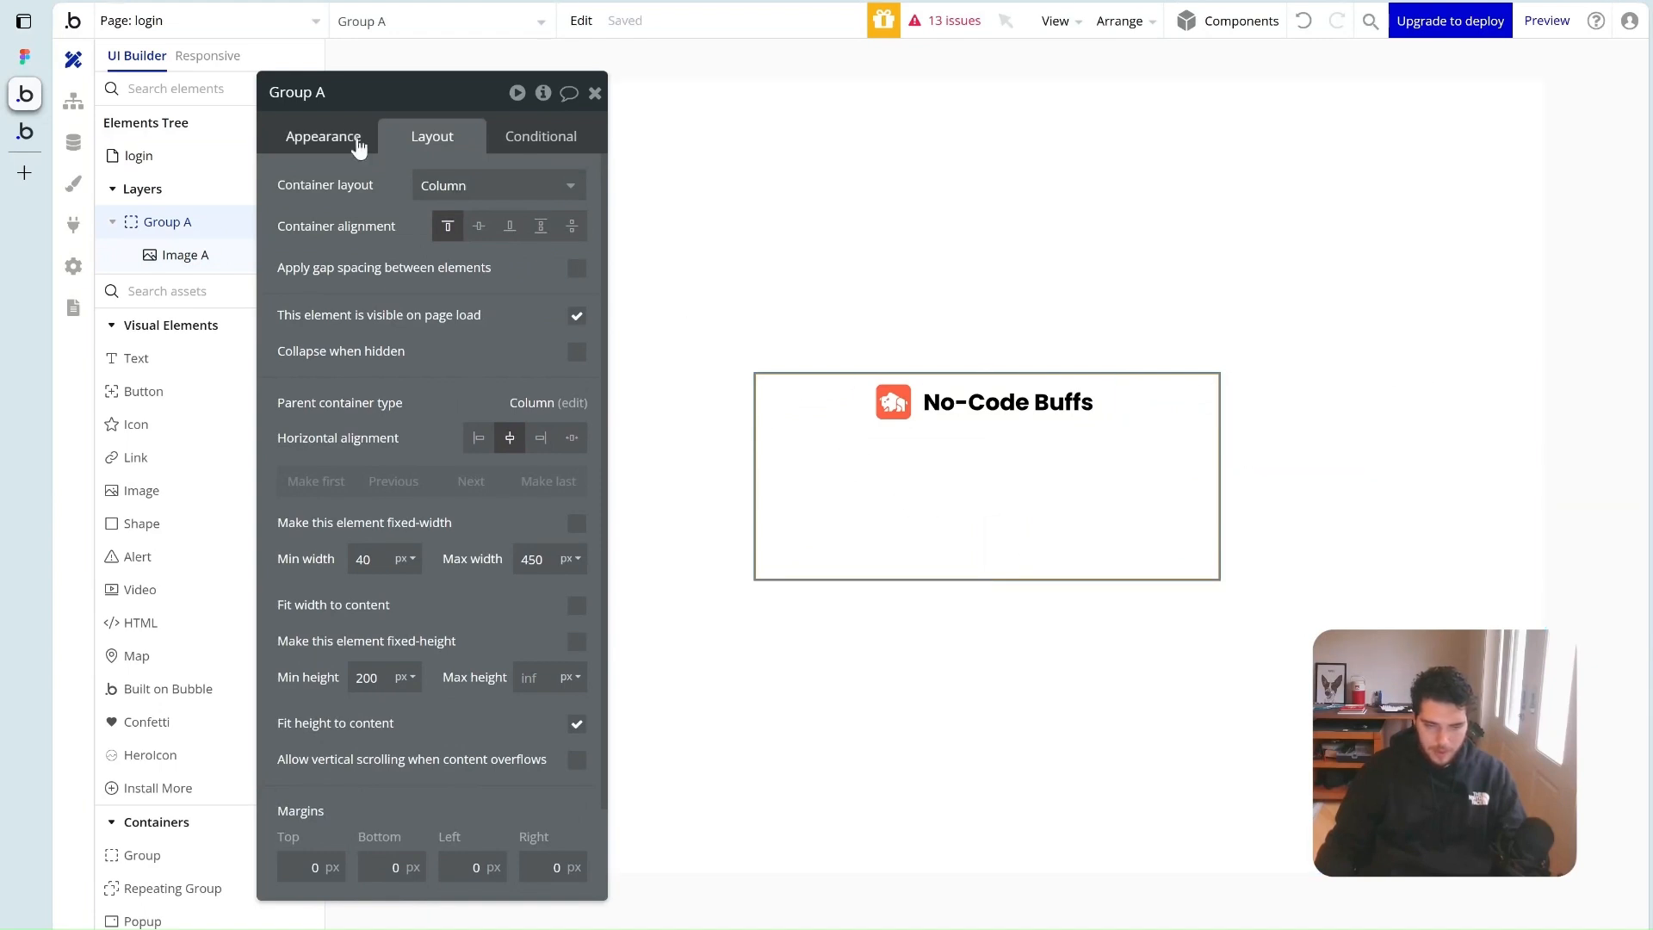
double_click(331, 90)
text(login)
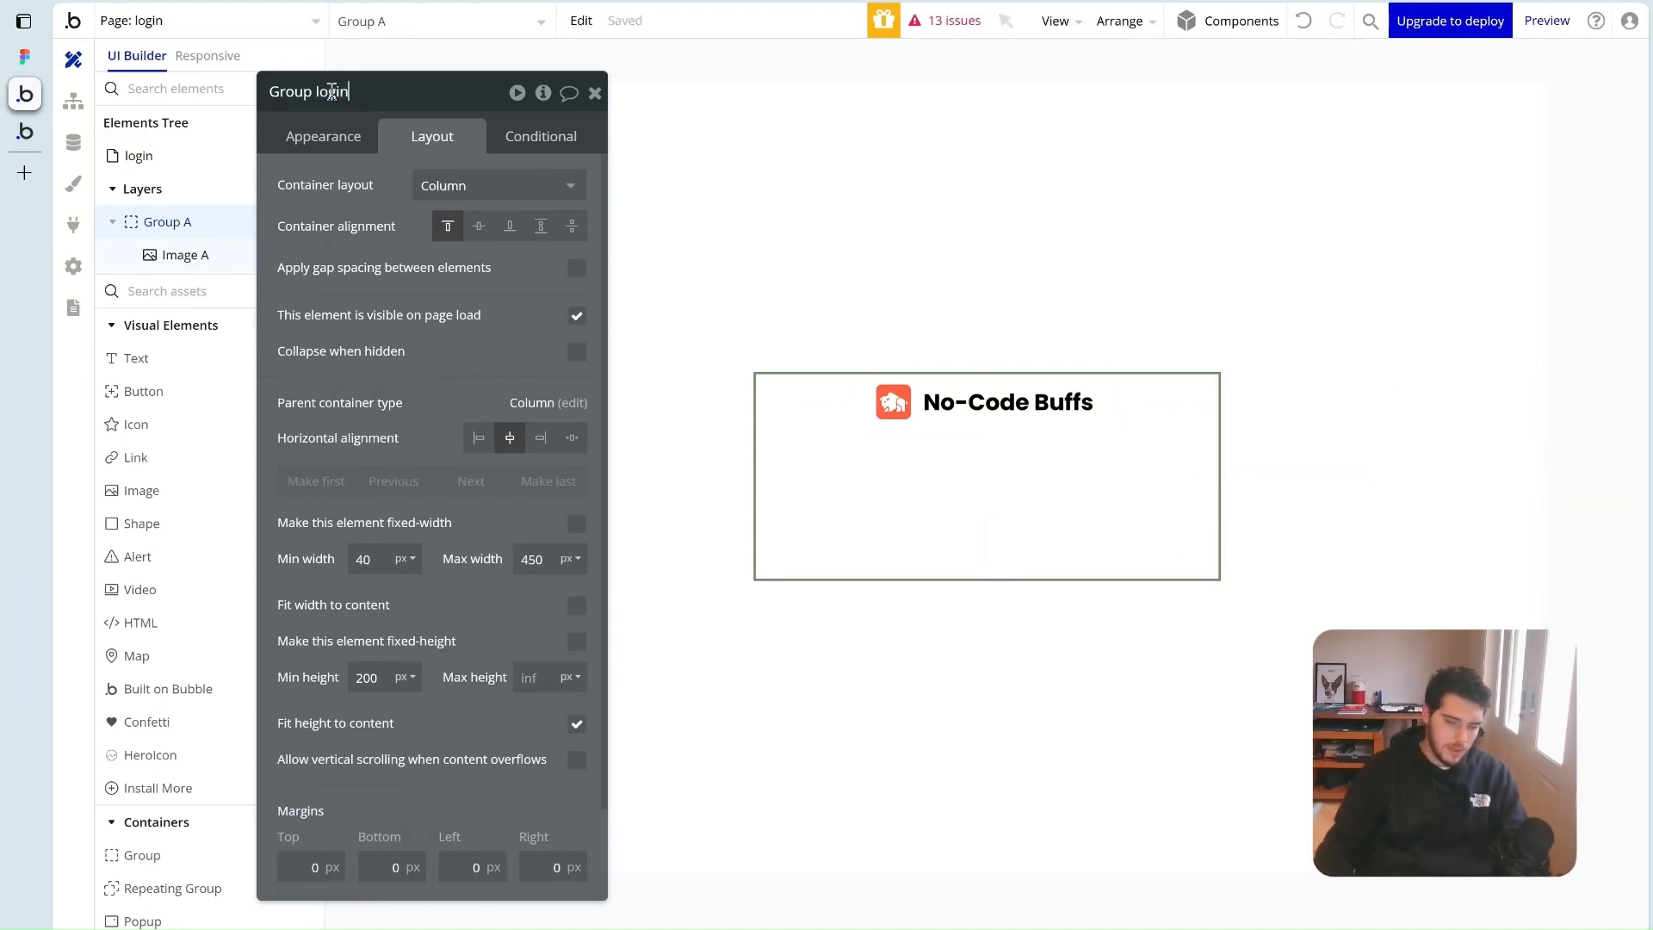
key(Return)
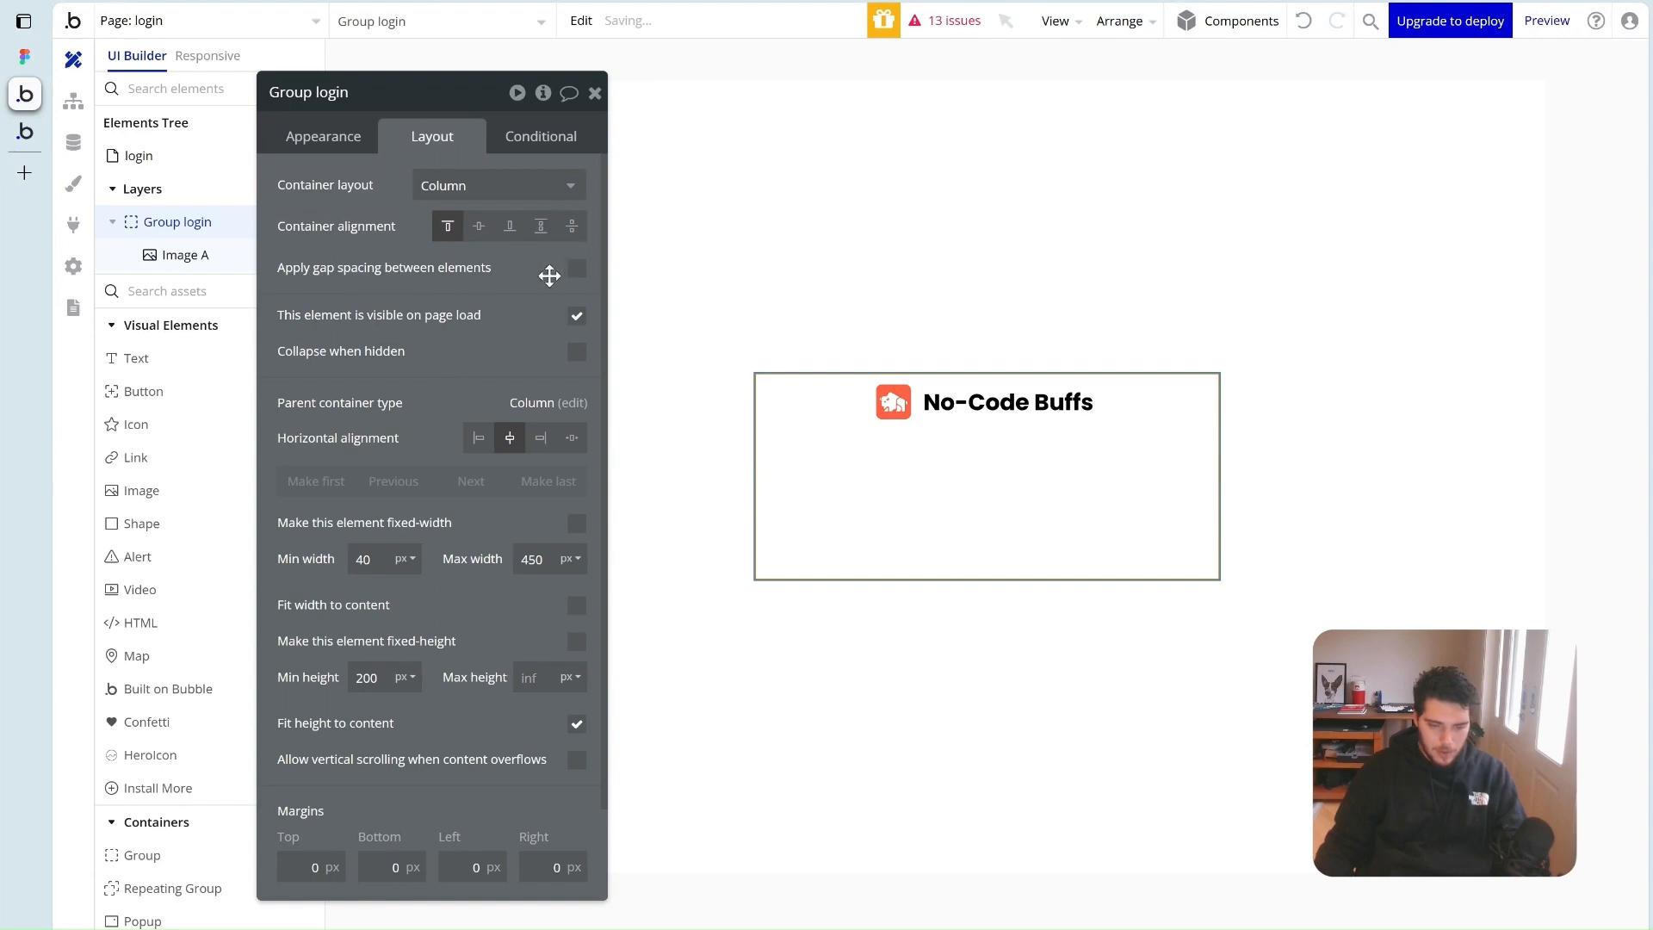
click(575, 269)
click(547, 303)
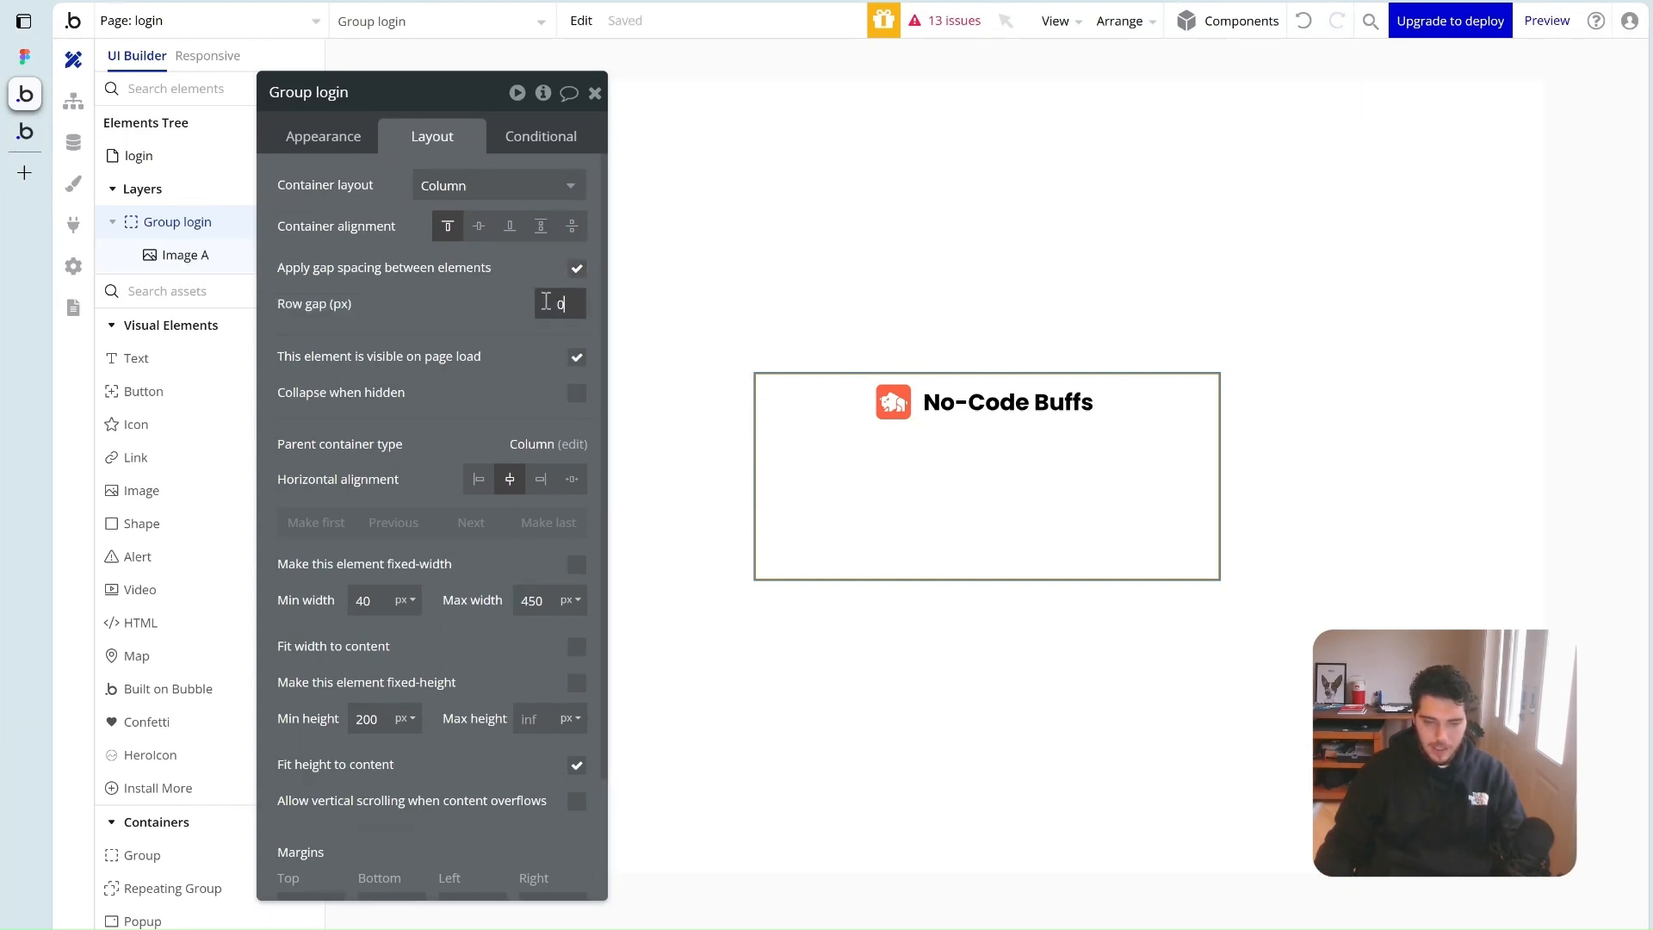
text(24)
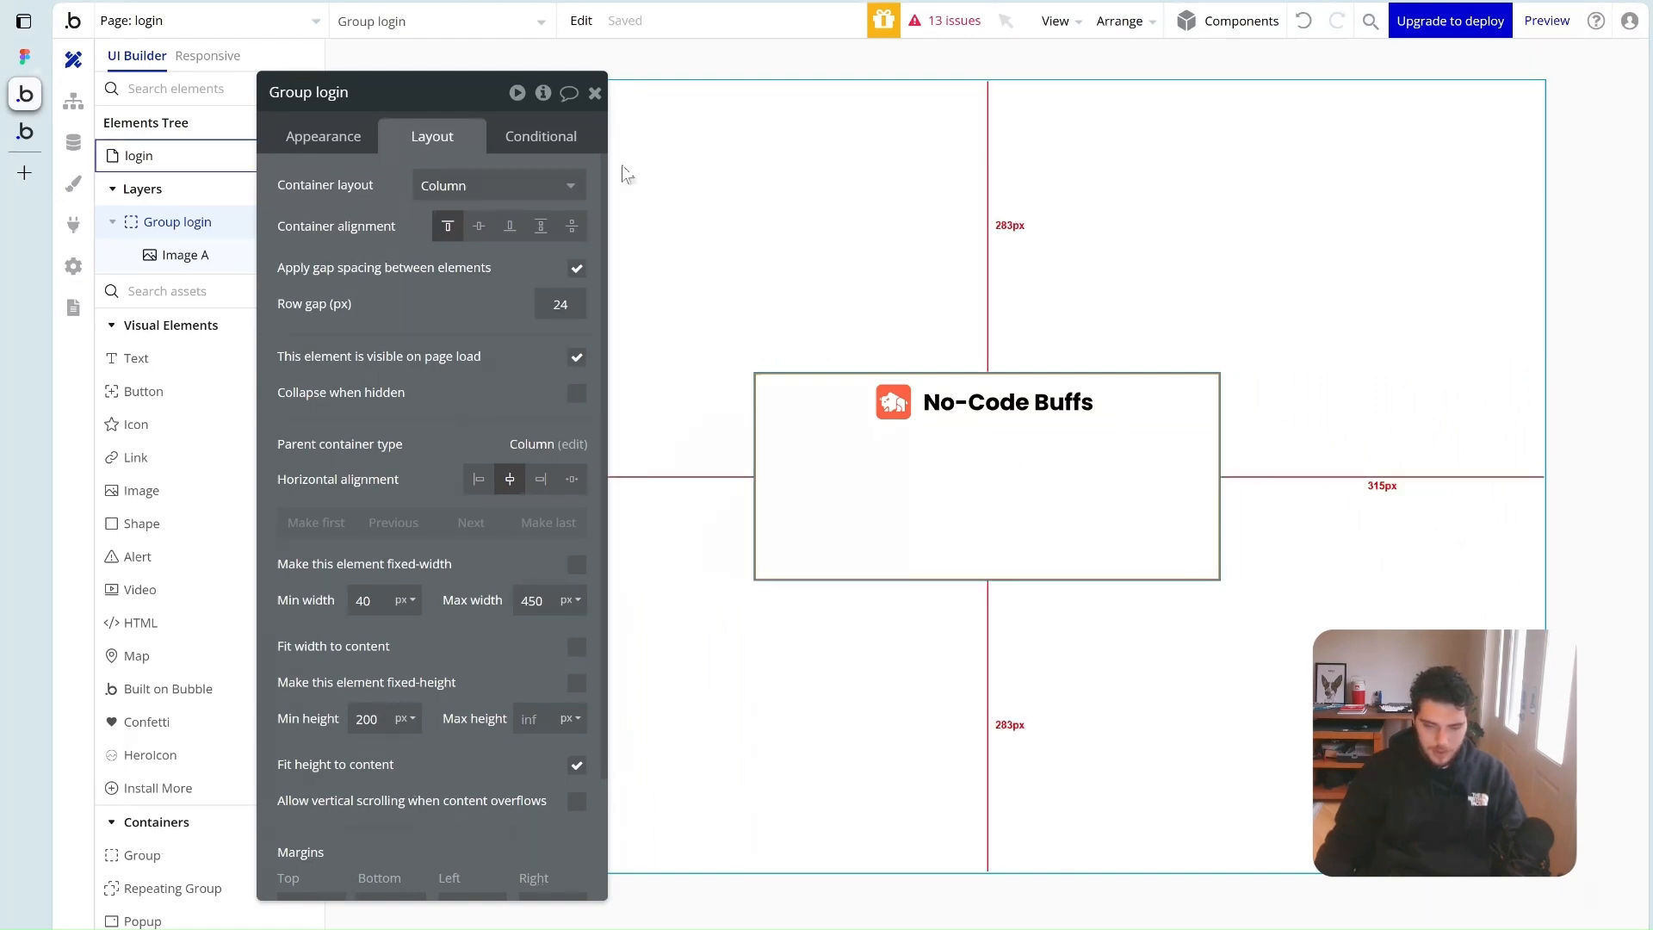
click(594, 92)
Open the Figma Log in design's welcome subtitle text for editing, then return to Bubble
click(24, 57)
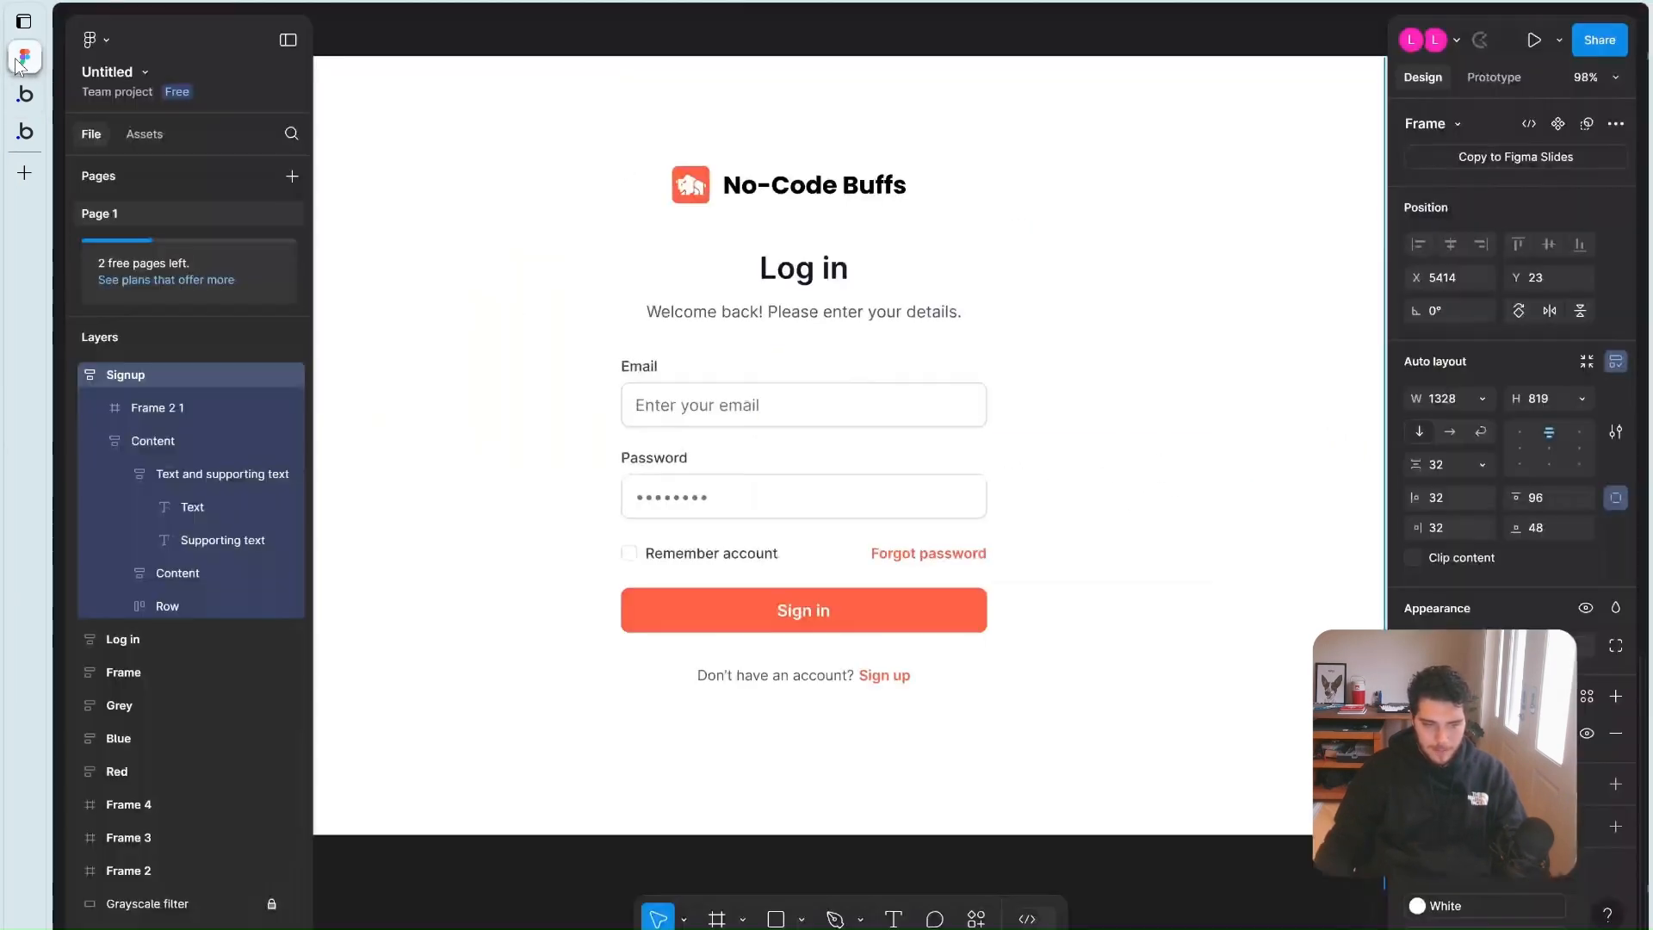
mouse_move(196, 160)
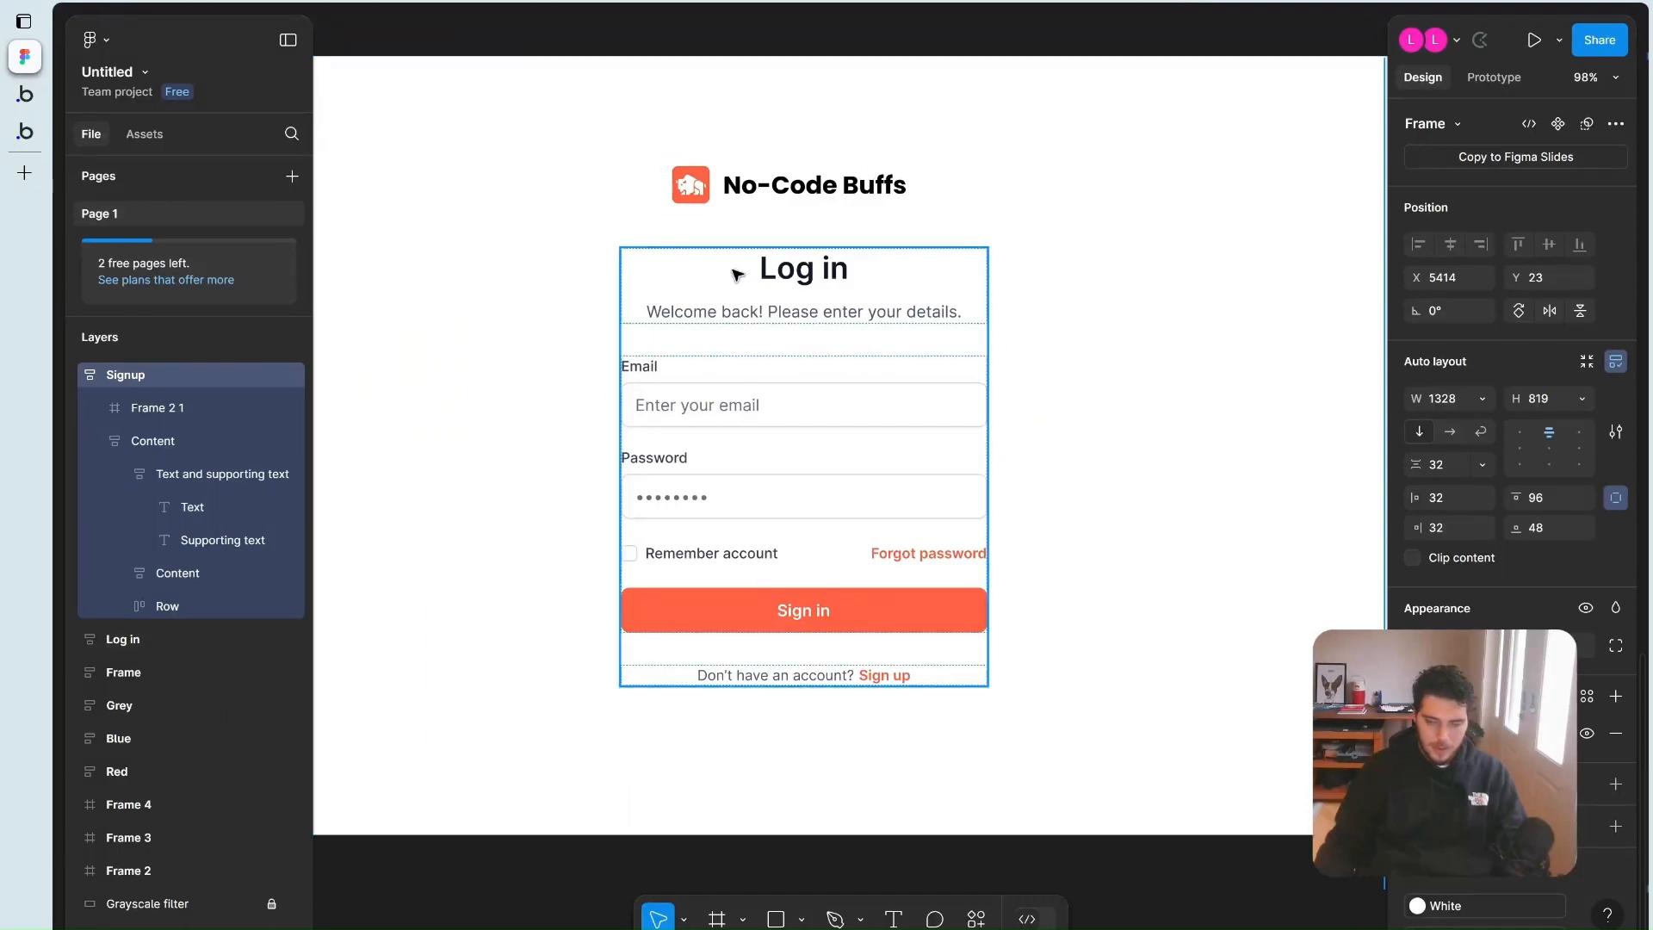
double_click(858, 322)
double_click(857, 319)
key(ctrl+c)
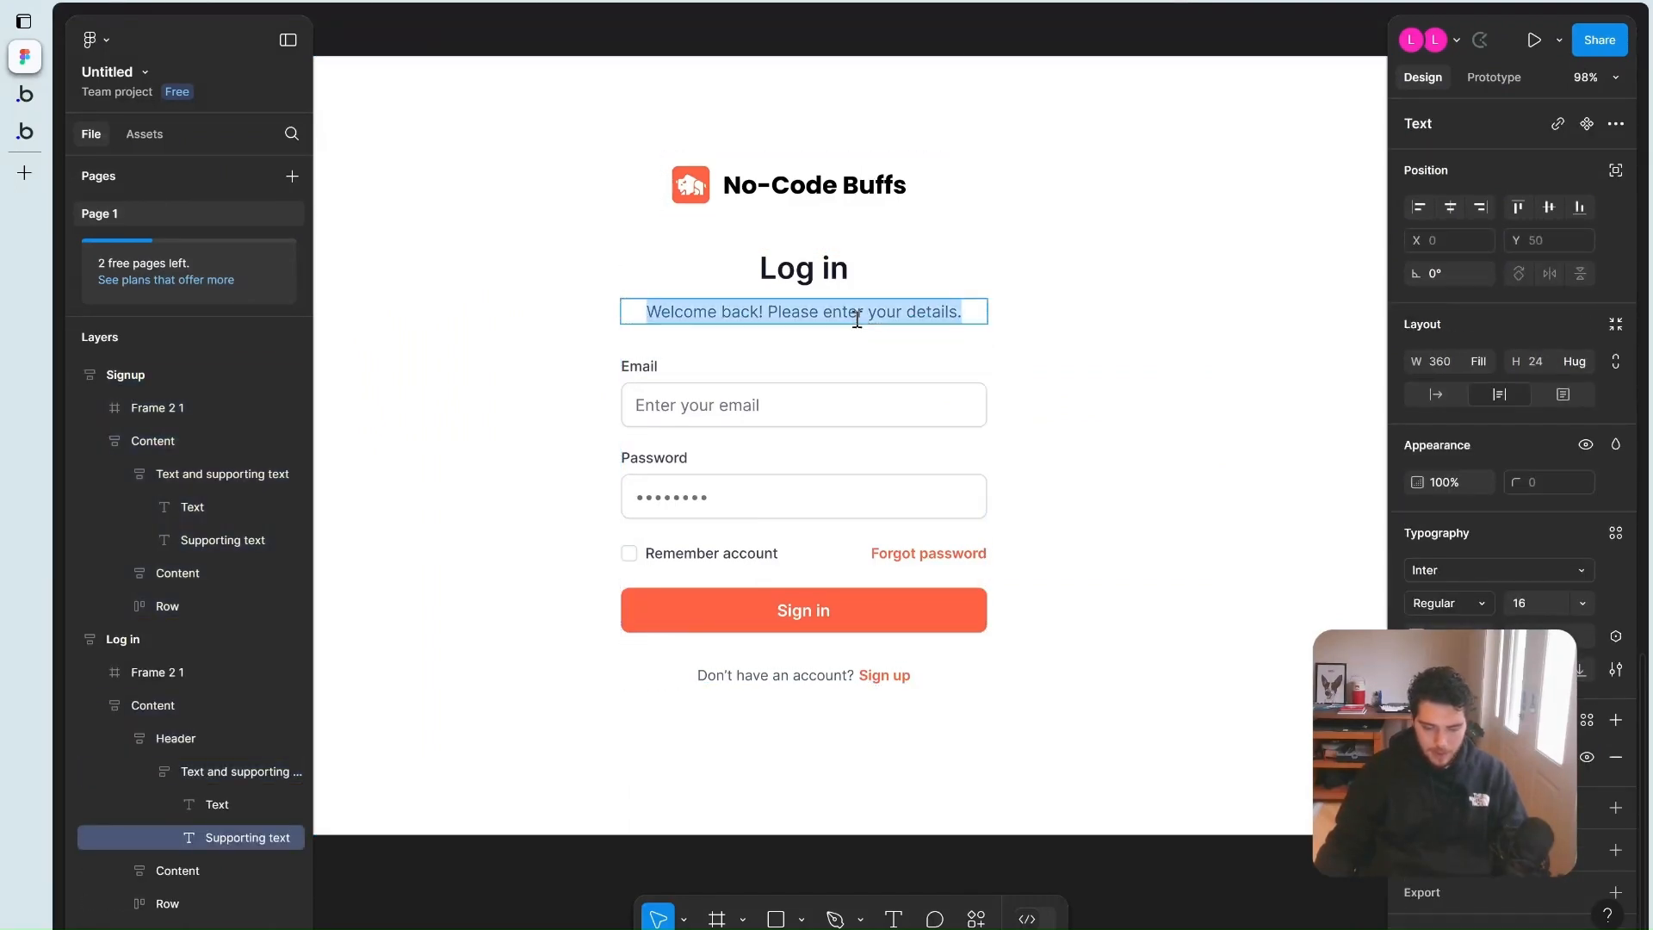
click(120, 95)
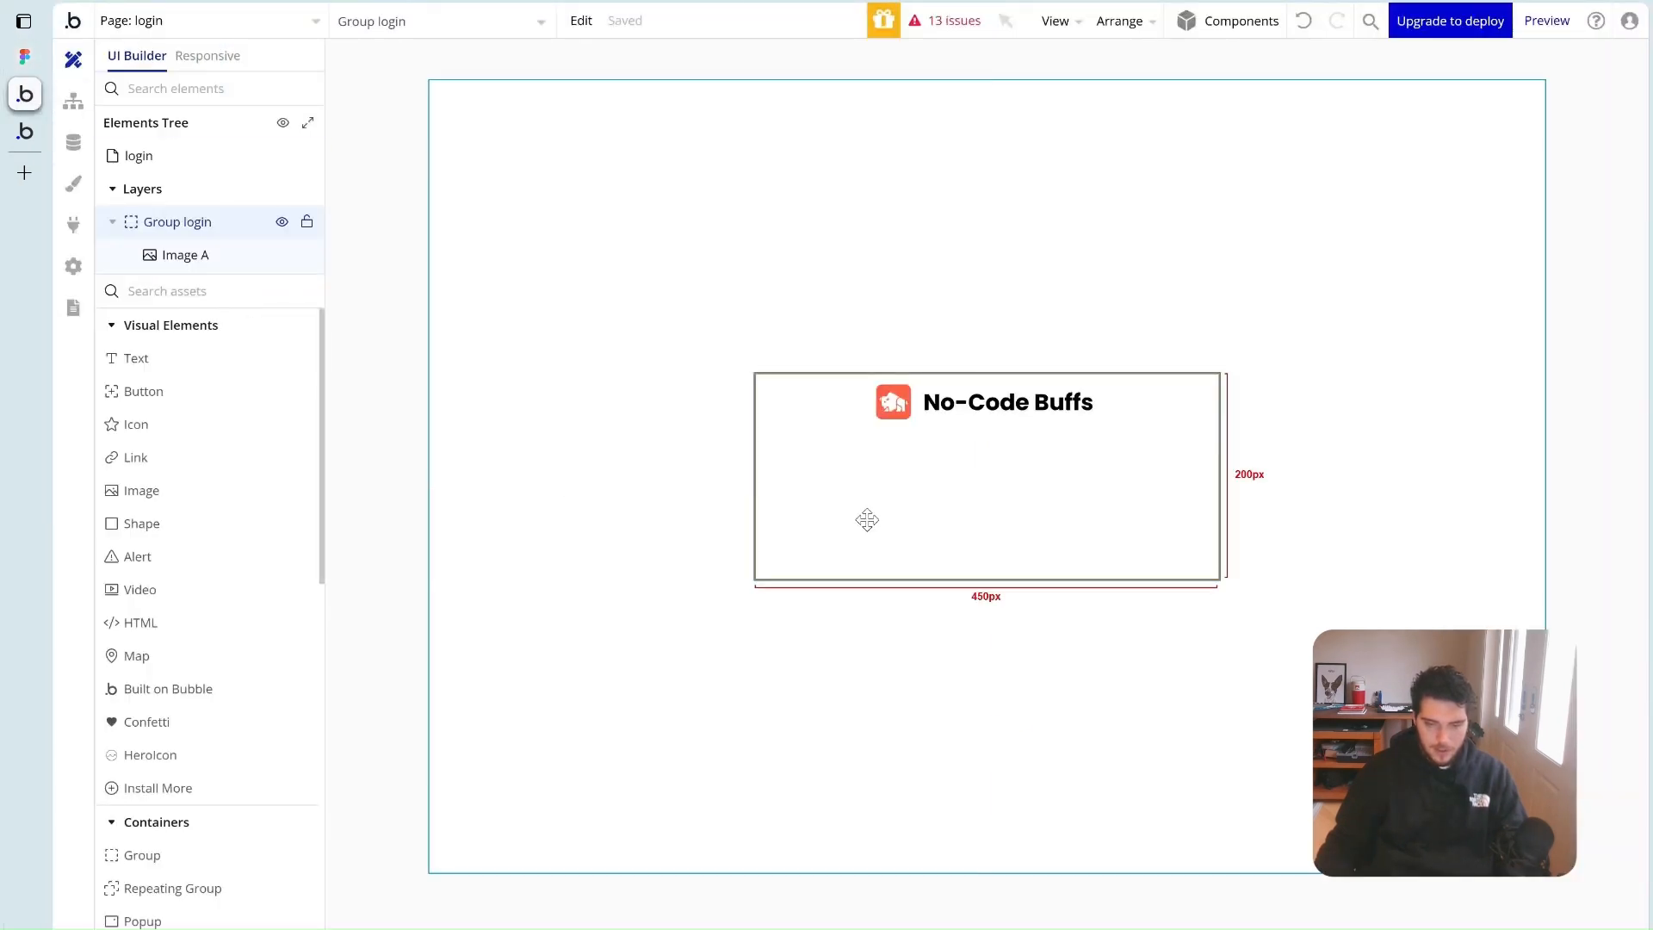
Add two Text elements to Group login and group them in a column container
drag(112, 358, 985, 504)
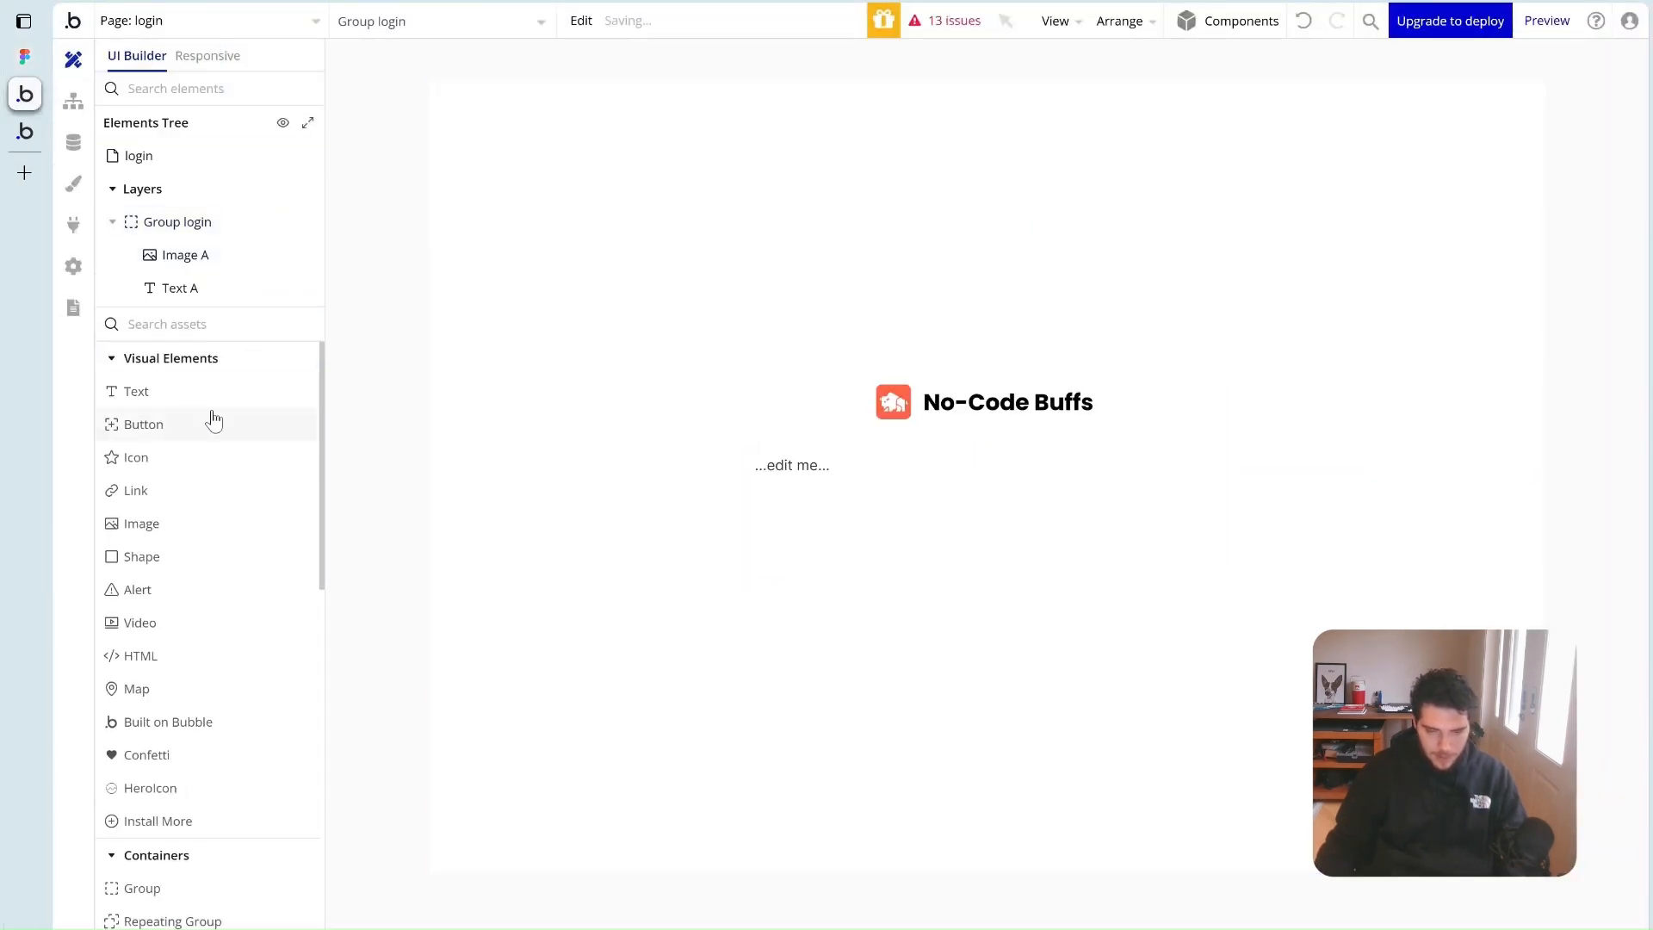
drag(156, 403, 941, 509)
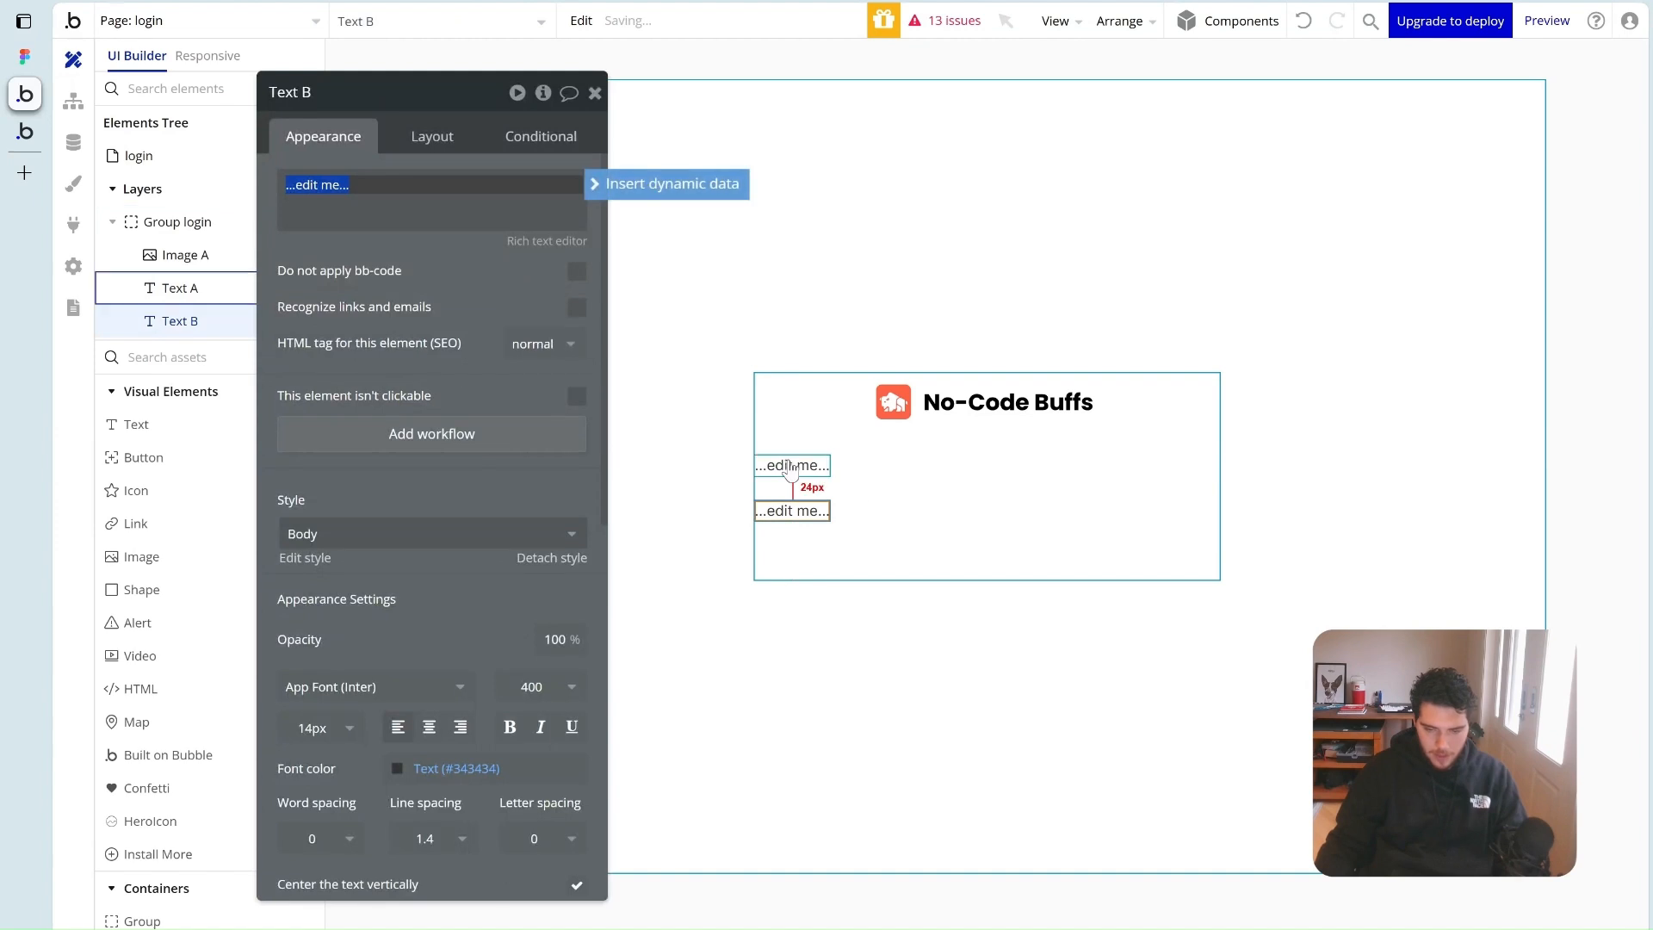
right_click(802, 472)
right_click(779, 511)
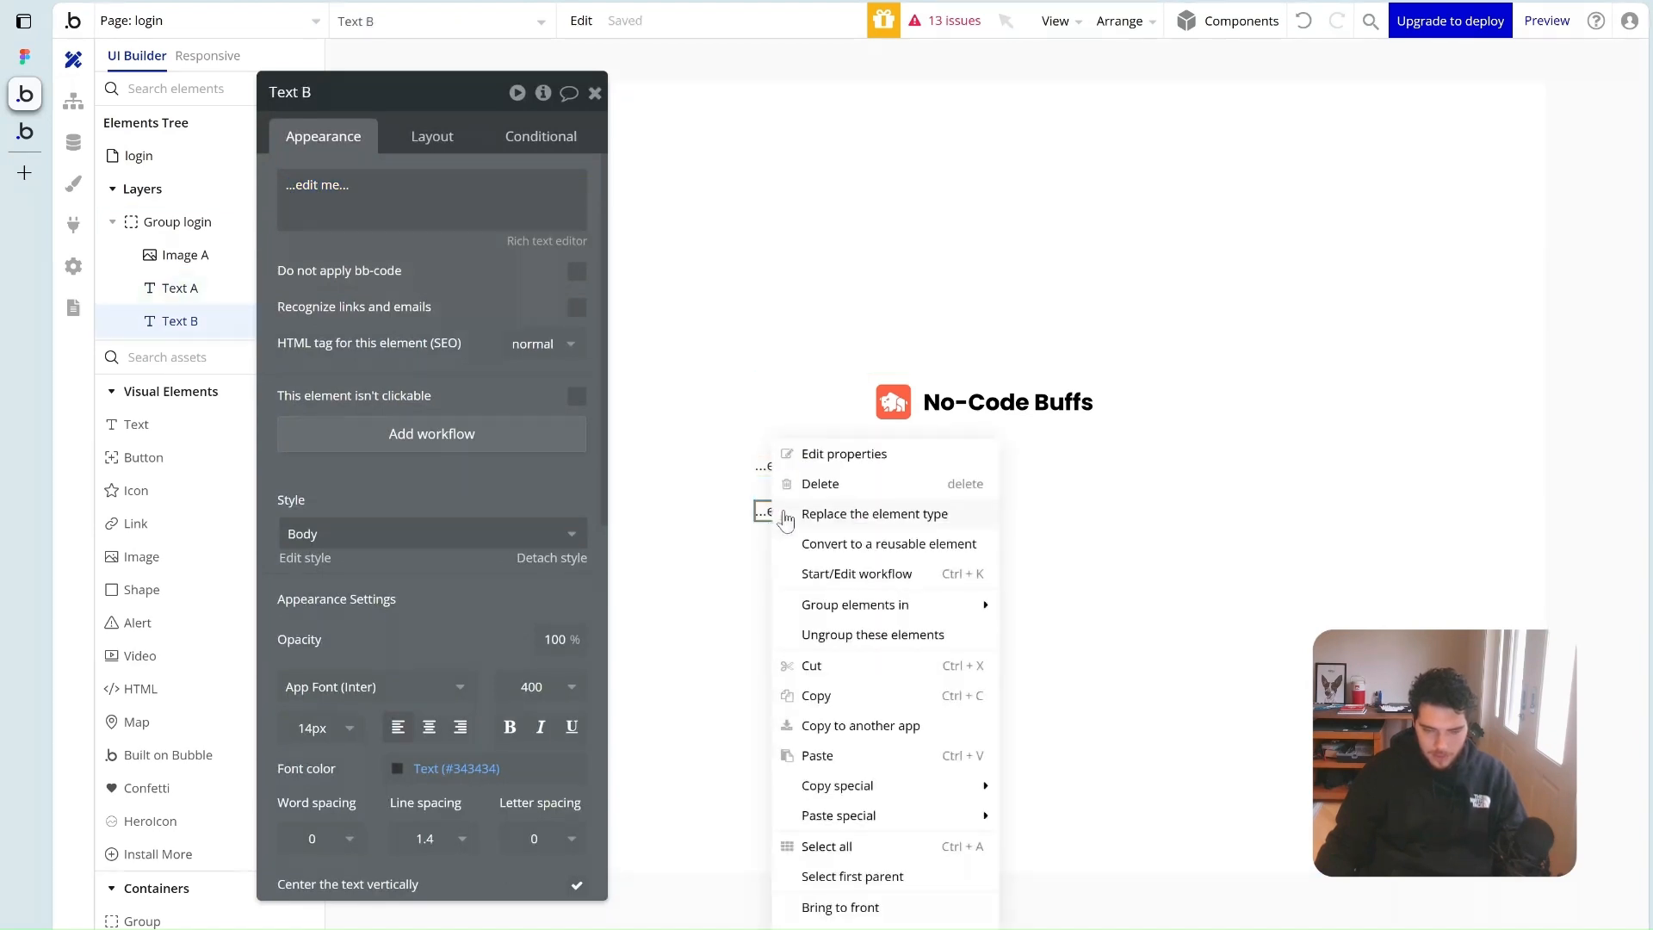
click(764, 469)
shift+click(768, 509)
right_click(769, 509)
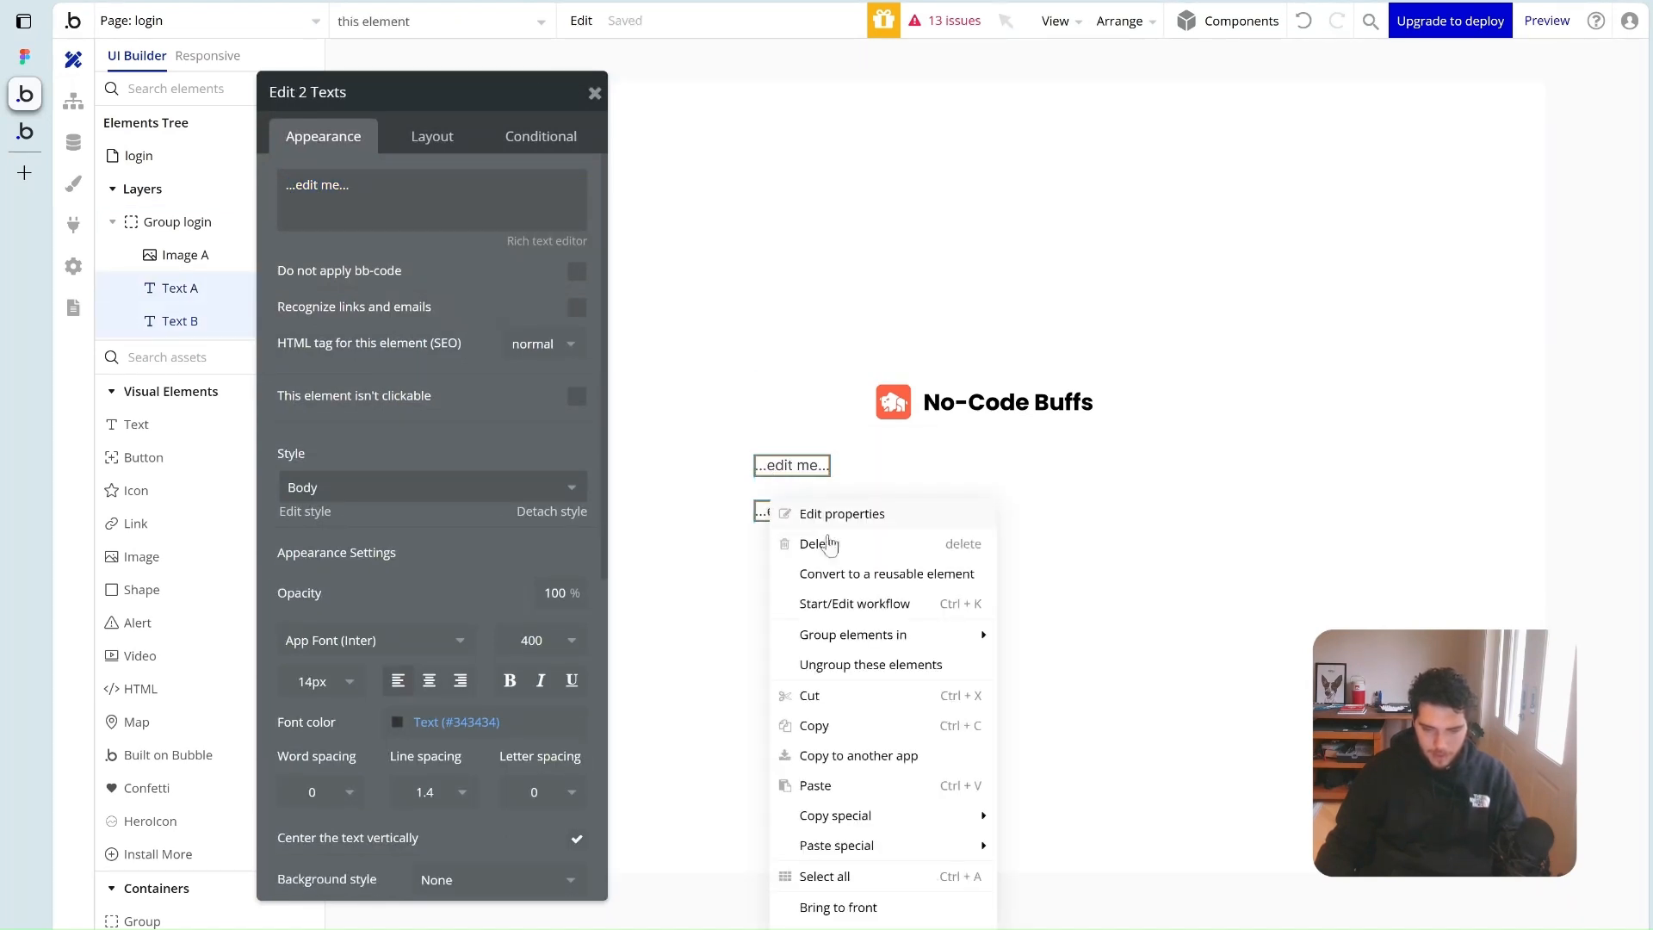
mouse_move(939, 641)
click(1094, 695)
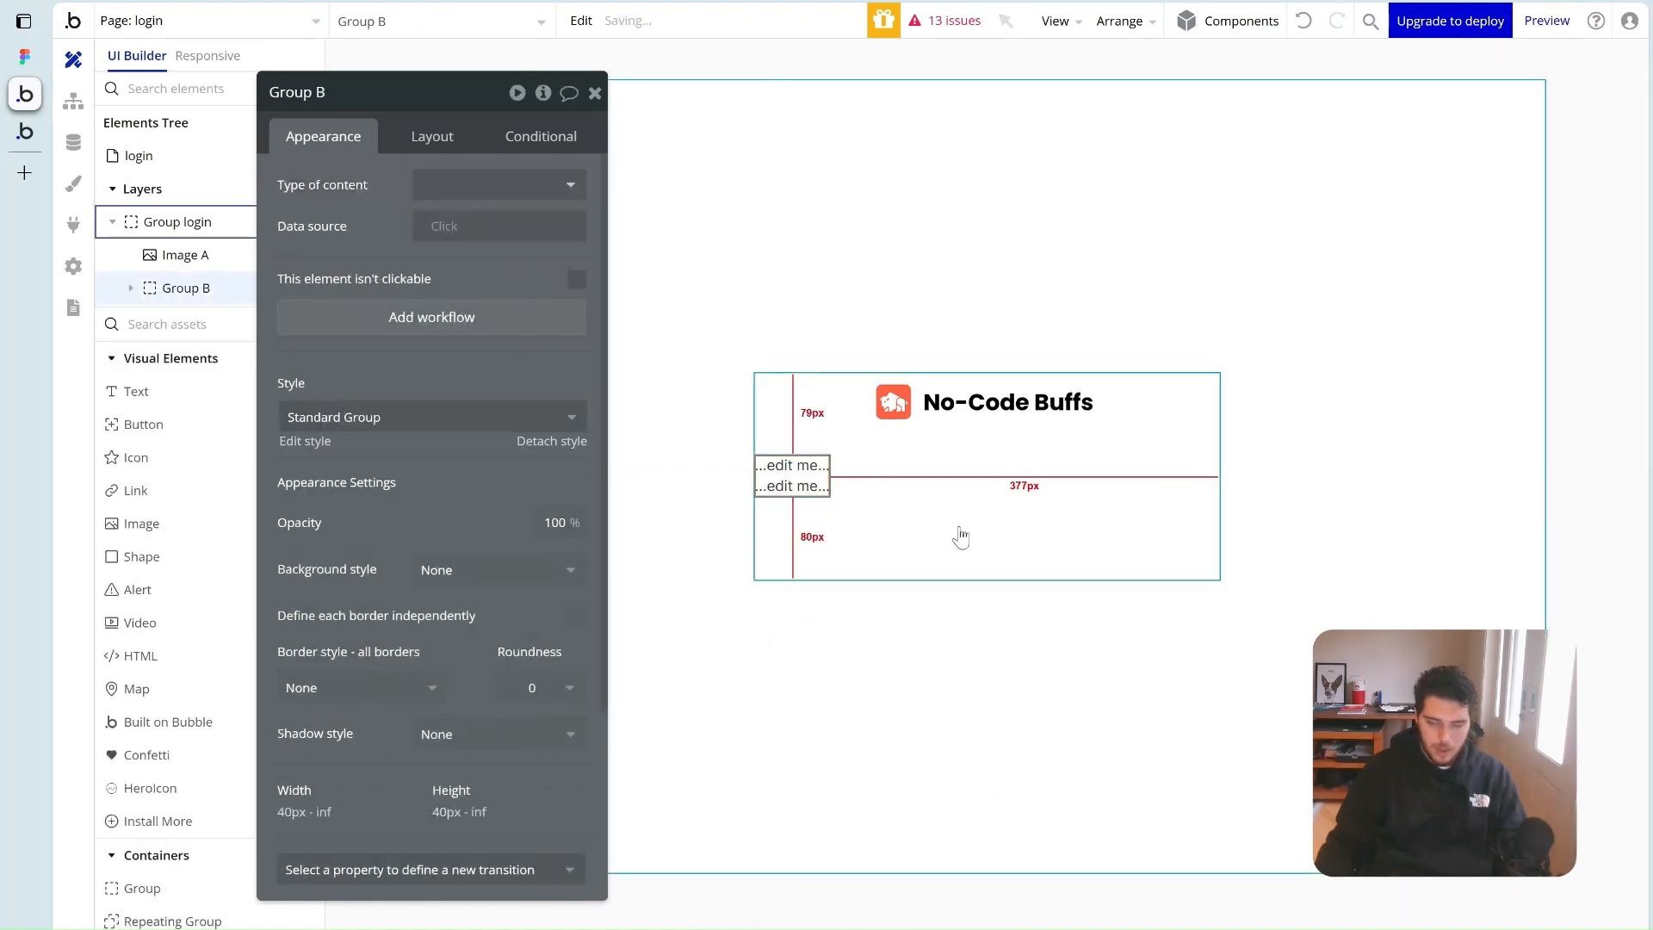
Make Group B full width, centre both texts, and set a 12px gap
click(431, 140)
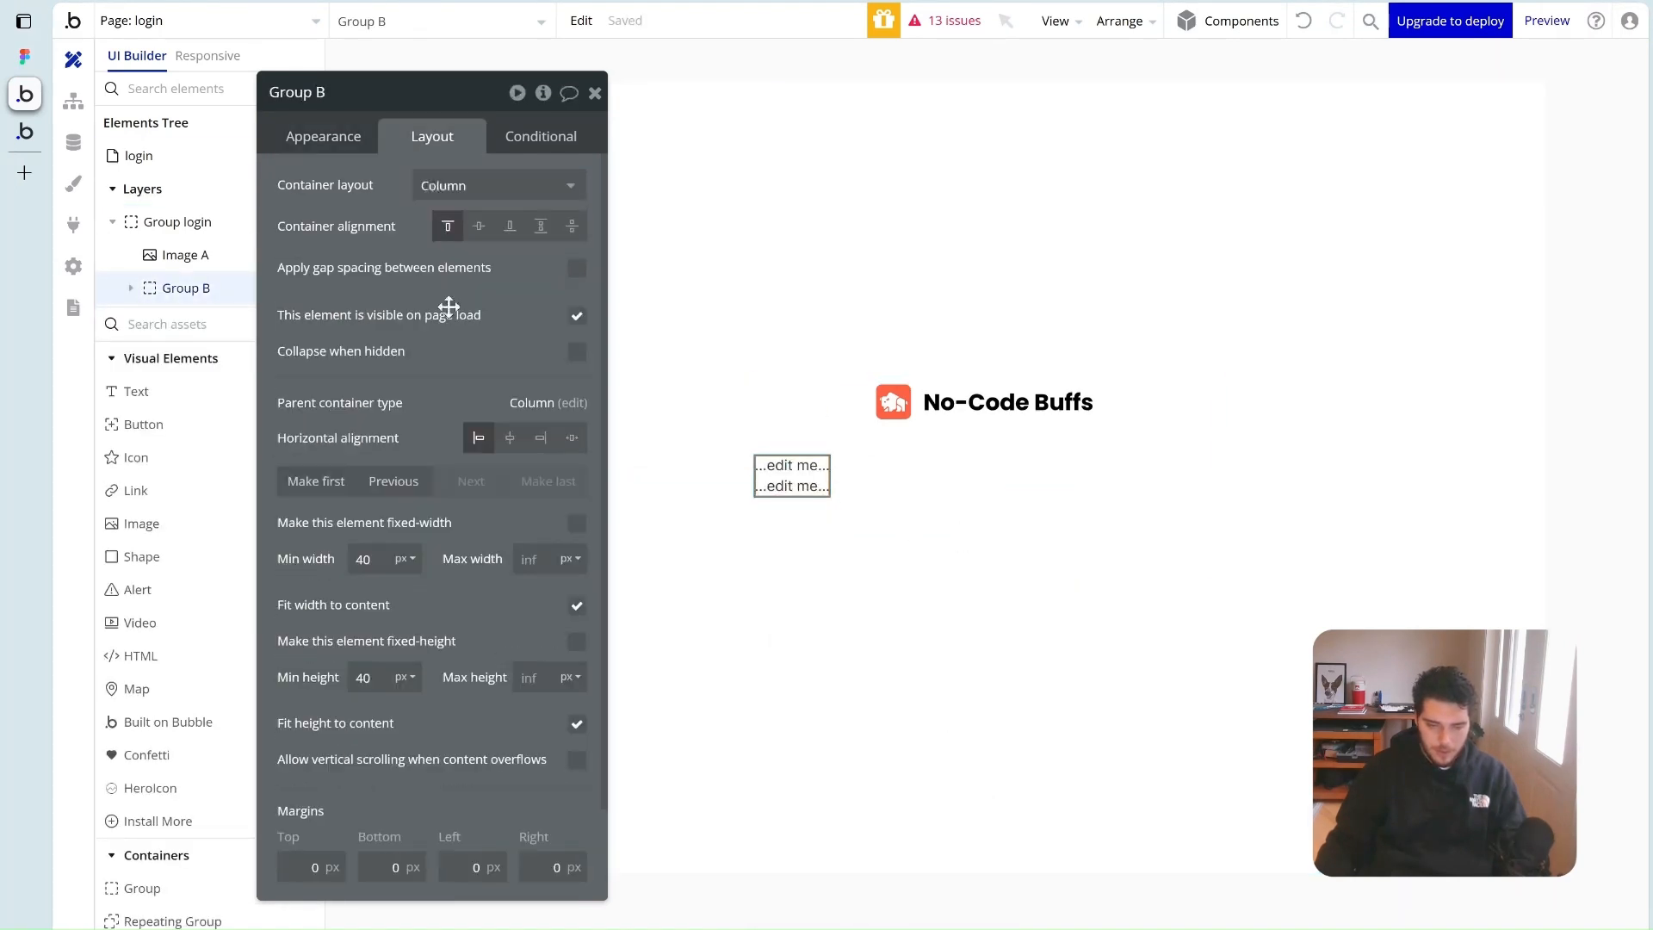
click(578, 608)
click(779, 466)
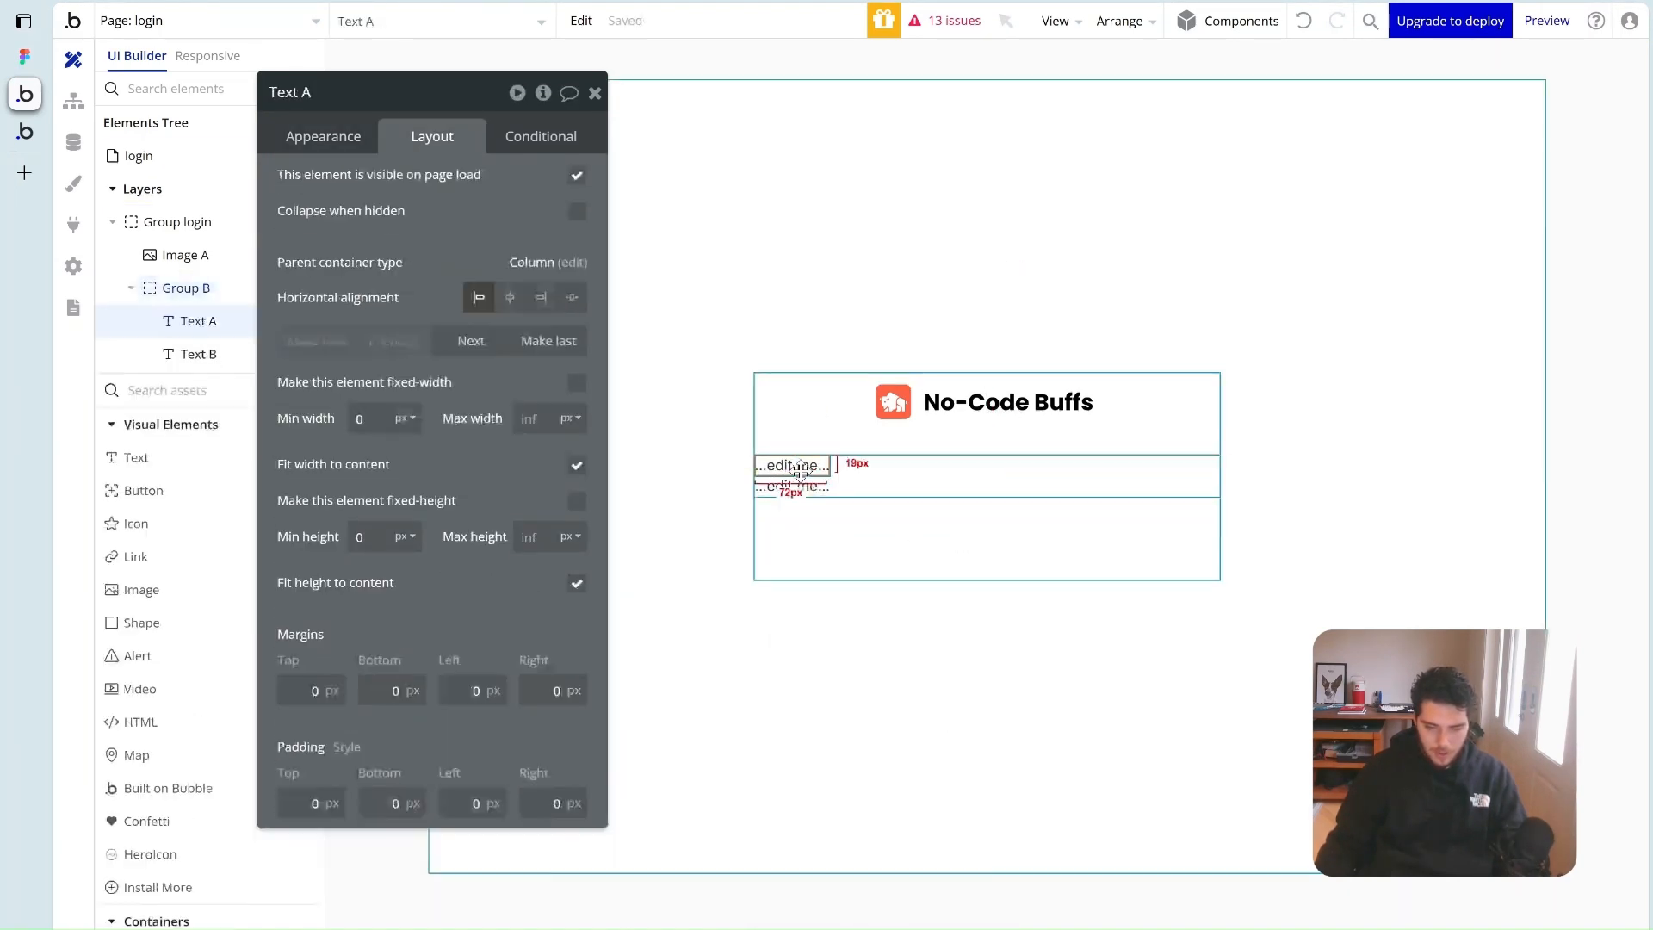
shift+click(793, 488)
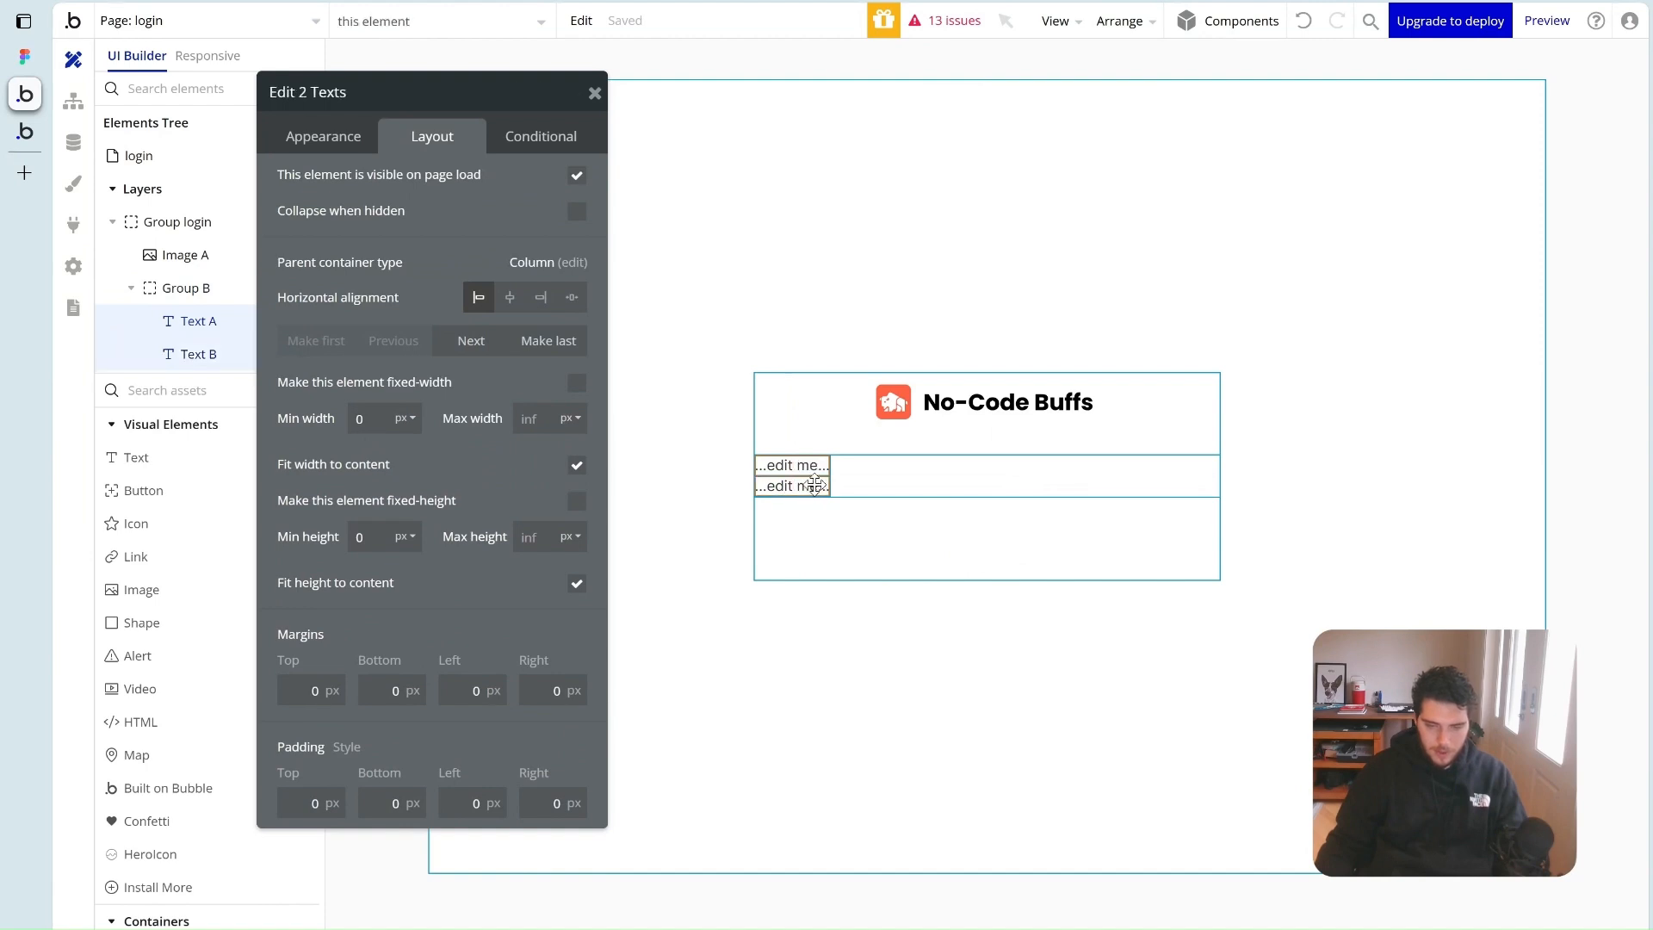
click(511, 298)
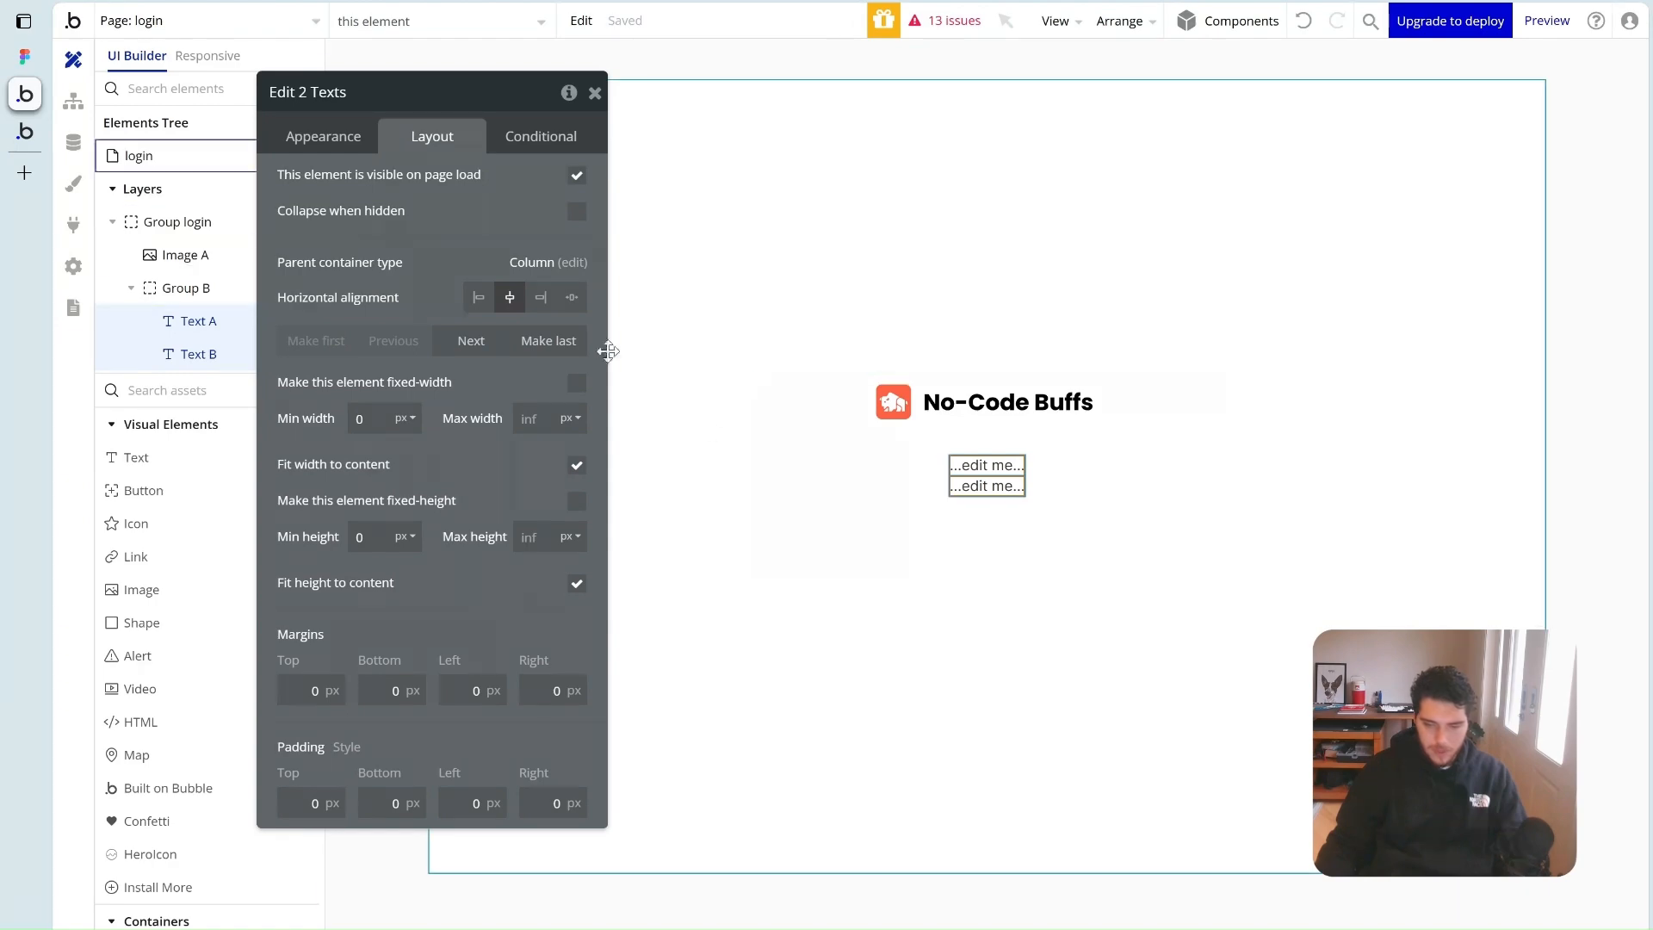
click(907, 487)
click(575, 268)
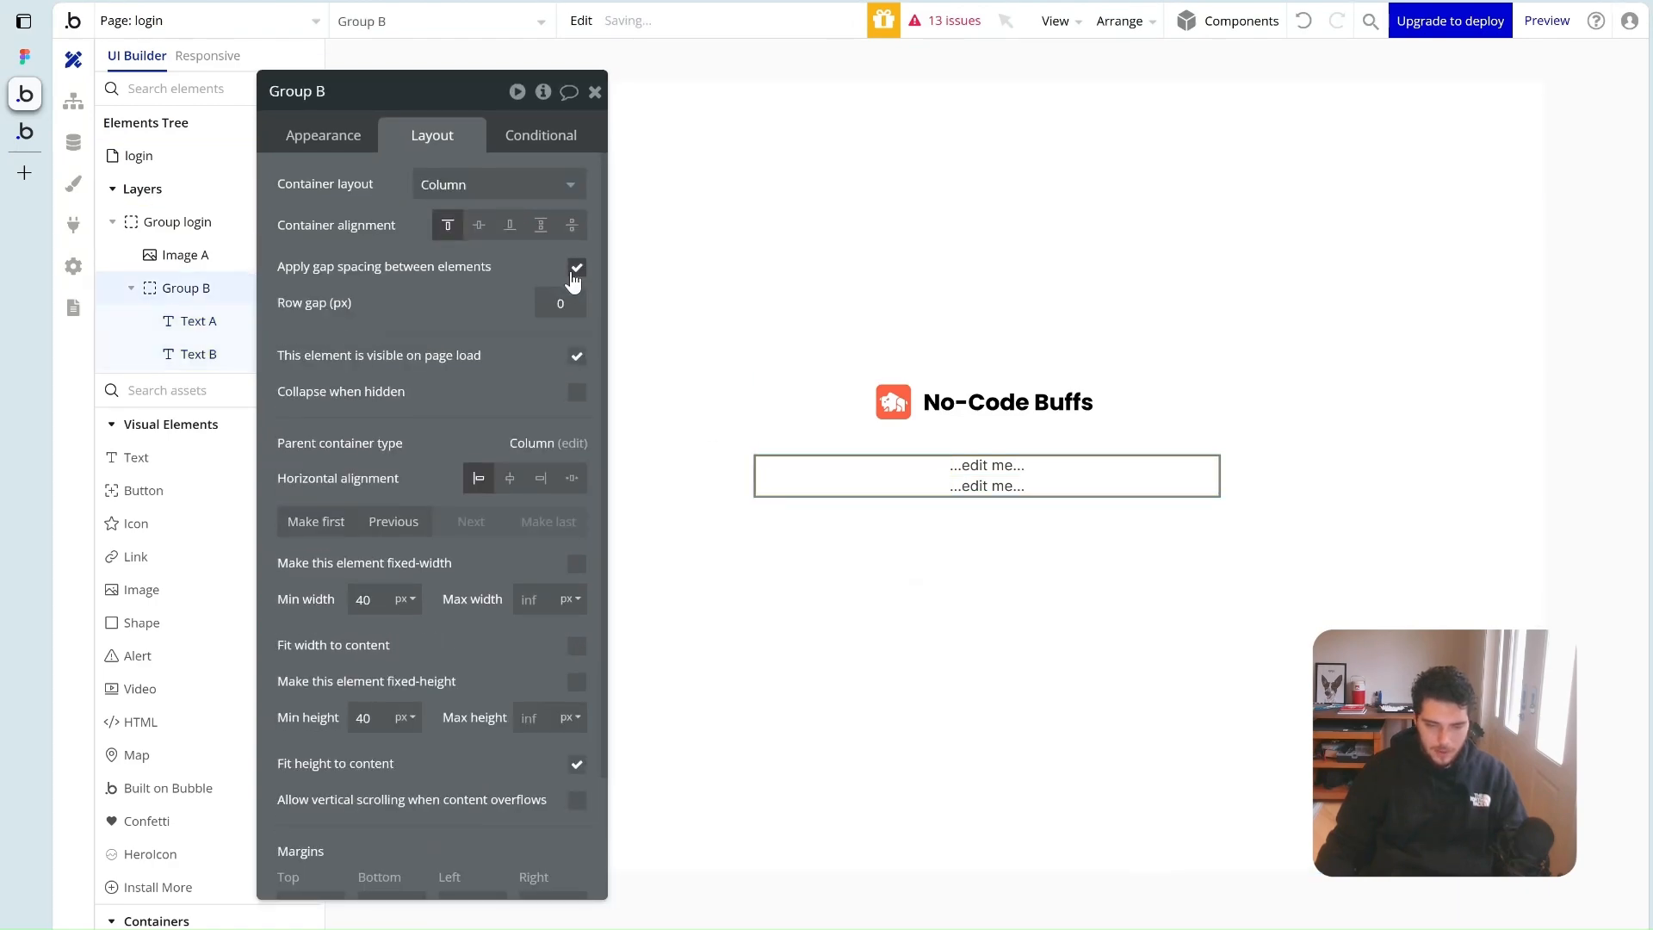
text(12)
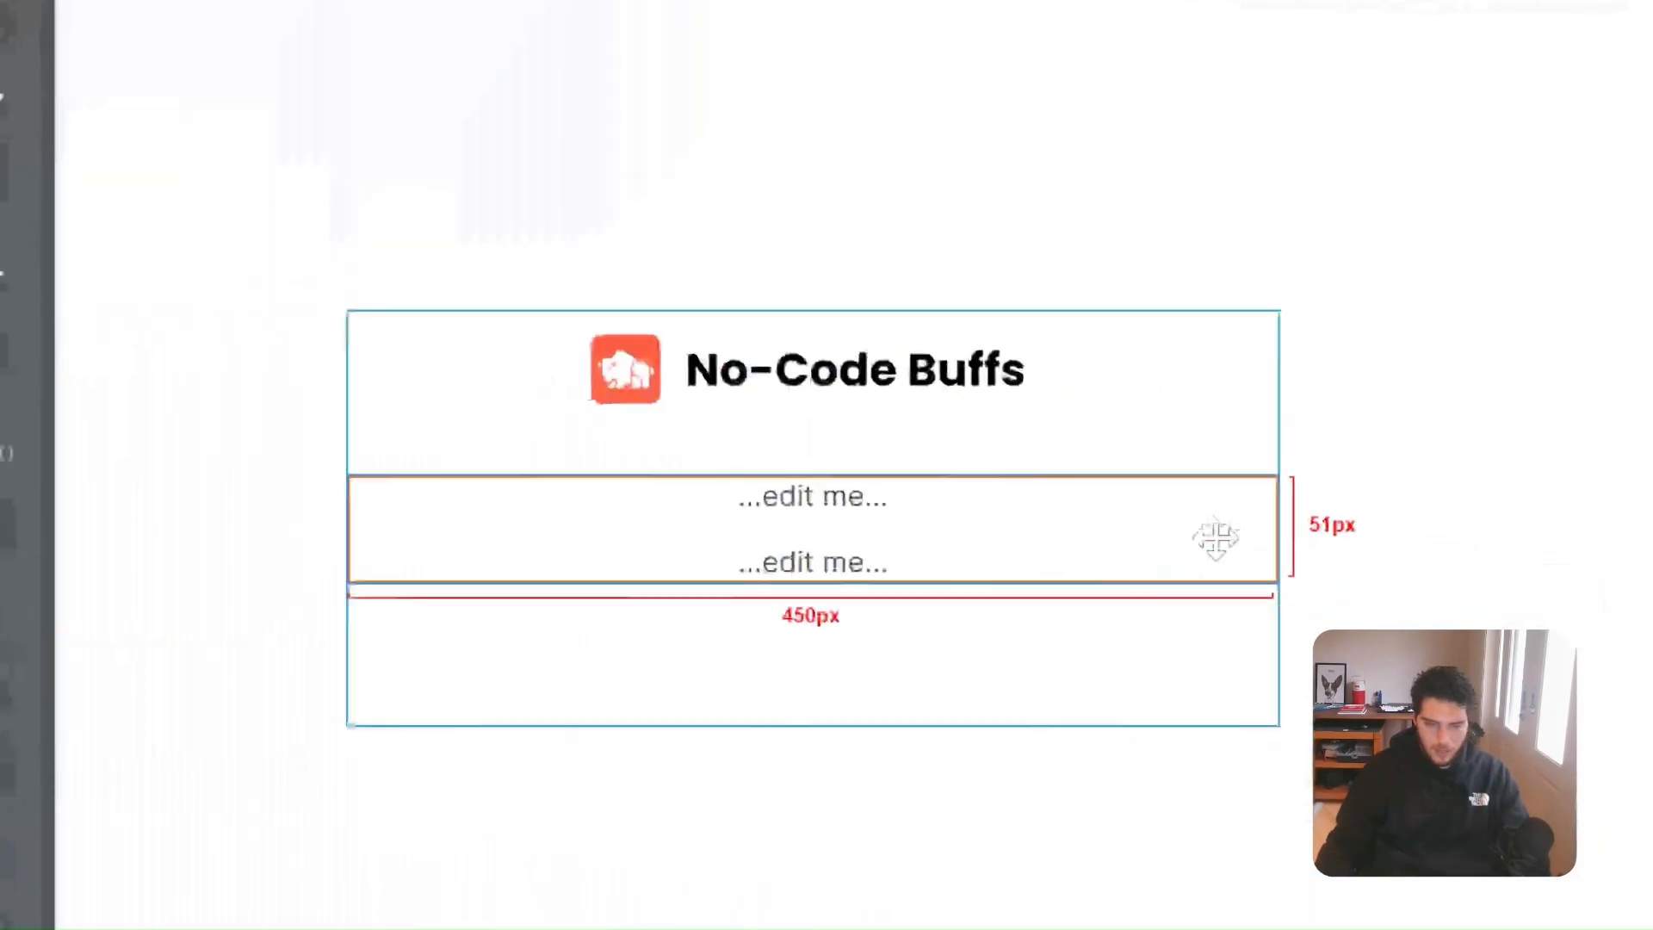
Change the first text to read 'Sing Up'
click(775, 422)
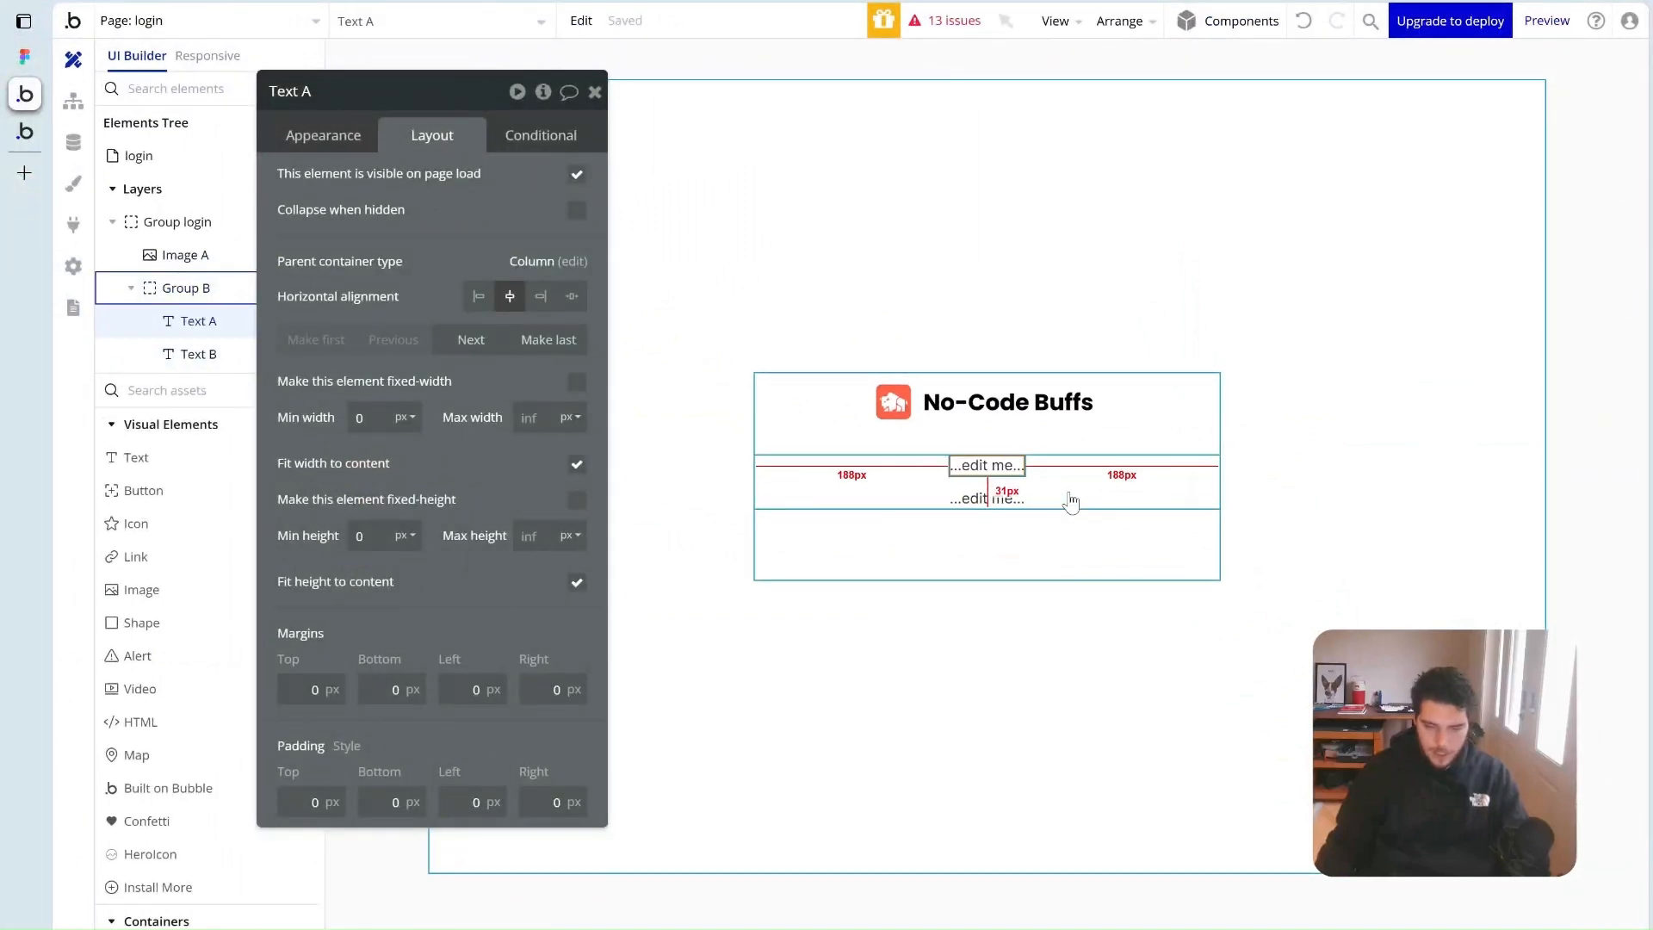
click(323, 135)
triple_click(388, 187)
text(Si)
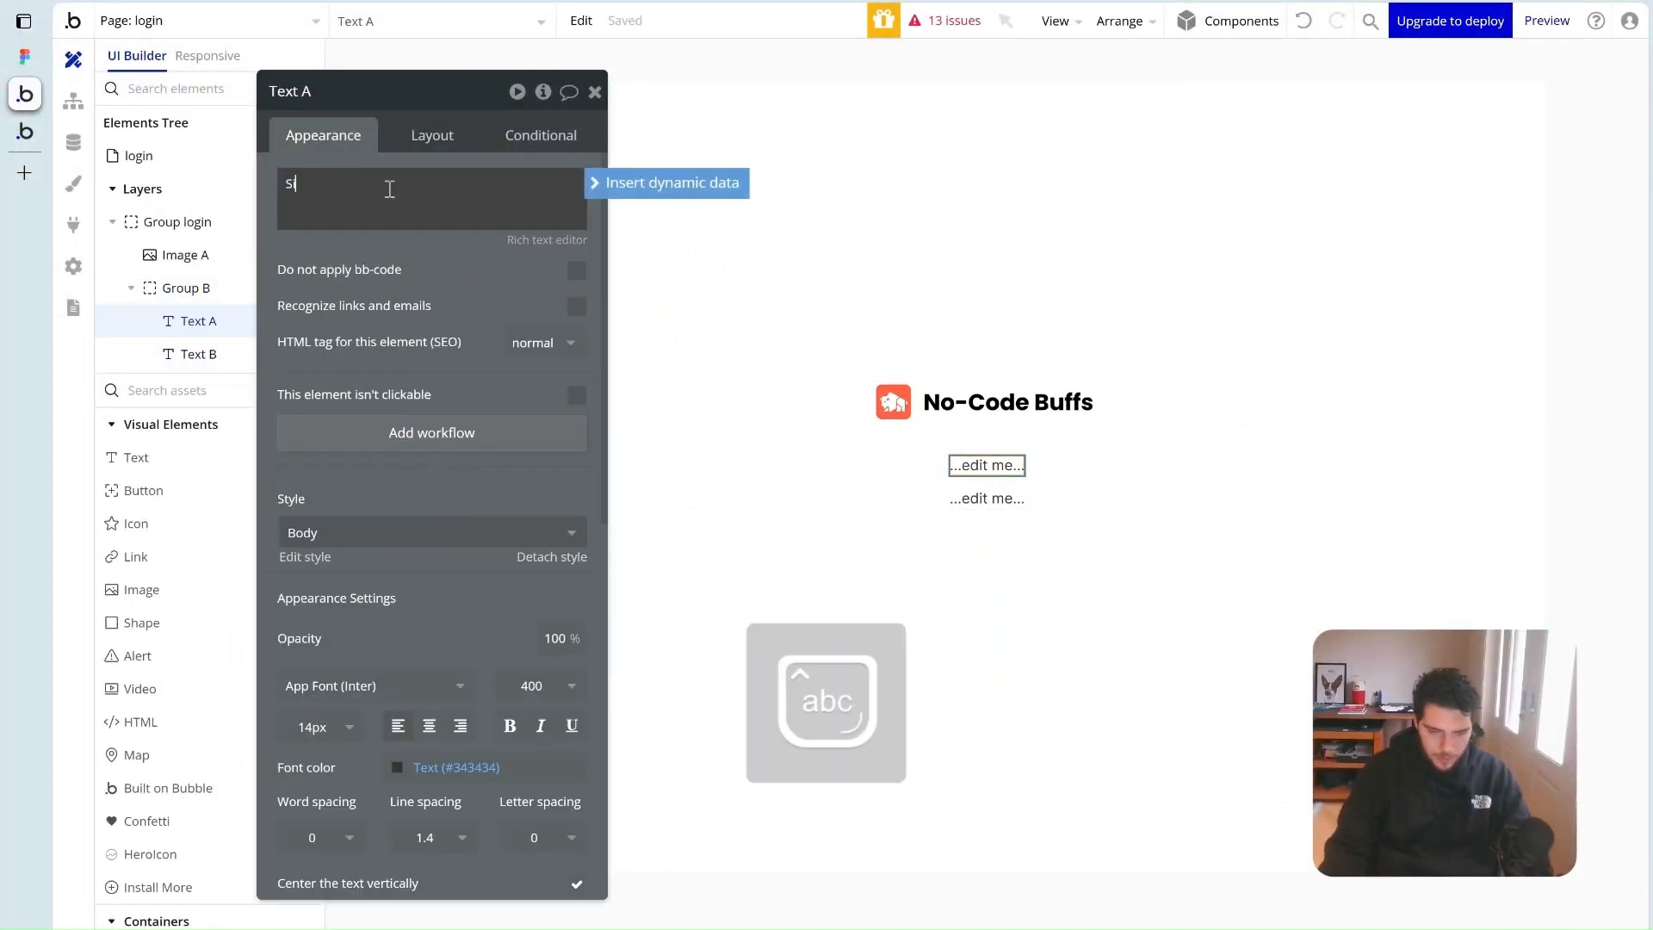
text(ng Up)
scroll(359, 606, down, 3)
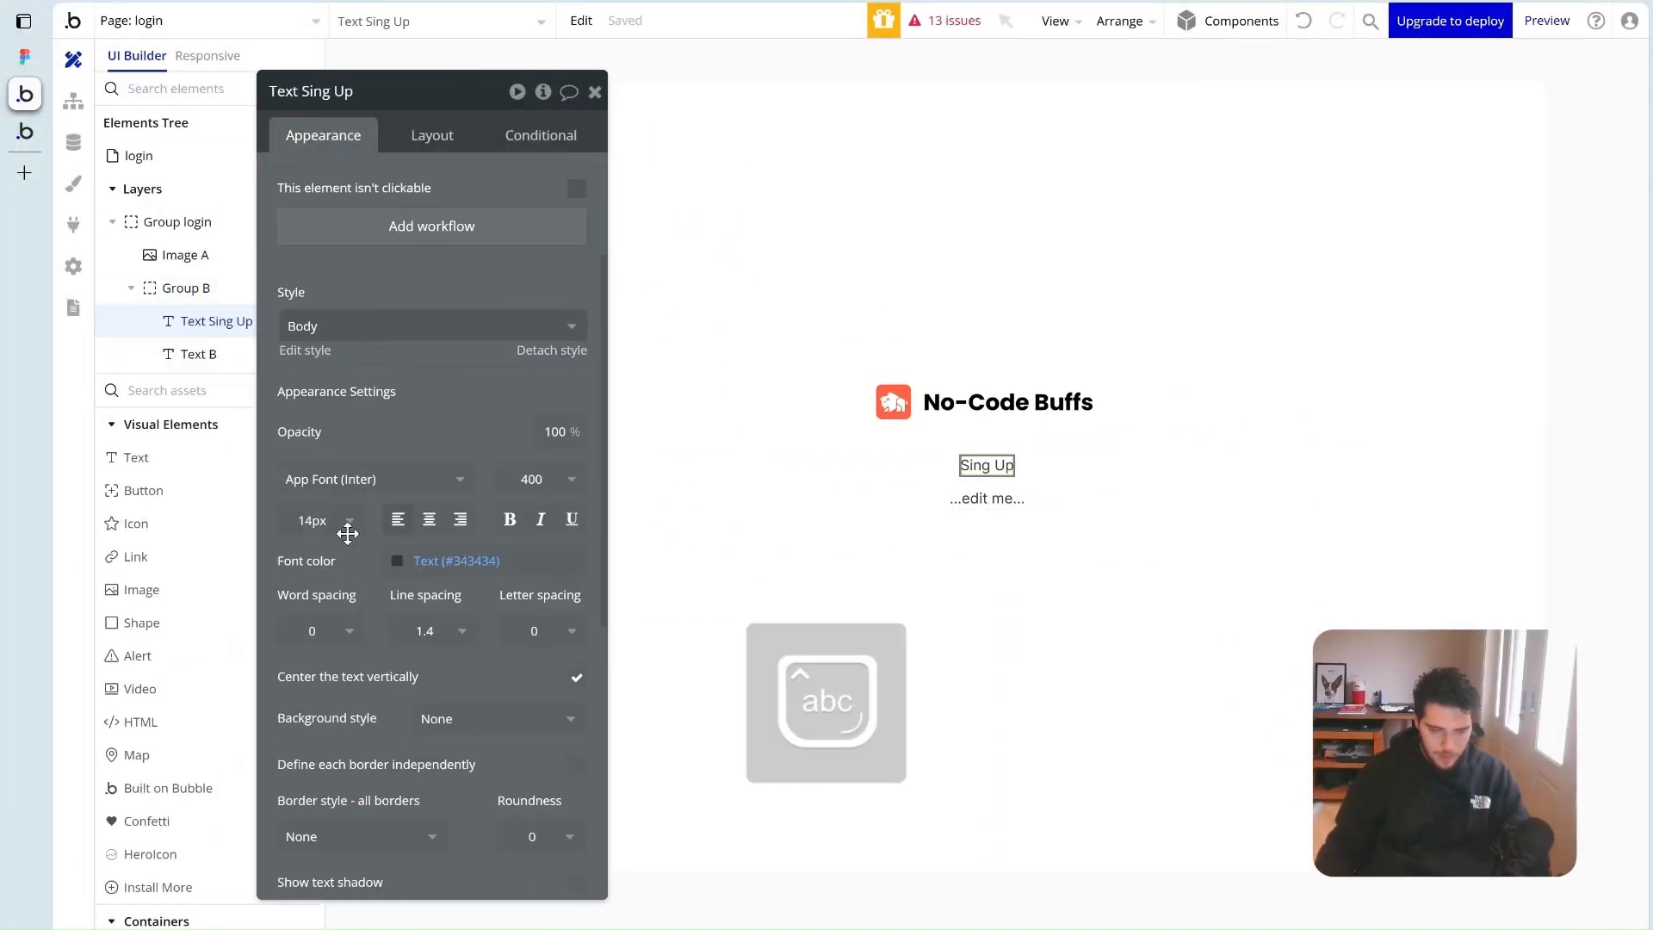
Set the Sing Up heading to 36px at font weight 600
click(343, 525)
click(297, 893)
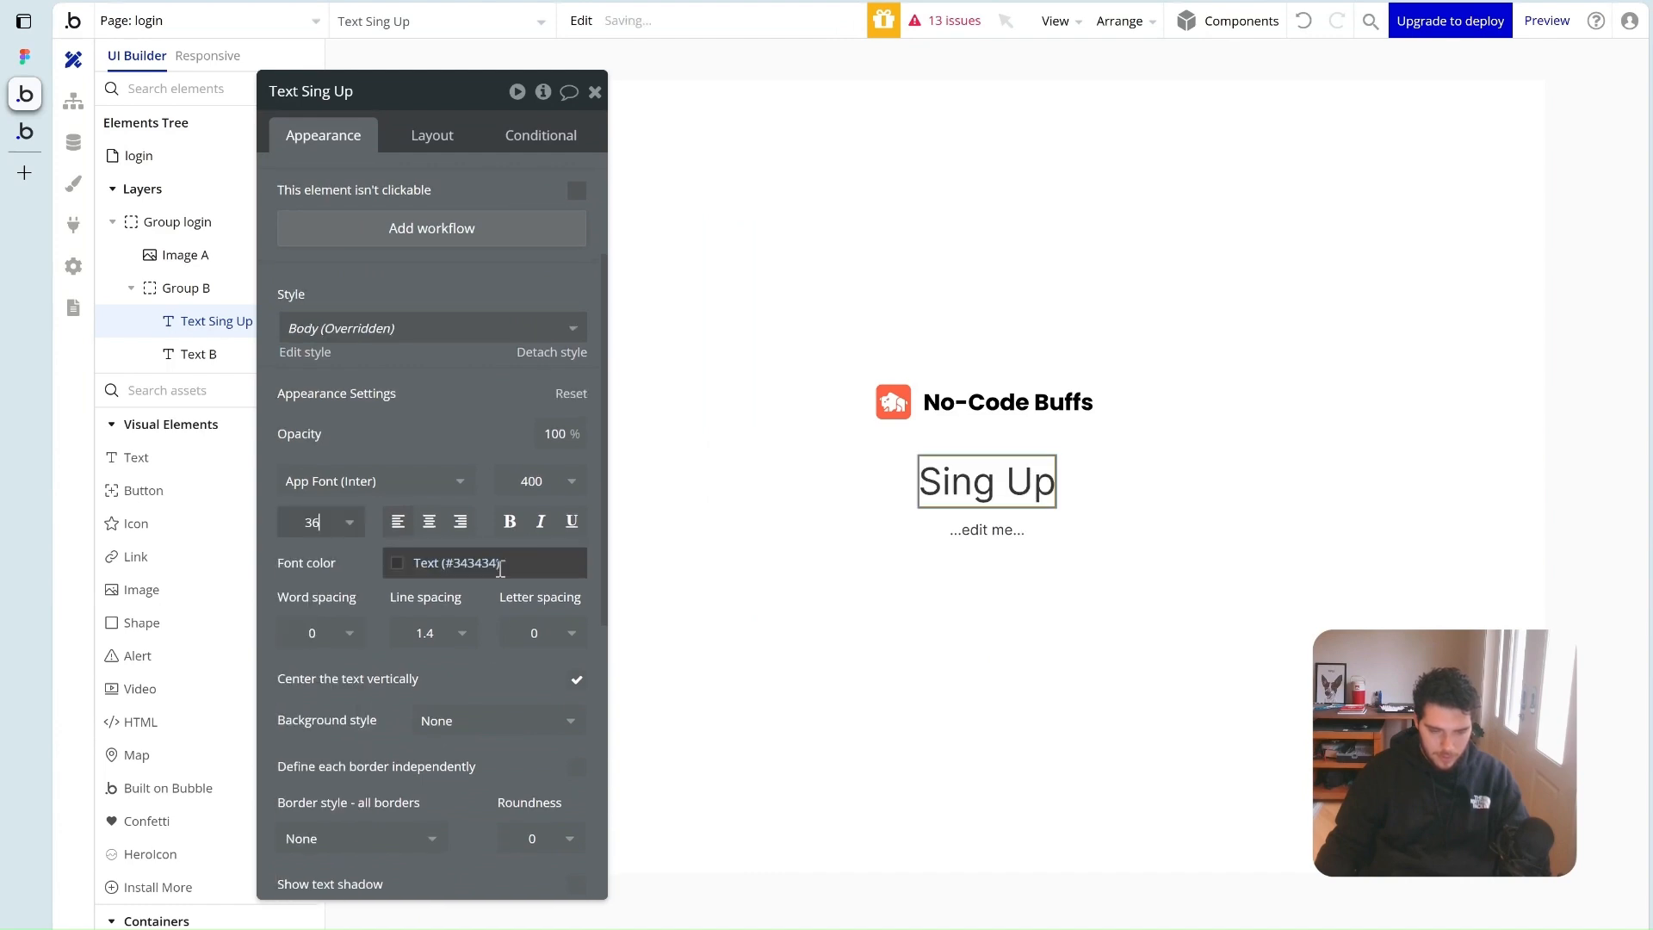
click(531, 480)
click(531, 700)
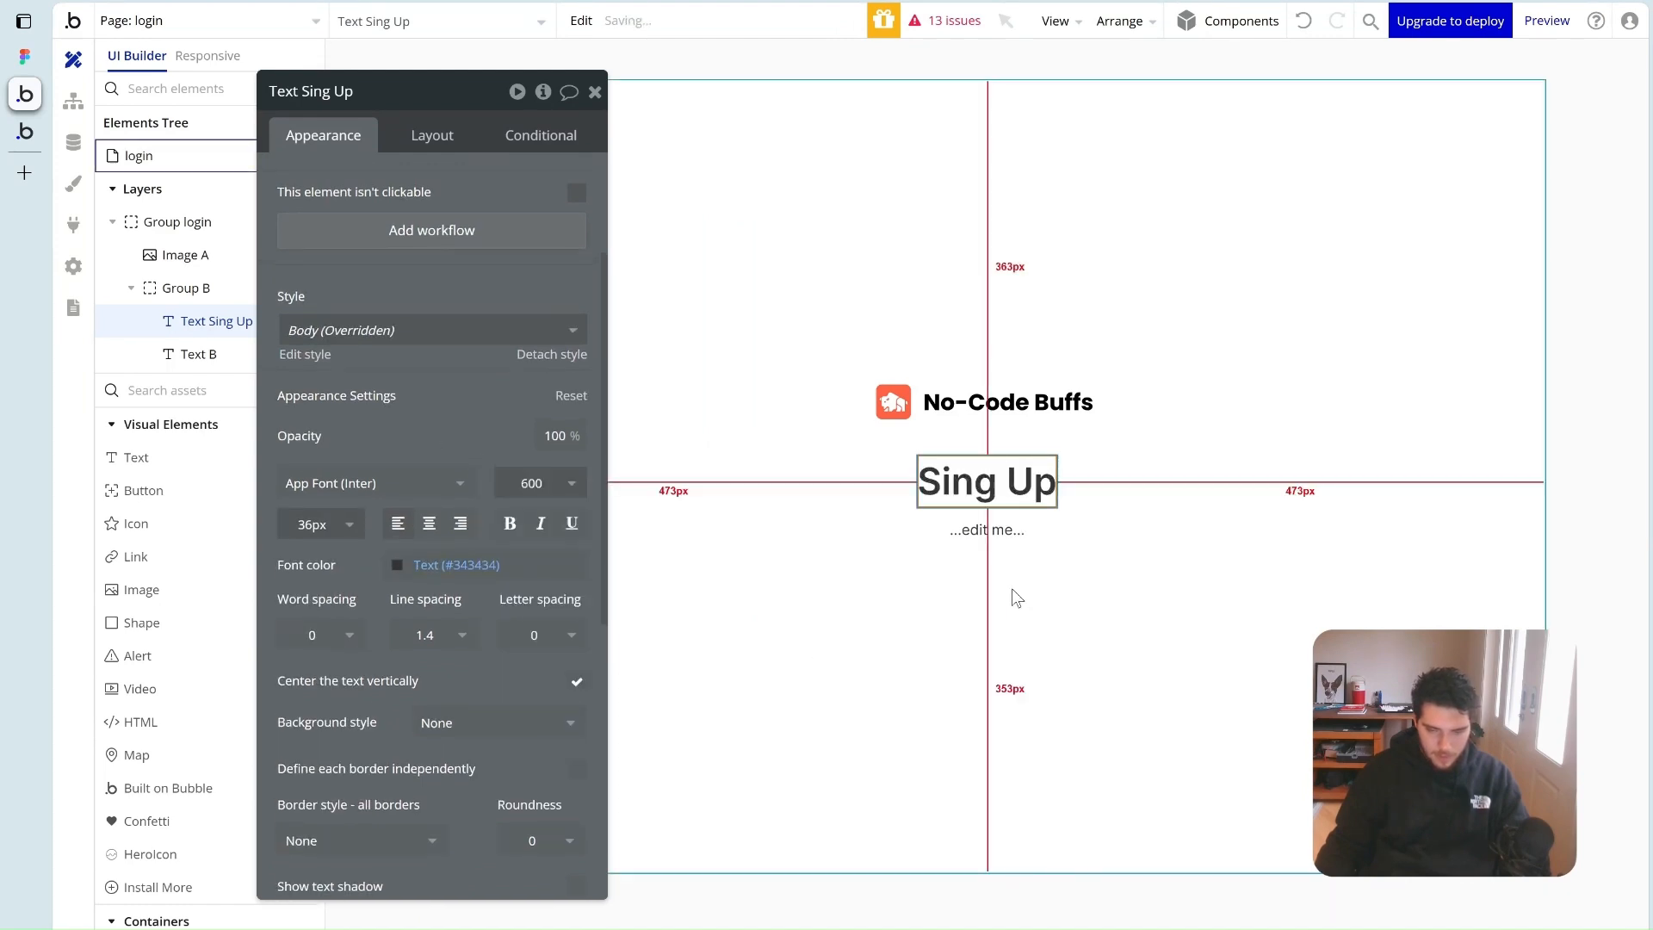
Paste 'Welcome back! Please enter your details.' into the second text at 16px, Grey Font colour
click(986, 530)
scroll(387, 224, up, 3)
triple_click(391, 210)
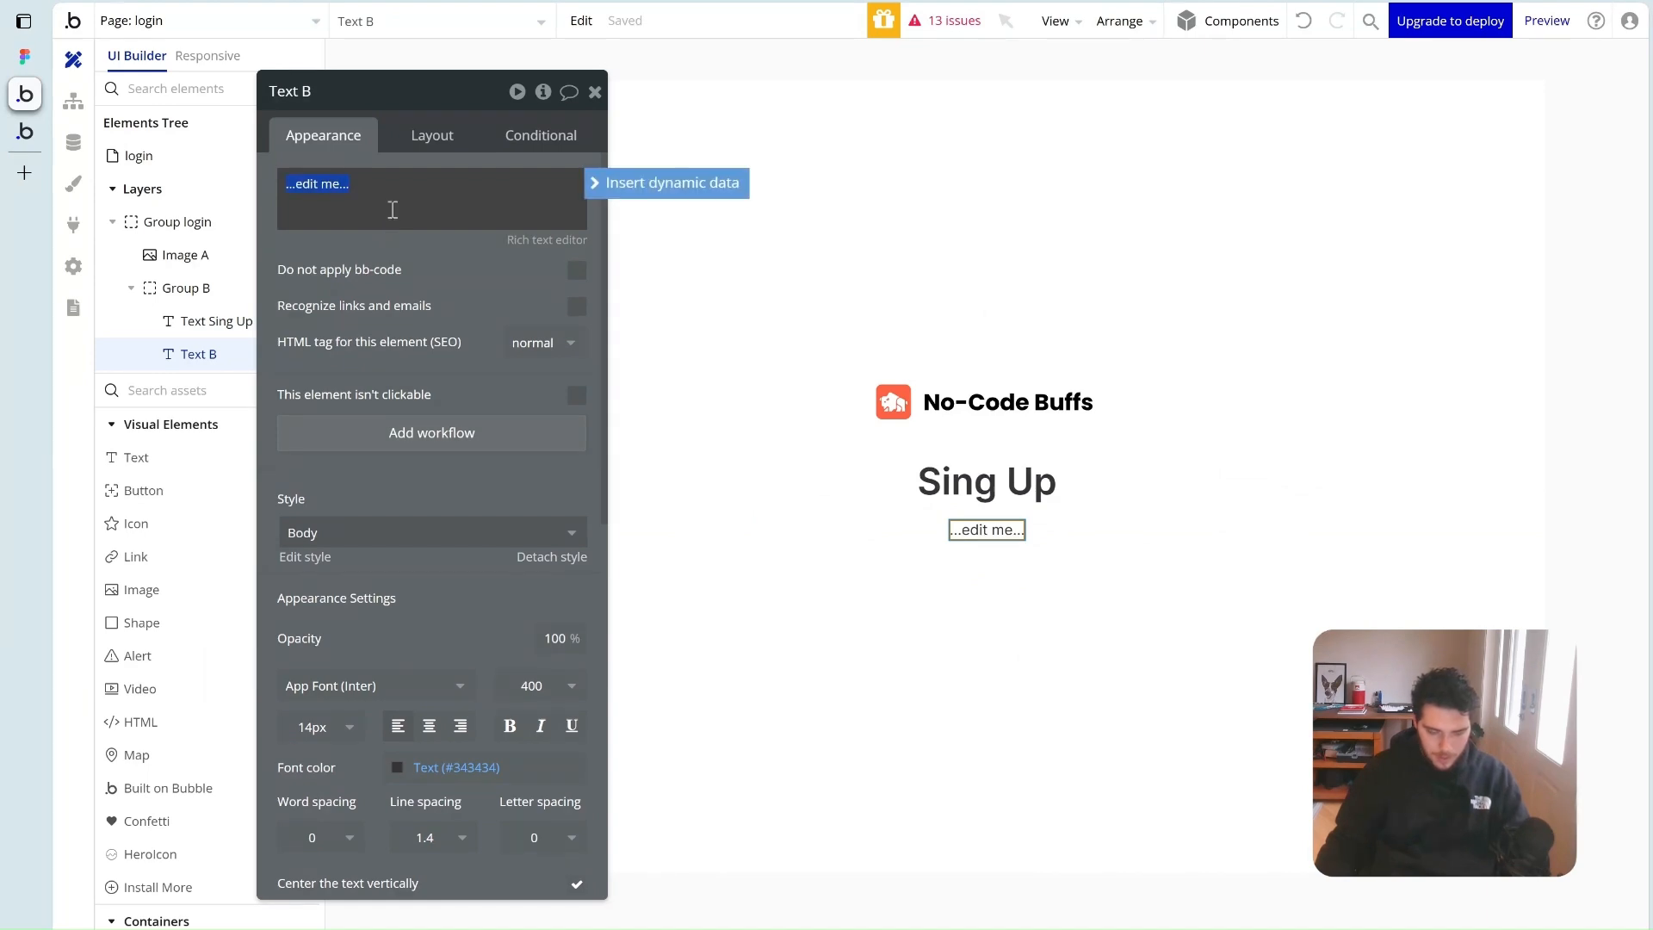
key(ctrl+v)
scroll(414, 557, down, 4)
click(319, 418)
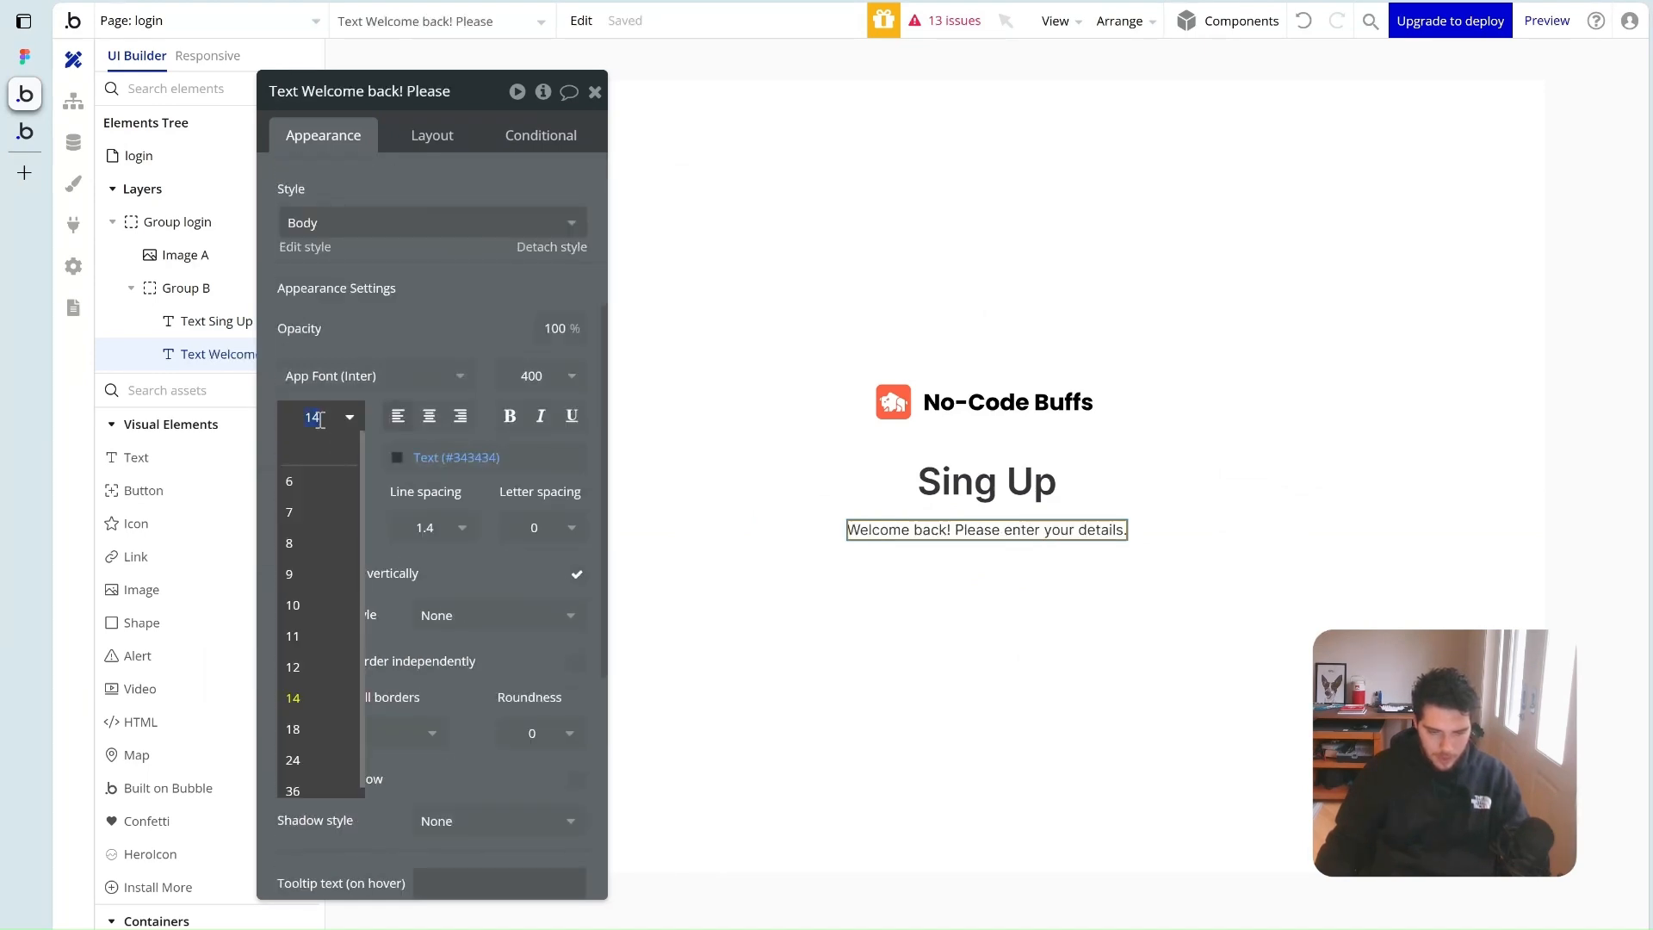
text(16)
key(Return)
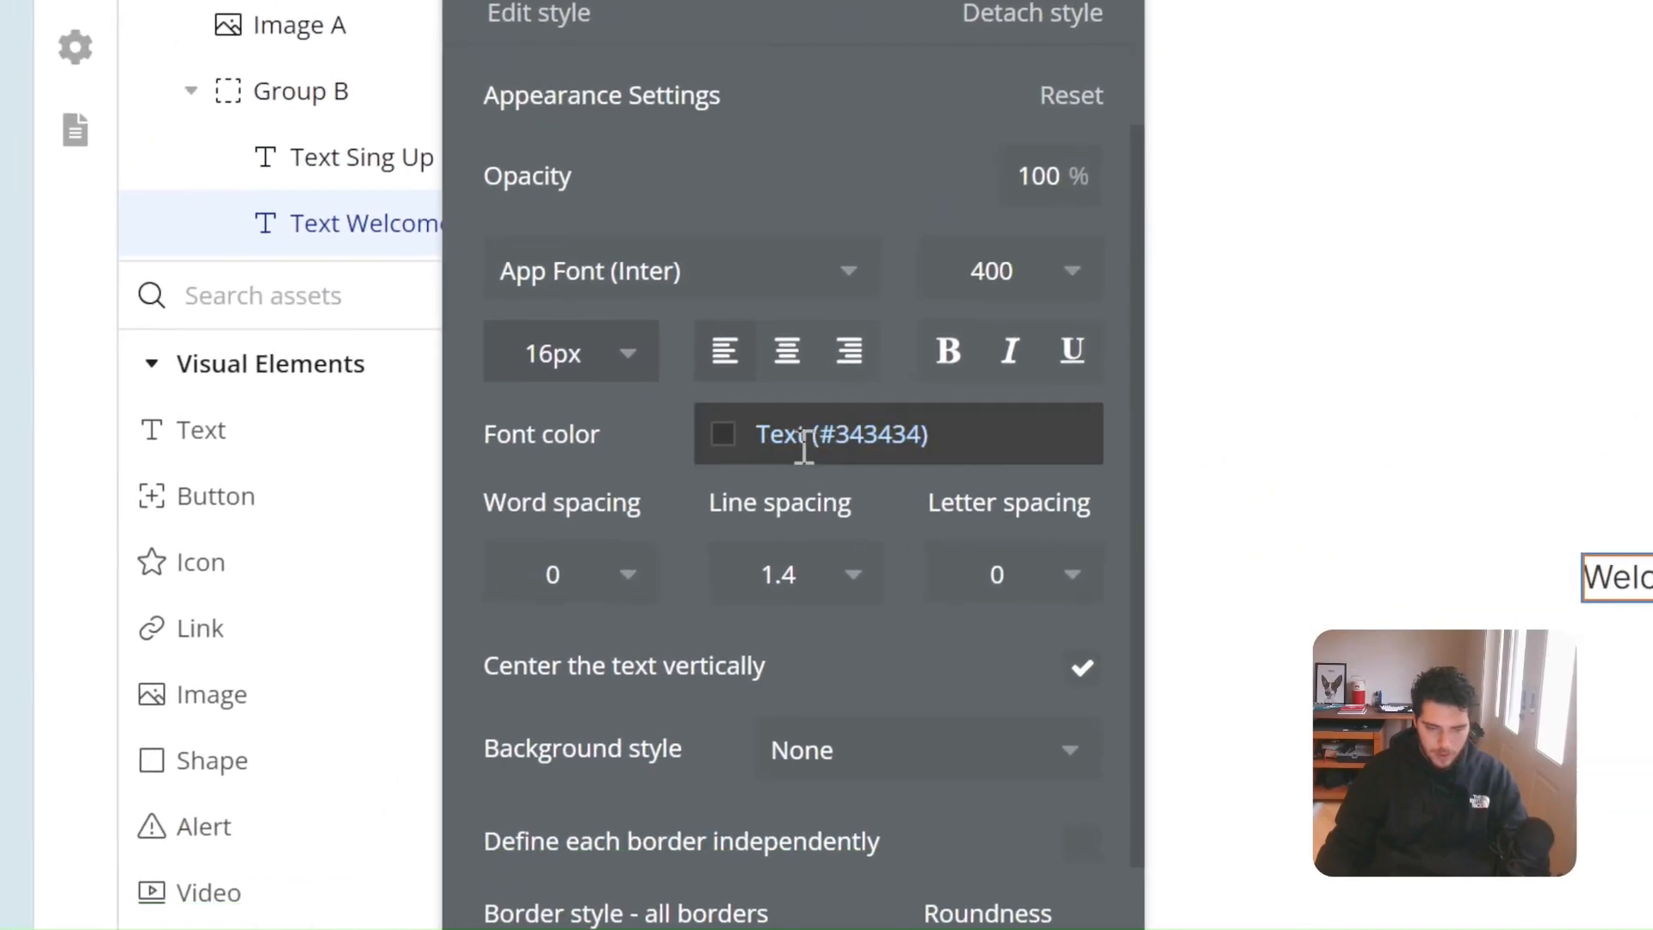
click(617, 608)
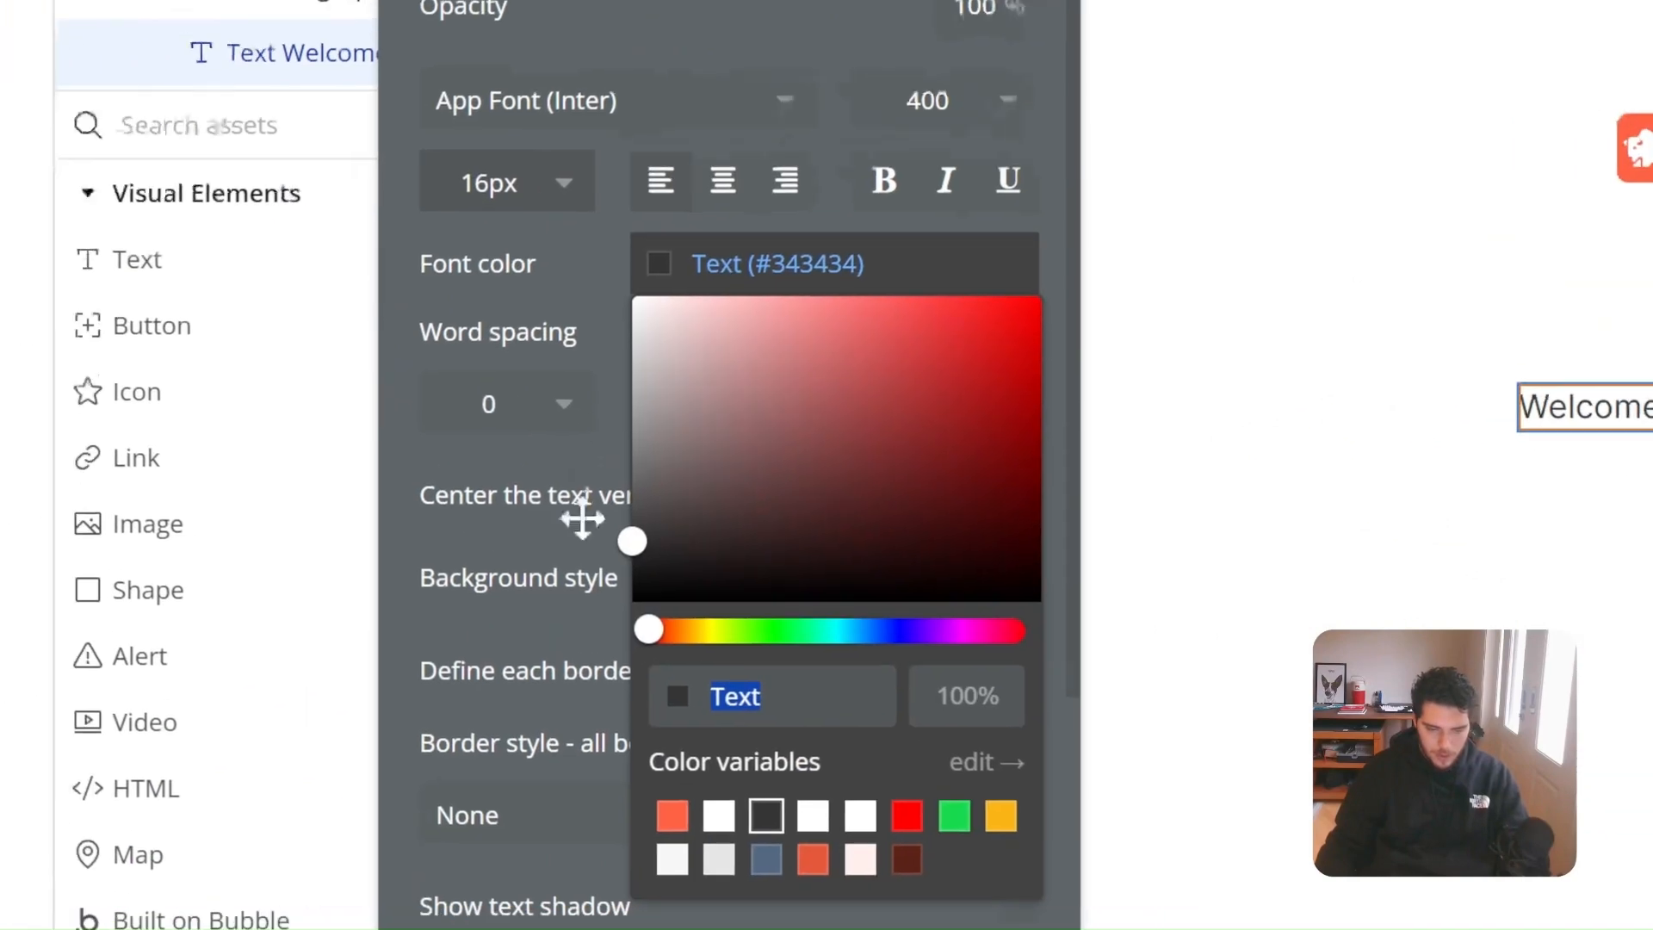
click(814, 564)
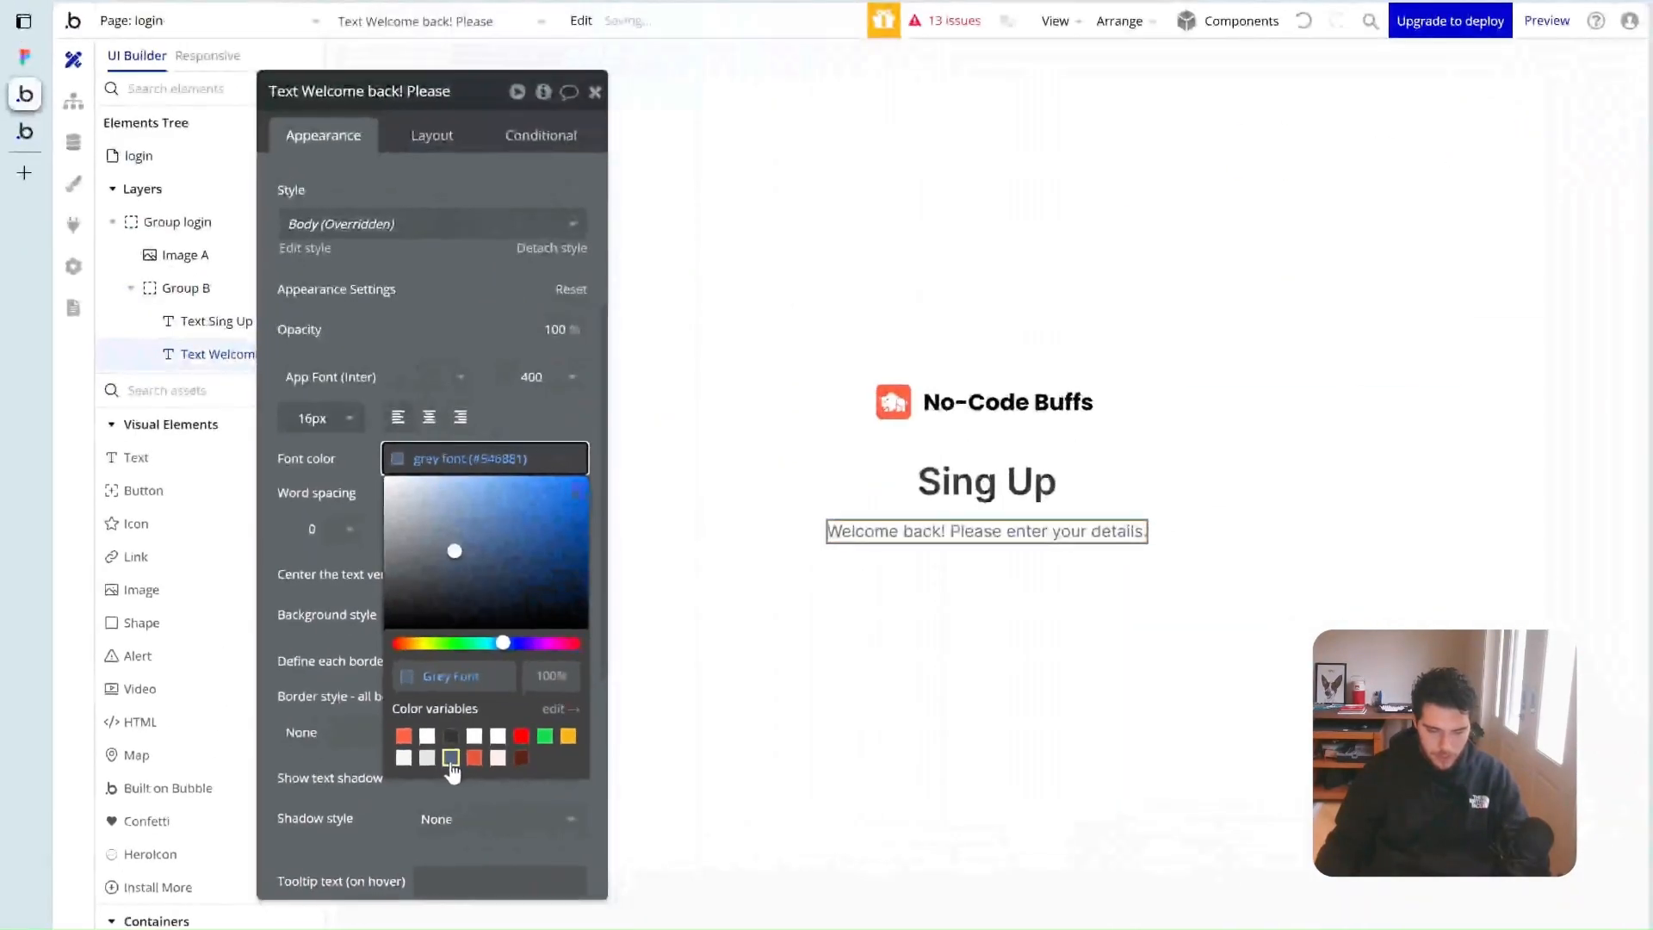
click(443, 778)
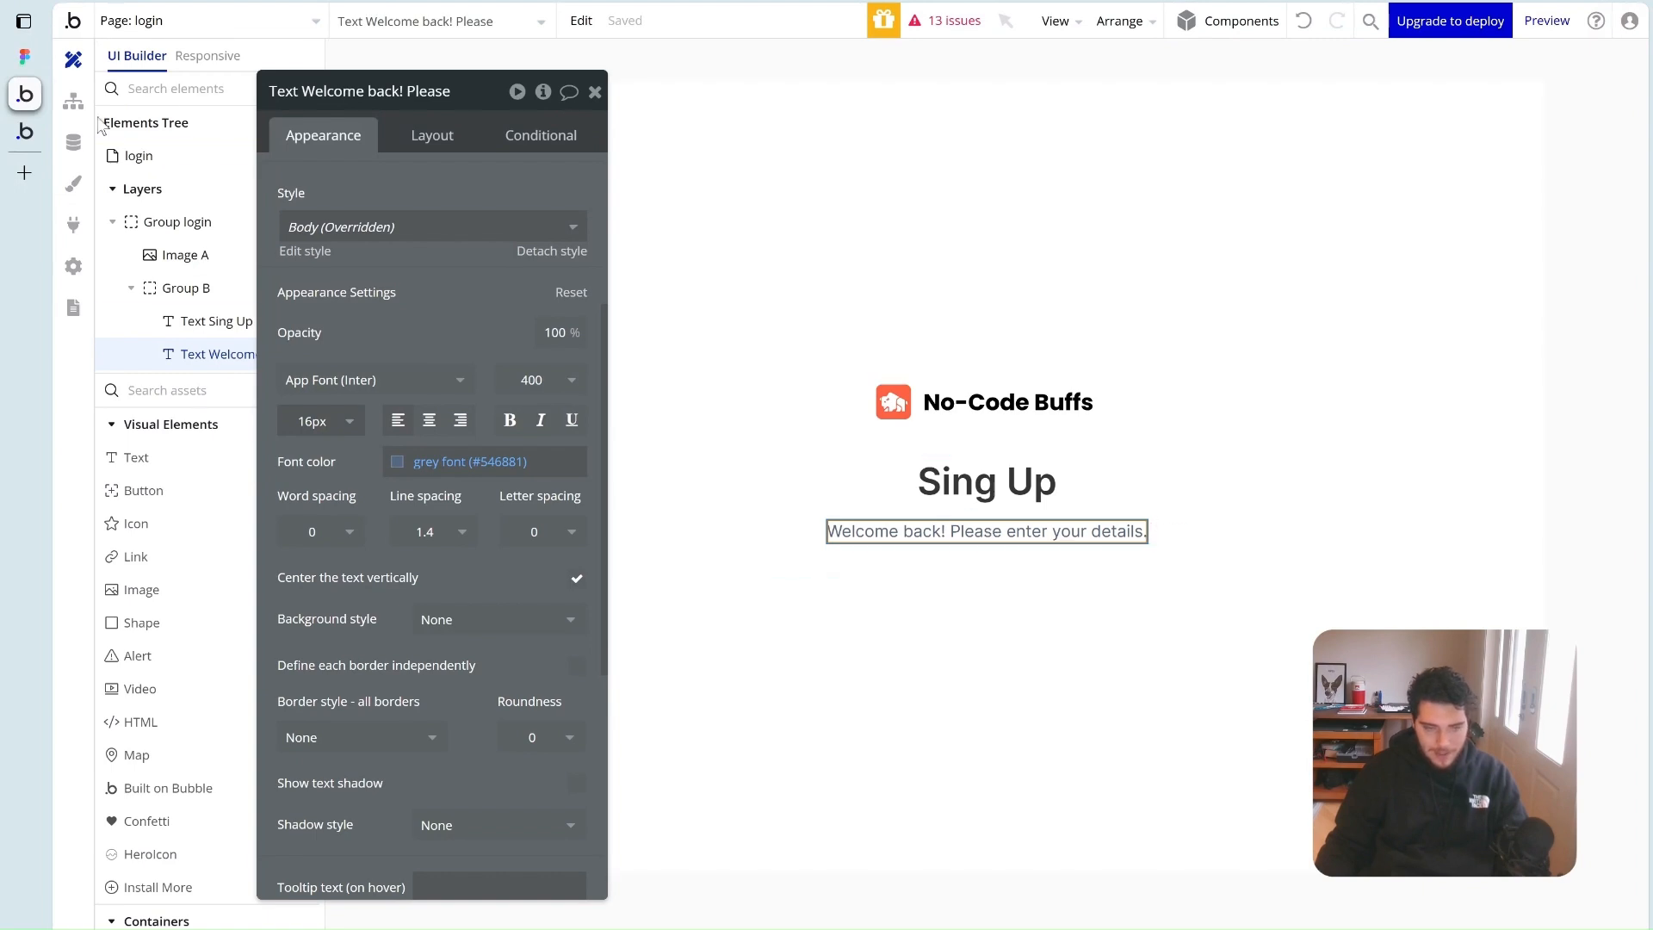
click(48, 65)
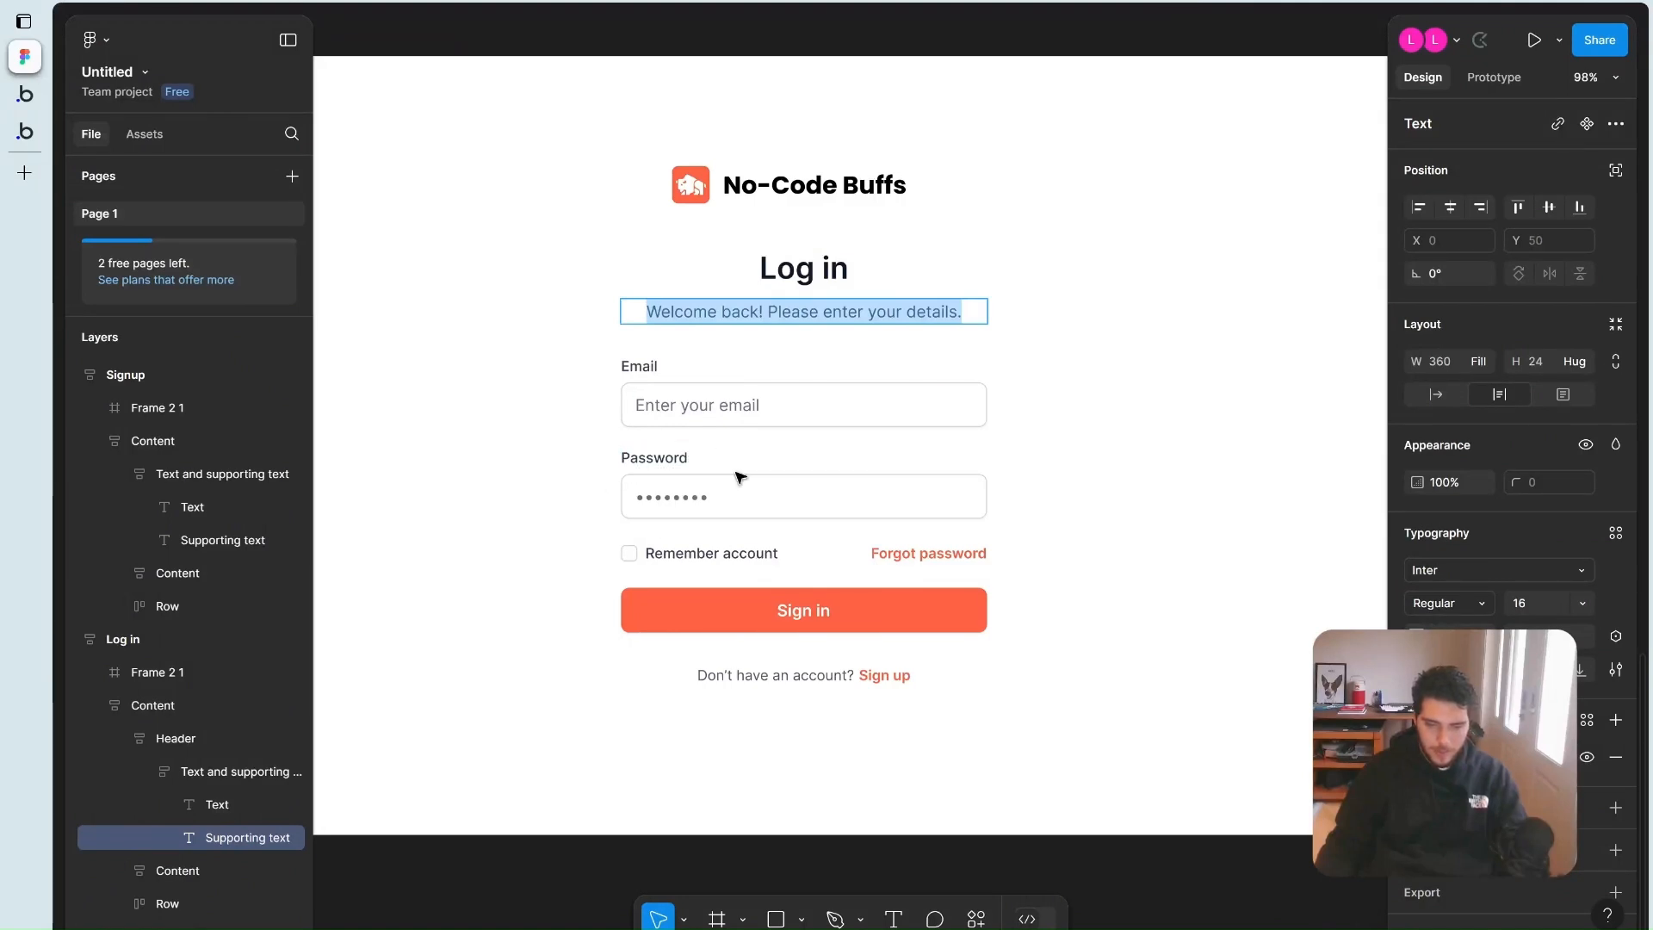
click(25, 94)
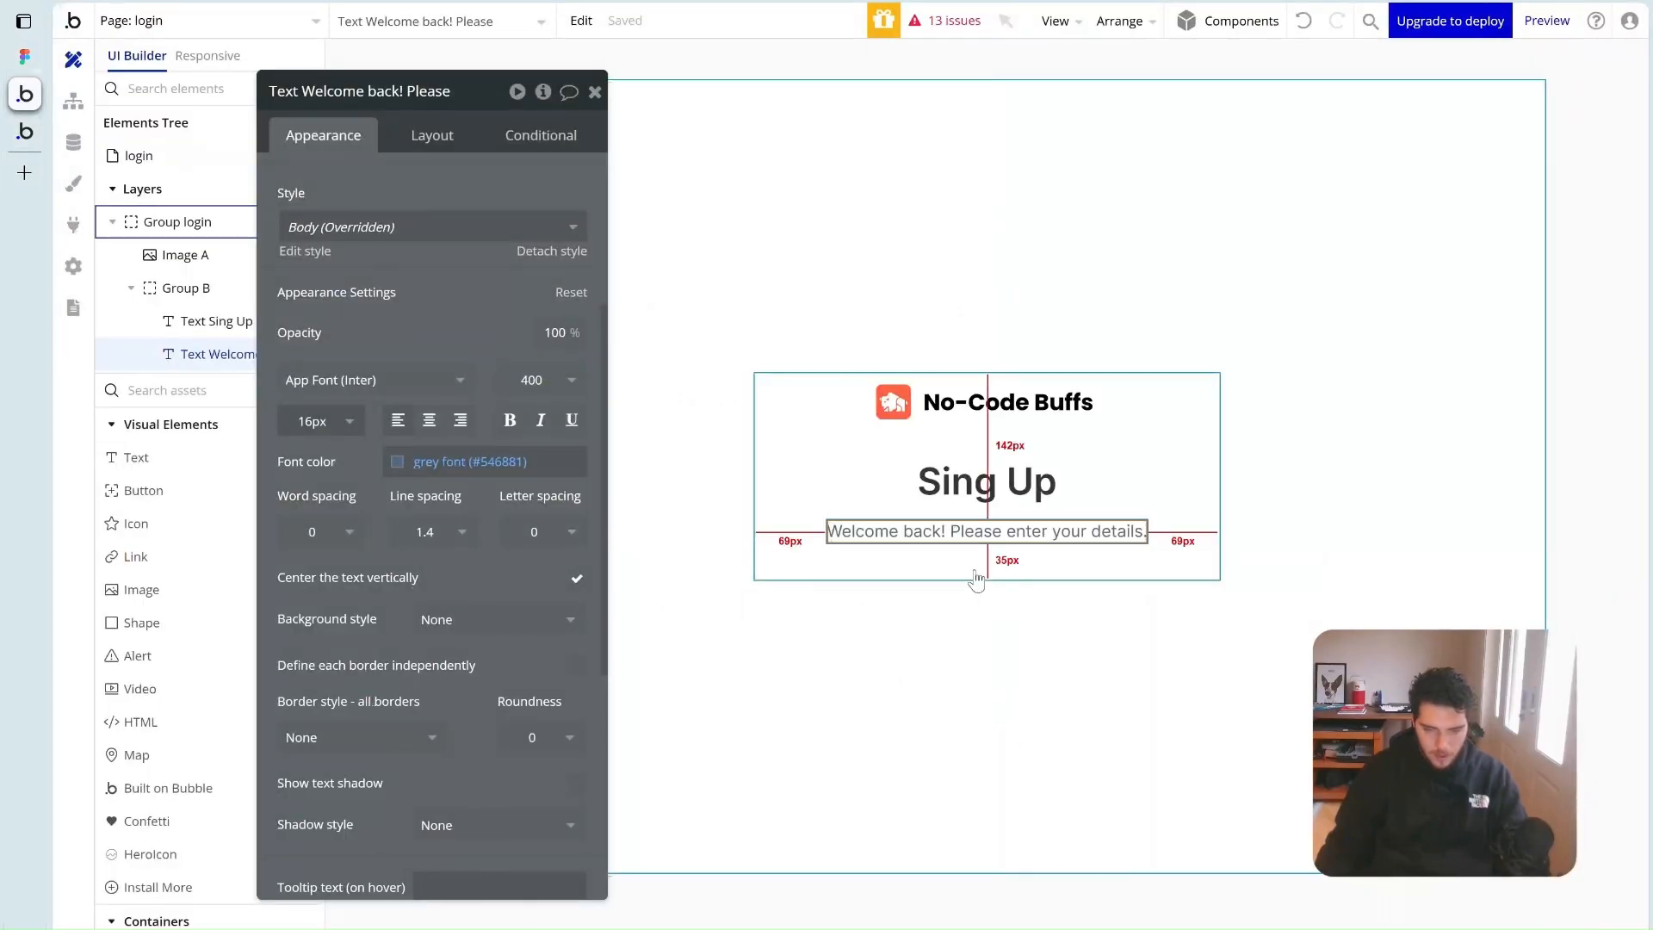
Add a text and an input below the welcome line and group them in a column
drag(136, 457, 758, 568)
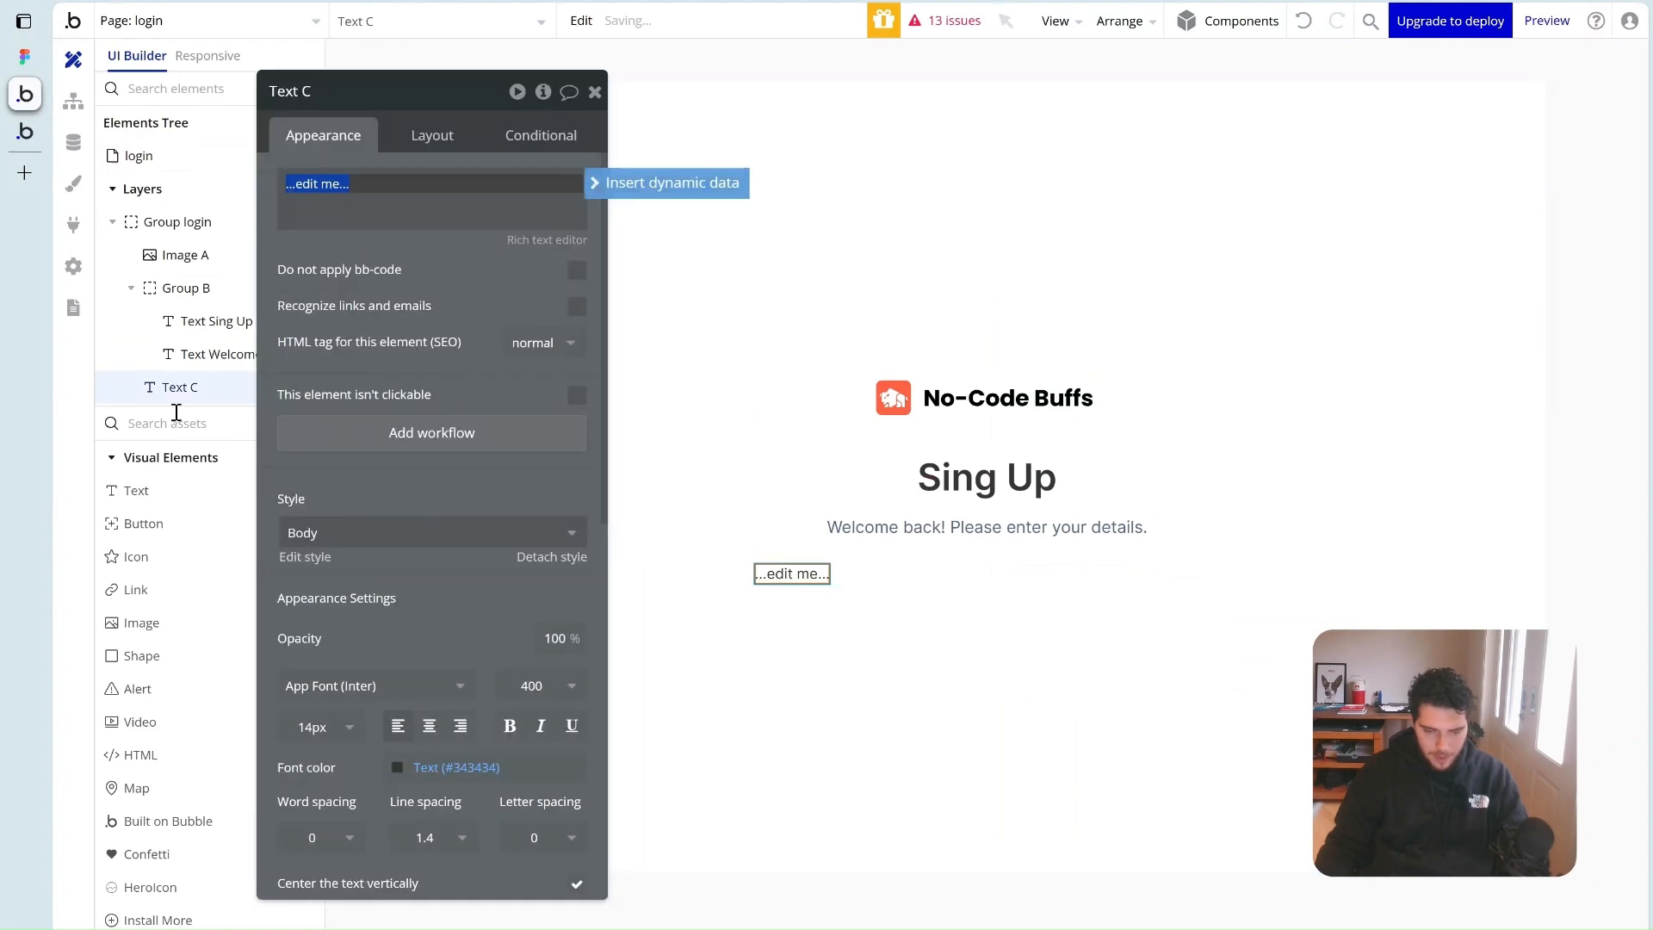
text(input)
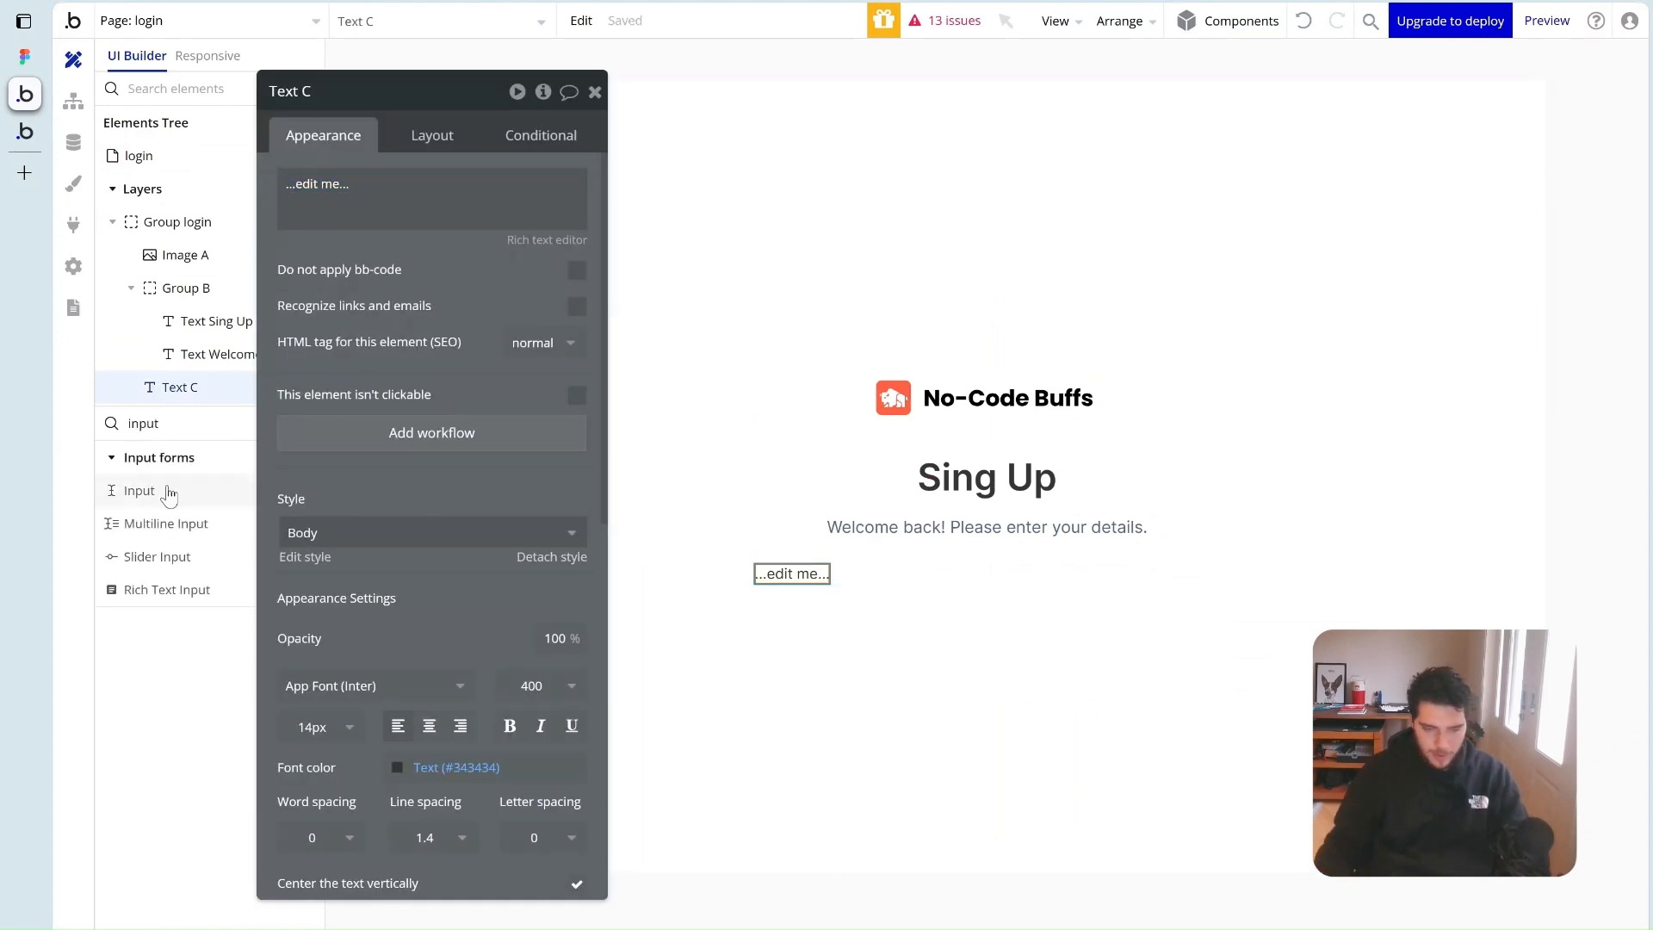
drag(162, 487, 815, 575)
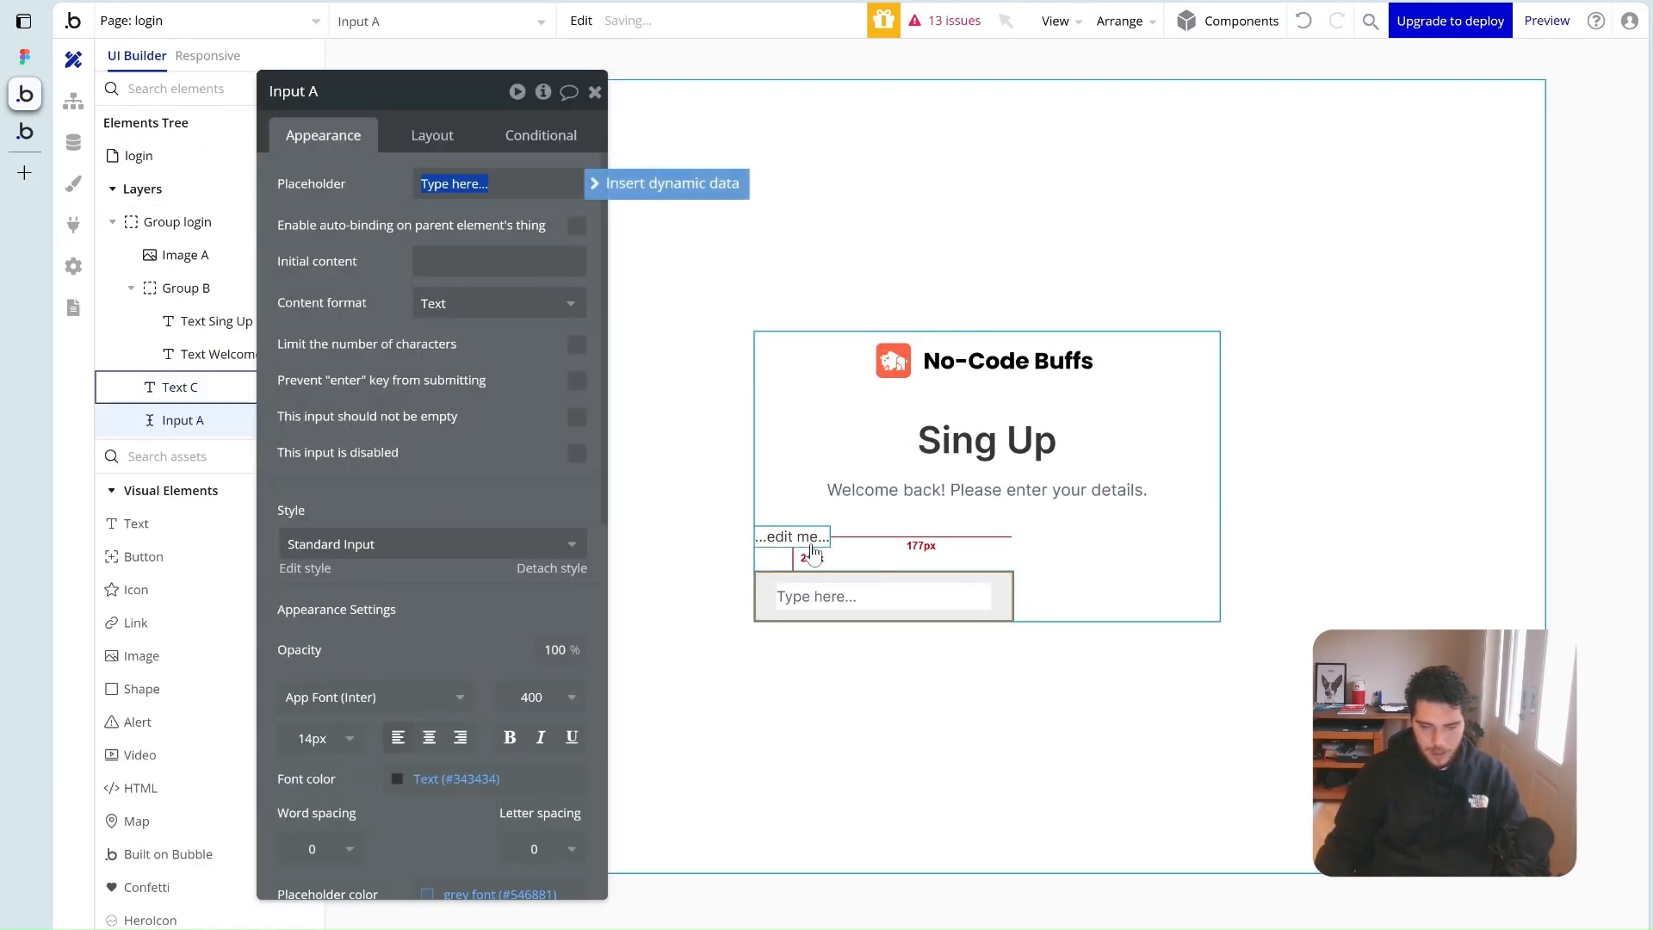
shift+click(810, 537)
right_click(812, 540)
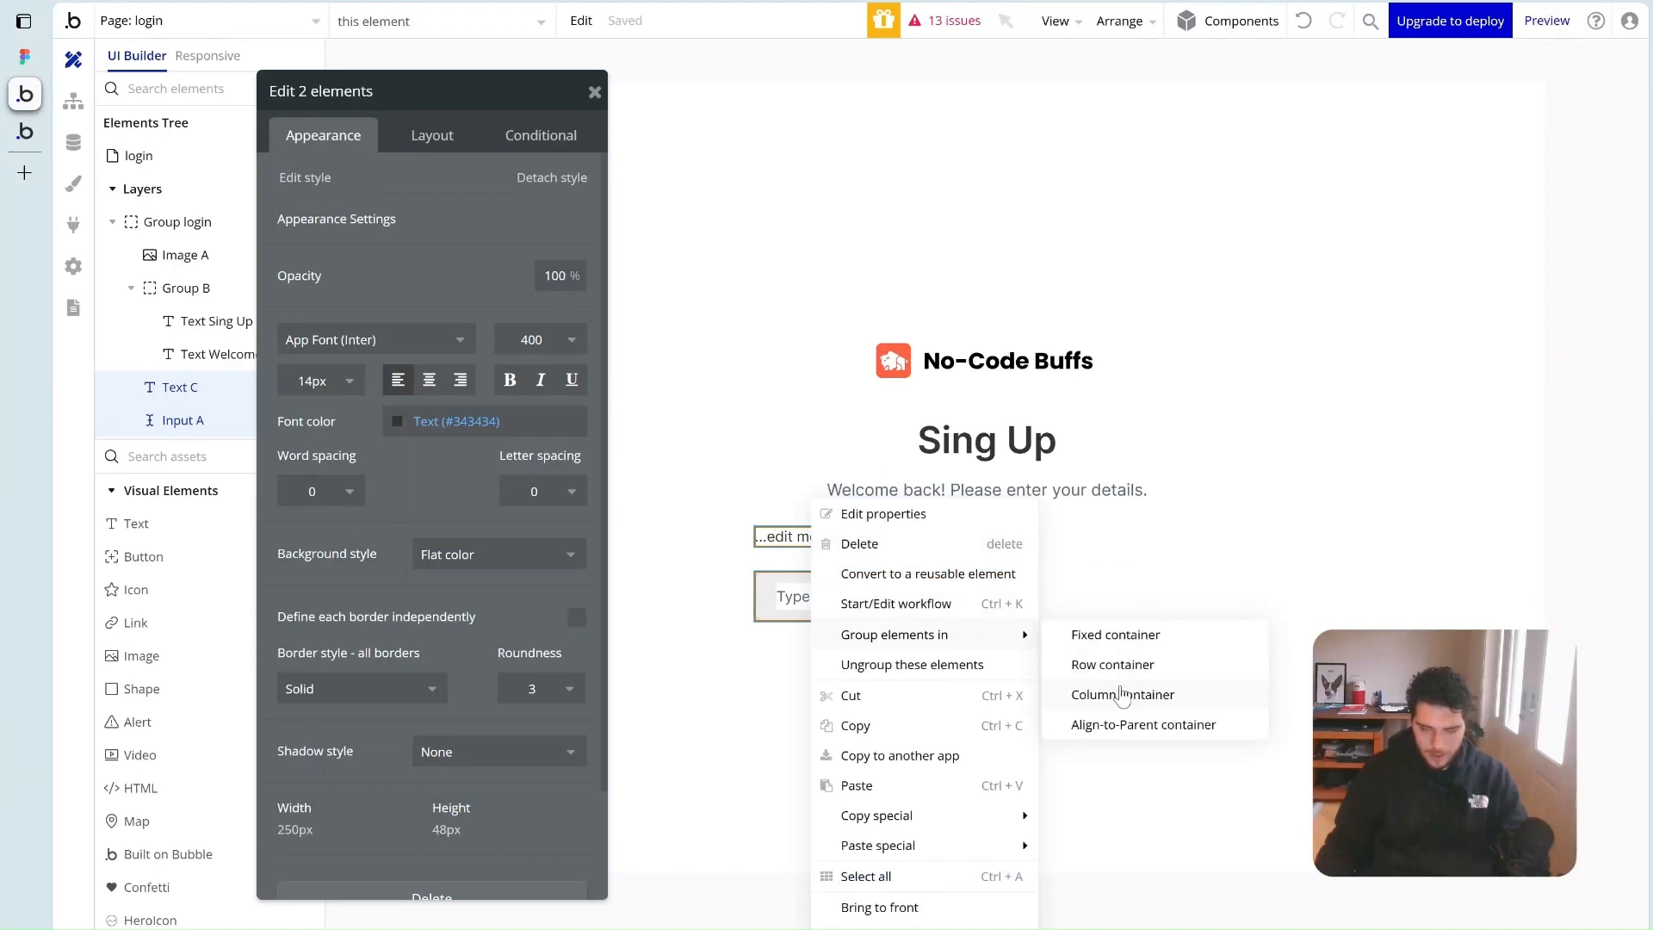
click(1121, 693)
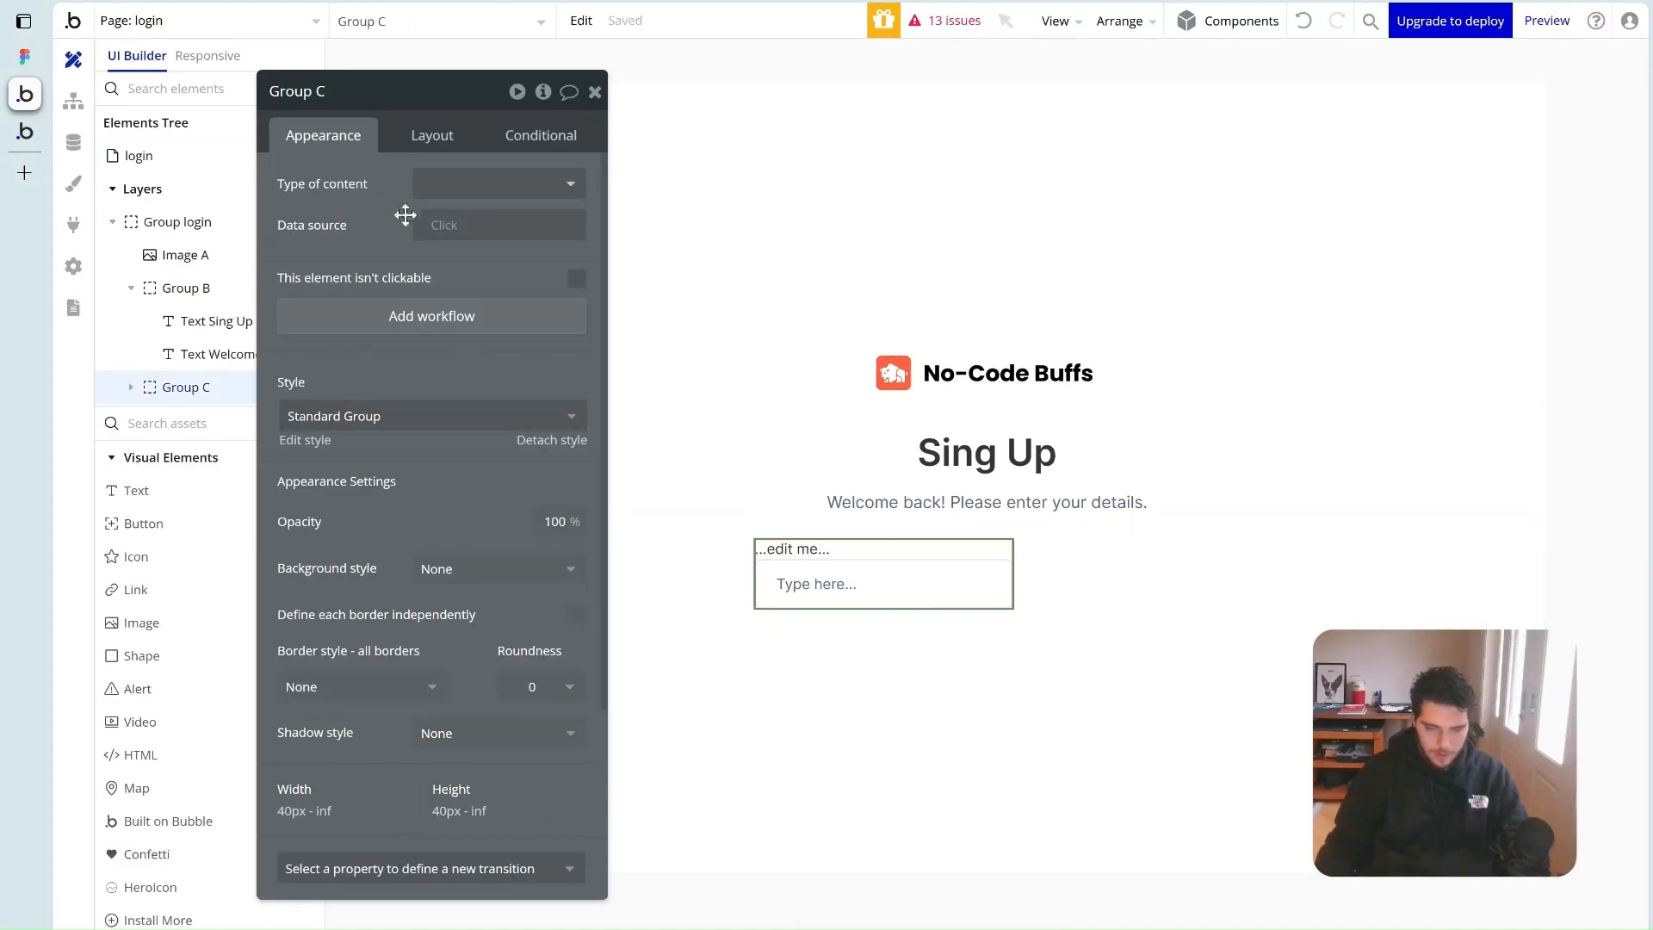
Make Group C and its input full width and enable 6px spacing between them
click(421, 138)
click(576, 607)
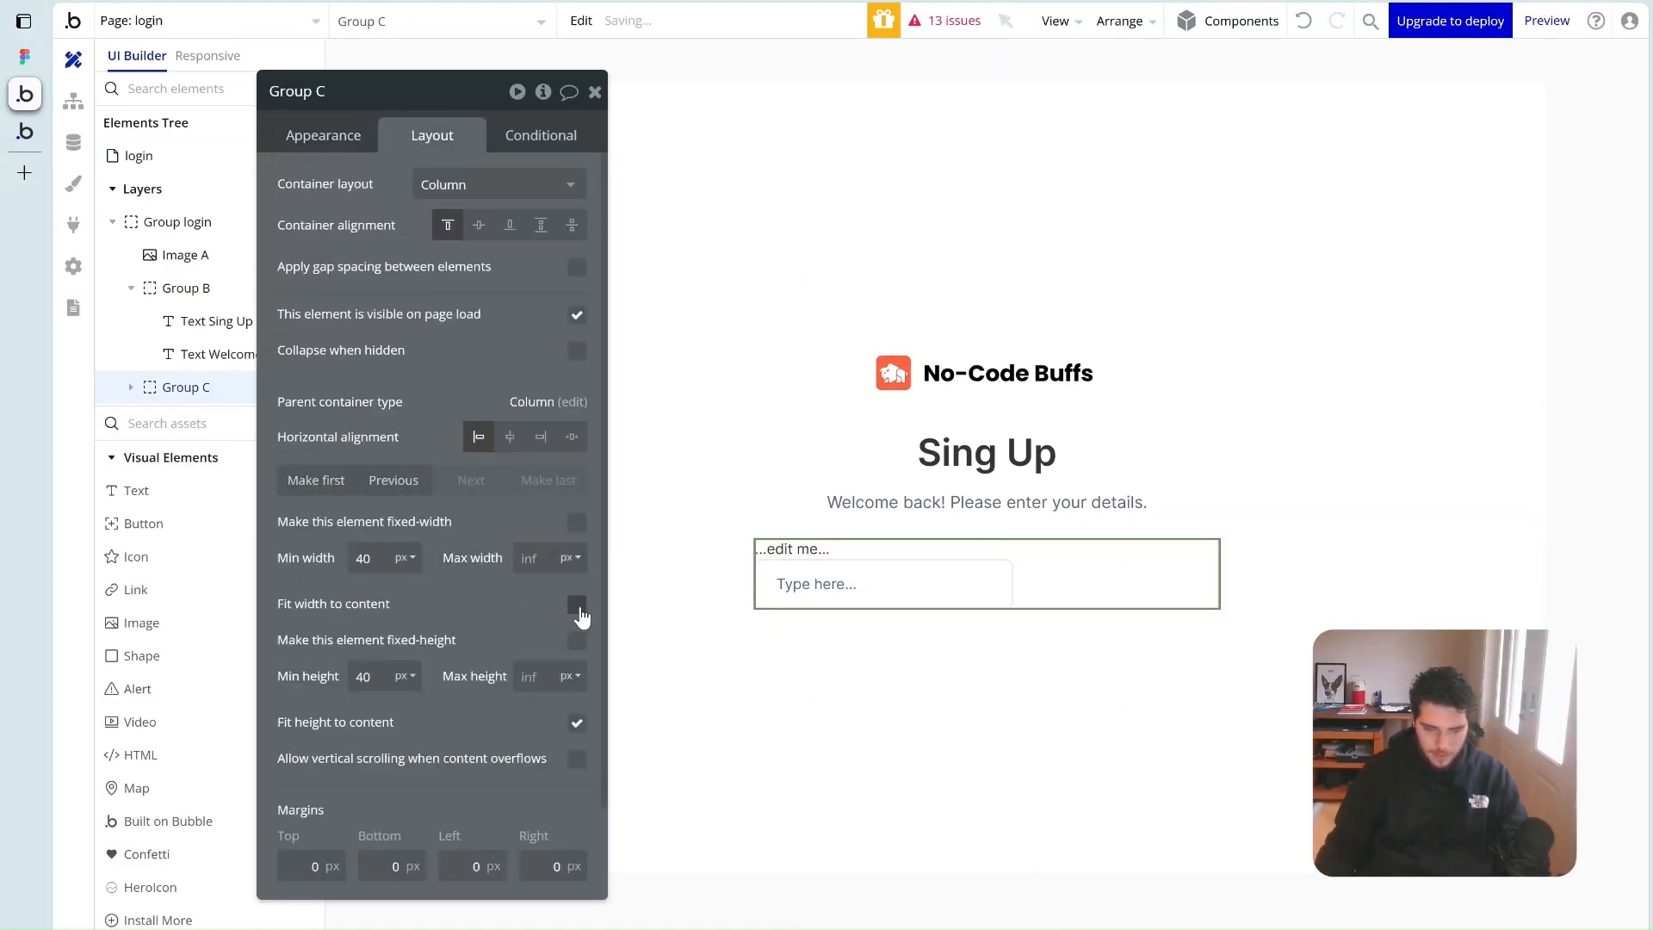
click(852, 600)
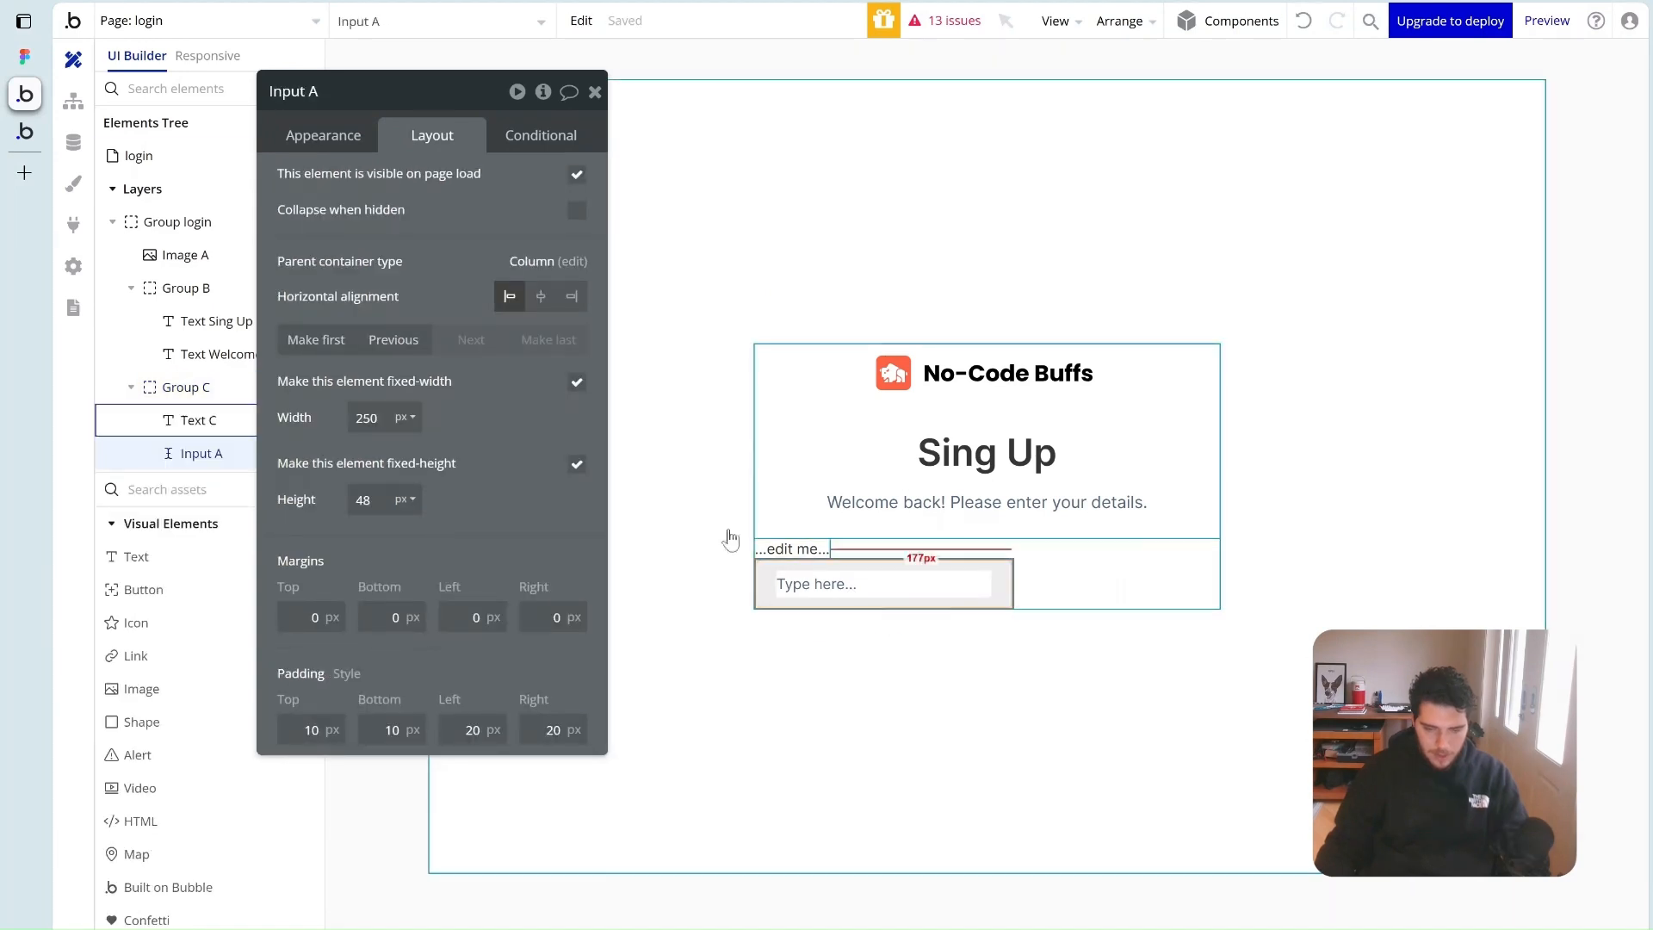
click(576, 384)
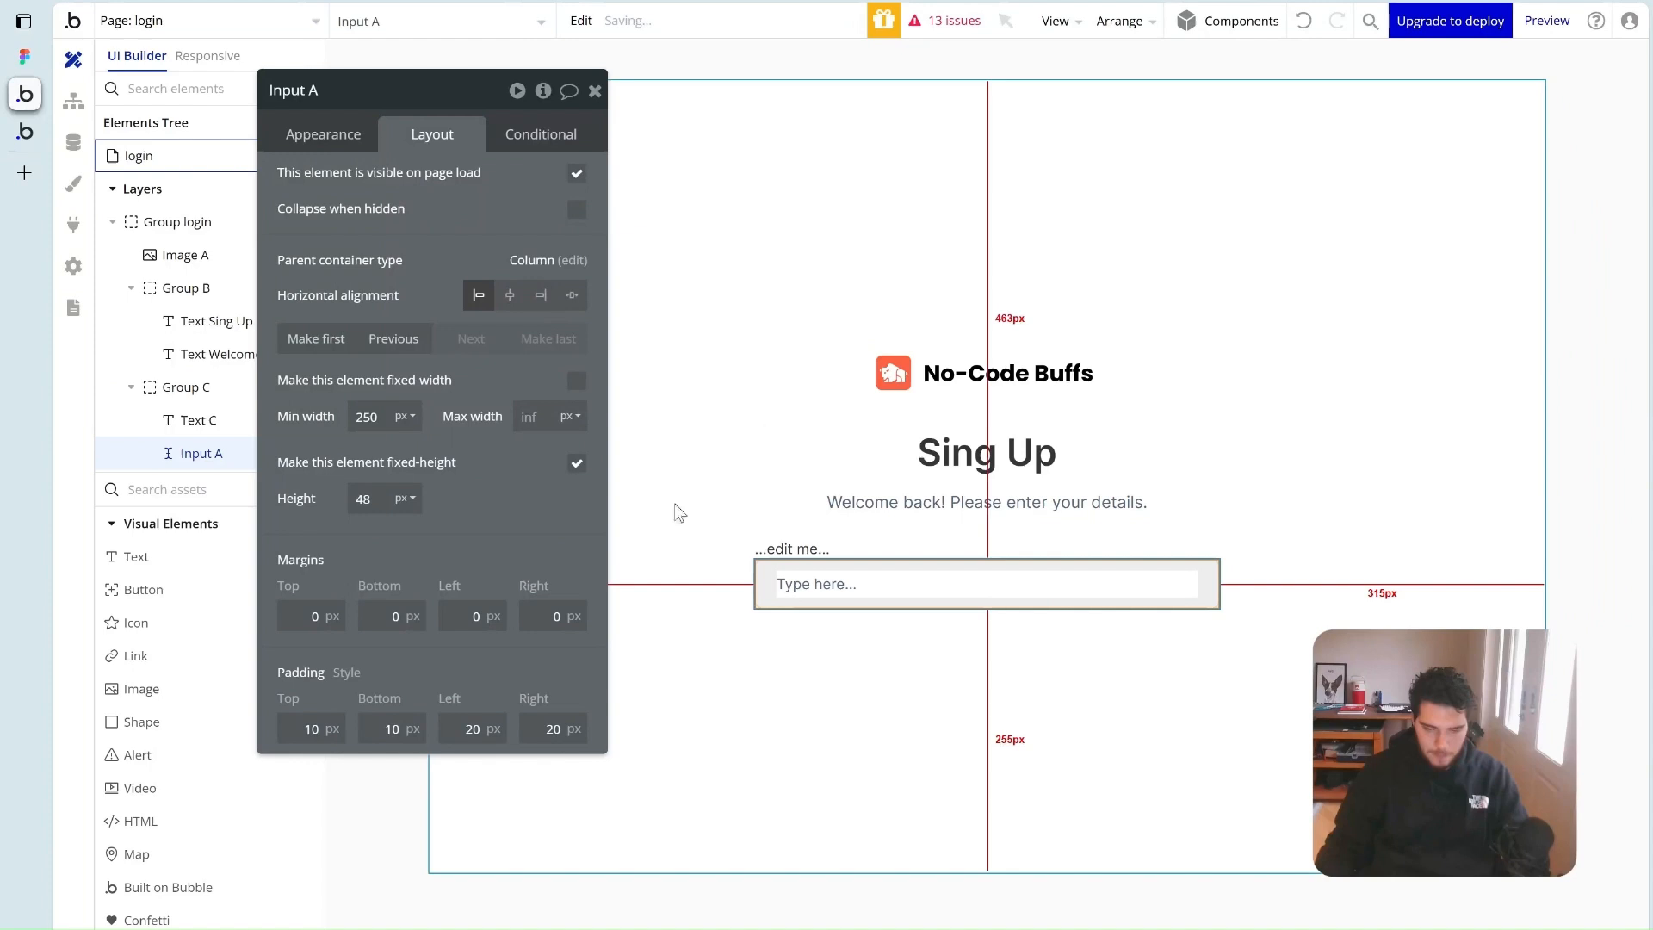
click(857, 555)
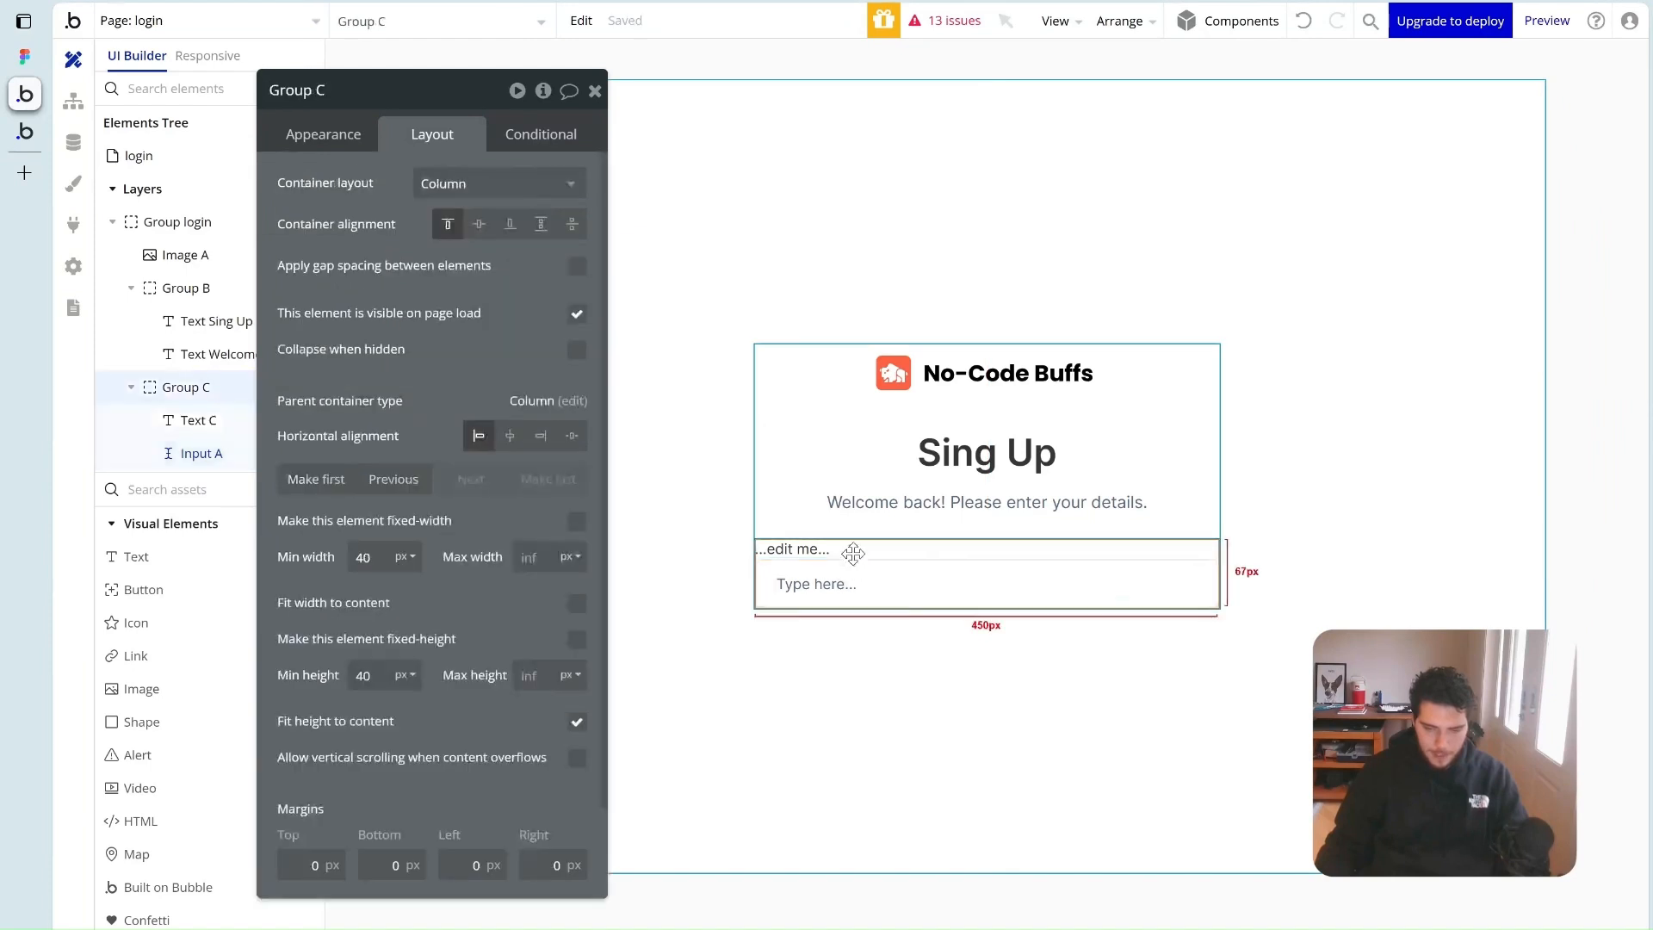
click(576, 266)
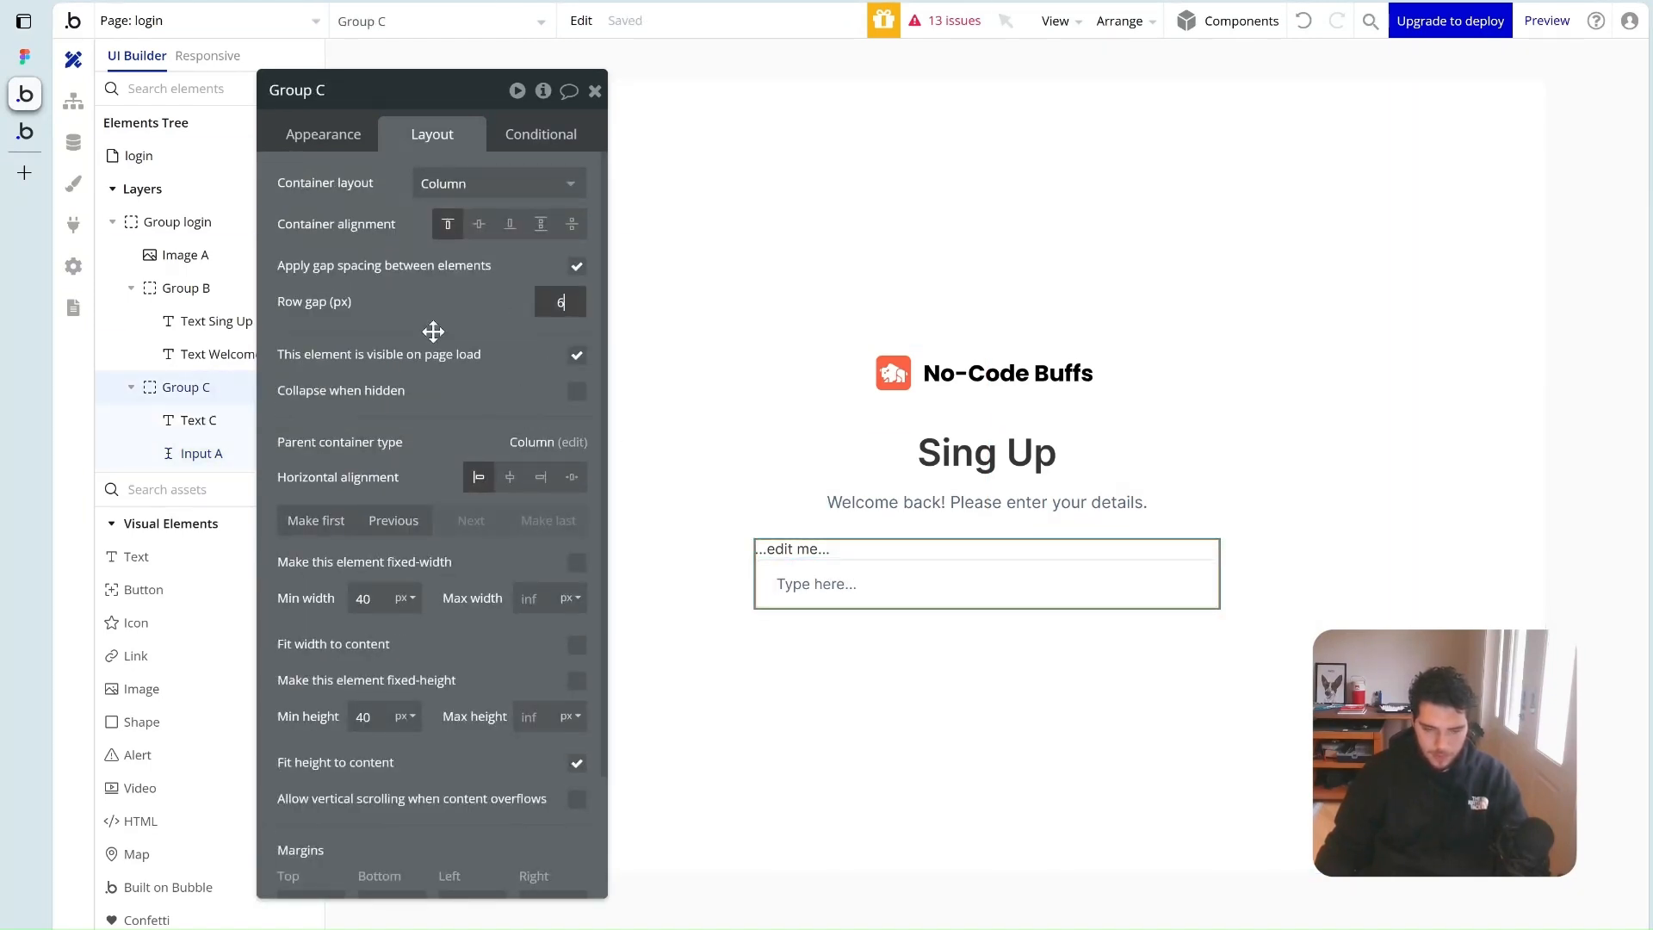
Change the label to 'Email' with font weight 500
click(789, 548)
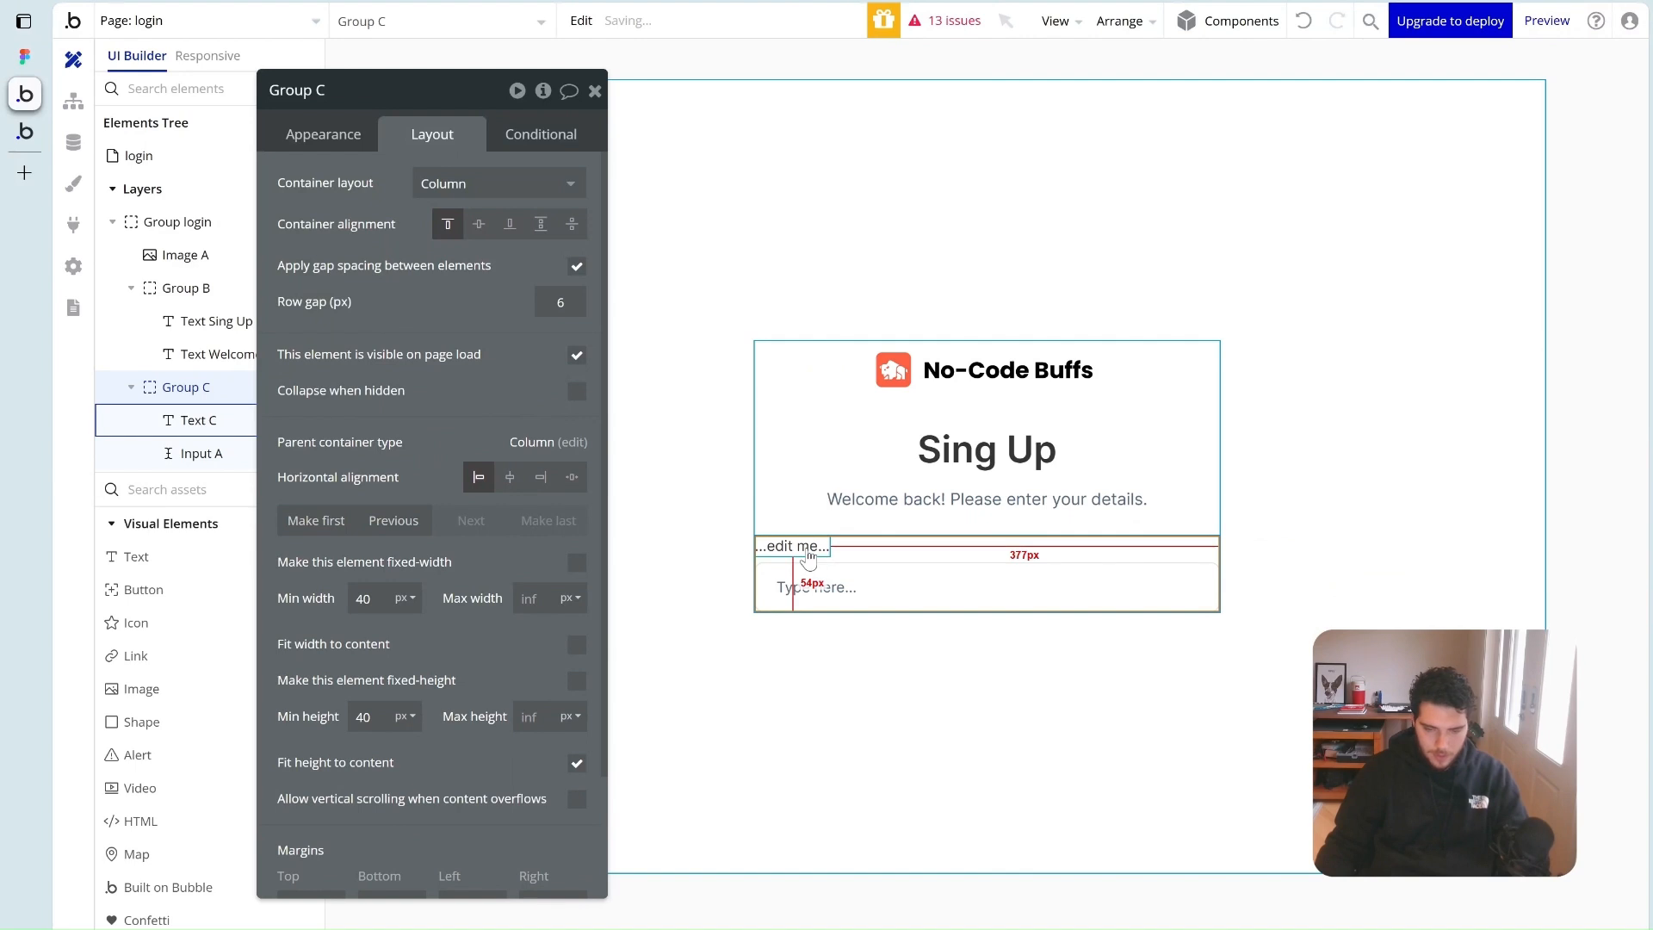
click(332, 136)
click(377, 200)
key(ctrl+a)
text(Email)
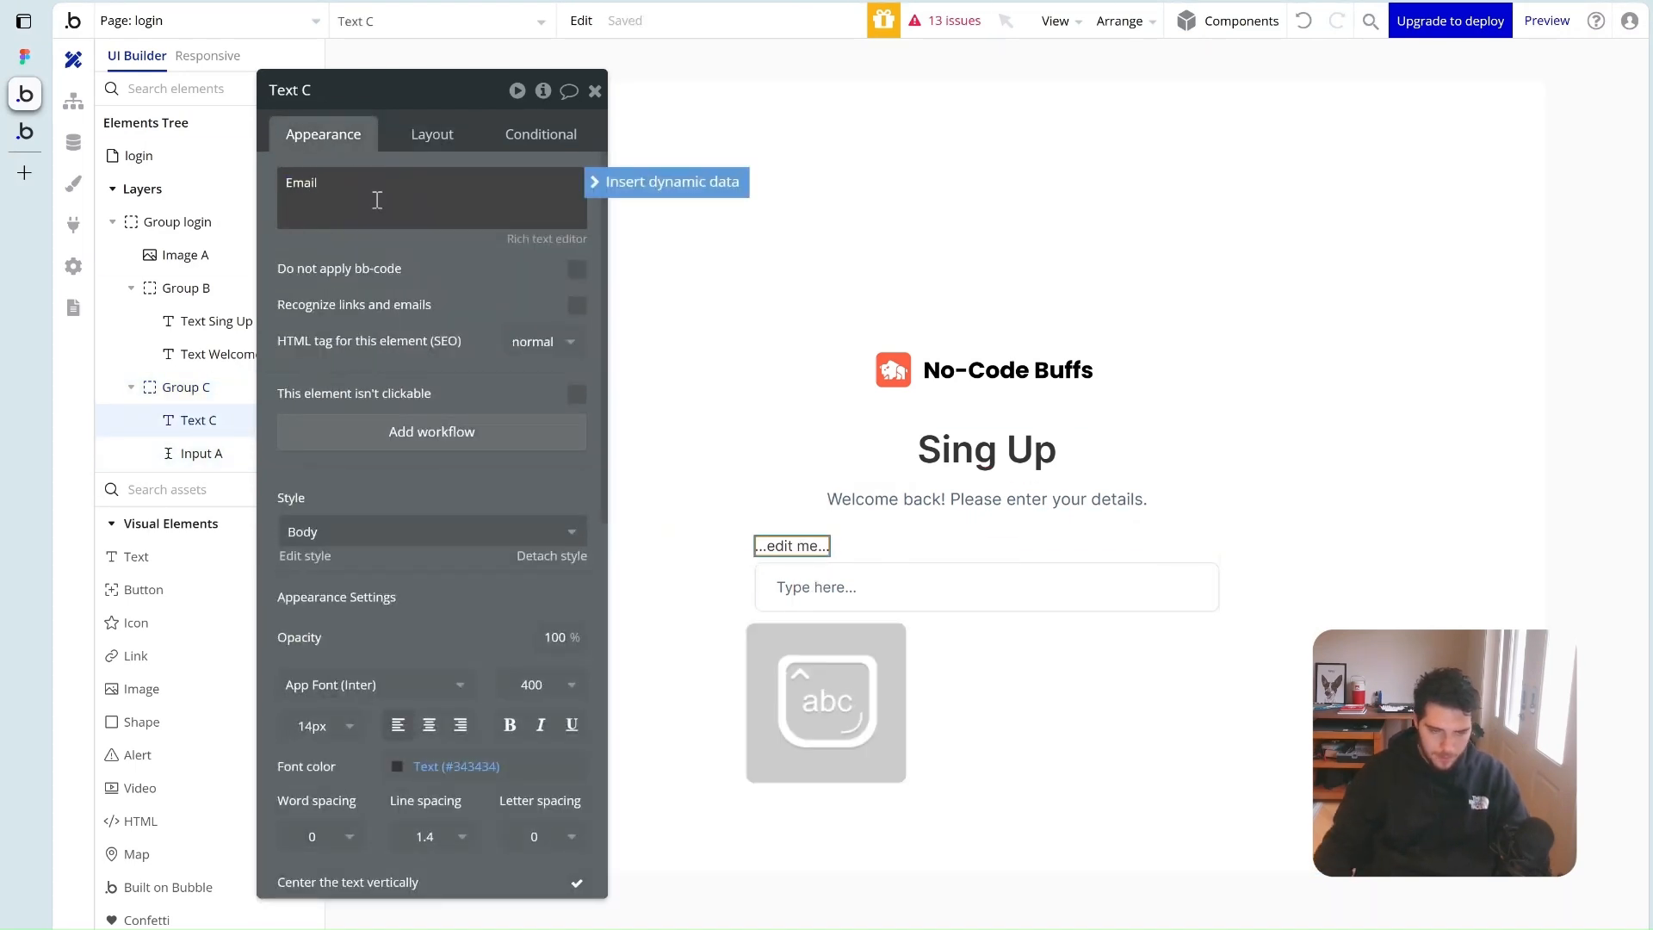
click(529, 684)
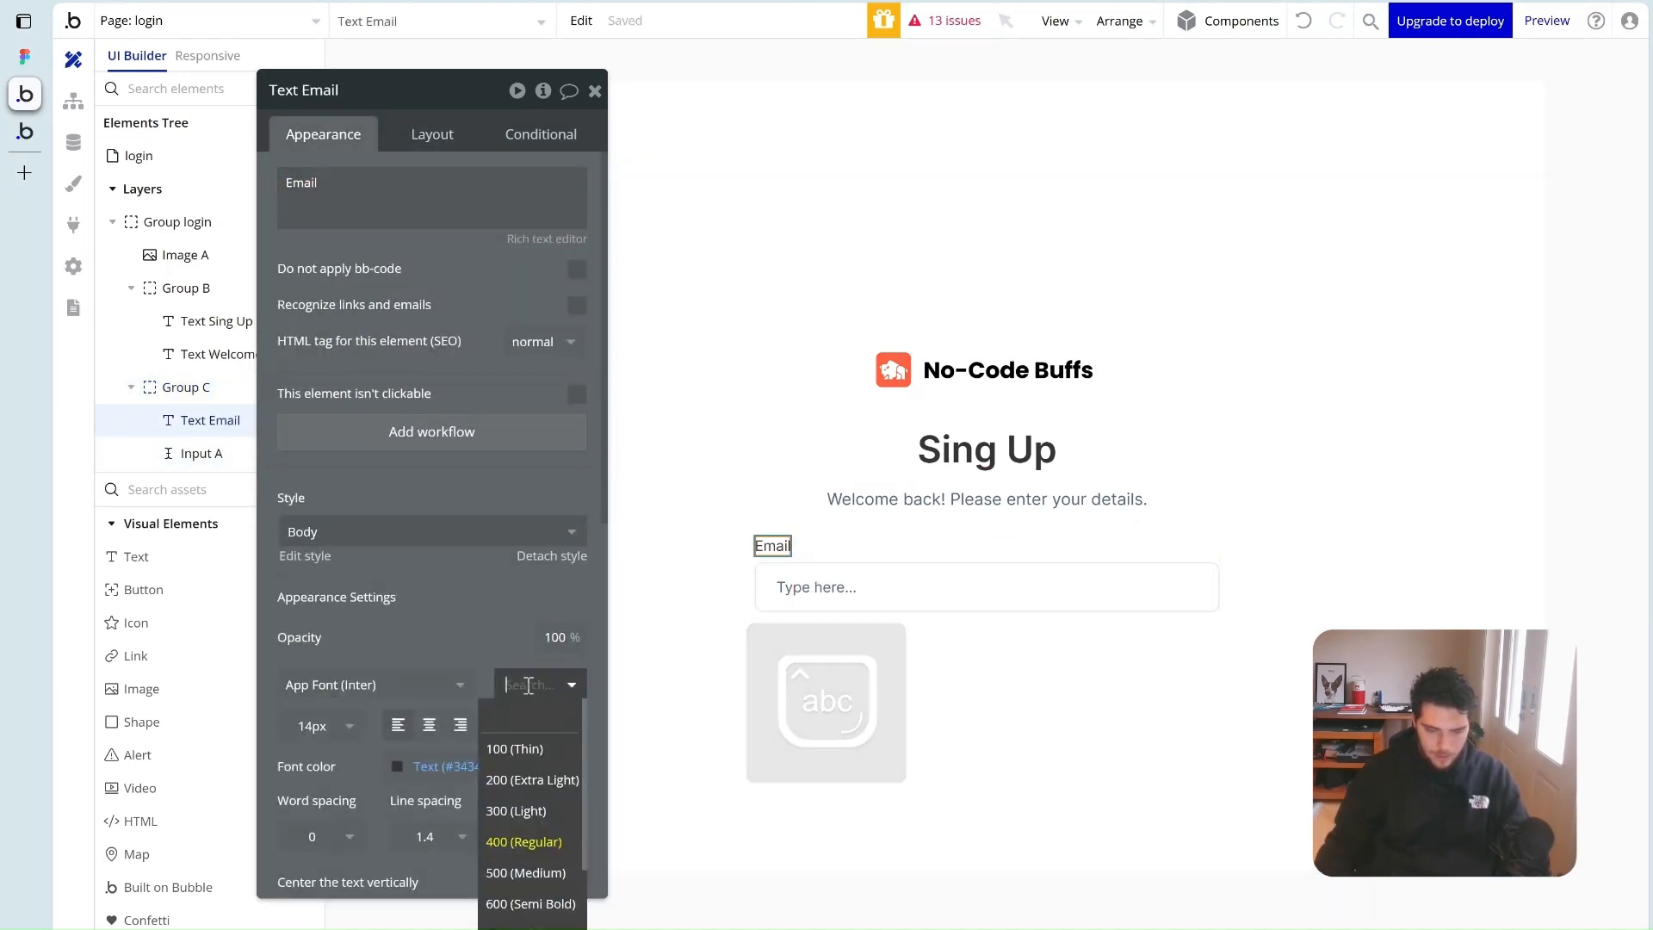
scroll(528, 689, down, 1)
click(530, 871)
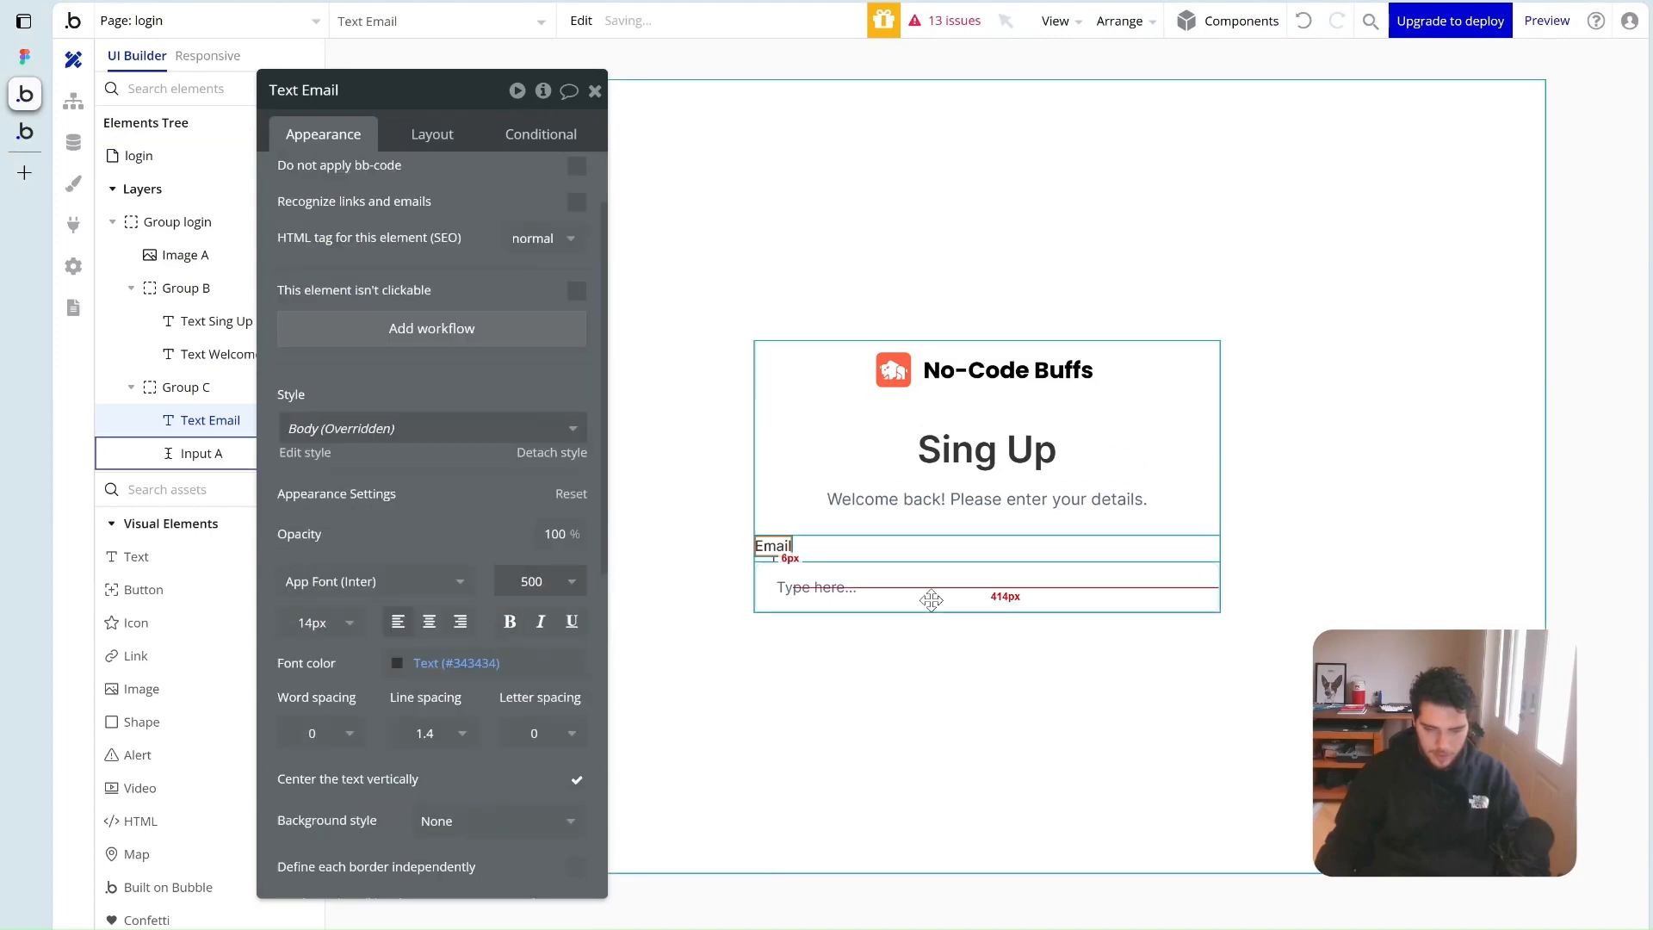
Name the input 'Input email' and set its content format to Email
click(932, 600)
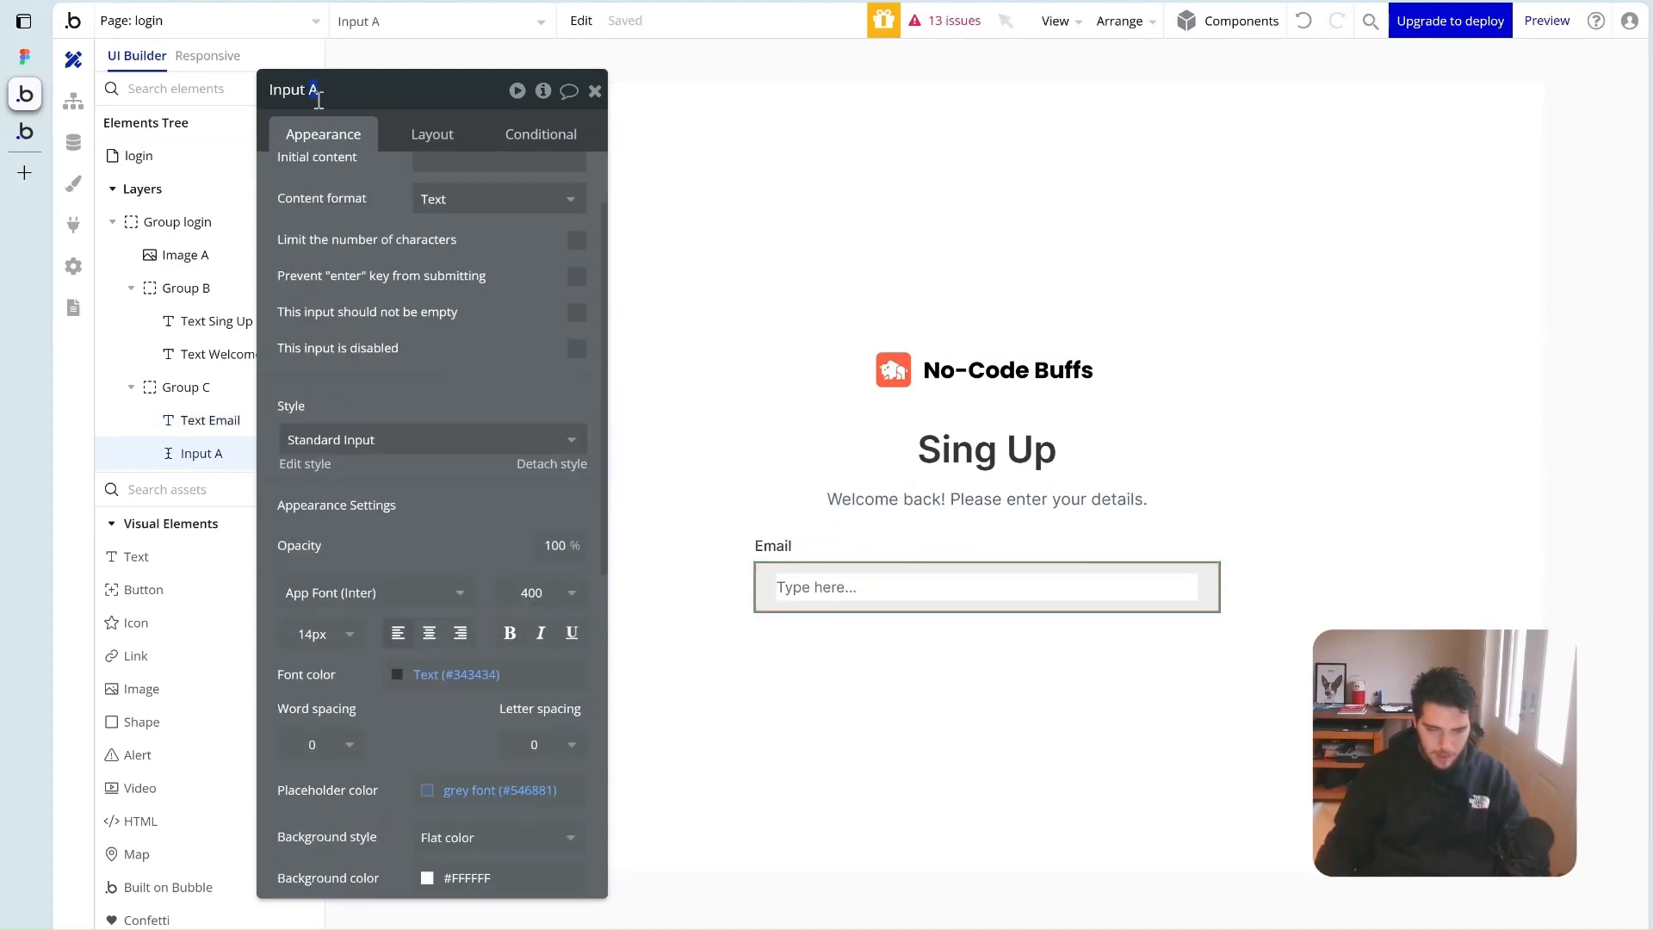
key(Return)
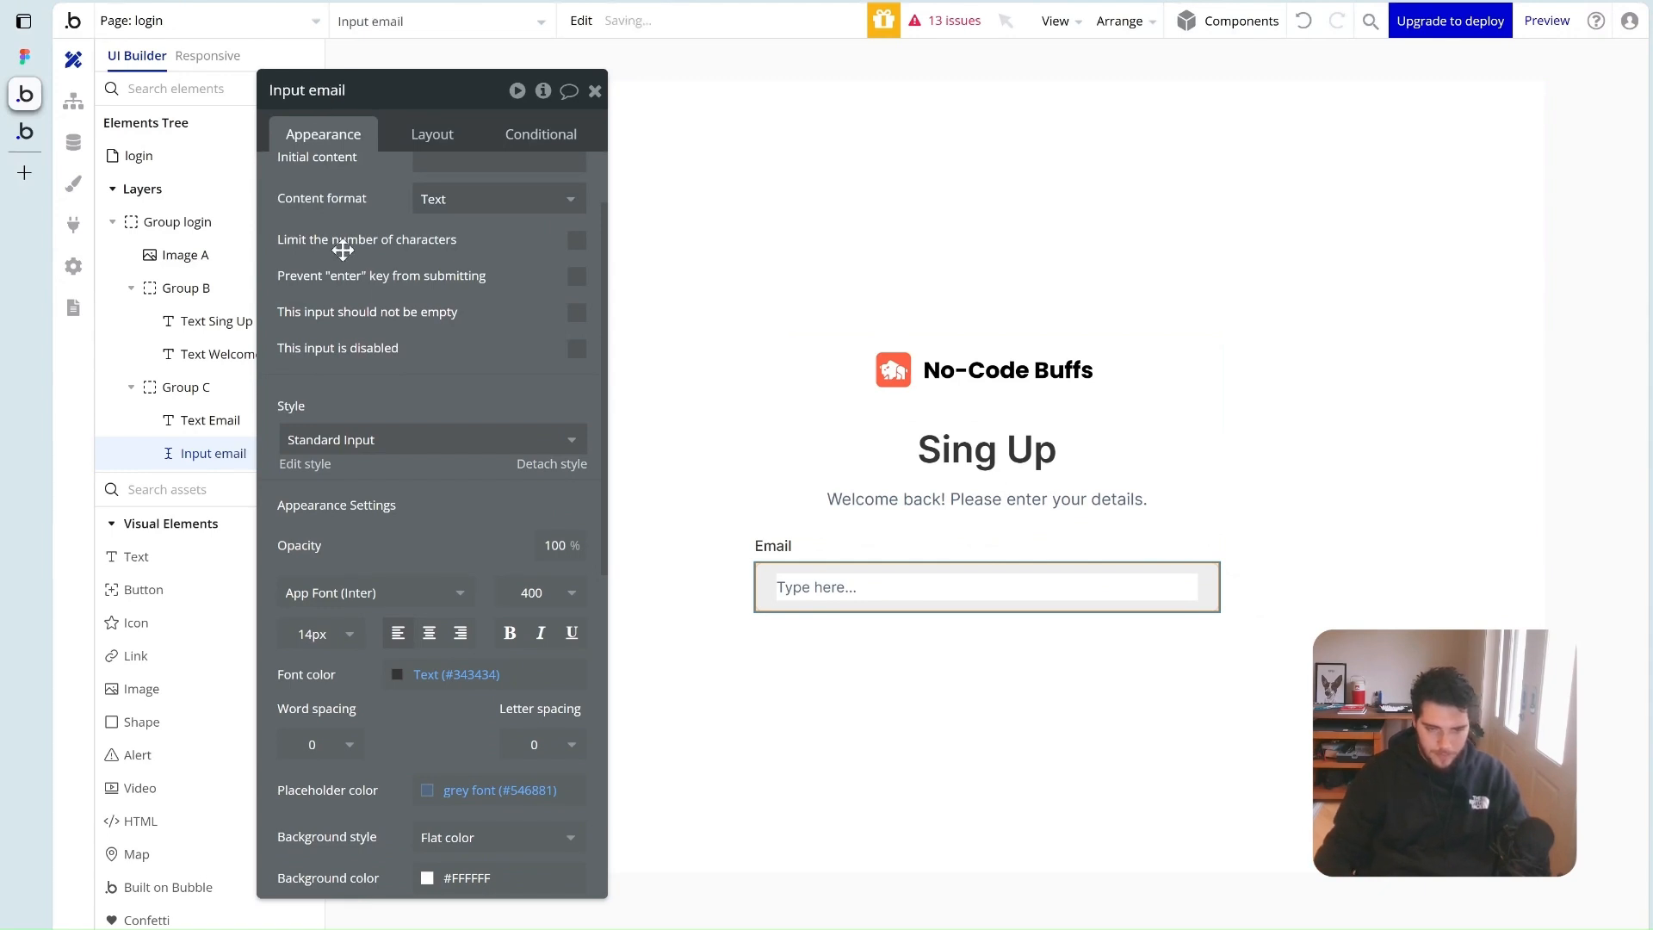
scroll(431, 362, up, 2)
click(458, 304)
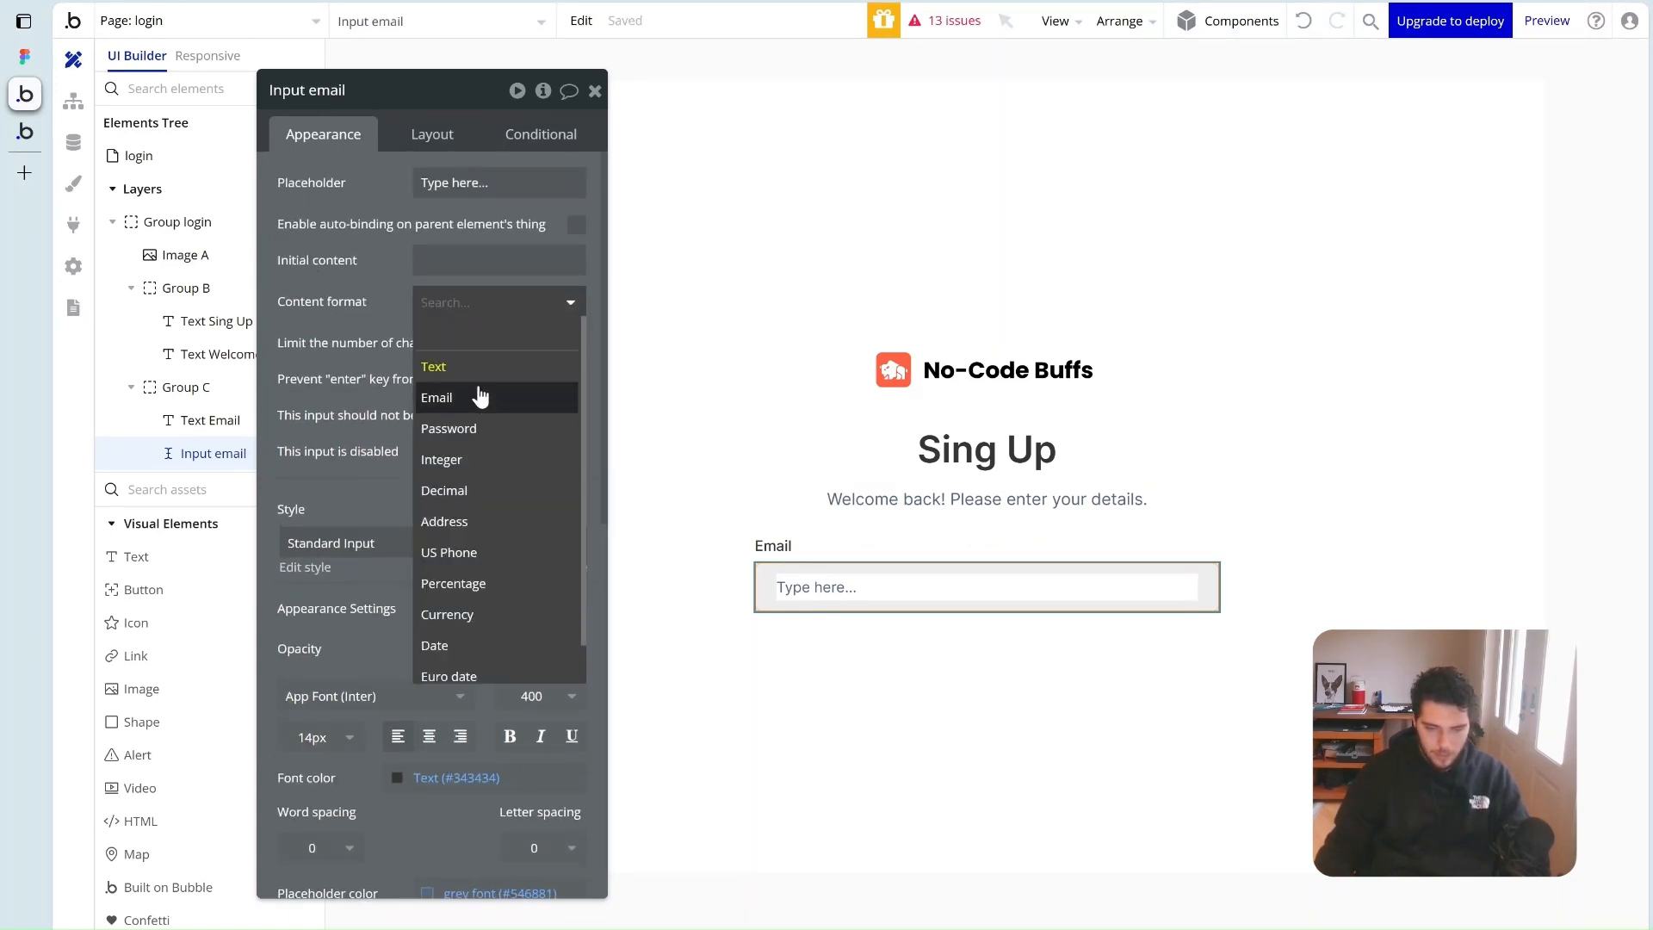
click(482, 400)
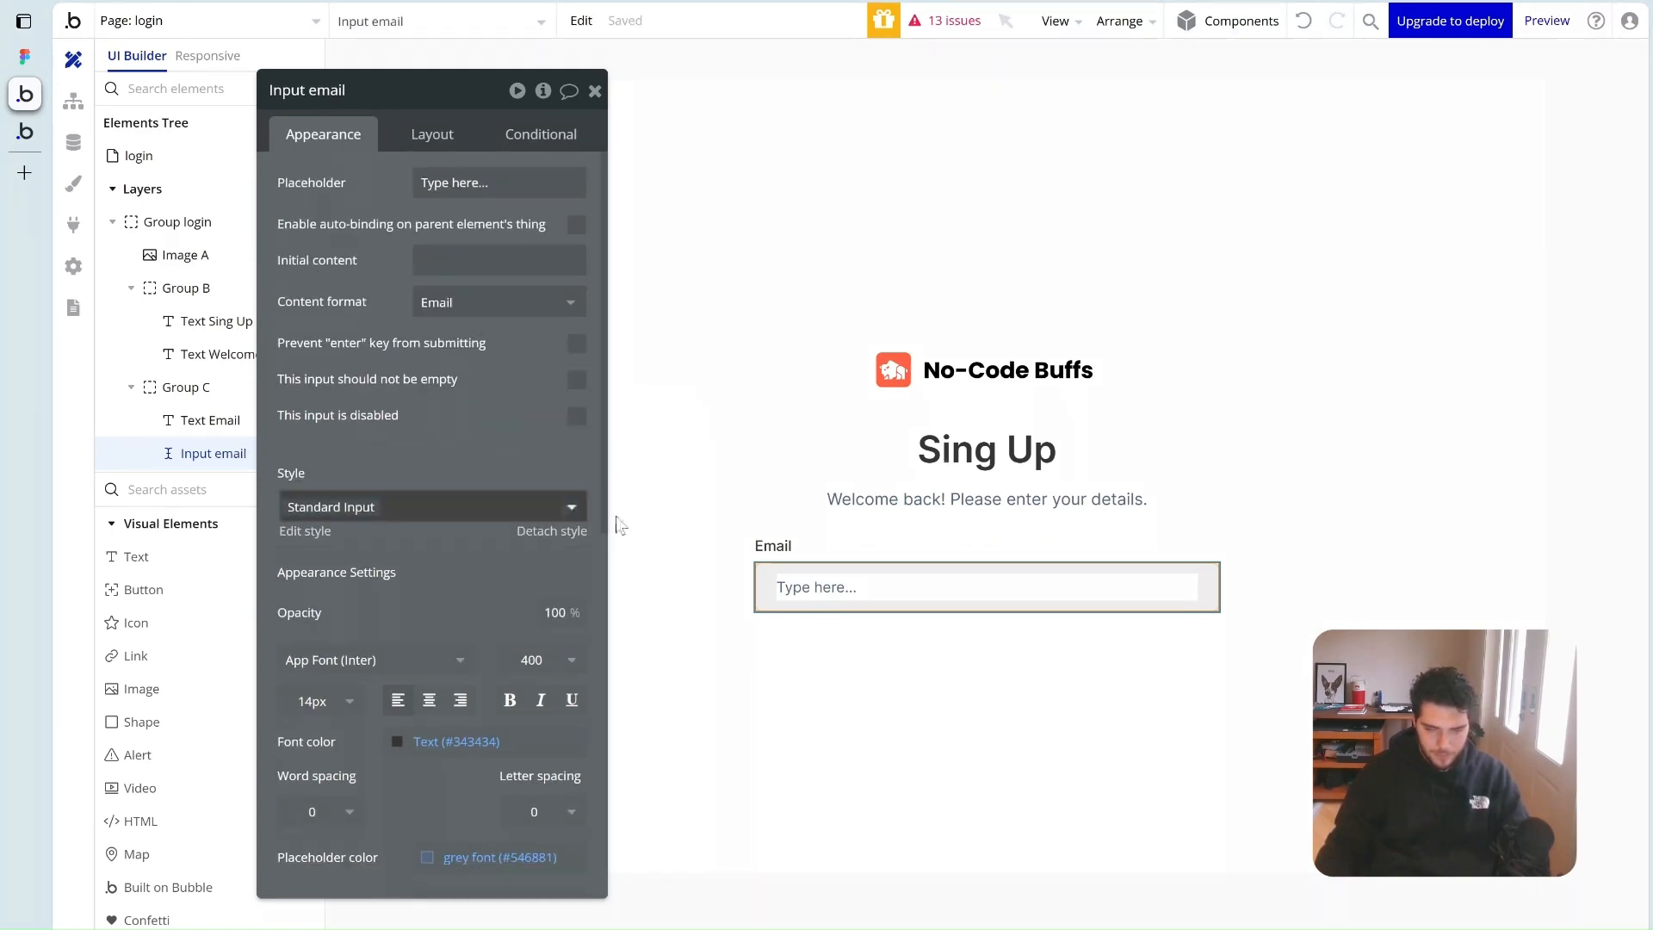
Copy the Email row and paste a duplicate into the form
click(942, 552)
key(ctrl+c)
click(860, 517)
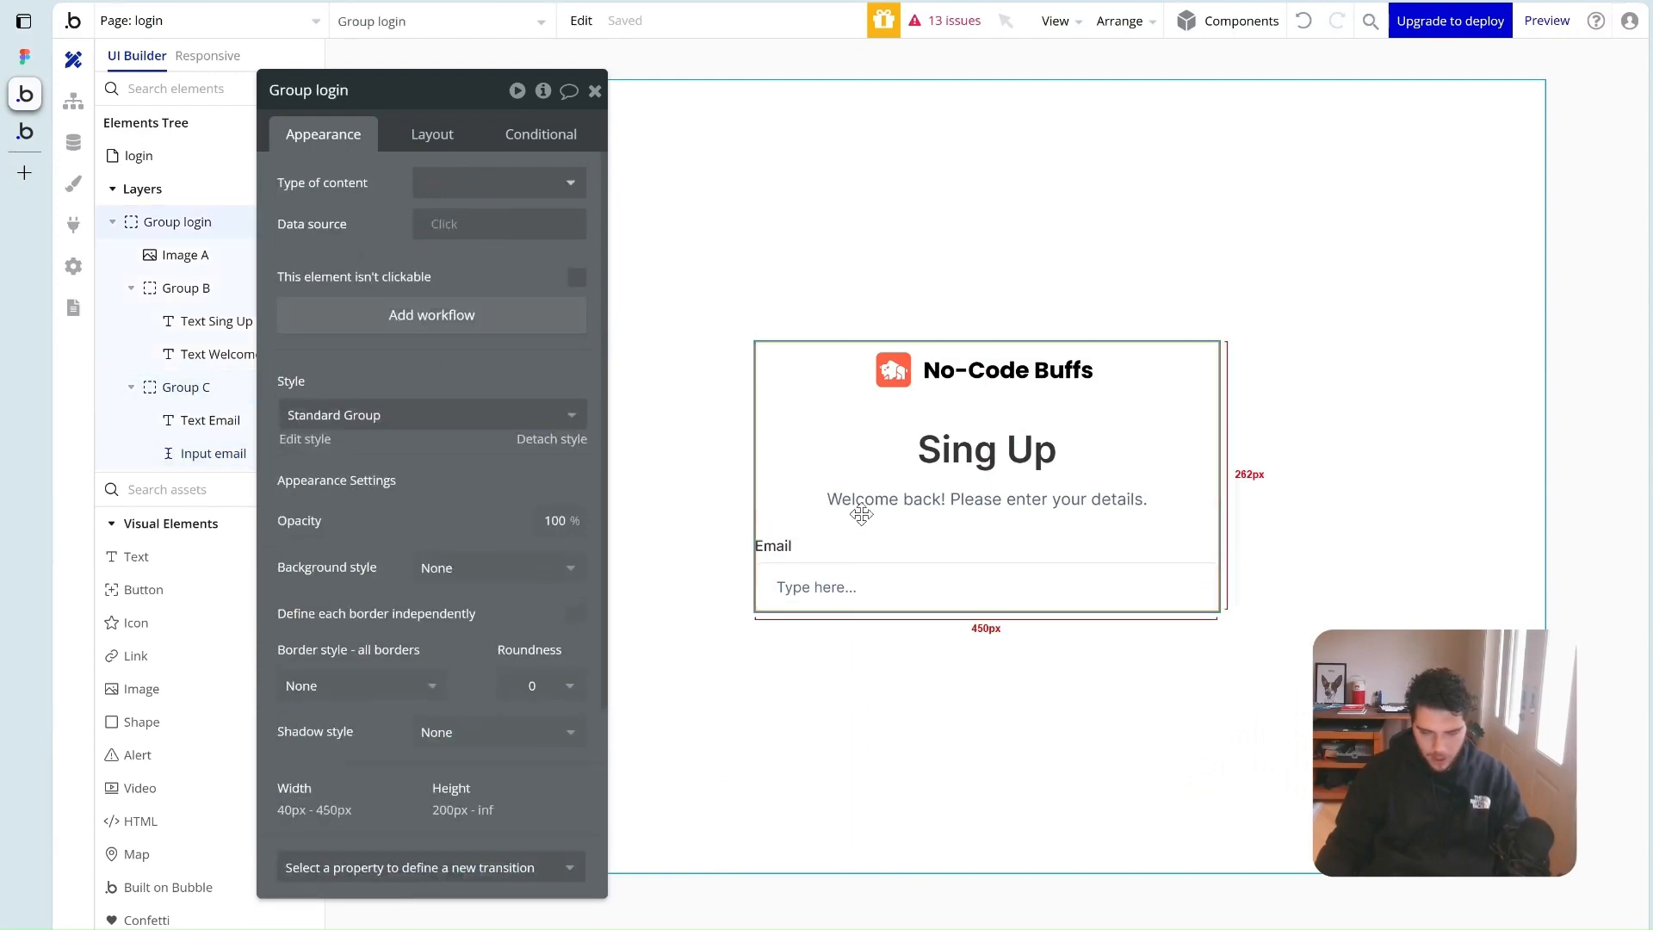
key(ctrl+v)
Change the duplicated row's label to 'Password'
click(772, 596)
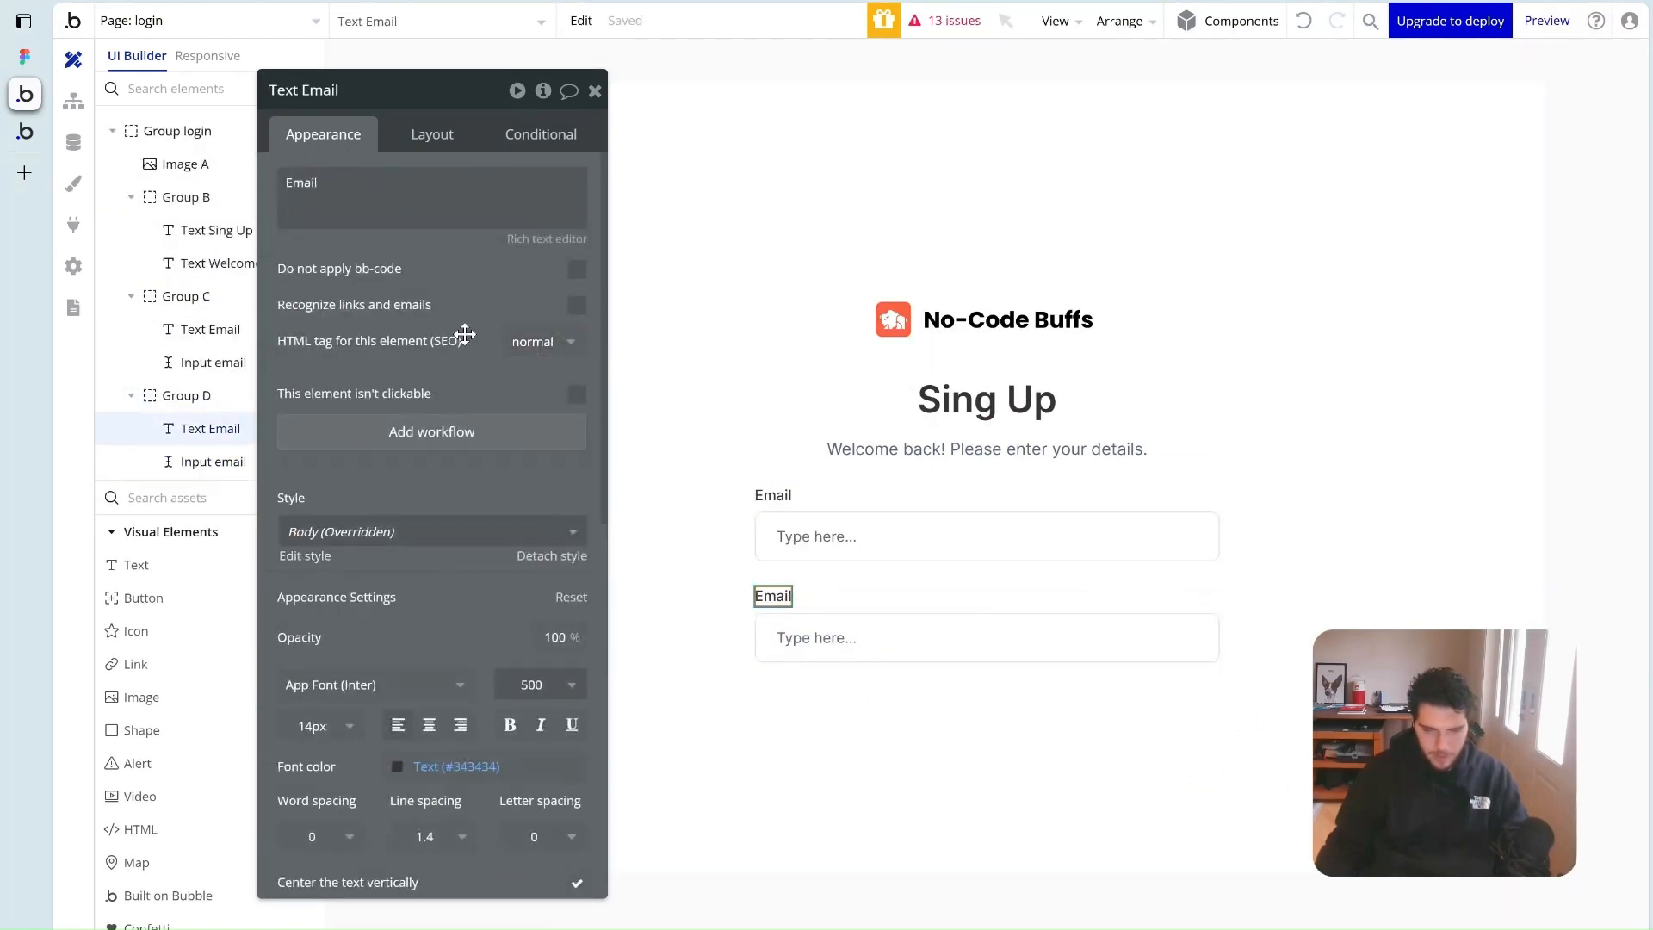
double_click(358, 218)
text(Password)
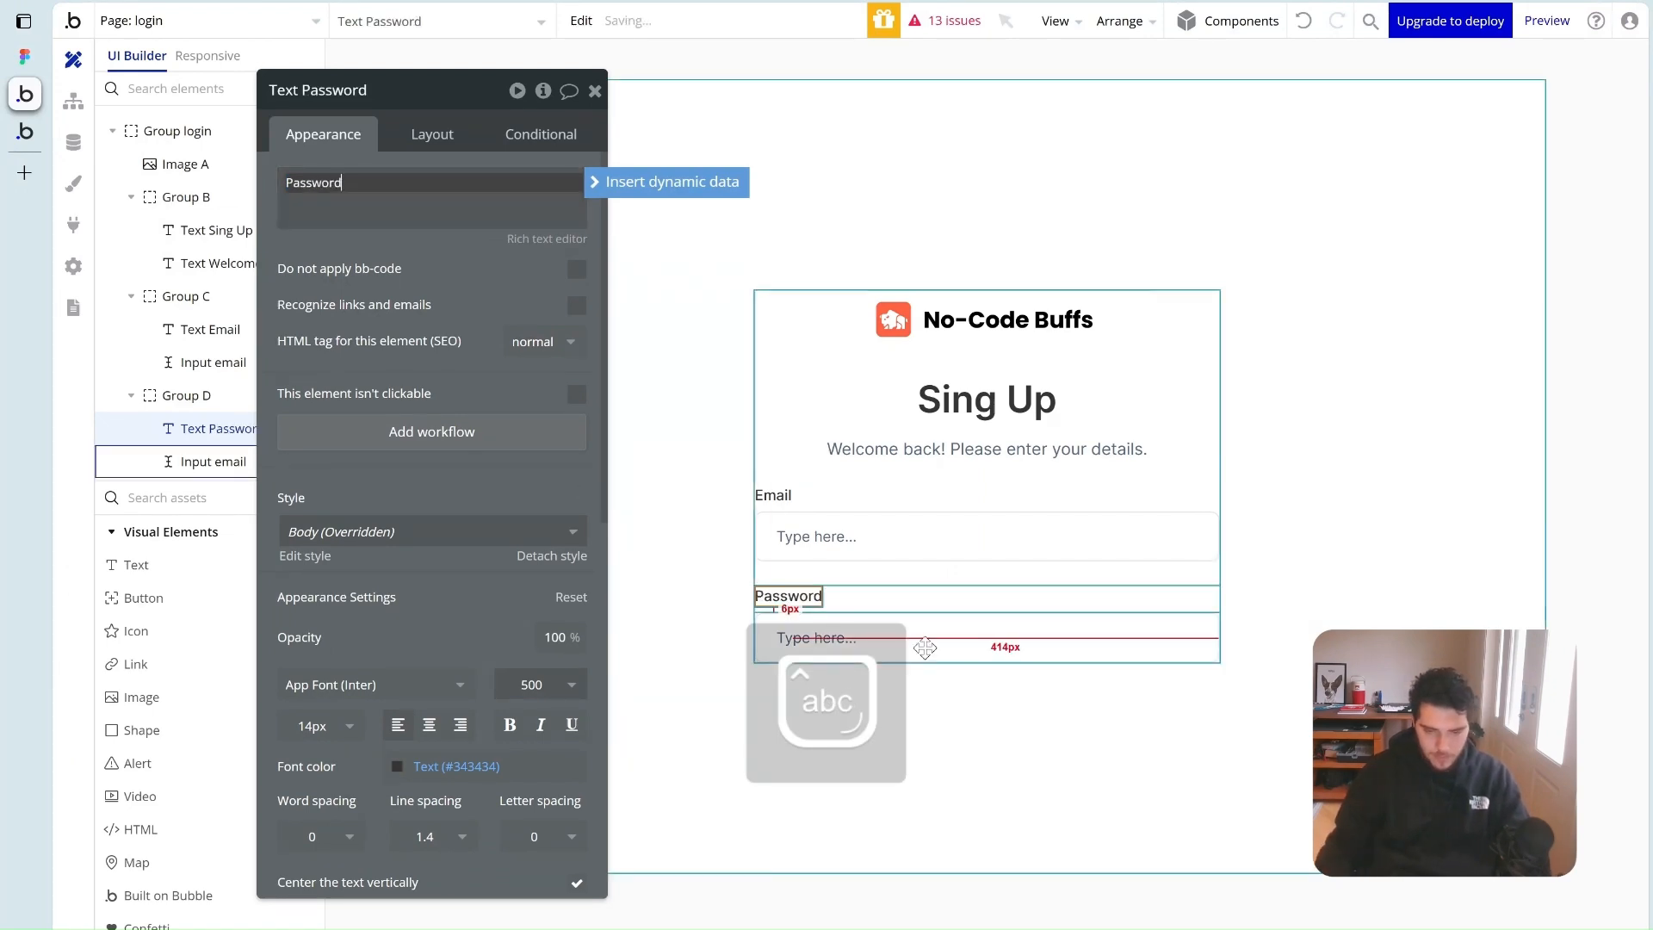
Rename the duplicated input to 'Input password' and set its content format to Password
click(787, 637)
click(365, 96)
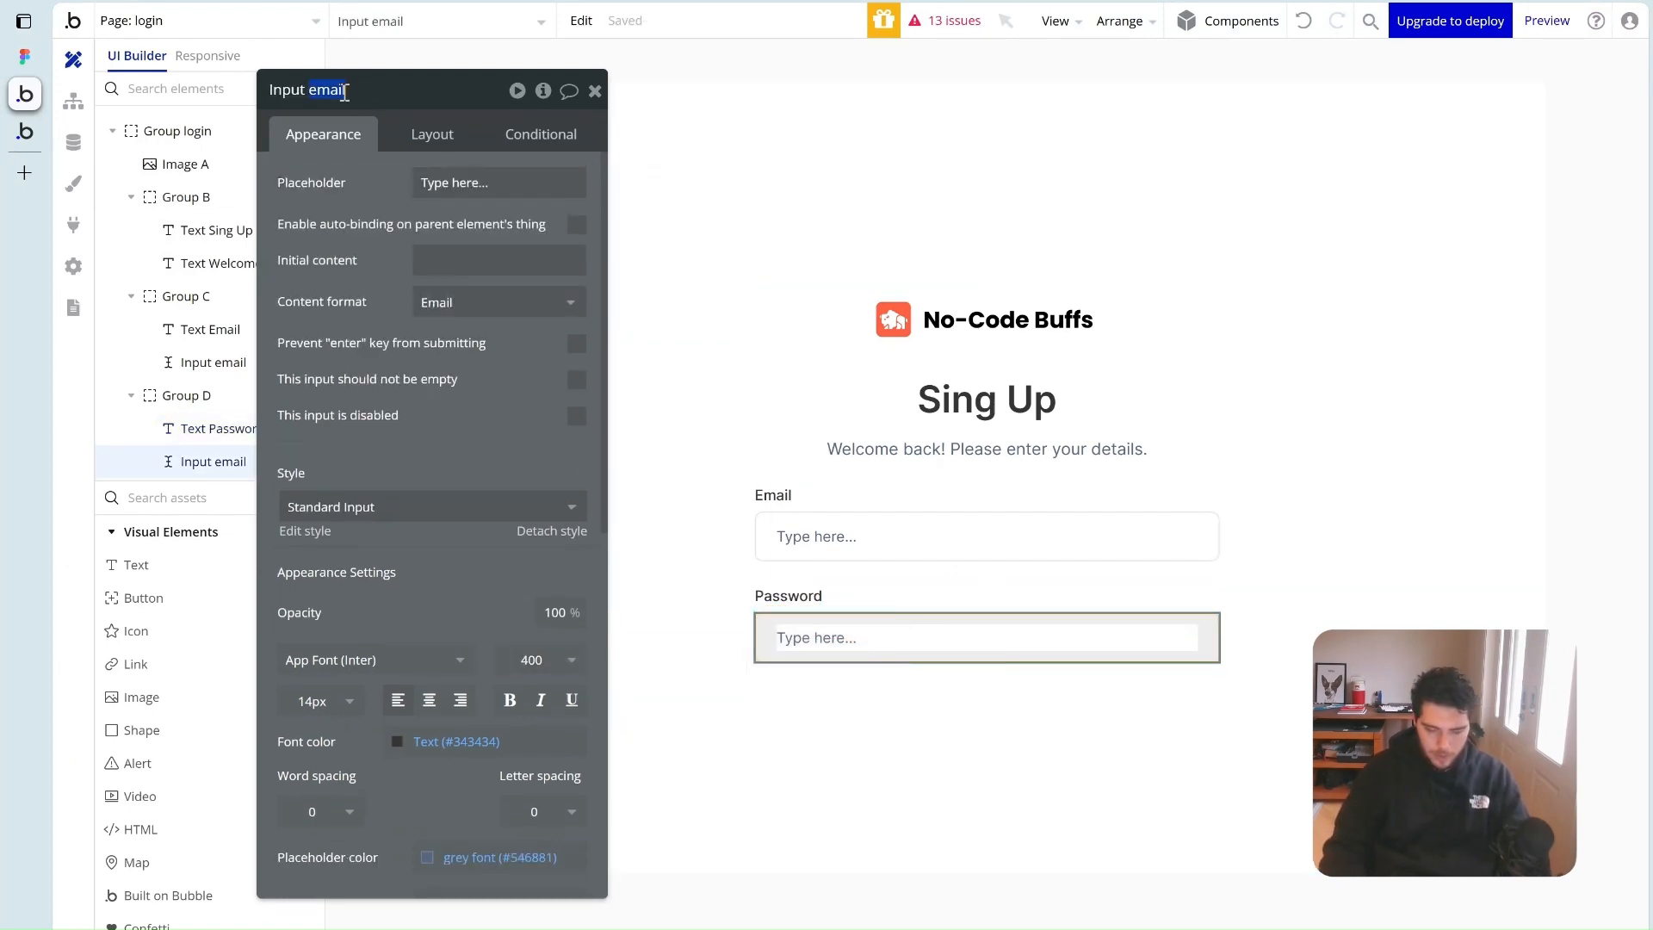
text(password)
click(325, 267)
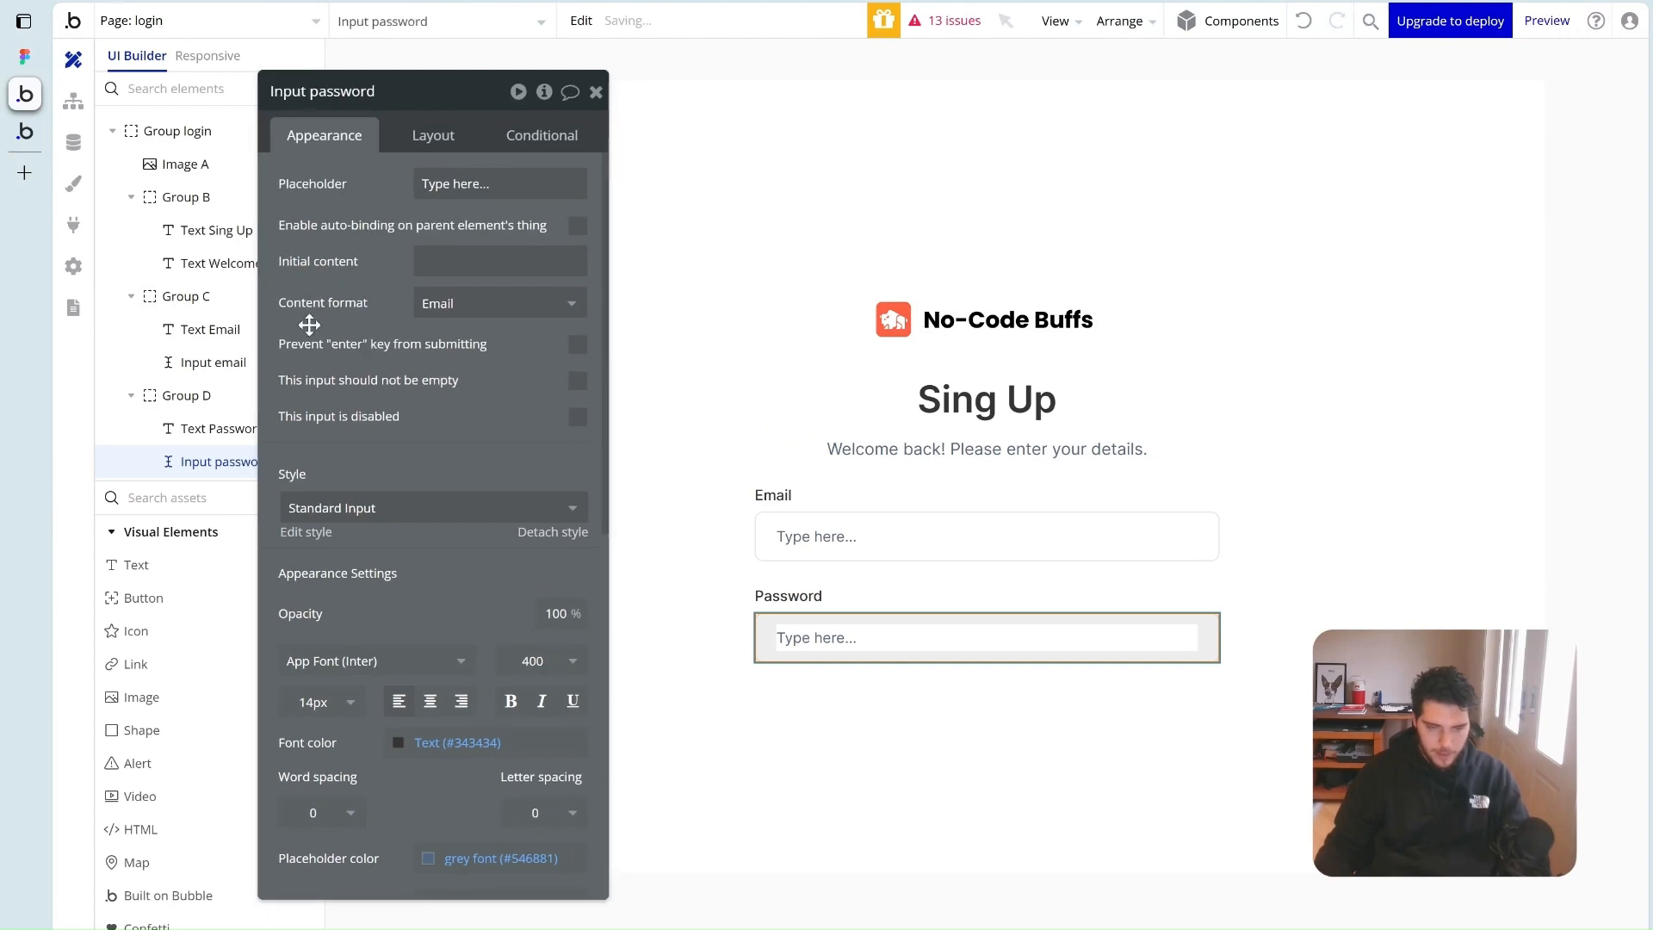
click(443, 304)
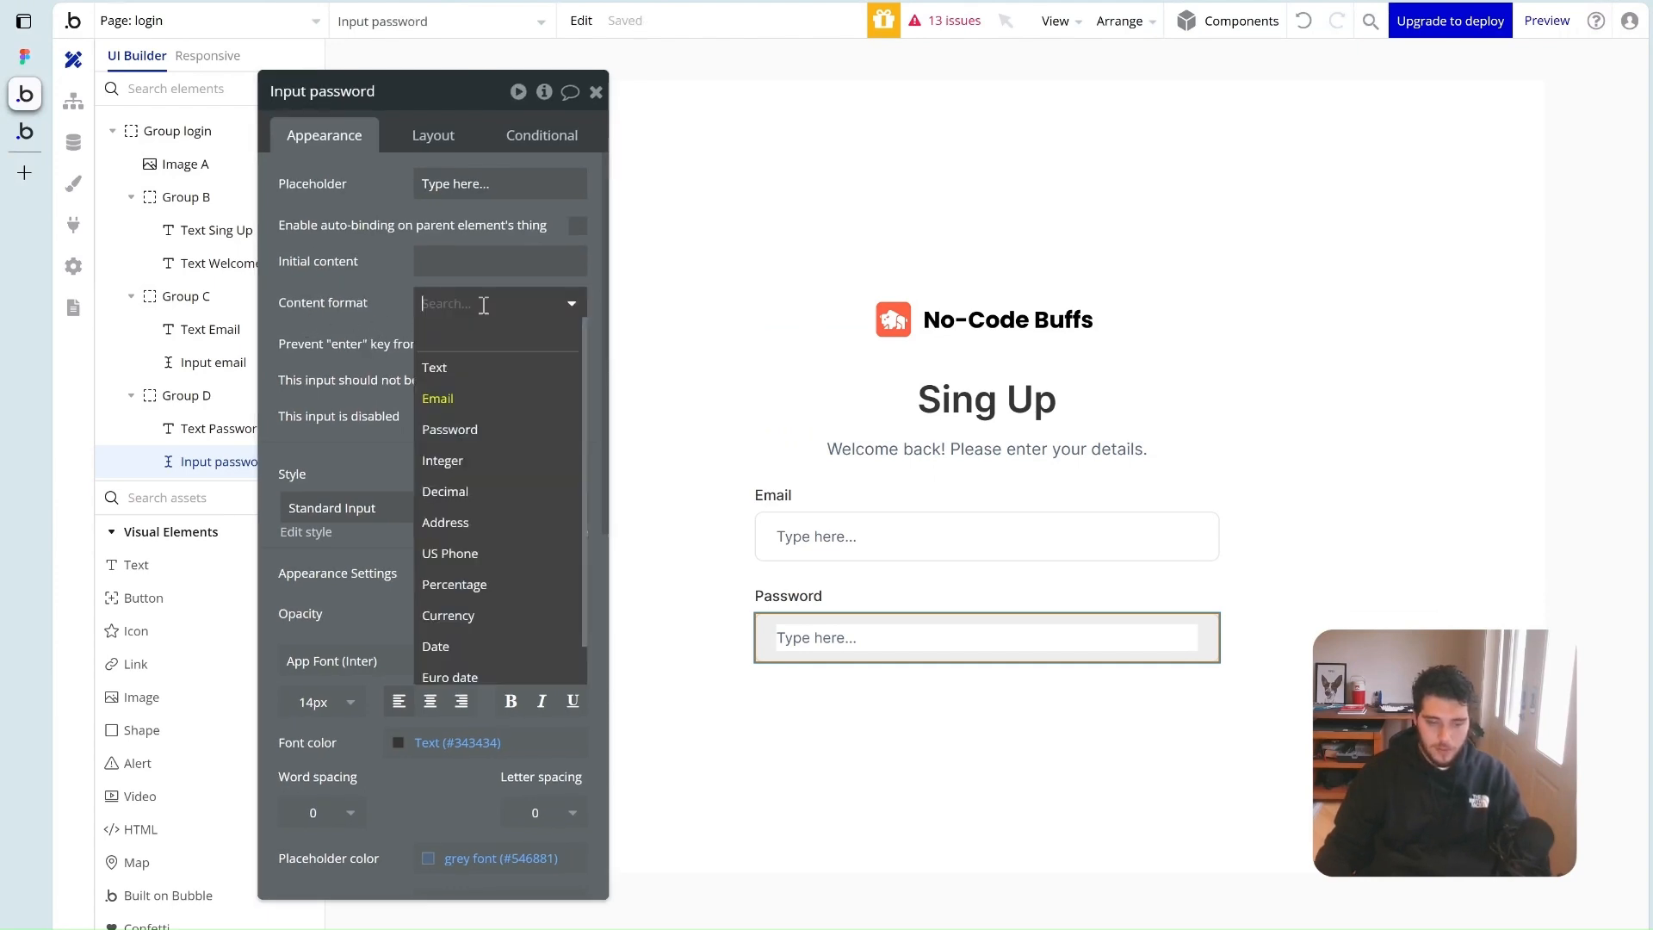
click(504, 430)
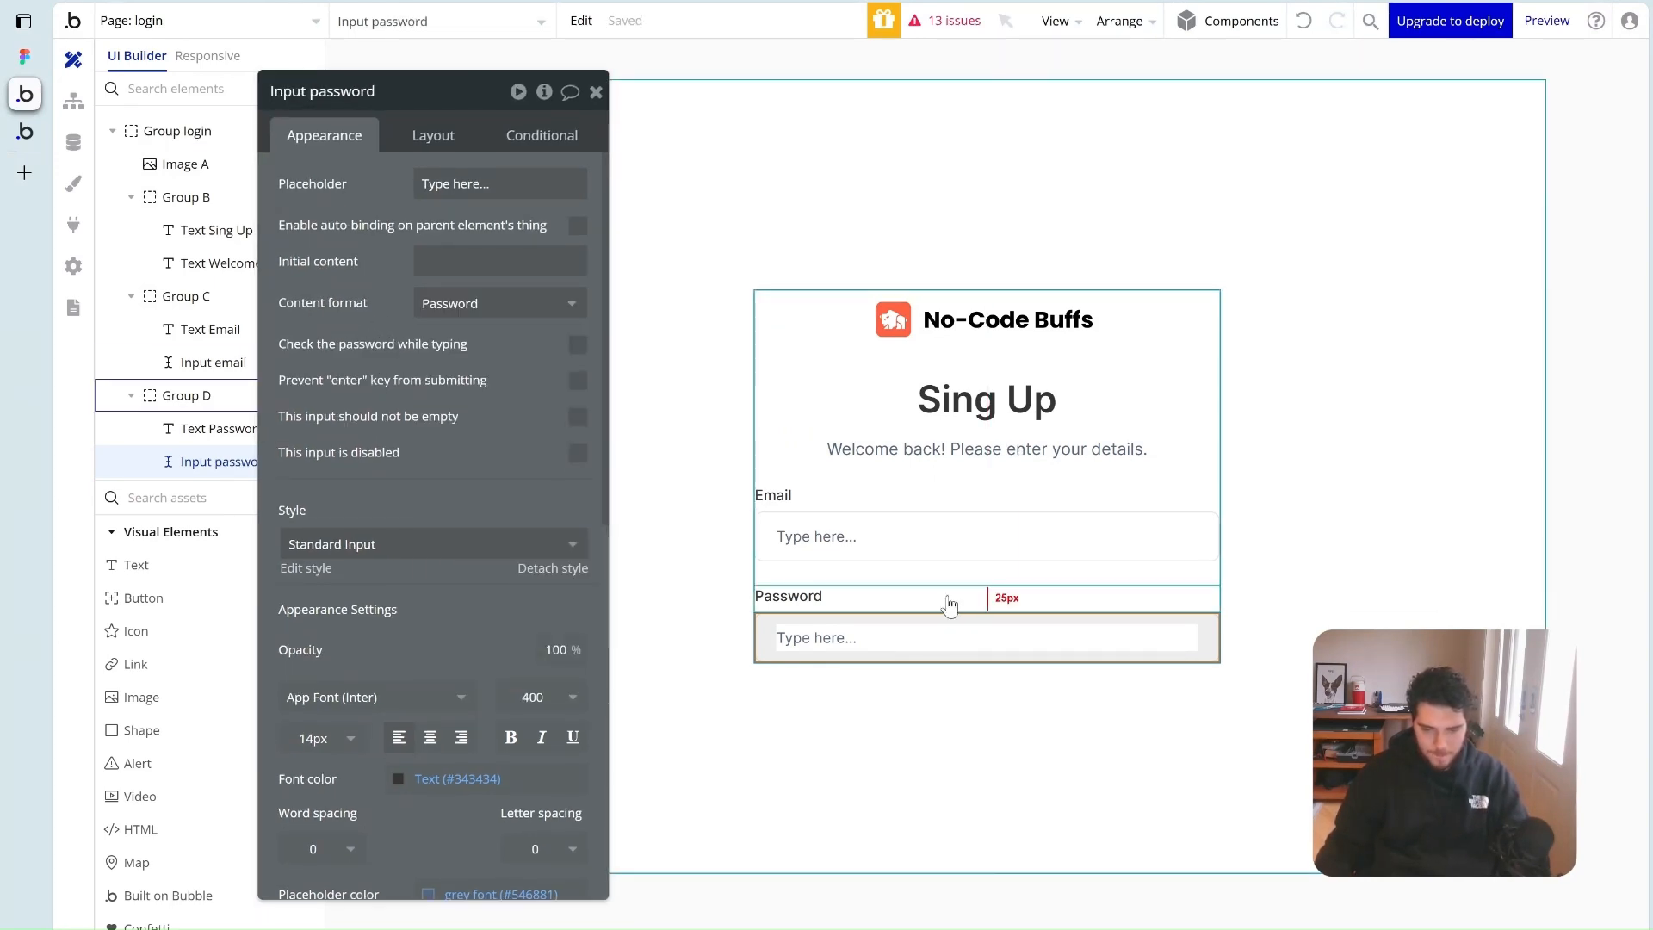
click(1358, 560)
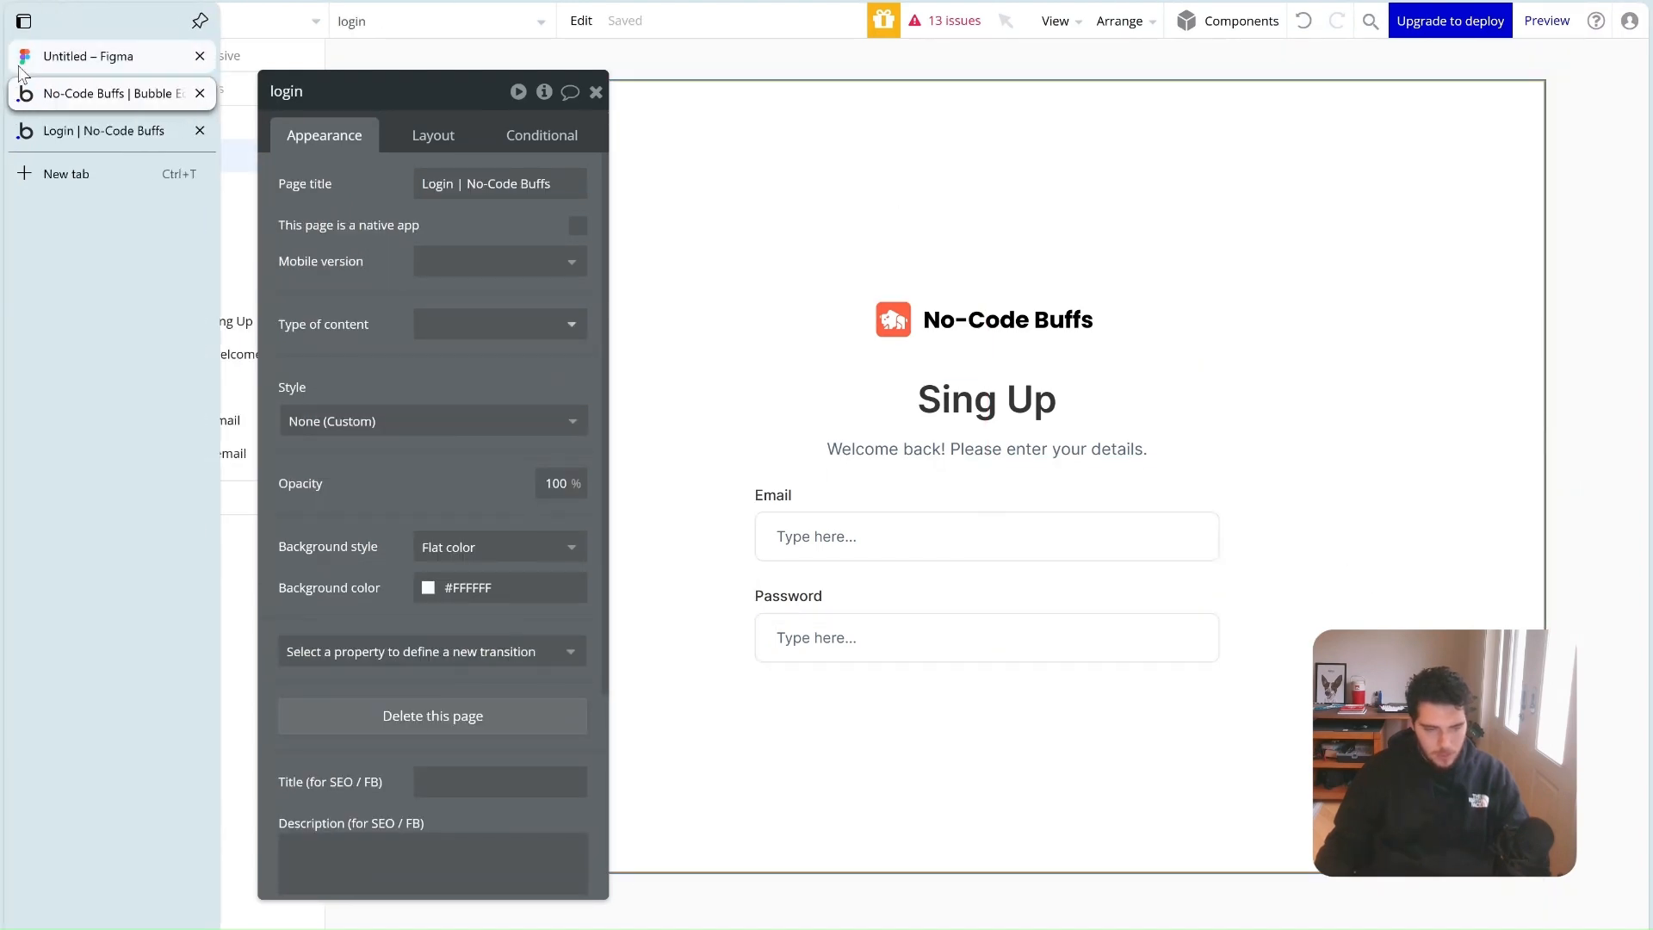
click(25, 56)
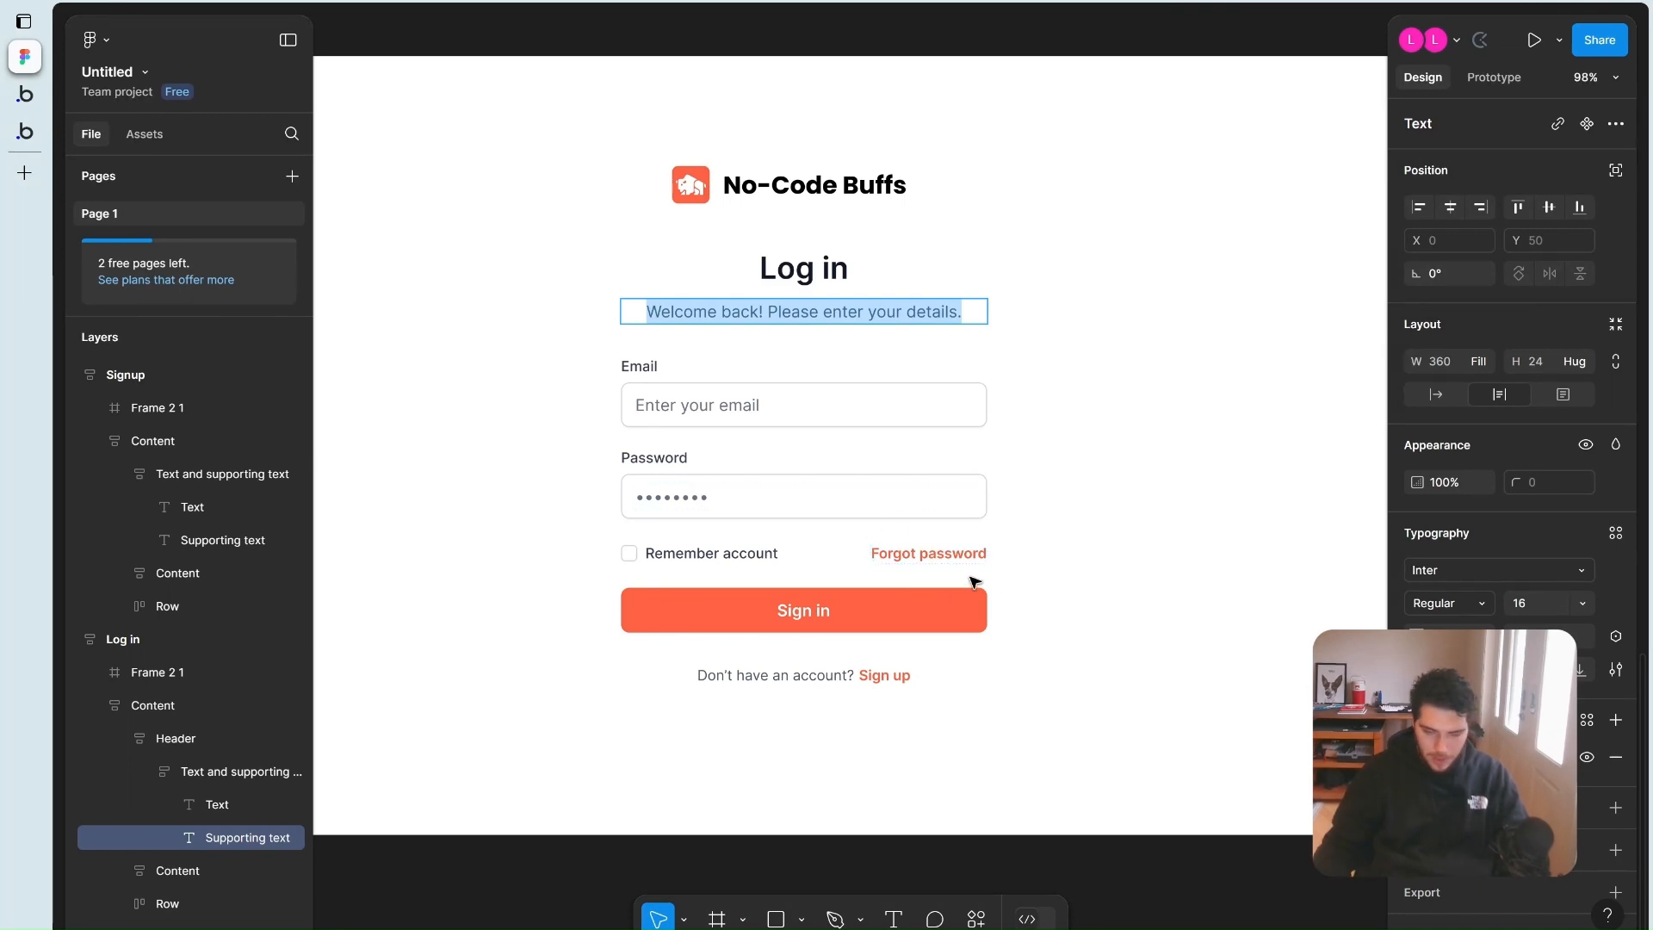
click(25, 93)
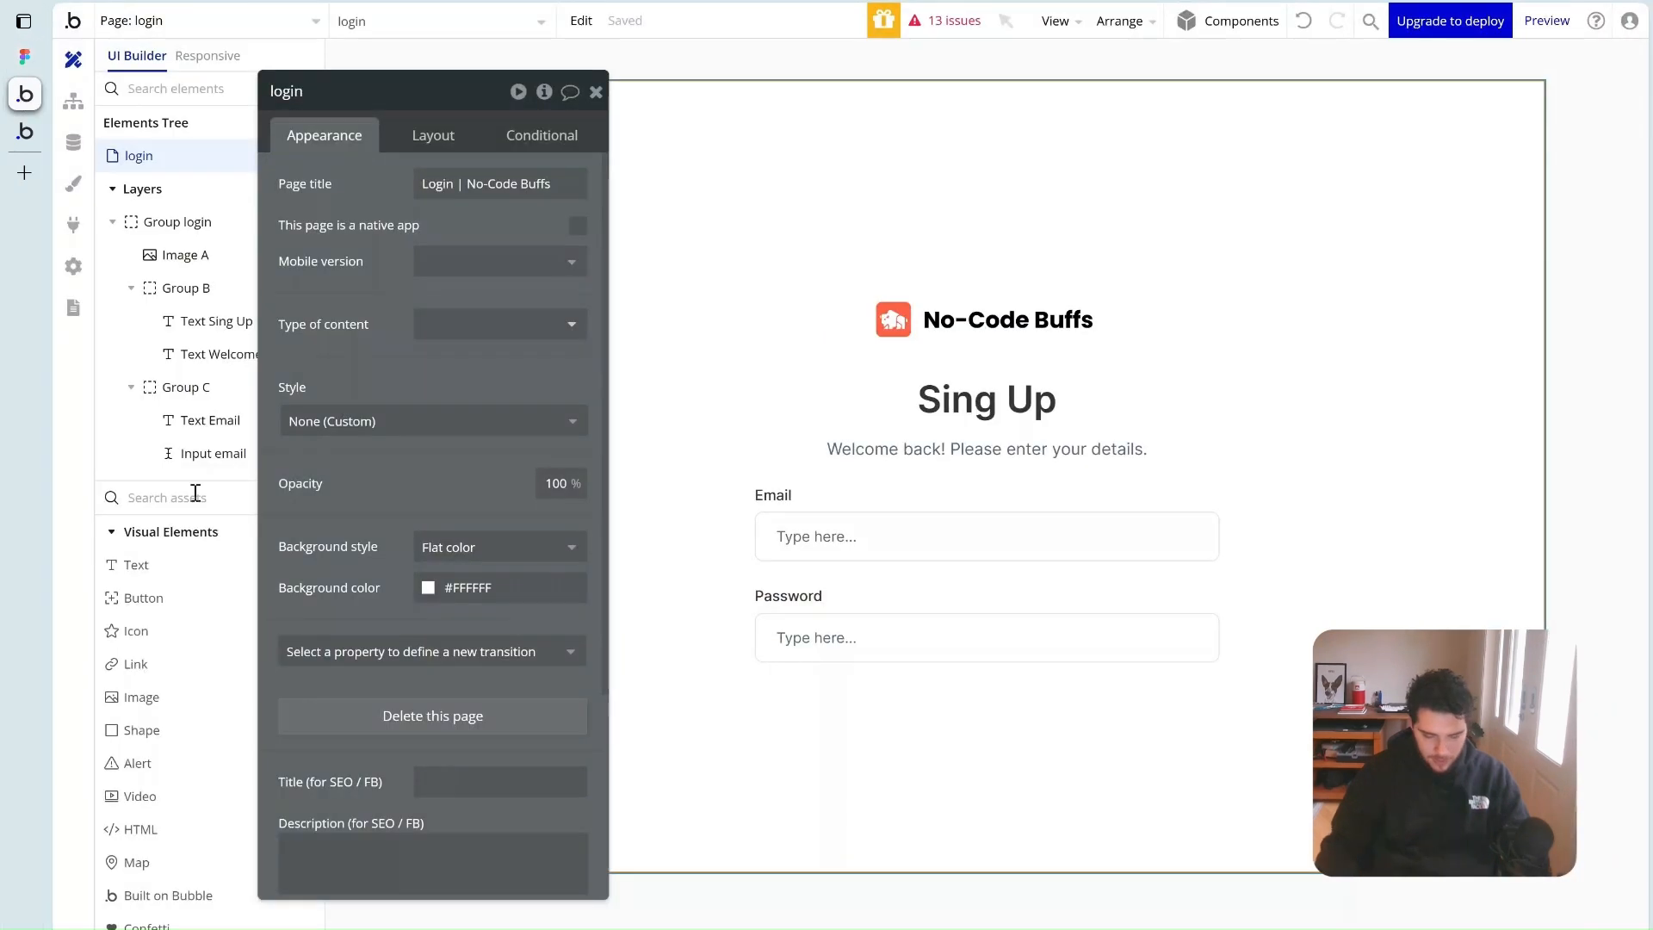
click(195, 493)
text(grou)
Add Group E to the form, make it last below the Password row, full width
drag(155, 562, 896, 668)
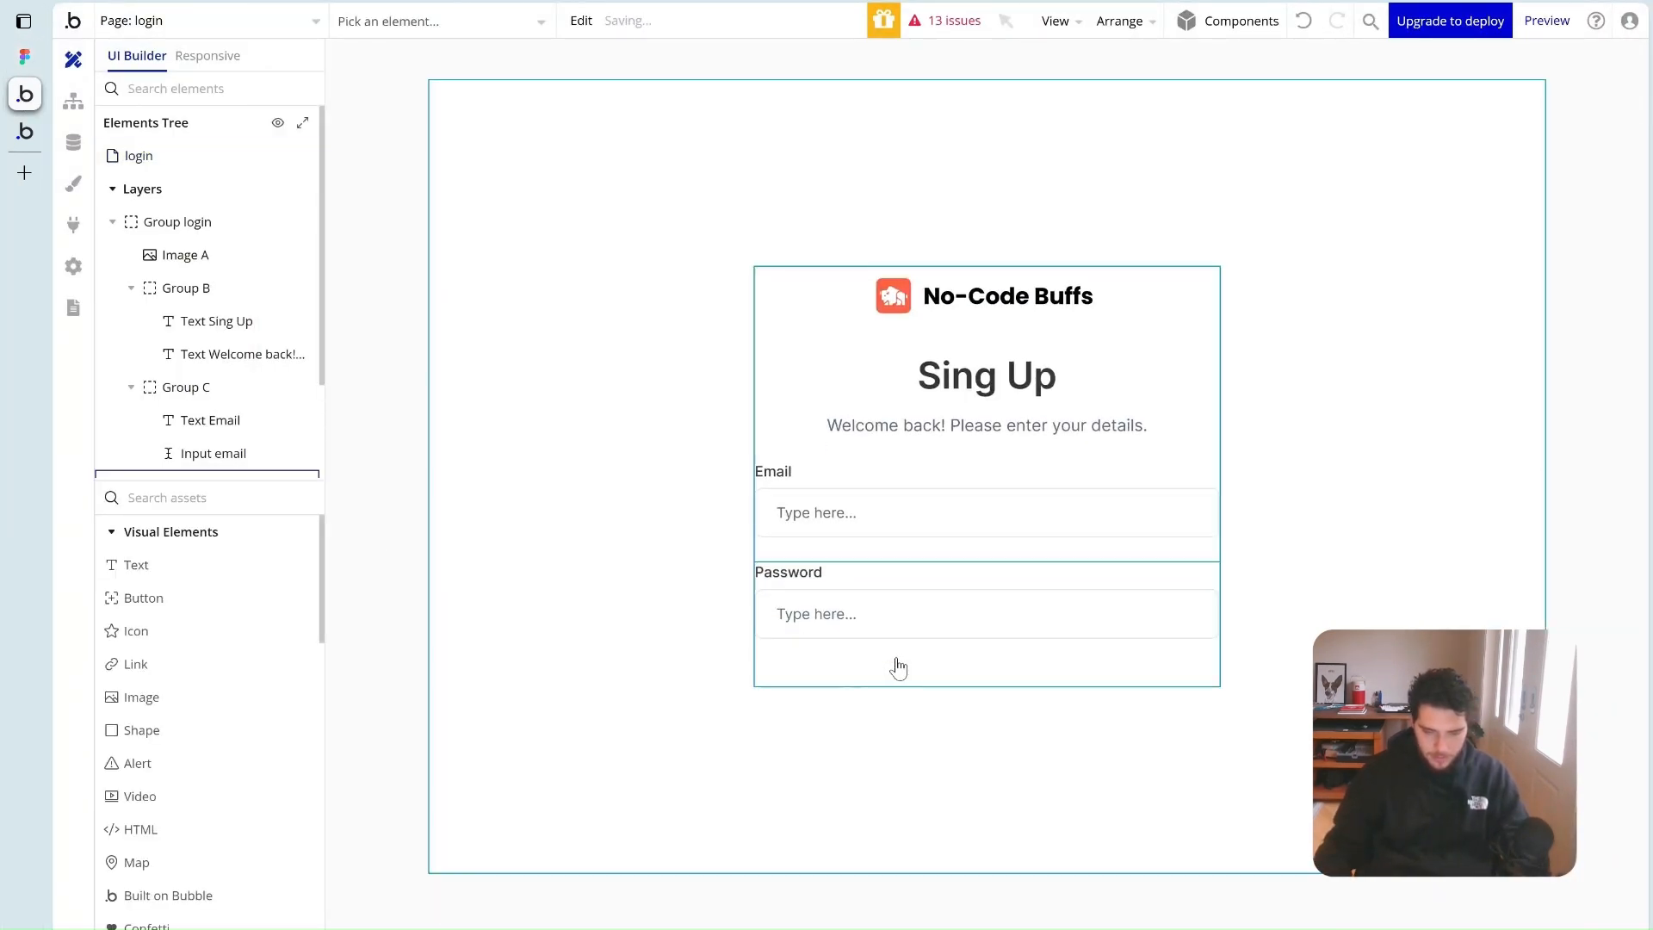
drag(792, 654, 792, 562)
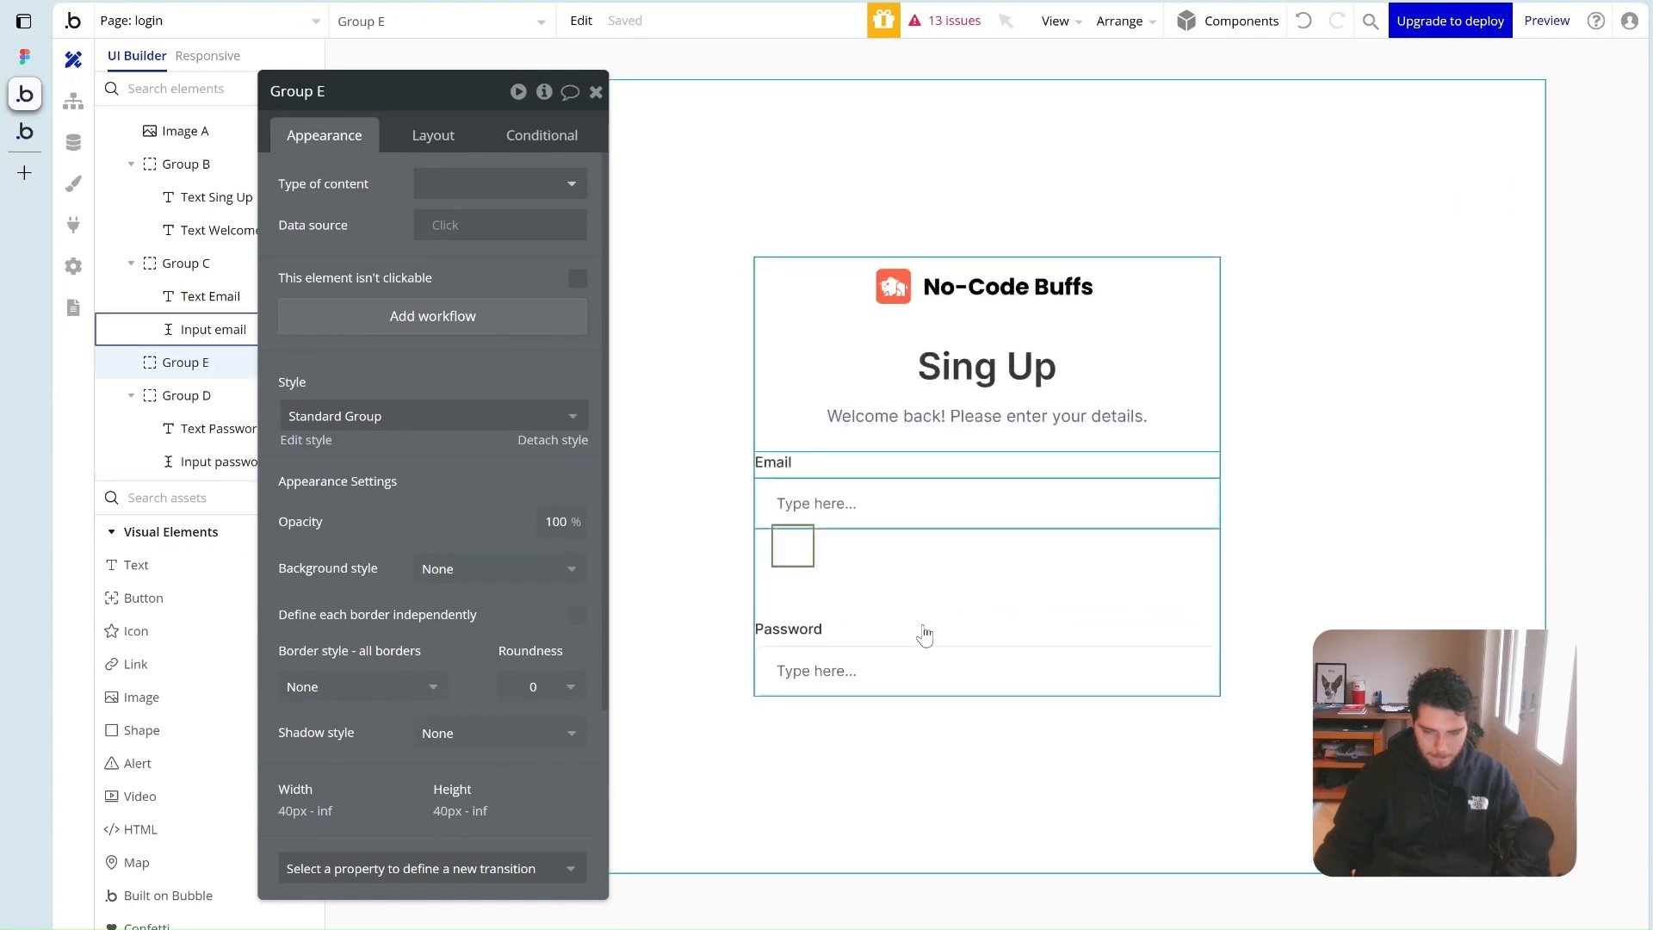
click(404, 142)
click(546, 479)
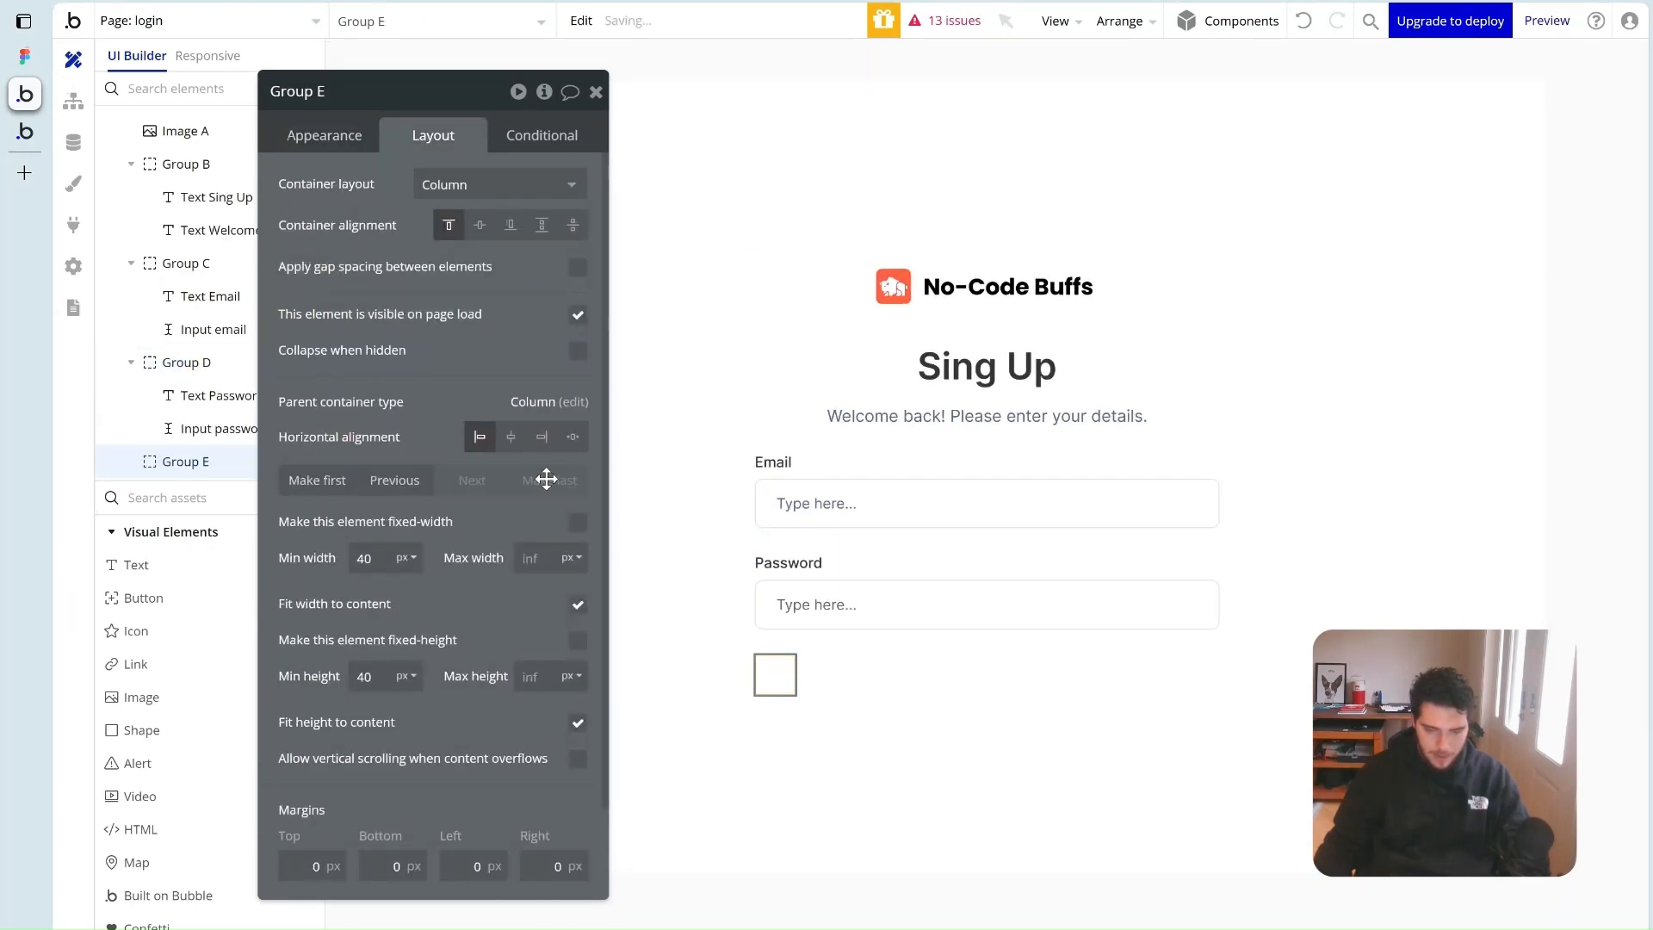
click(579, 606)
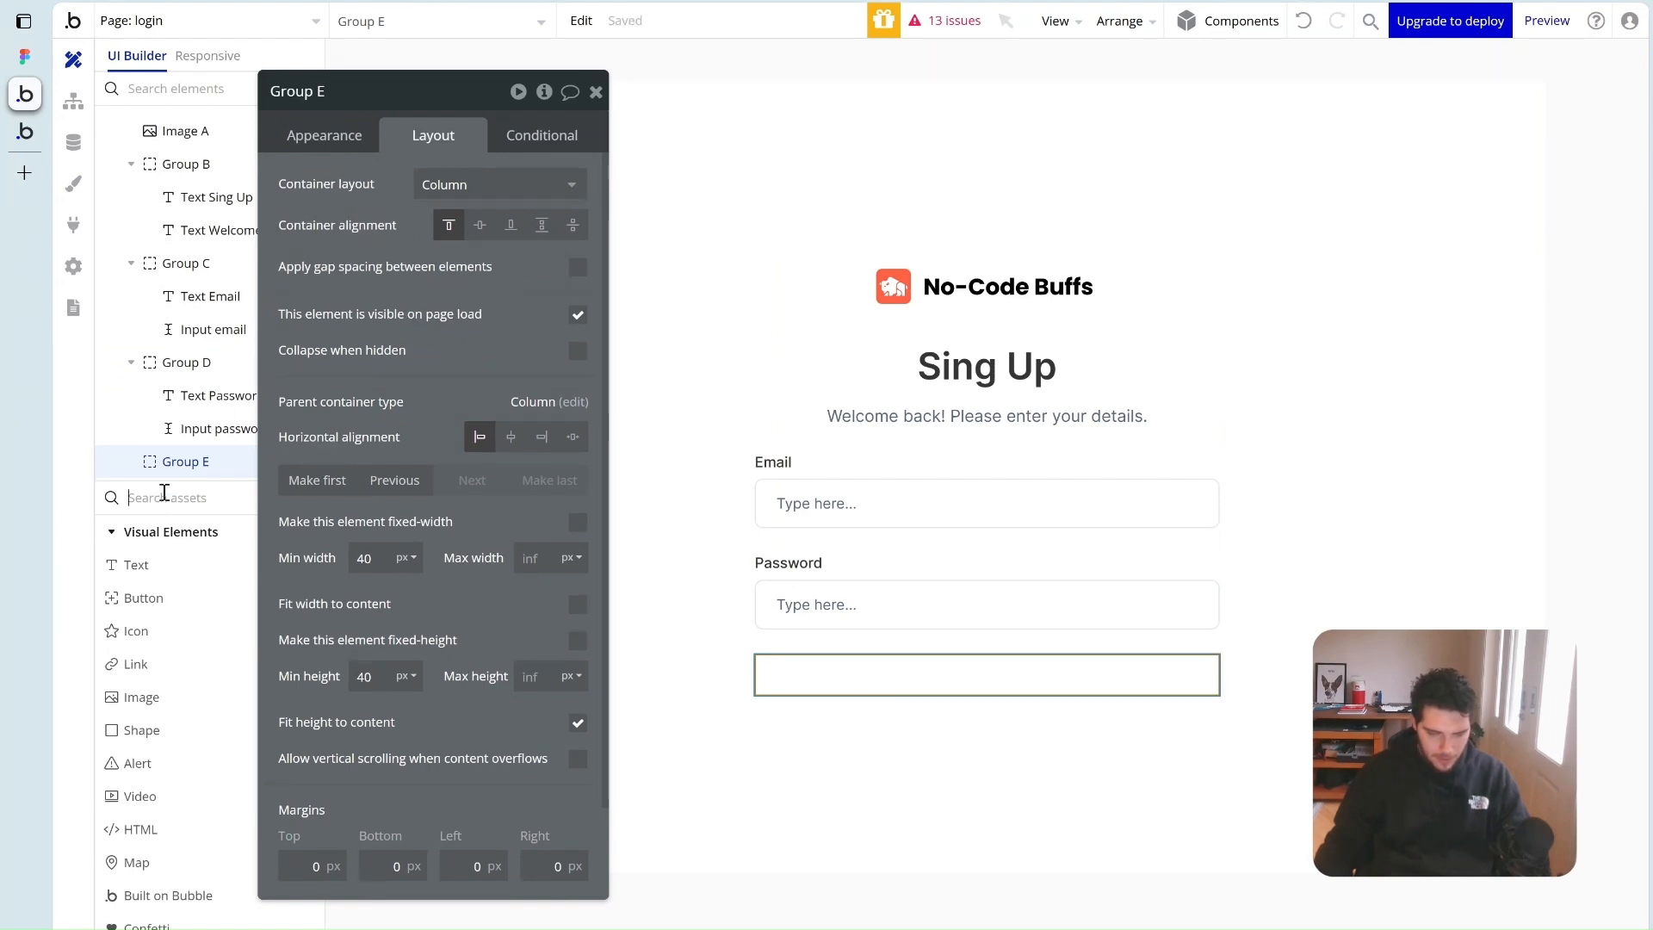
click(73, 226)
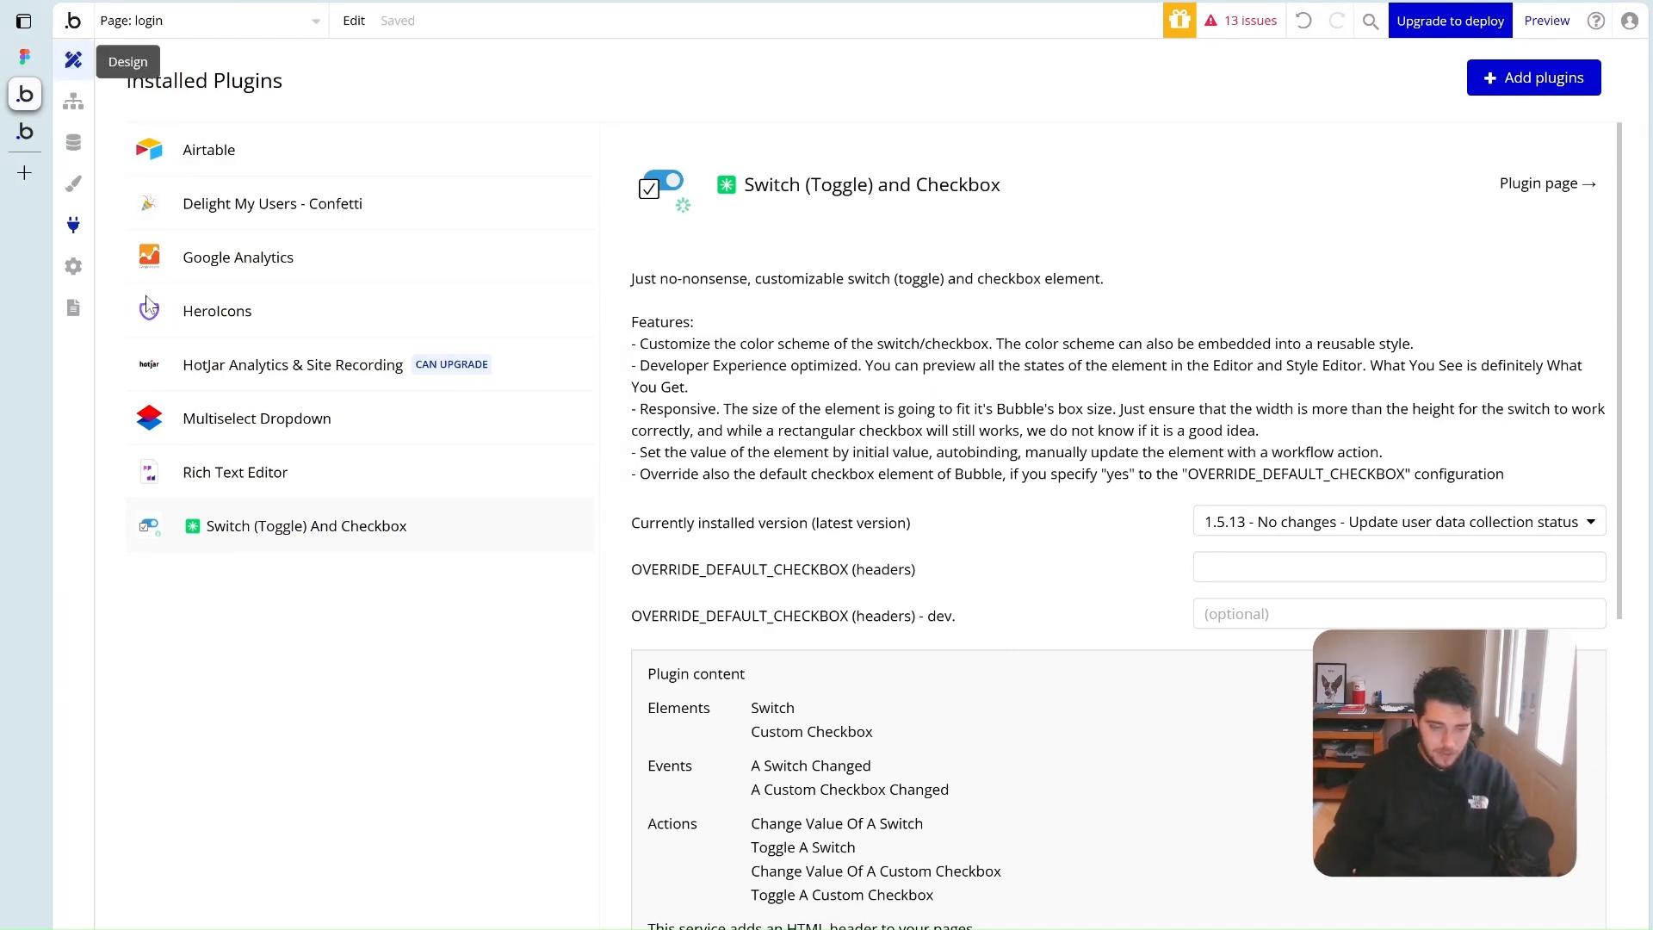
Add a custom checkbox into the new group and make it start checked
click(73, 59)
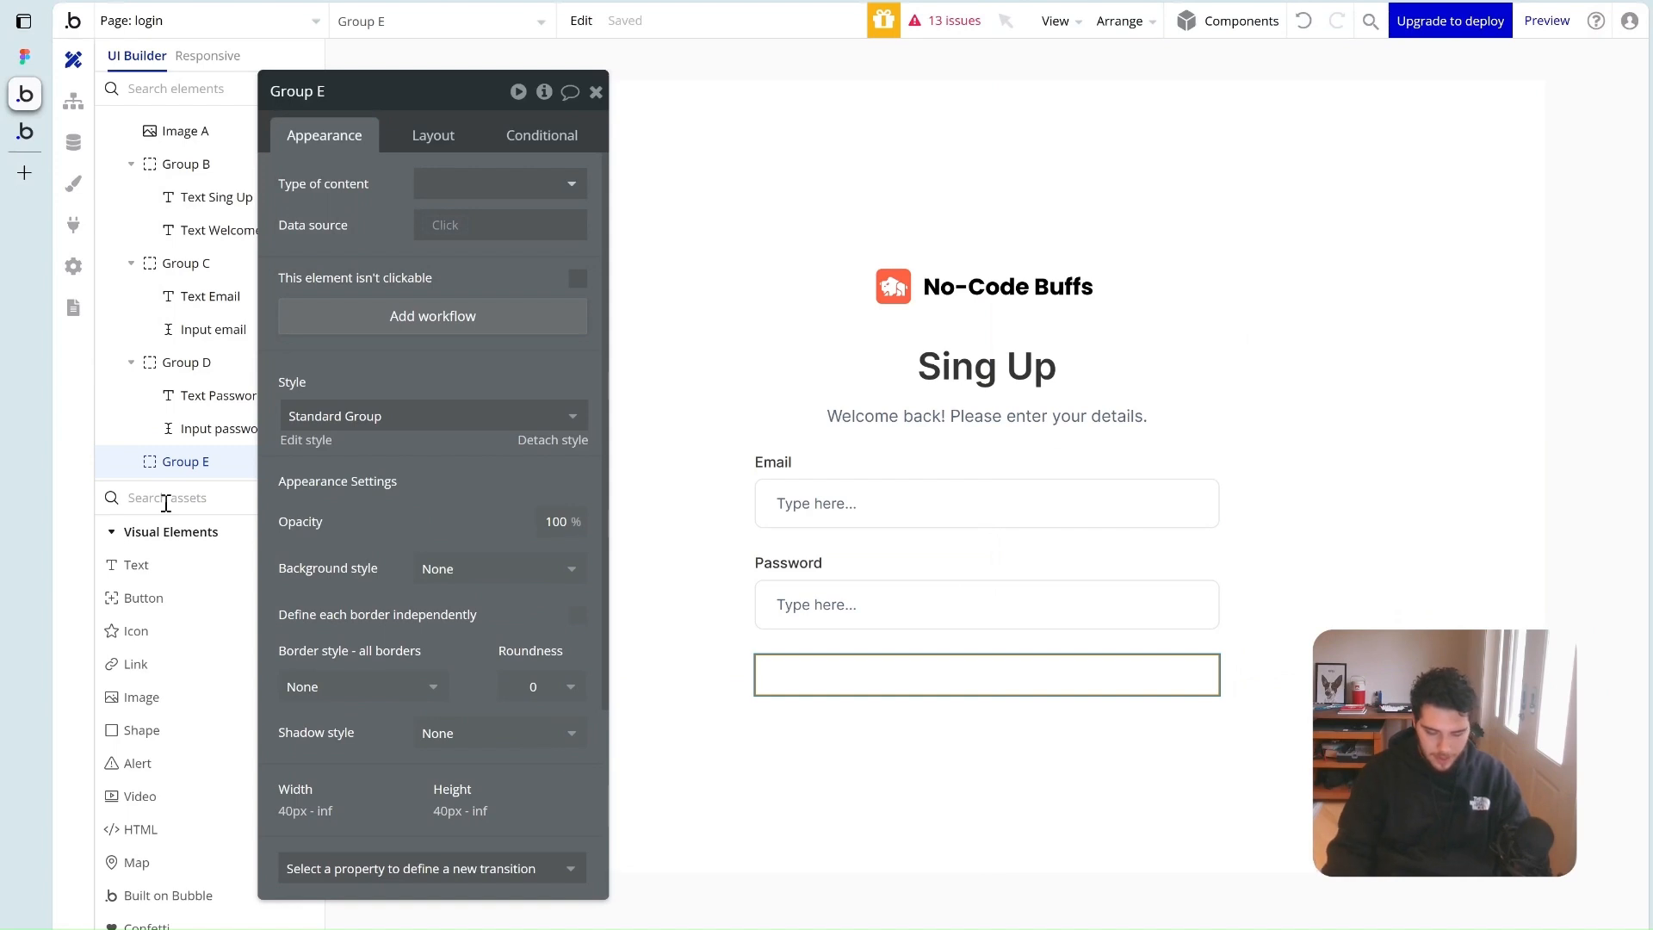
text(cust)
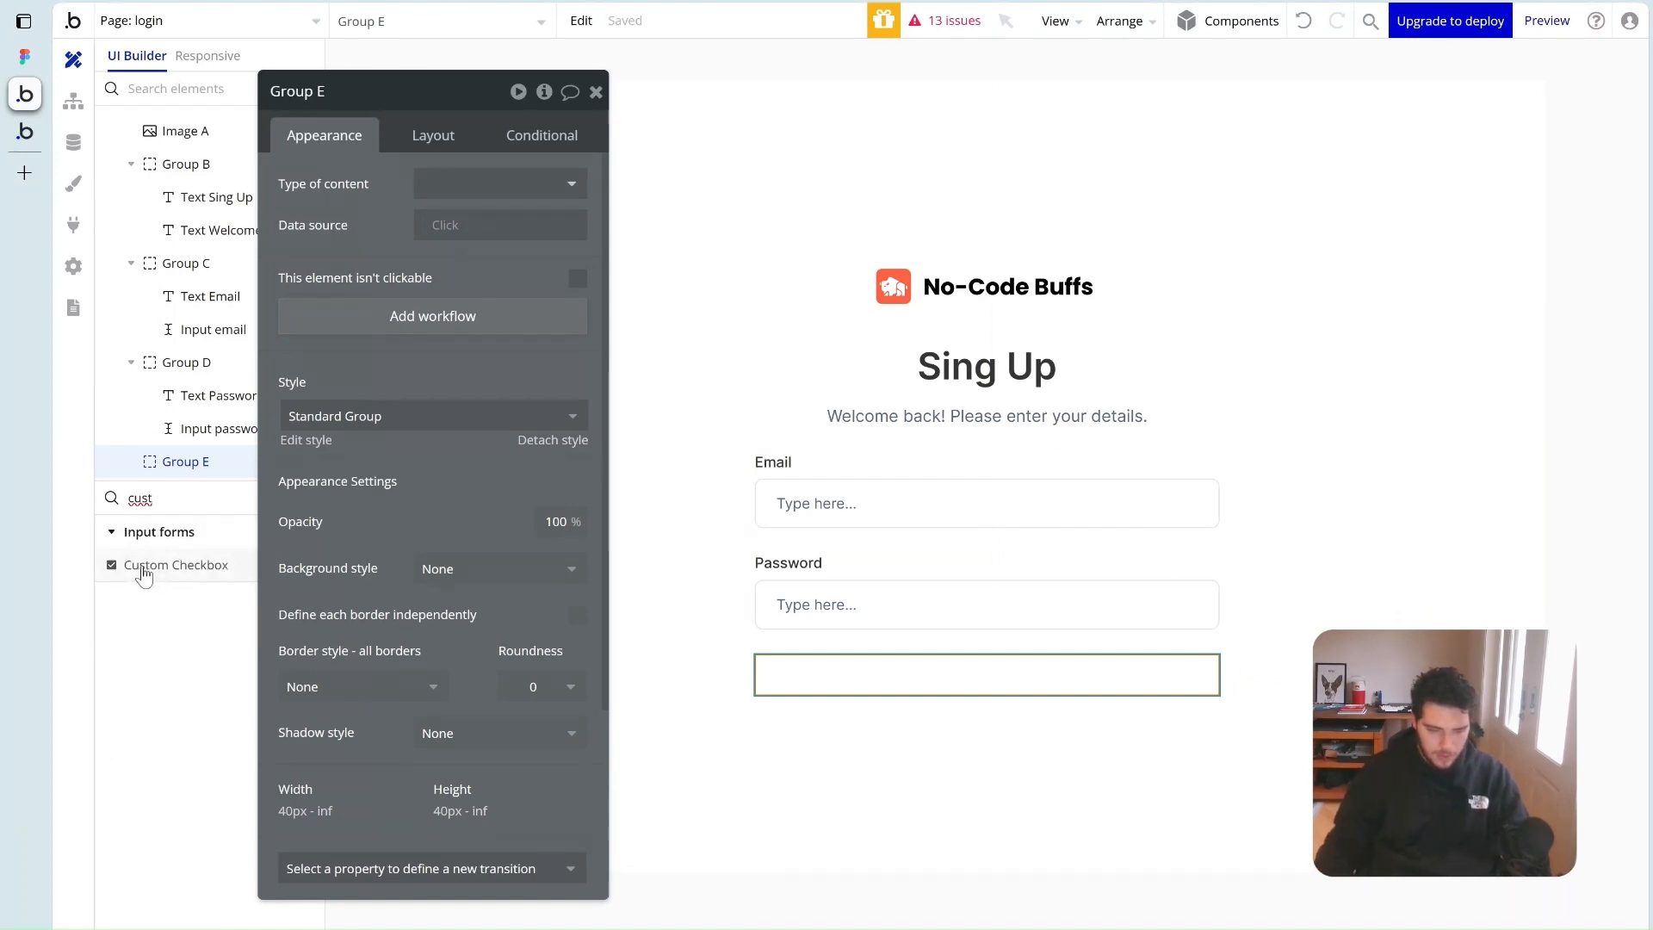
drag(145, 565, 832, 688)
drag(325, 616, 319, 587)
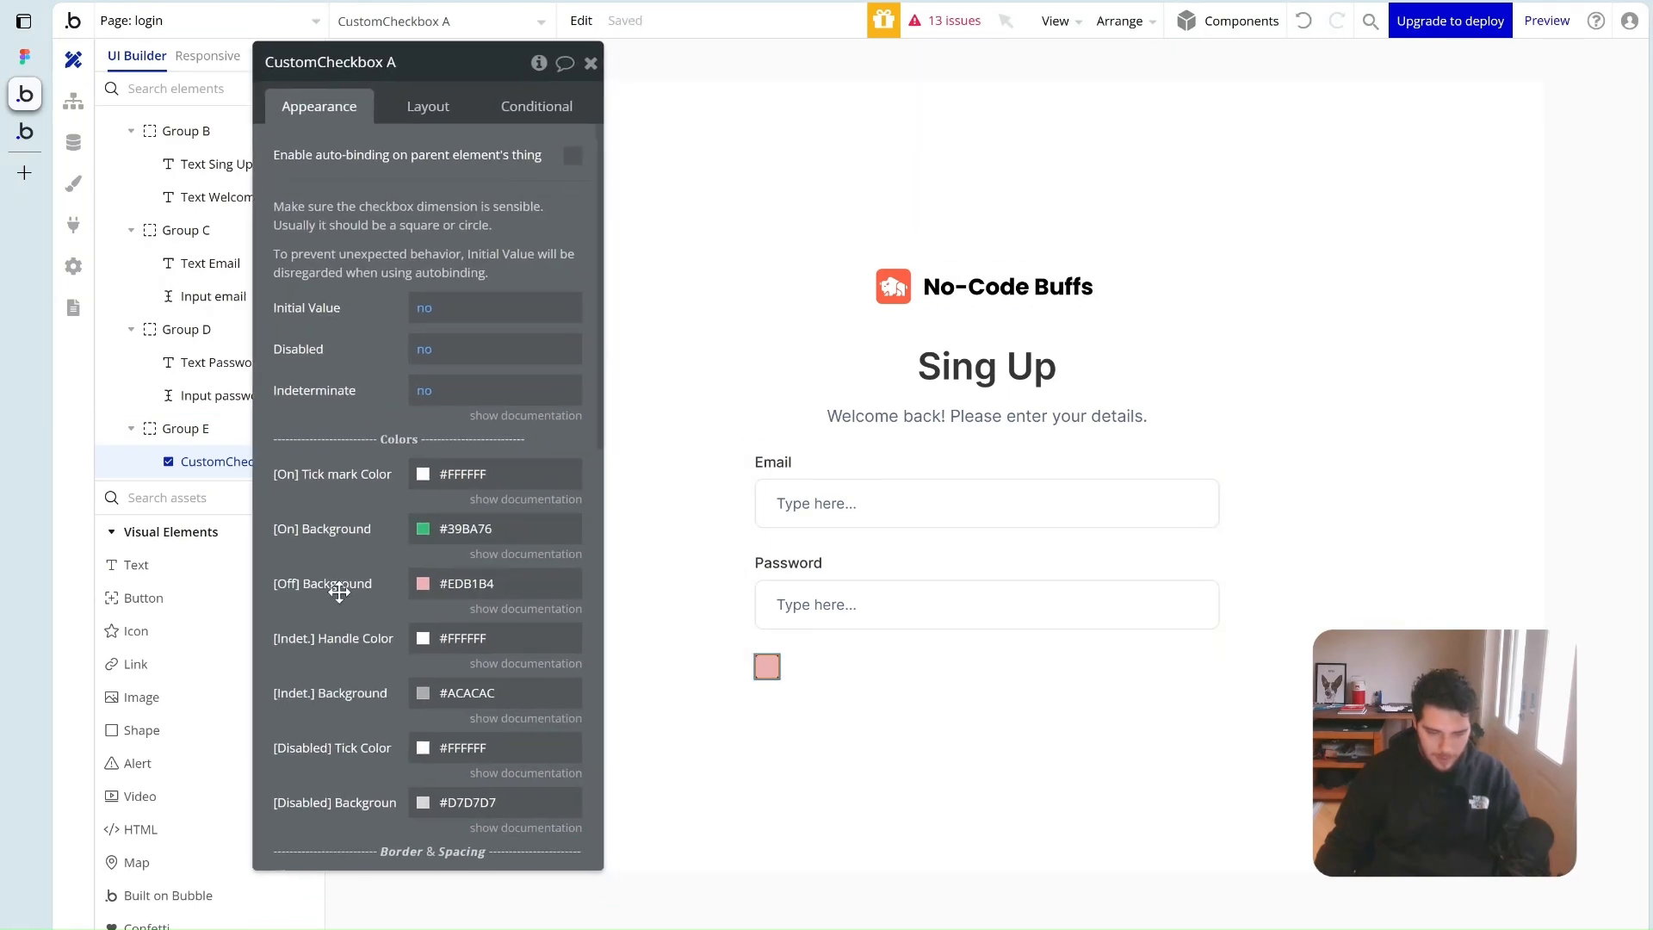
click(410, 319)
click(458, 389)
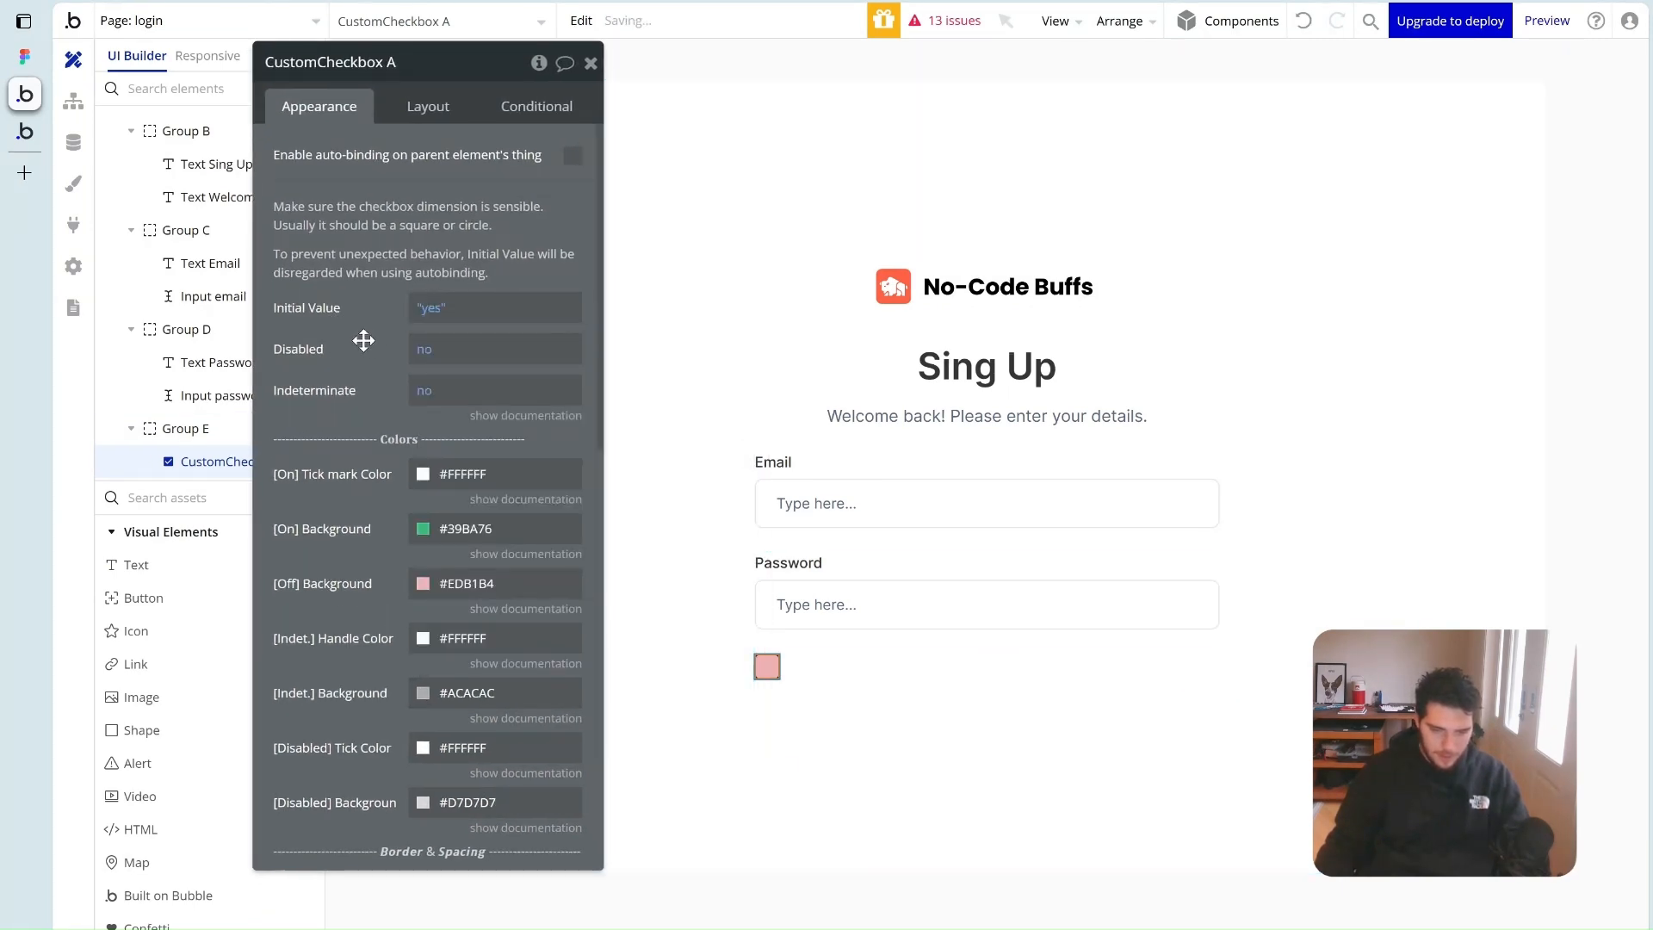
Colour the checkbox Primary orange when checked, white when unchecked, with a grey border
scroll(346, 524, down, 1)
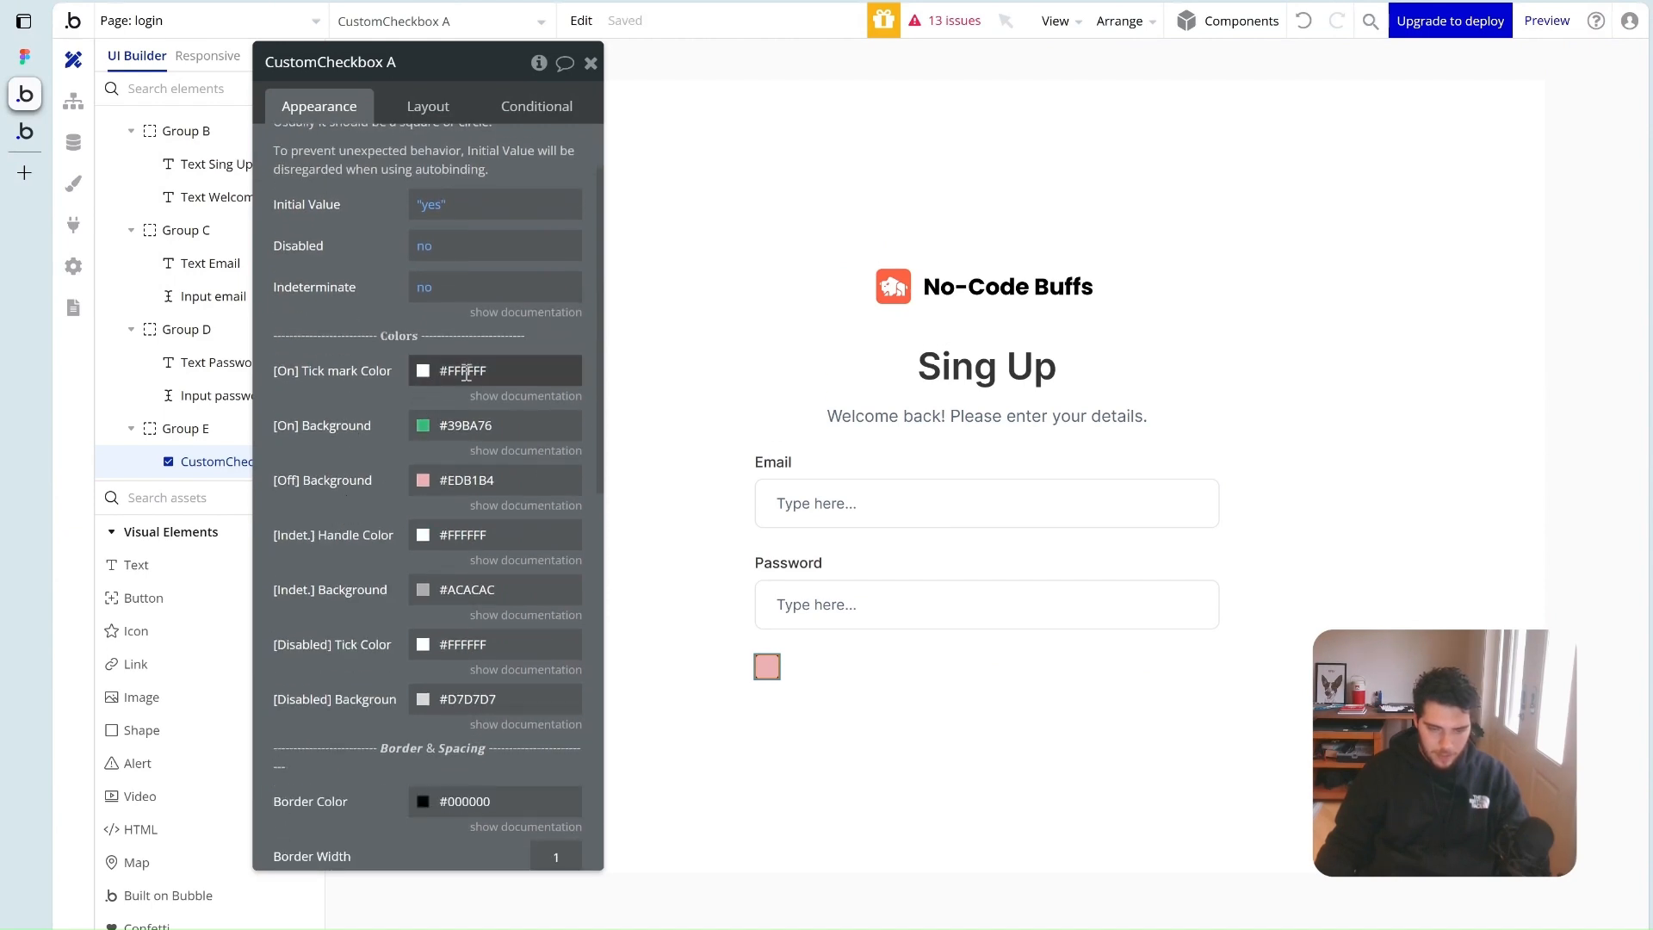
click(467, 424)
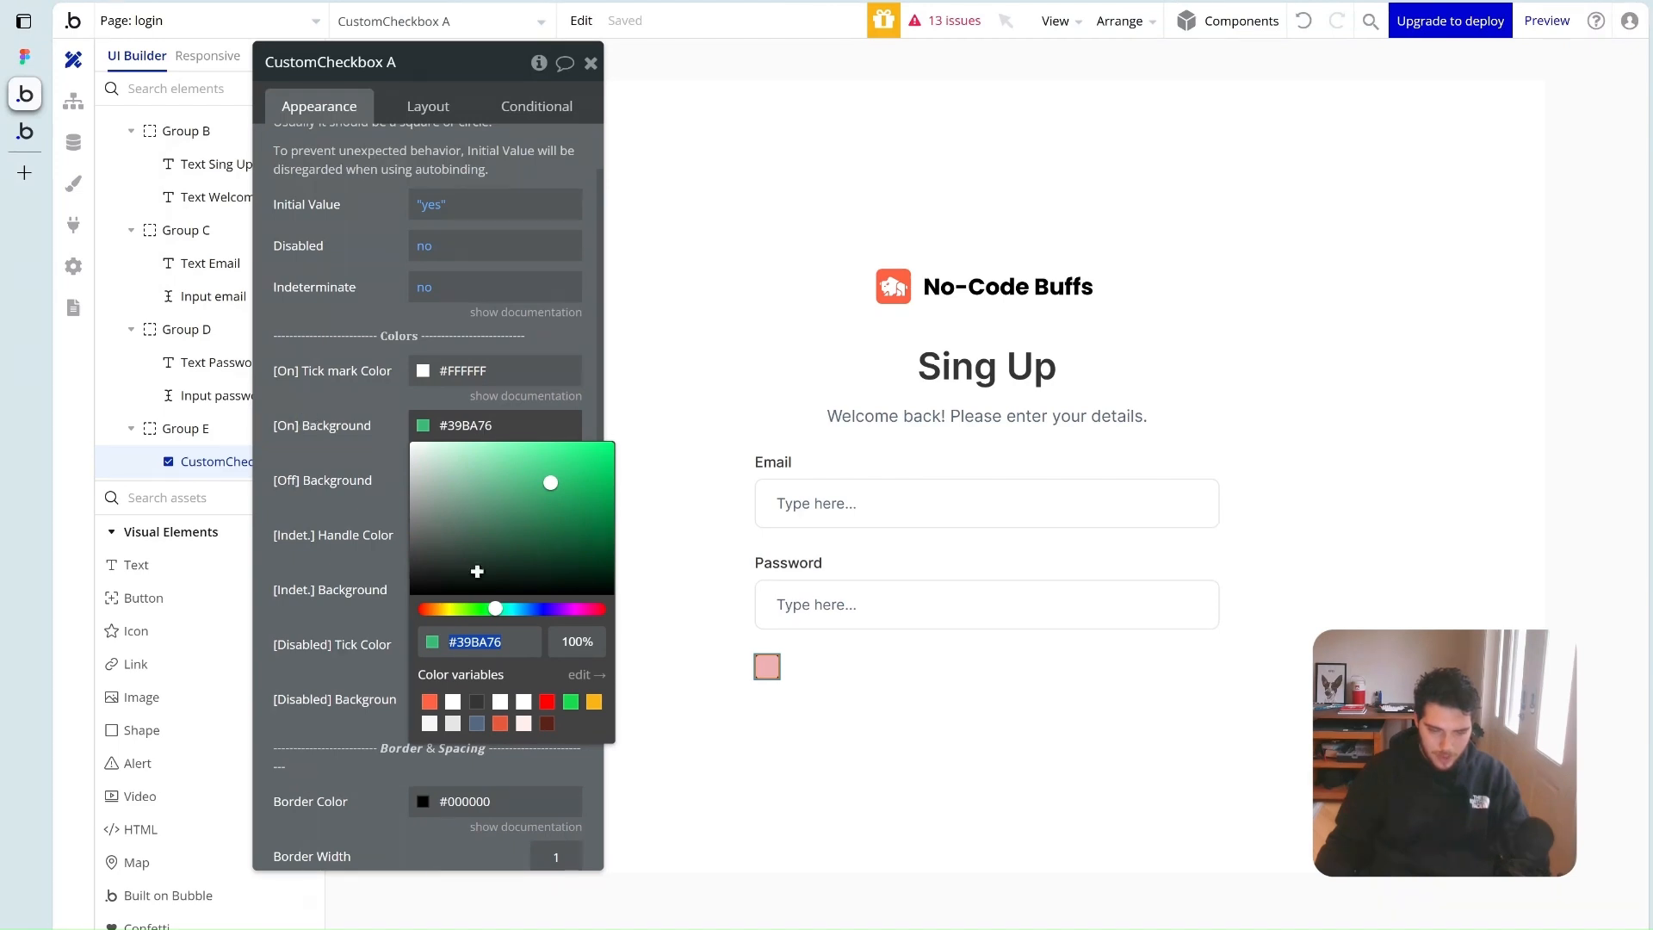
click(430, 702)
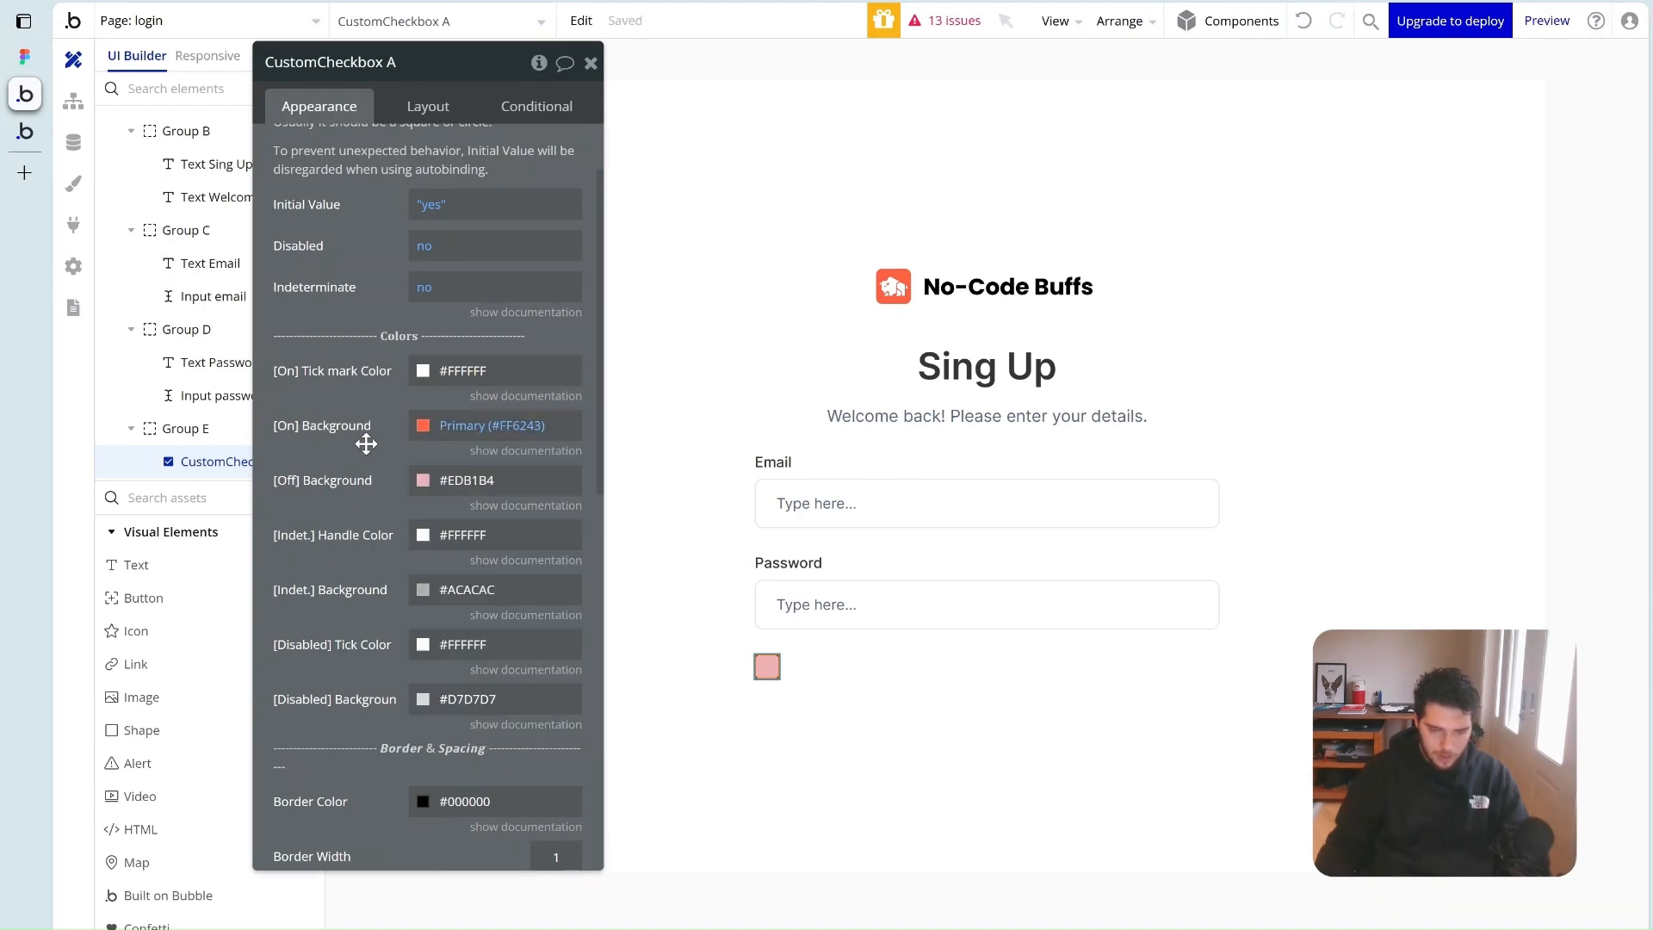
click(453, 482)
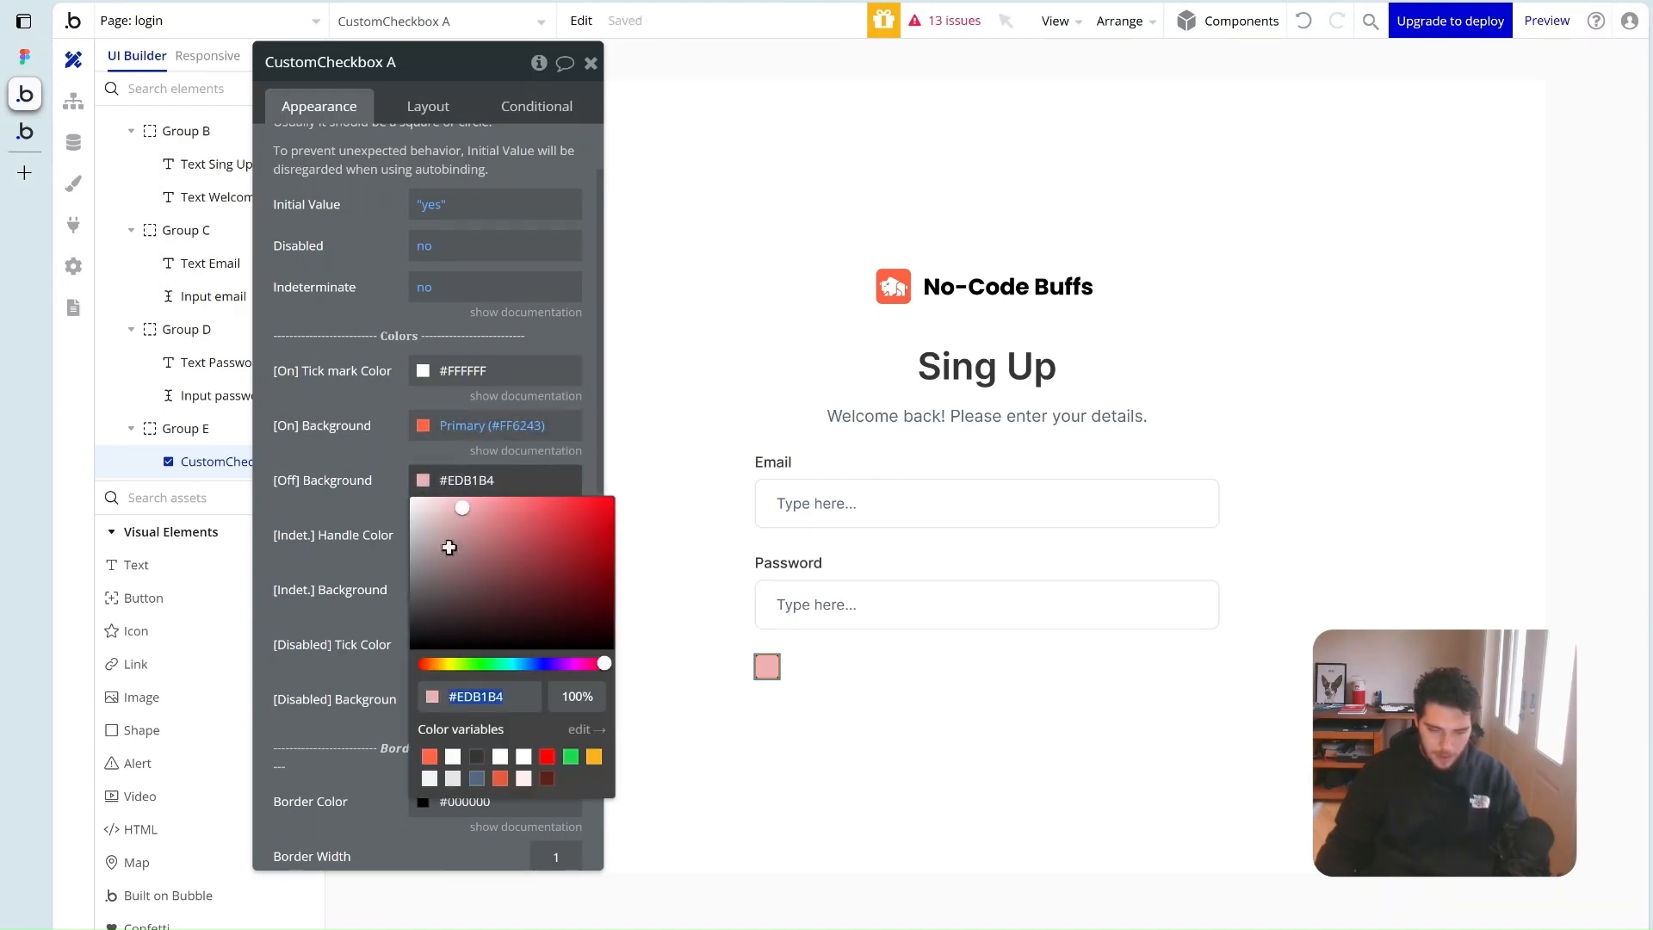
drag(453, 582, 320, 468)
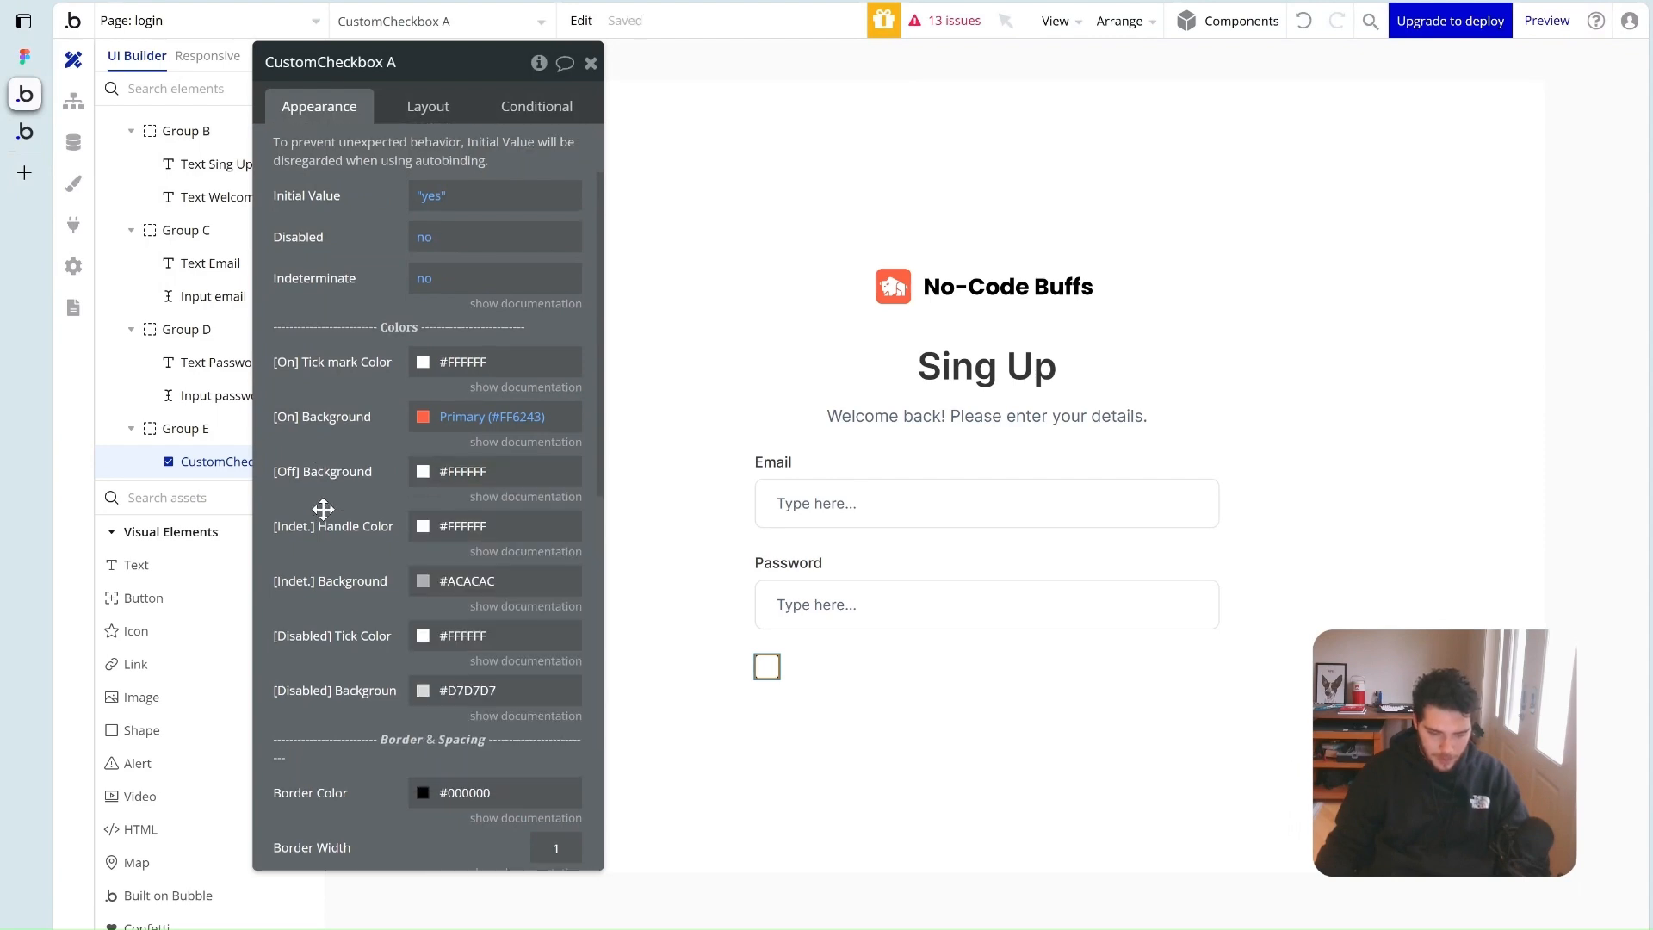
scroll(324, 508, down, 2)
click(456, 595)
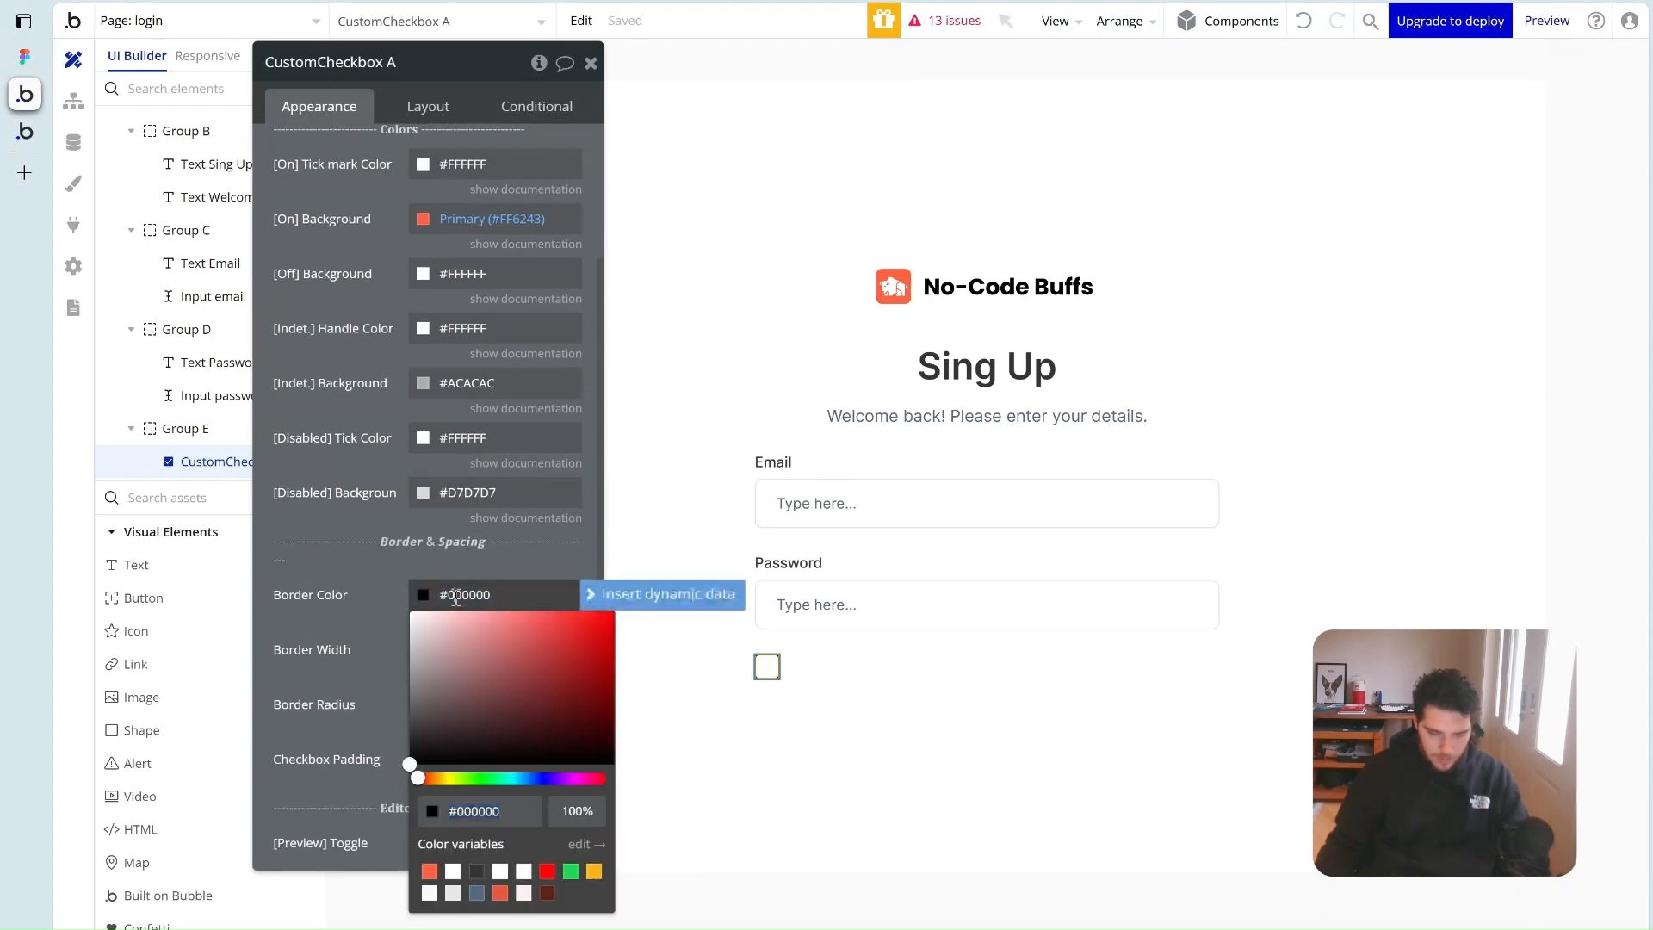
click(458, 896)
click(860, 728)
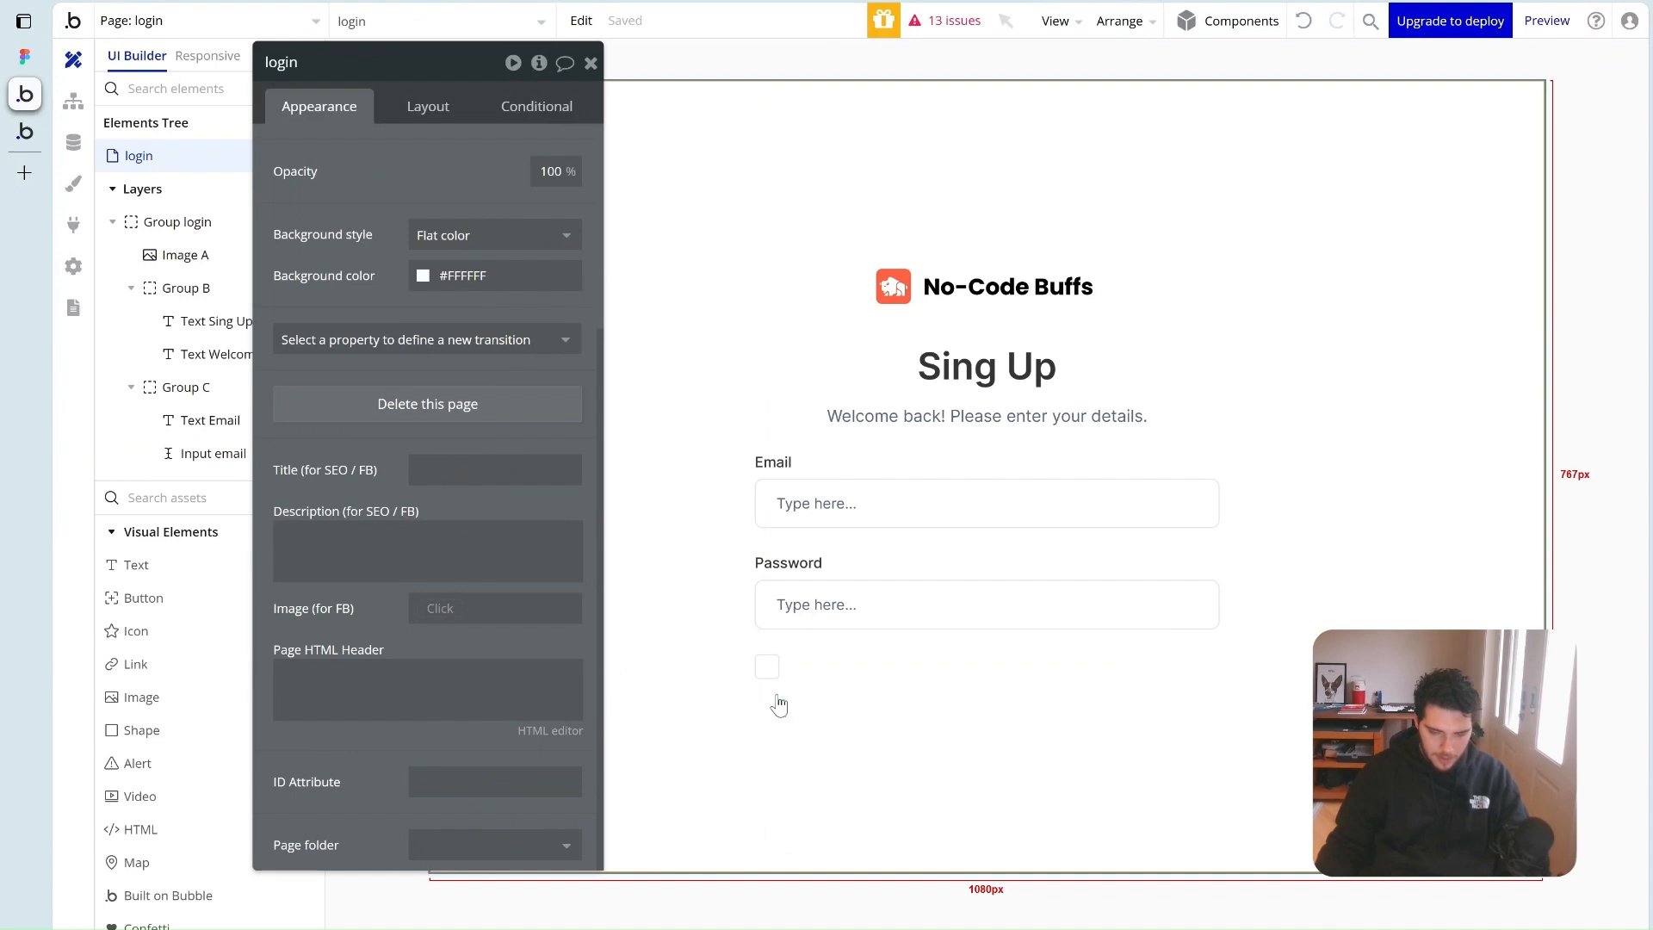
Size the checkbox 20×20 px and add a text element inside Group E
click(773, 680)
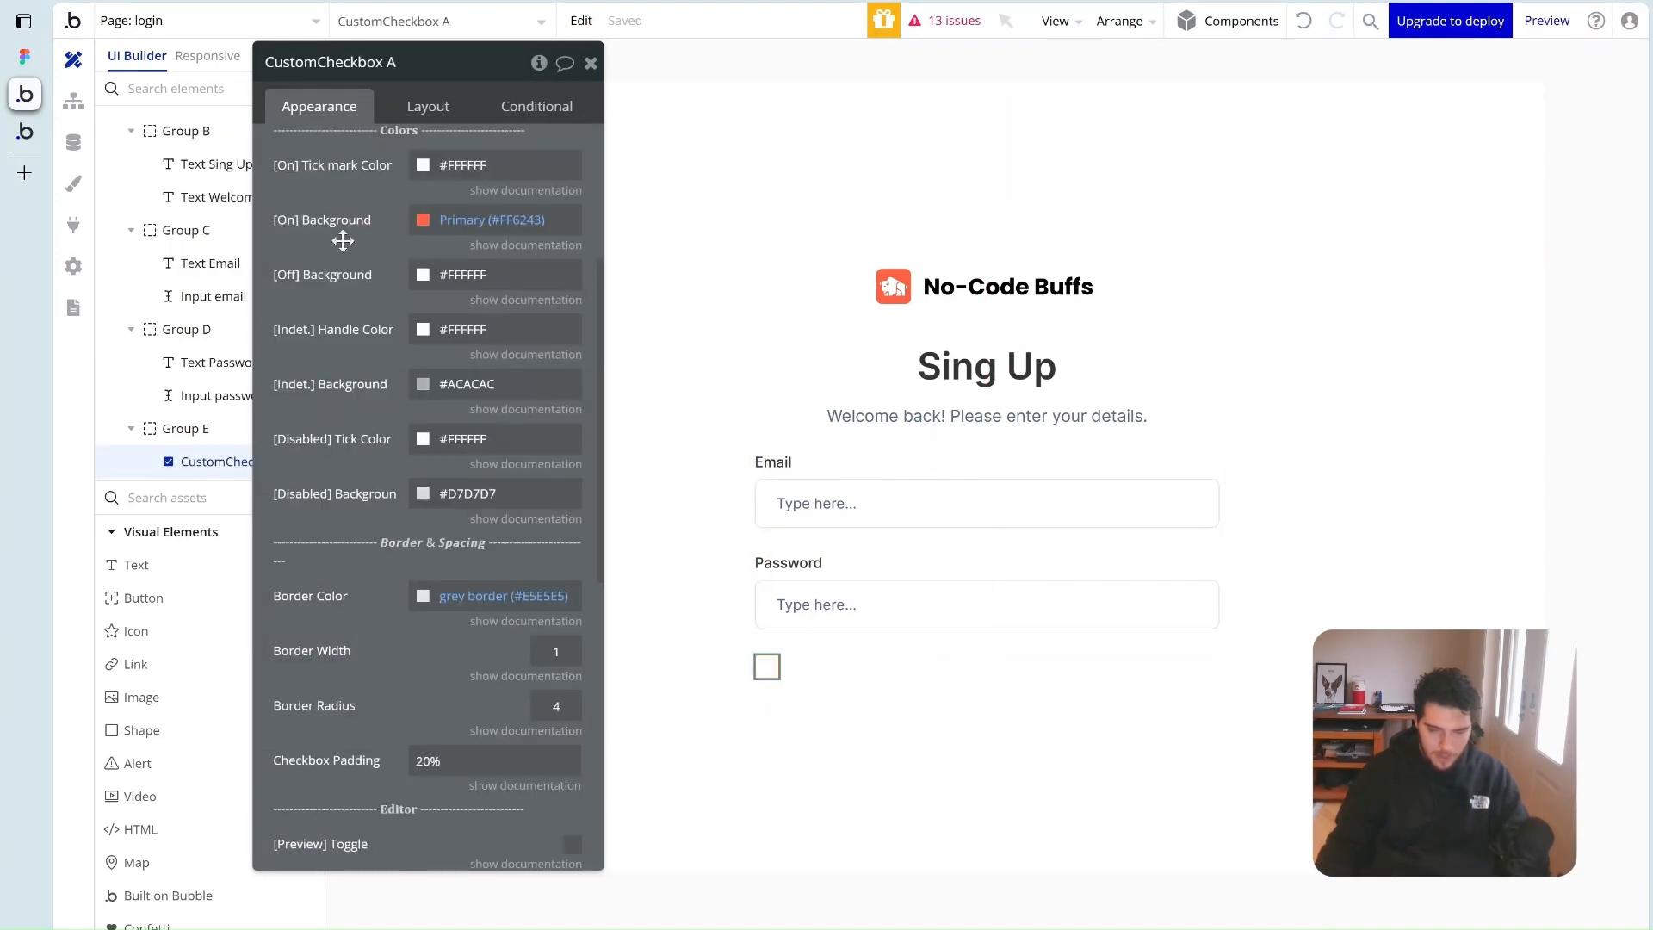
click(426, 108)
text(20)
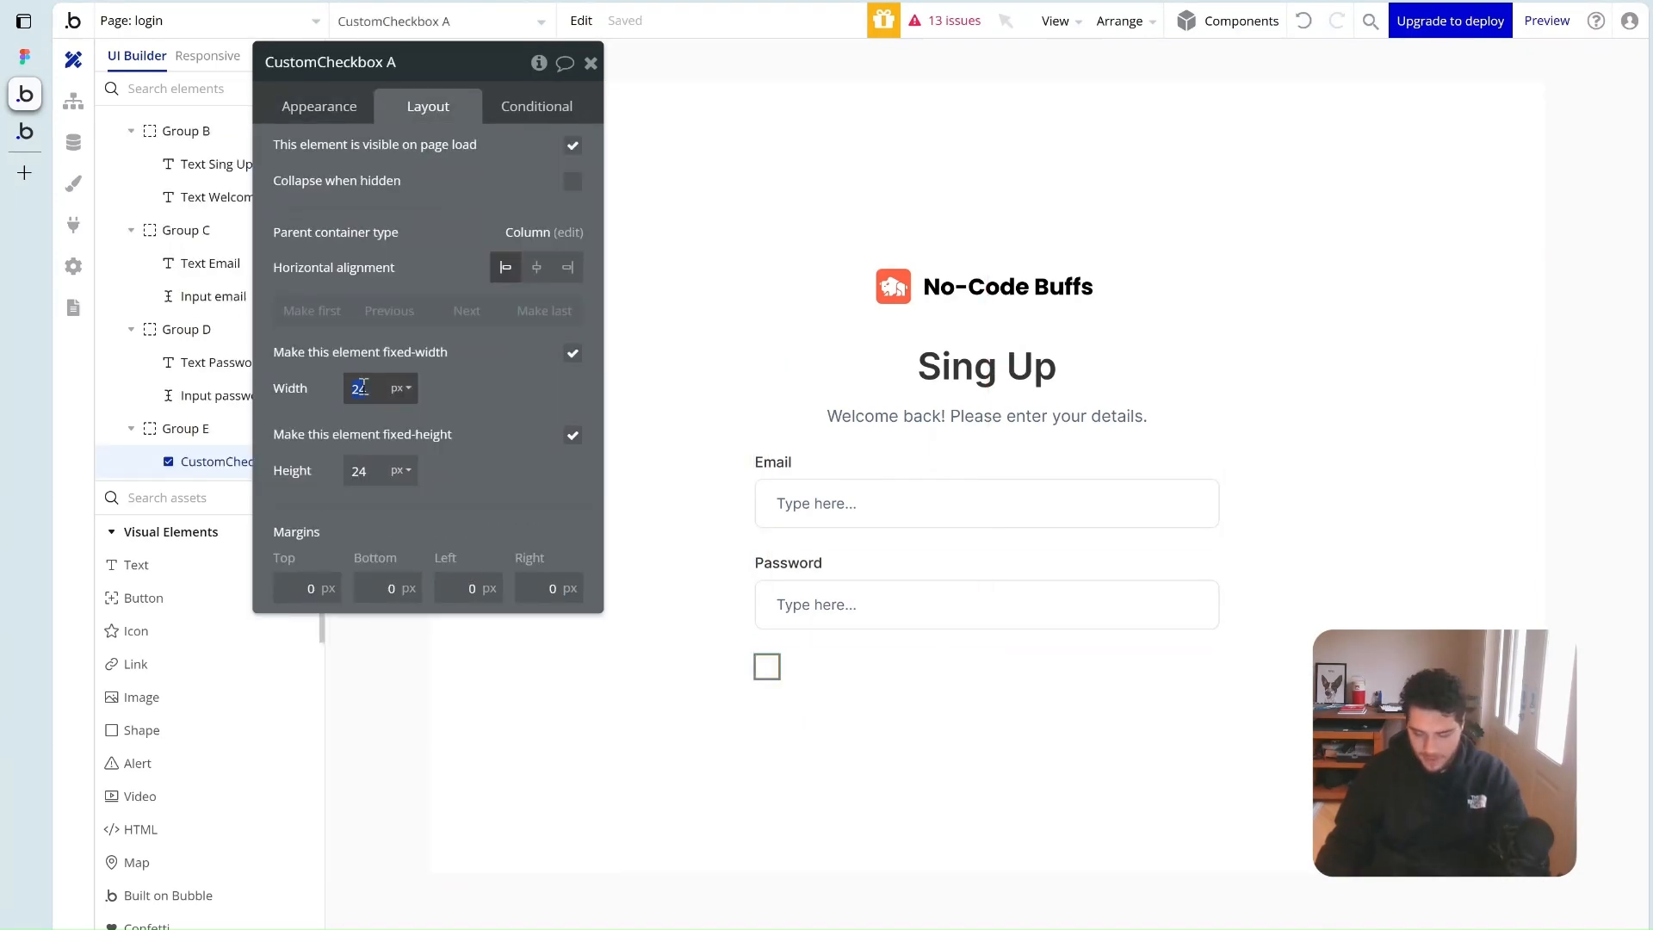
key(Tab)
text(2)
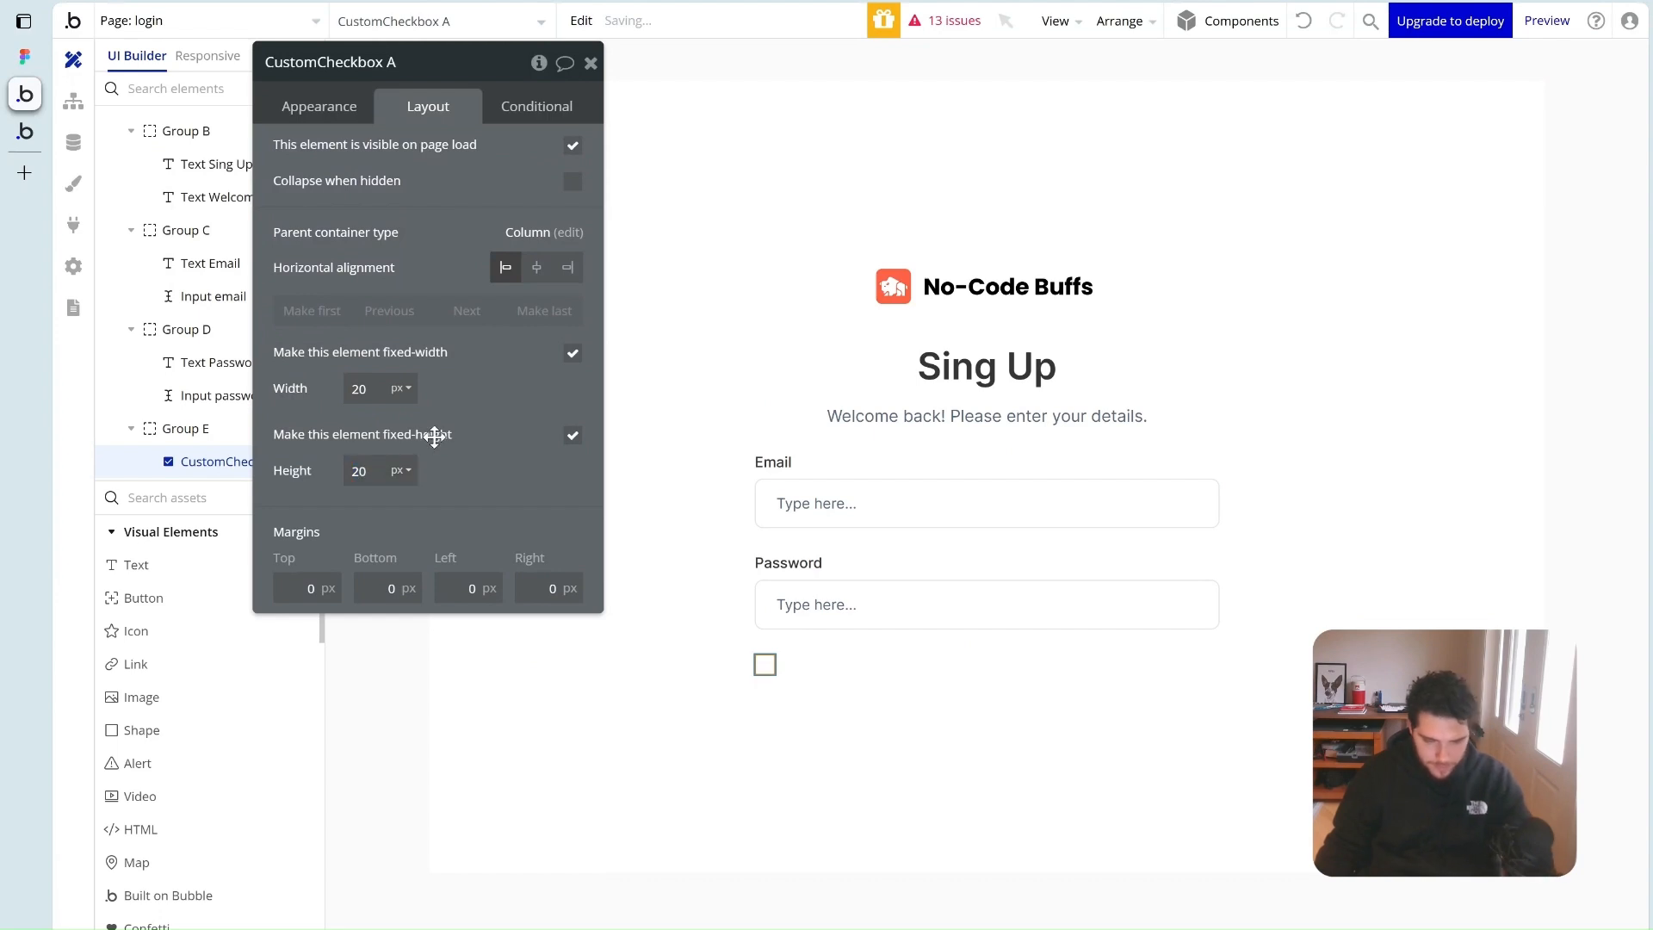
click(934, 680)
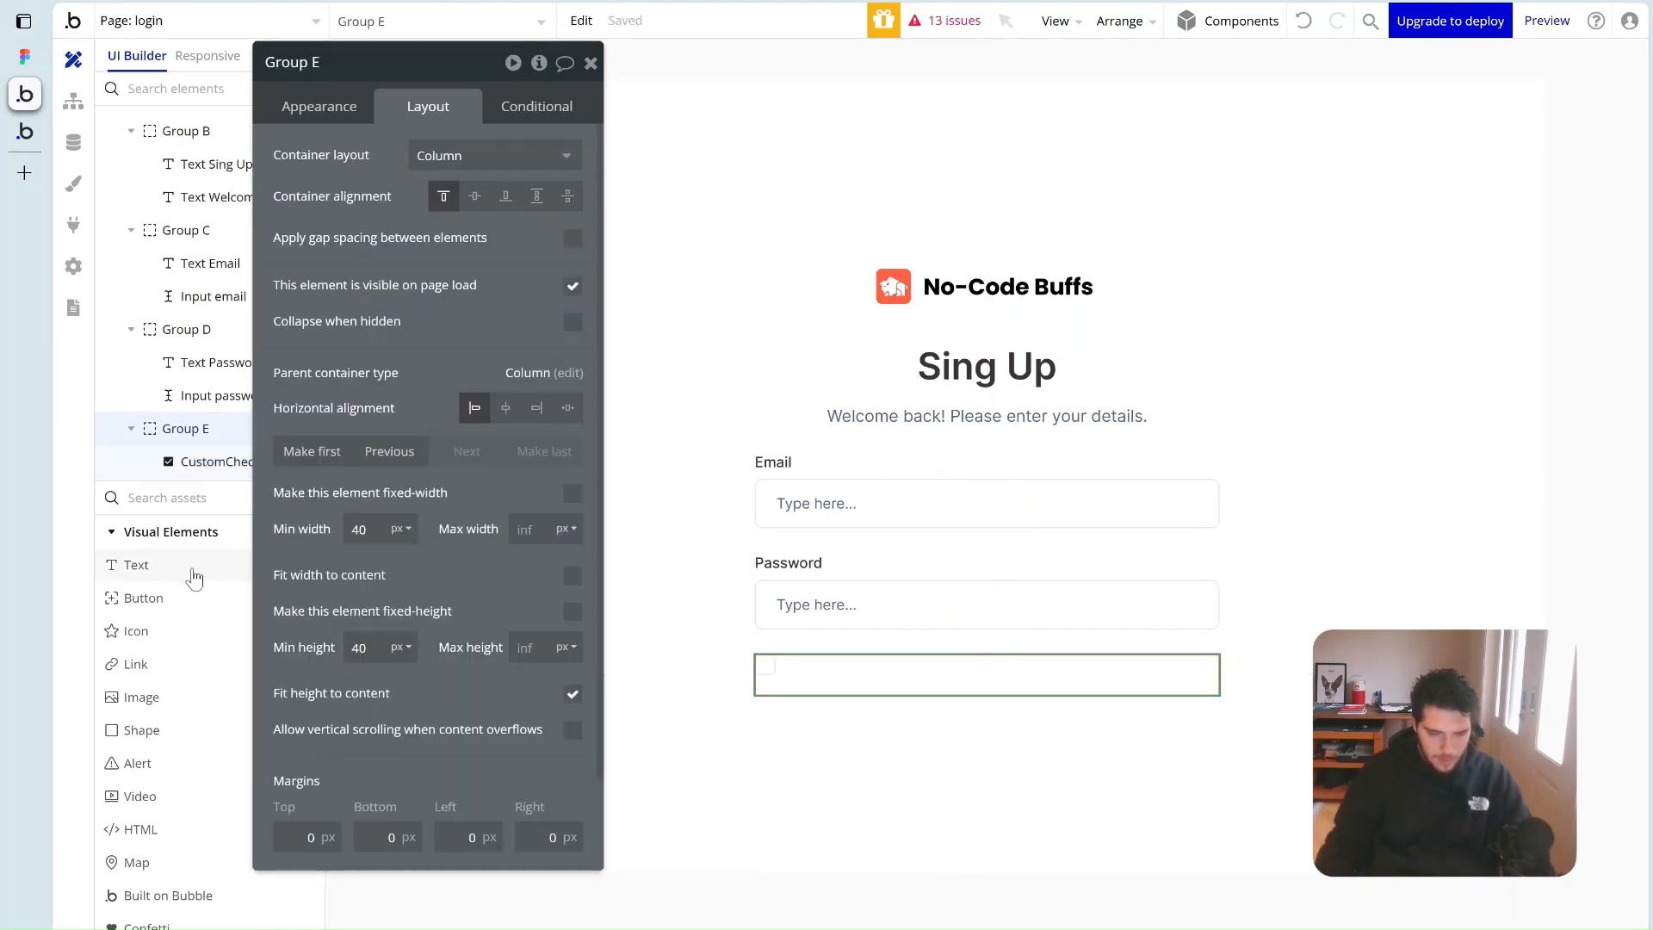
drag(138, 564, 882, 685)
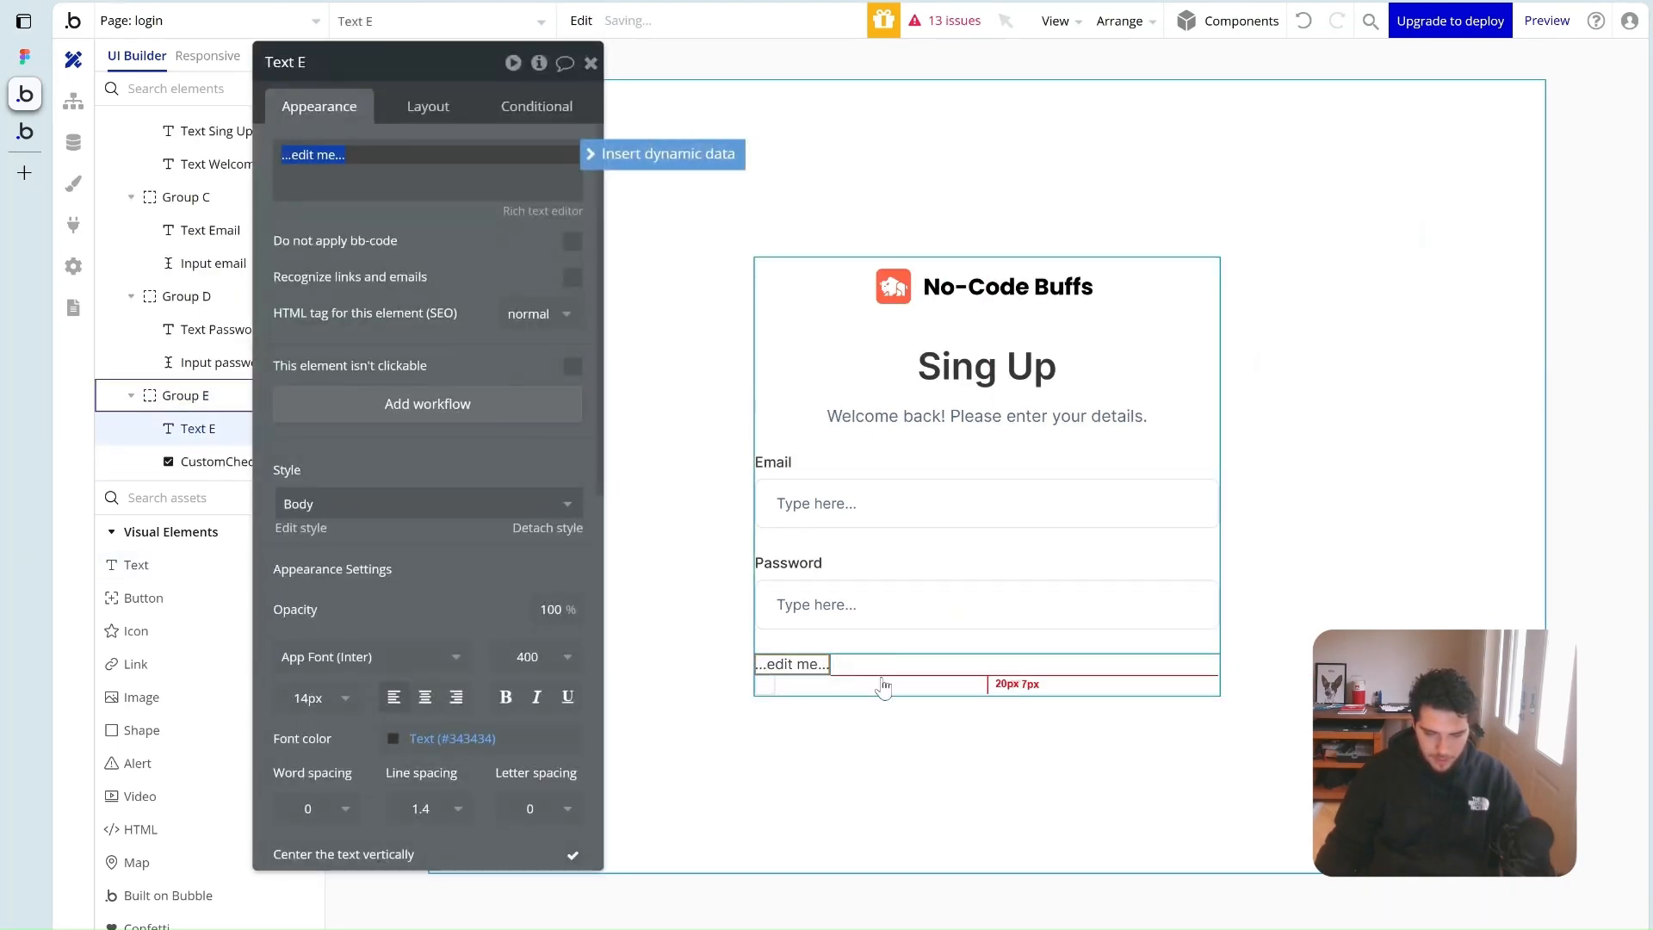
Label the text 'Remember account' and wrap it with the checkbox in a new container, Group F
text(Remember acco)
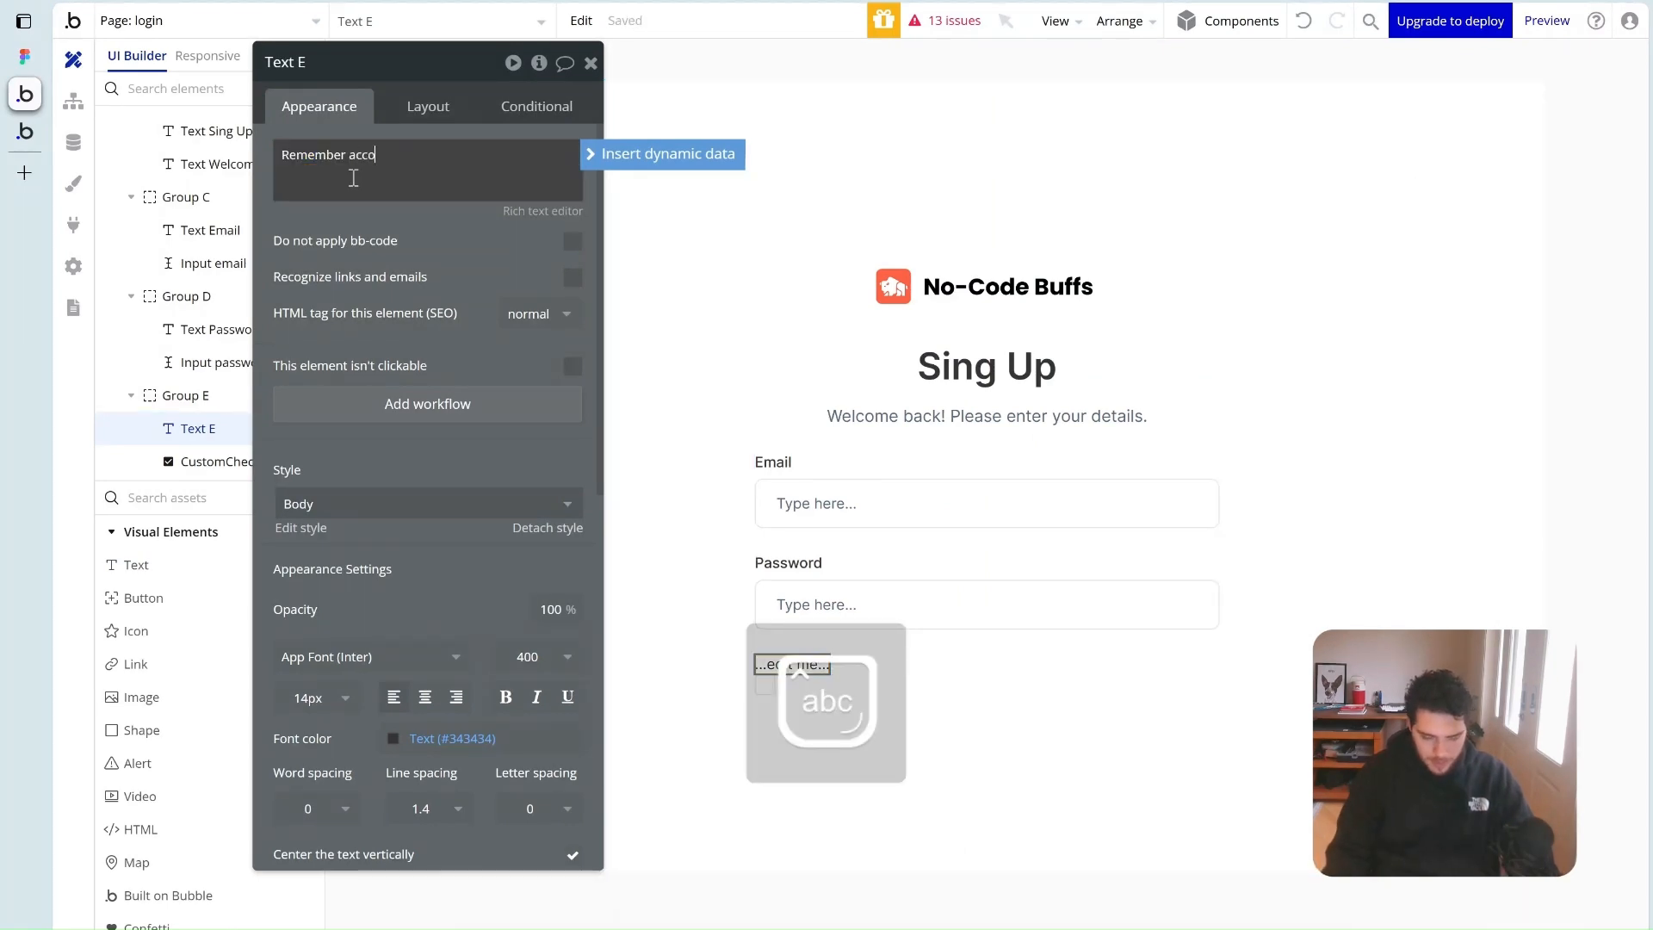
text(unt)
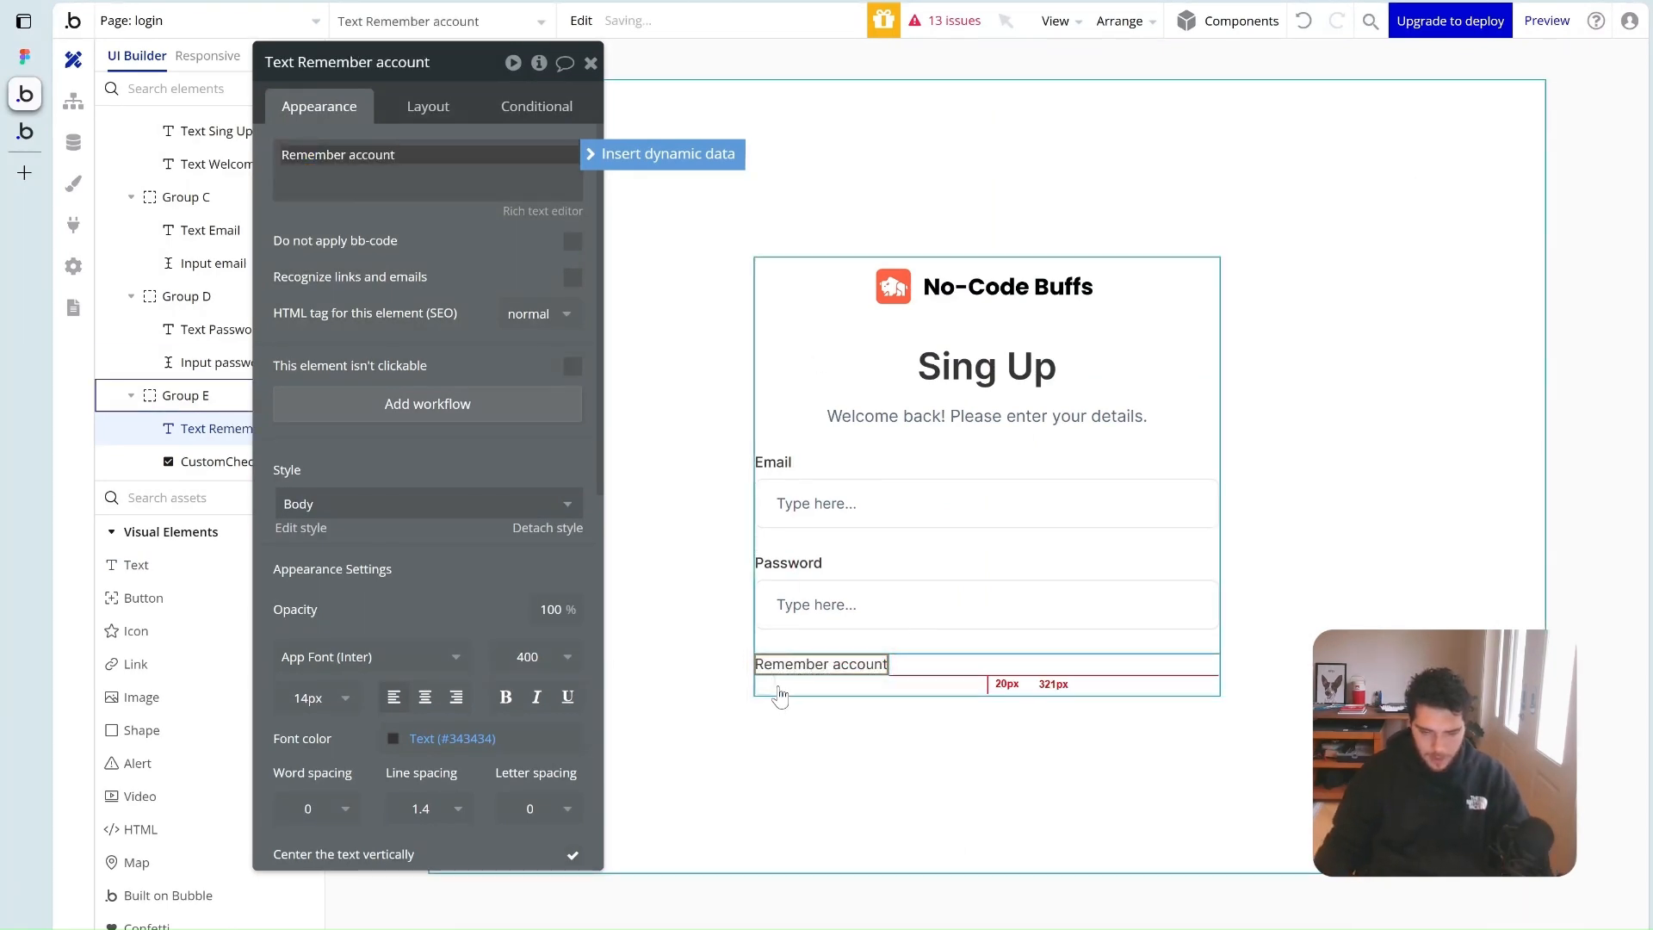
shift+click(774, 689)
right_click(777, 695)
mouse_move(899, 646)
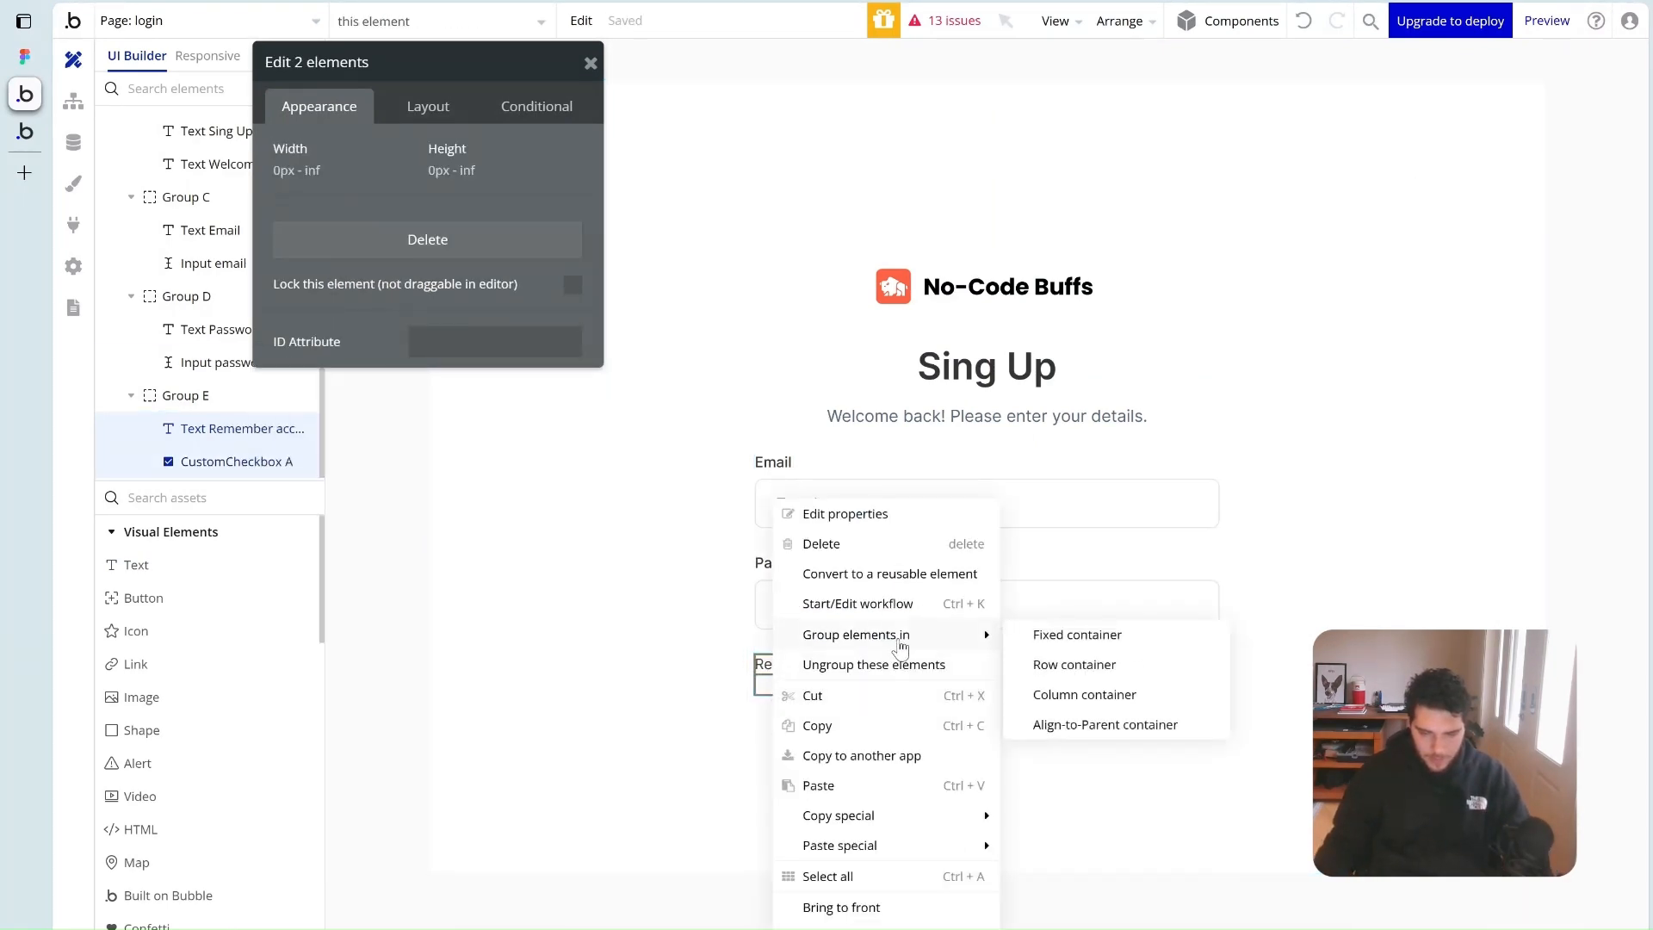
click(1124, 696)
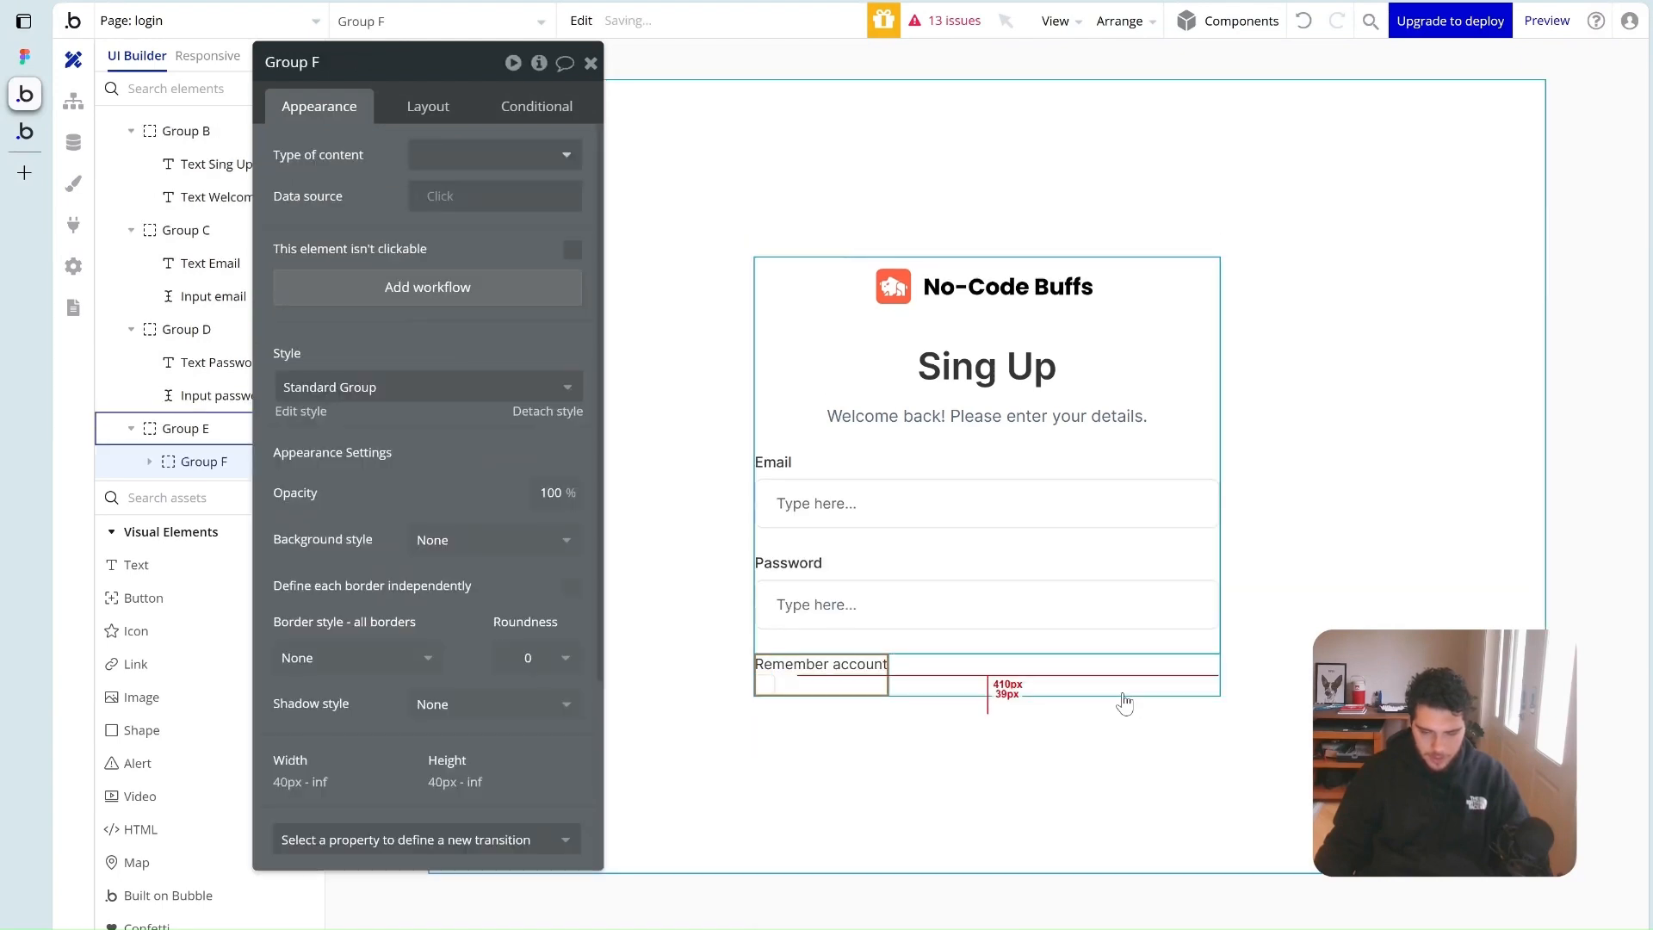
Make Group F a row layout with minimum height 0 and an 8 px gap
click(428, 107)
click(444, 155)
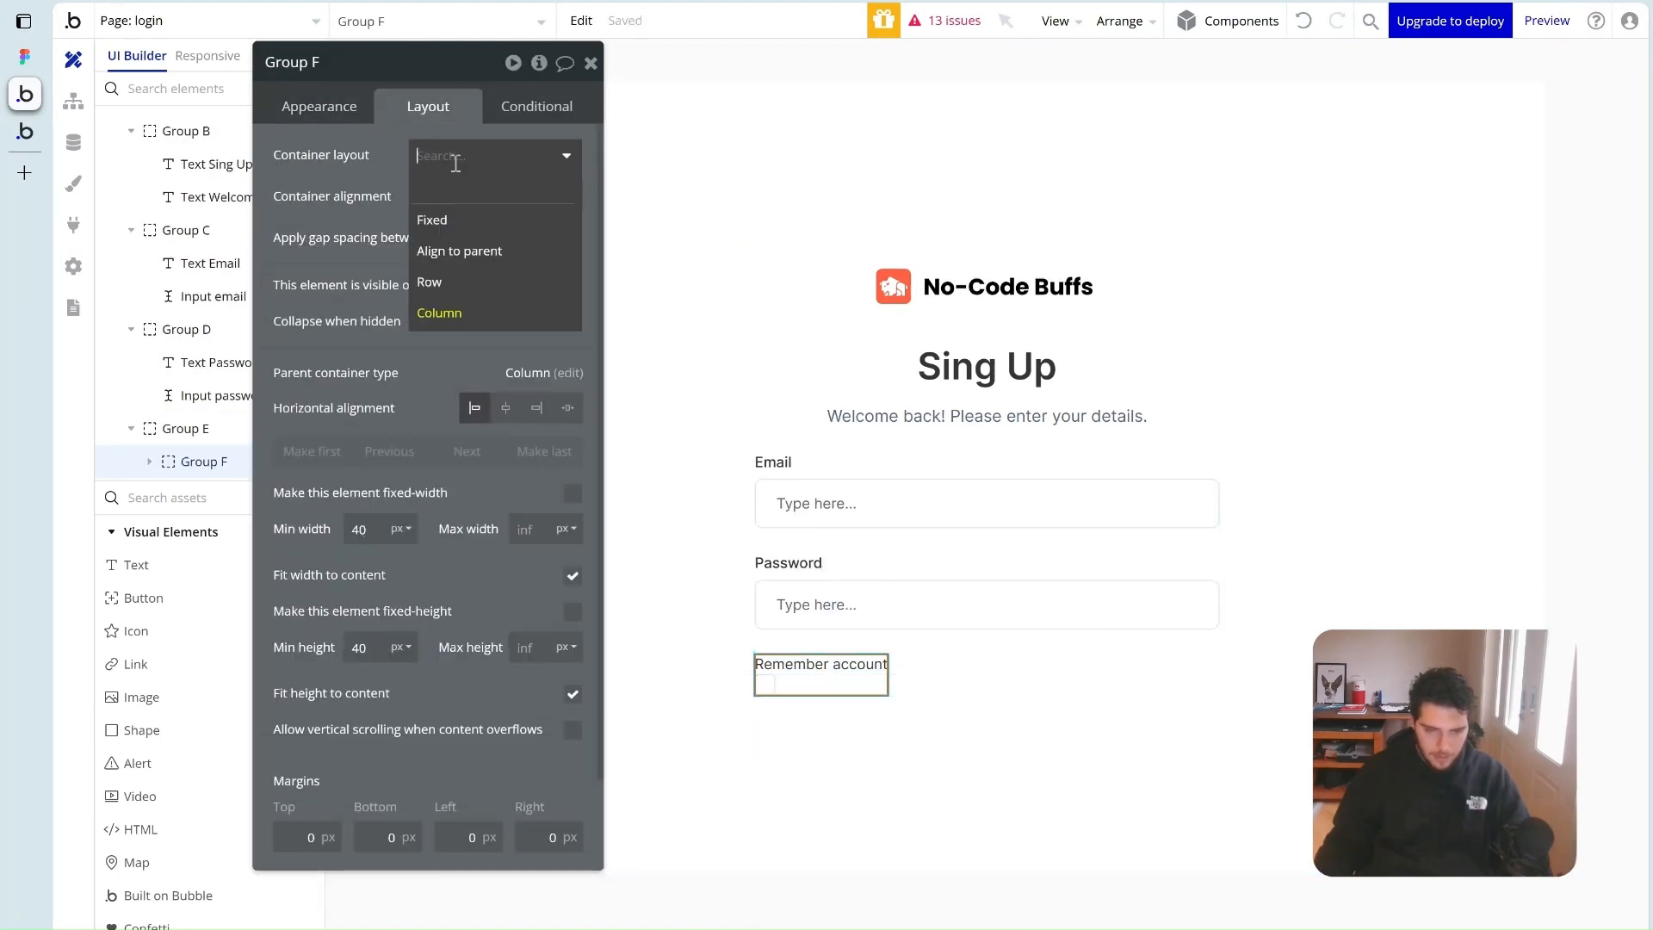
click(440, 282)
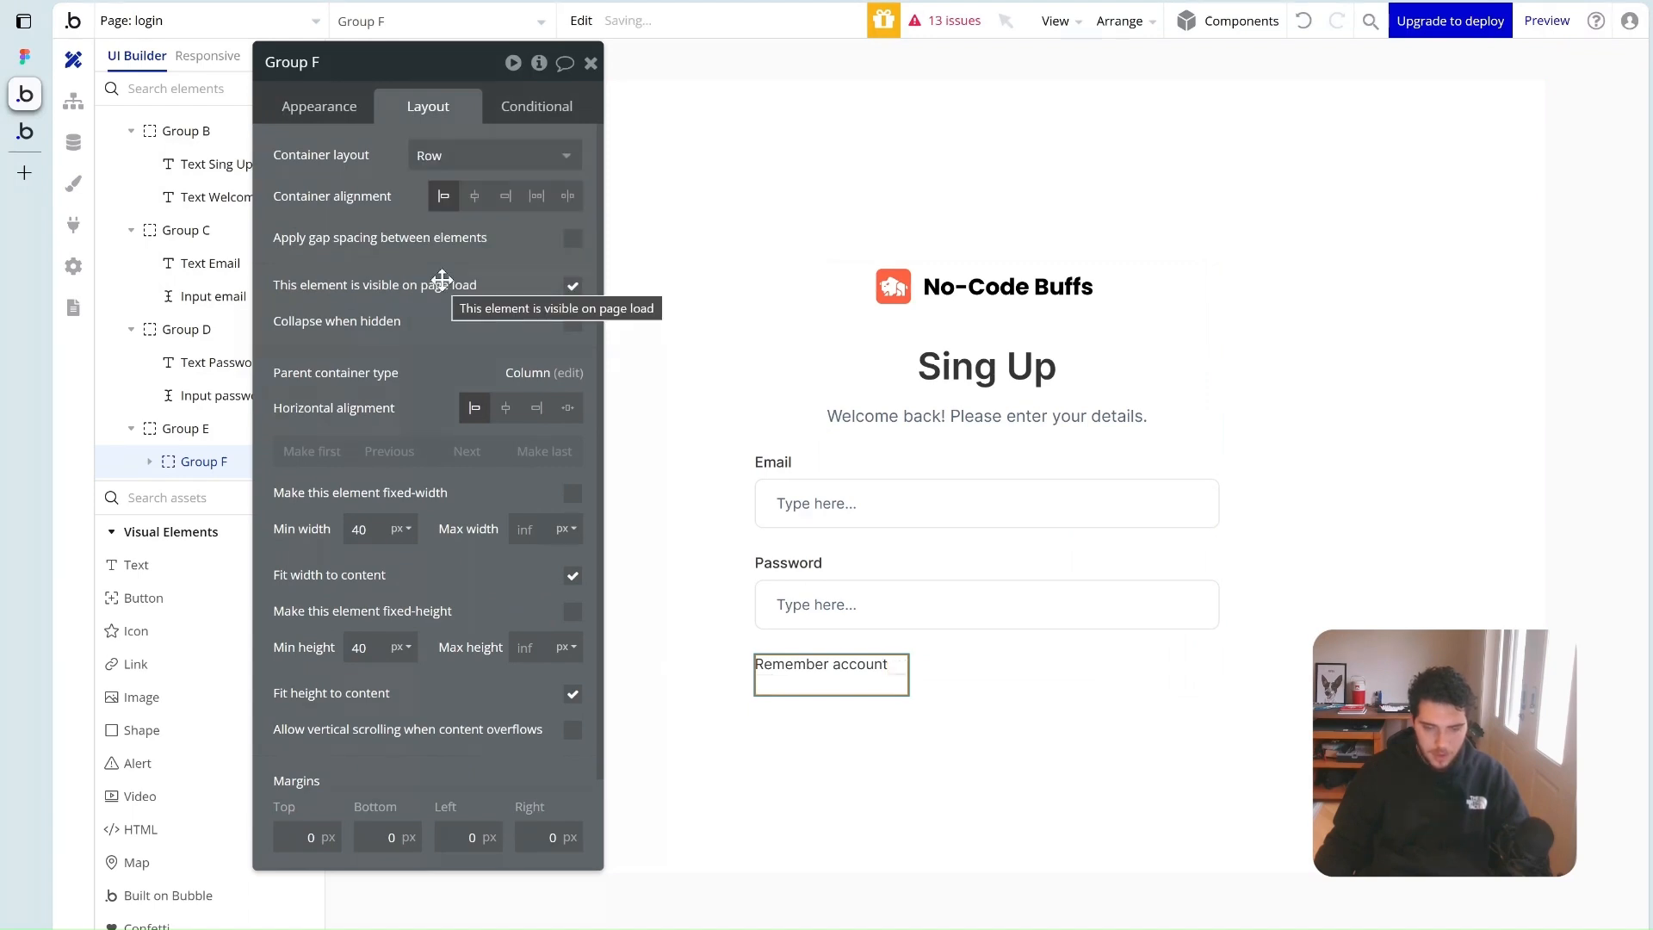
double_click(375, 648)
key(BackSpace)
text(0)
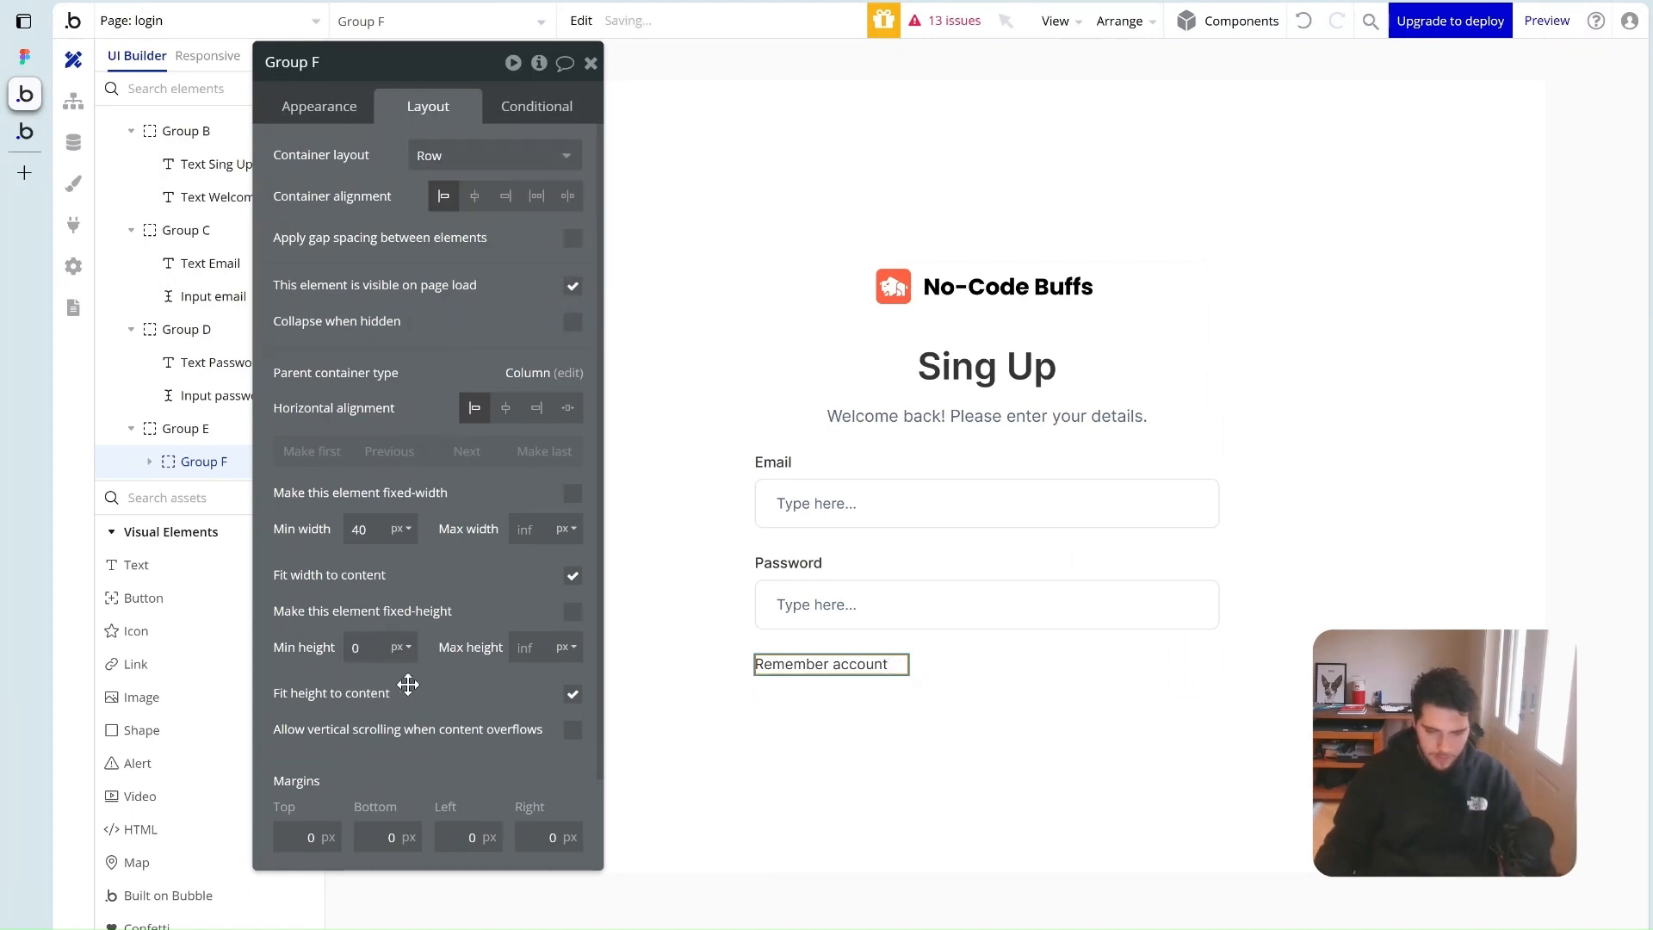
click(573, 239)
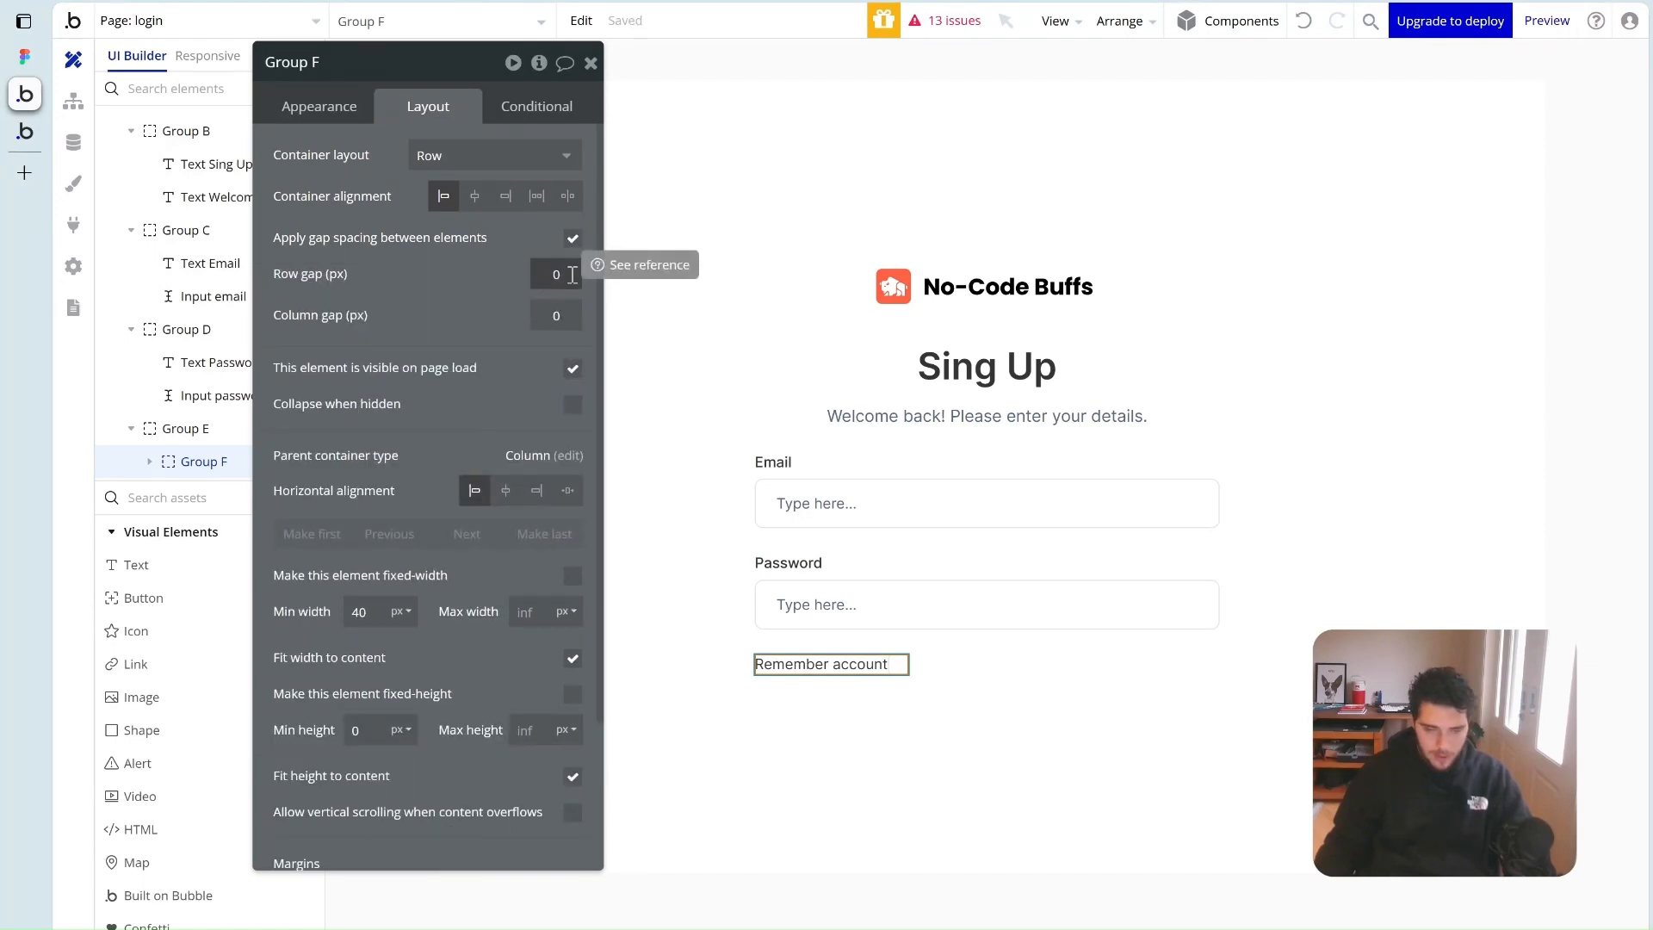
text(8)
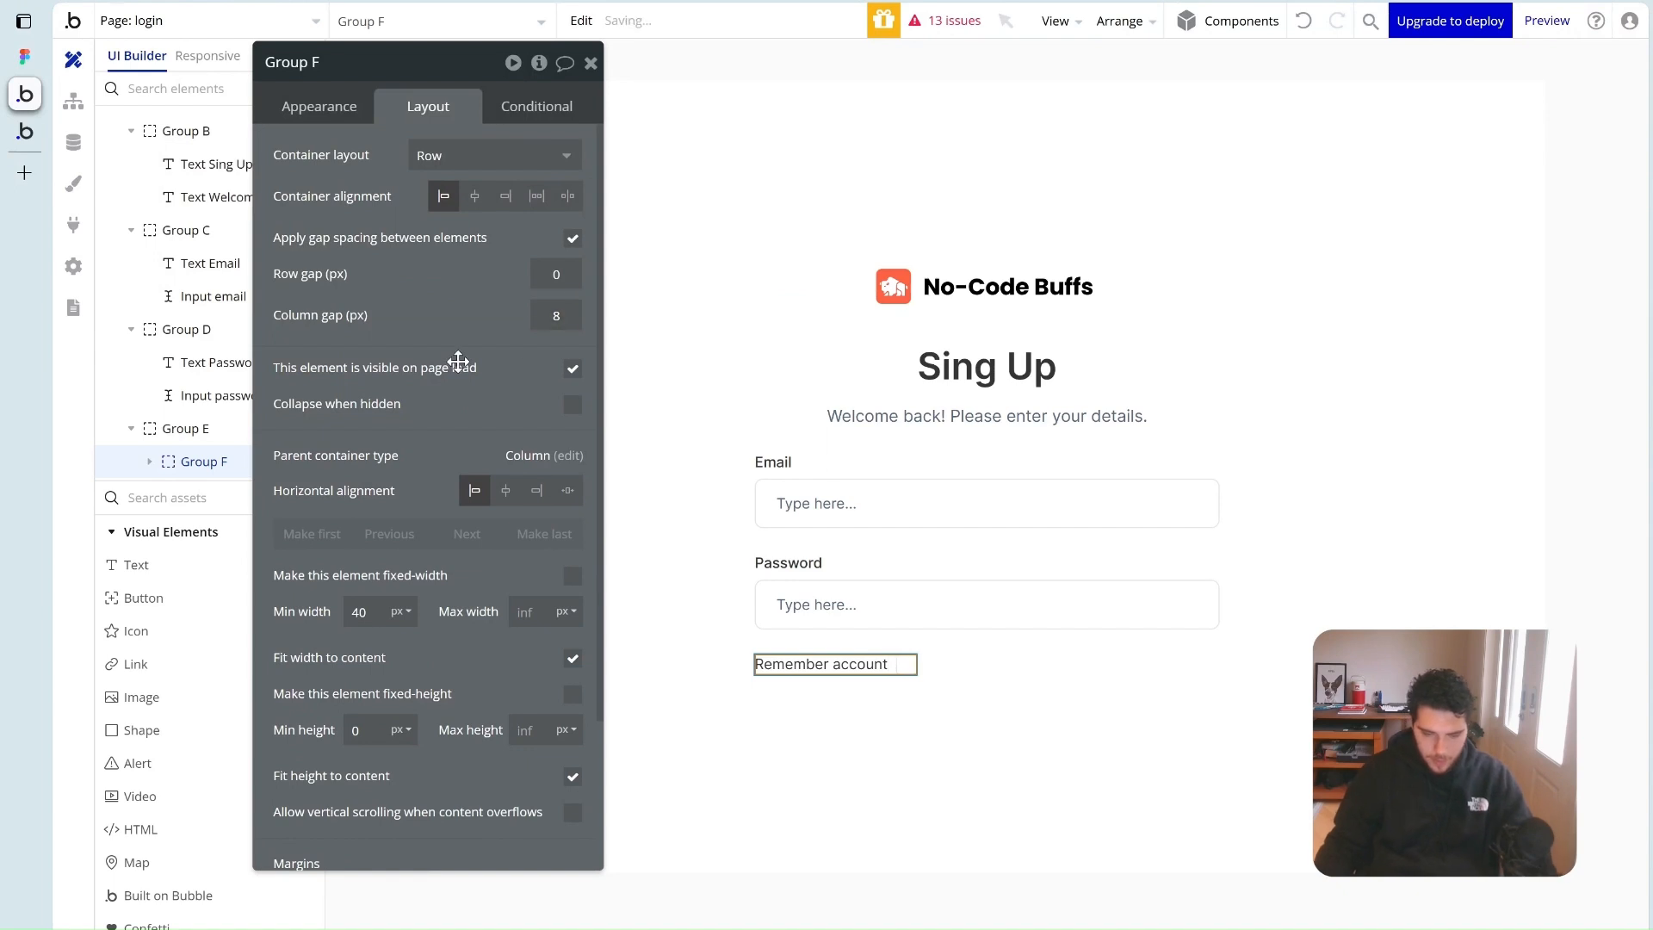
Move the checkbox before the label and add a new text element below the row
click(910, 665)
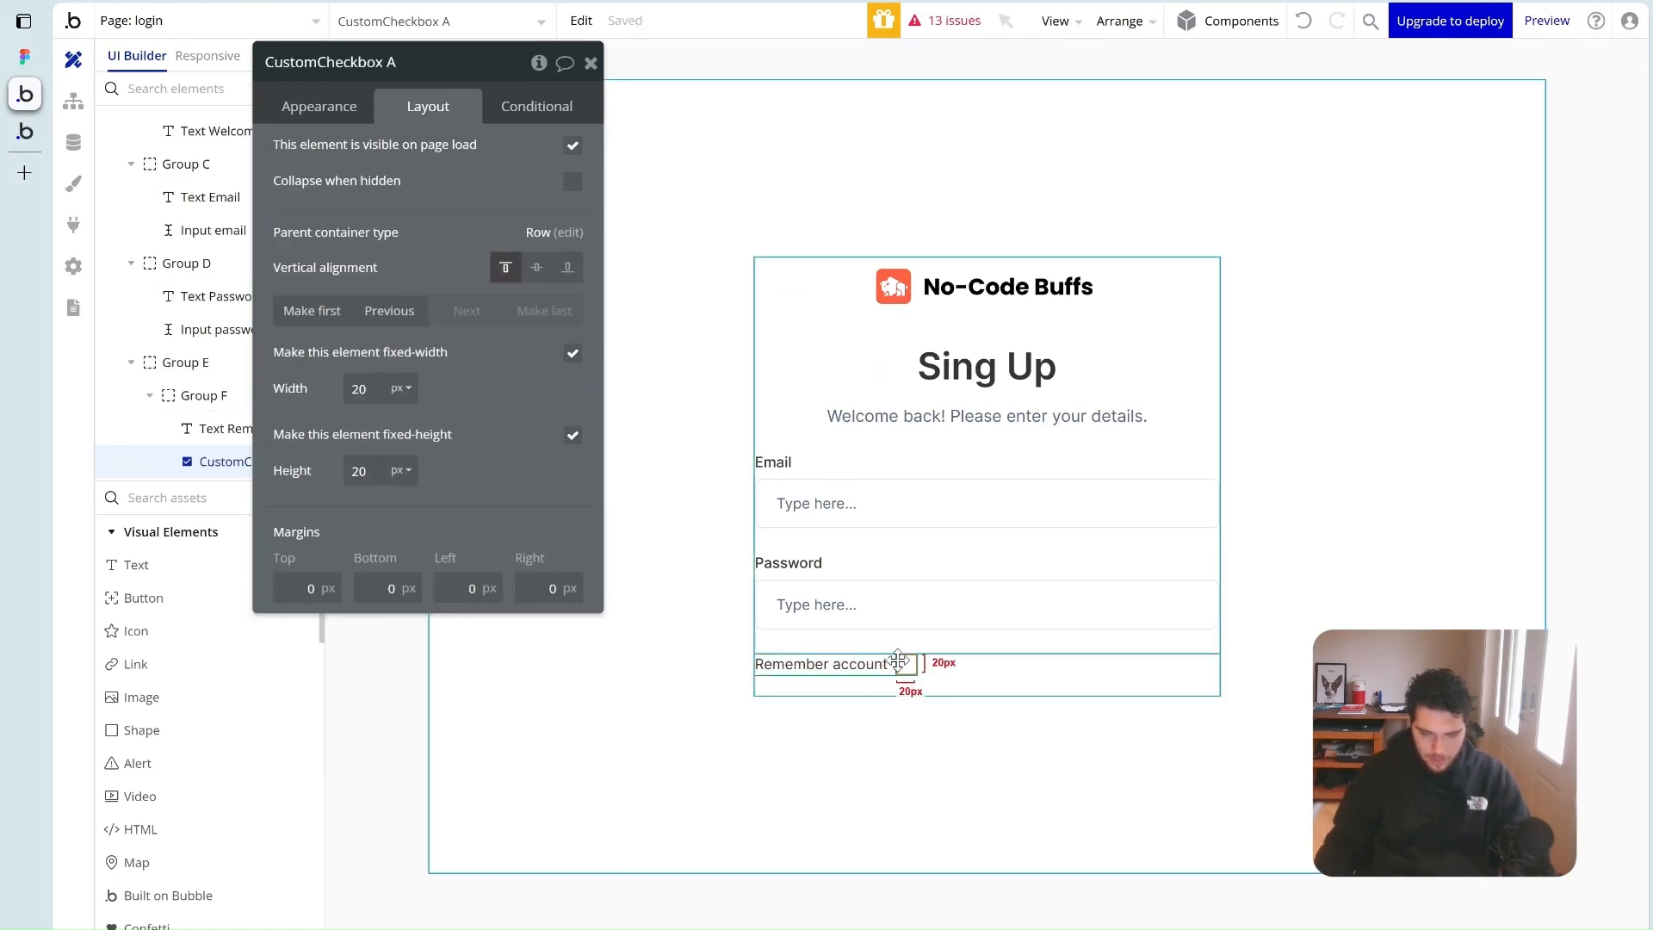
click(389, 310)
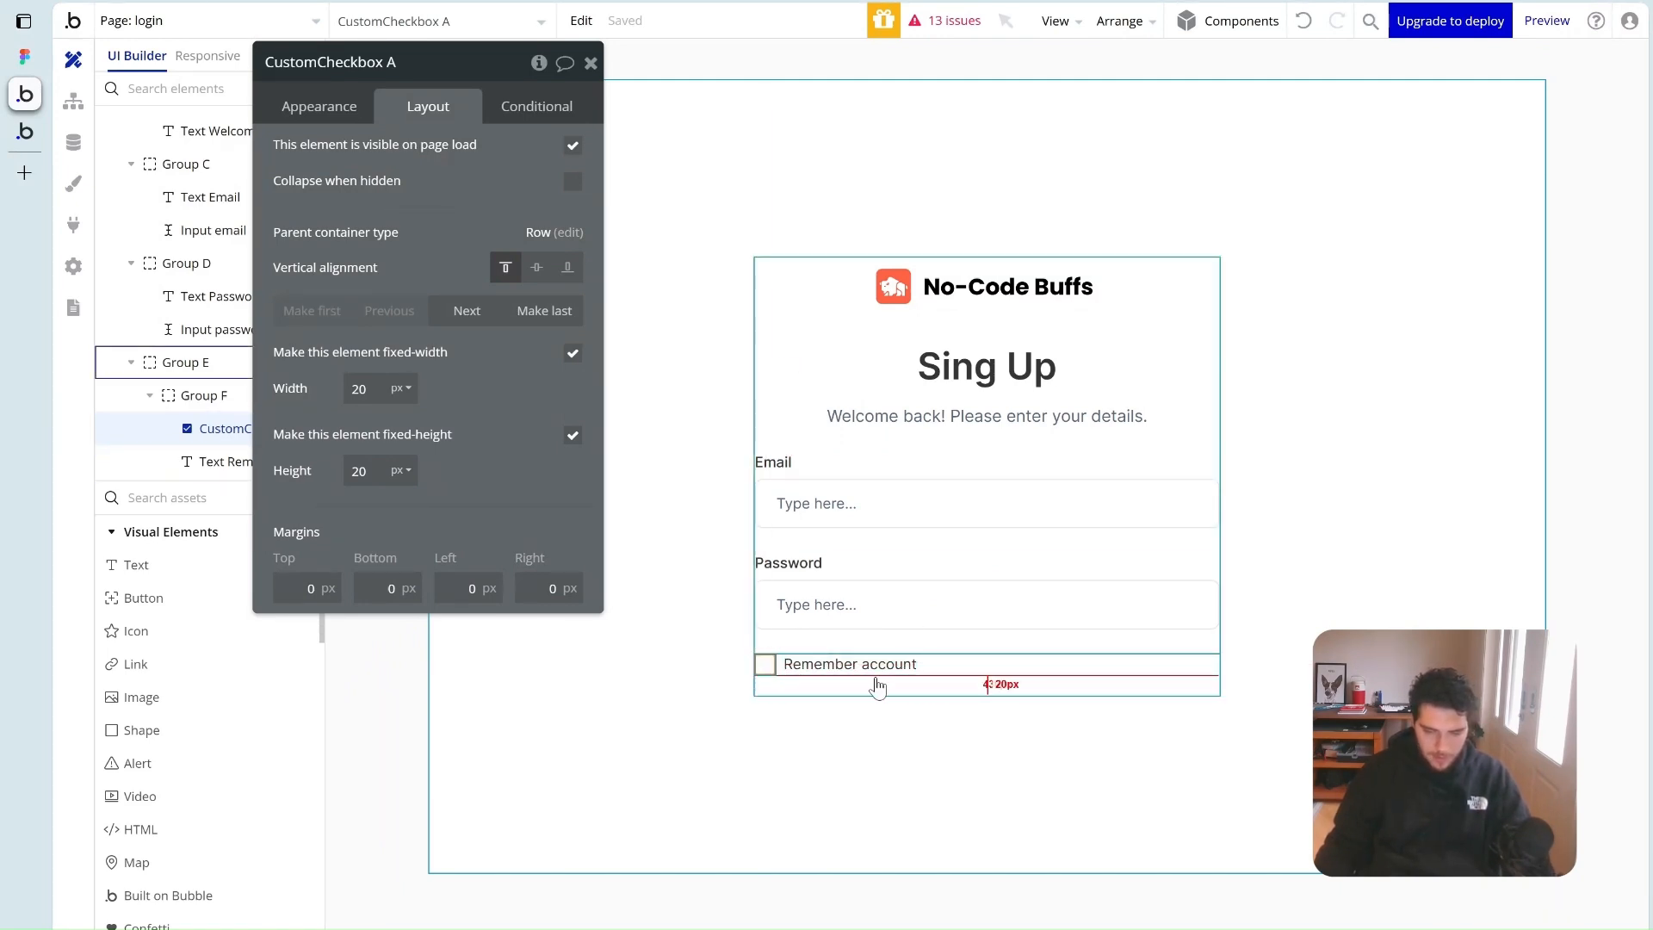
drag(135, 564, 1024, 686)
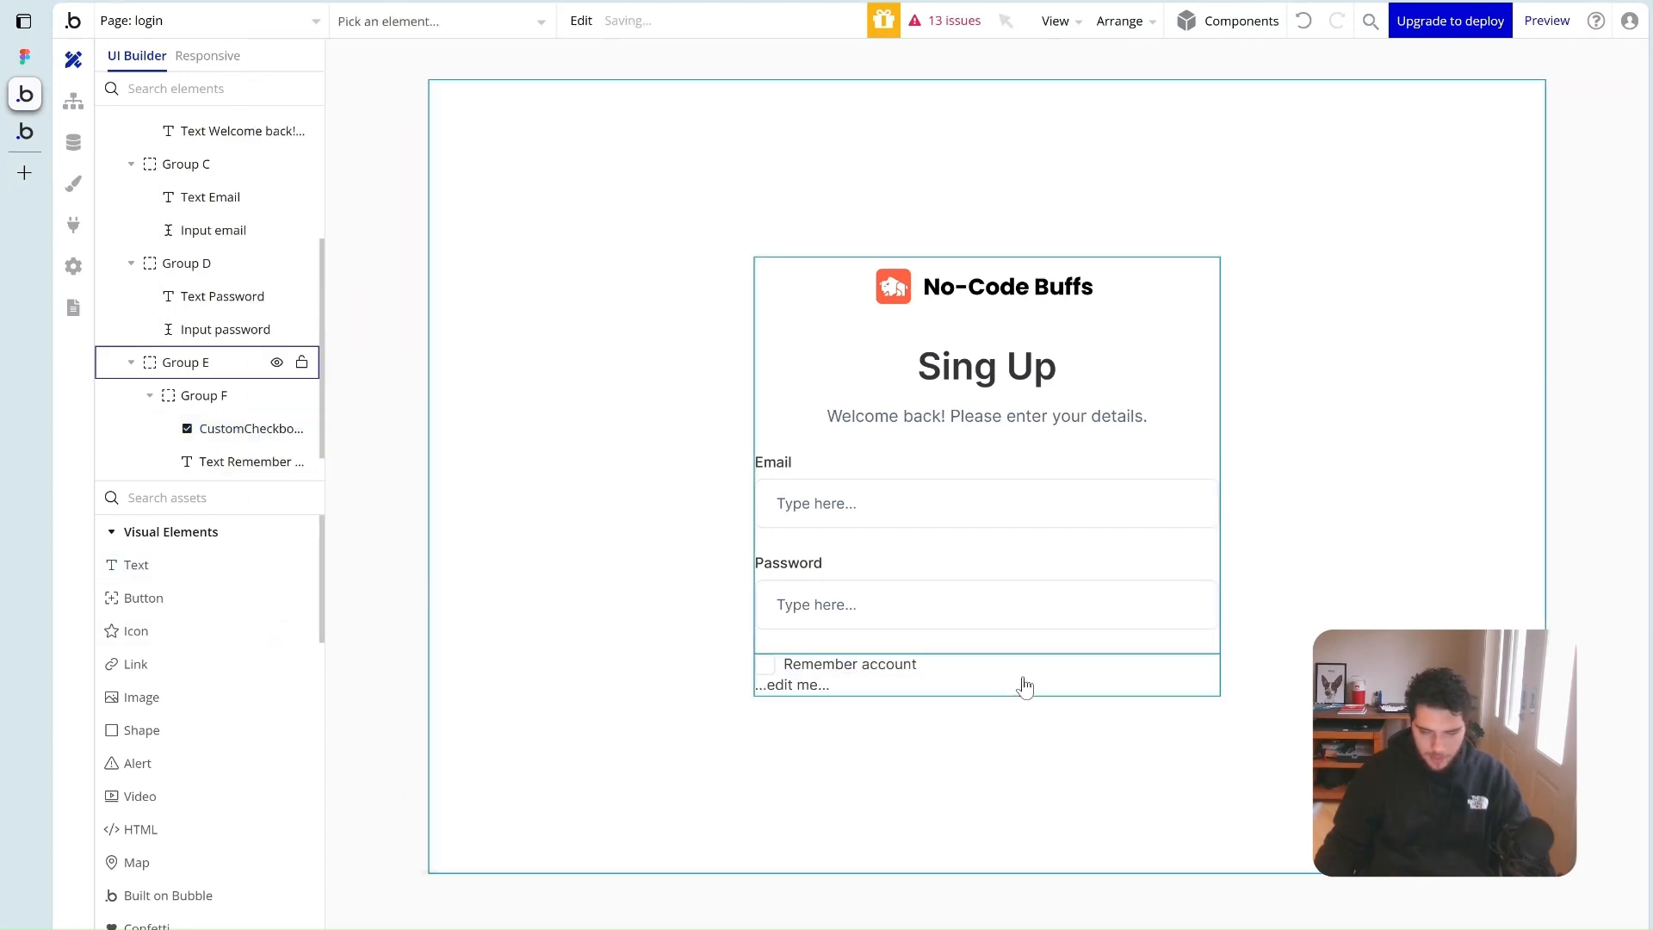
Lay out Group E as a single row with its items pushed to opposite ends
click(1004, 674)
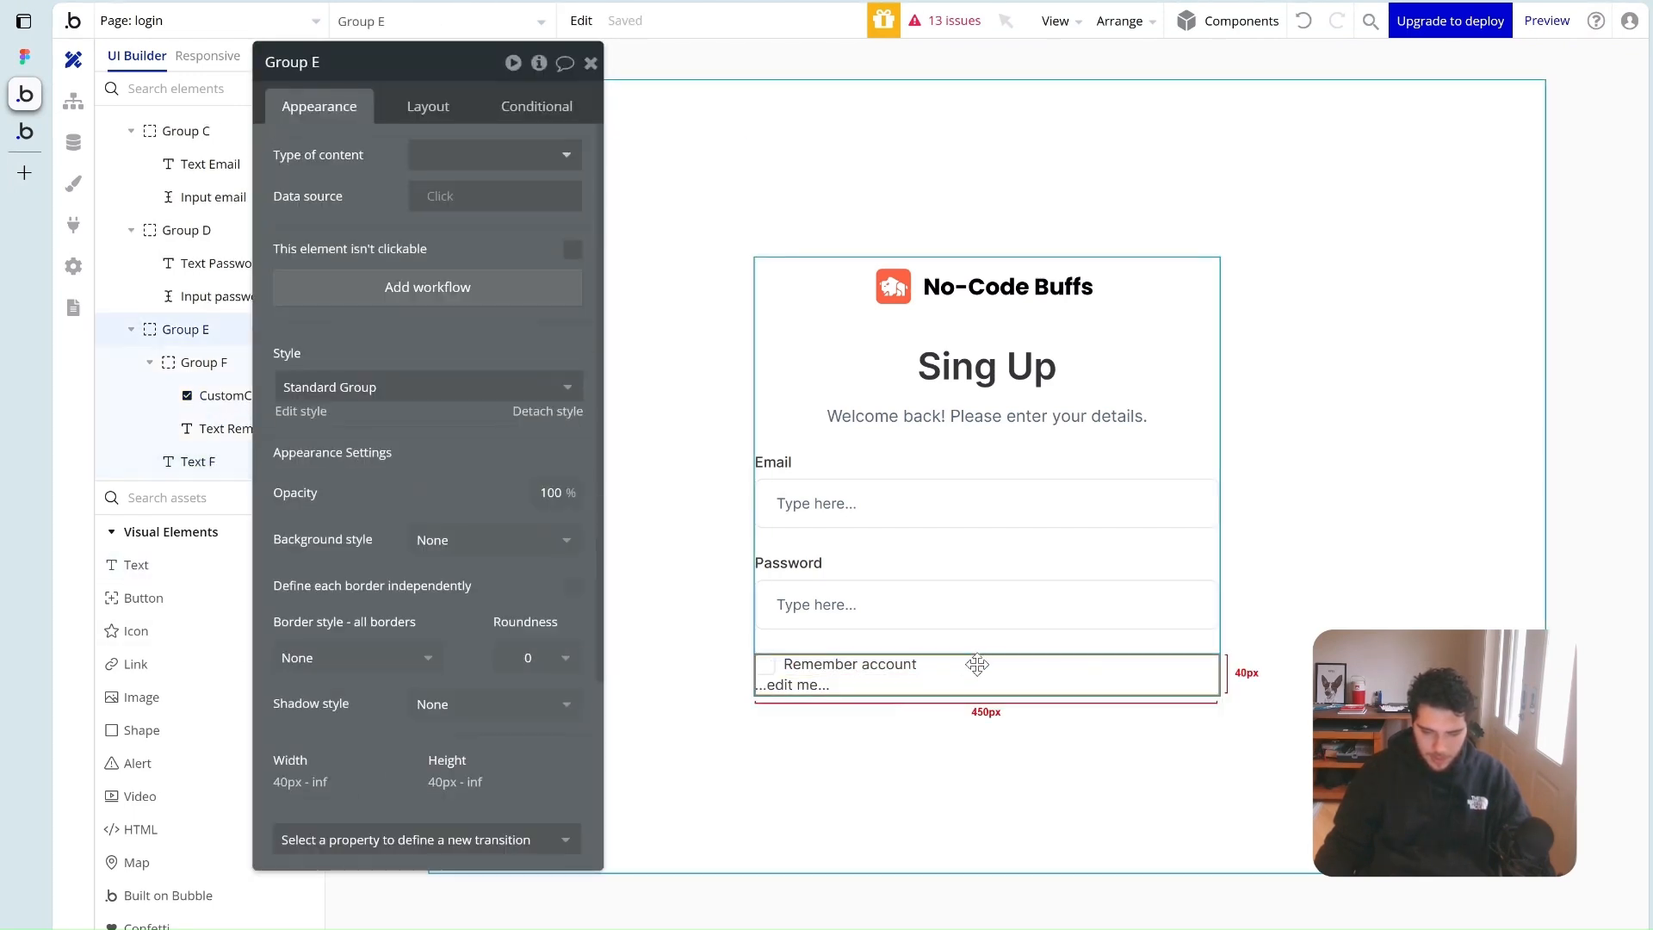
click(427, 105)
click(463, 158)
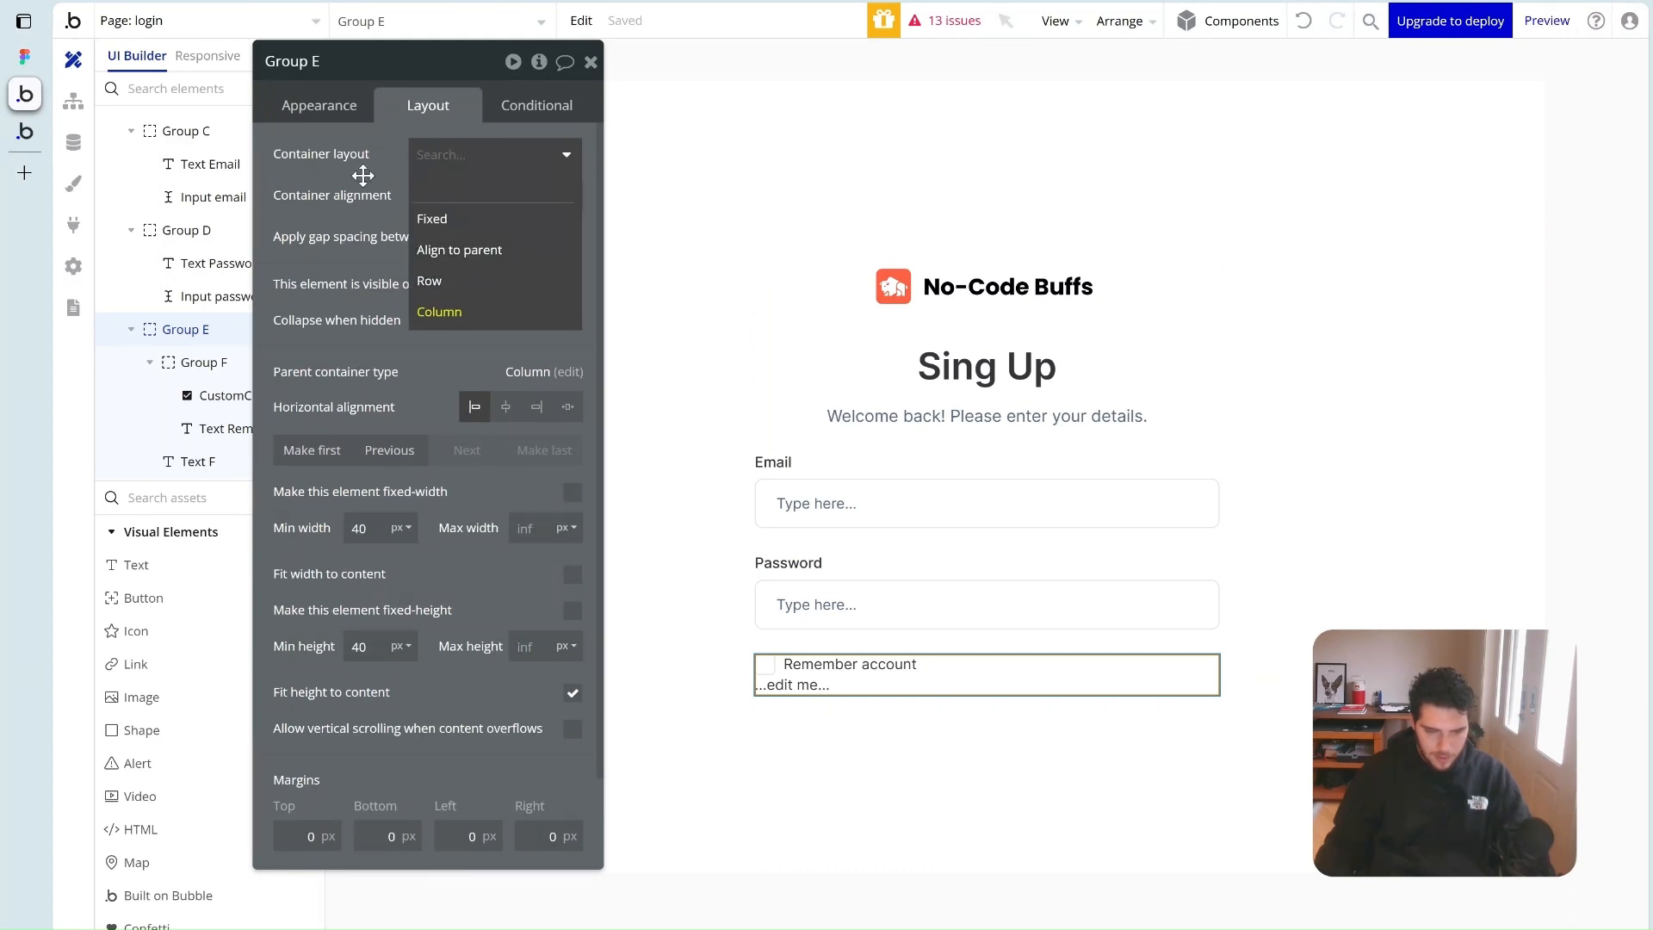
click(461, 281)
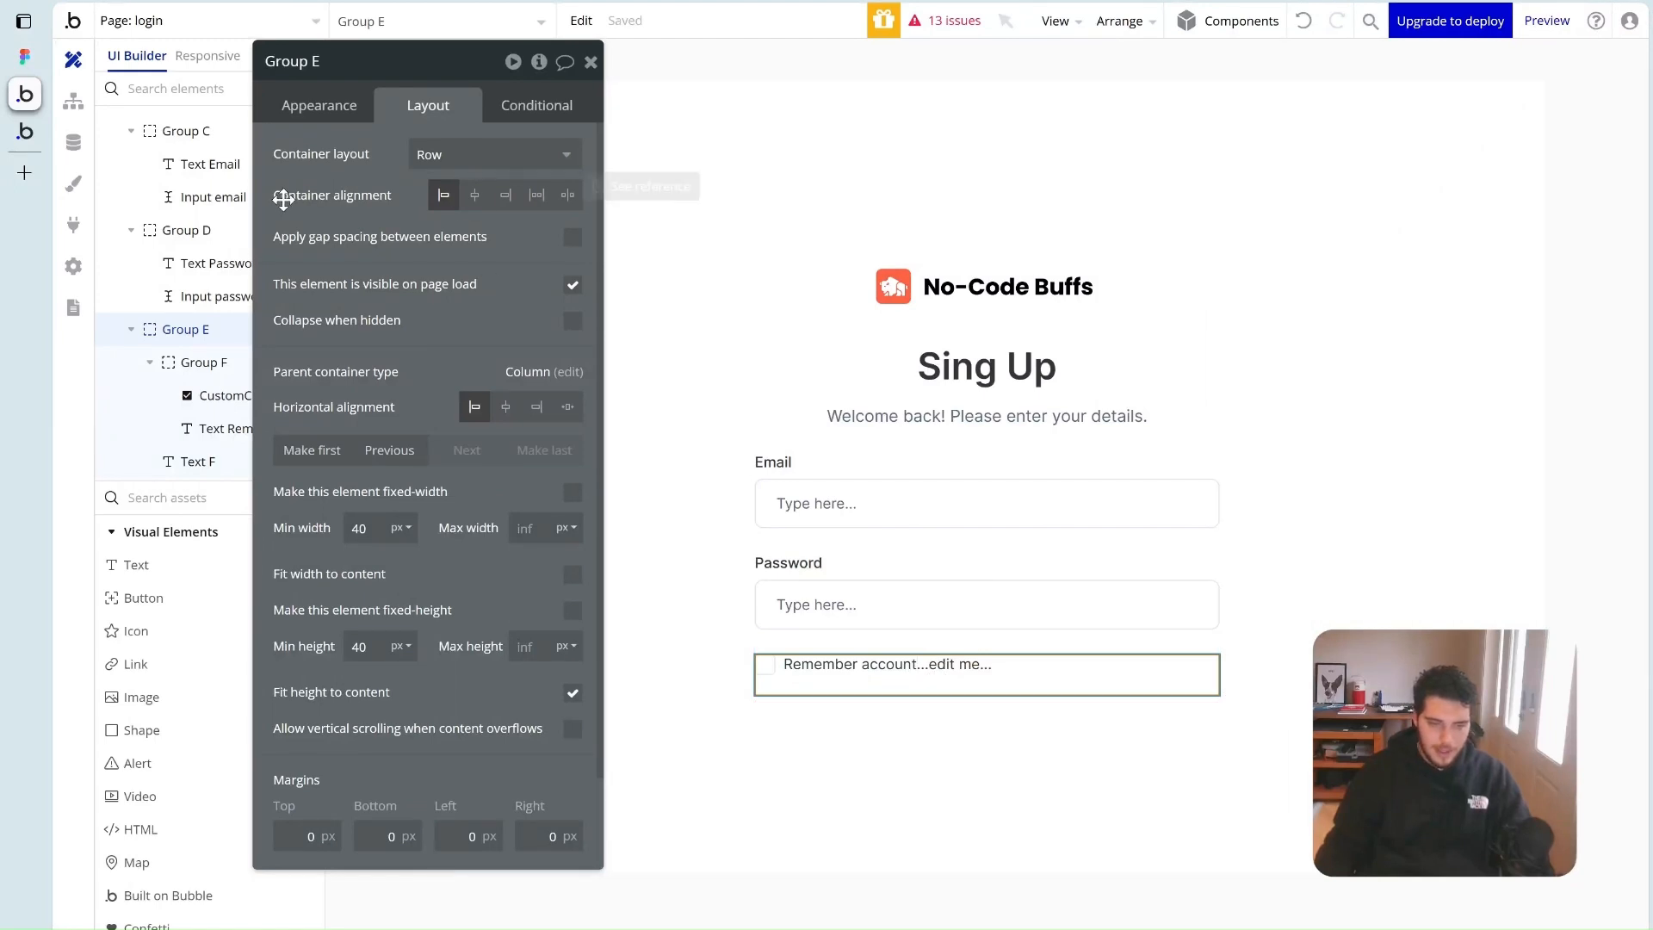
click(568, 198)
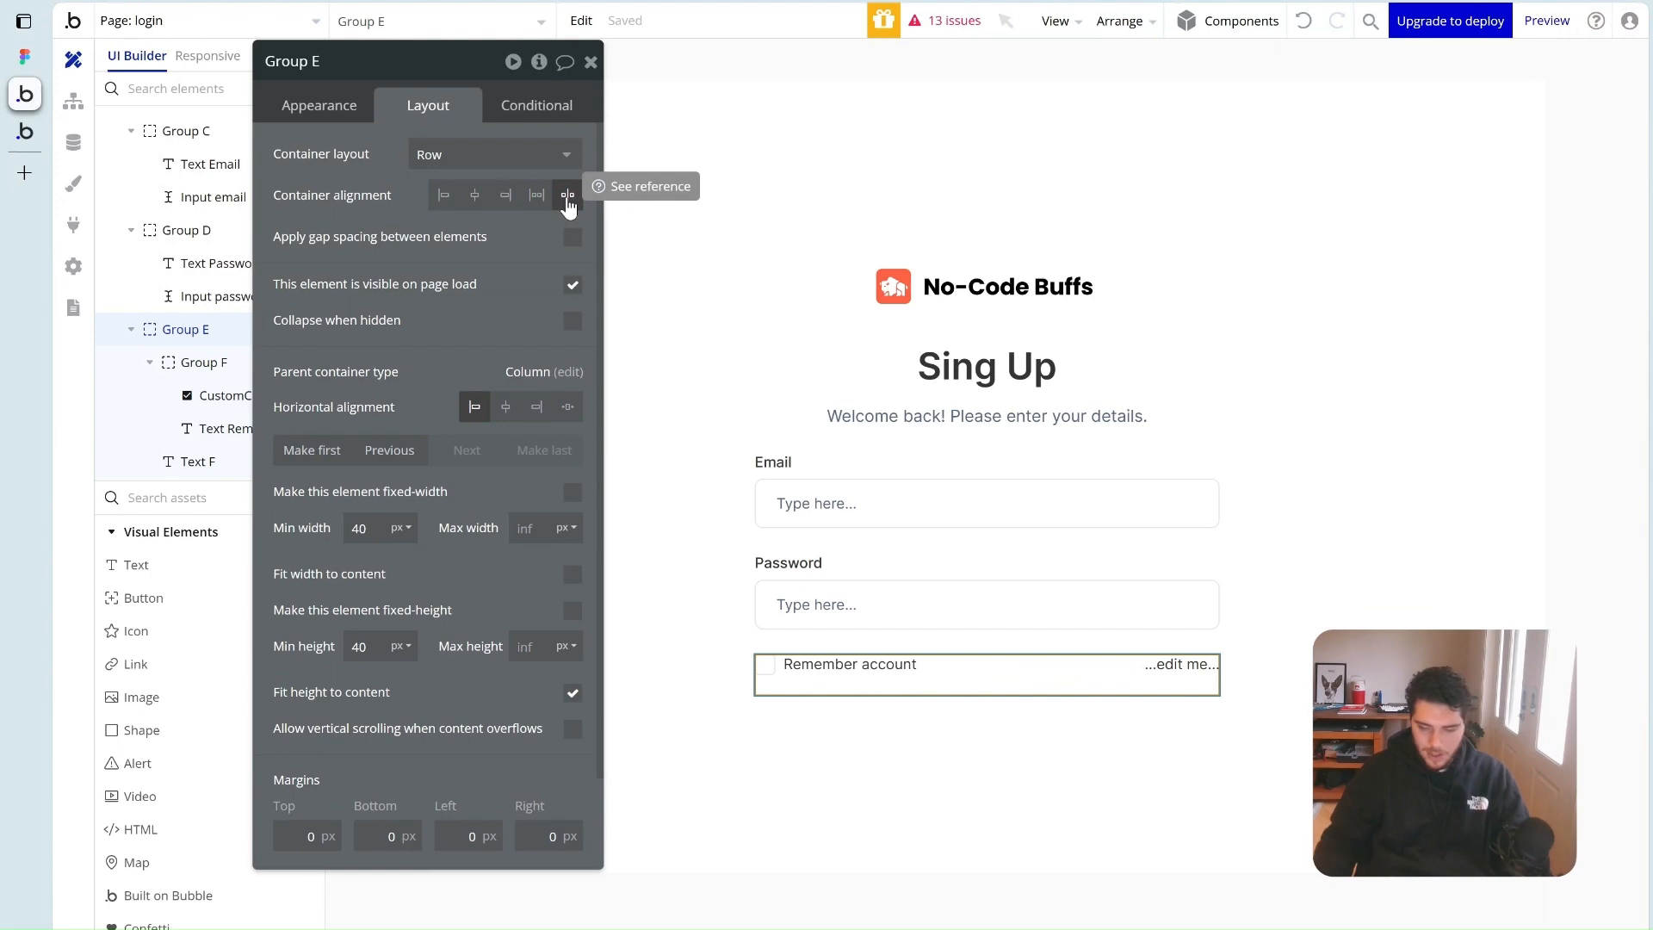
Set the new text to 'Forgot password', 14px, weight 600, in Primary orange
click(1181, 665)
click(302, 115)
click(362, 168)
text(F)
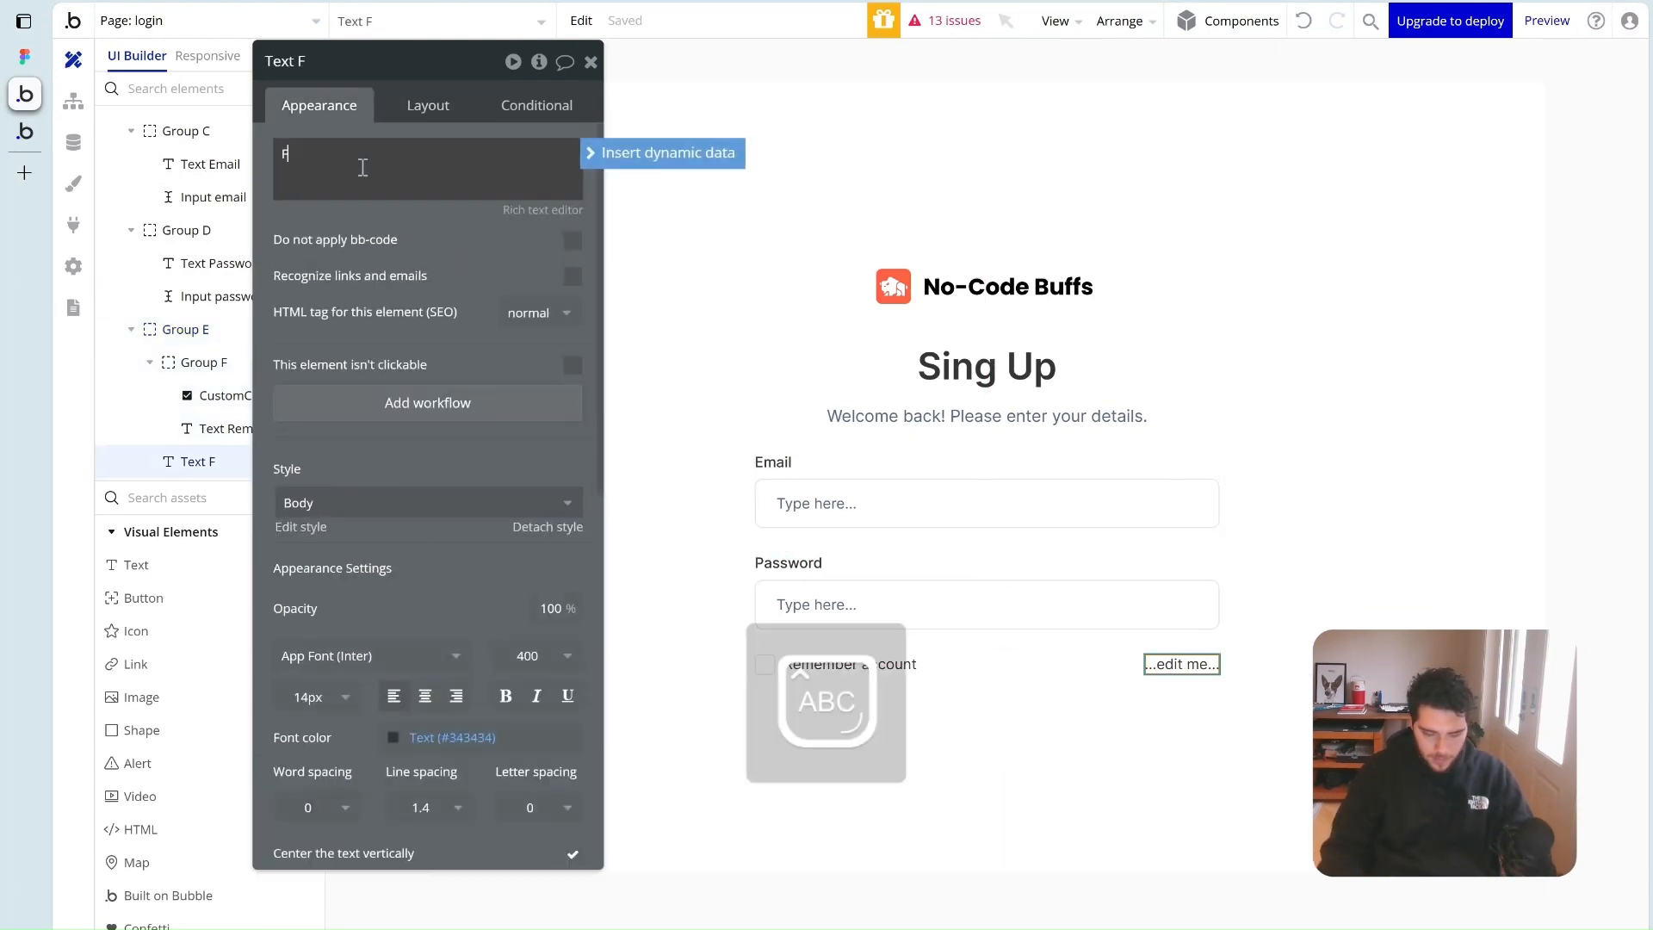
text(orgot passwor)
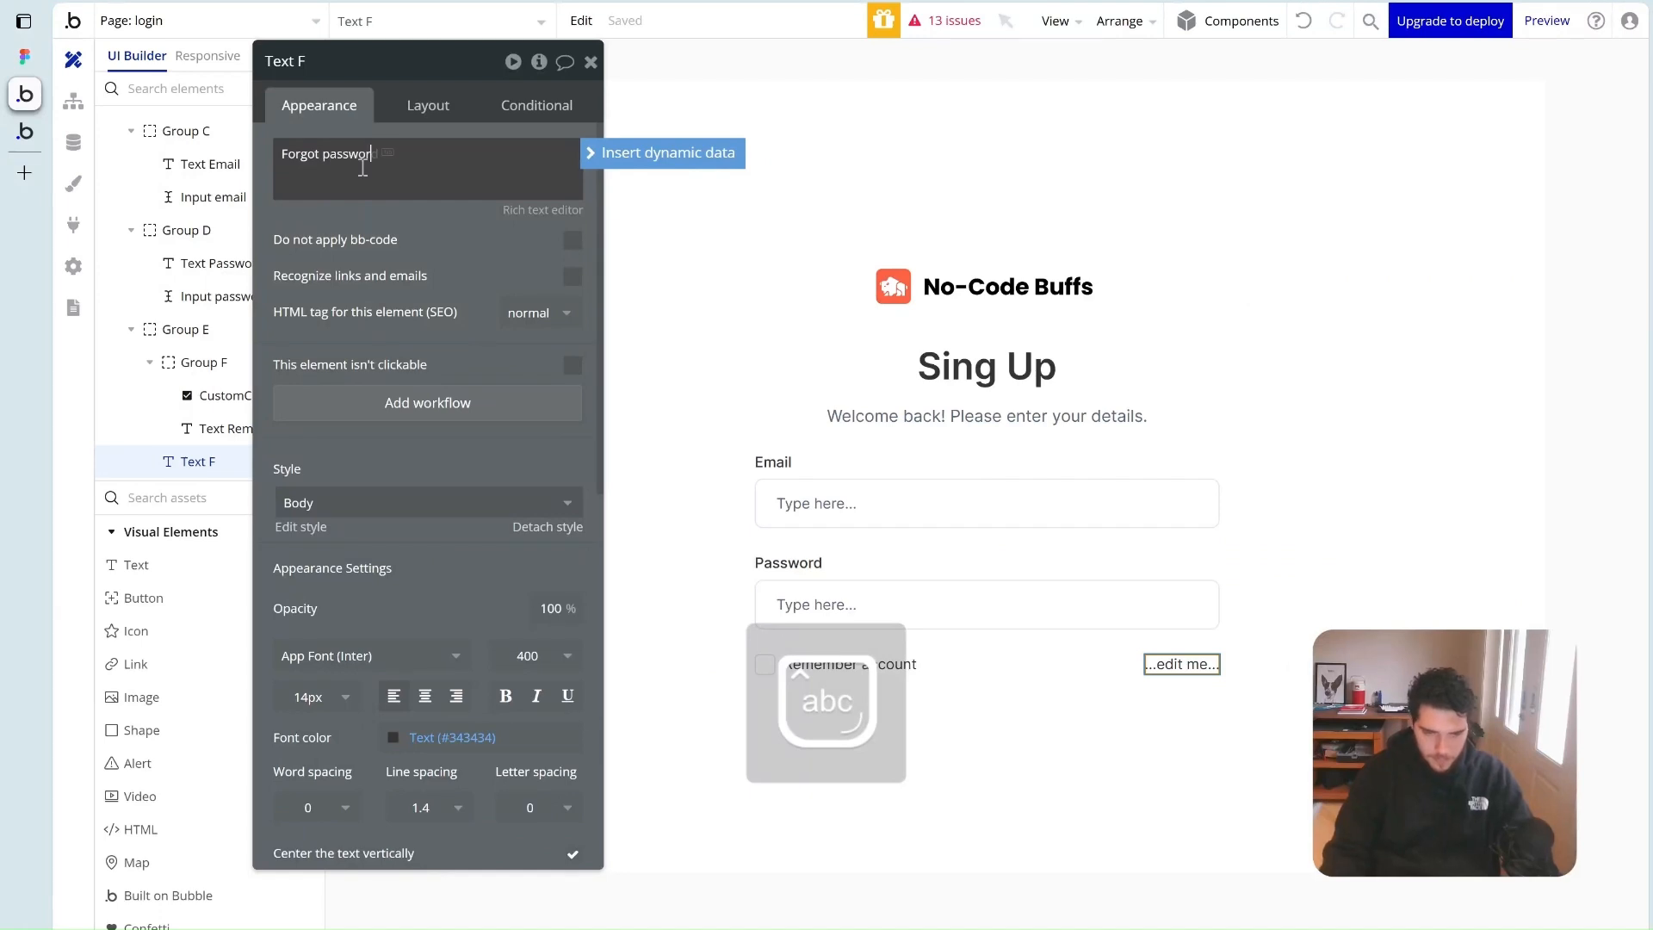
text(d)
scroll(380, 594, down, 3)
click(326, 509)
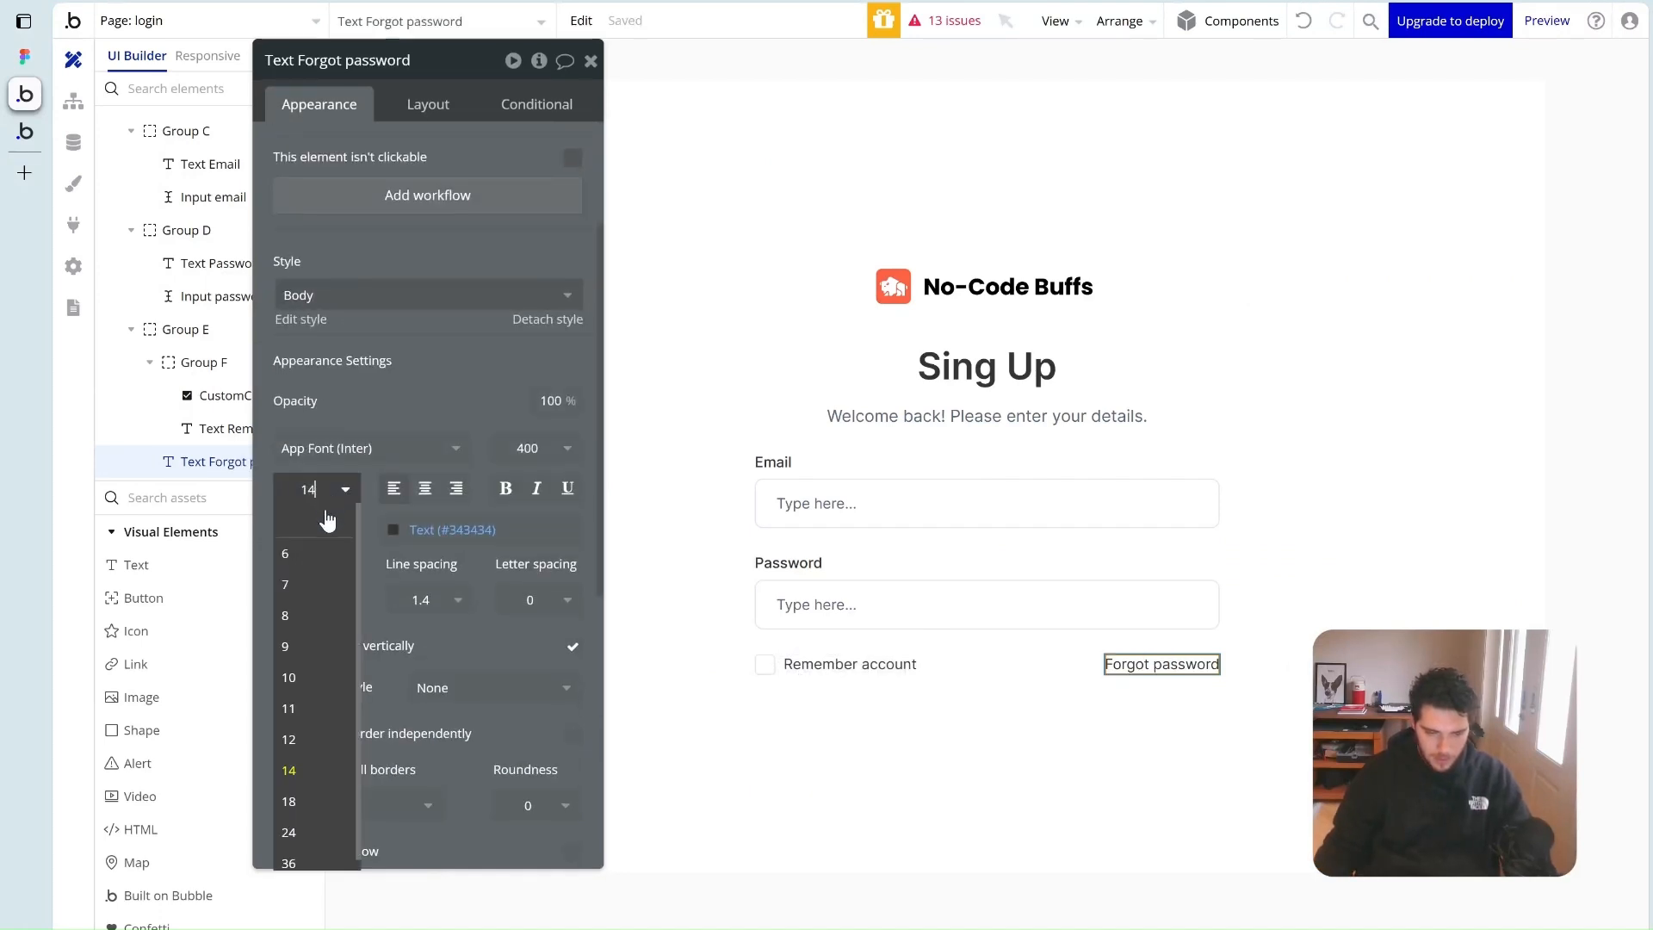
click(310, 771)
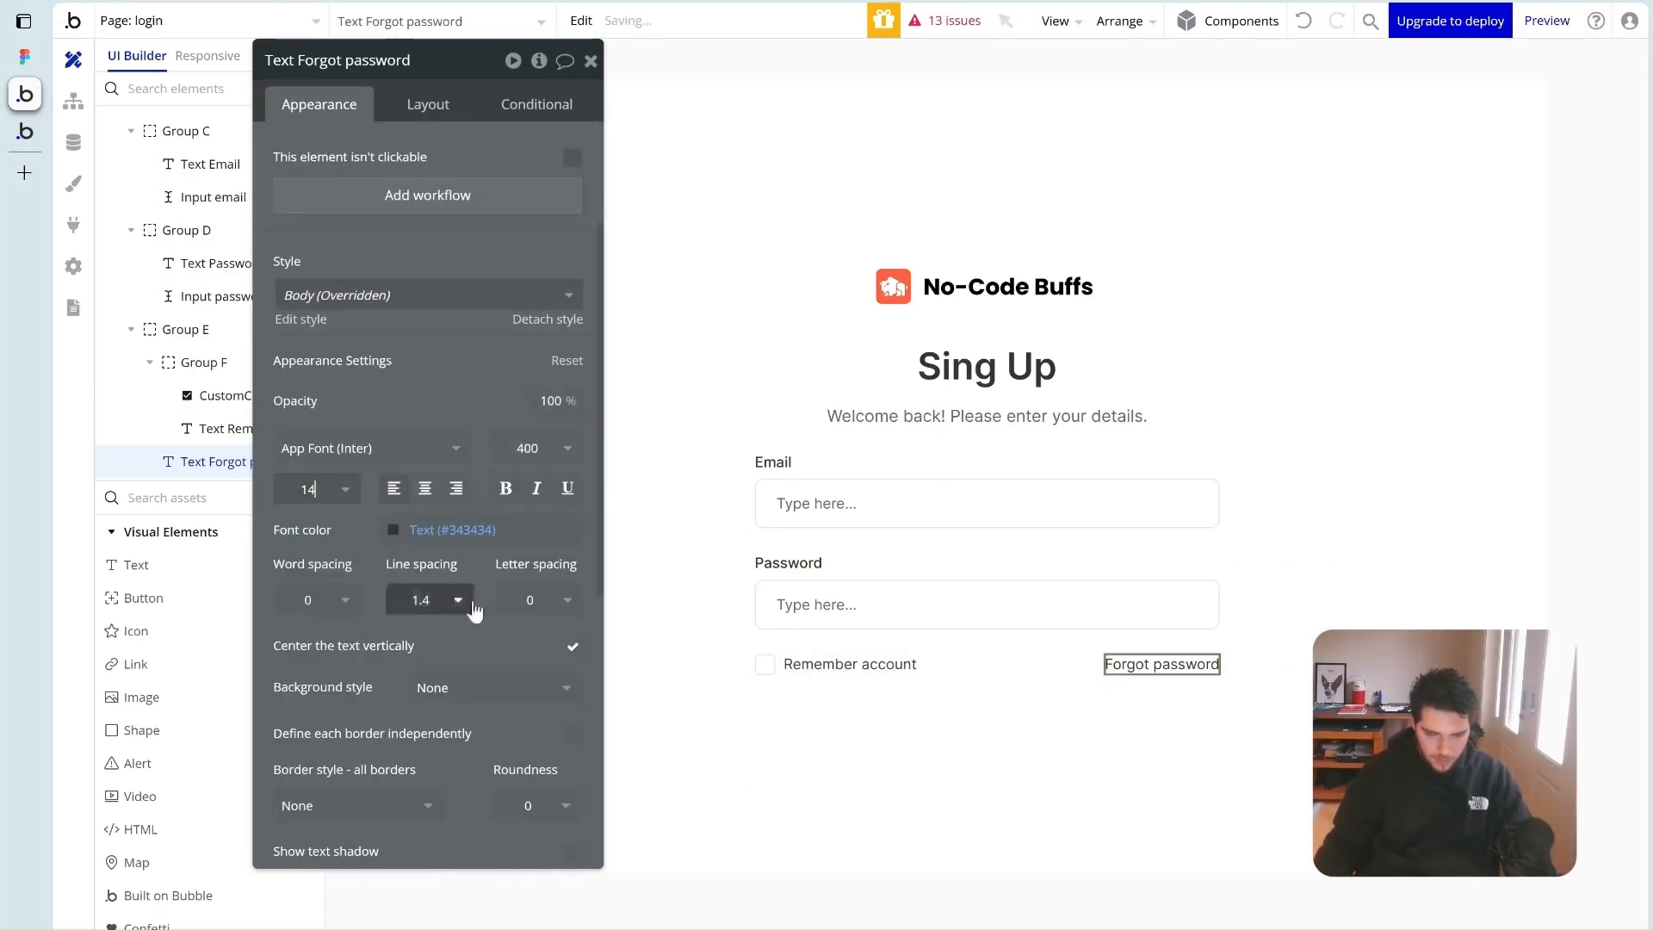
click(566, 452)
click(545, 659)
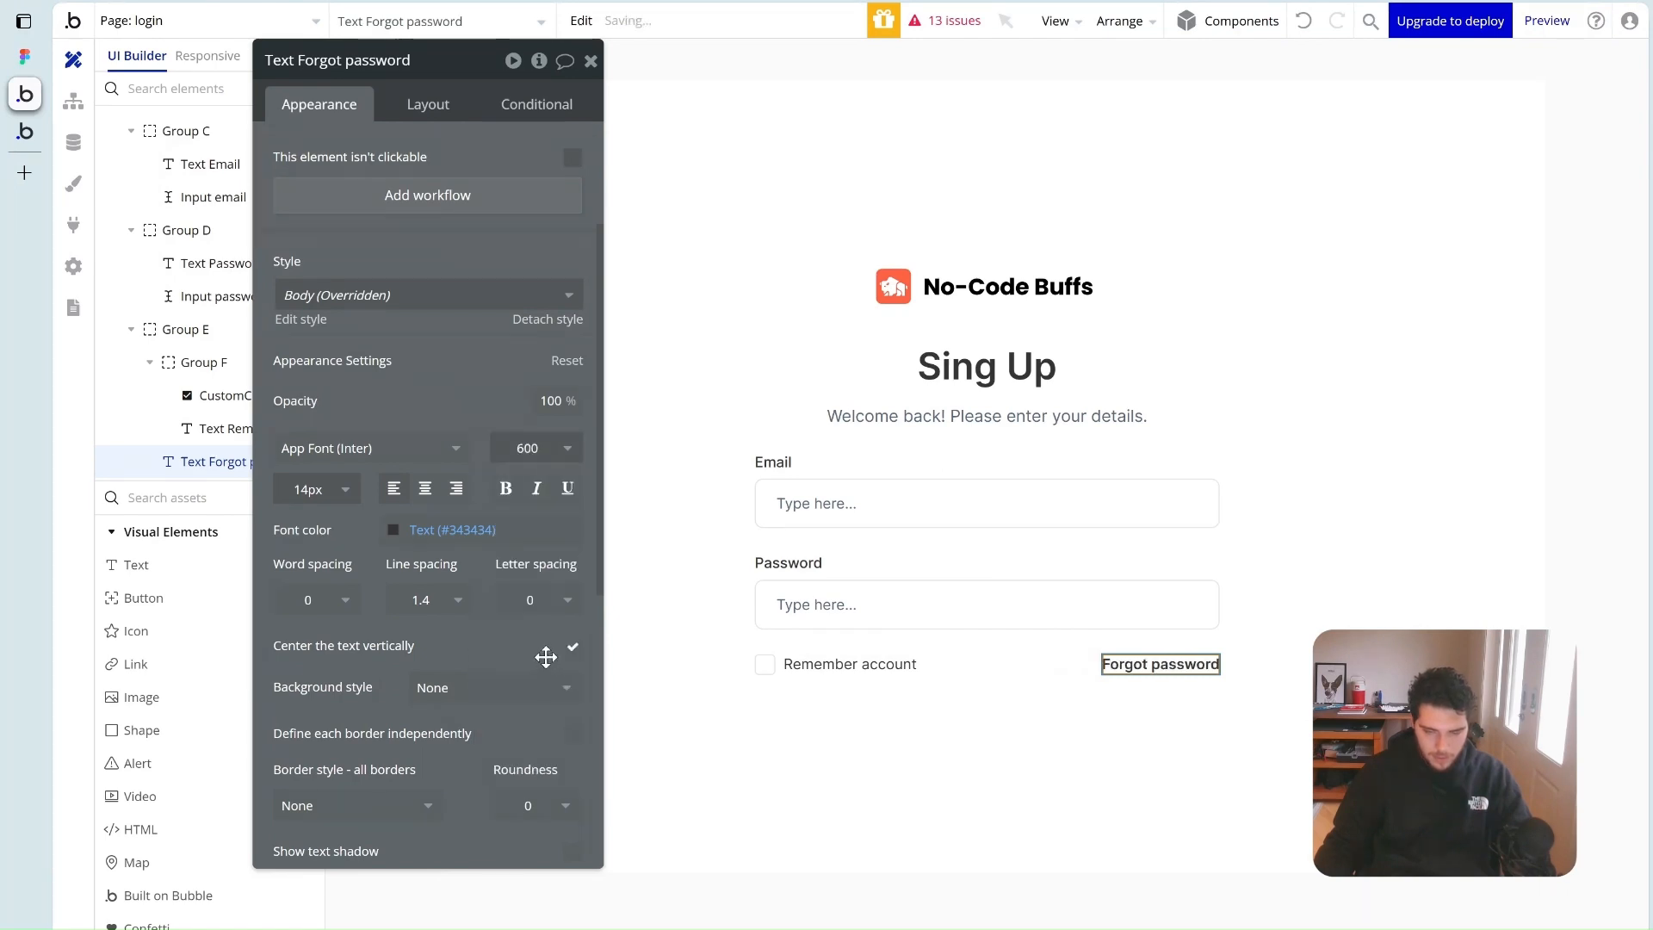
click(447, 529)
click(399, 806)
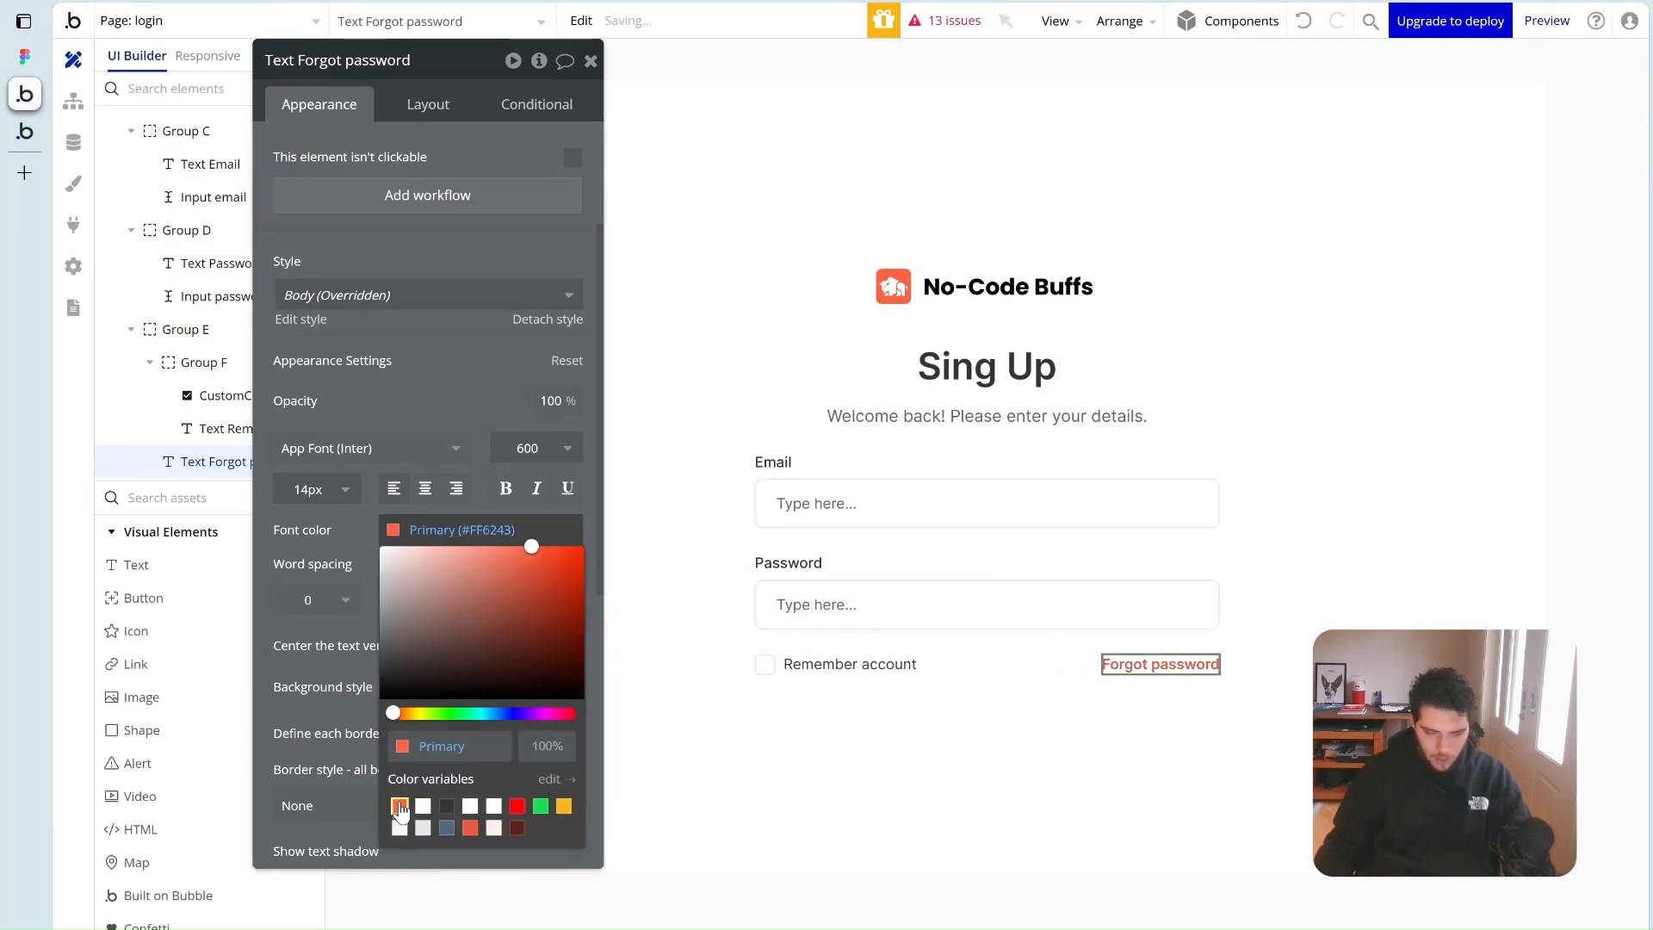
Change the minimum height of the Remember account row group
click(946, 714)
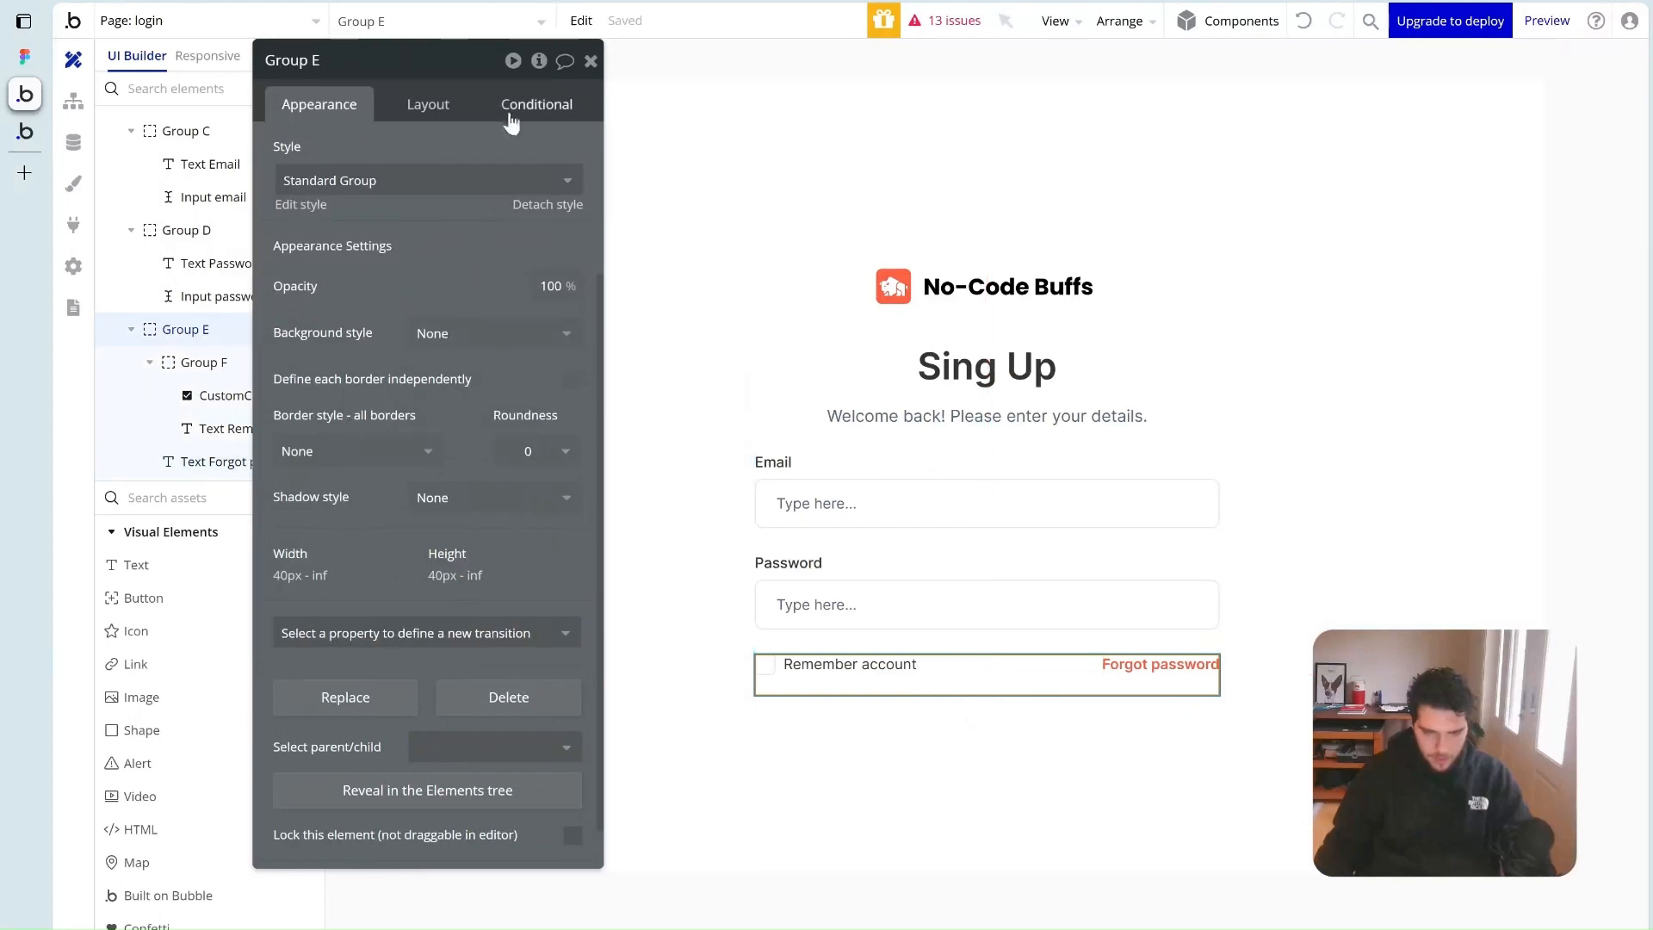
click(428, 104)
double_click(375, 547)
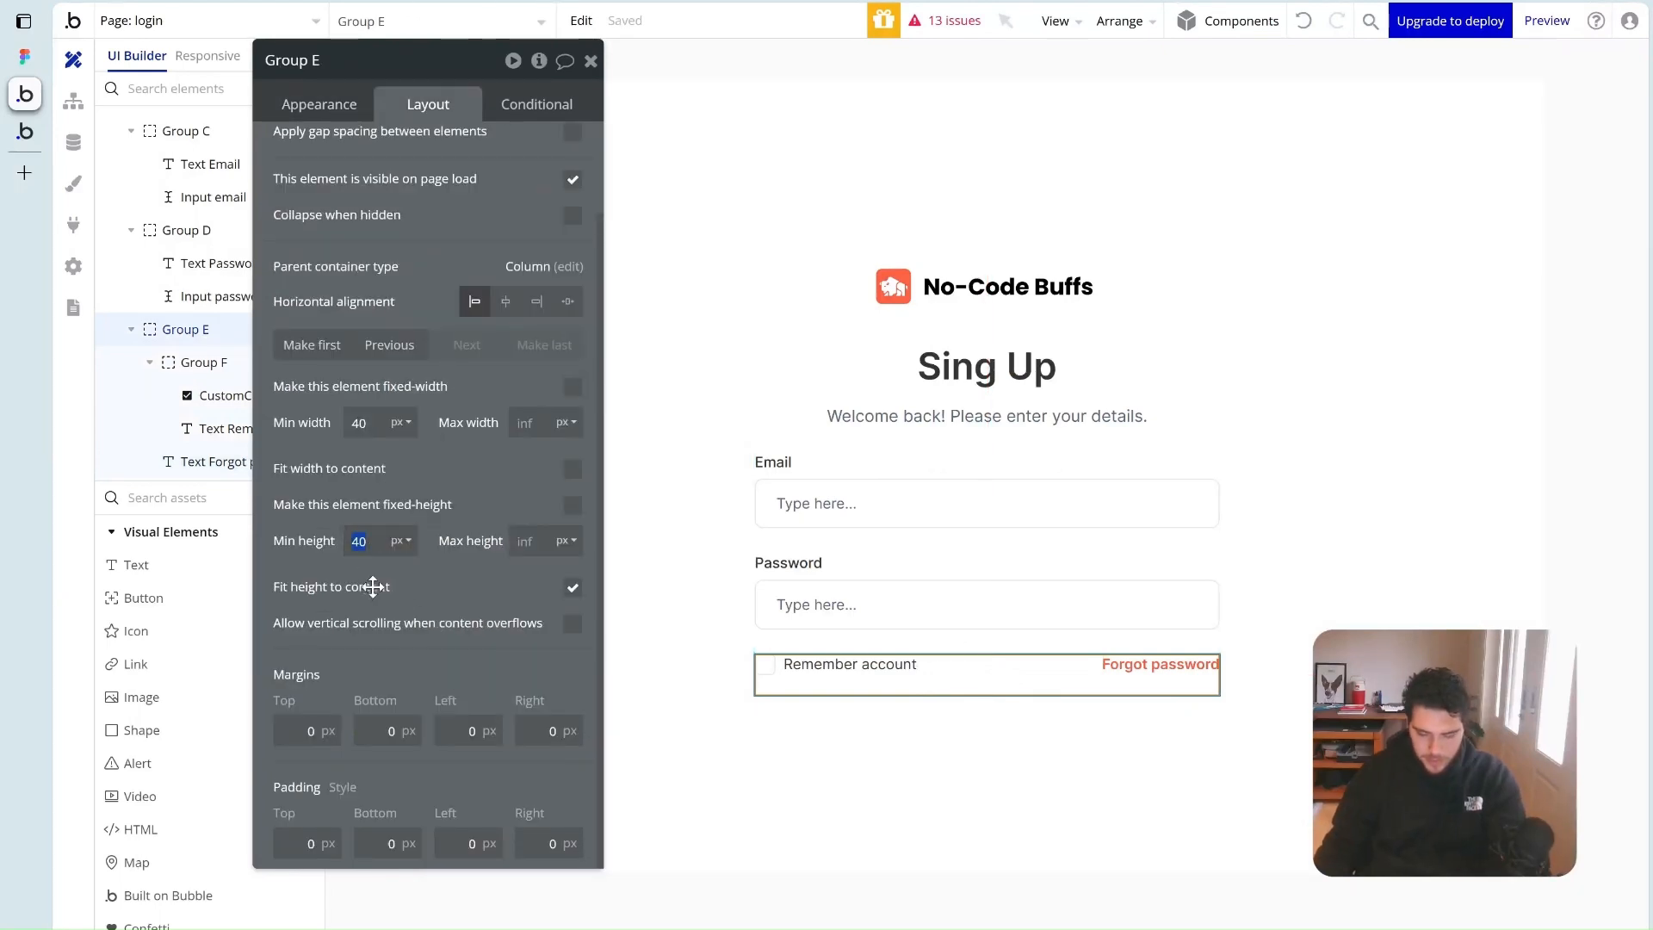
click(1067, 770)
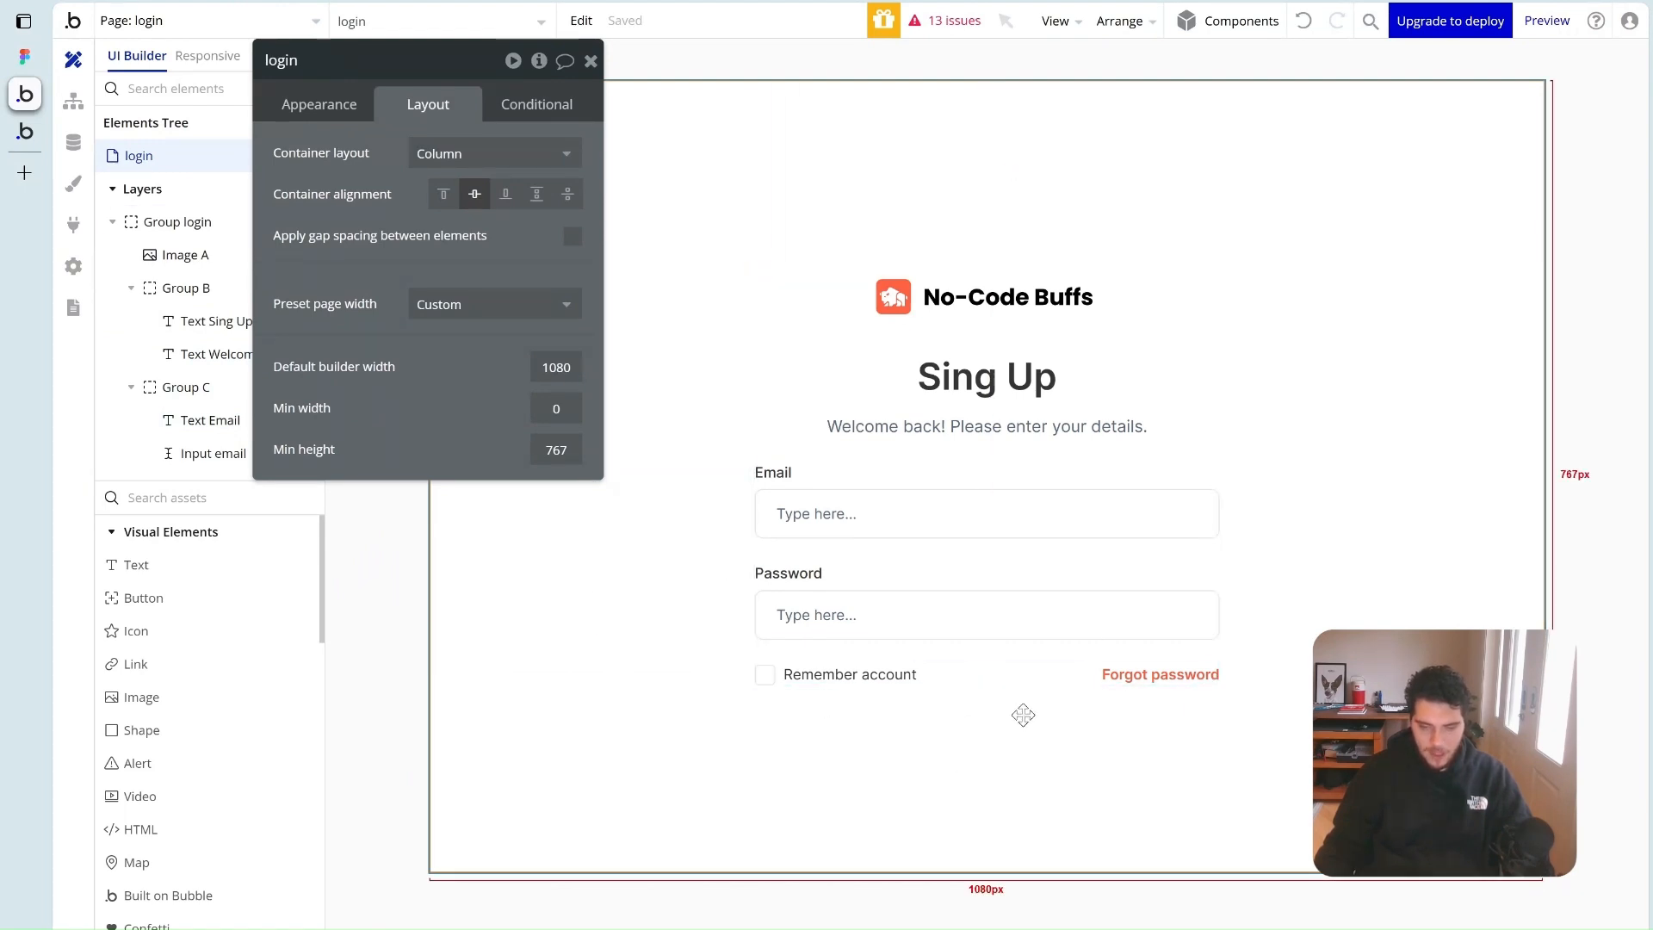
Add a button at the bottom of the form, stretched to full form width
drag(184, 608, 900, 652)
click(414, 107)
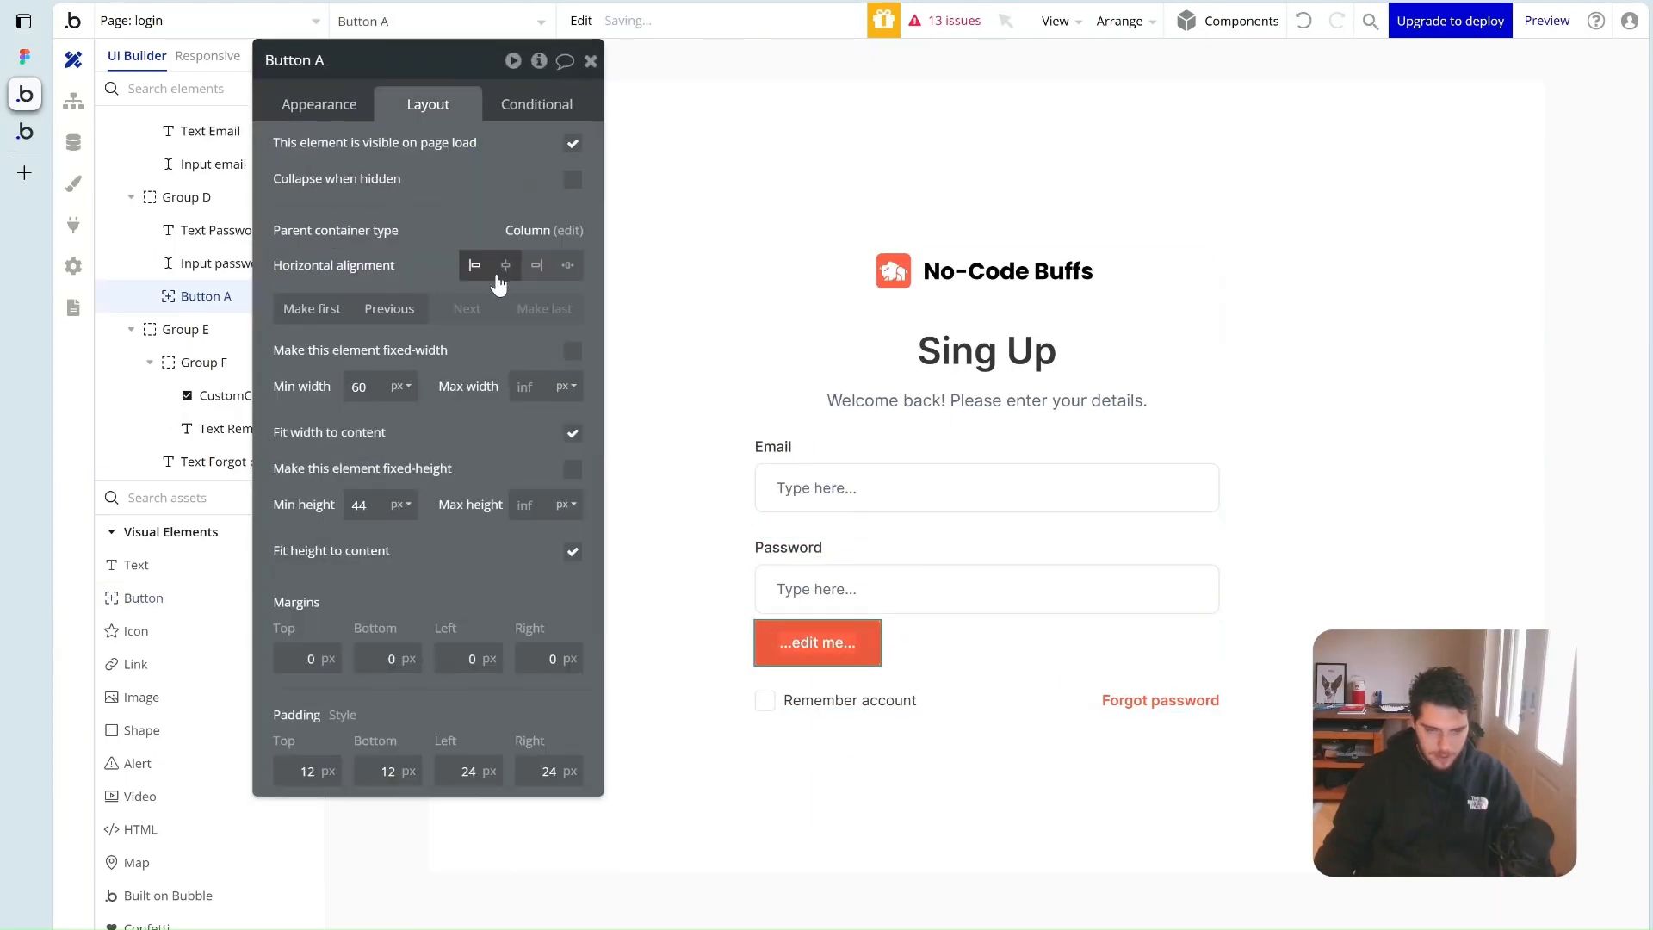
drag(839, 644, 861, 549)
click(546, 308)
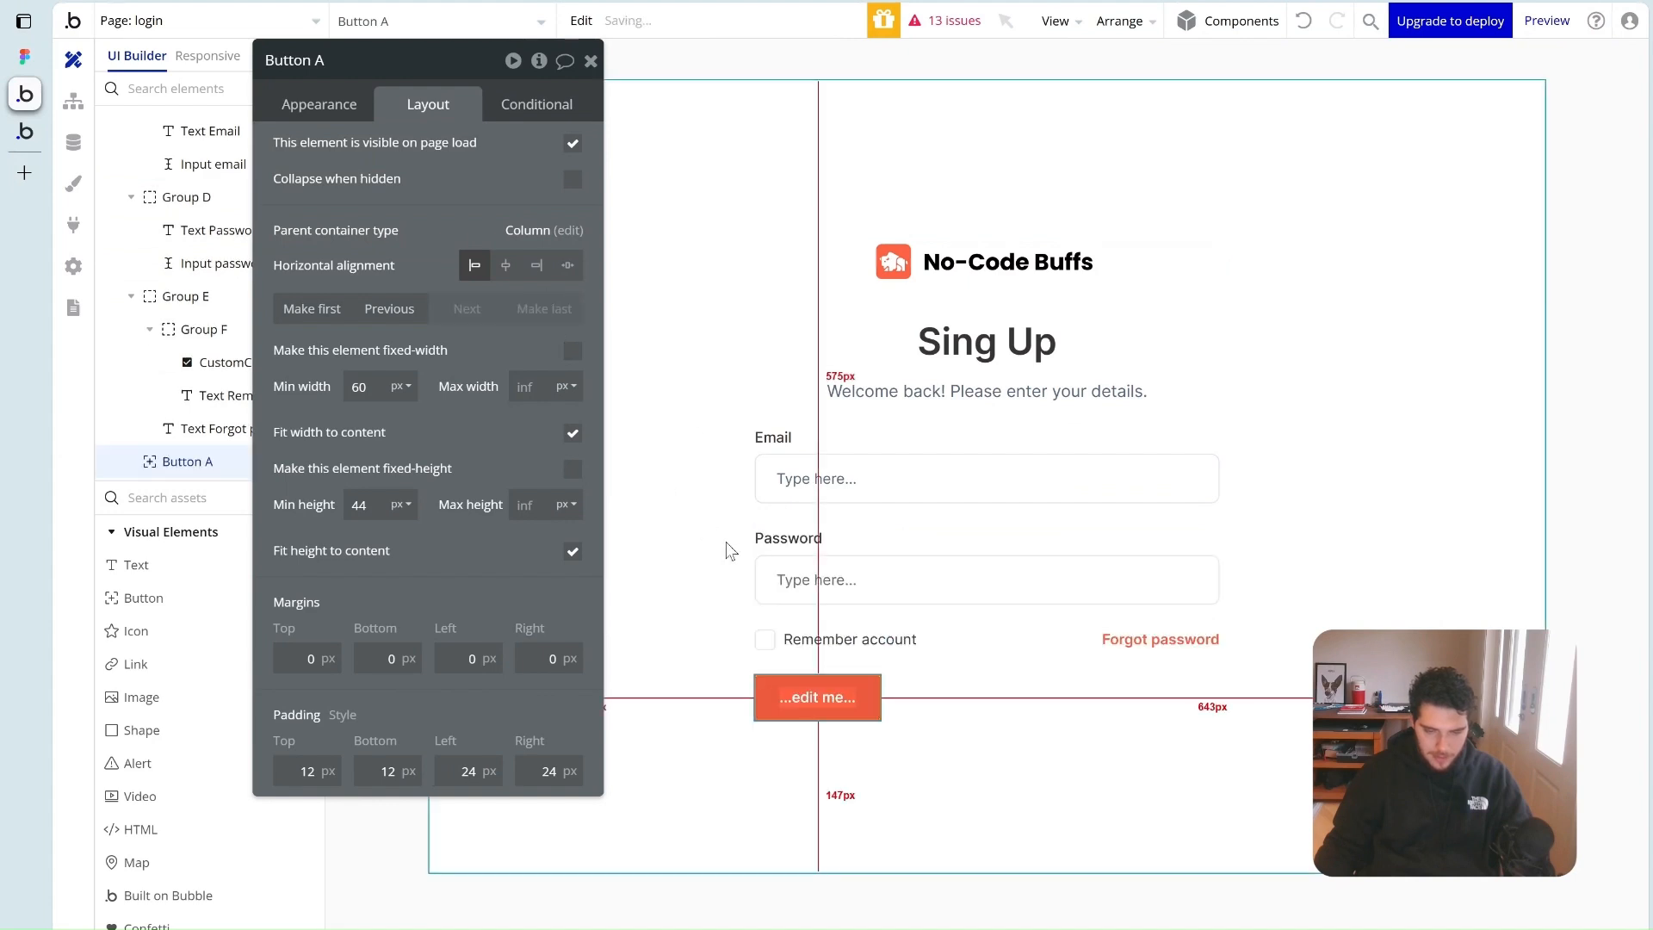
click(573, 433)
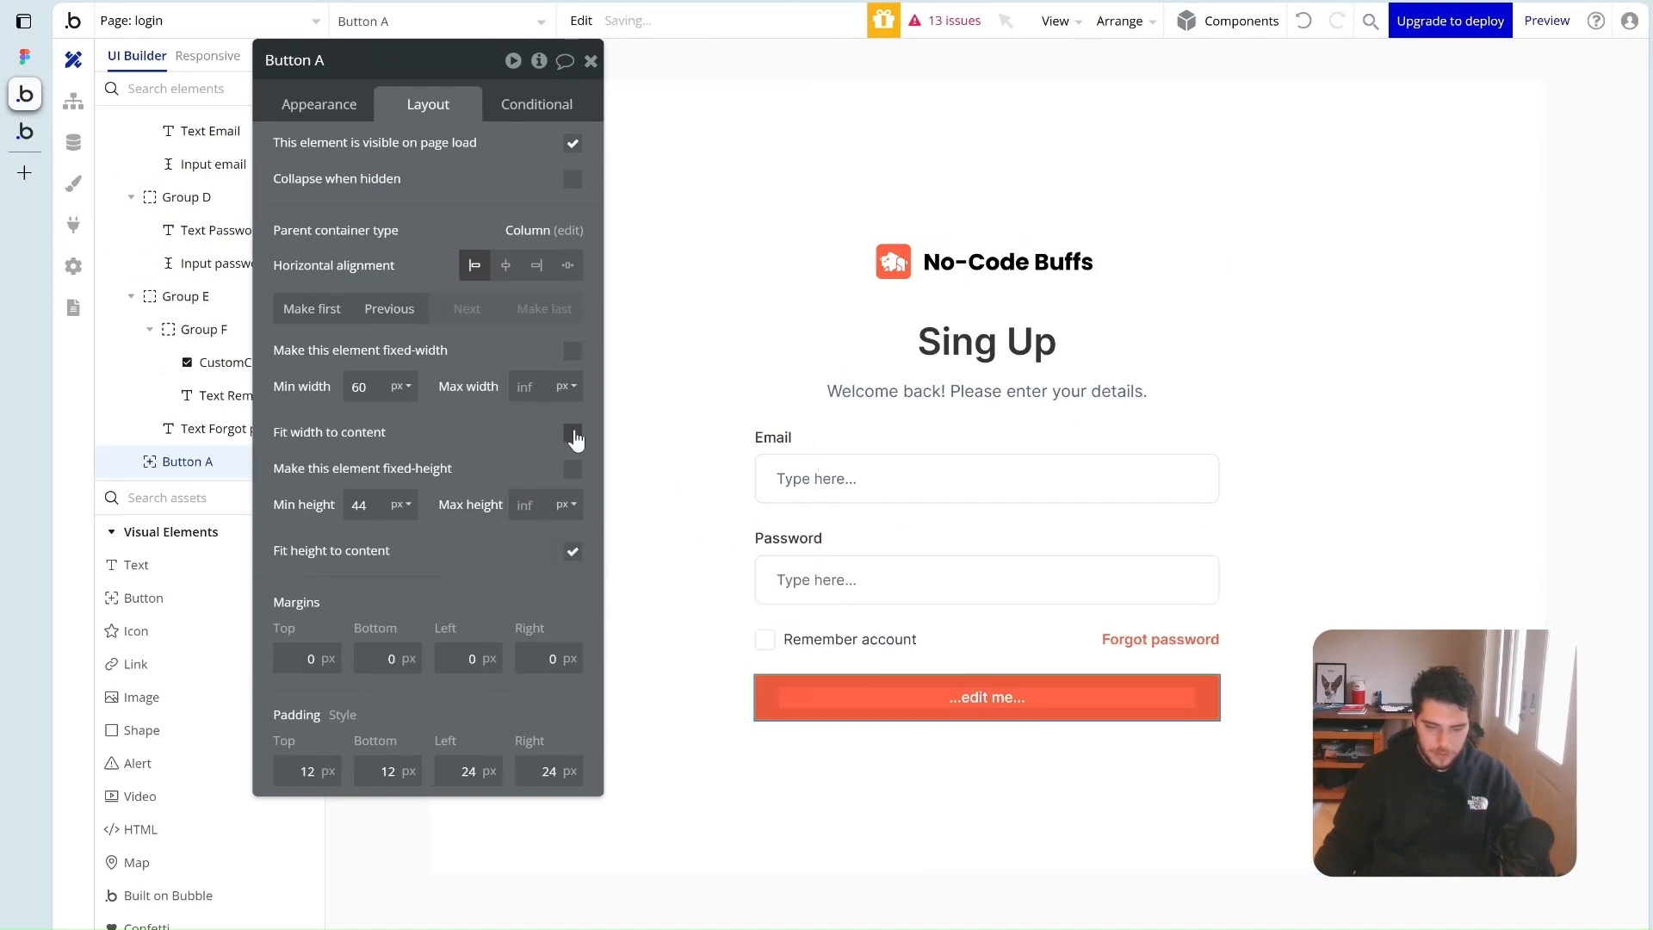
Replace the button's placeholder label with Sign in
click(356, 114)
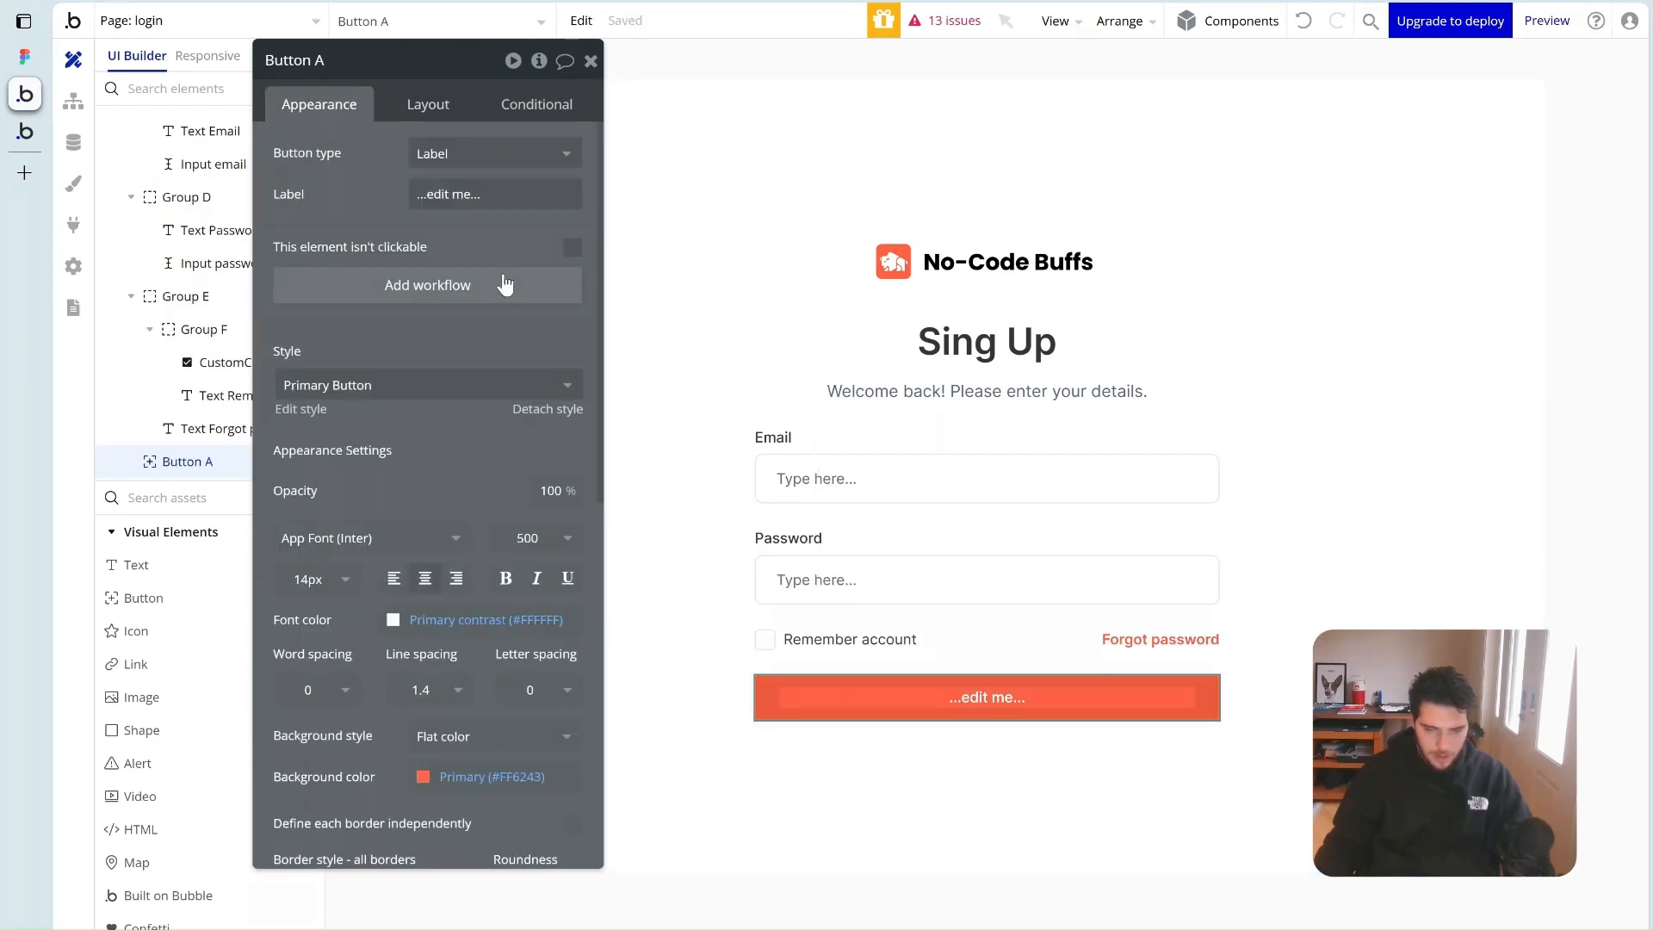
drag(344, 196, 360, 243)
click(465, 243)
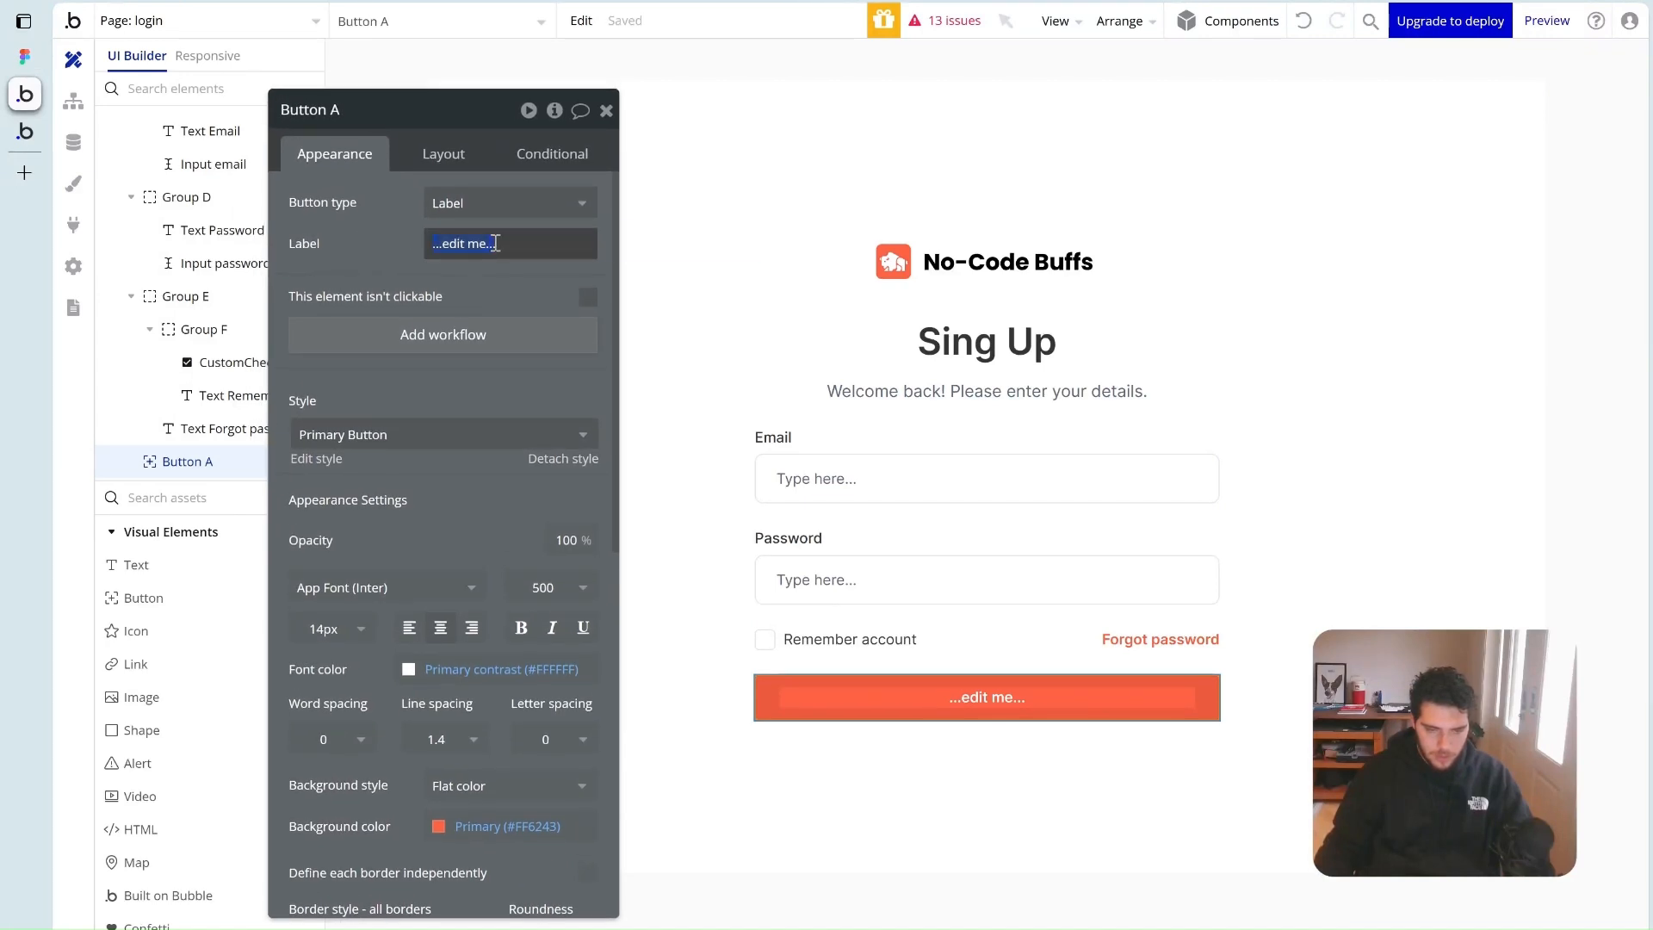
text(S)
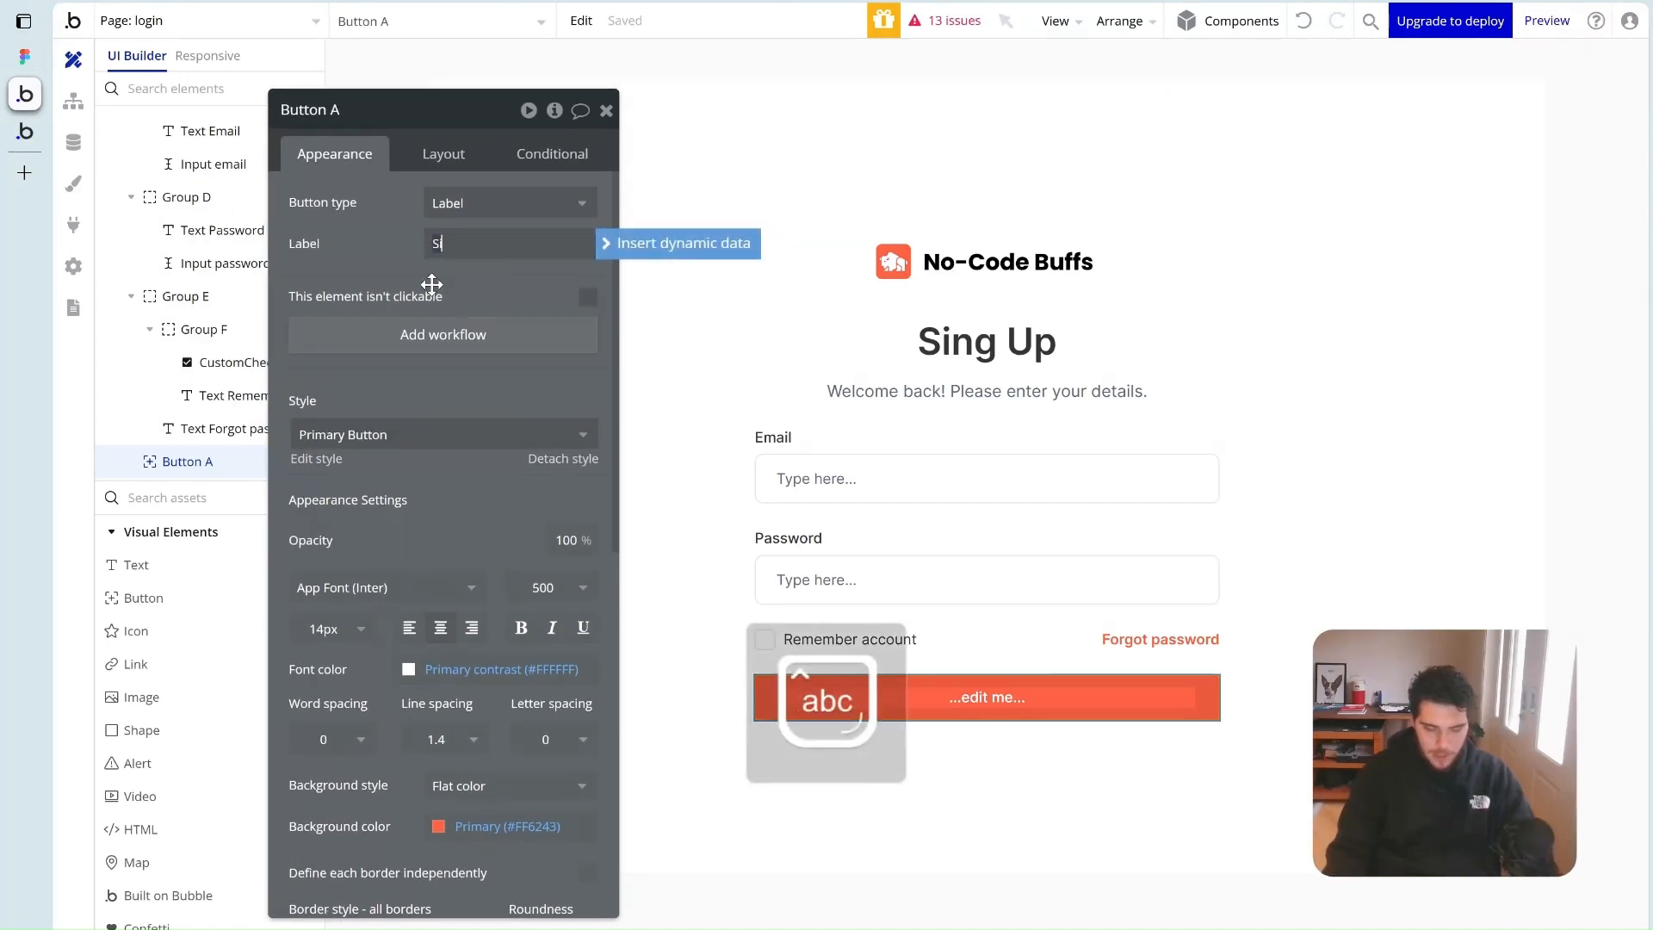
key(BackSpace)
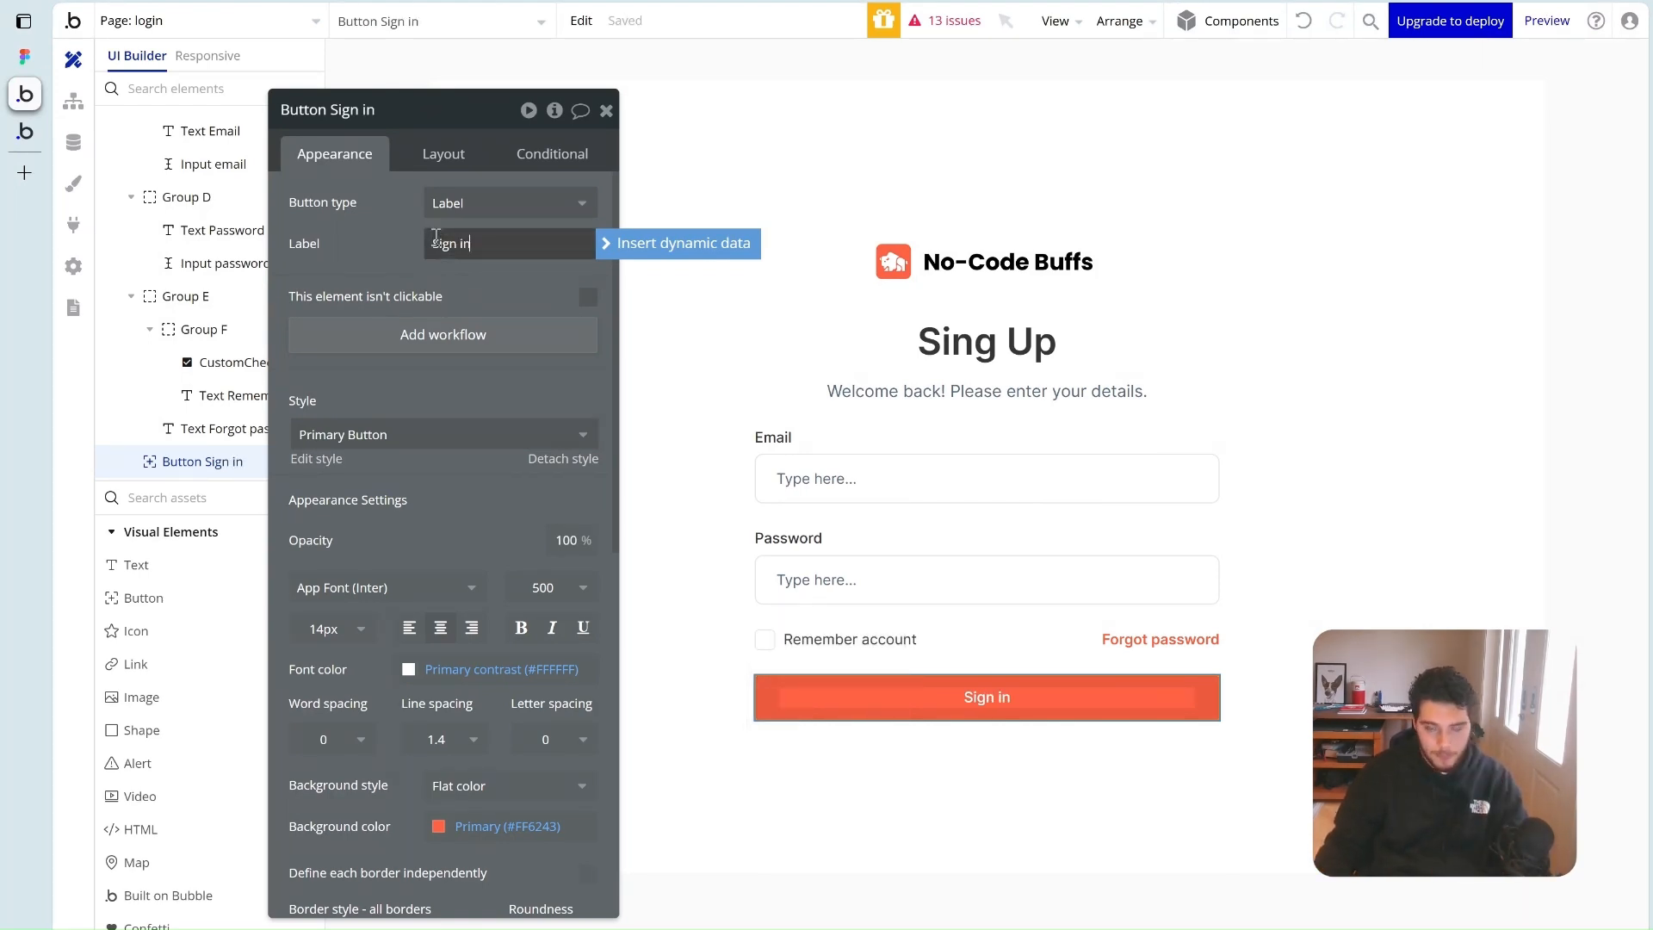
Change the heading text from 'Sing Up' to 'Log In'
click(1033, 346)
drag(294, 198, 413, 226)
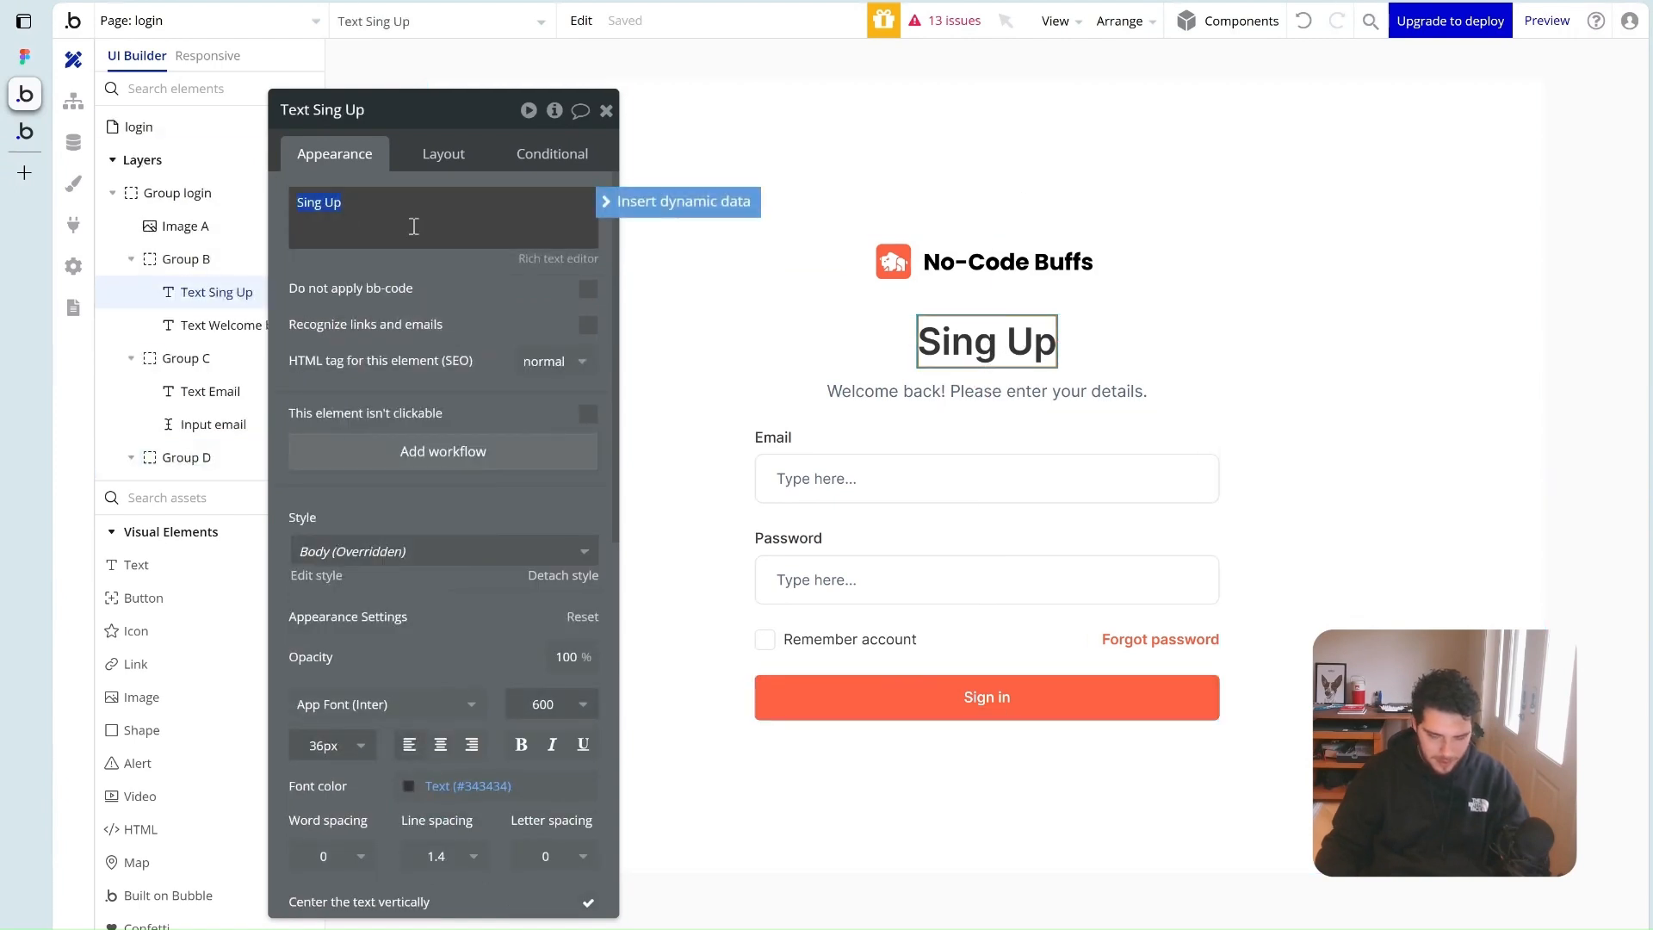
text(Log In)
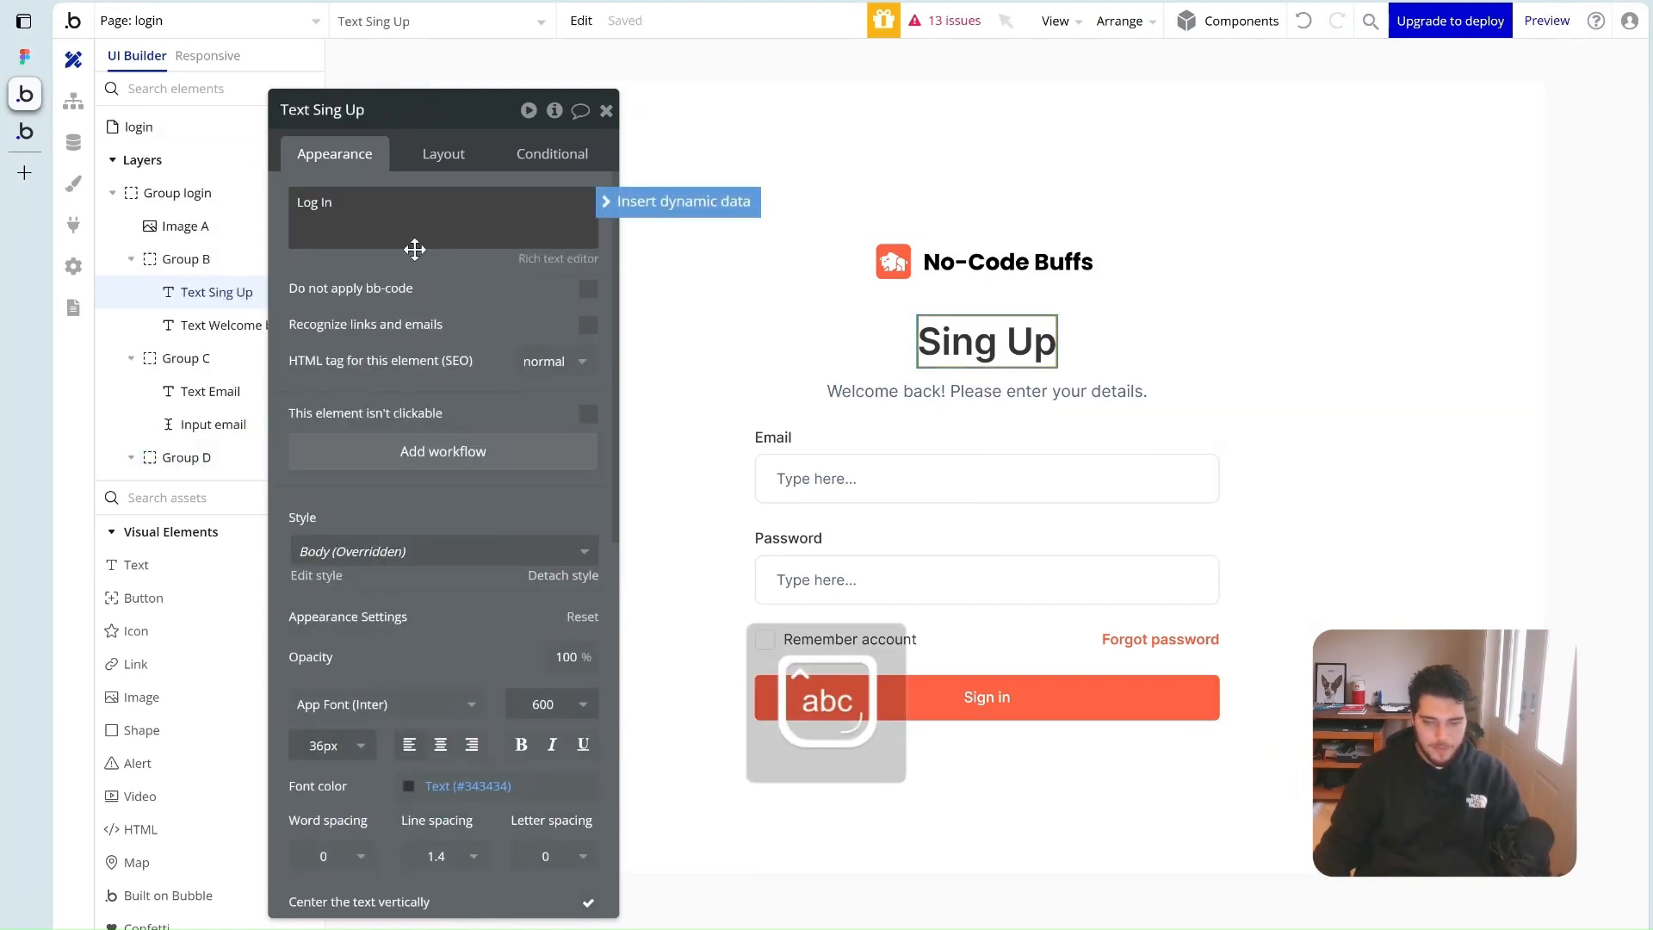
click(1325, 469)
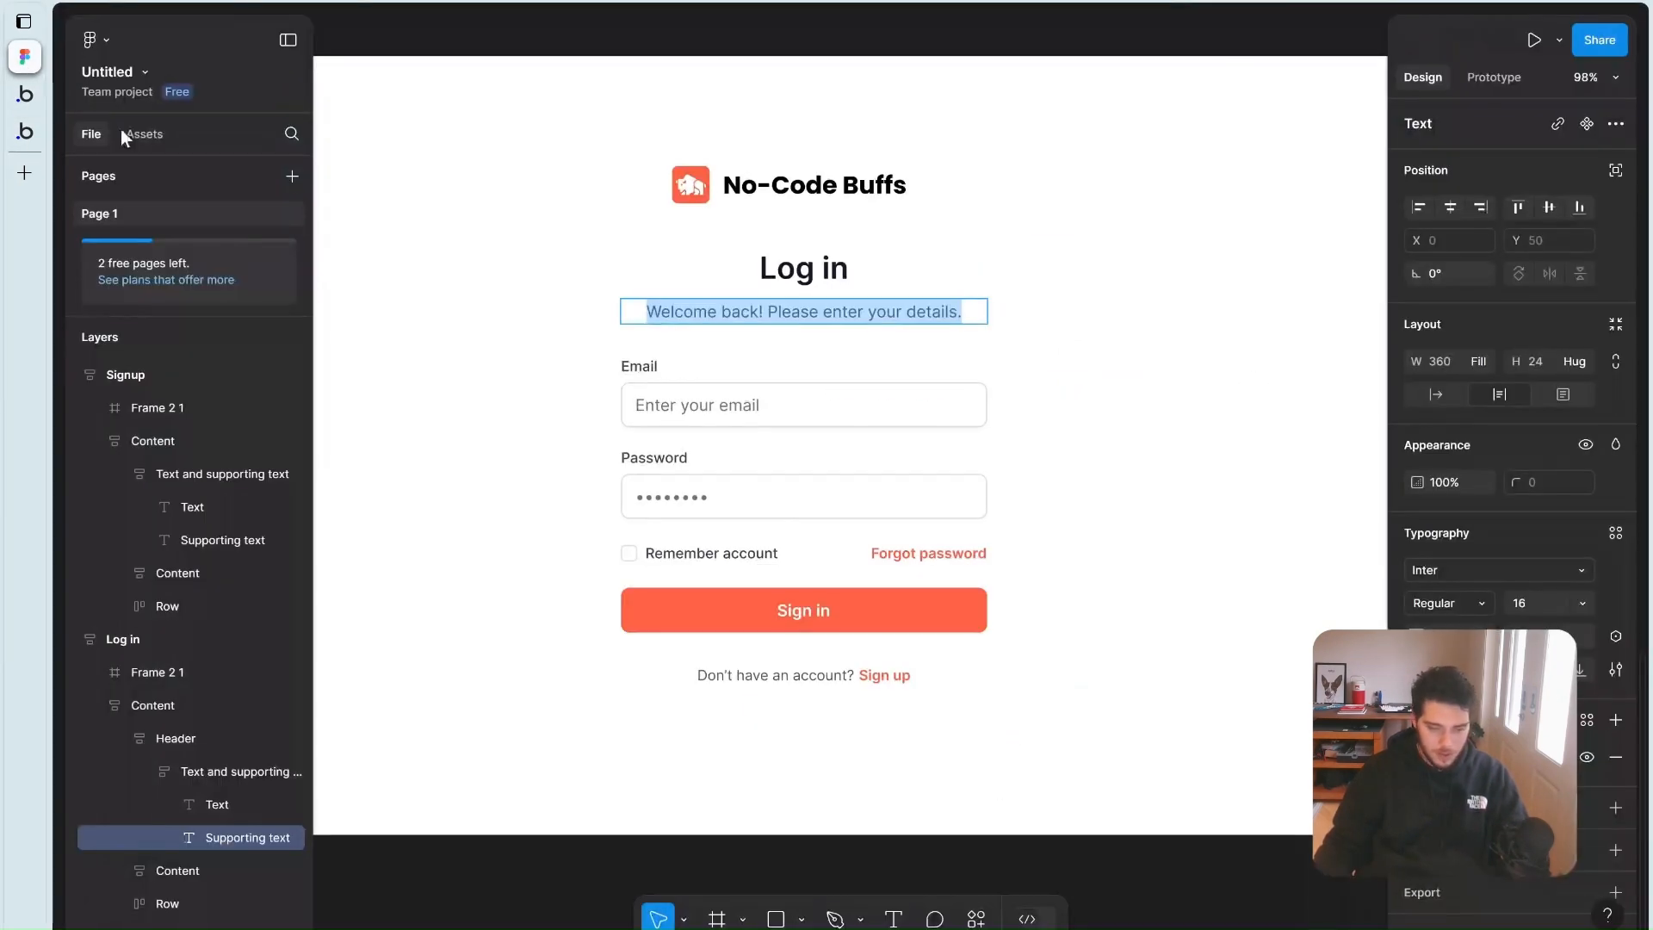
click(24, 56)
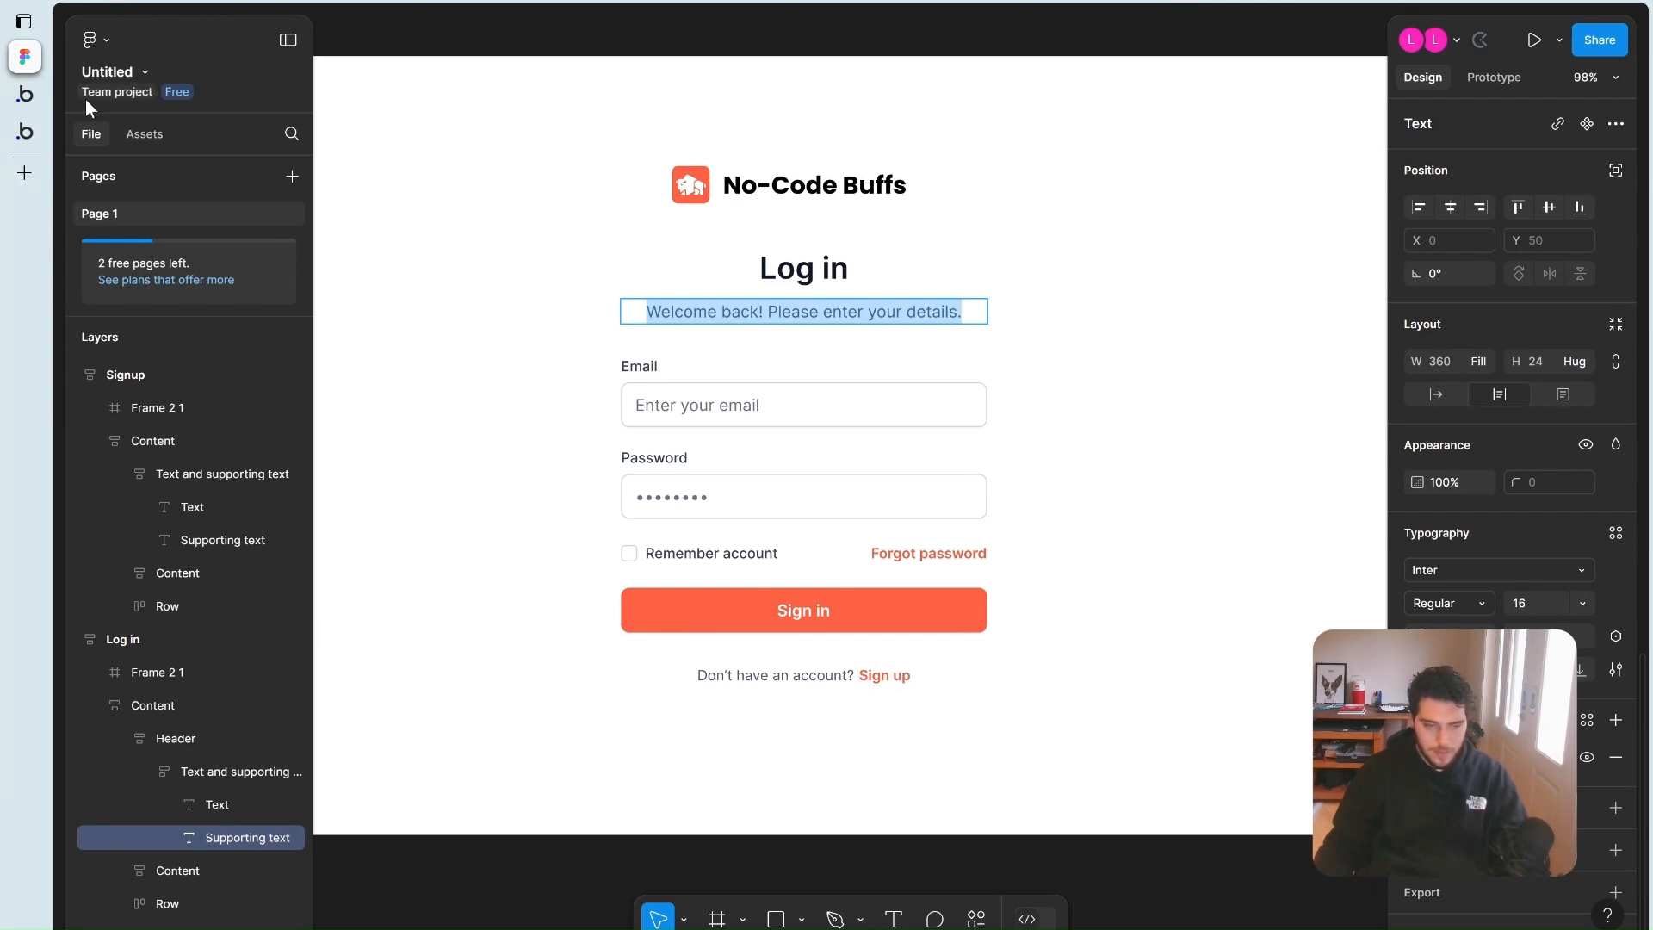
Return to the Bubble editor after reviewing the Figma Log in frame
click(25, 94)
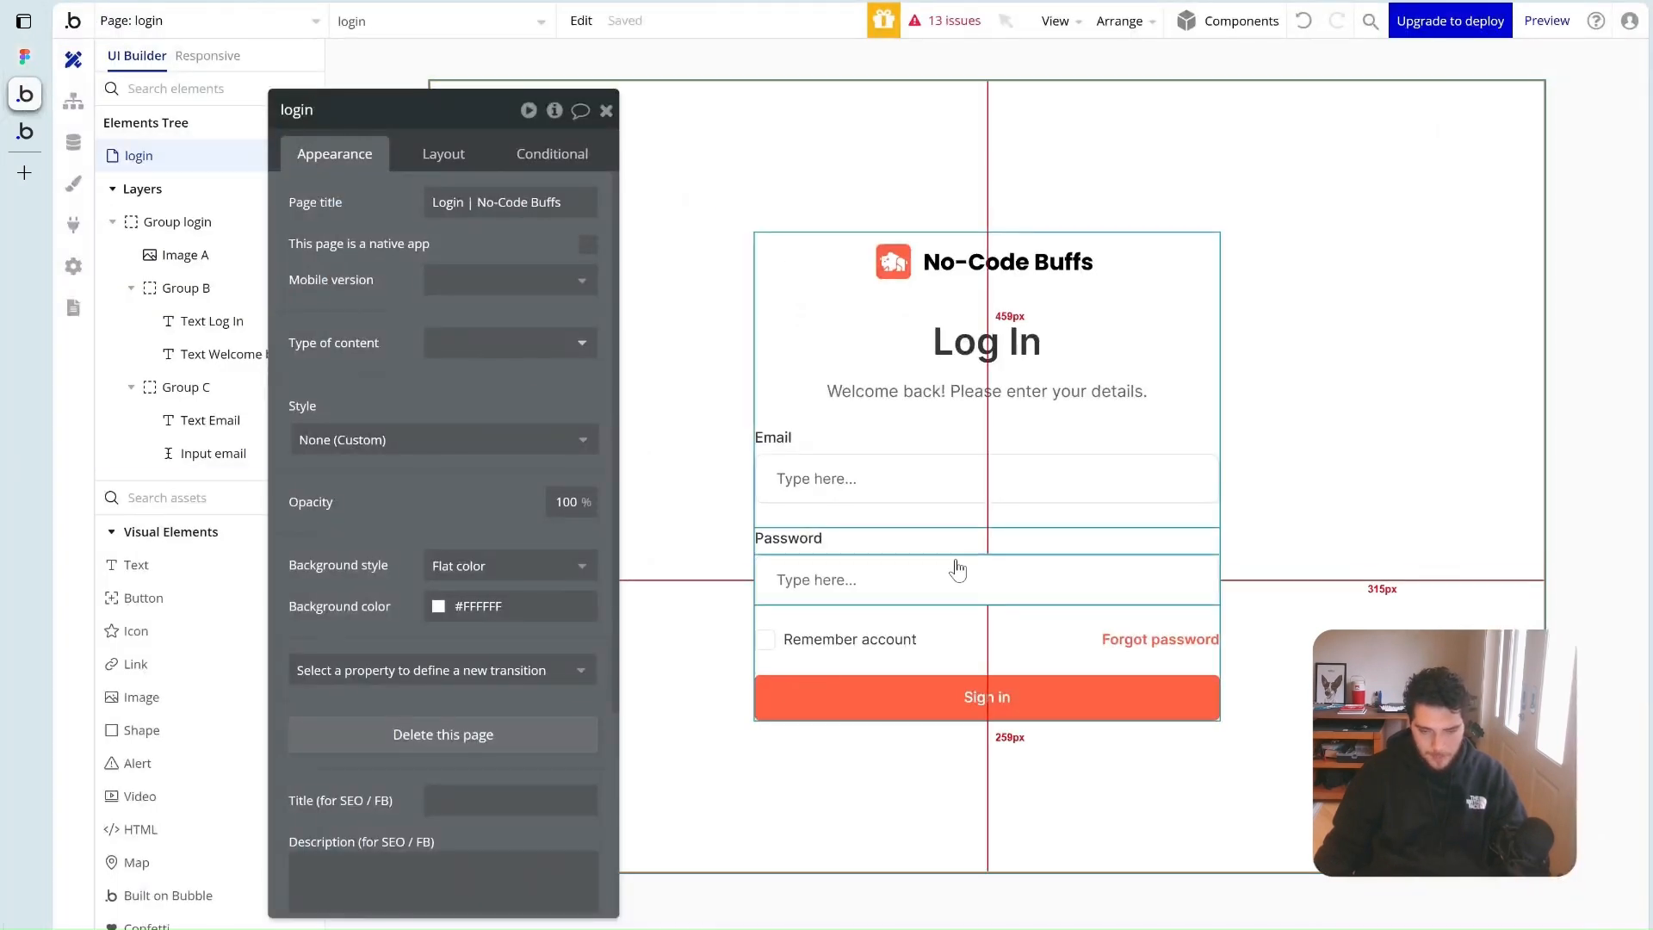
Paste a copy of the Remember account row into the login group below Sign in
click(963, 640)
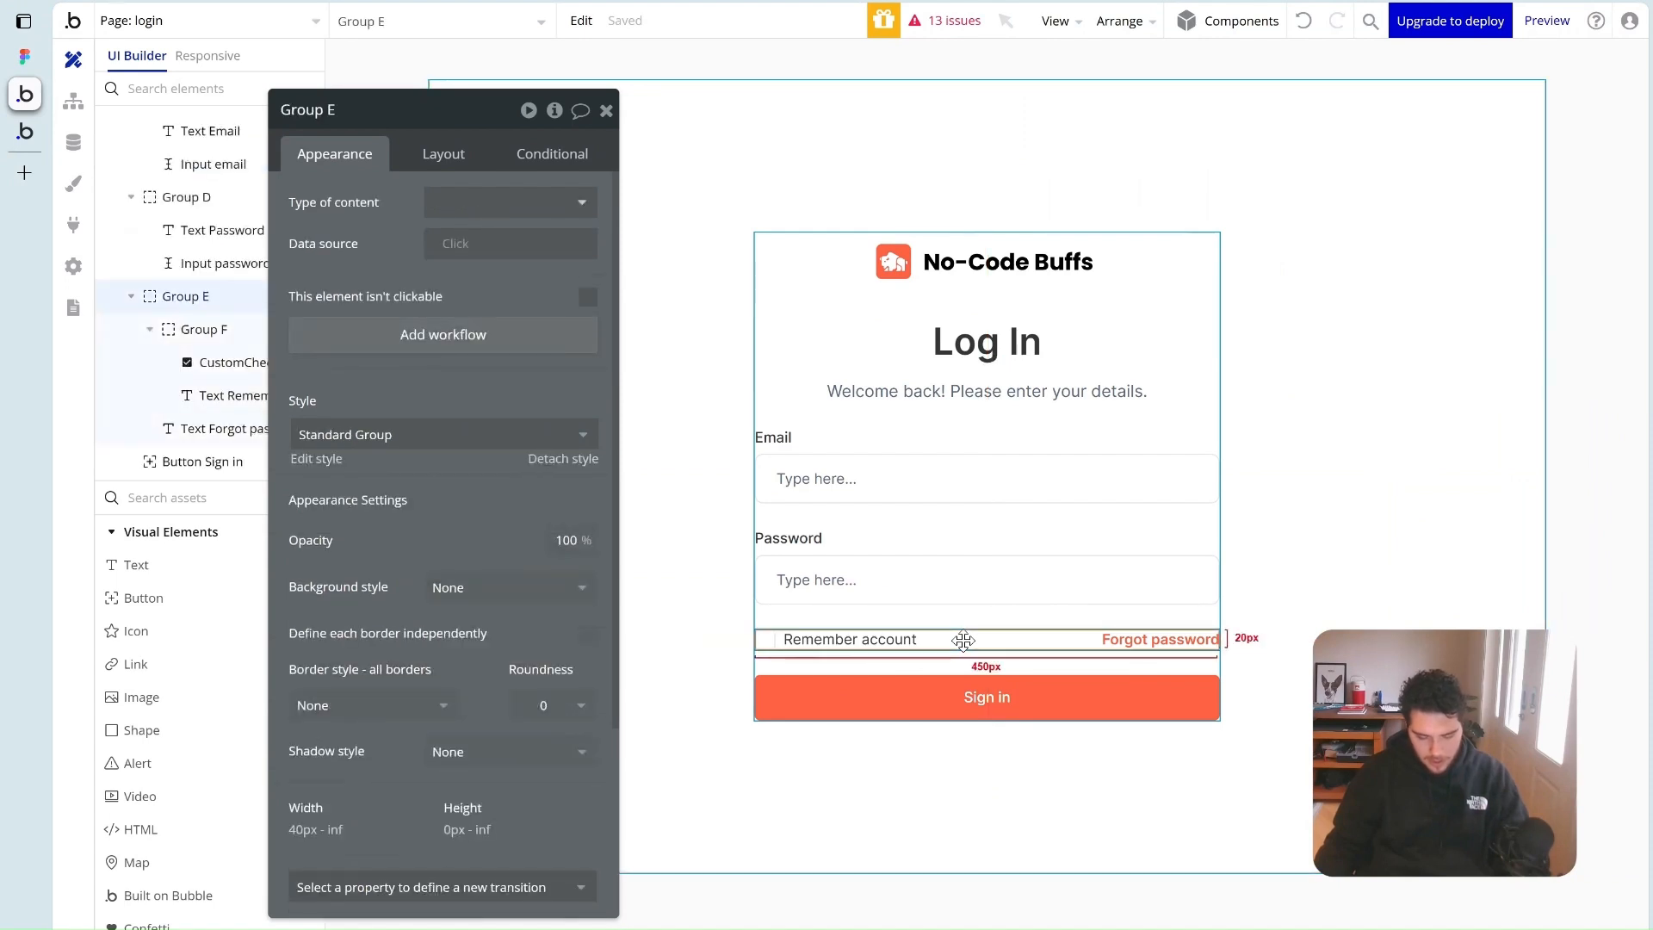
click(955, 619)
key(ctrl+v)
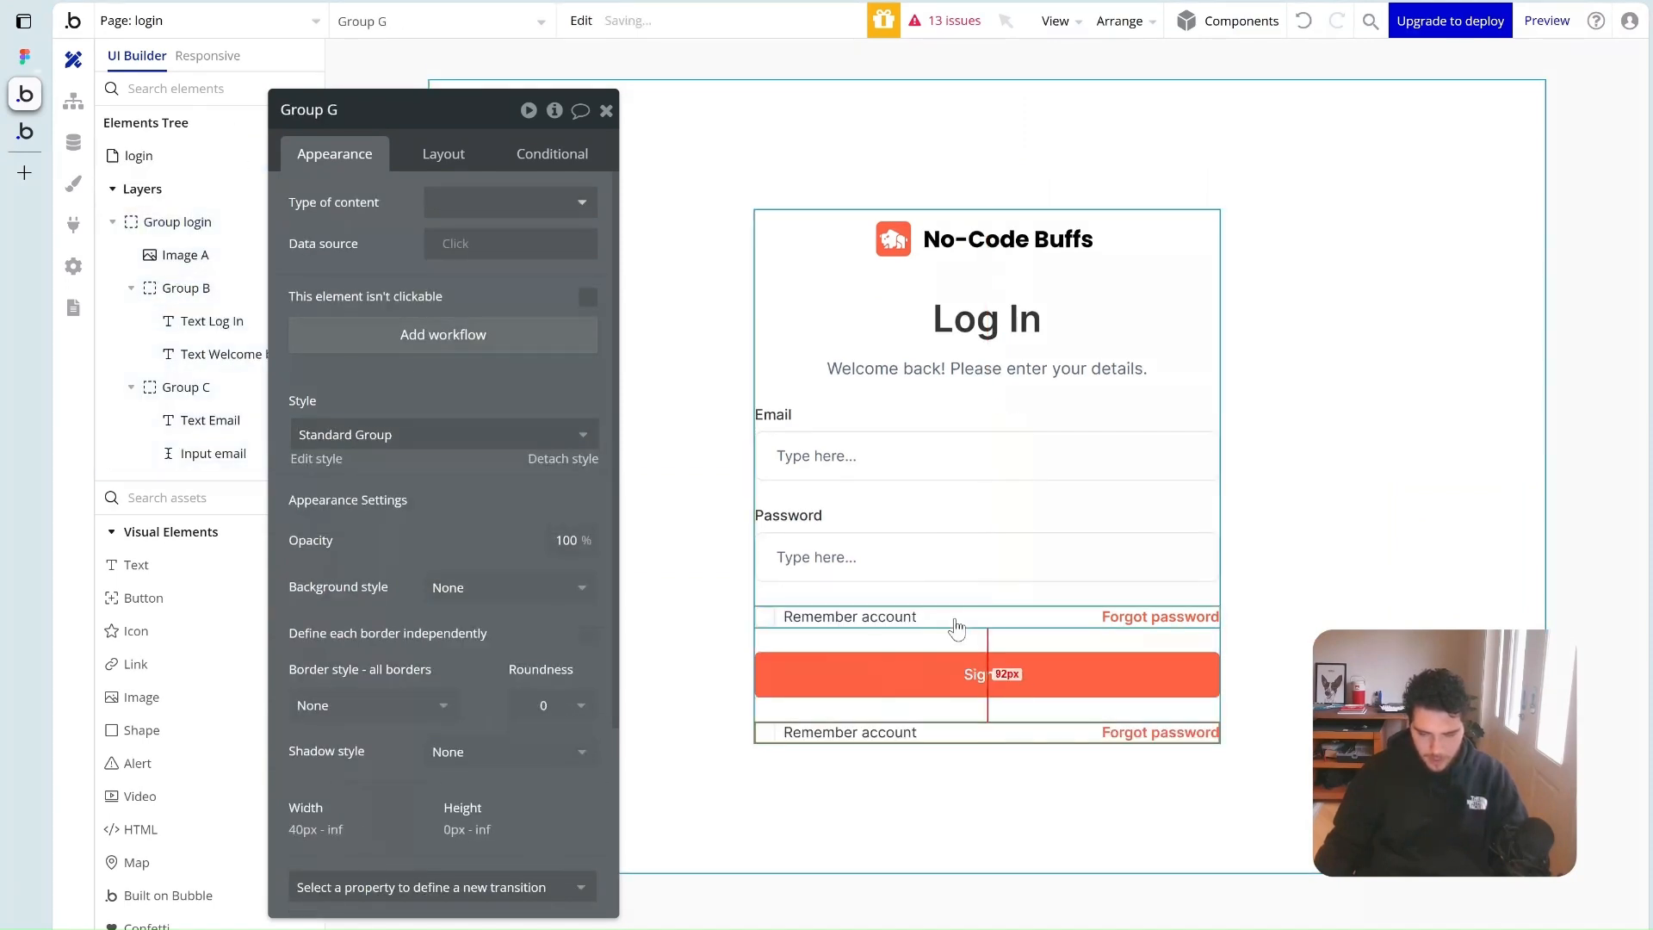
Move the copied Remember account text out of the checkbox group into the row
click(841, 732)
drag(372, 473, 485, 454)
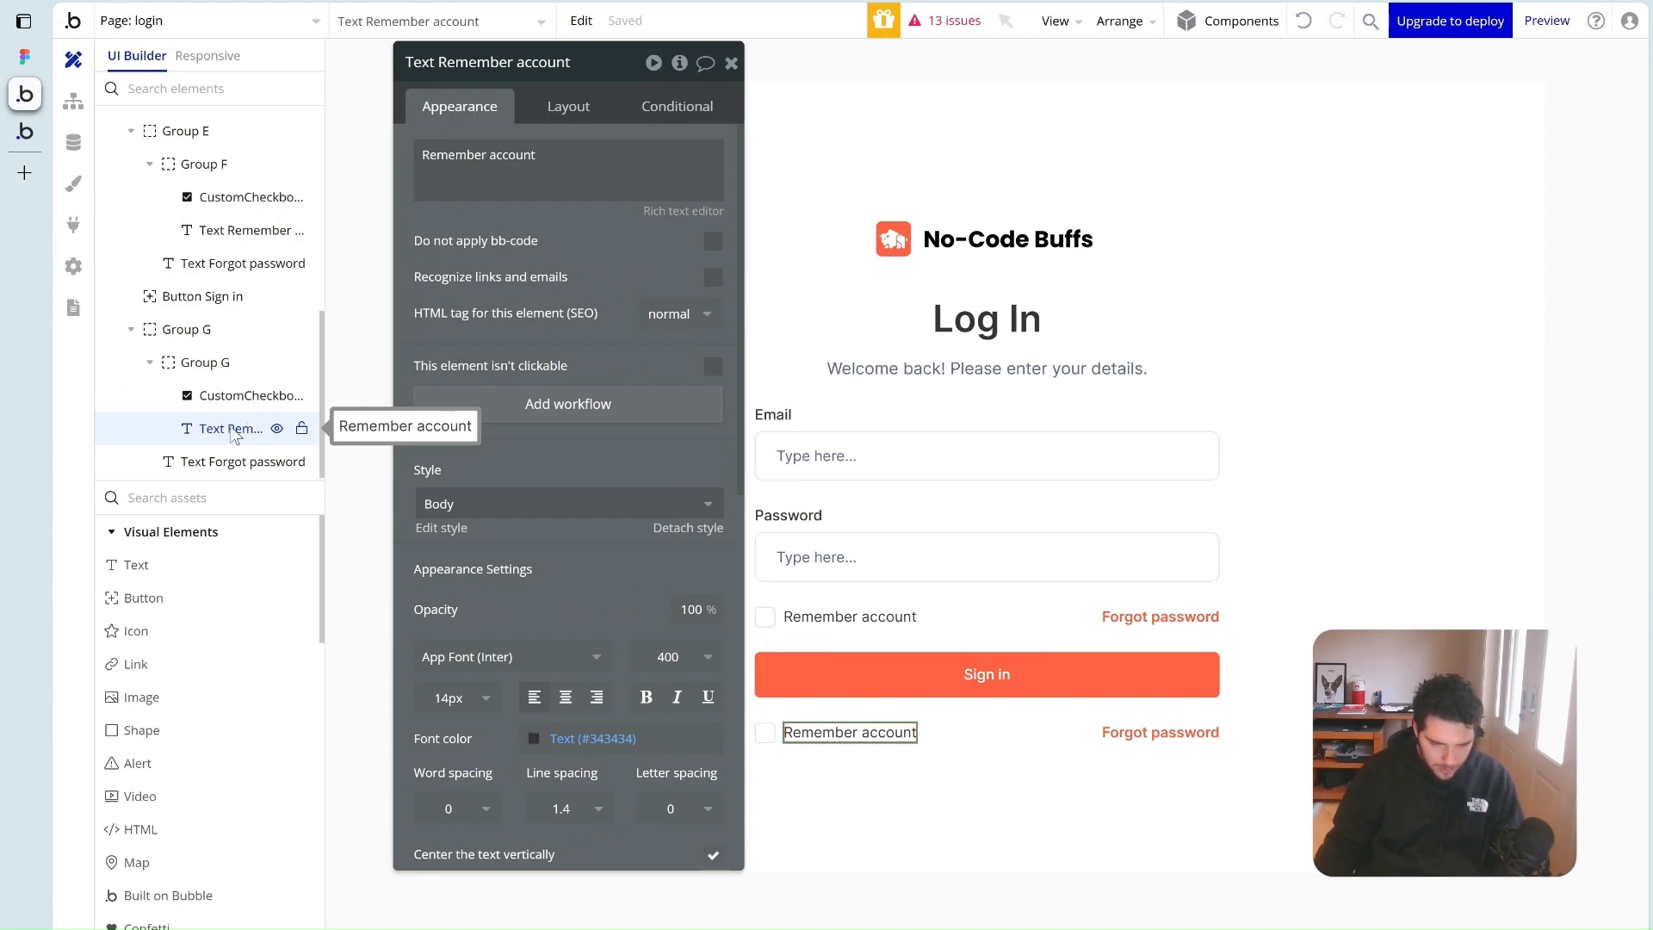
drag(231, 435, 228, 363)
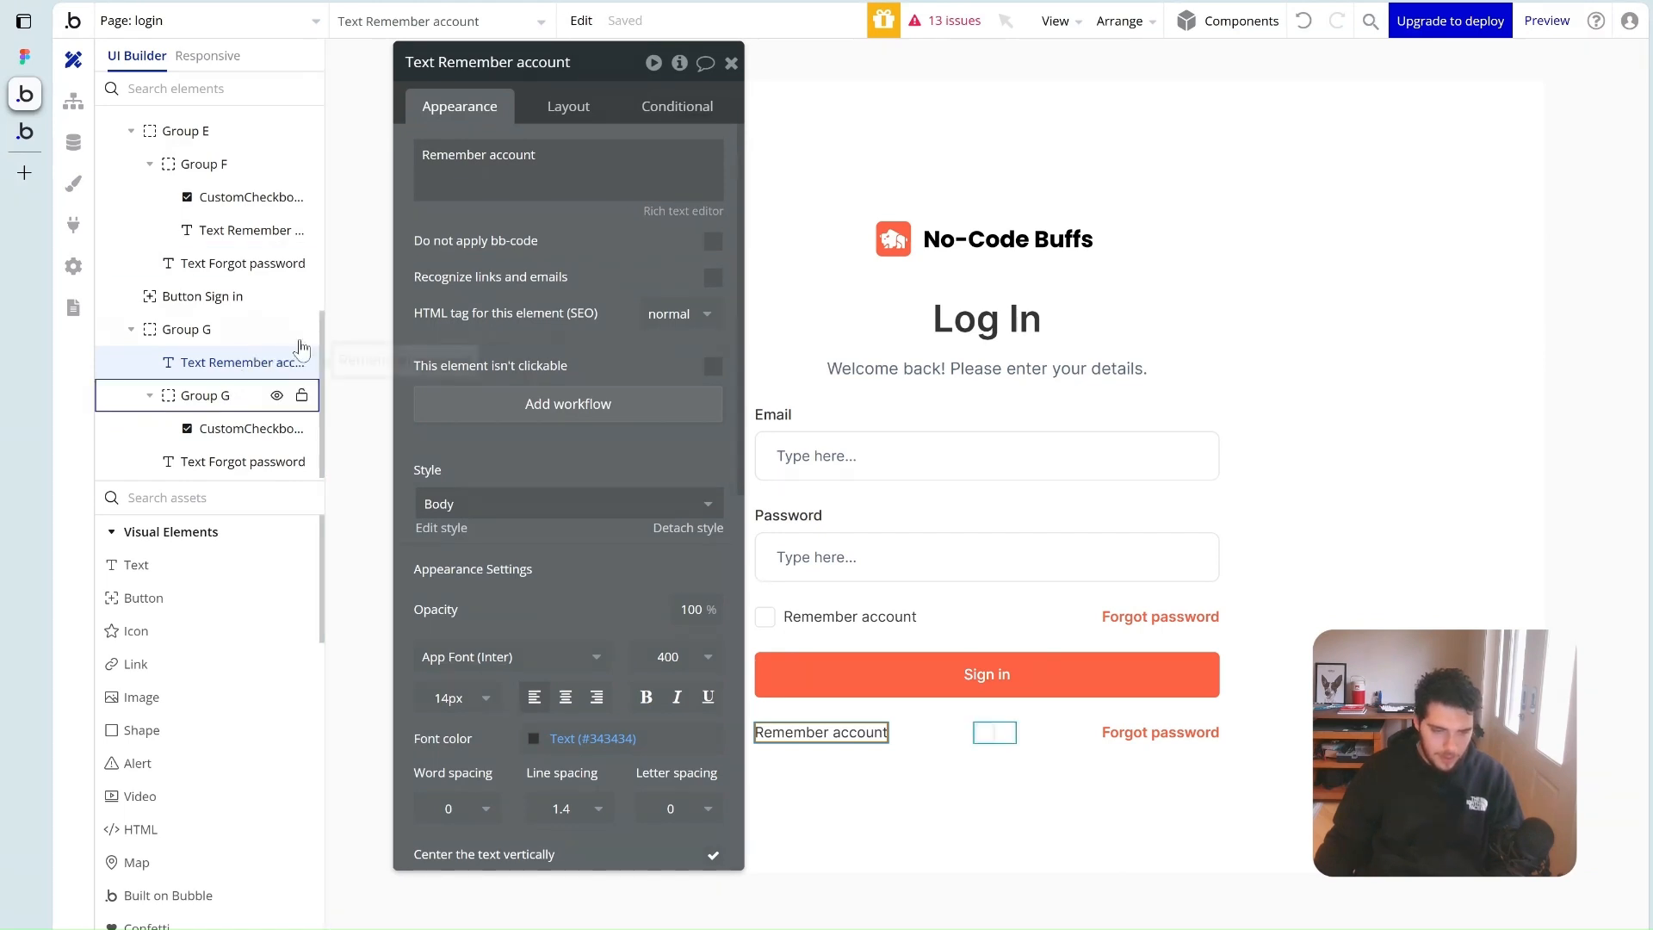
scroll(211, 297, up, 3)
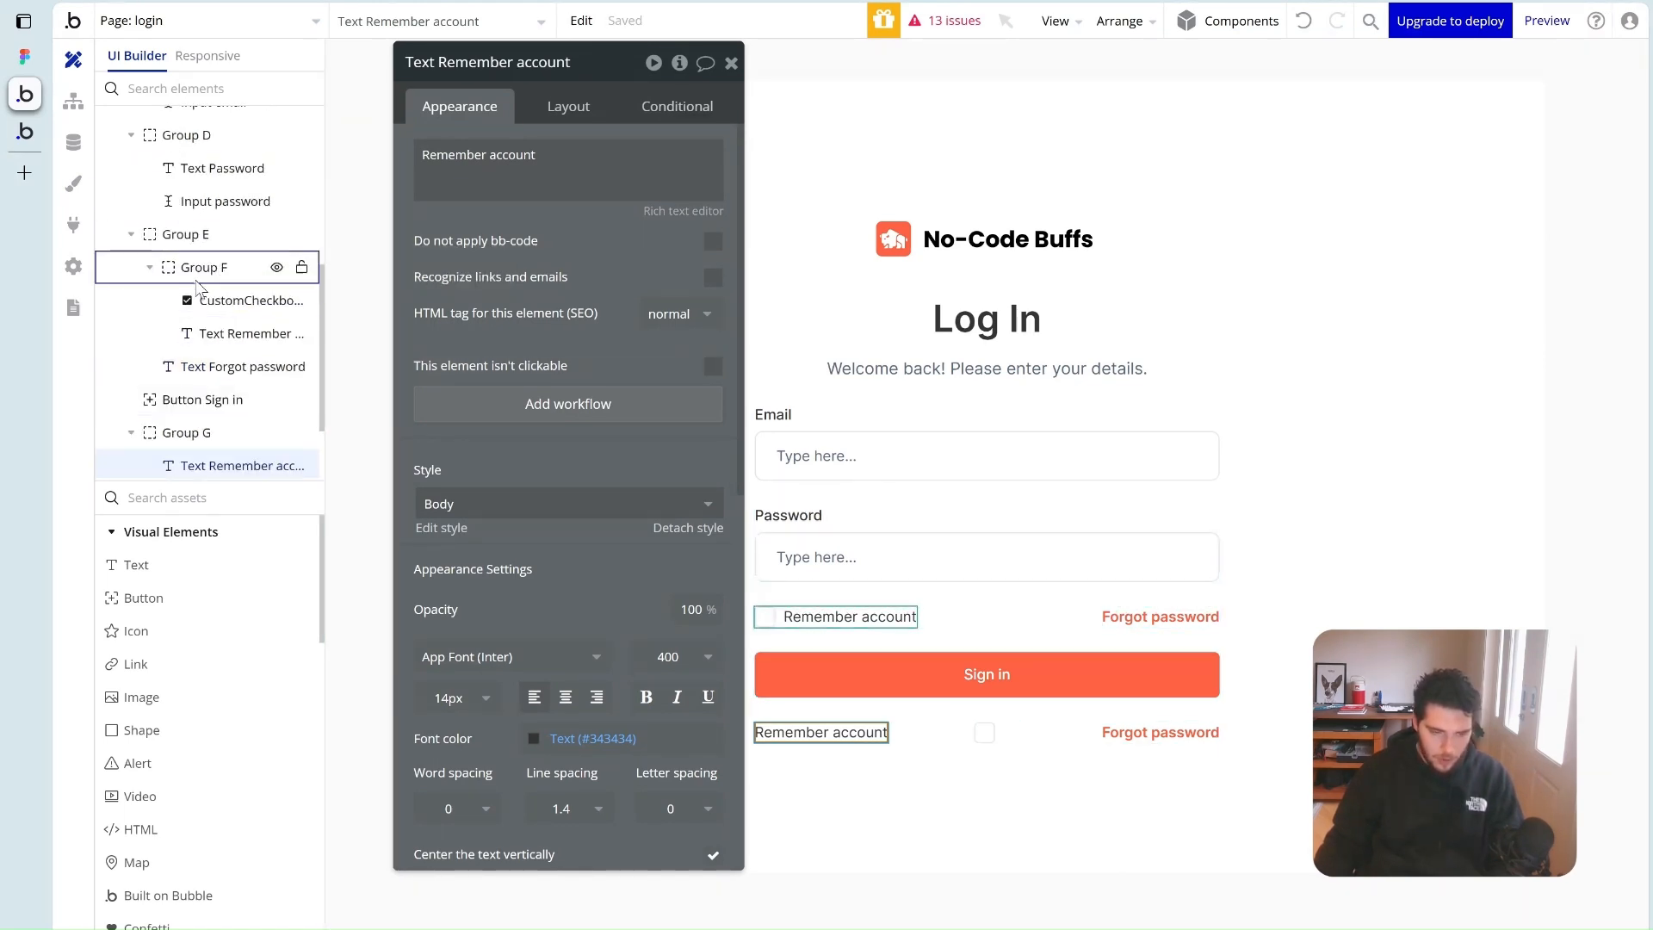
scroll(259, 389, down, 3)
drag(240, 361, 1021, 560)
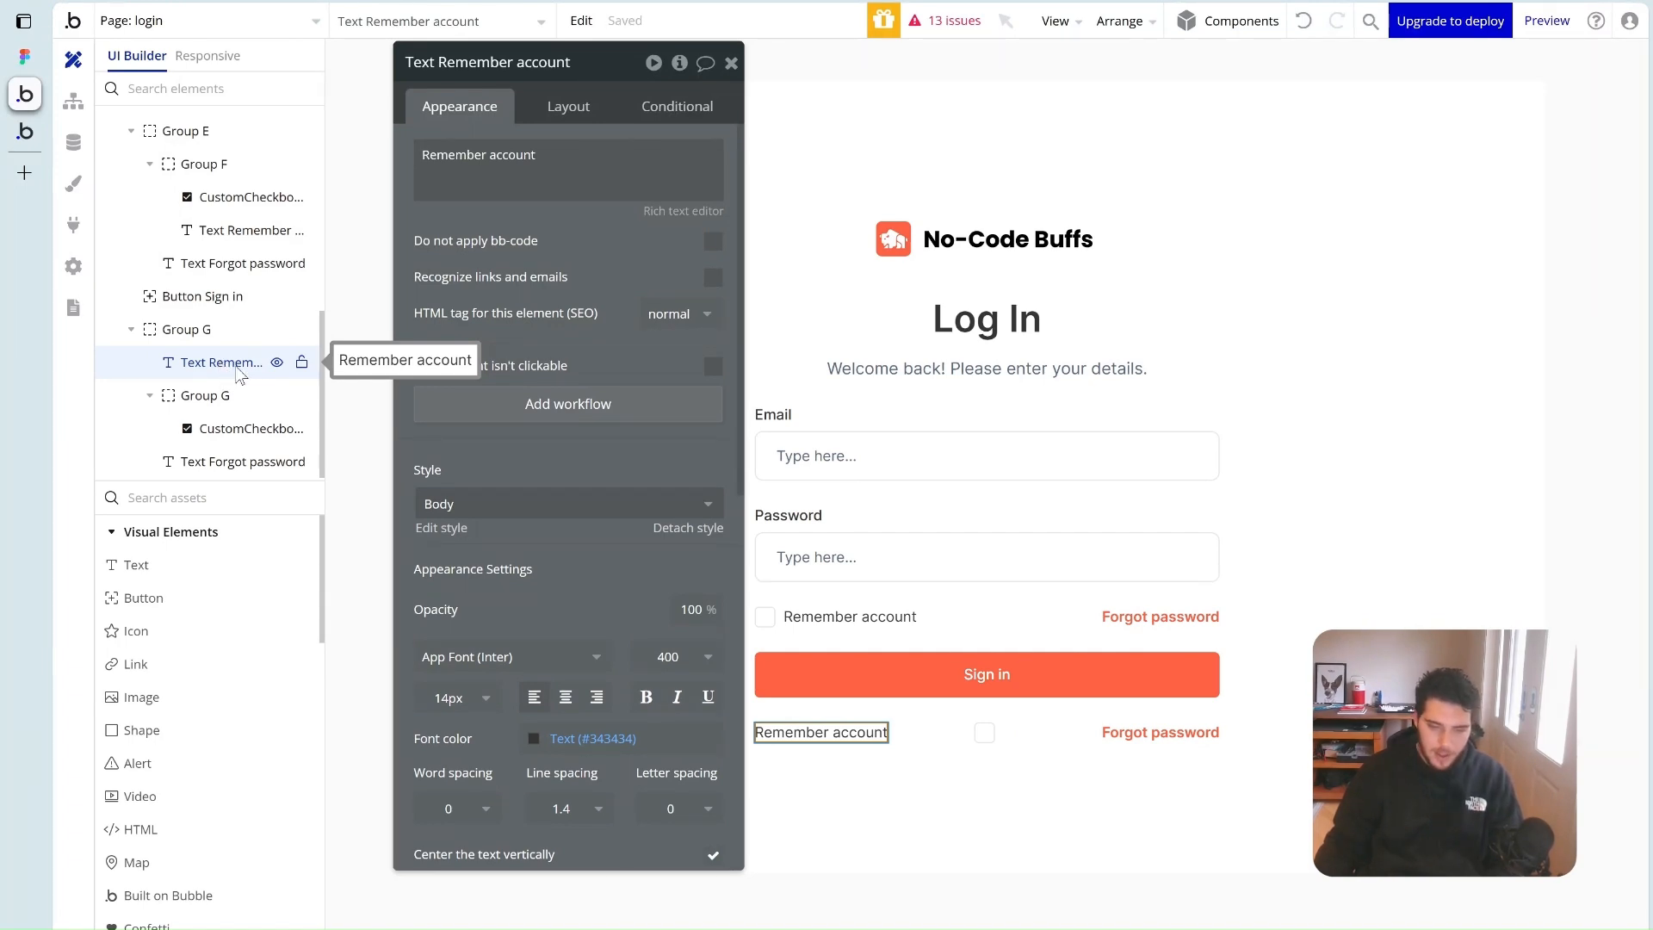
Delete the leftover checkbox group from the copied row
click(852, 459)
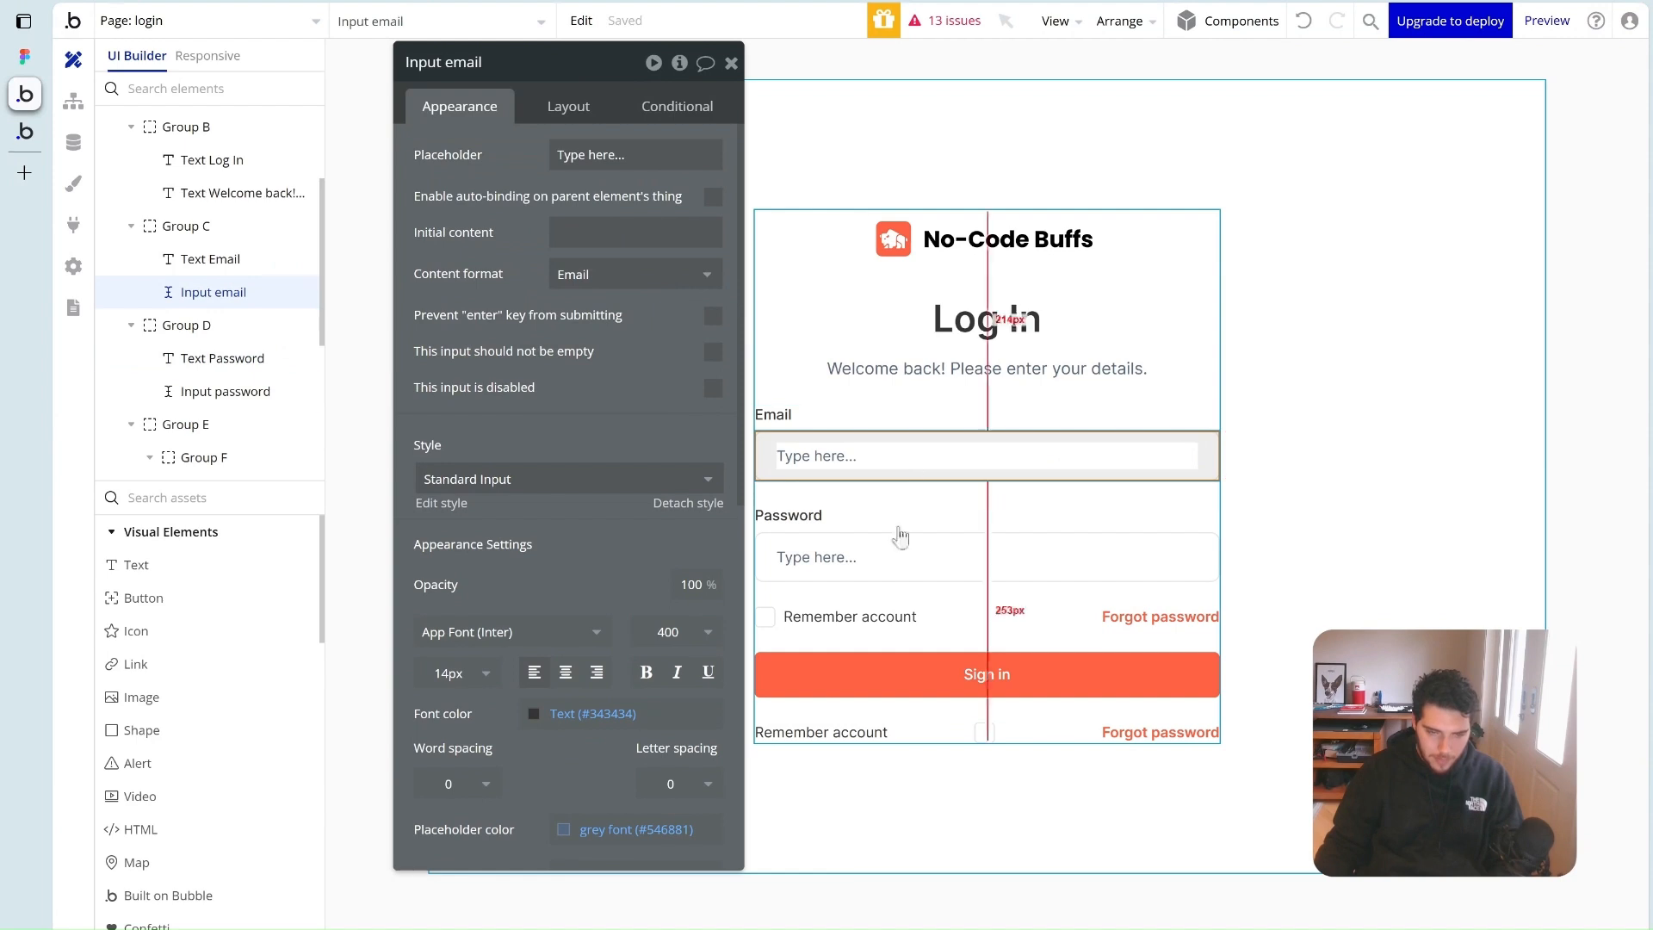
click(895, 555)
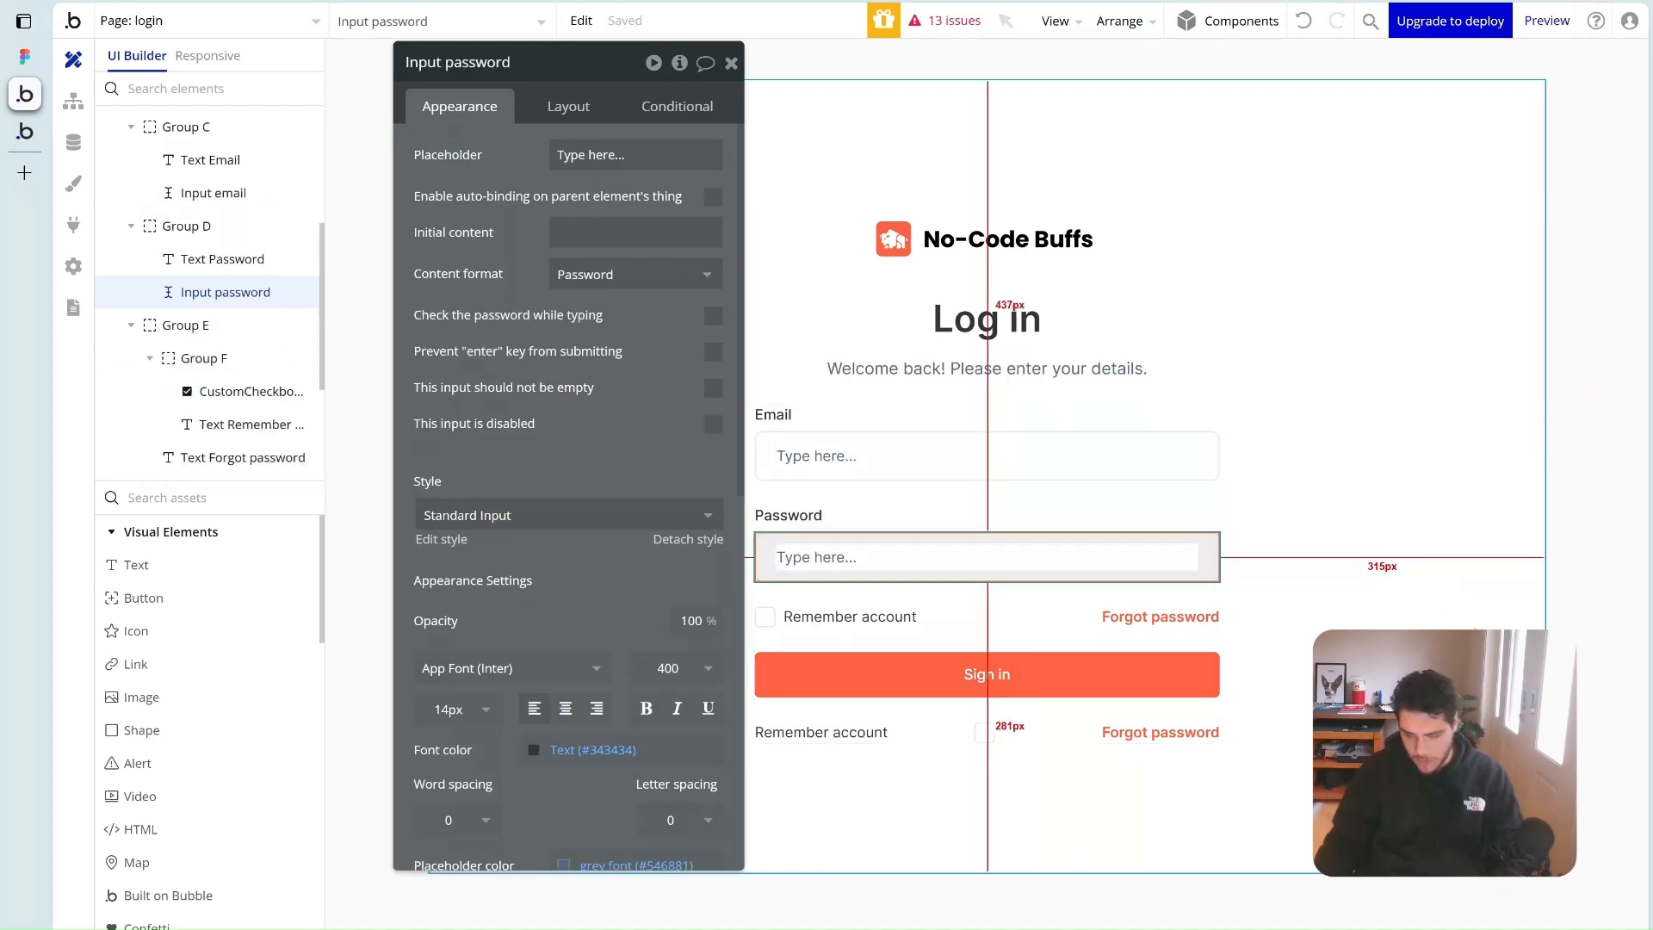
click(1289, 585)
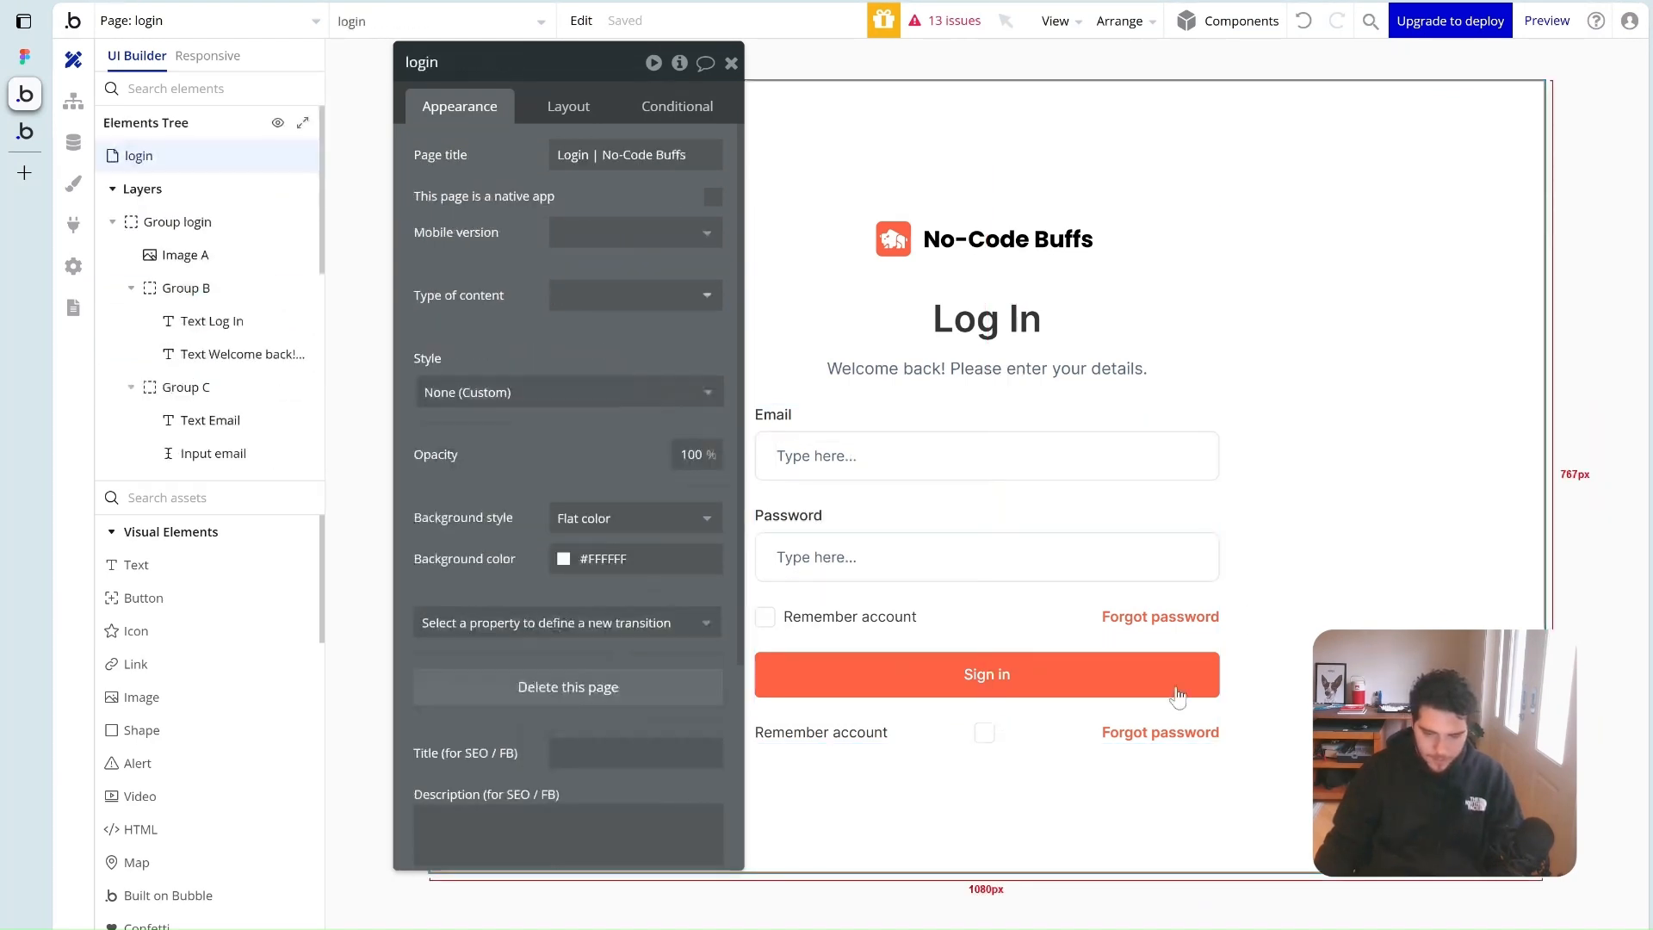
click(874, 733)
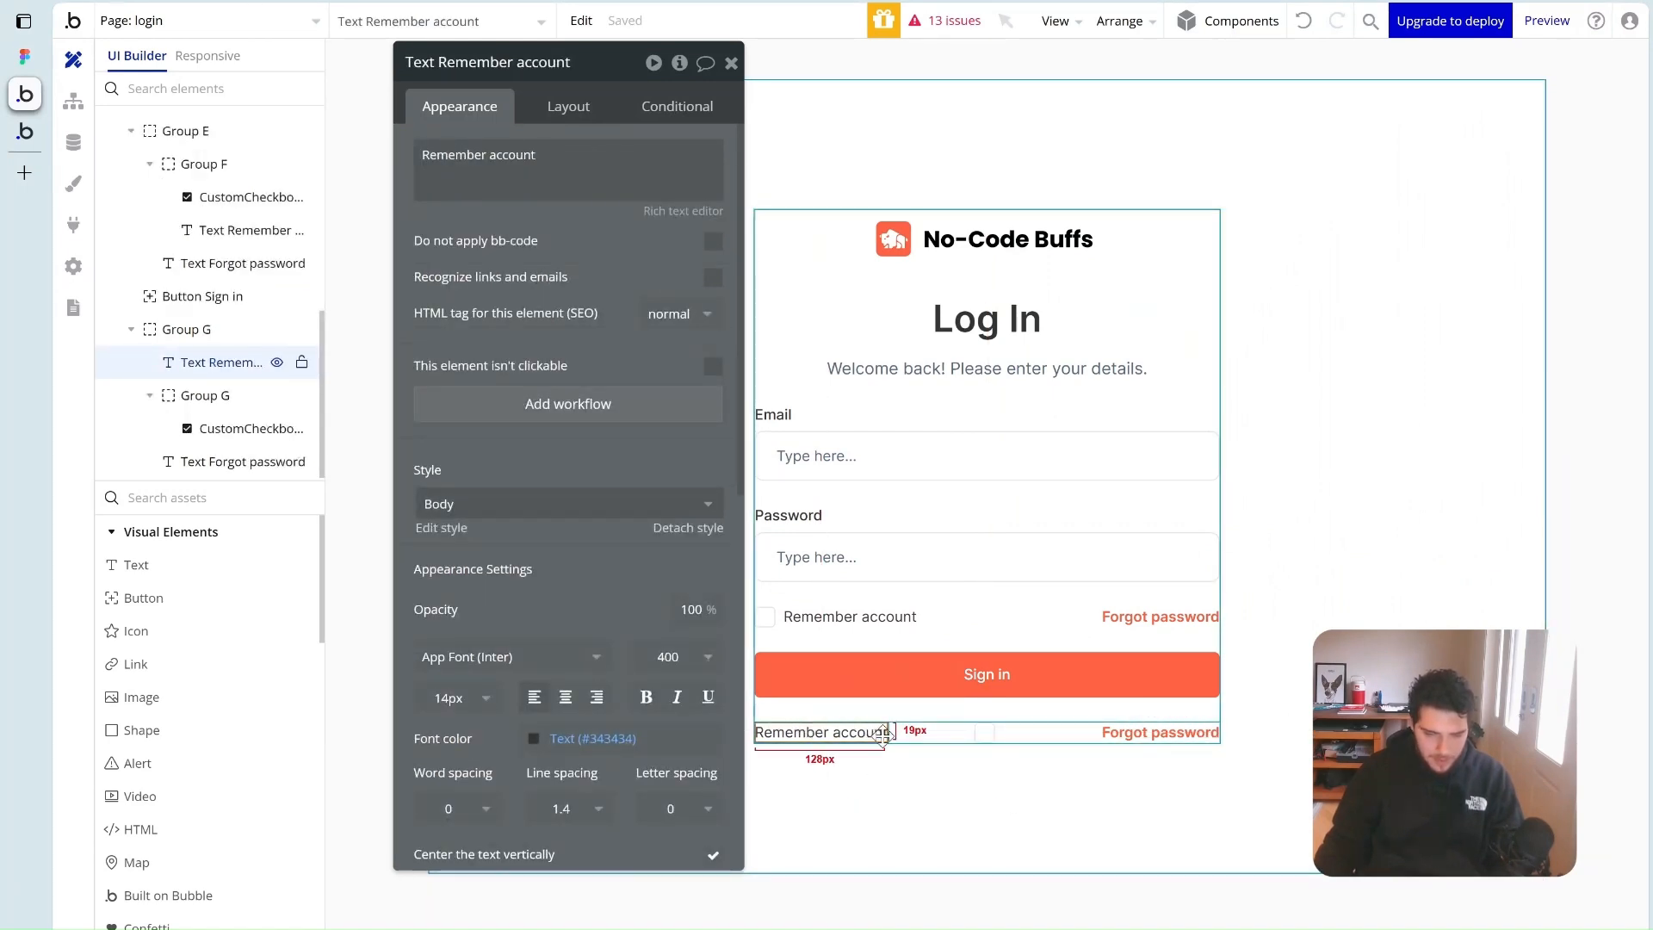
click(996, 733)
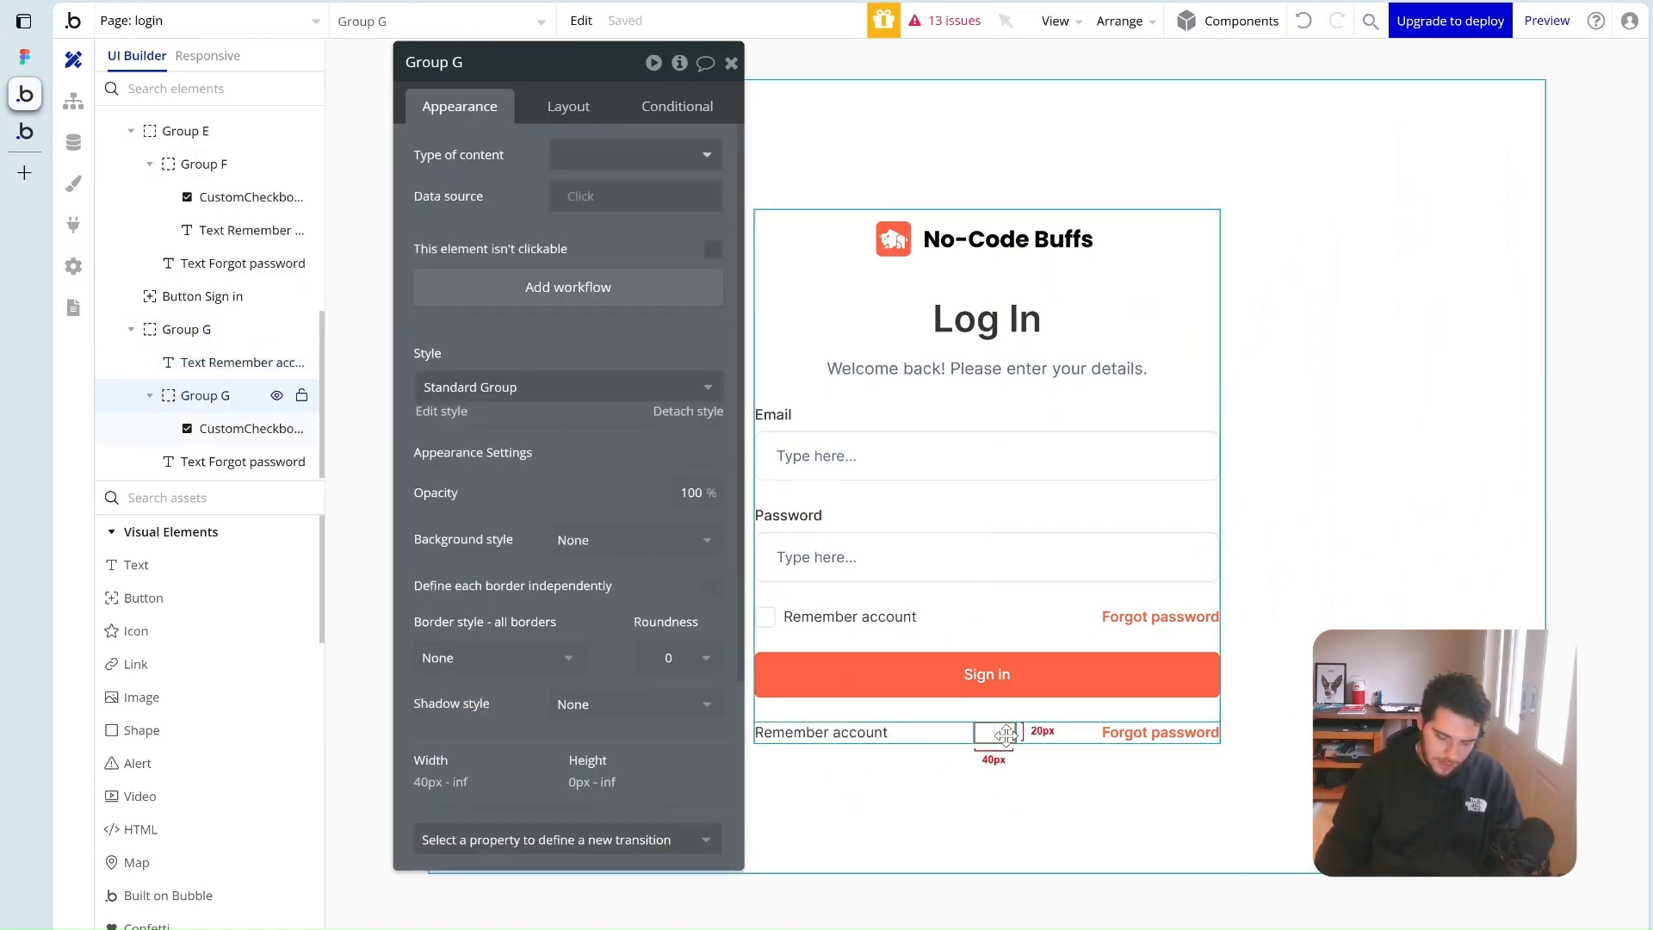
key(Delete)
Centre the copied row's two texts with an 8 px gap between them
click(1005, 735)
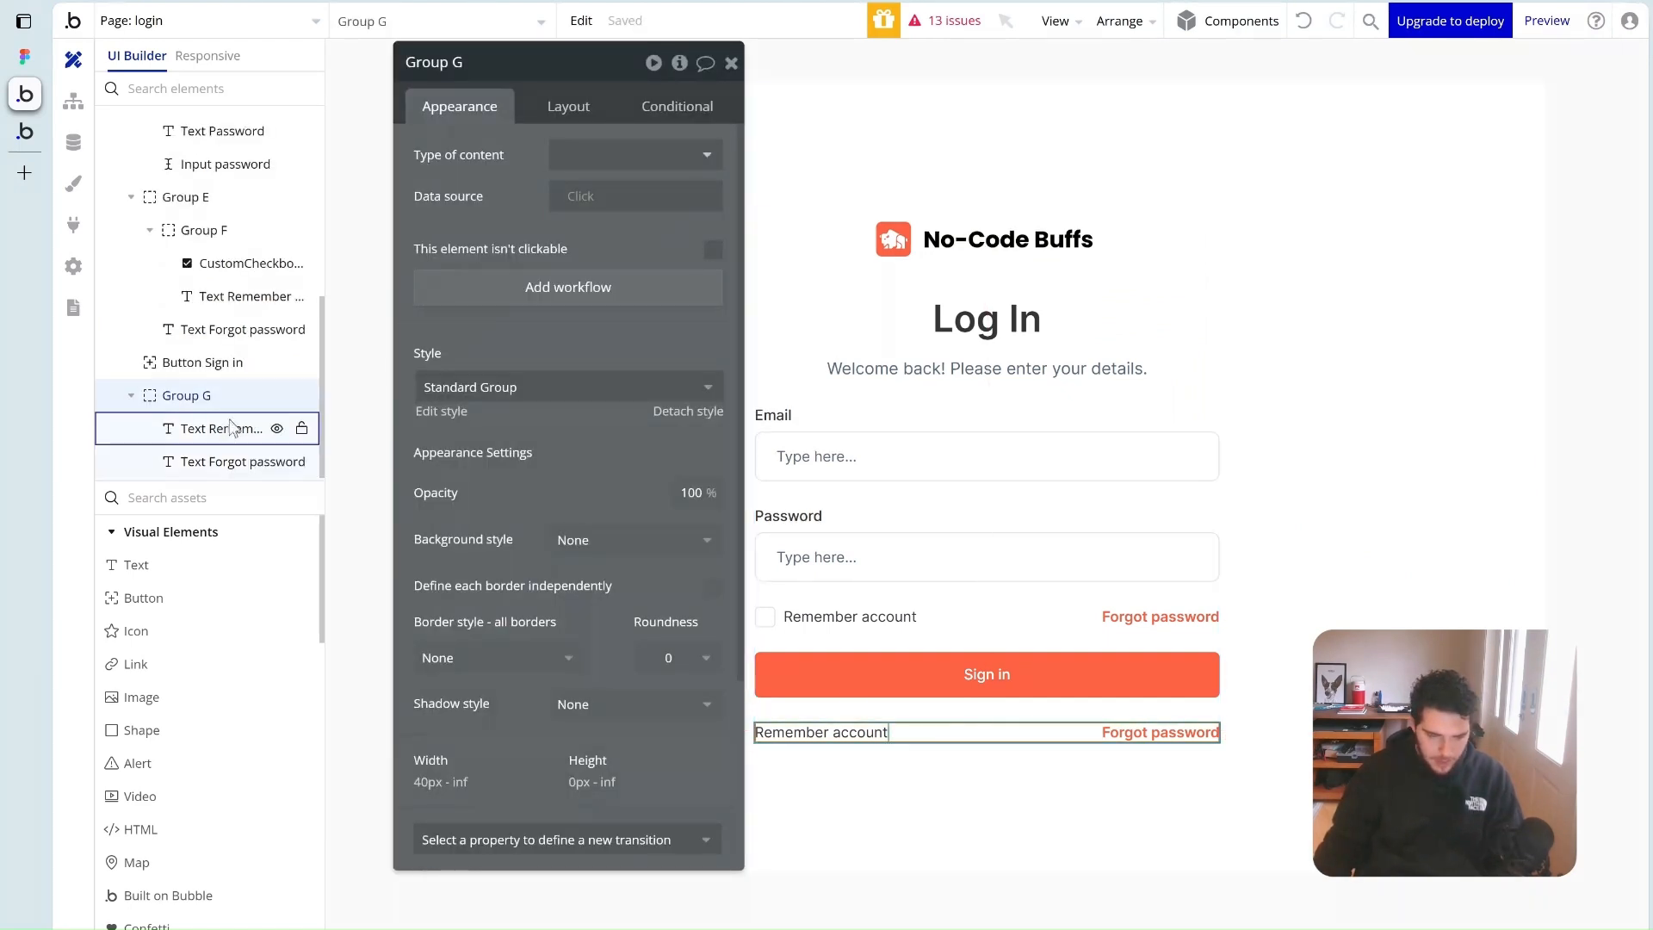
click(585, 109)
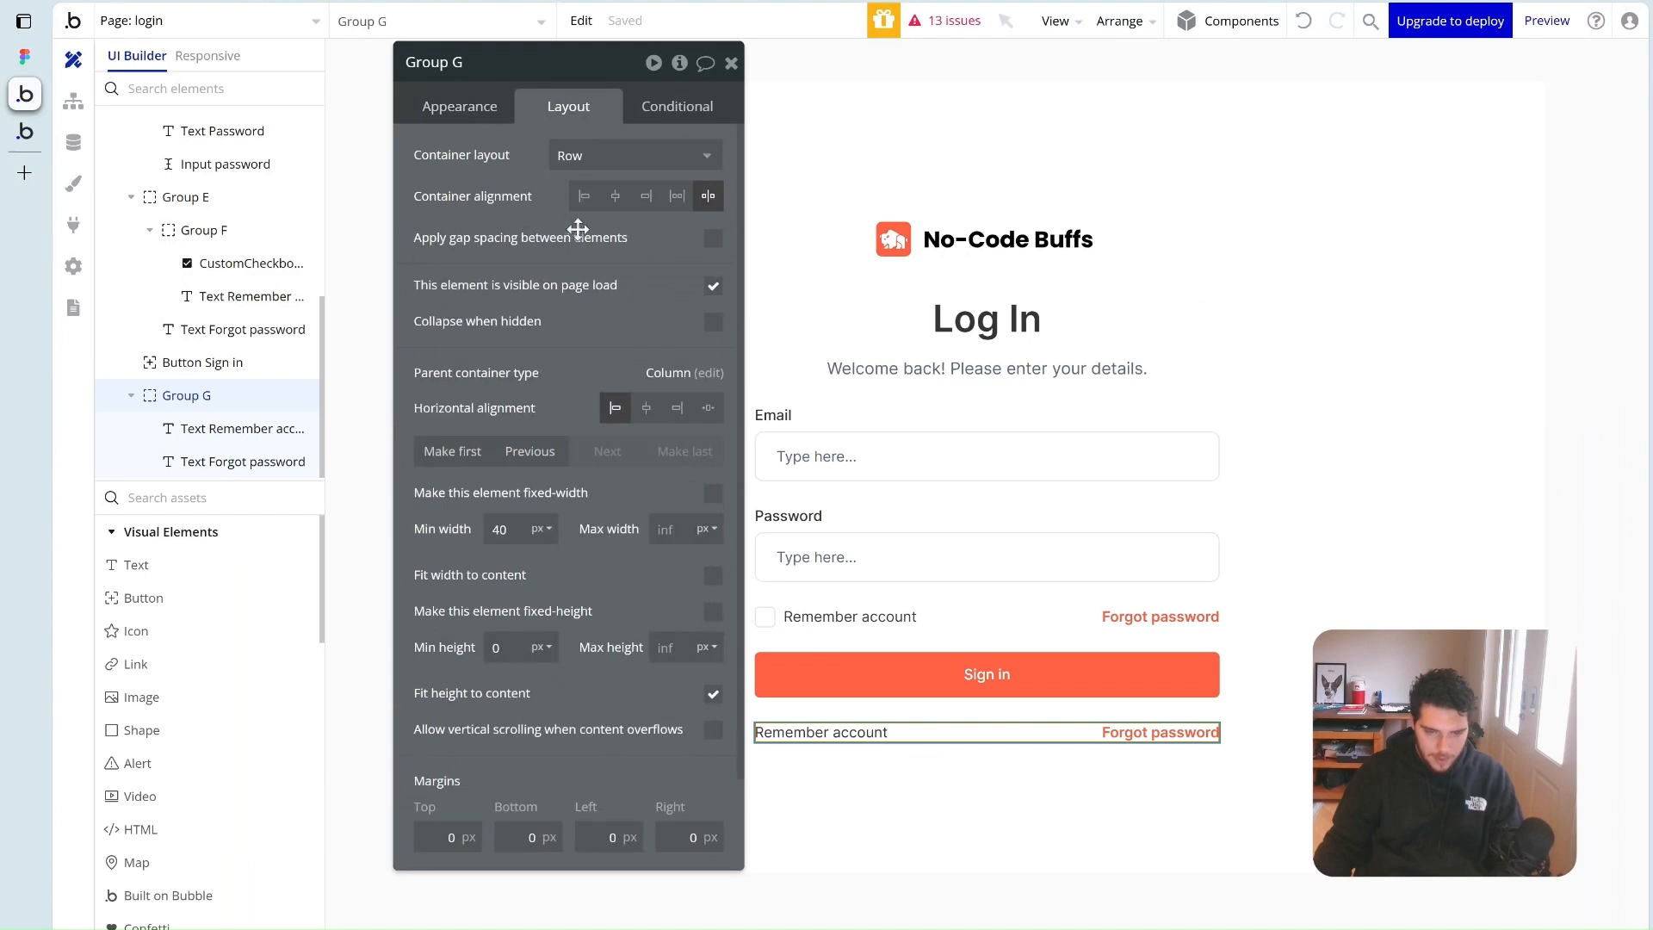
click(617, 198)
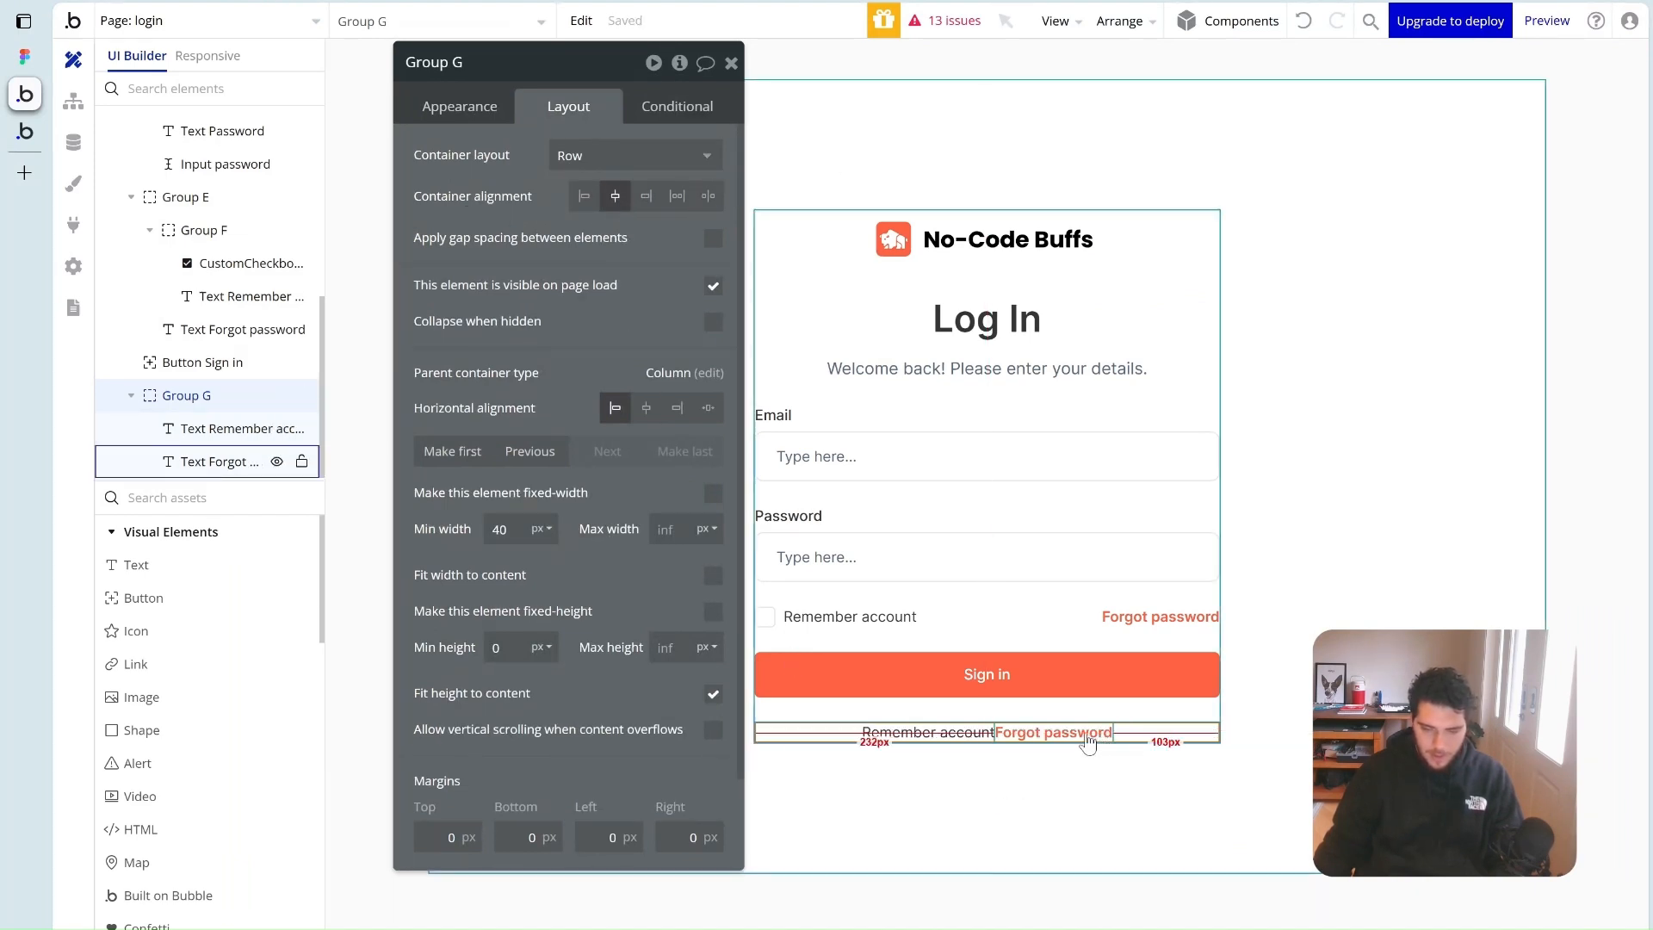
click(714, 241)
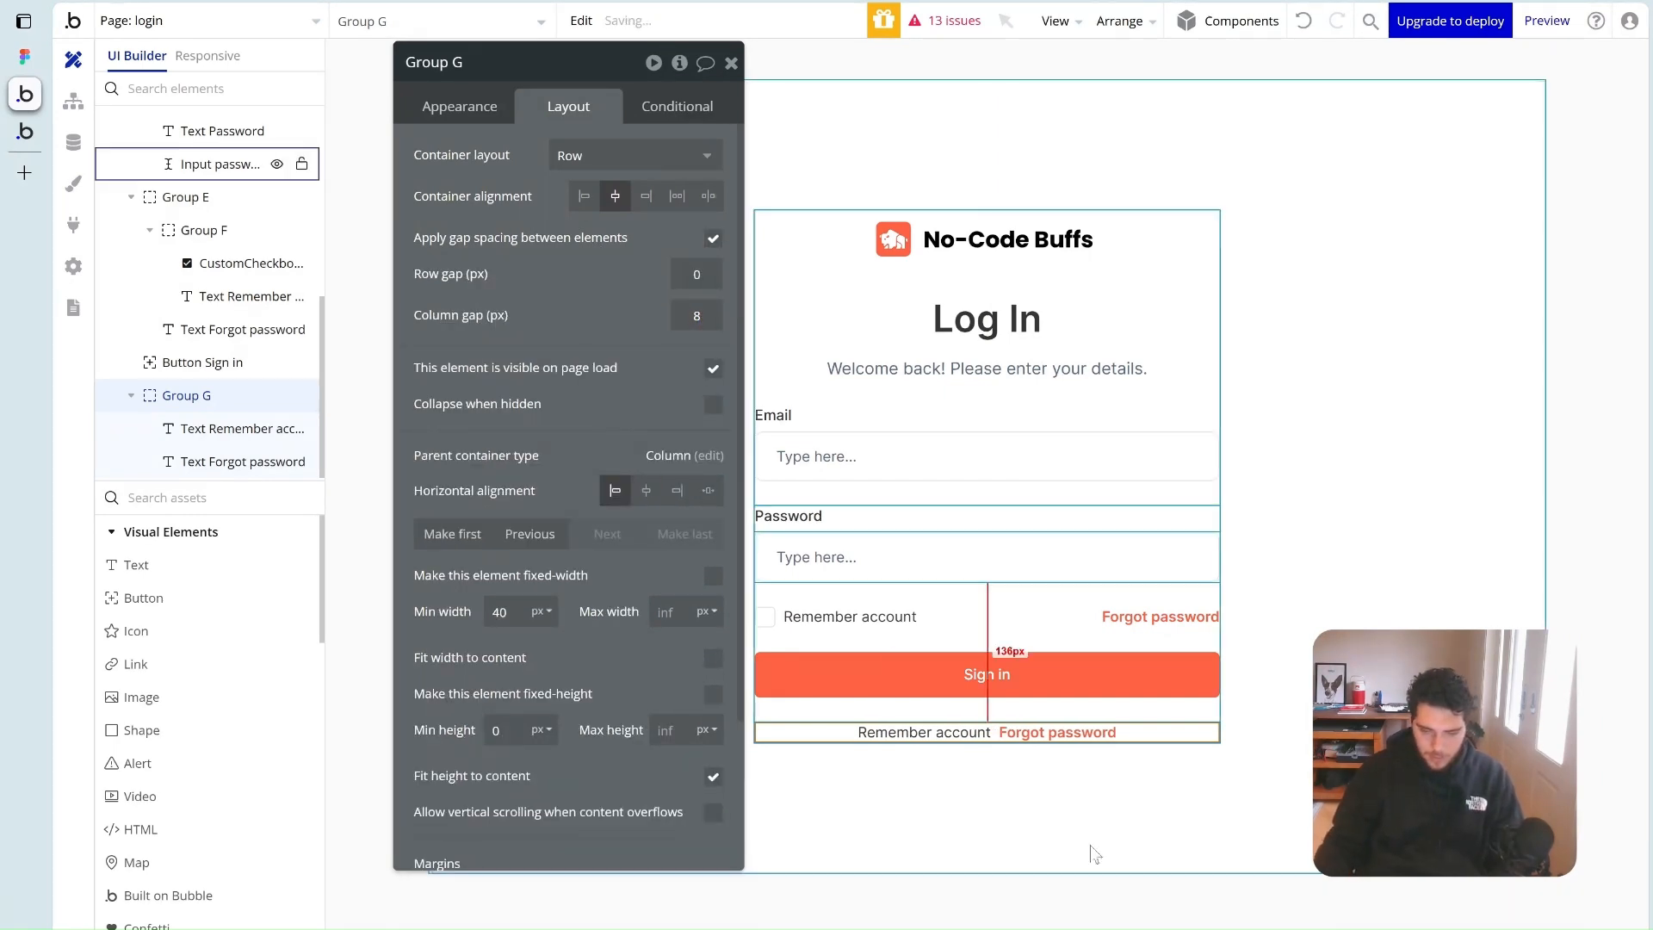
click(915, 732)
click(460, 106)
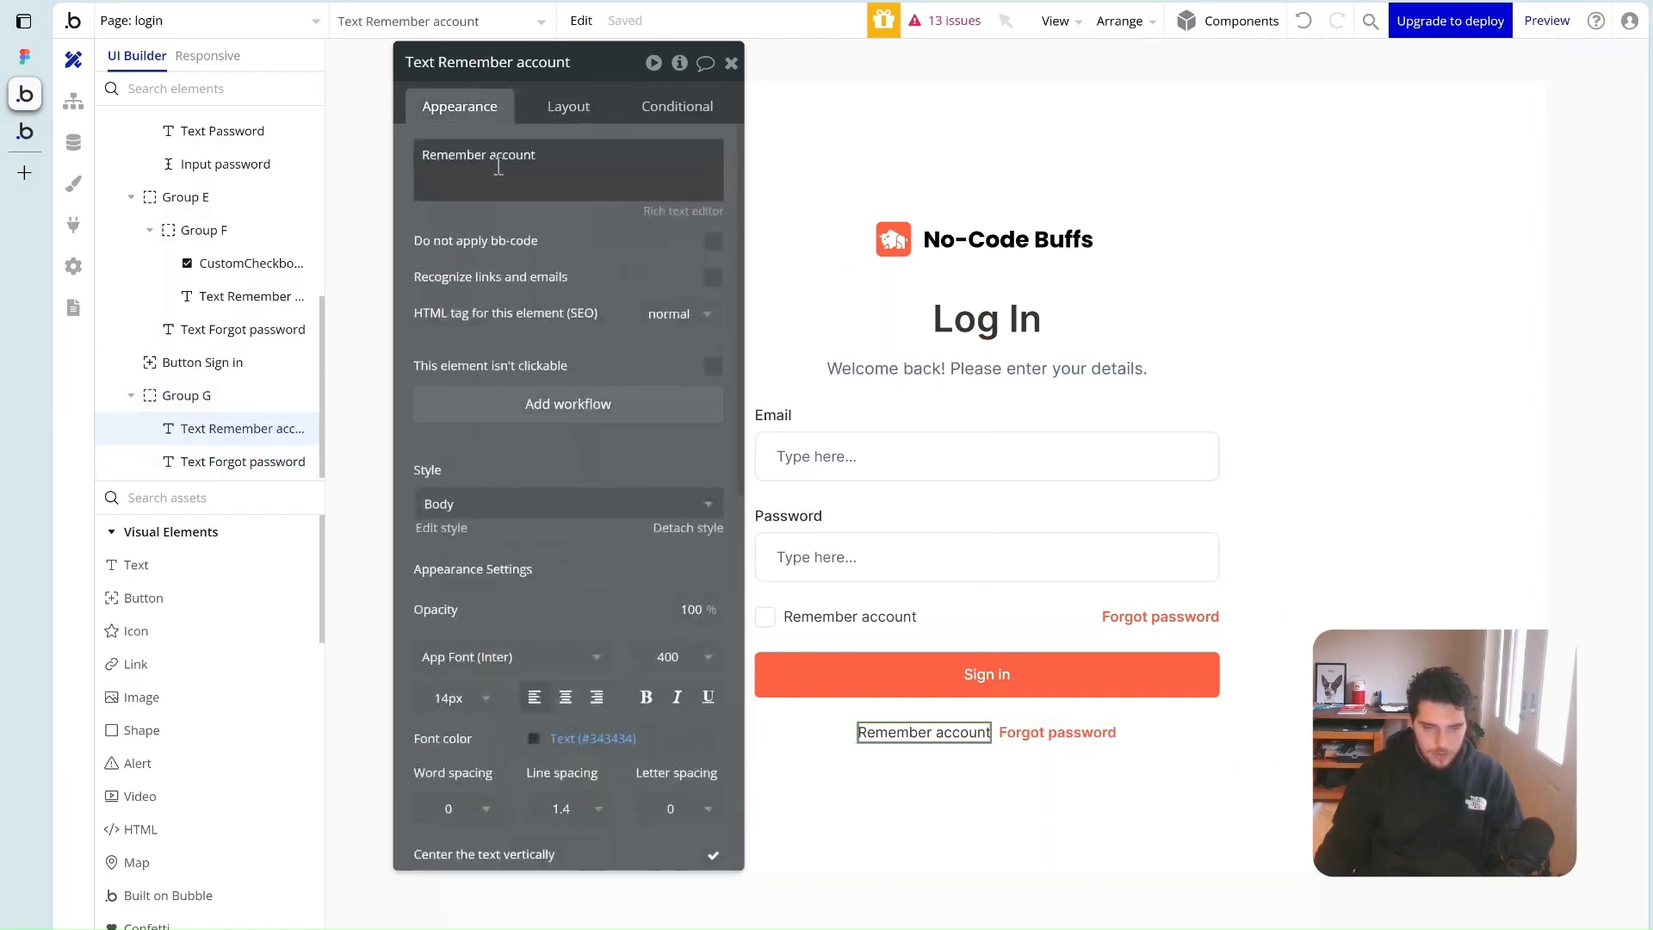
Rewrite the bottom row's texts as 'Don't have an account?' and 'Sign up'
triple_click(499, 164)
text(Don't)
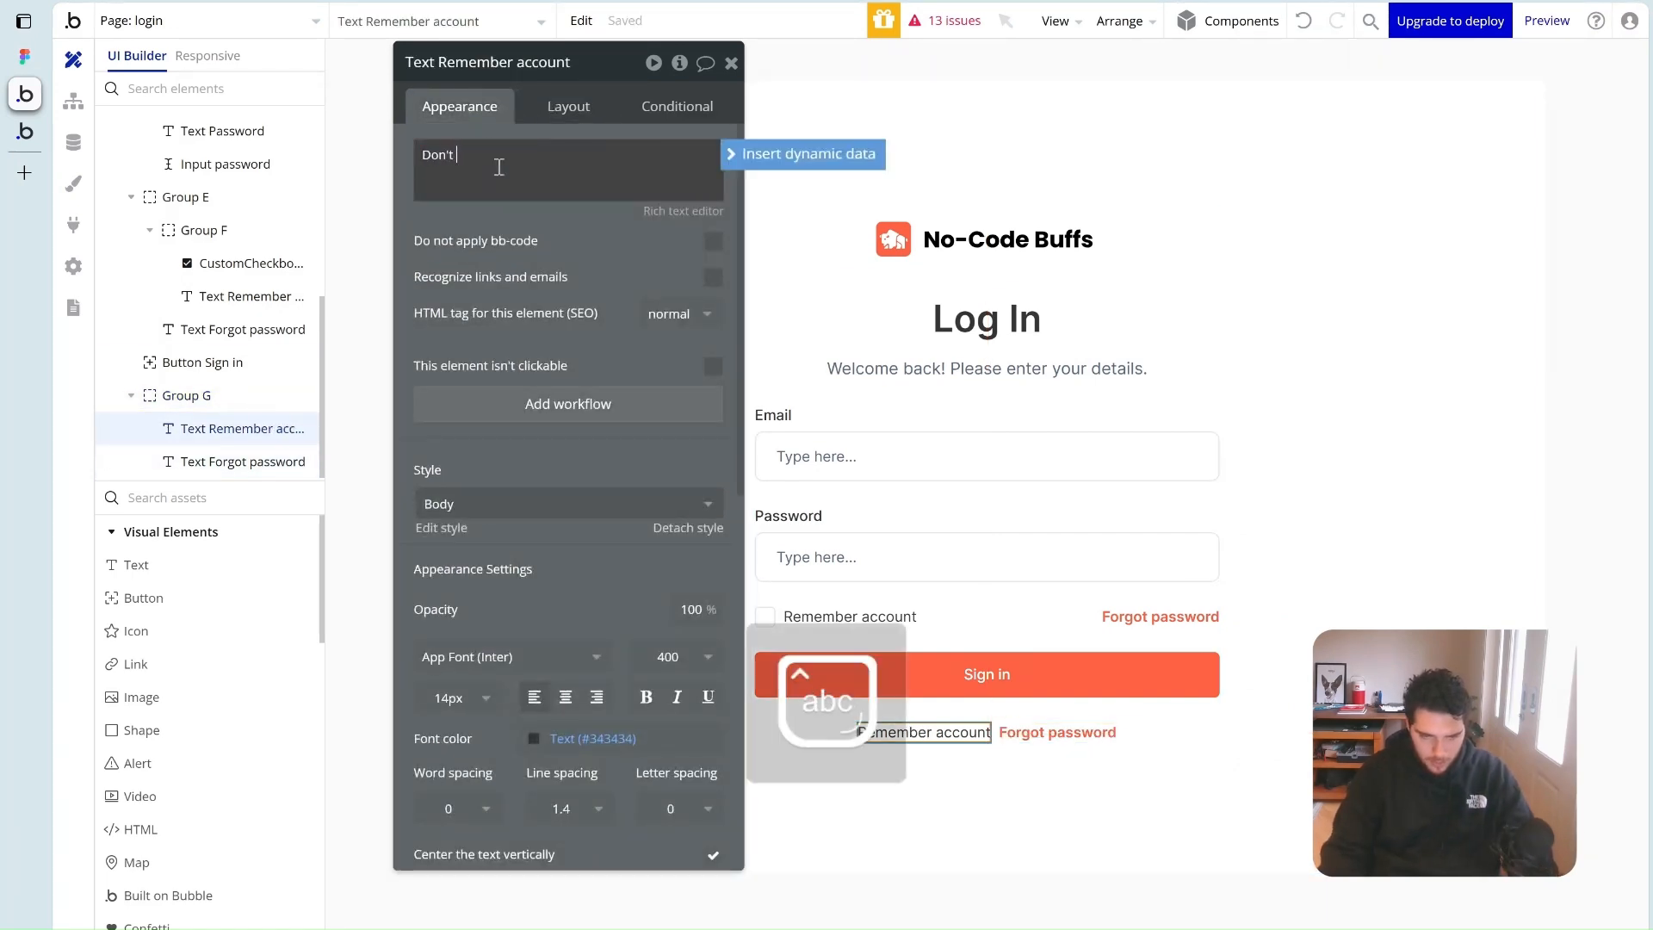
text( have an account)
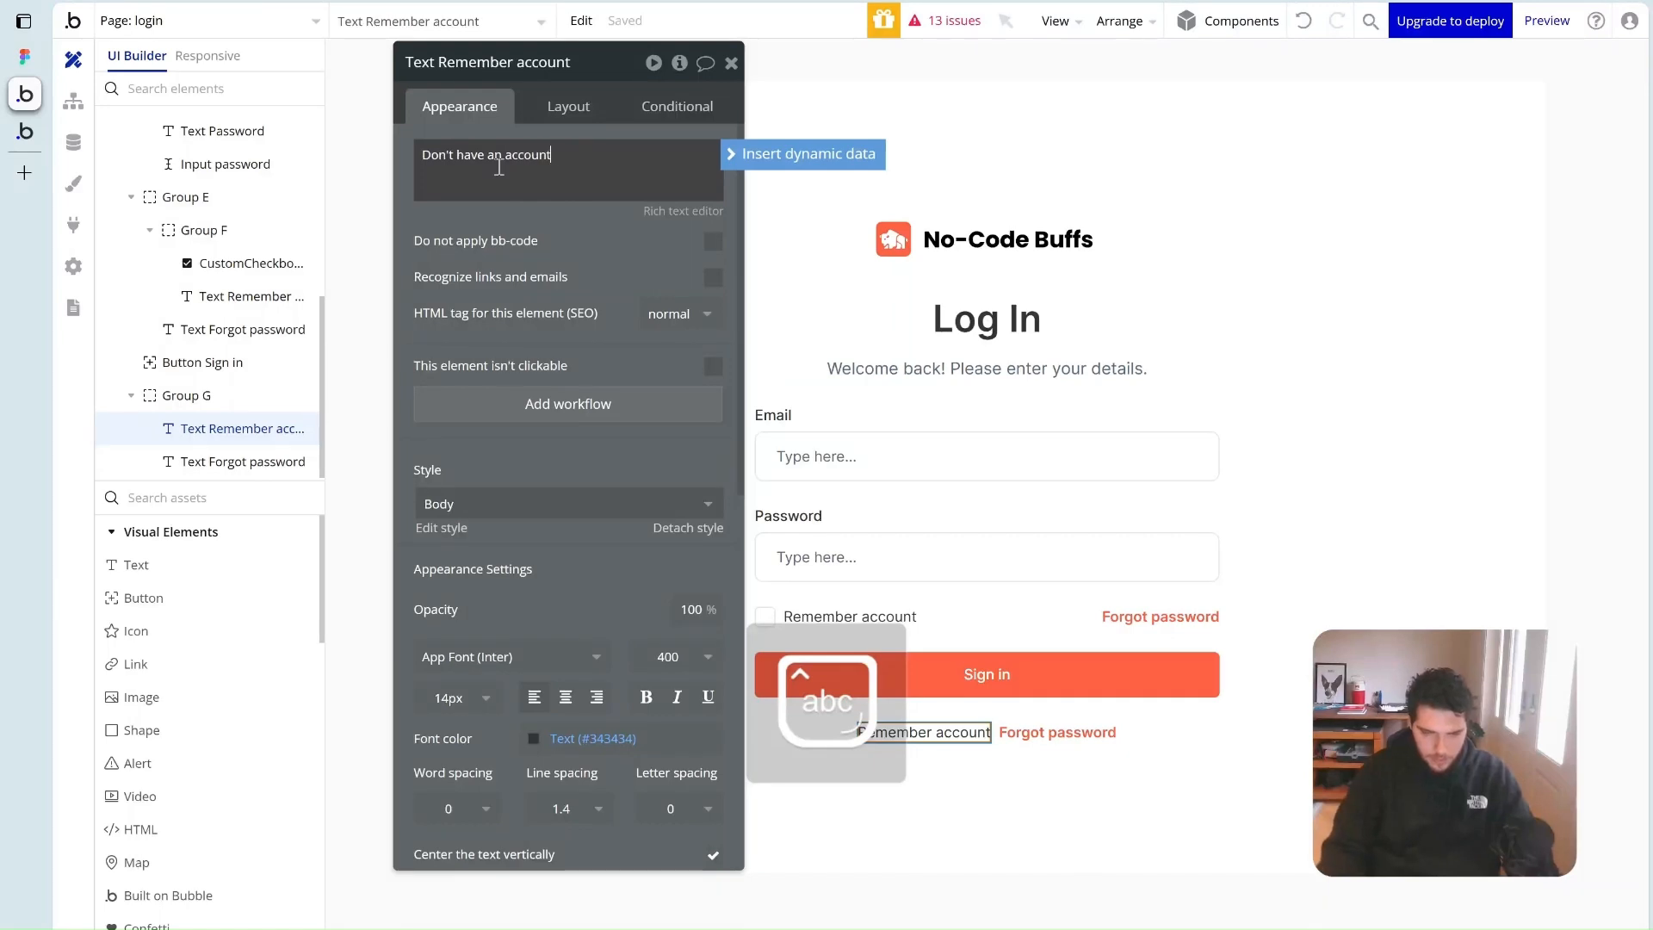
text(?)
click(1070, 732)
triple_click(523, 165)
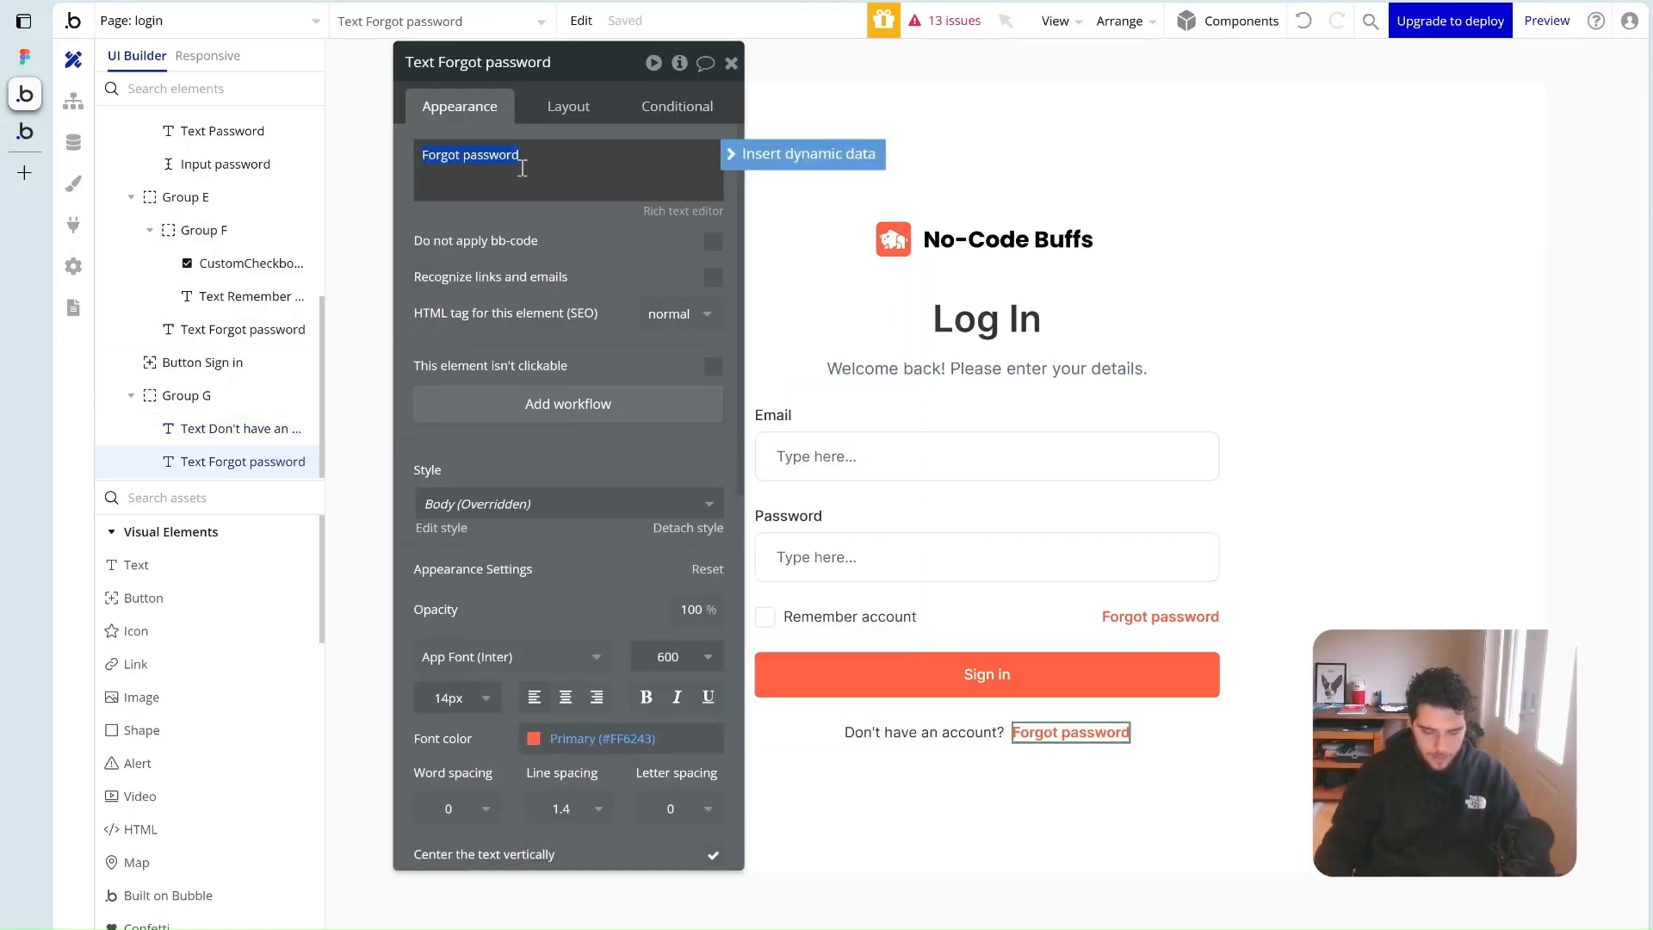
text(Sign up)
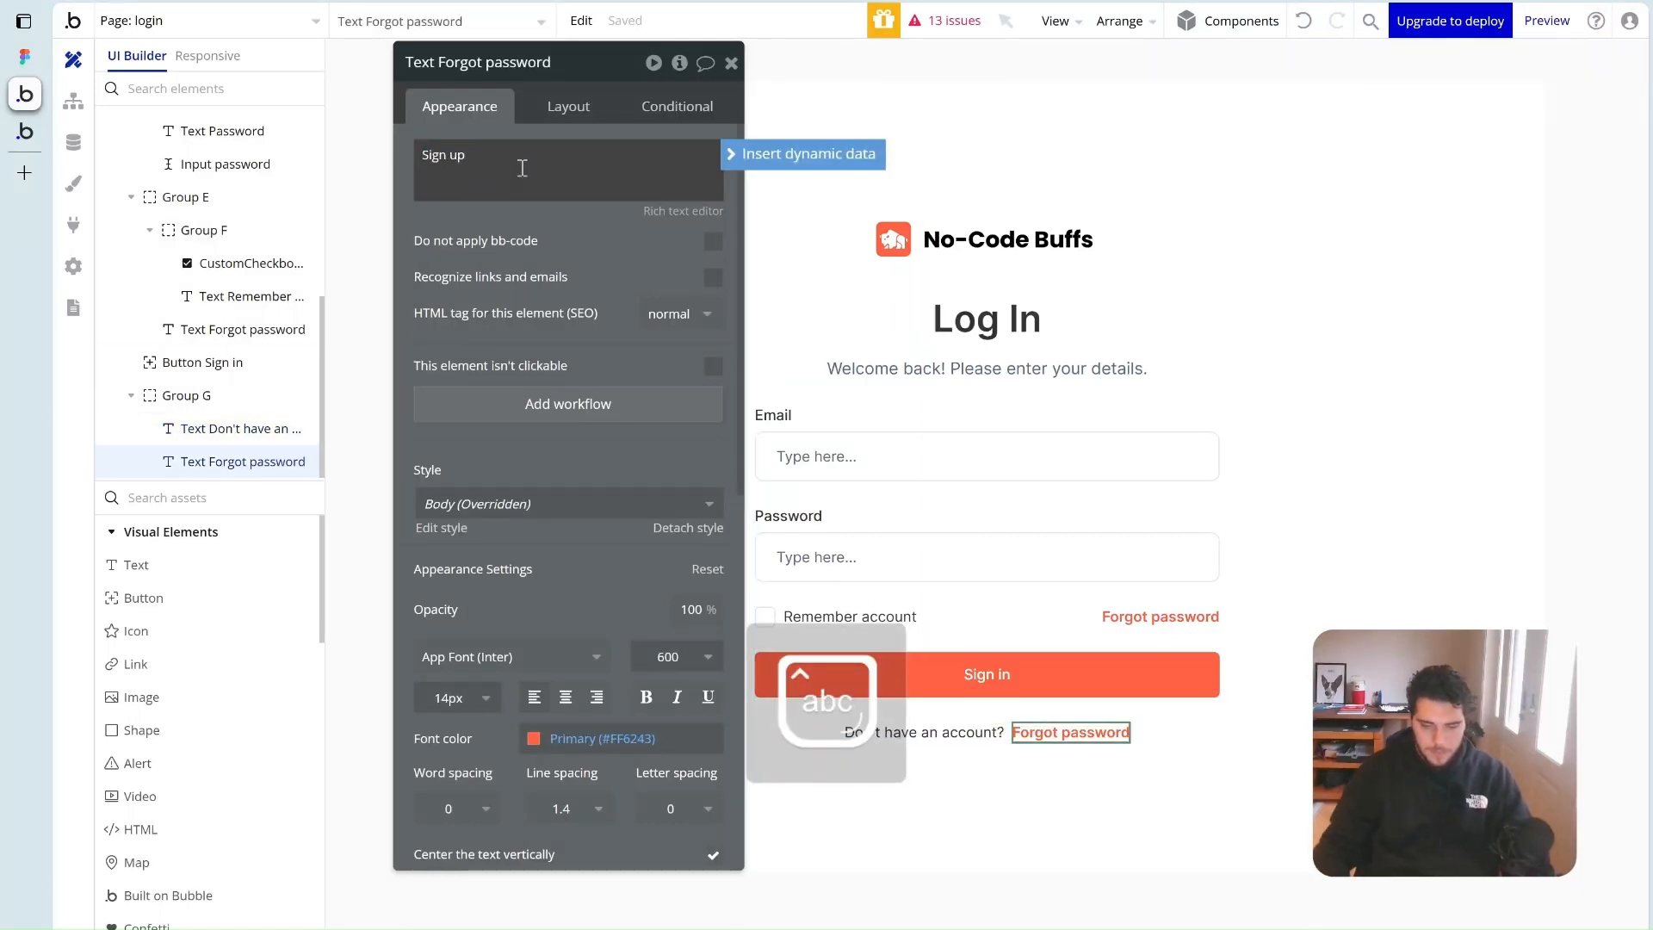
click(370, 129)
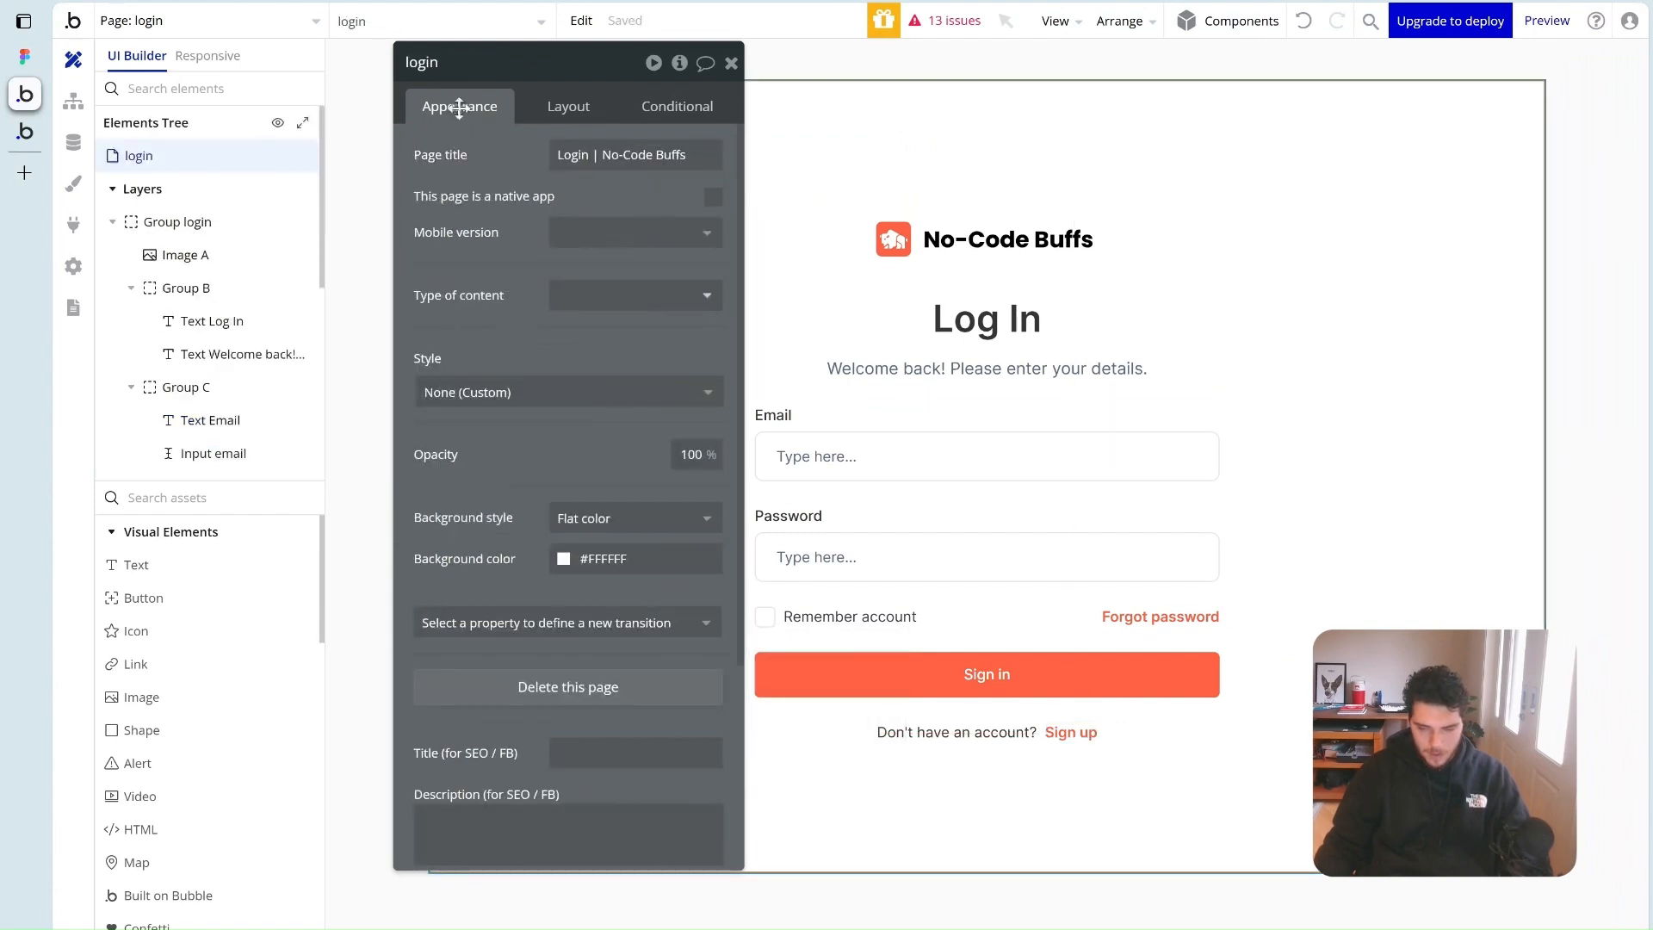
click(732, 64)
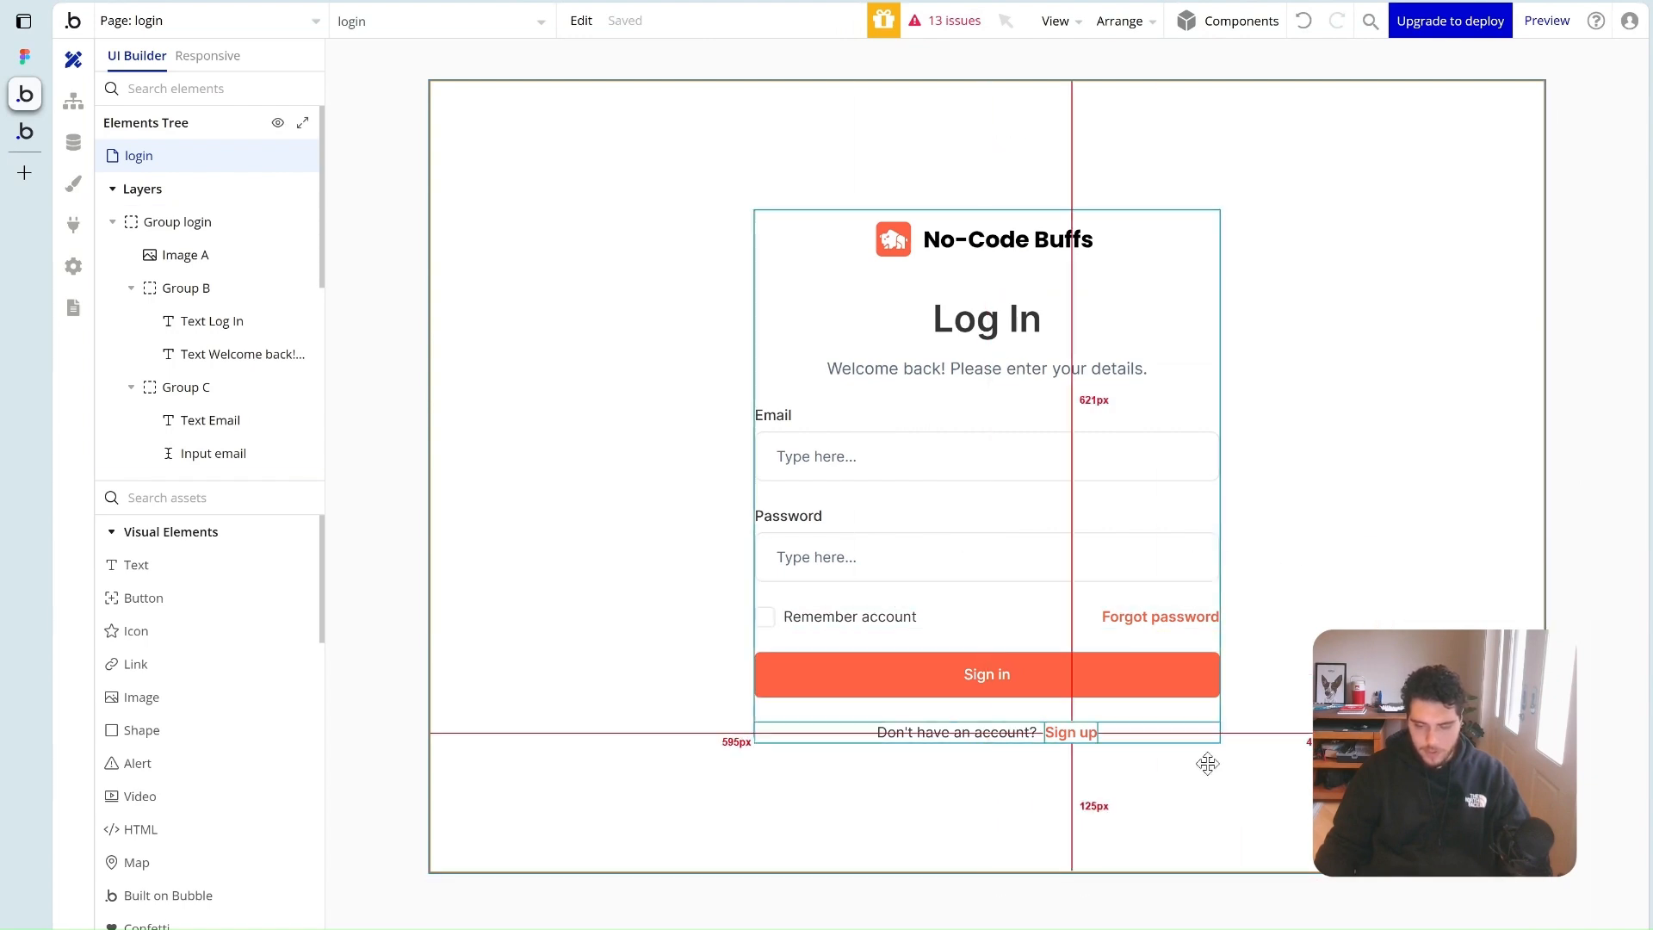
double_click(1036, 678)
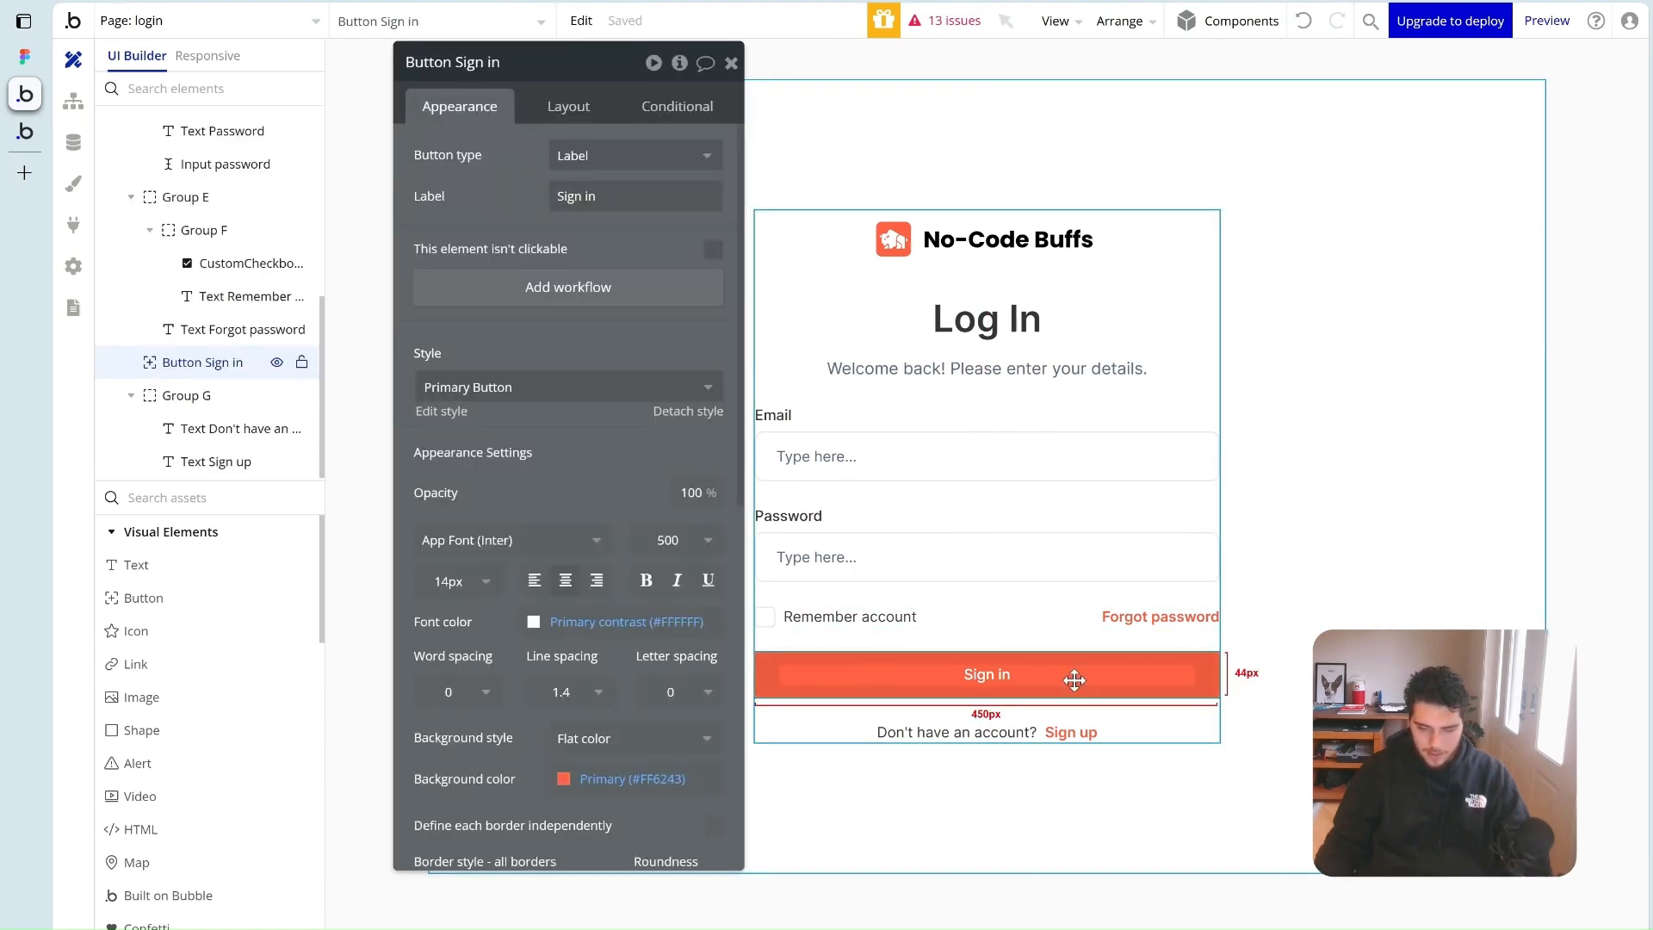
Add a Log the user in action to the Sign in workflow, email from the email input's value
click(586, 298)
click(232, 298)
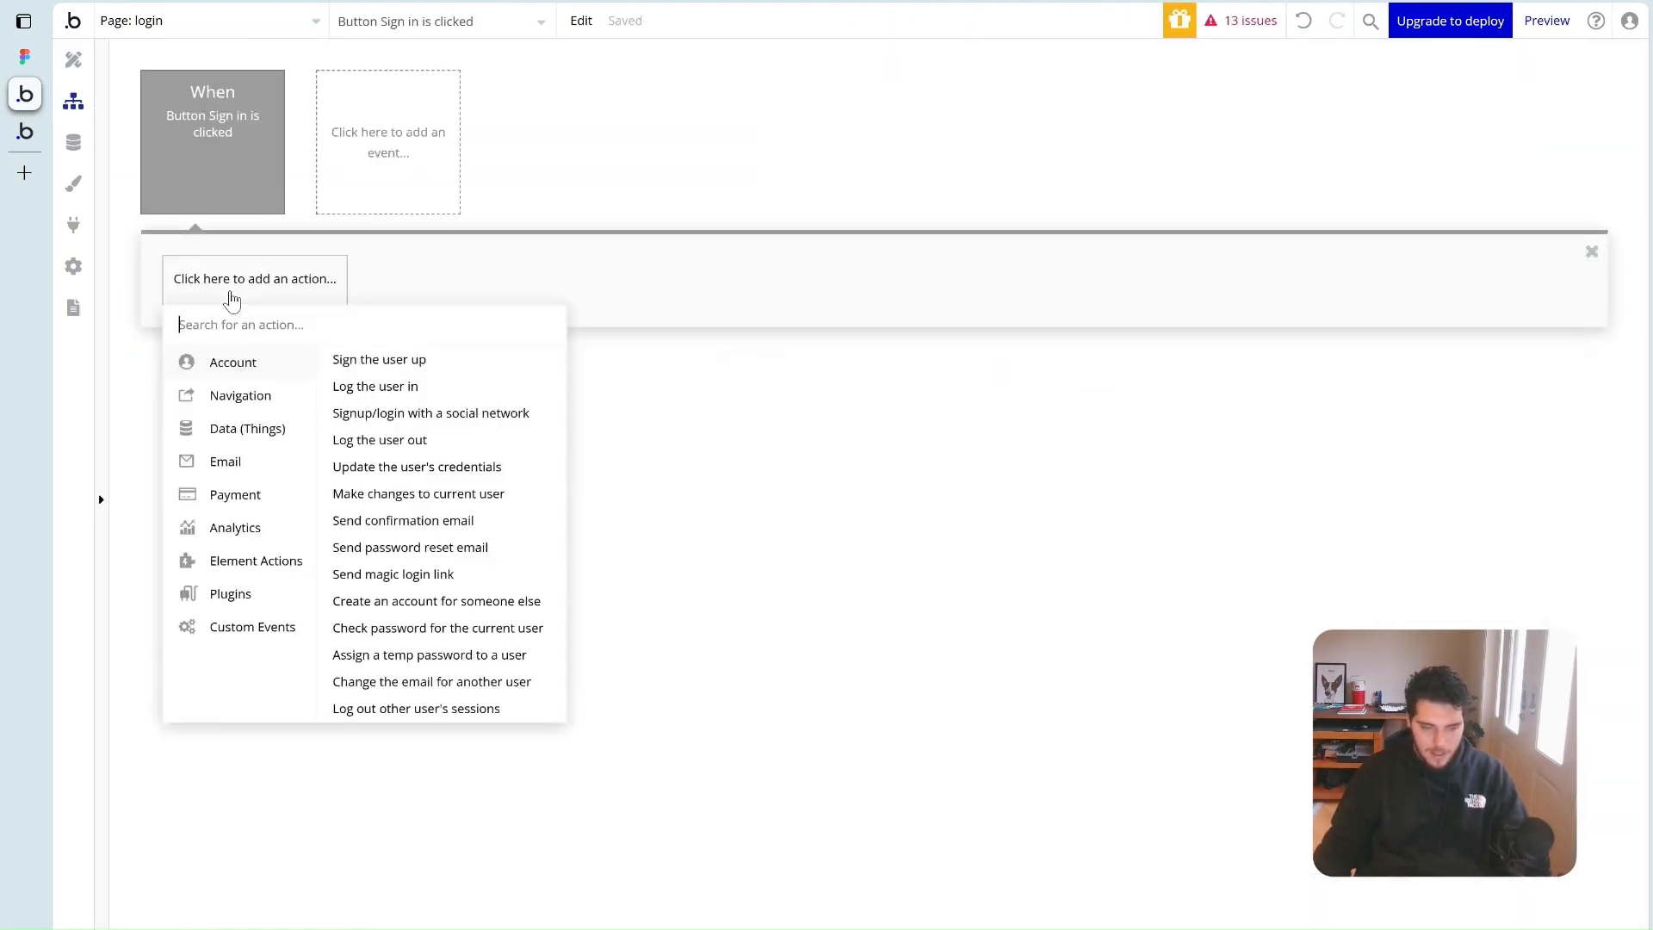
click(409, 389)
click(609, 419)
text(in)
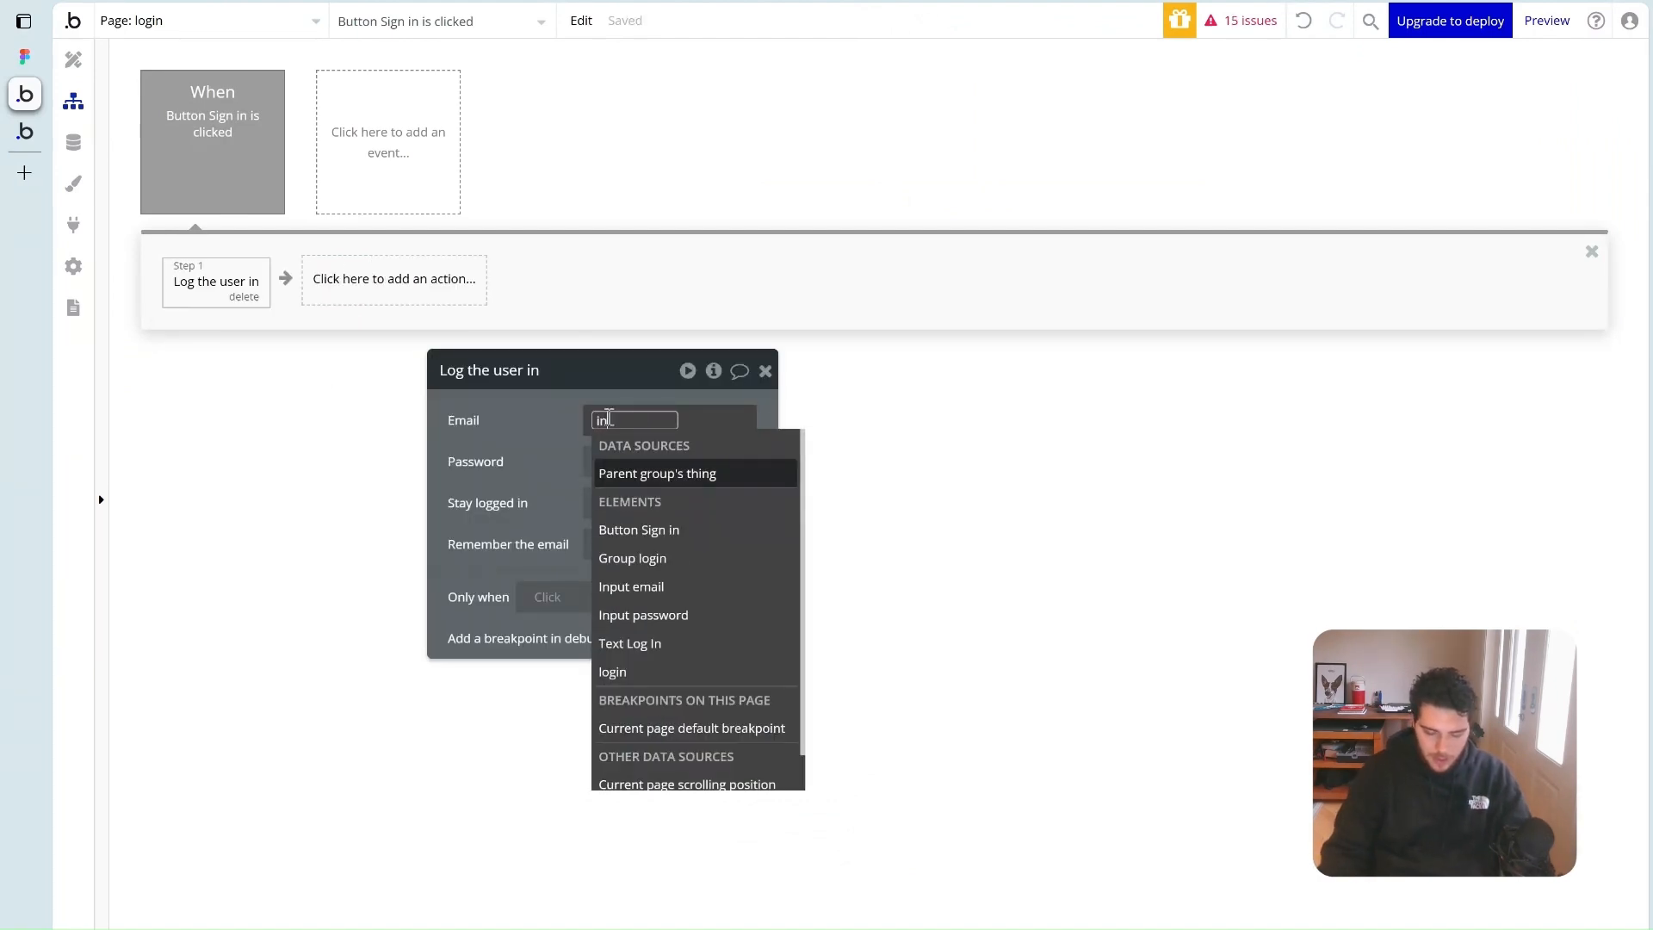
text(put)
click(635, 472)
click(664, 478)
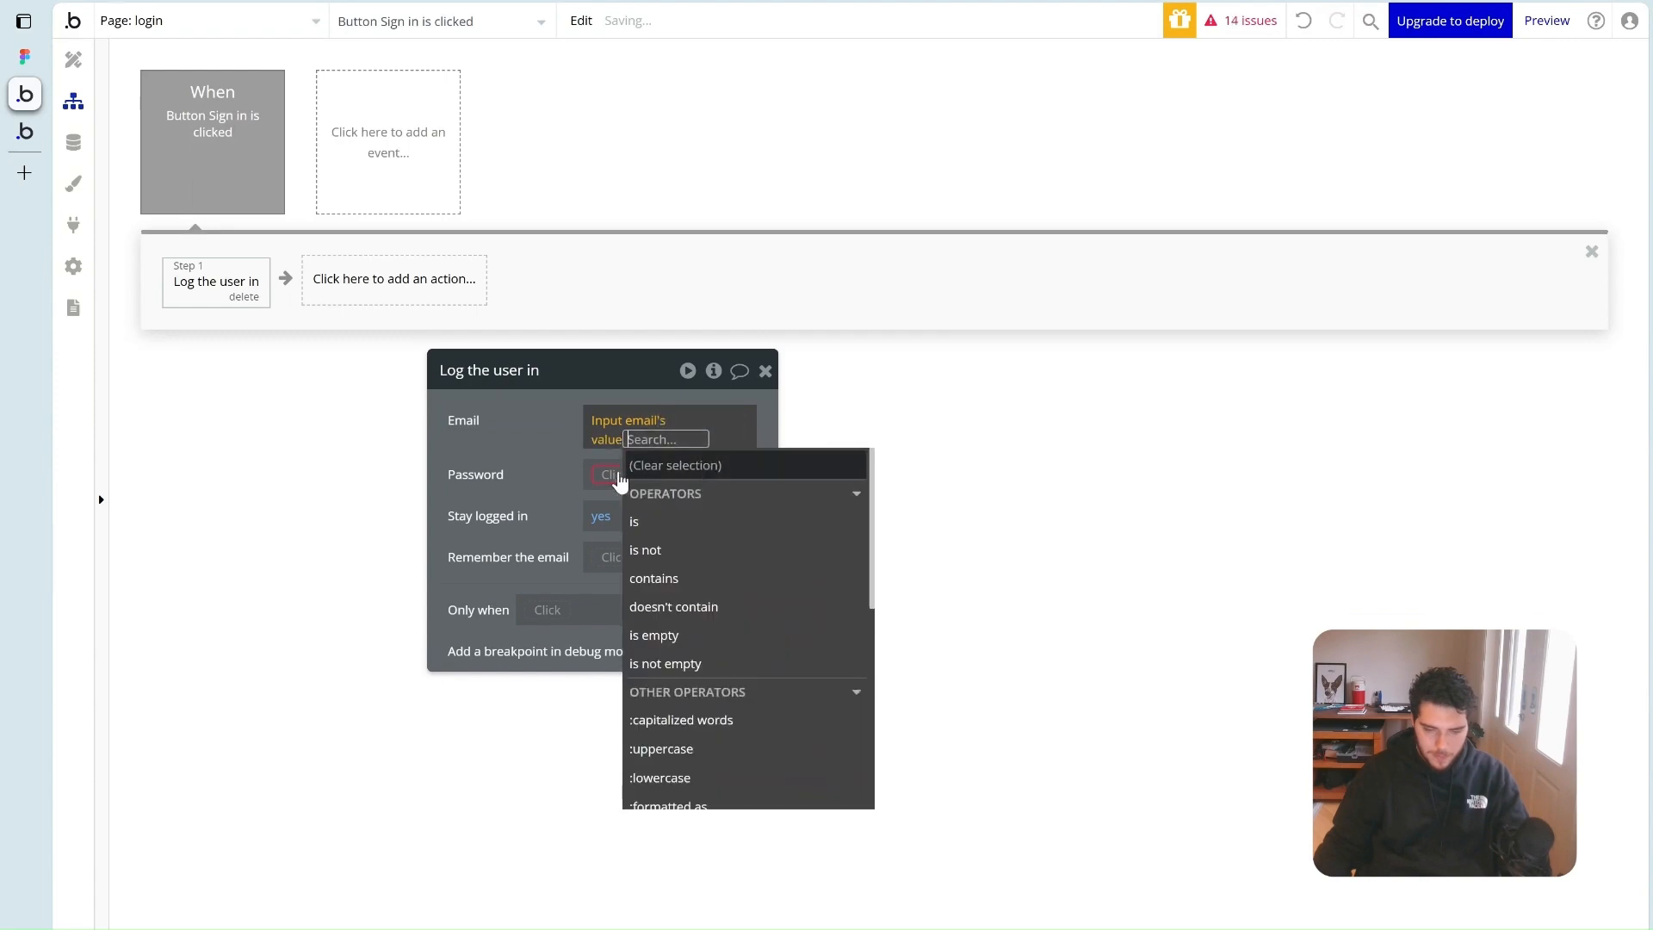
click(551, 465)
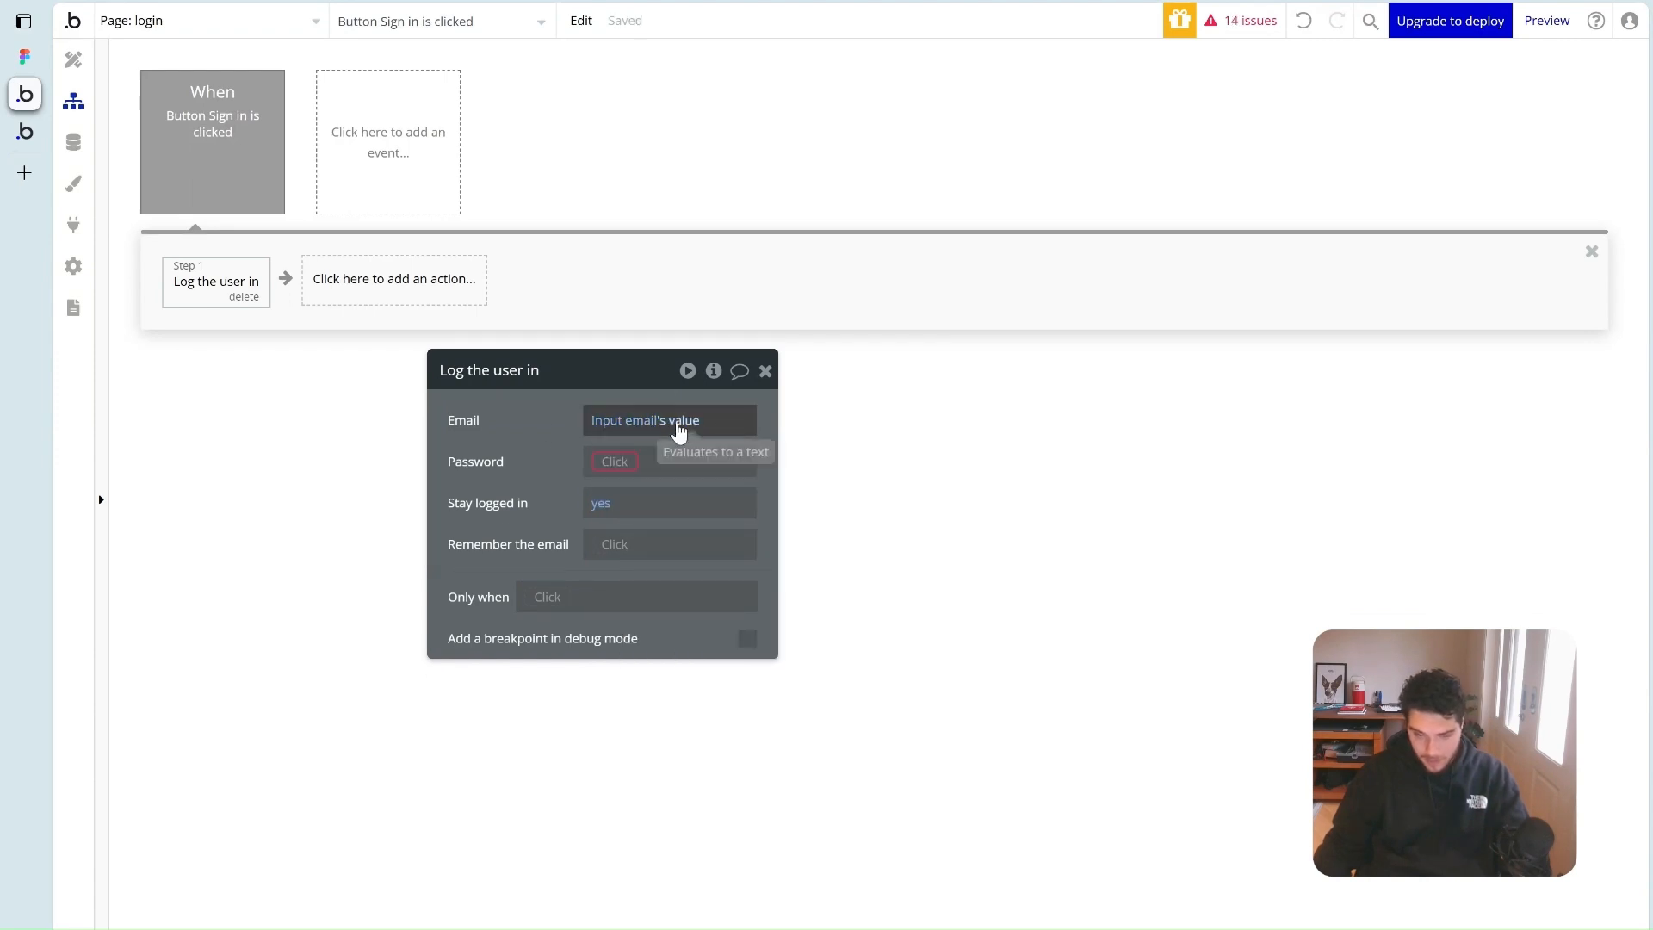
Set the login password to the password input's value
click(614, 461)
text(input pass)
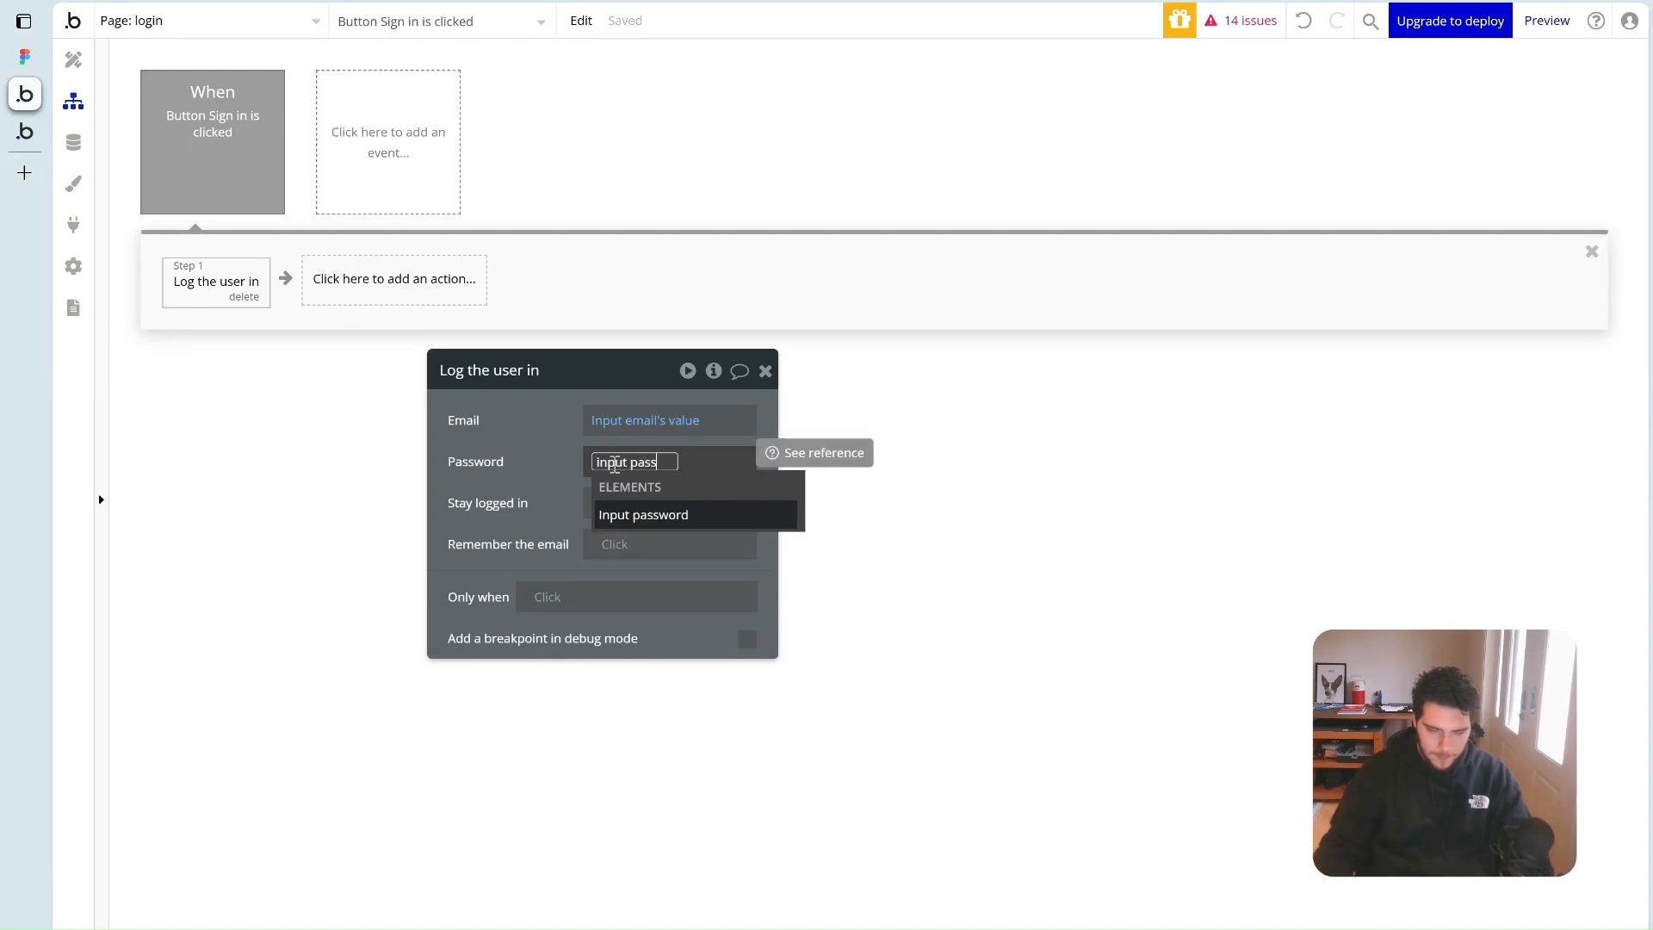
click(668, 515)
click(667, 535)
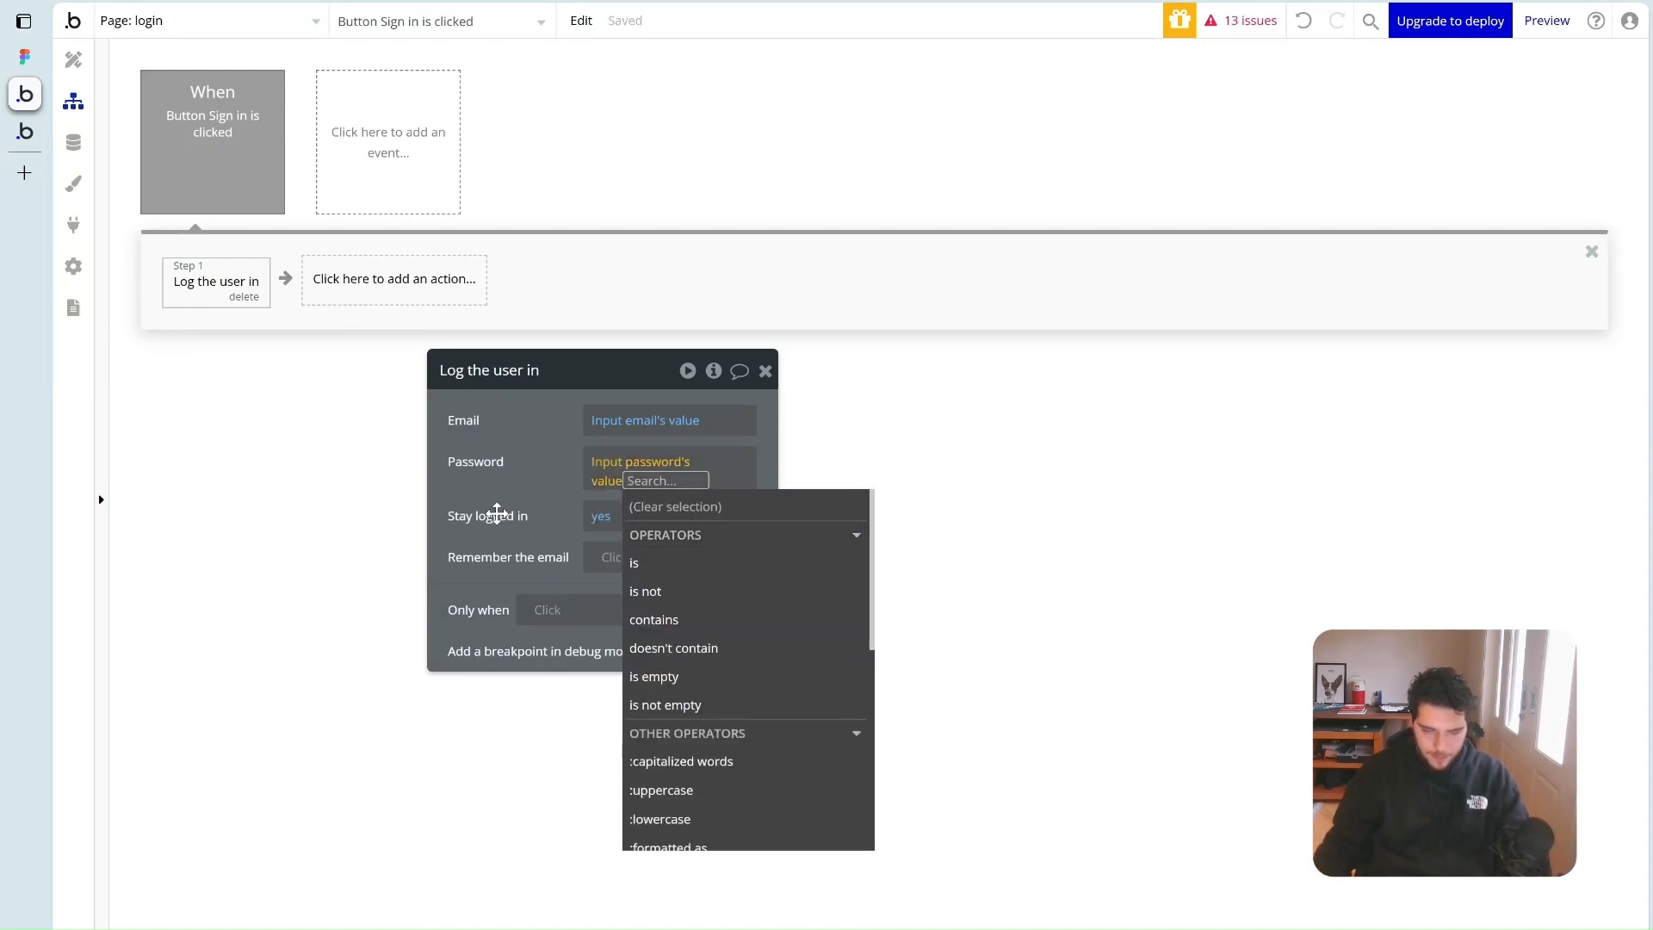
click(506, 512)
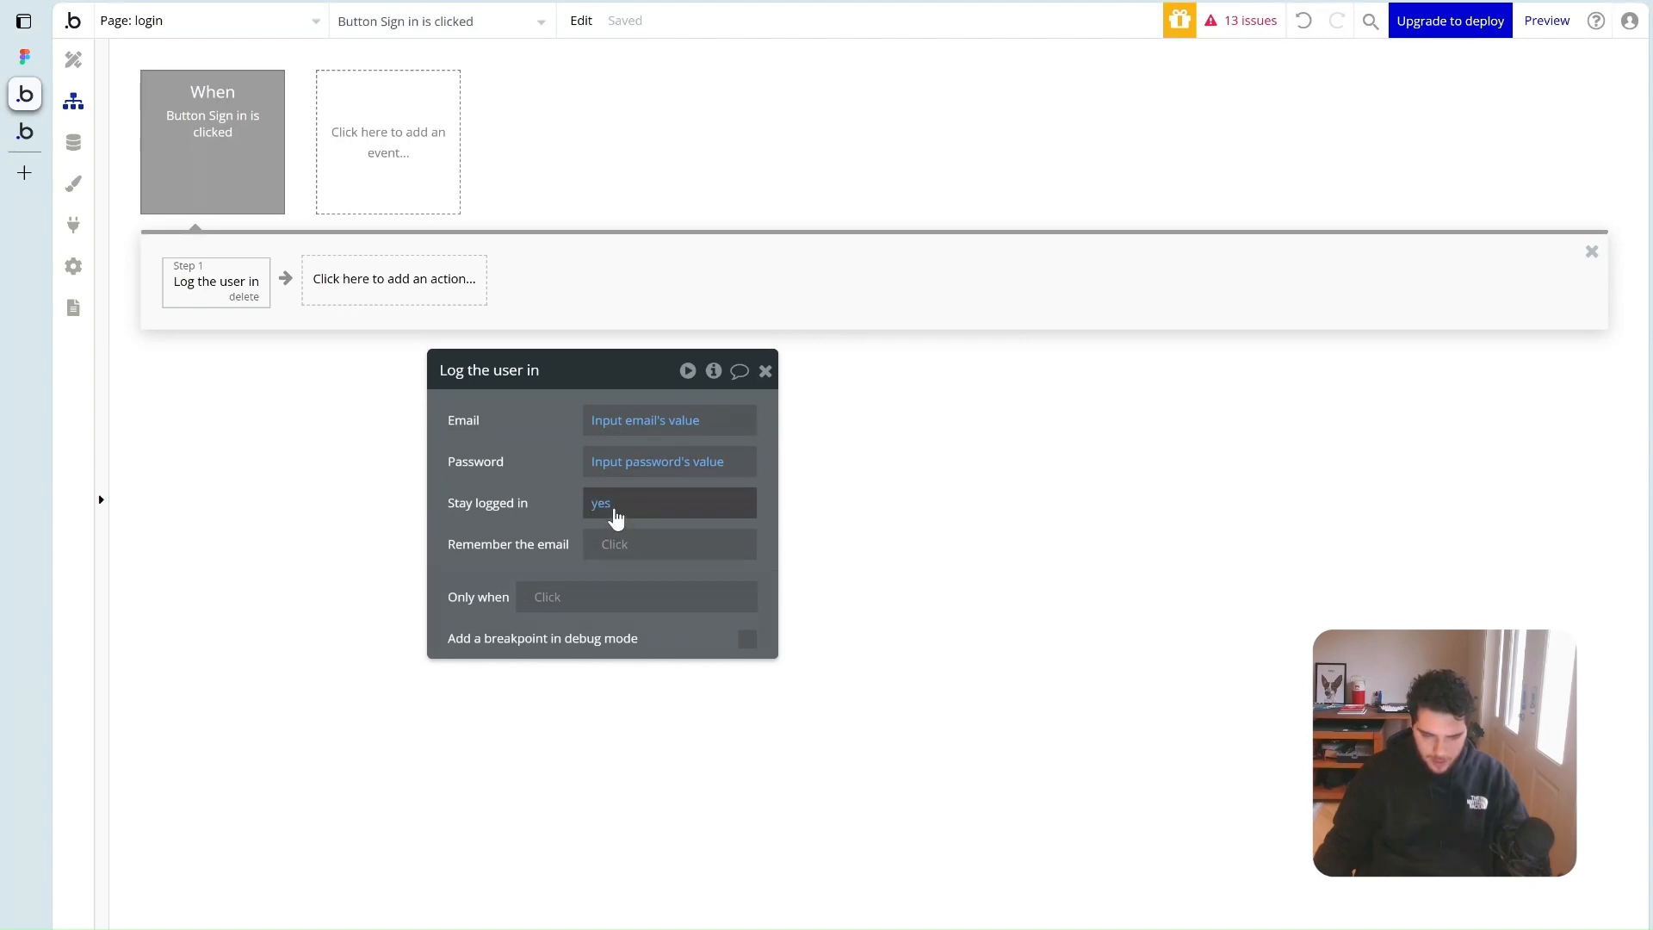
Make Remember the email follow CustomCheckbox A's value
click(622, 545)
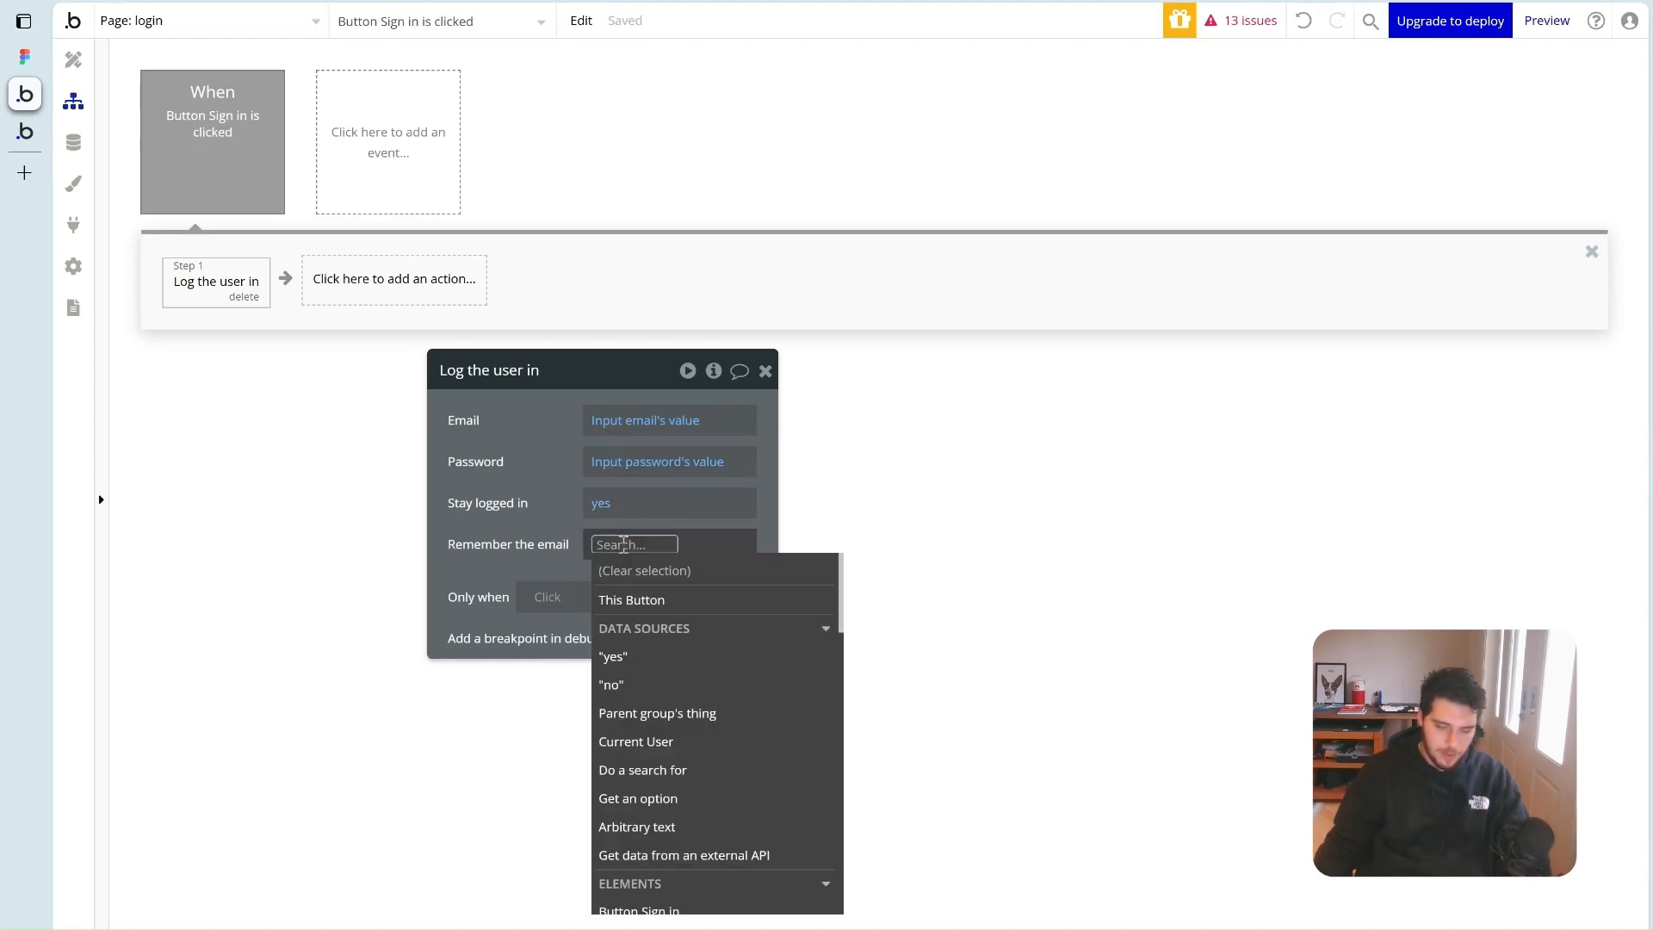
text(custom)
click(675, 592)
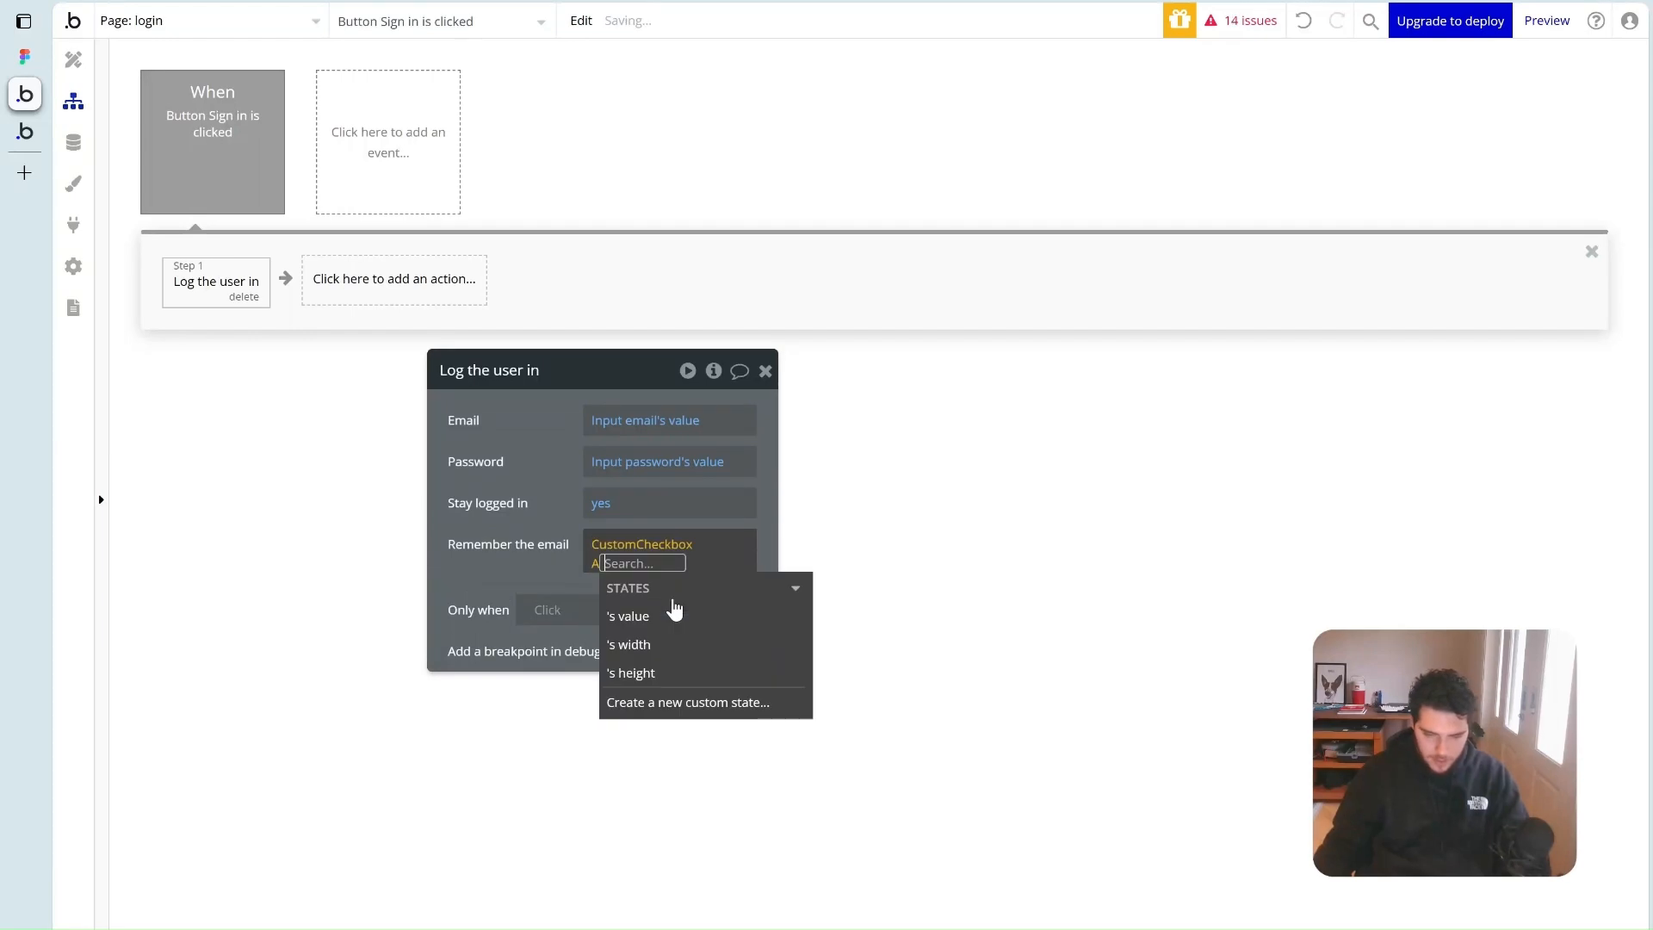
click(674, 613)
click(555, 549)
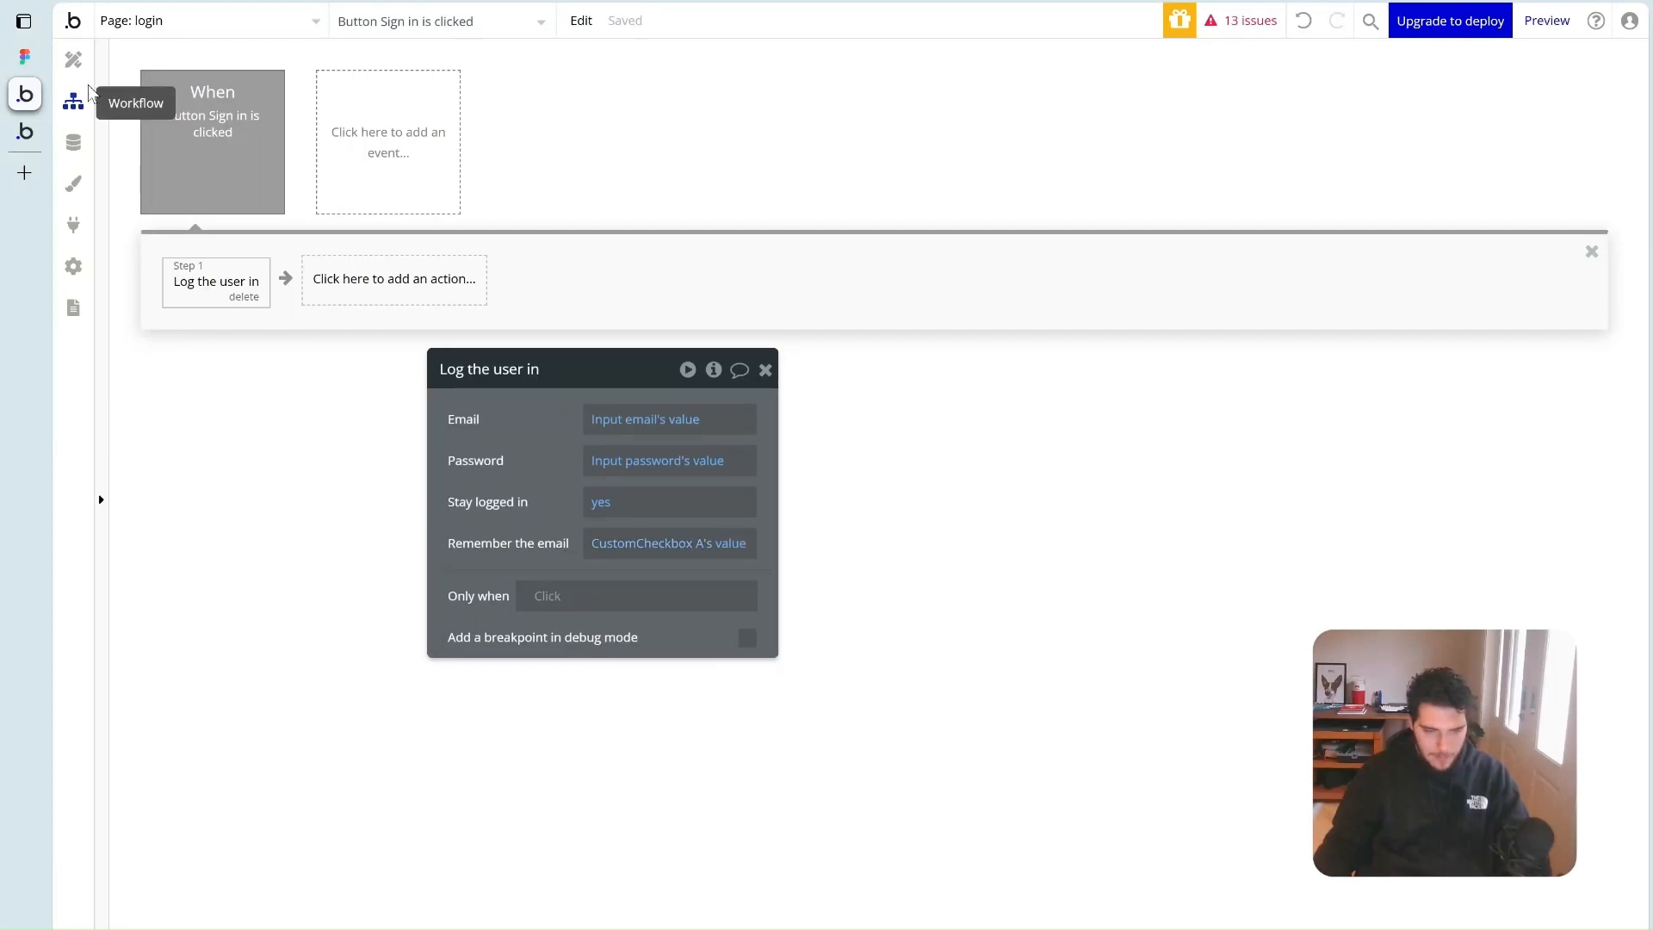
click(73, 59)
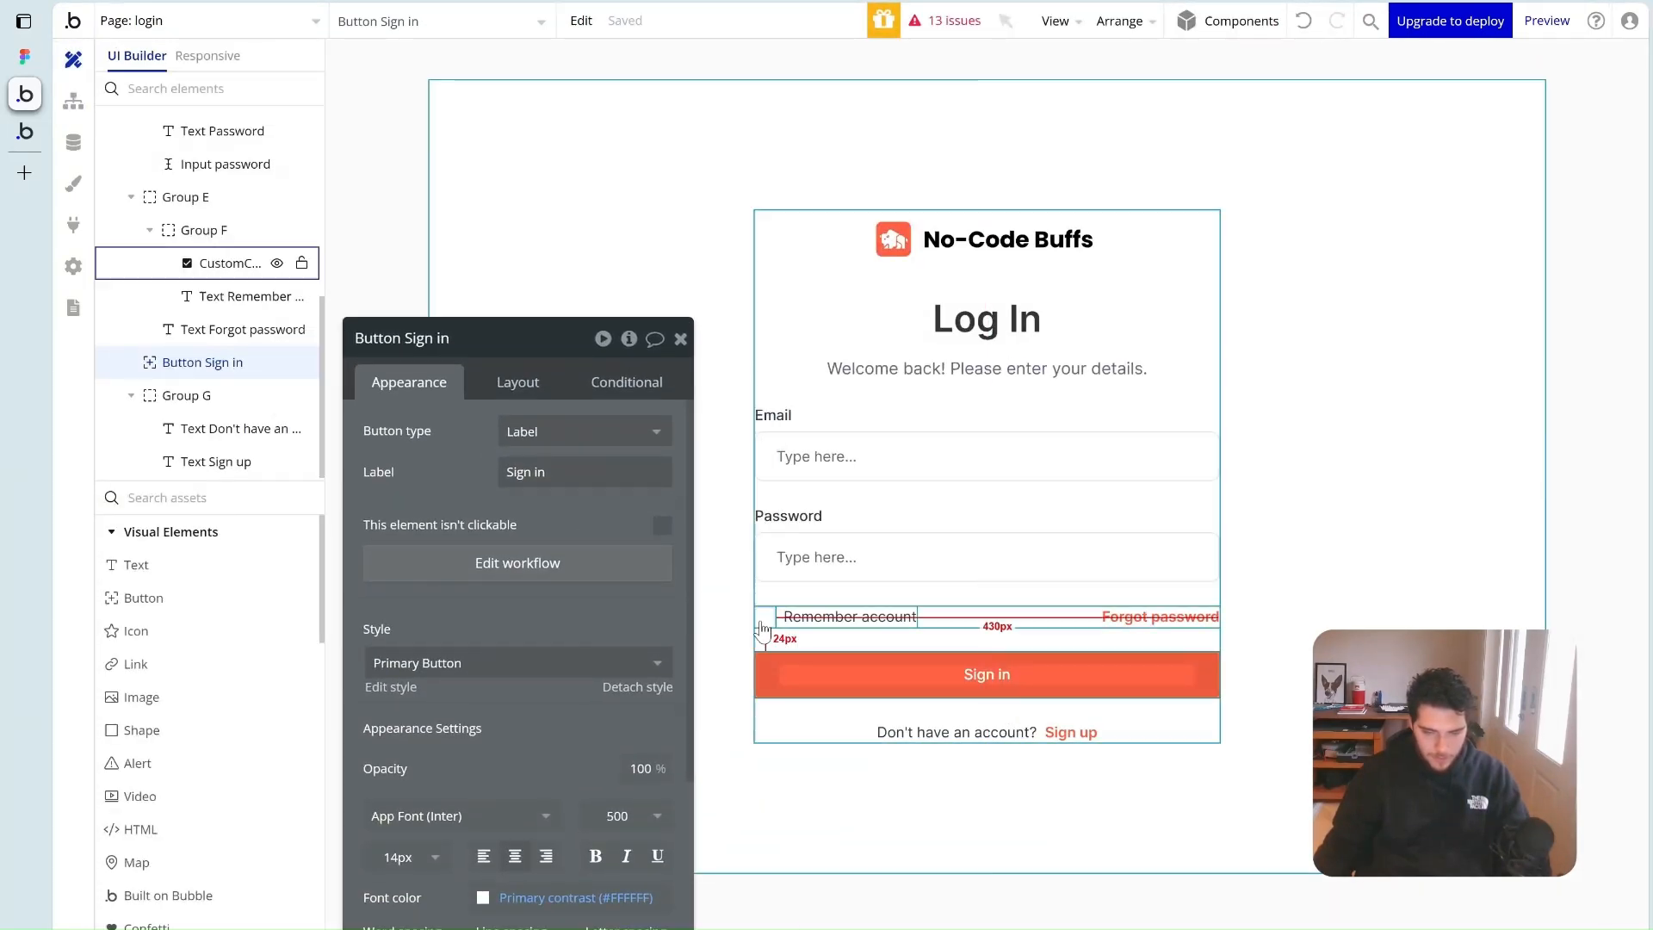
click(763, 622)
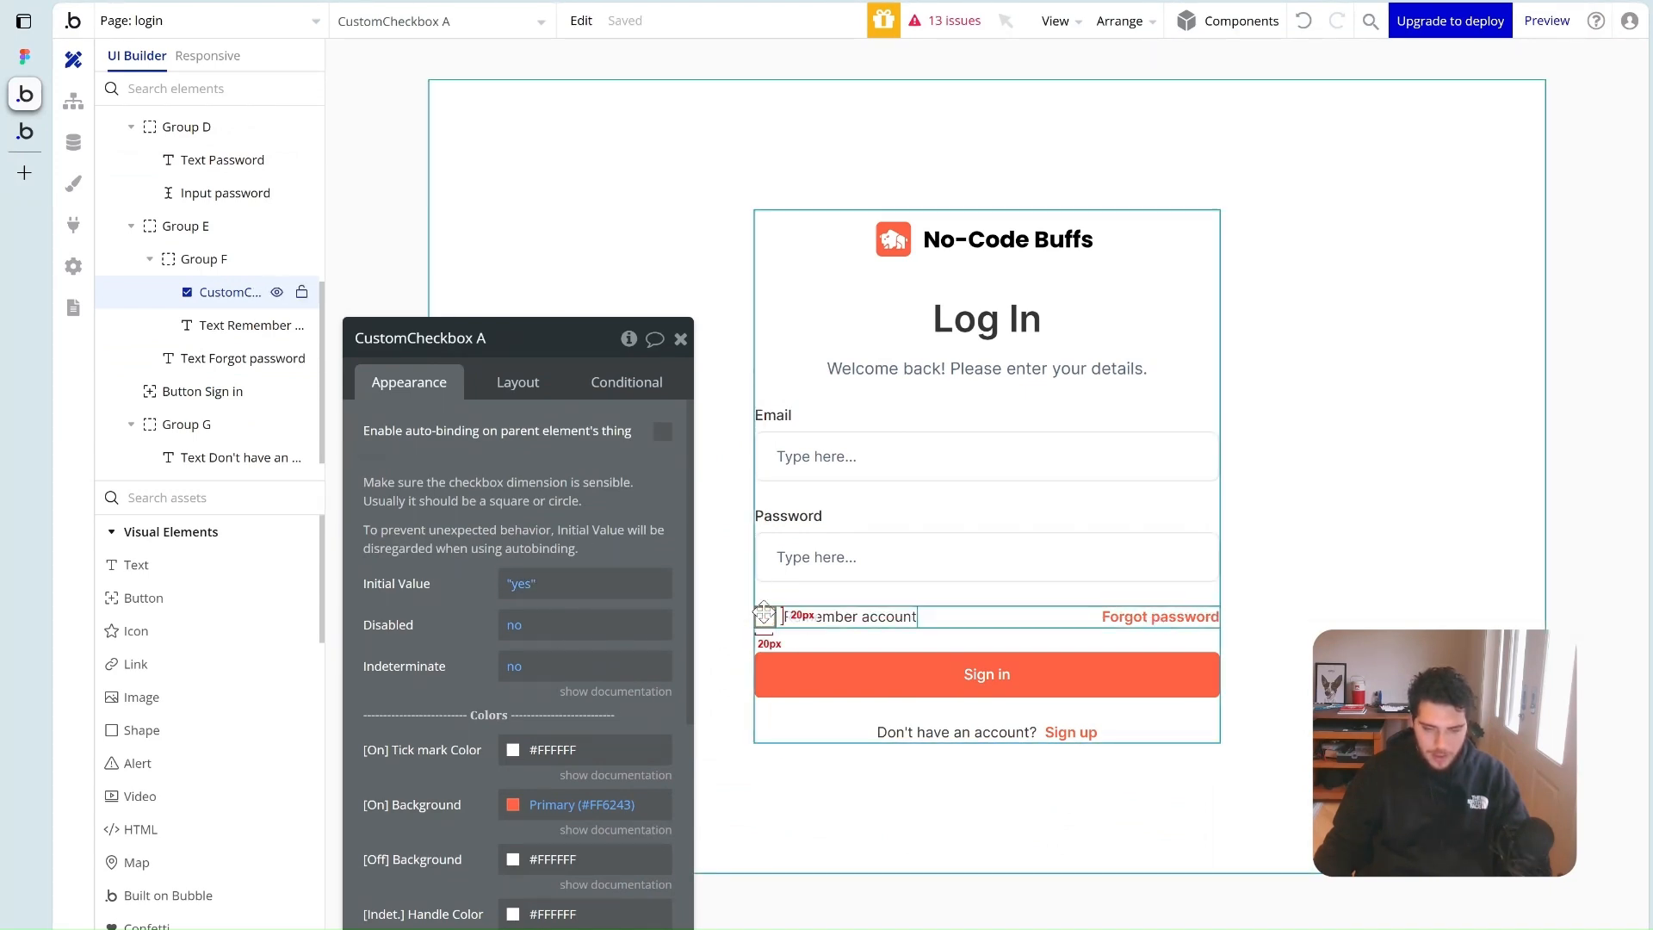
Reopen the Sign in button's workflow from the design view
mouse_move(764, 614)
mouse_down()
mouse_move(751, 624)
mouse_move(757, 558)
mouse_move(757, 618)
mouse_up()
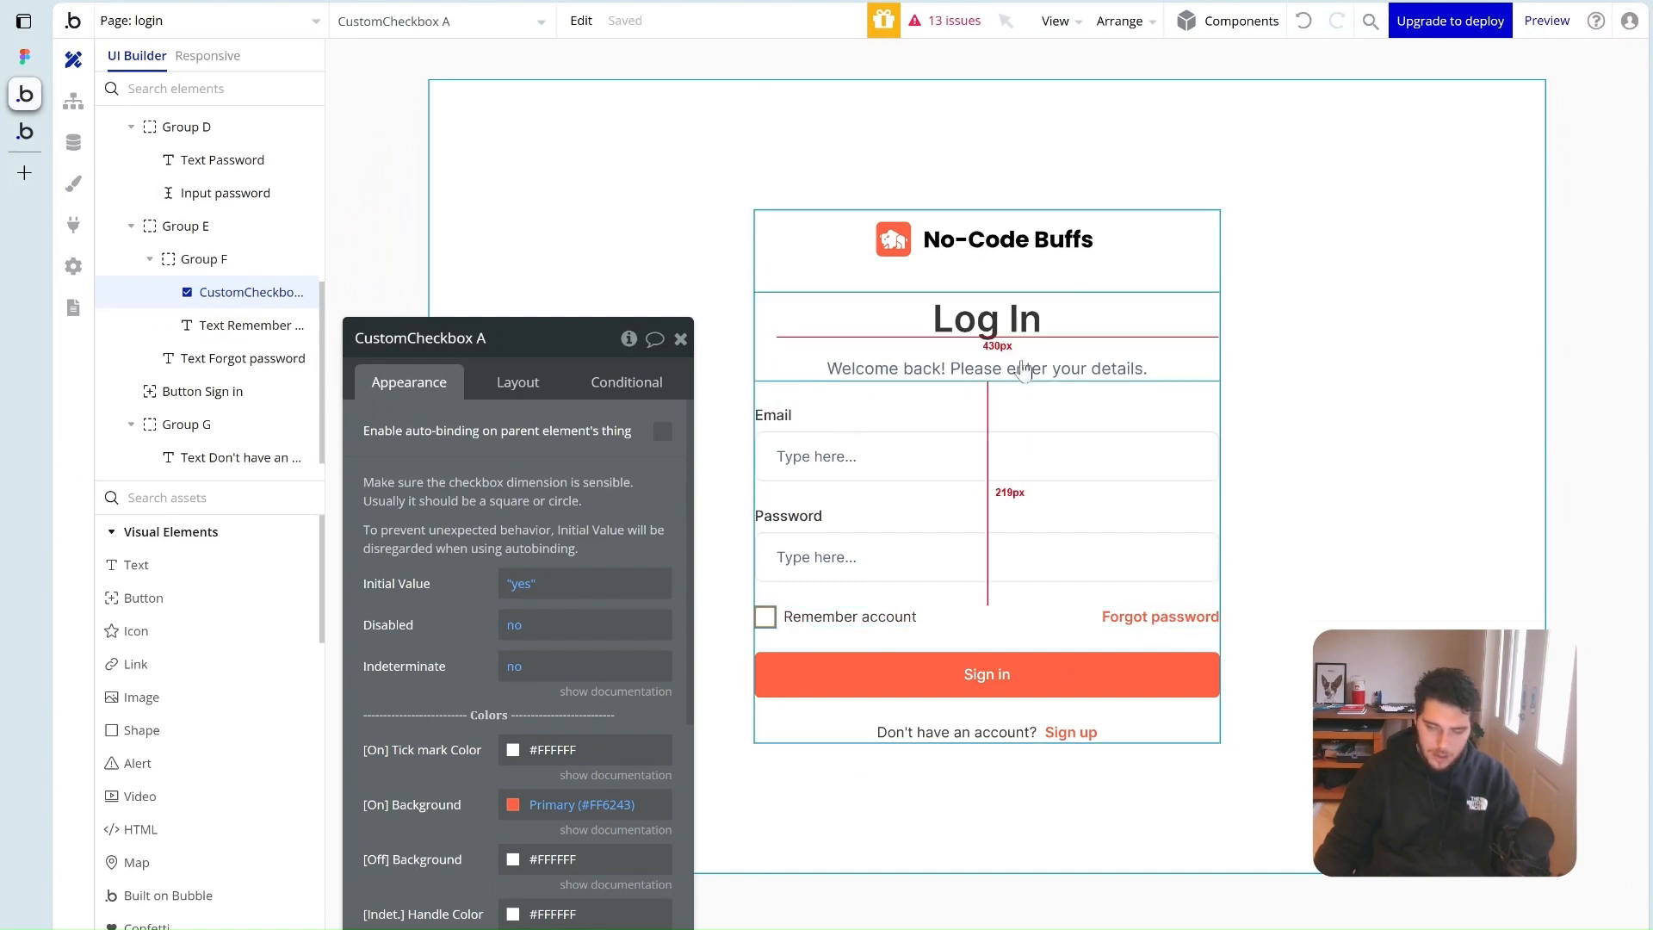
click(977, 660)
click(573, 566)
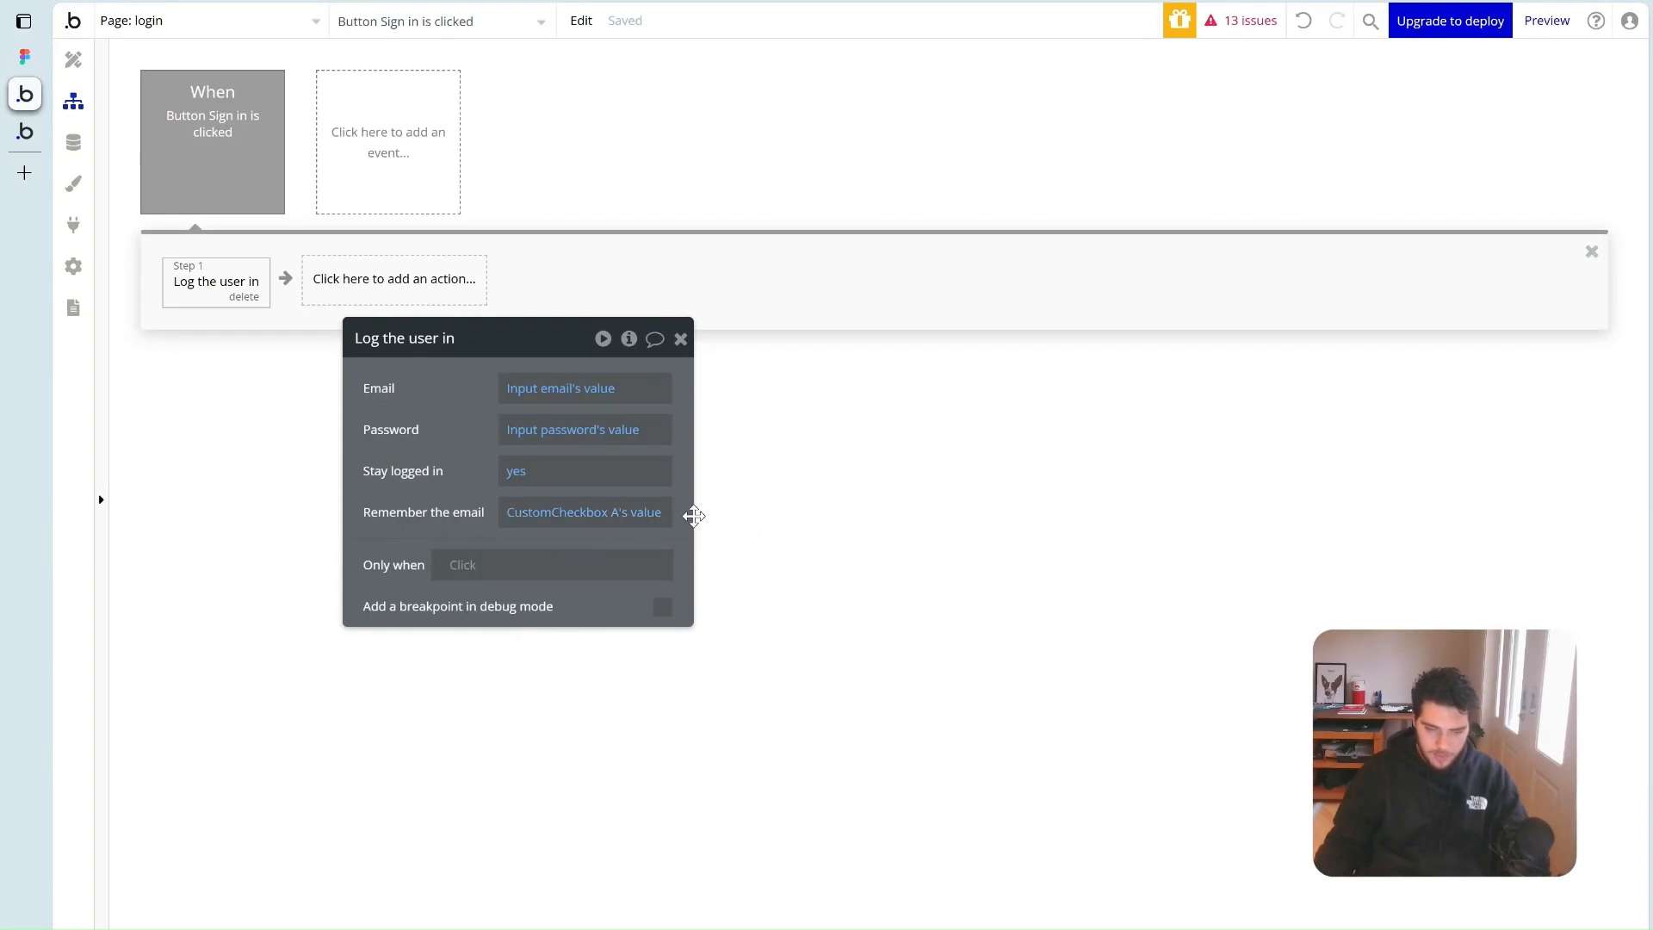
Add a Go to page step with destination community after the login step
drag(441, 493, 509, 572)
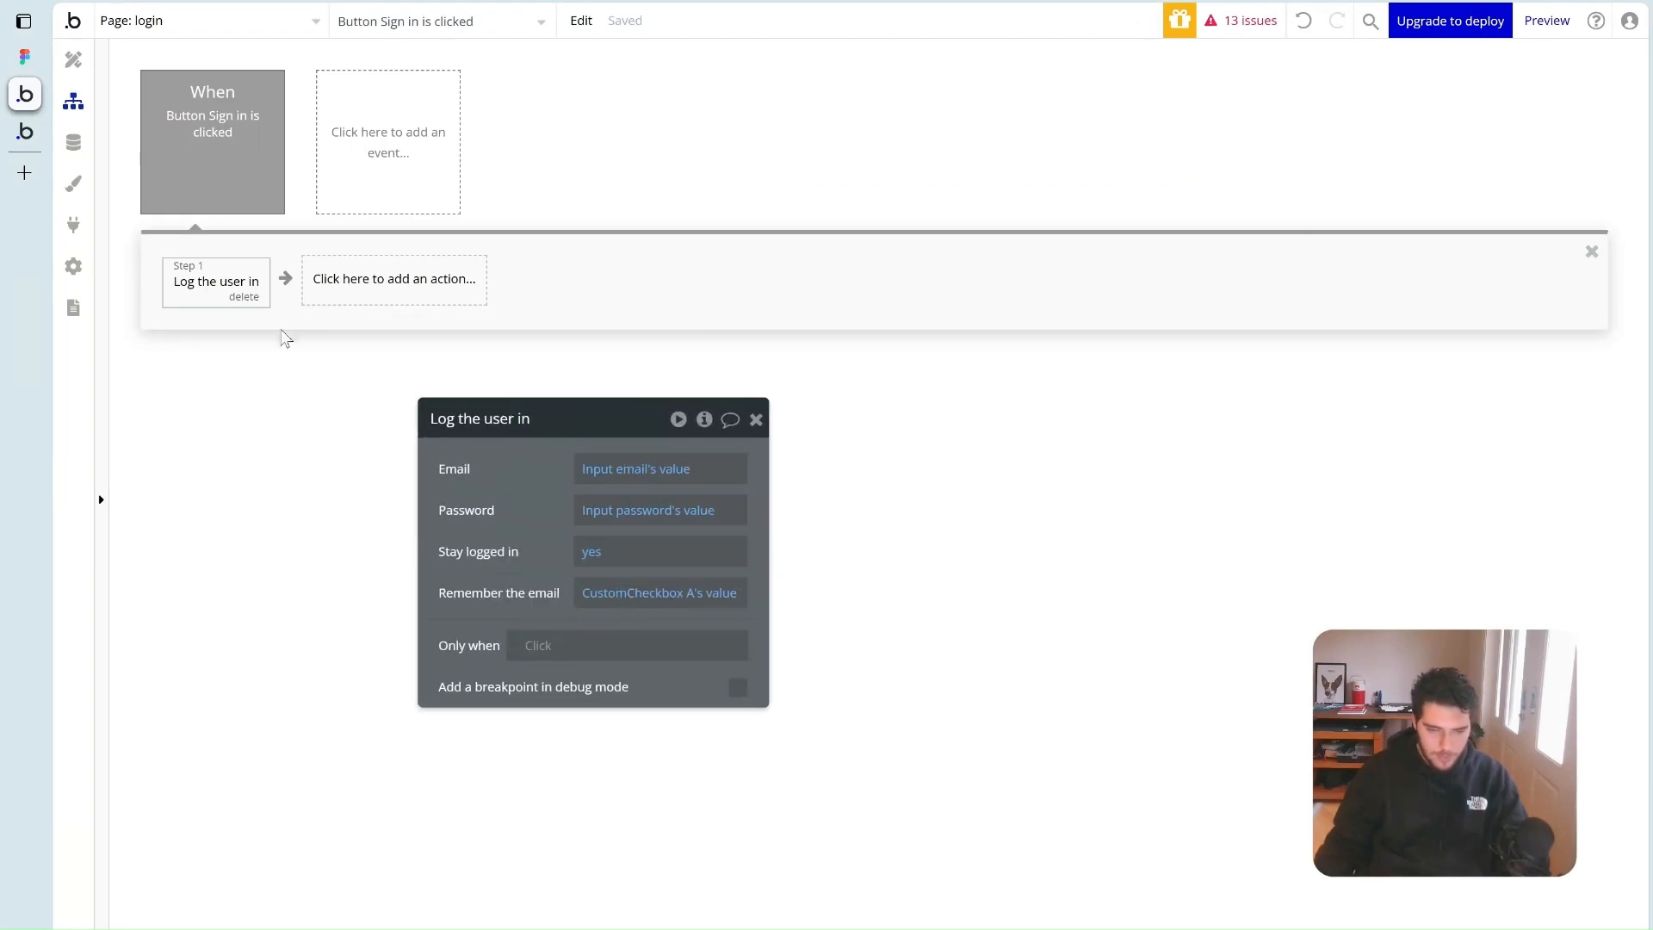
click(335, 284)
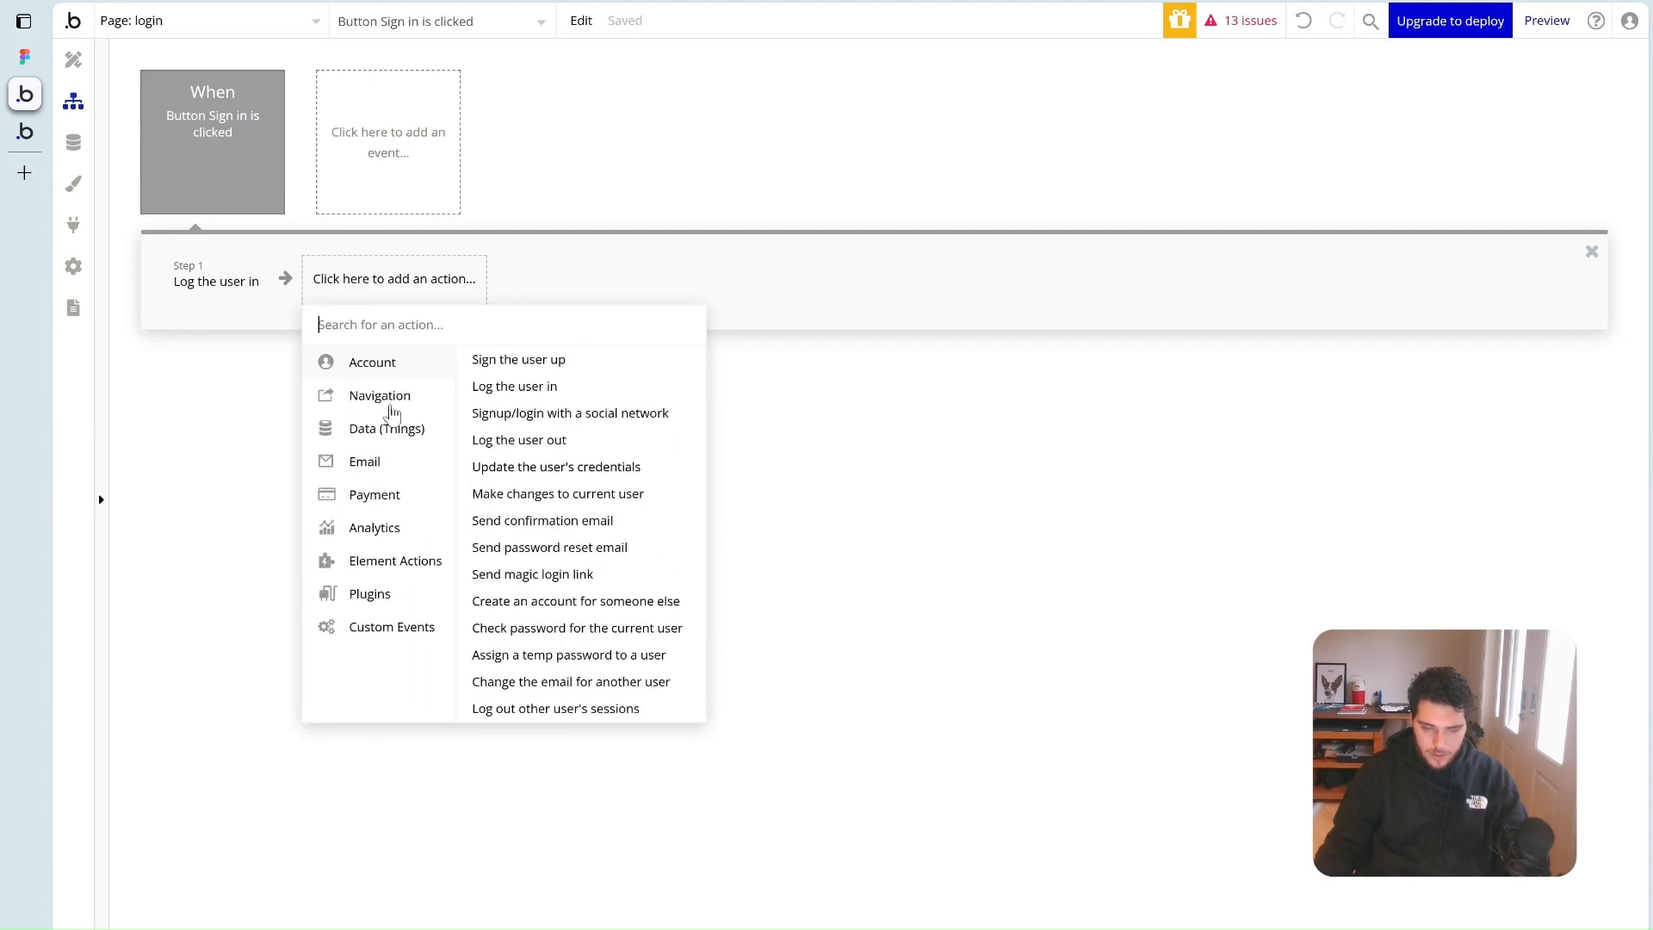
mouse_move(398, 405)
click(526, 361)
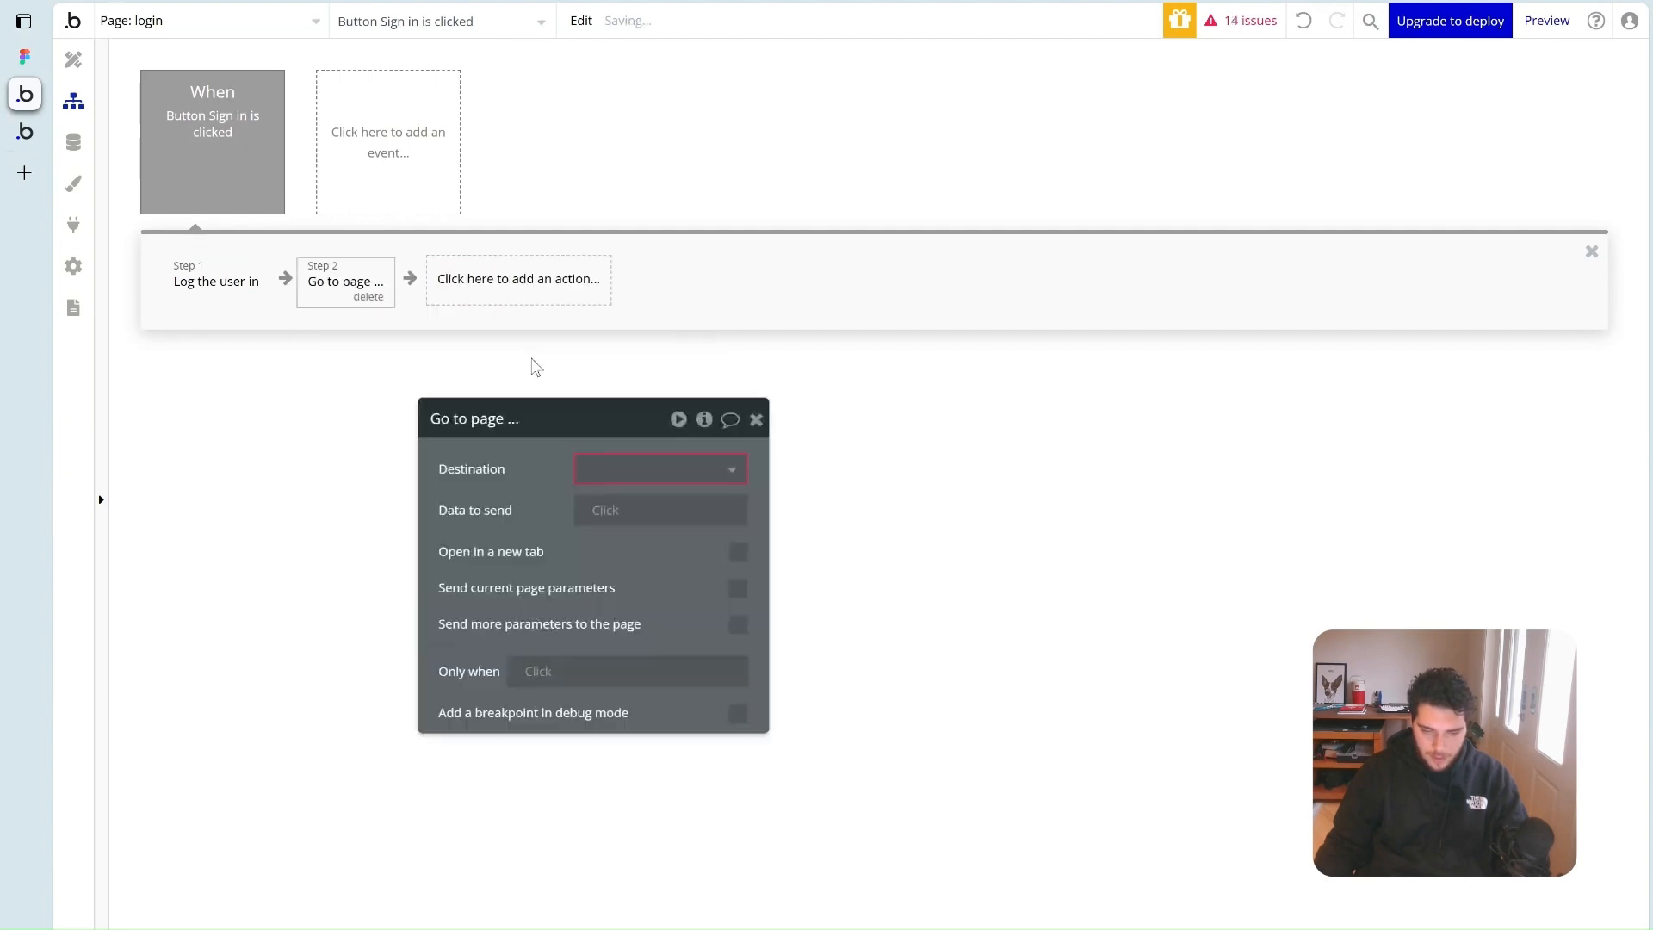
click(627, 470)
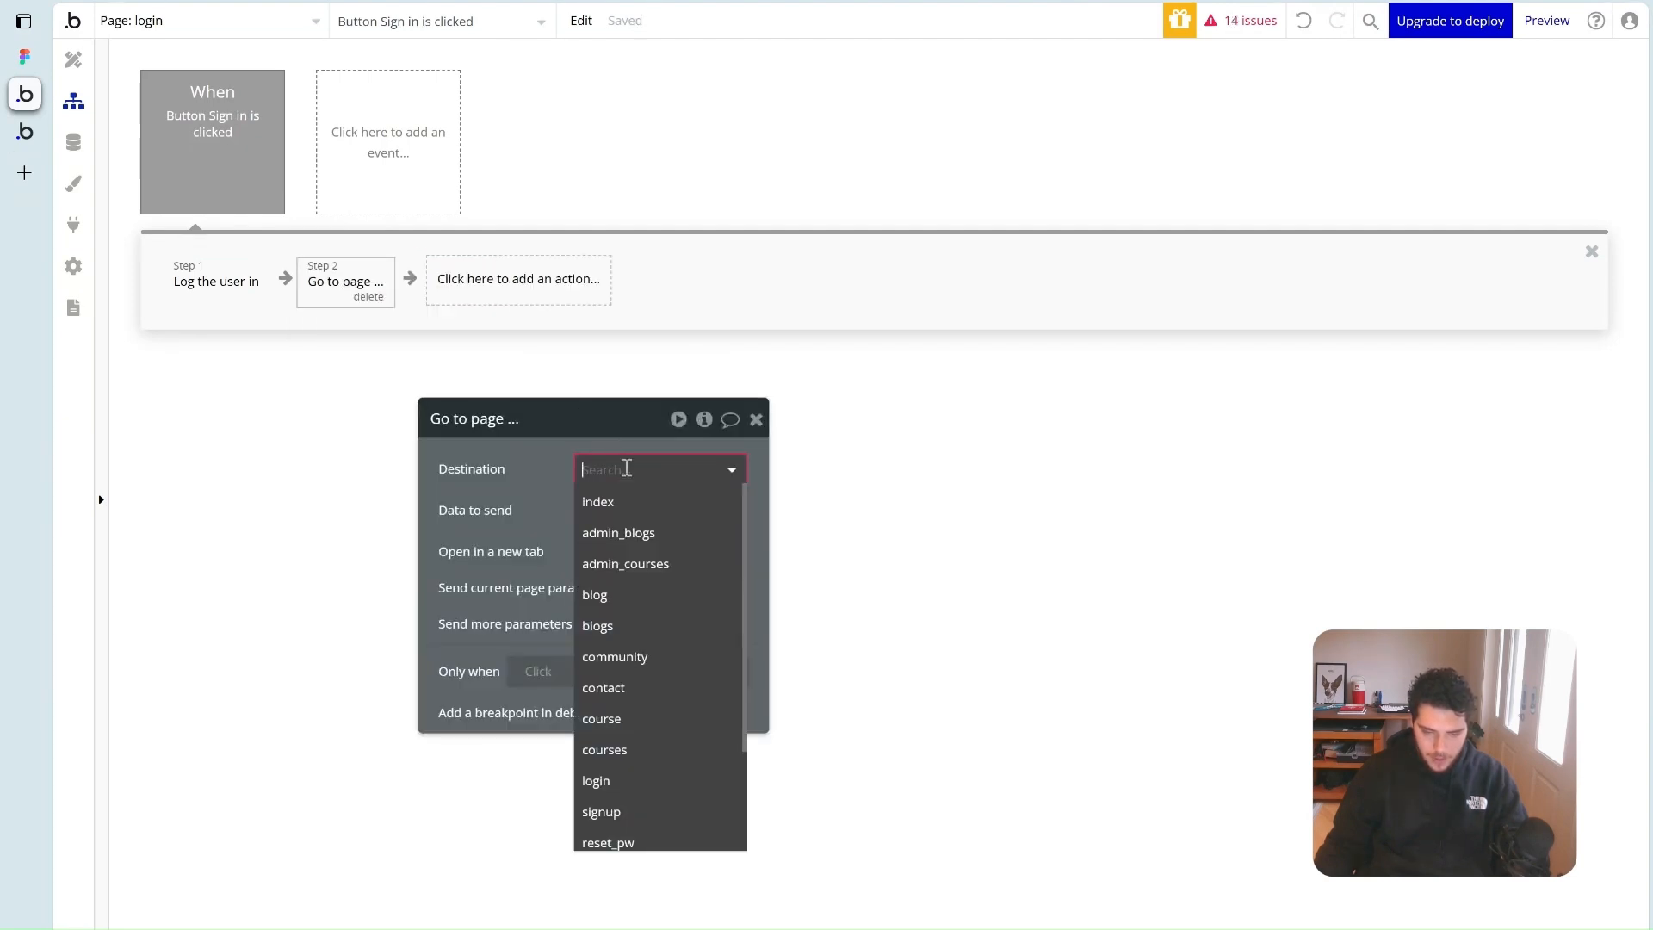
click(660, 667)
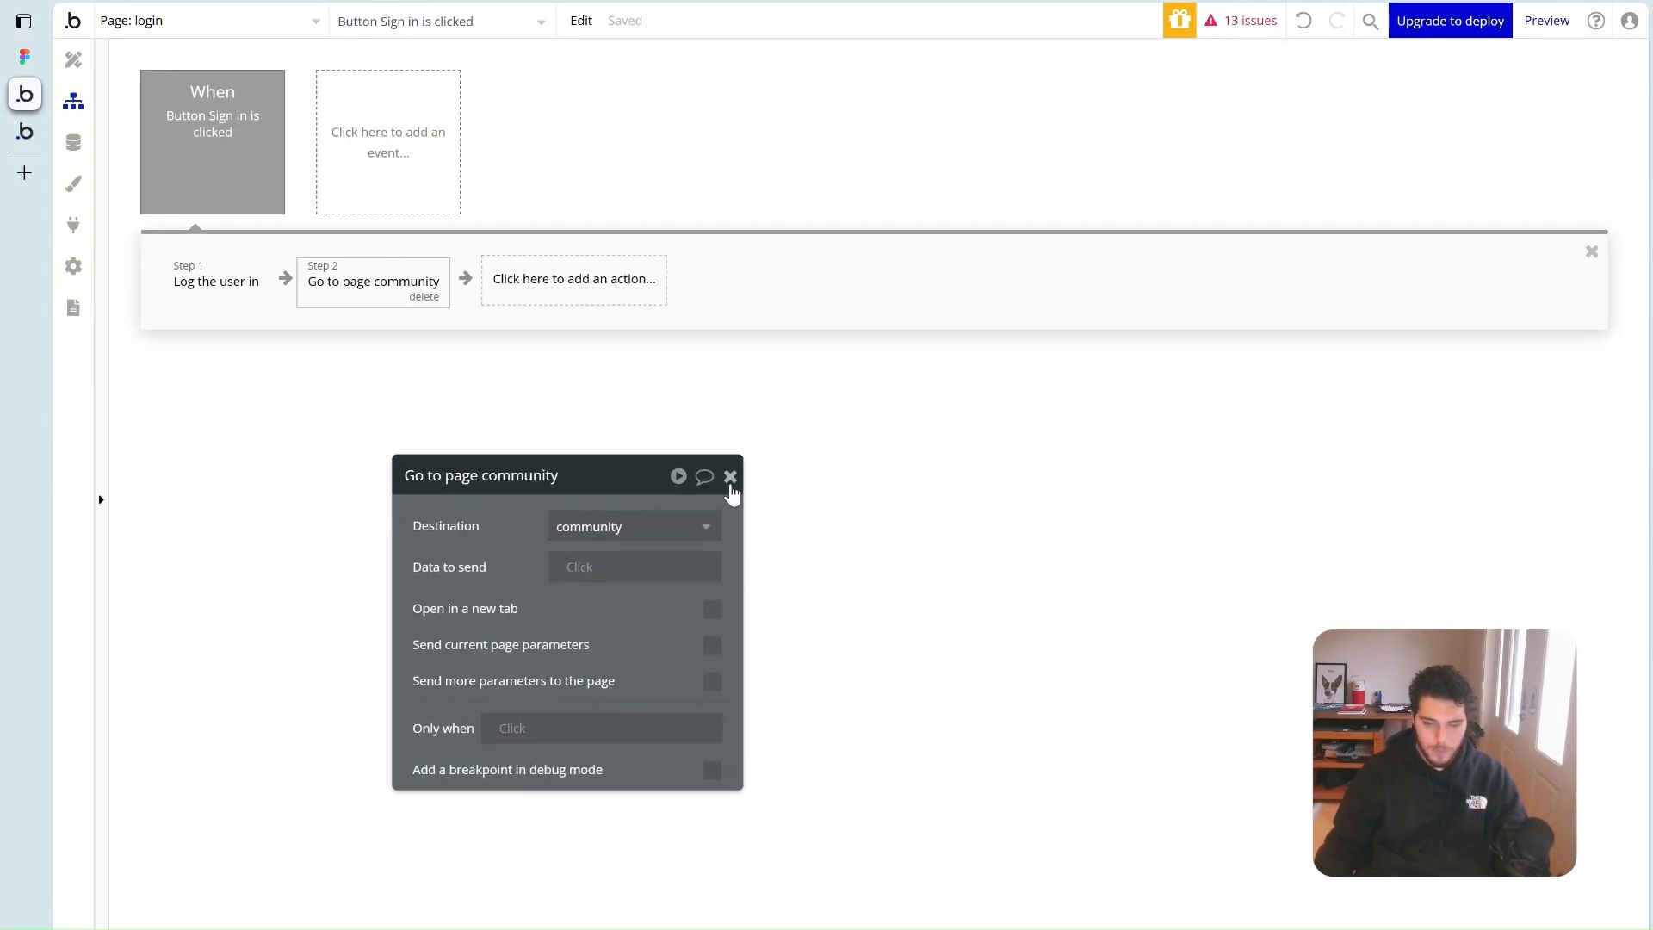
click(730, 477)
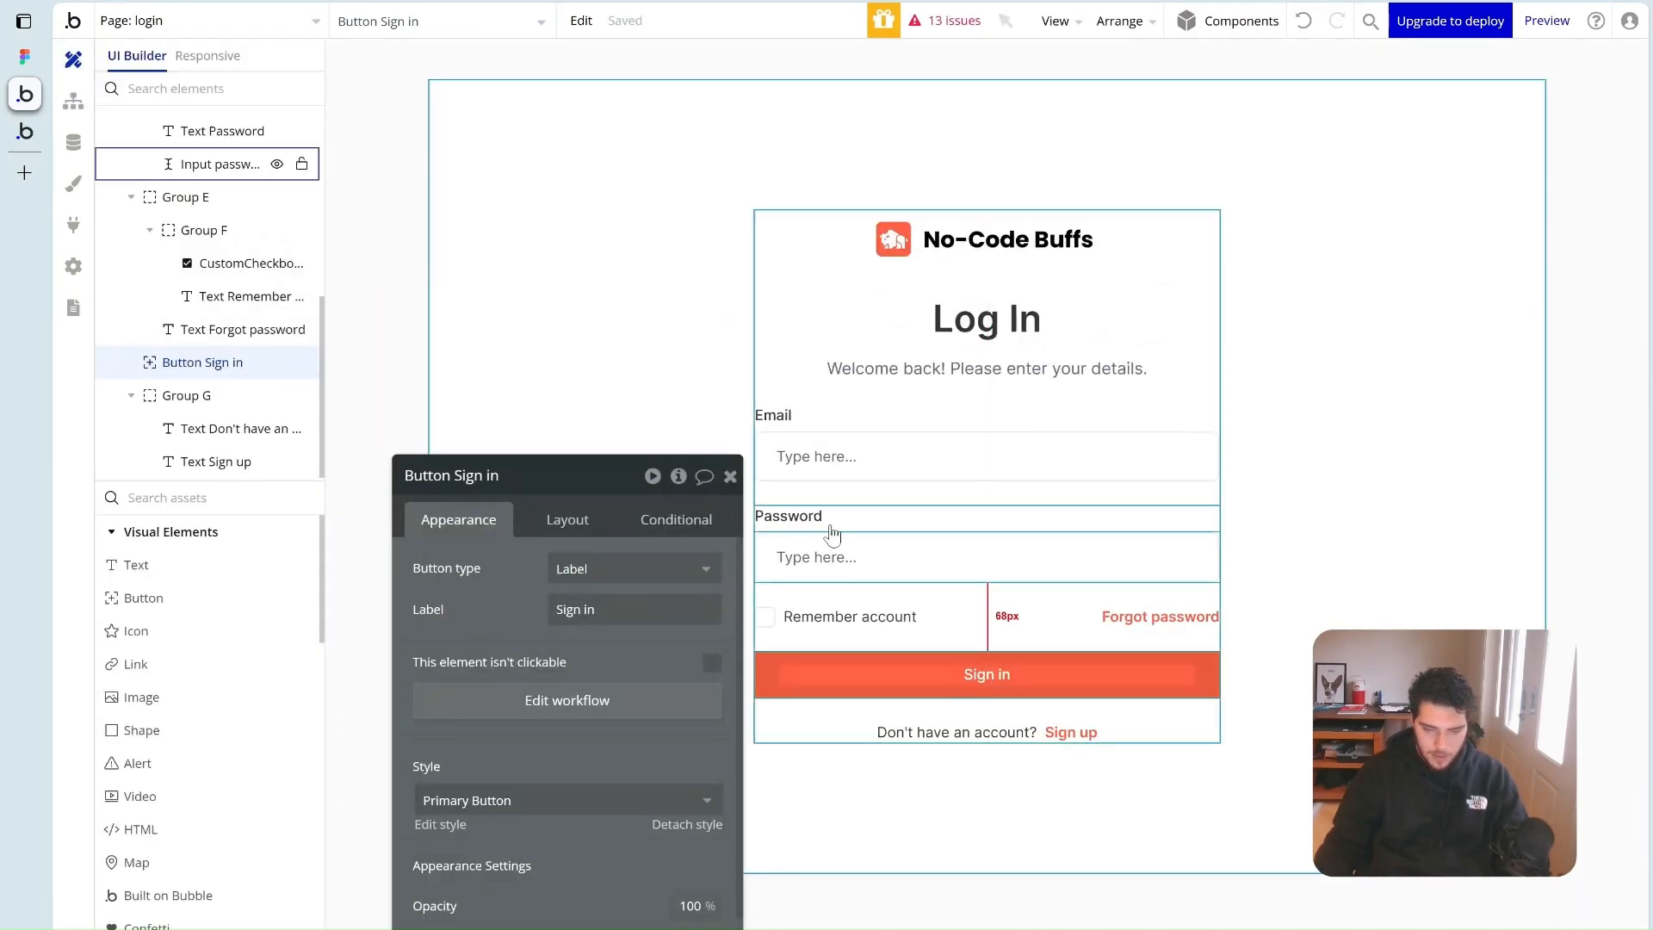
Add a workflow to the Sign up text that goes to the signup page
click(728, 478)
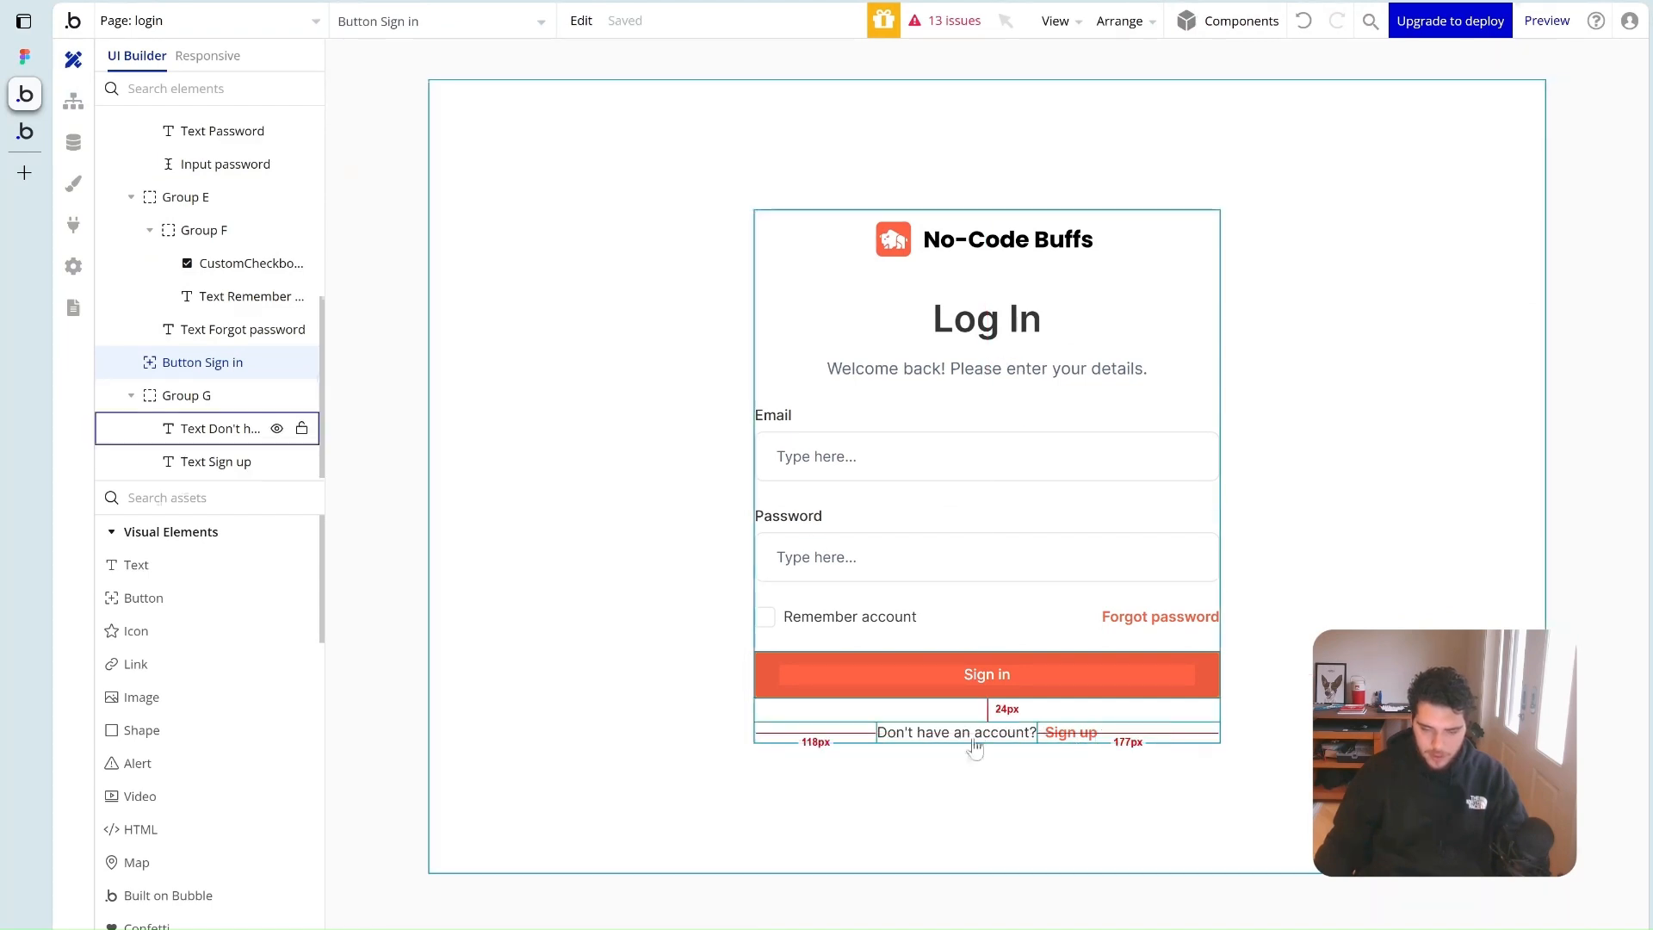
click(1074, 732)
click(569, 810)
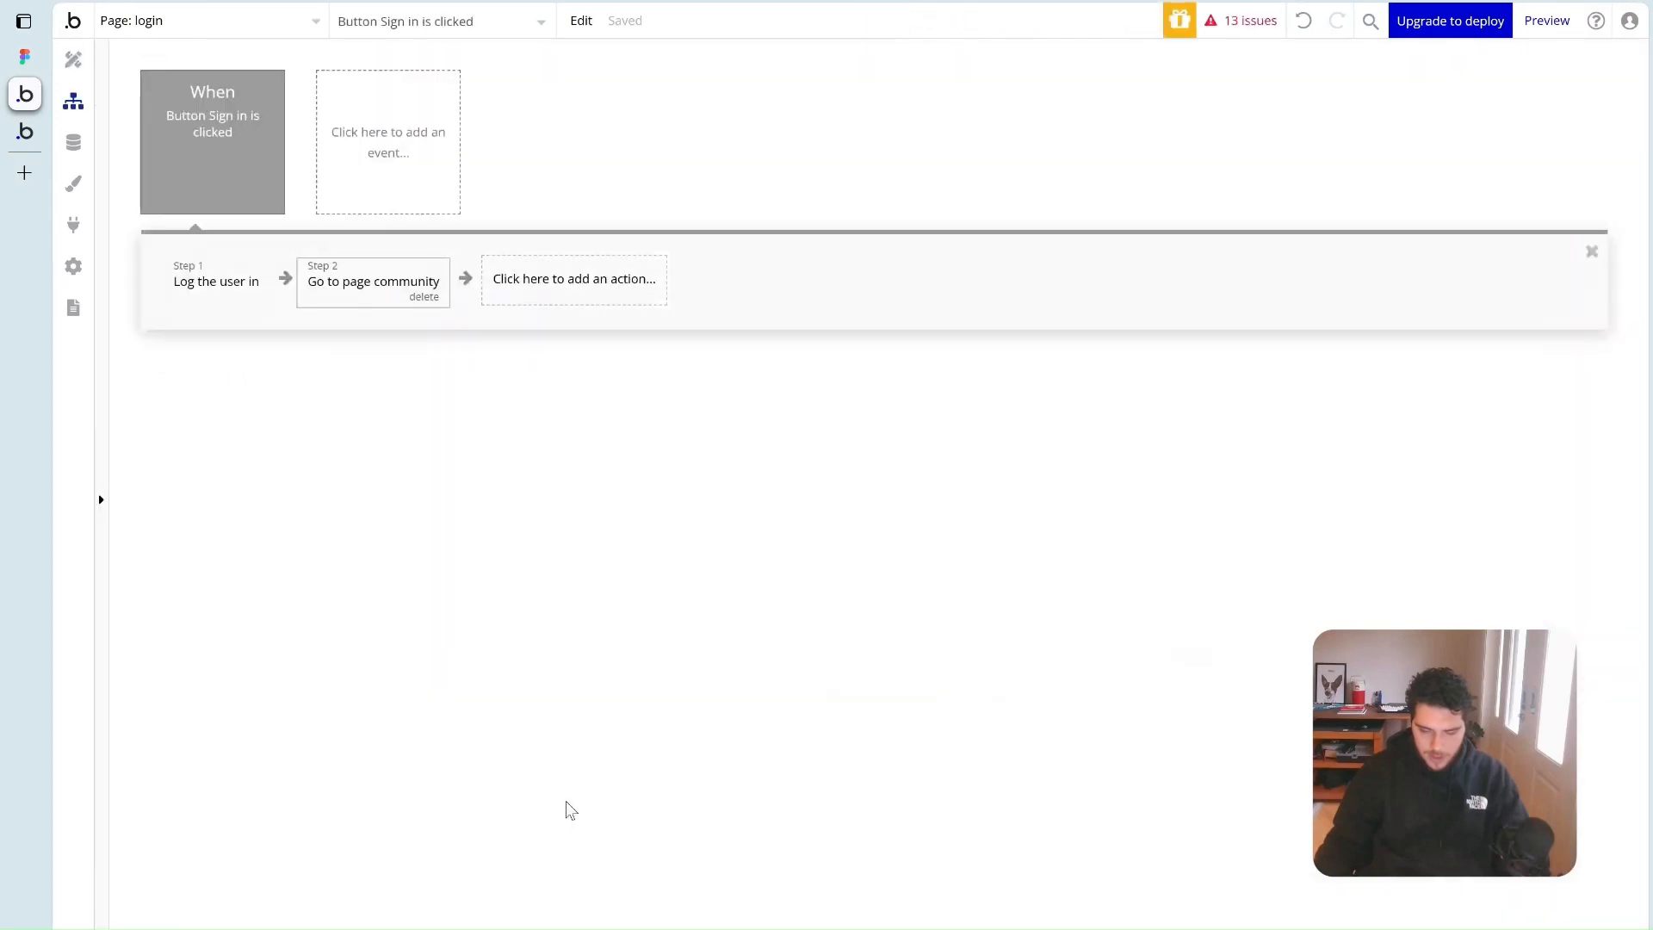
click(200, 278)
mouse_move(210, 401)
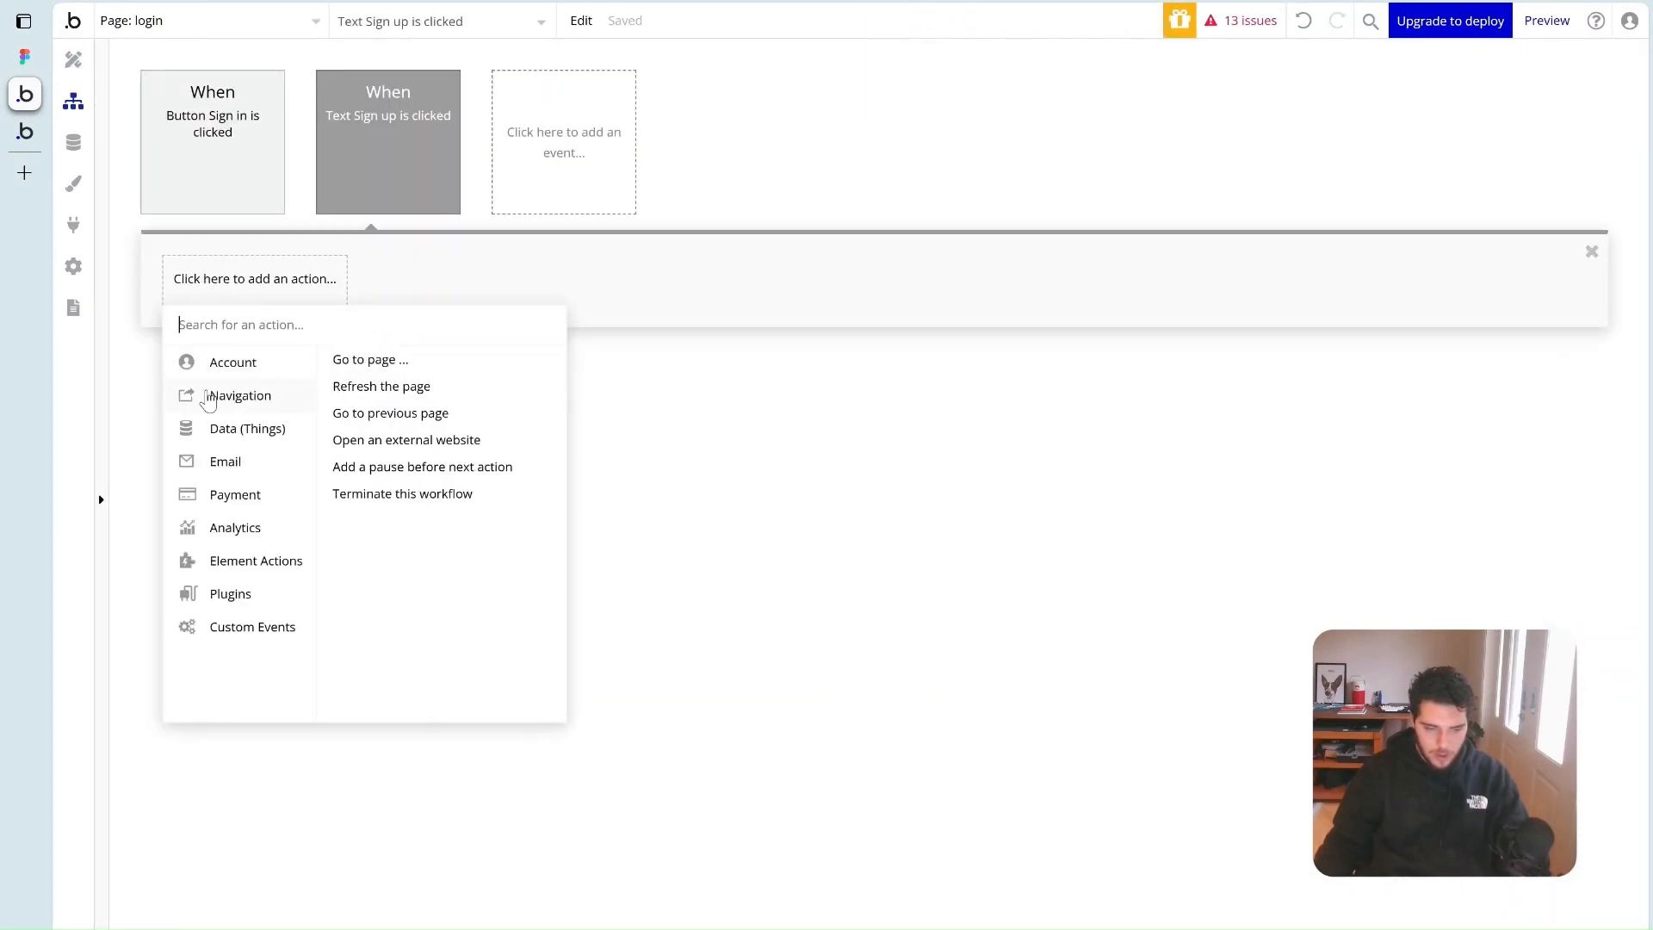
click(378, 361)
click(596, 523)
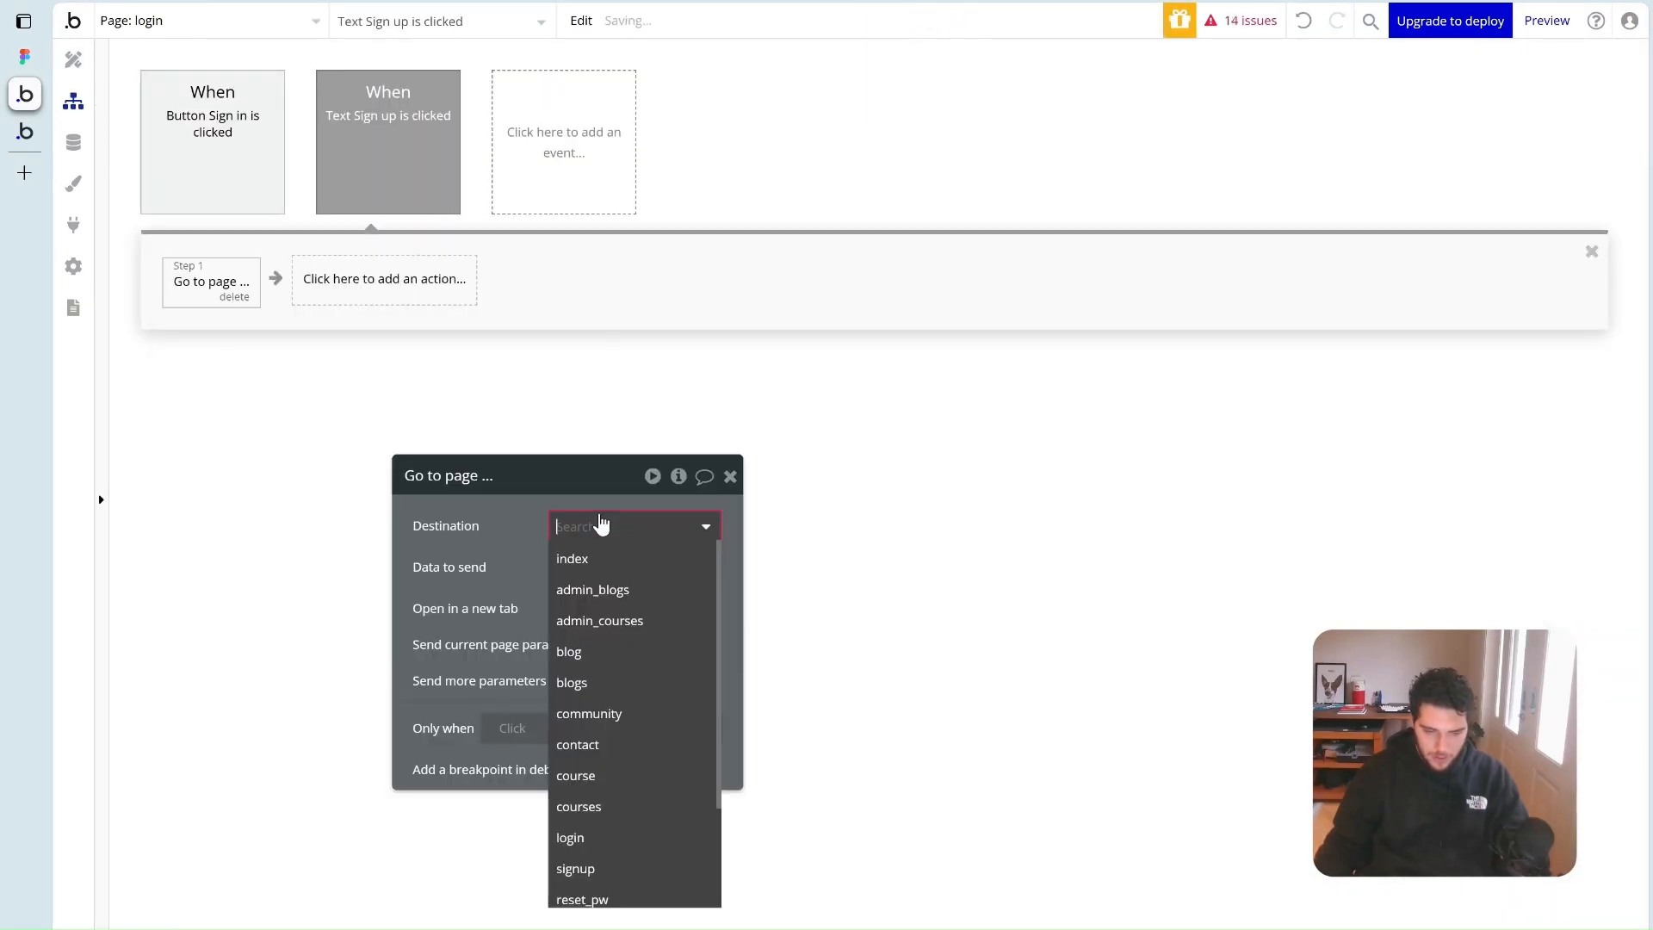
scroll(634, 731, down, 3)
click(628, 767)
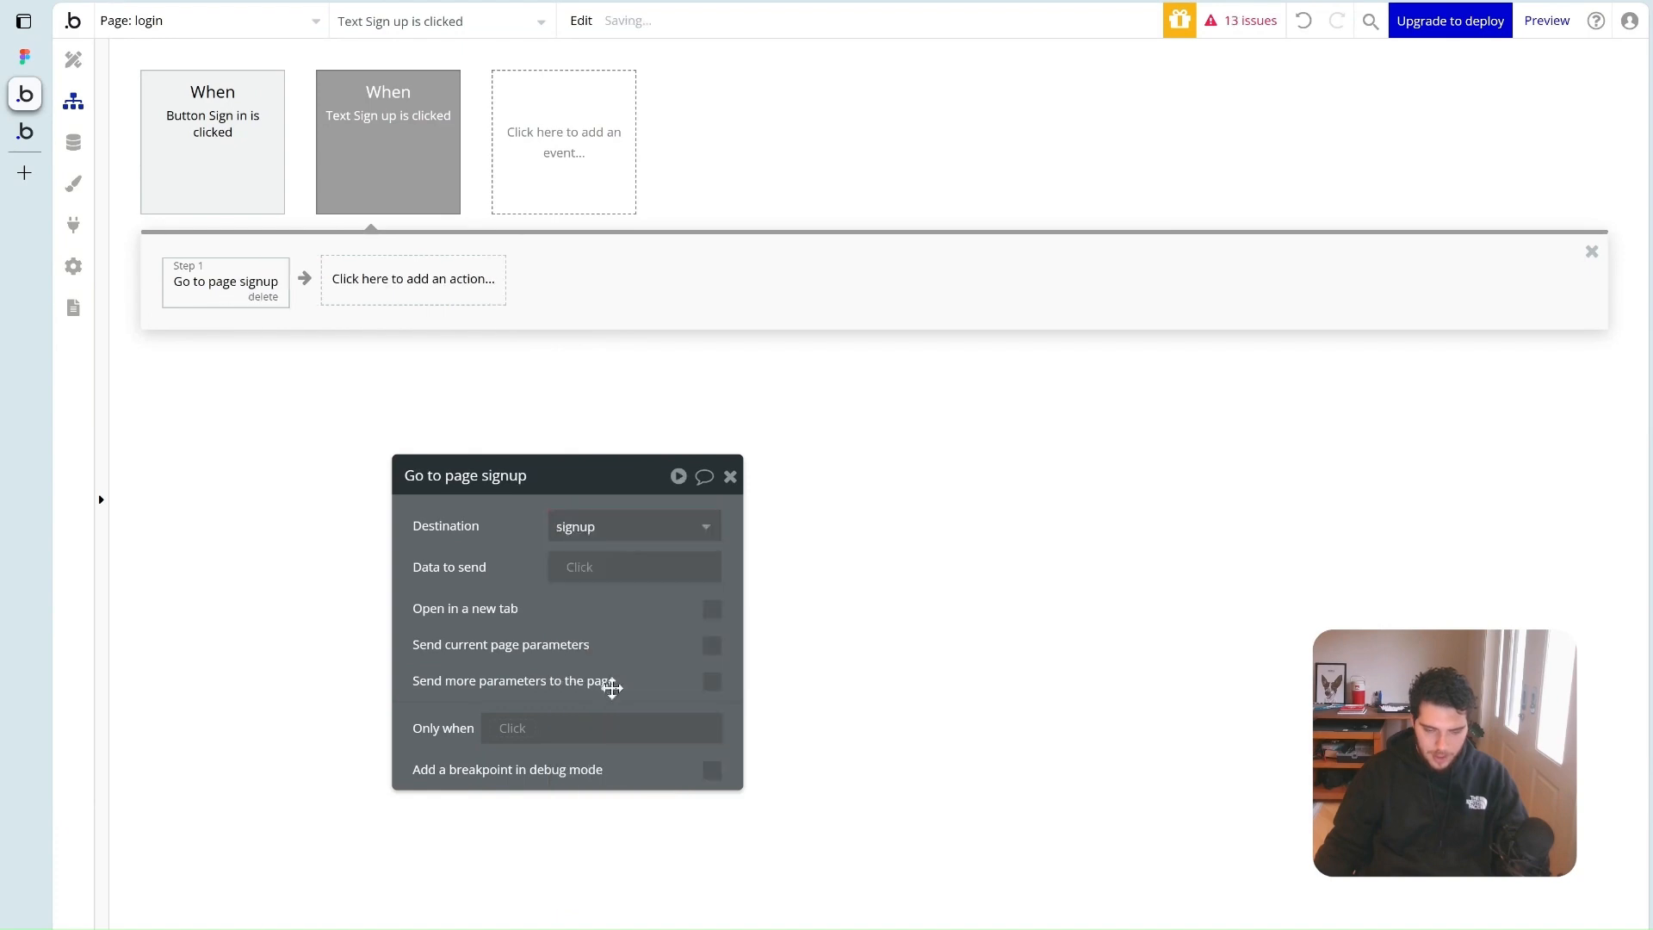
click(730, 476)
Return to the login page design and close the Sign up text's properties
click(73, 59)
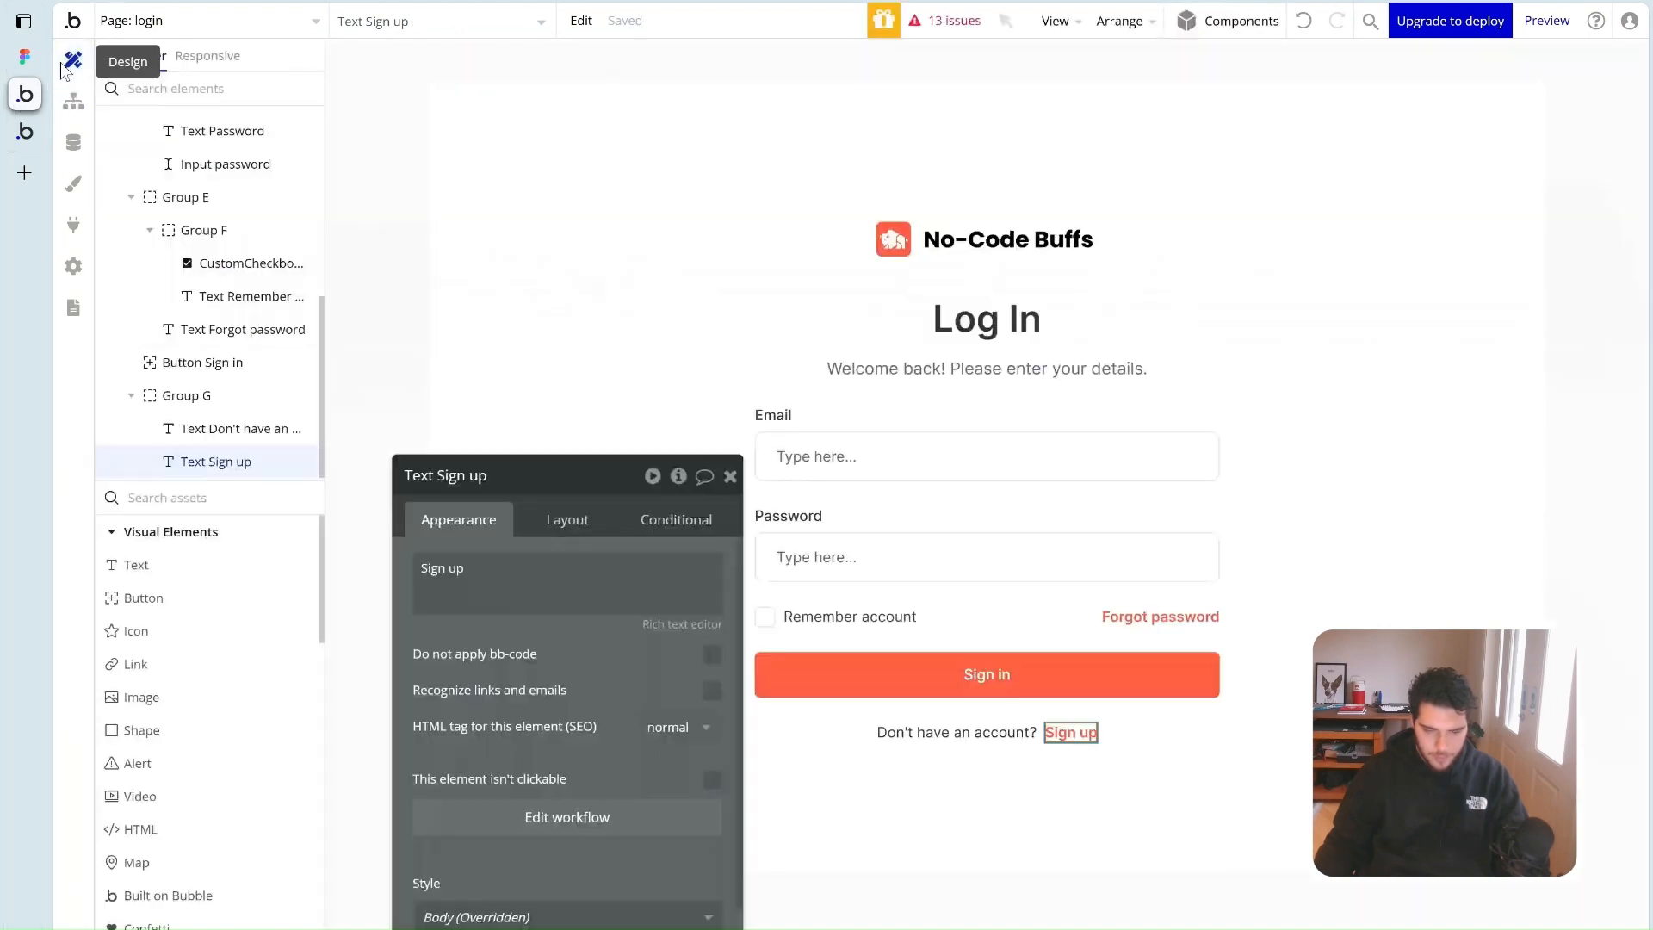
drag(594, 460, 464, 183)
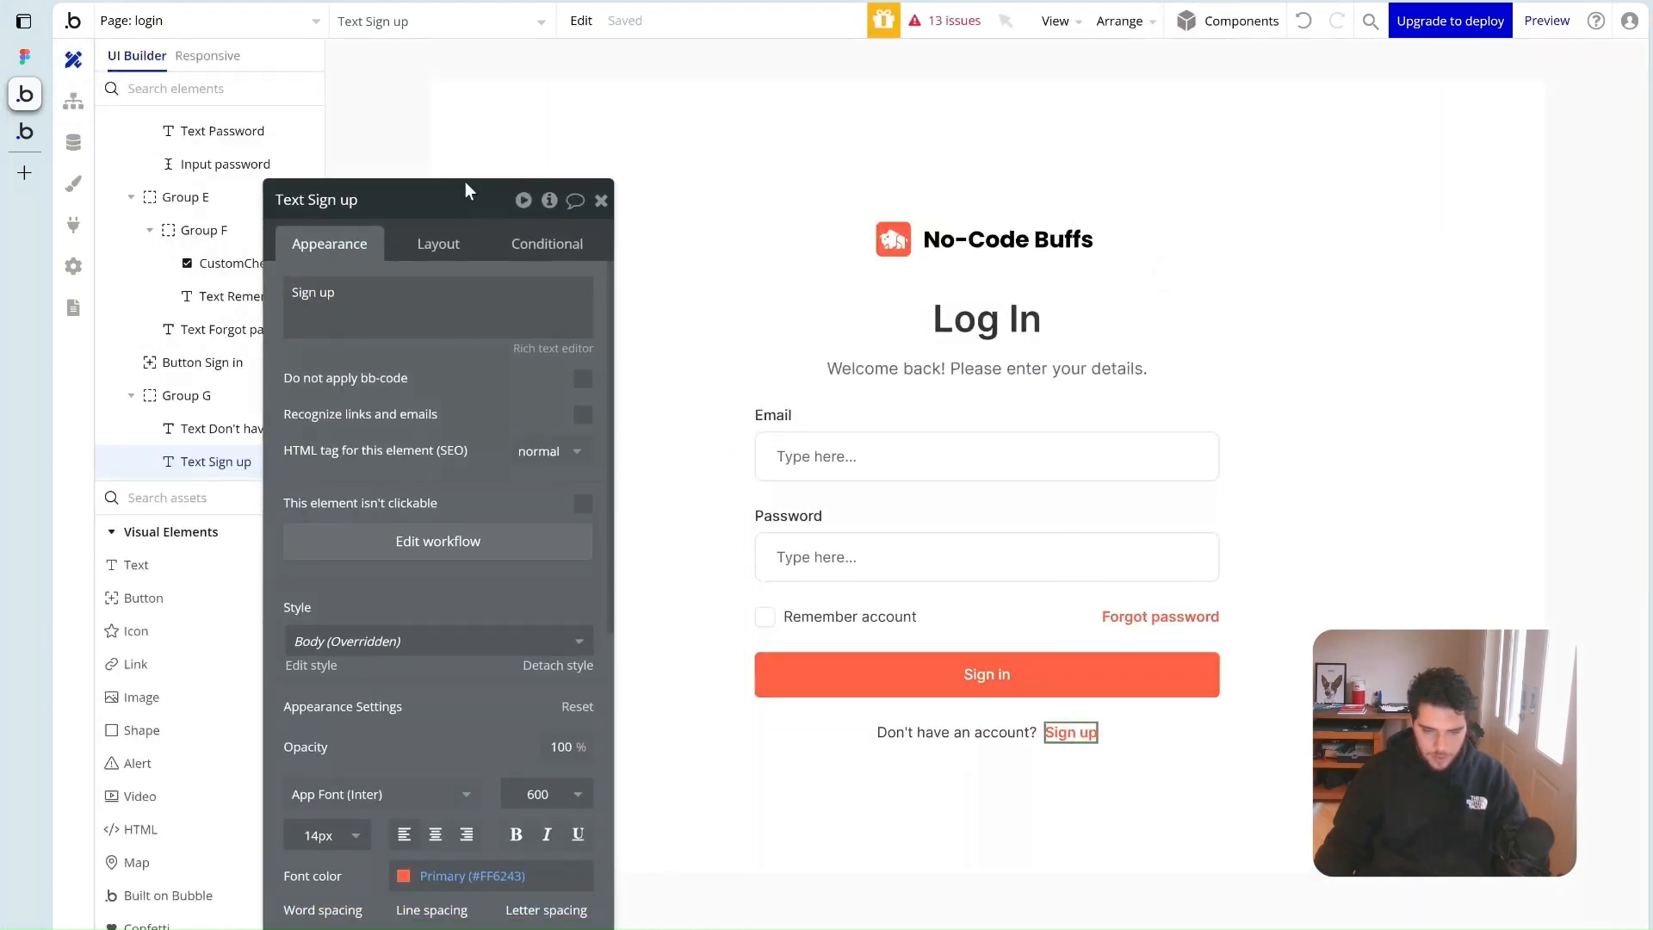
click(599, 201)
double_click(1383, 565)
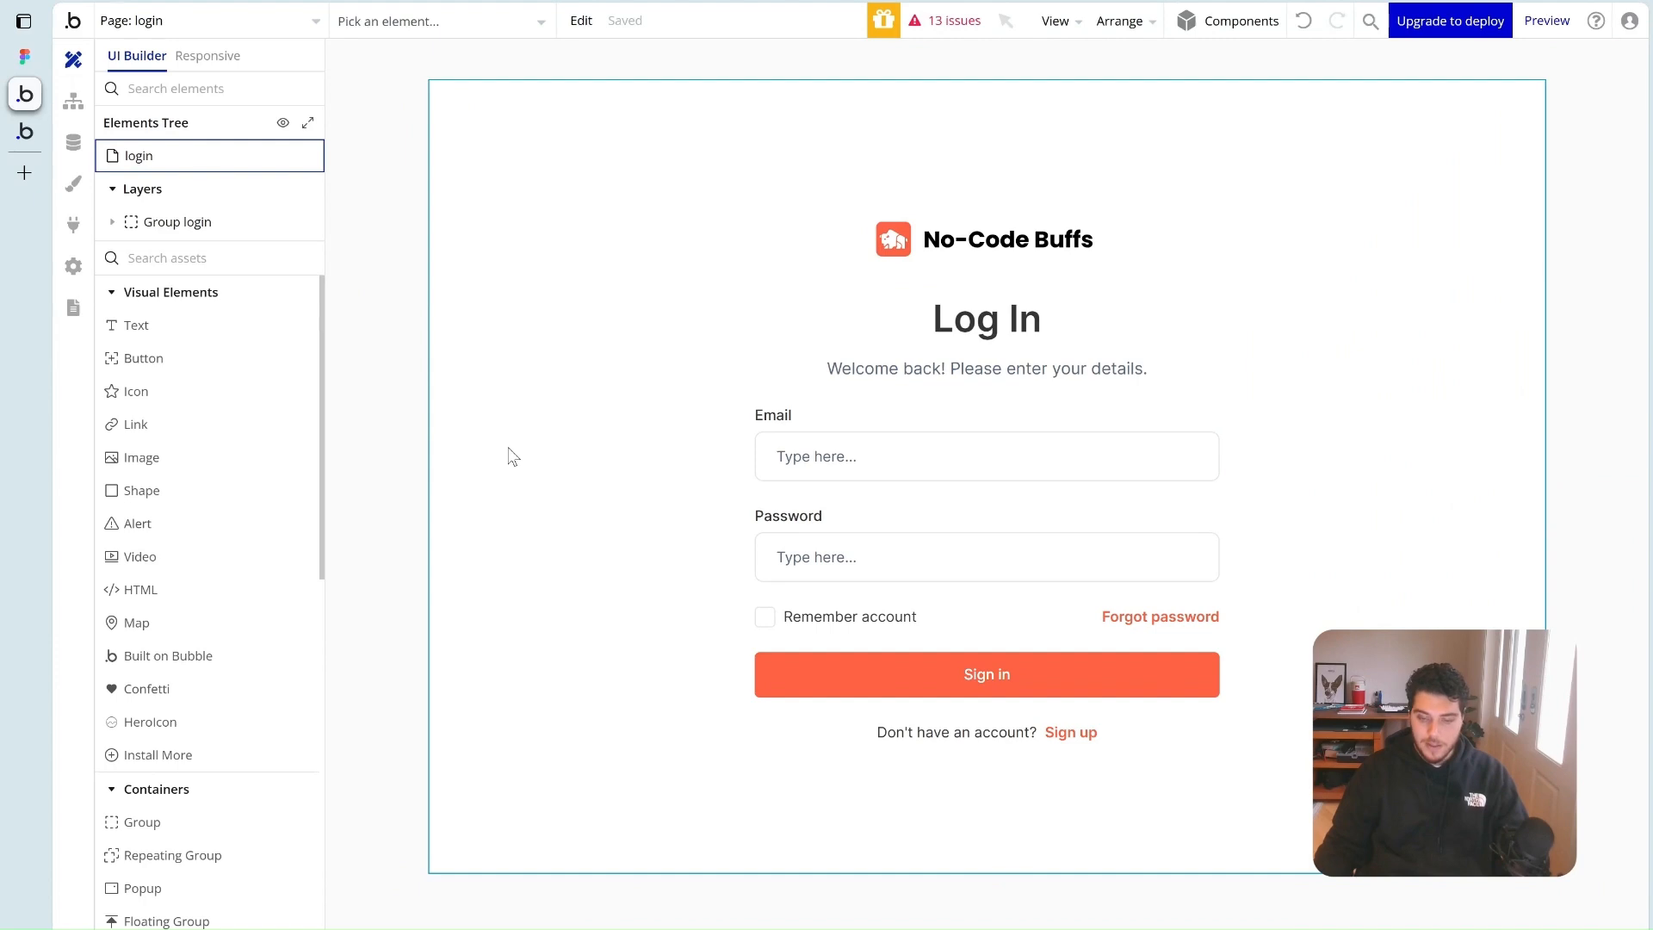
Copy Group login and switch to the signup page
right_click(777, 401)
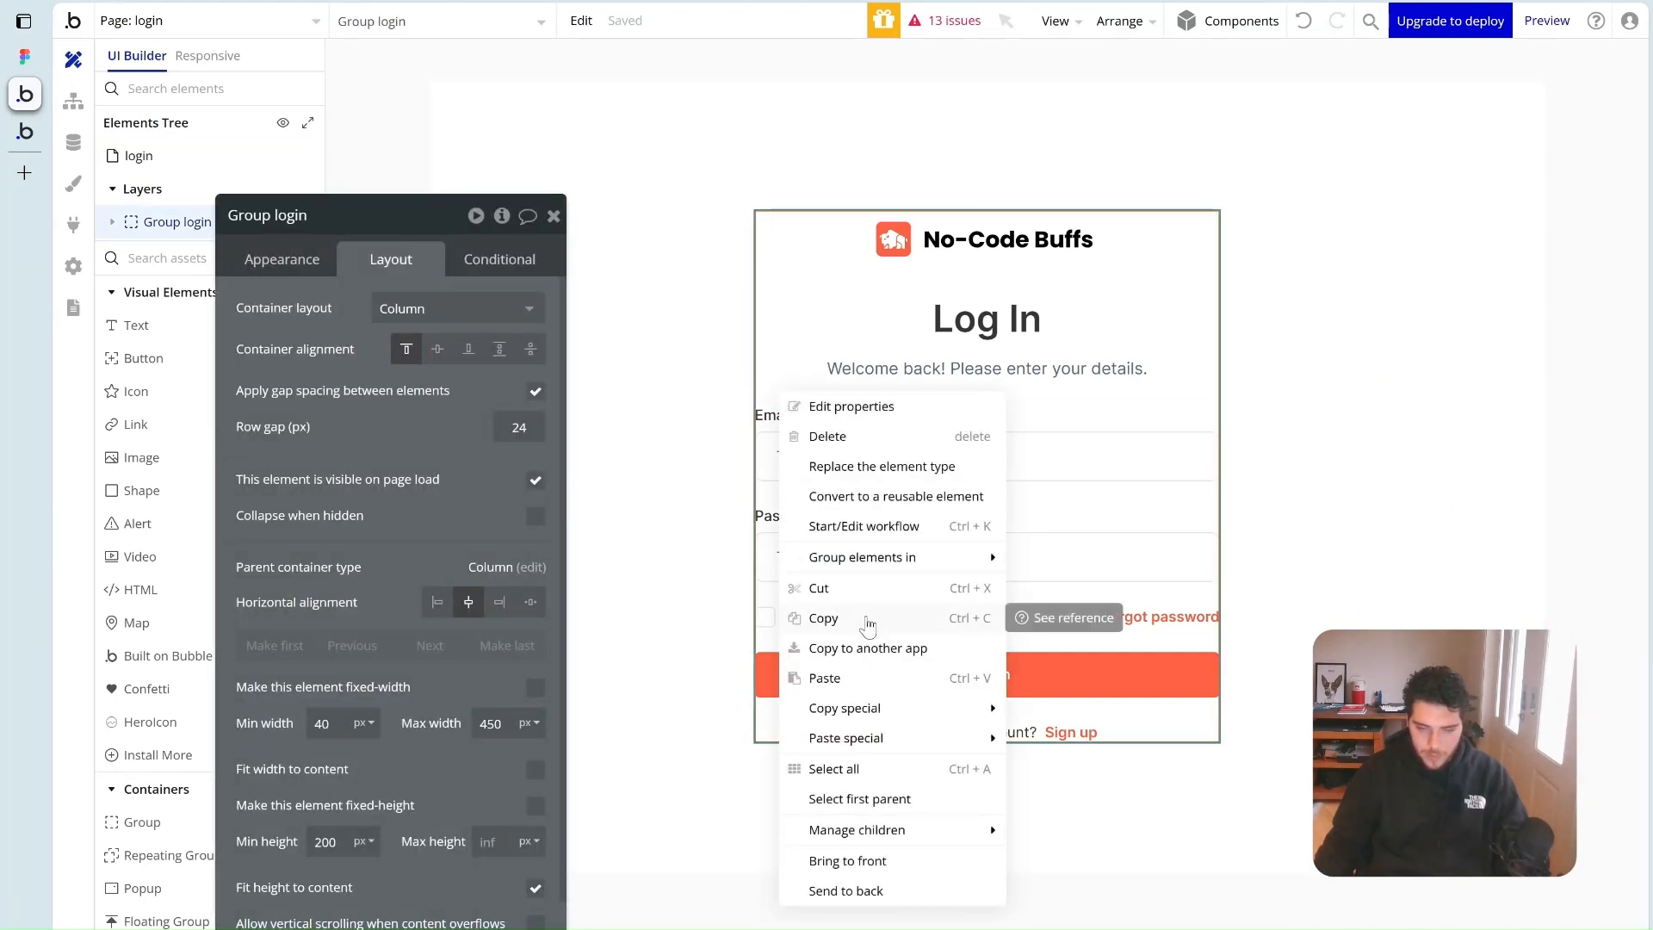
click(865, 621)
click(223, 28)
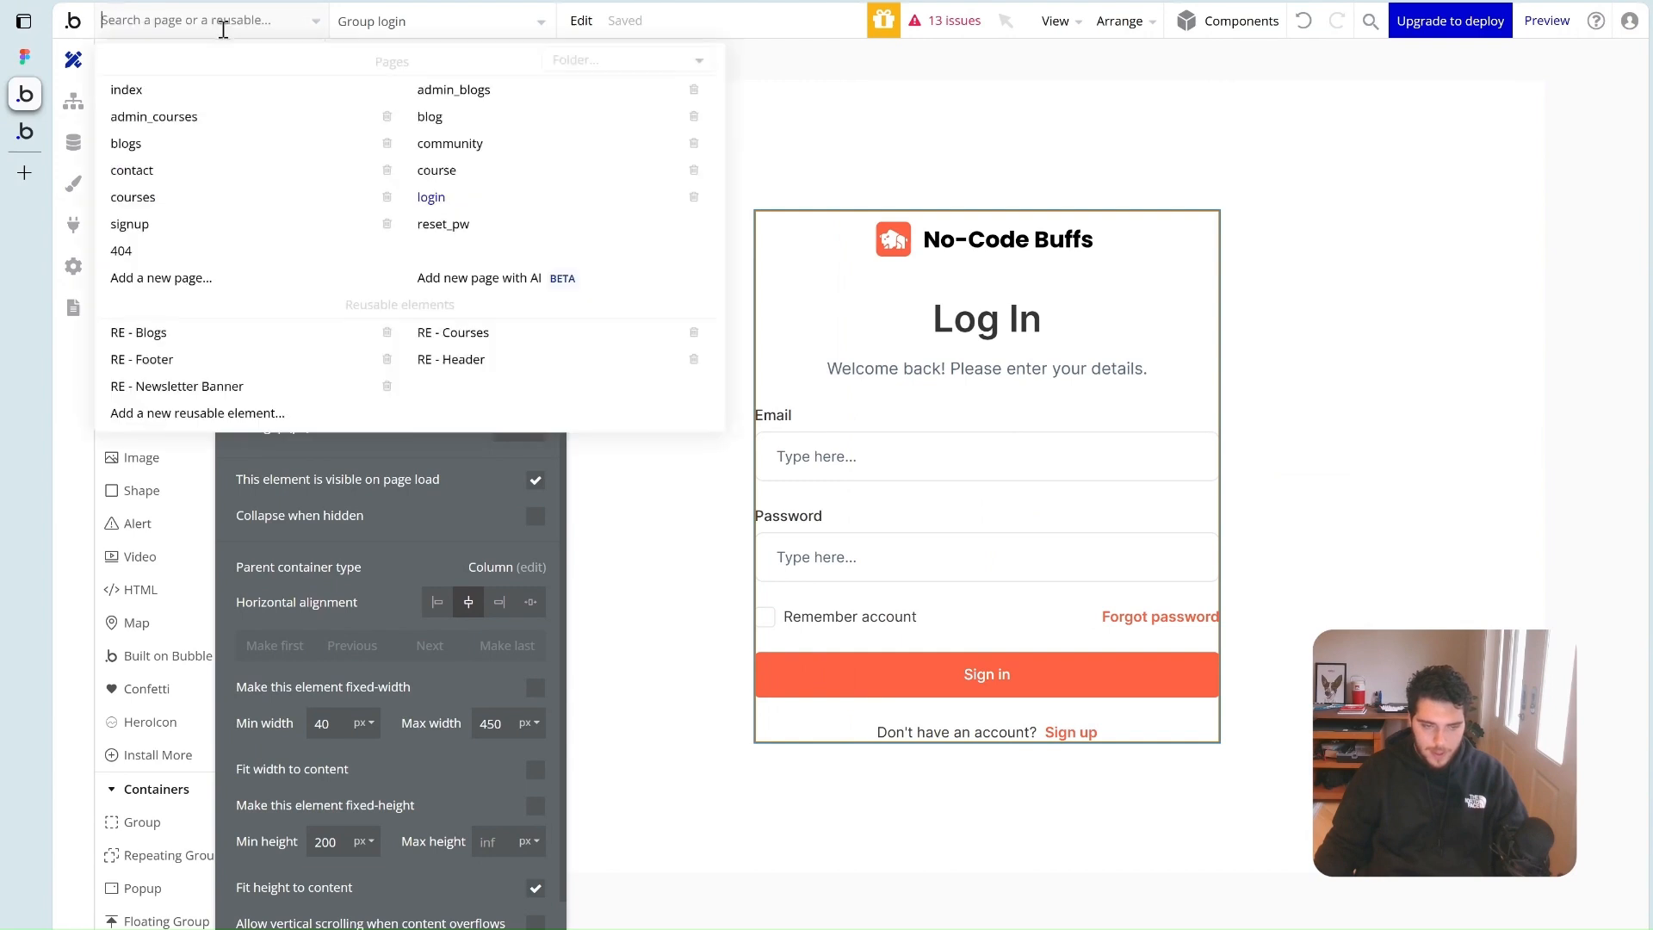
click(129, 224)
Set the signup page's container layout to Column
double_click(711, 279)
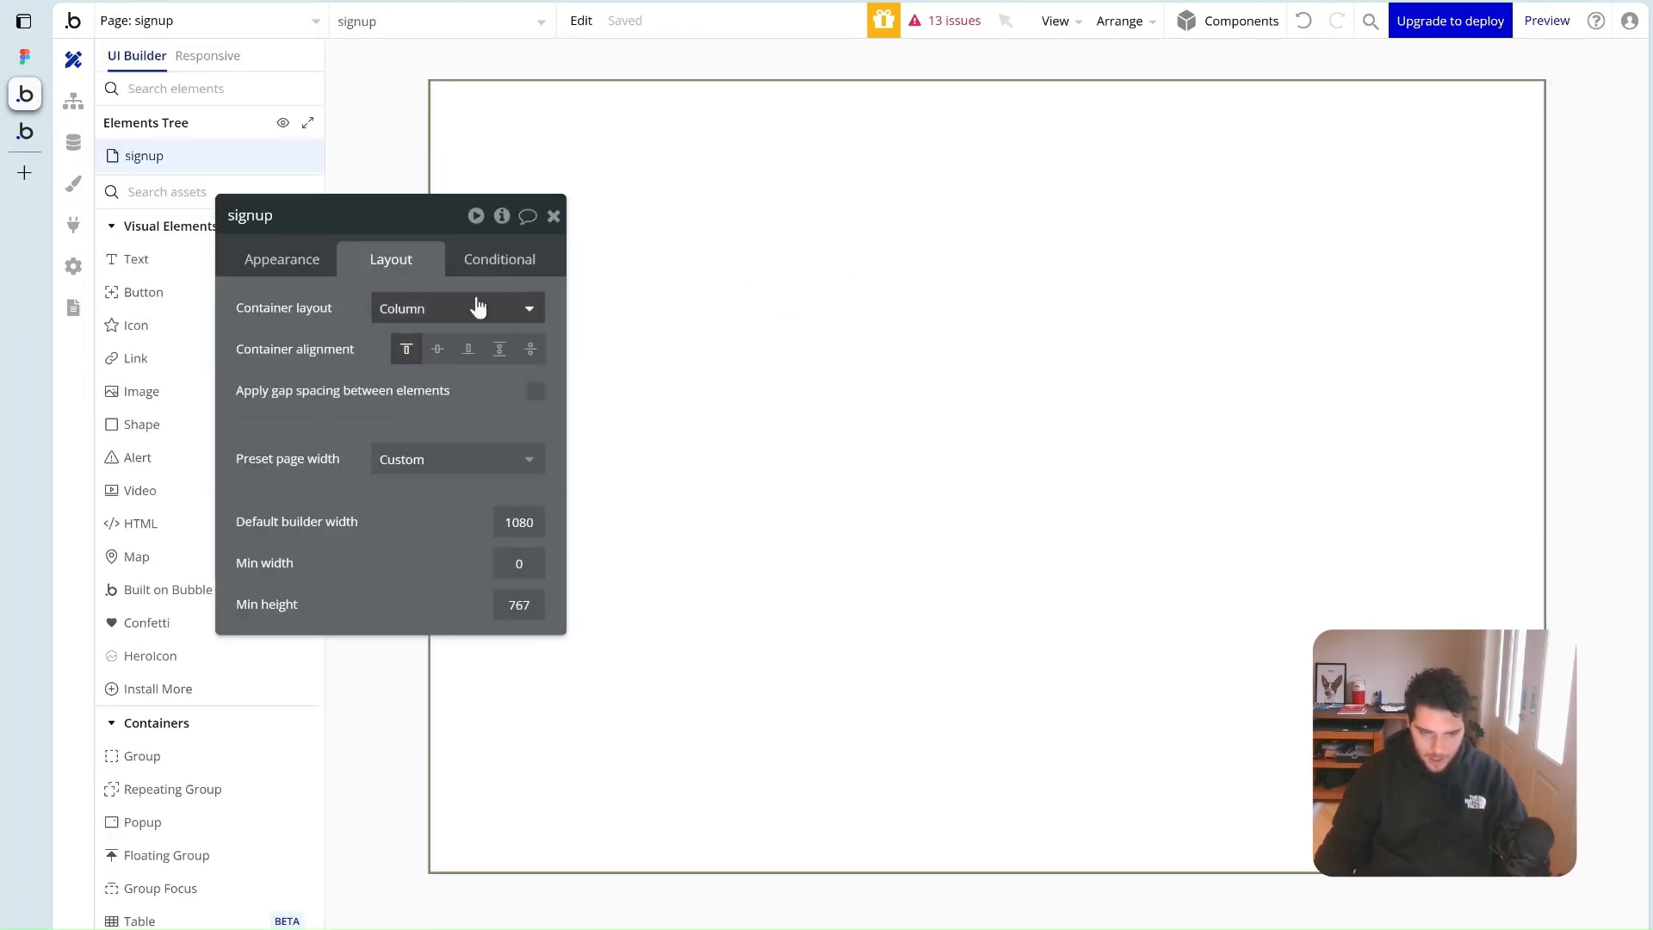
click(420, 308)
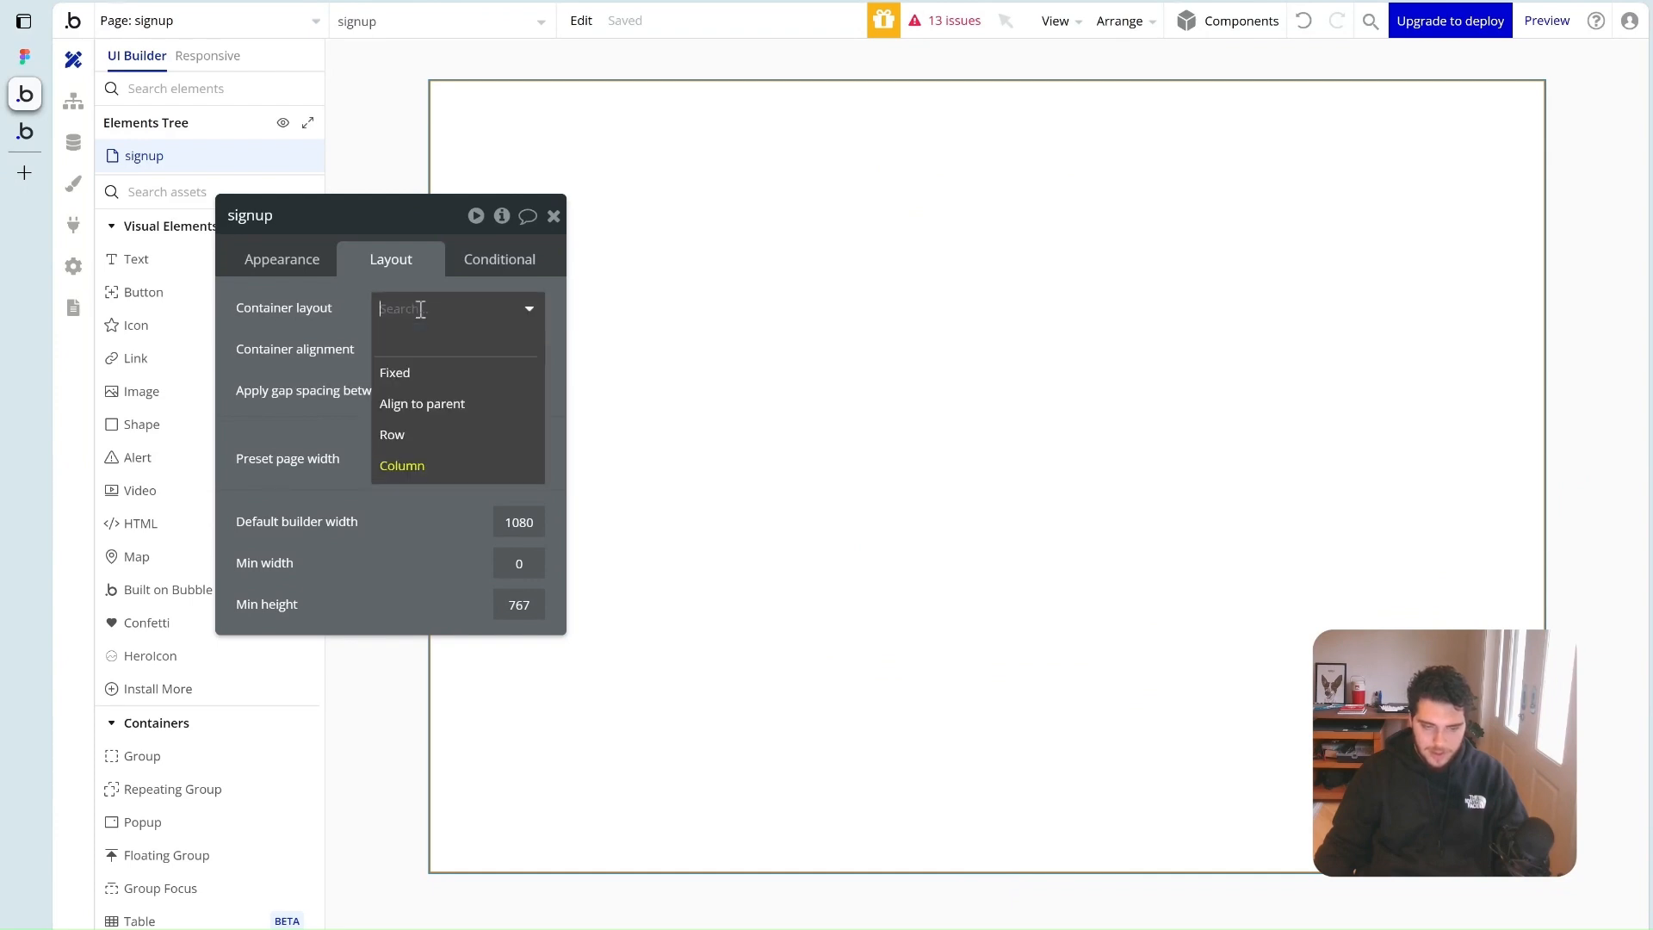
click(397, 469)
click(554, 216)
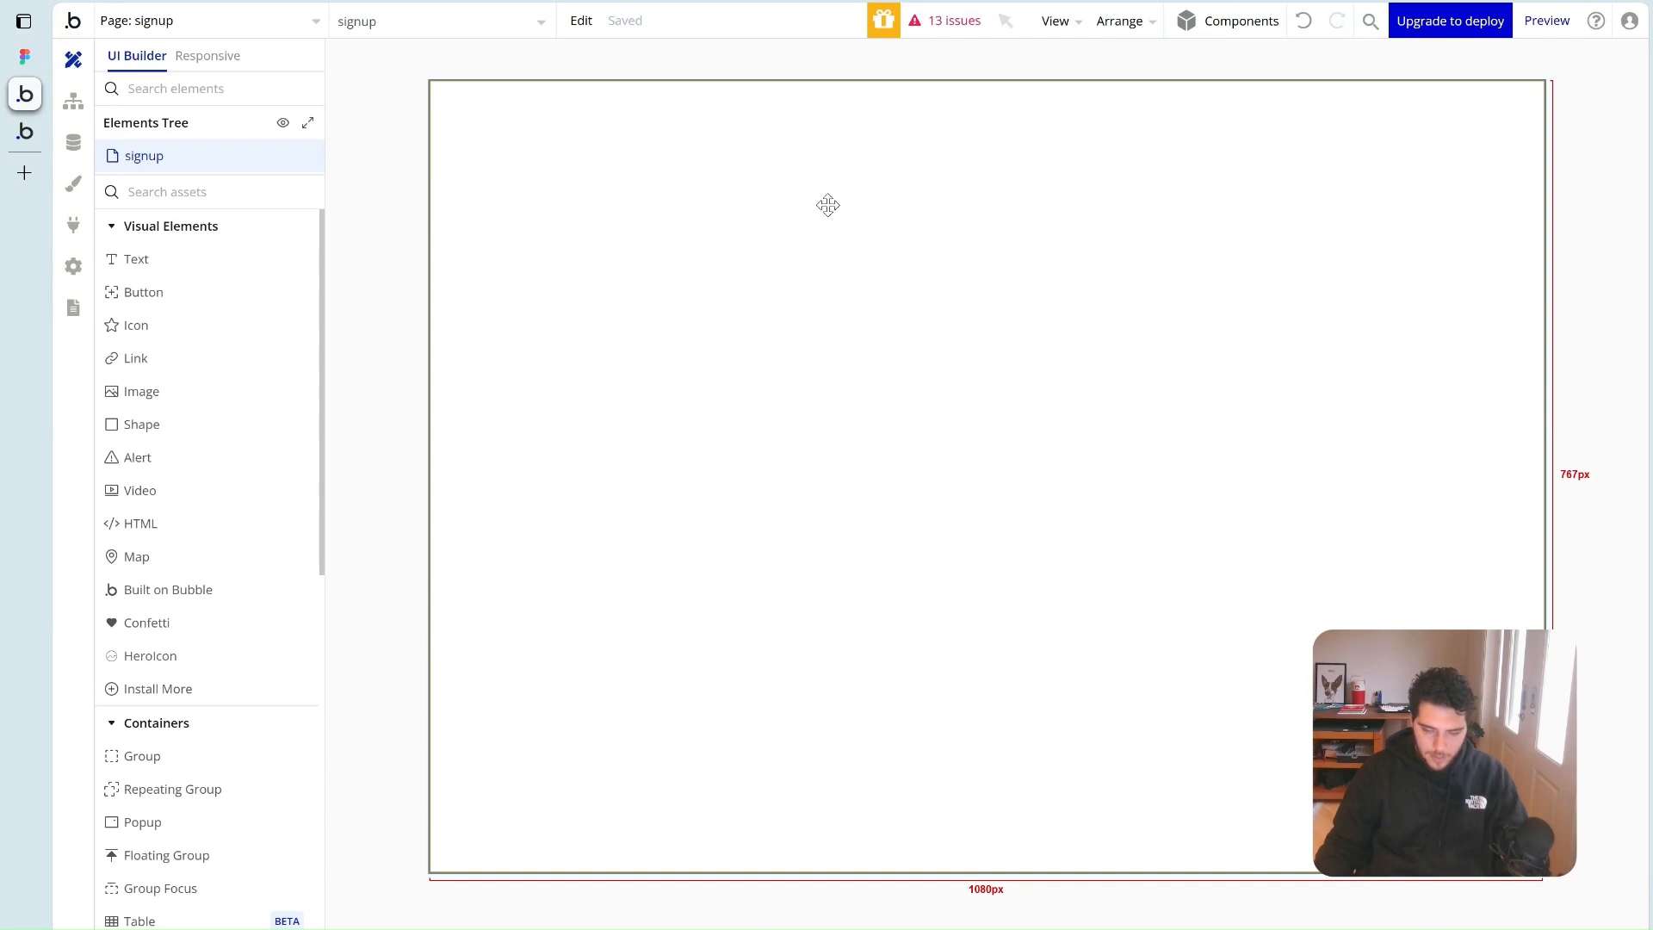
Paste the login form onto the signup page and centre the page's content
right_click(876, 416)
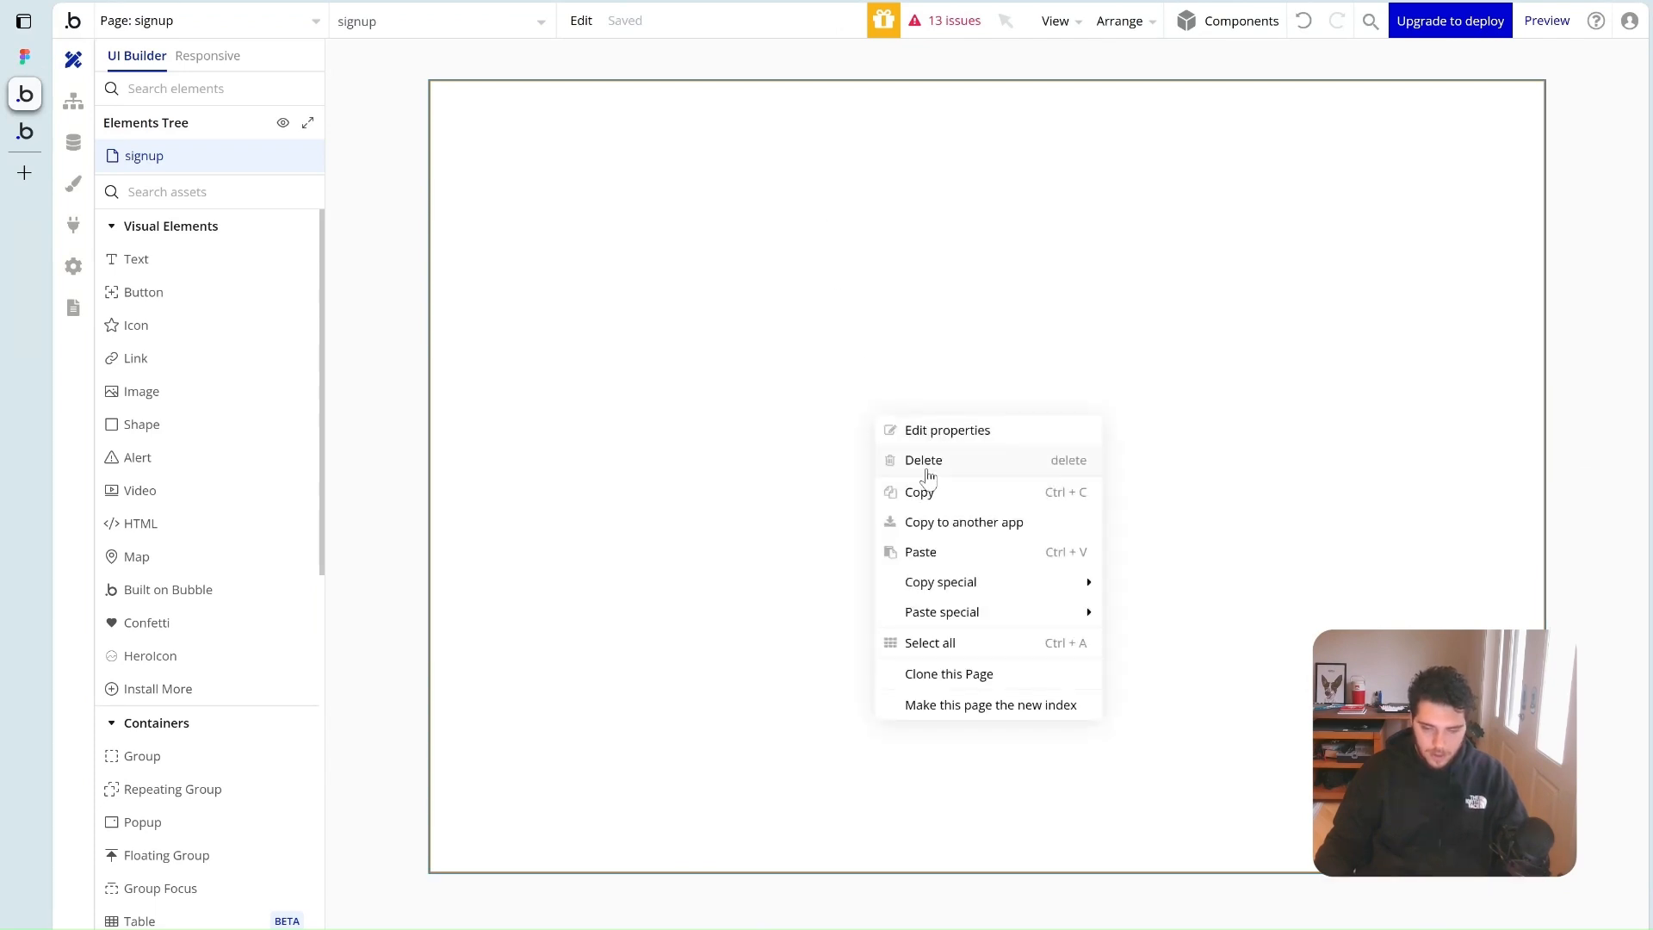
click(958, 552)
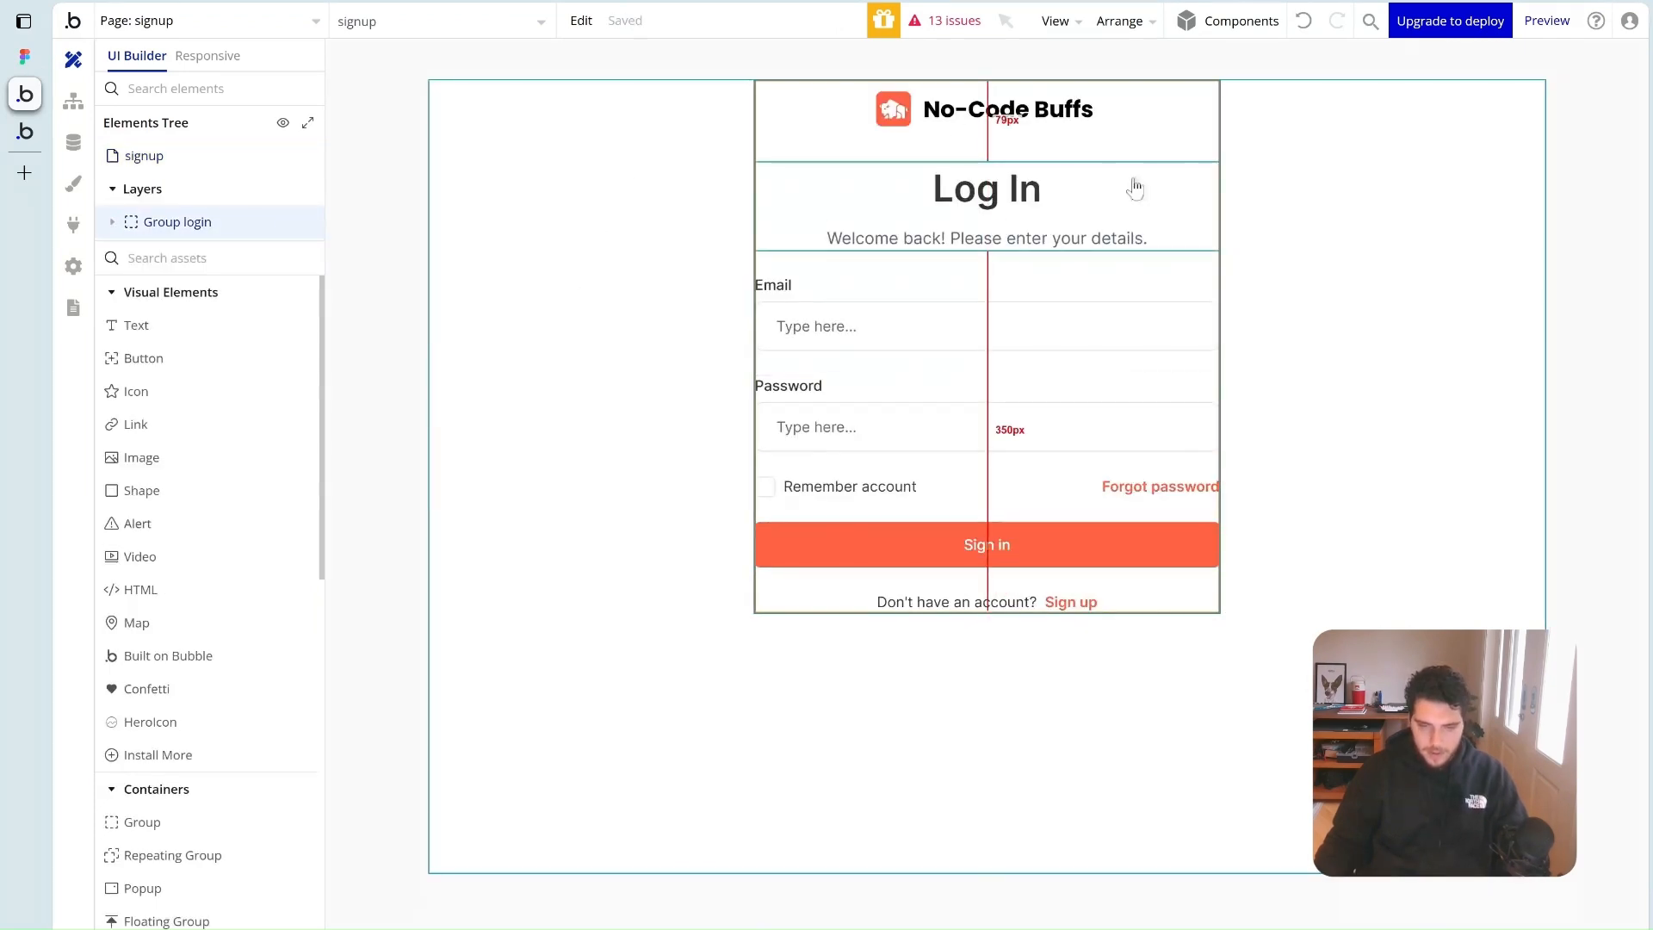
double_click(556, 404)
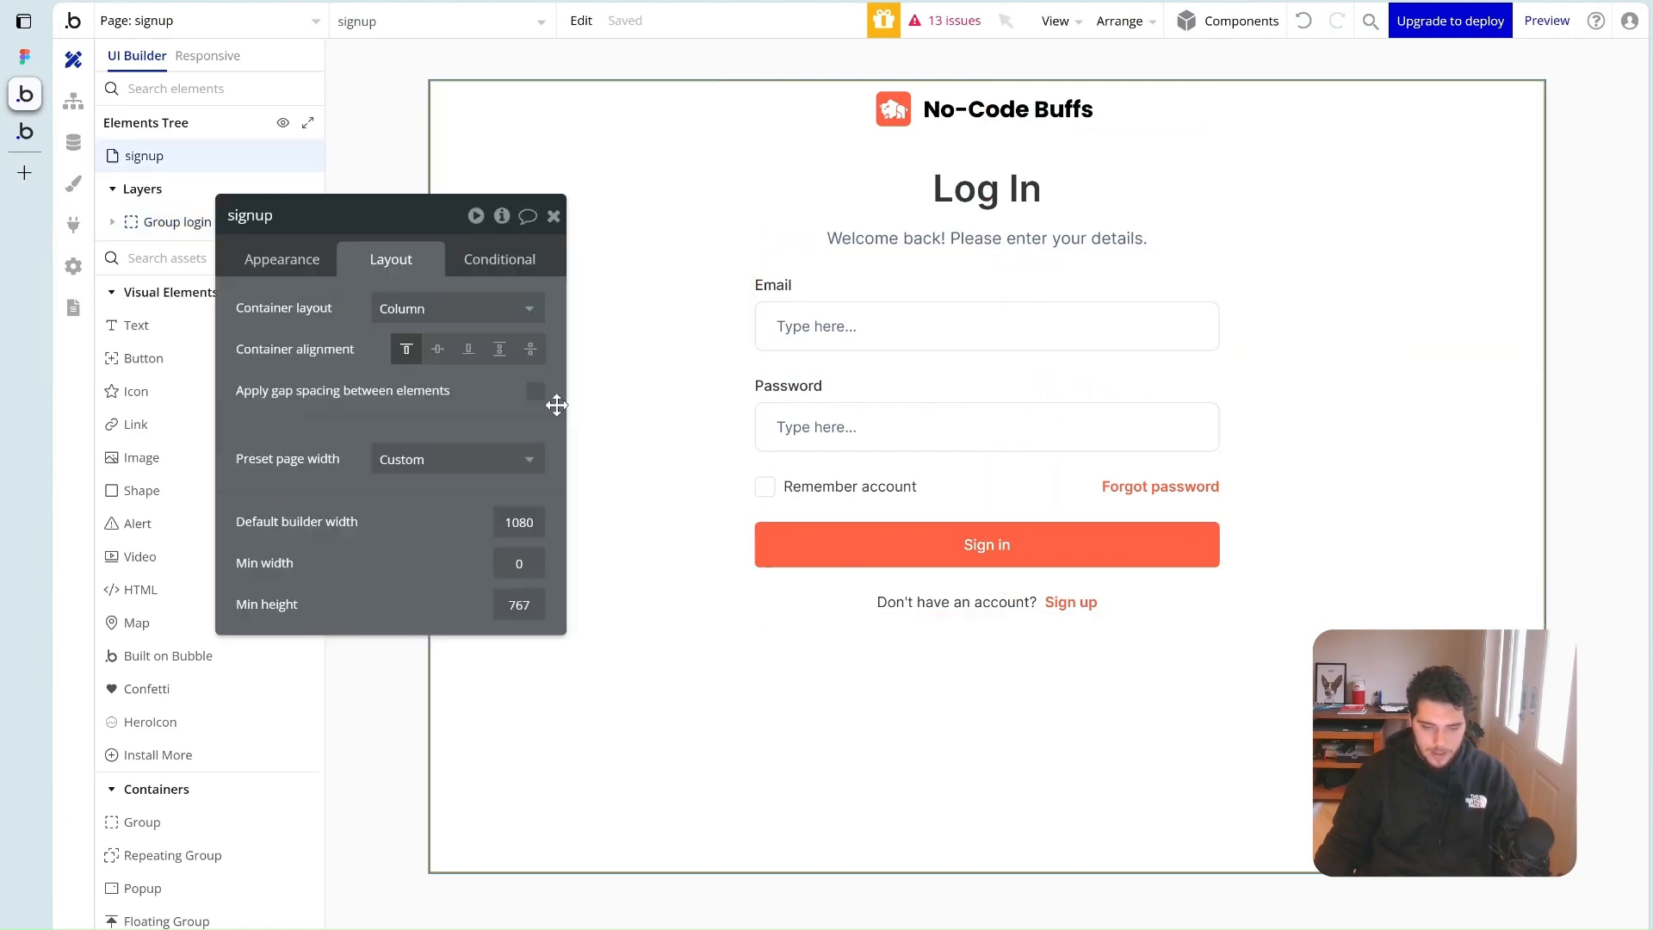
click(437, 352)
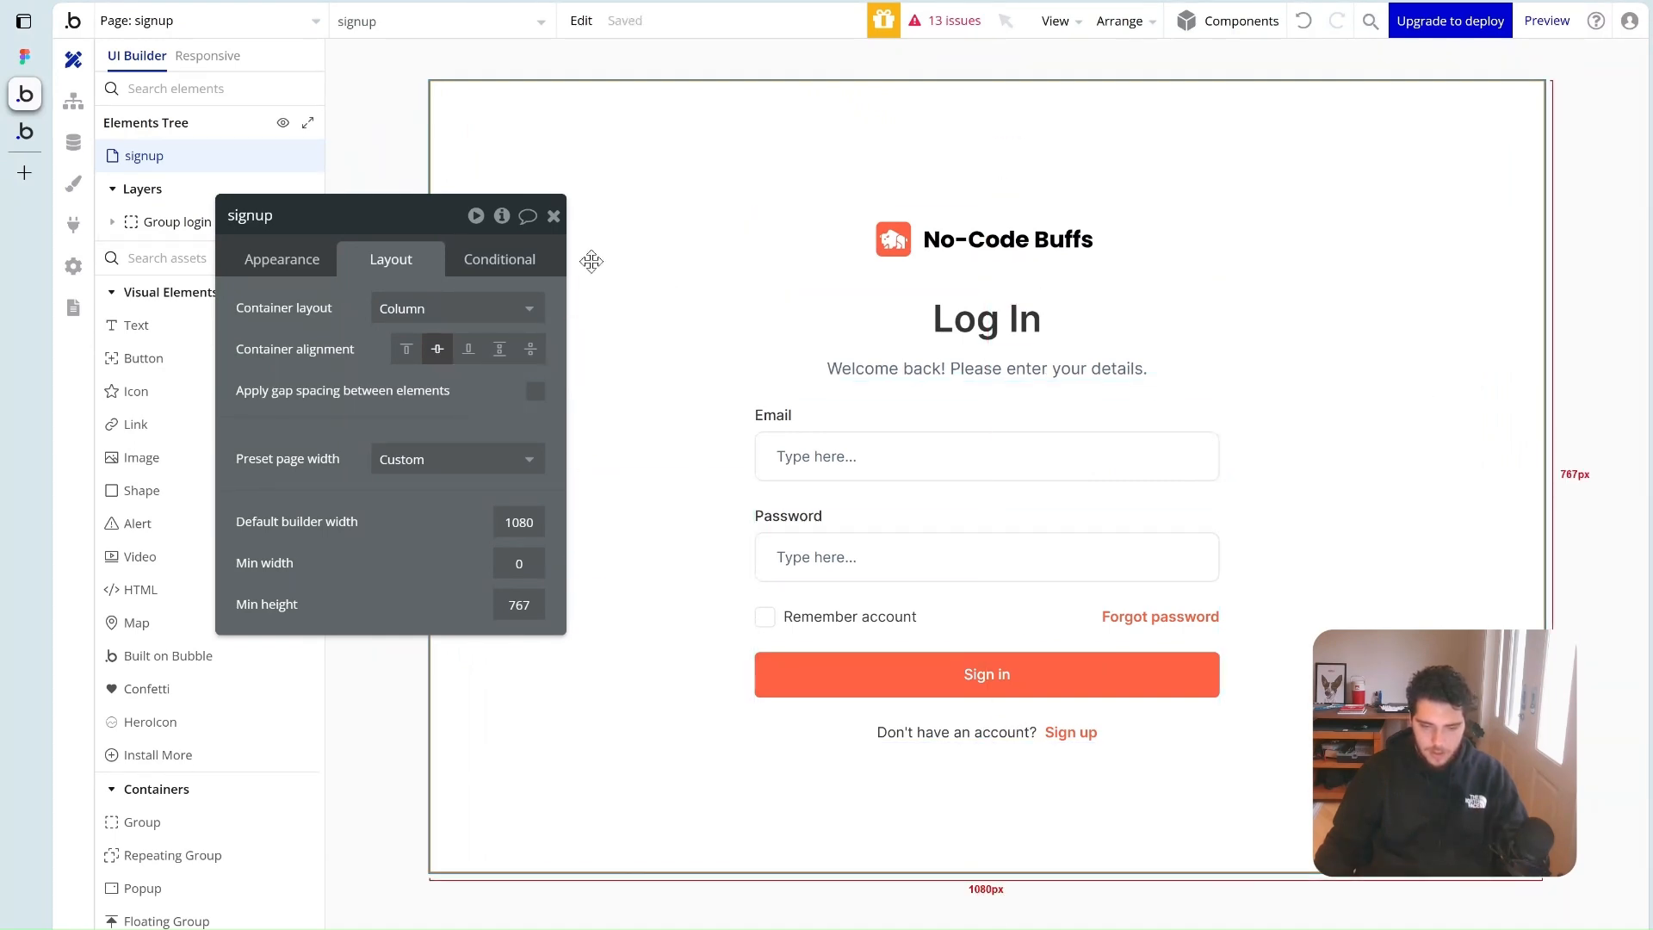
click(554, 215)
Rename the pasted group to Group signup
double_click(778, 284)
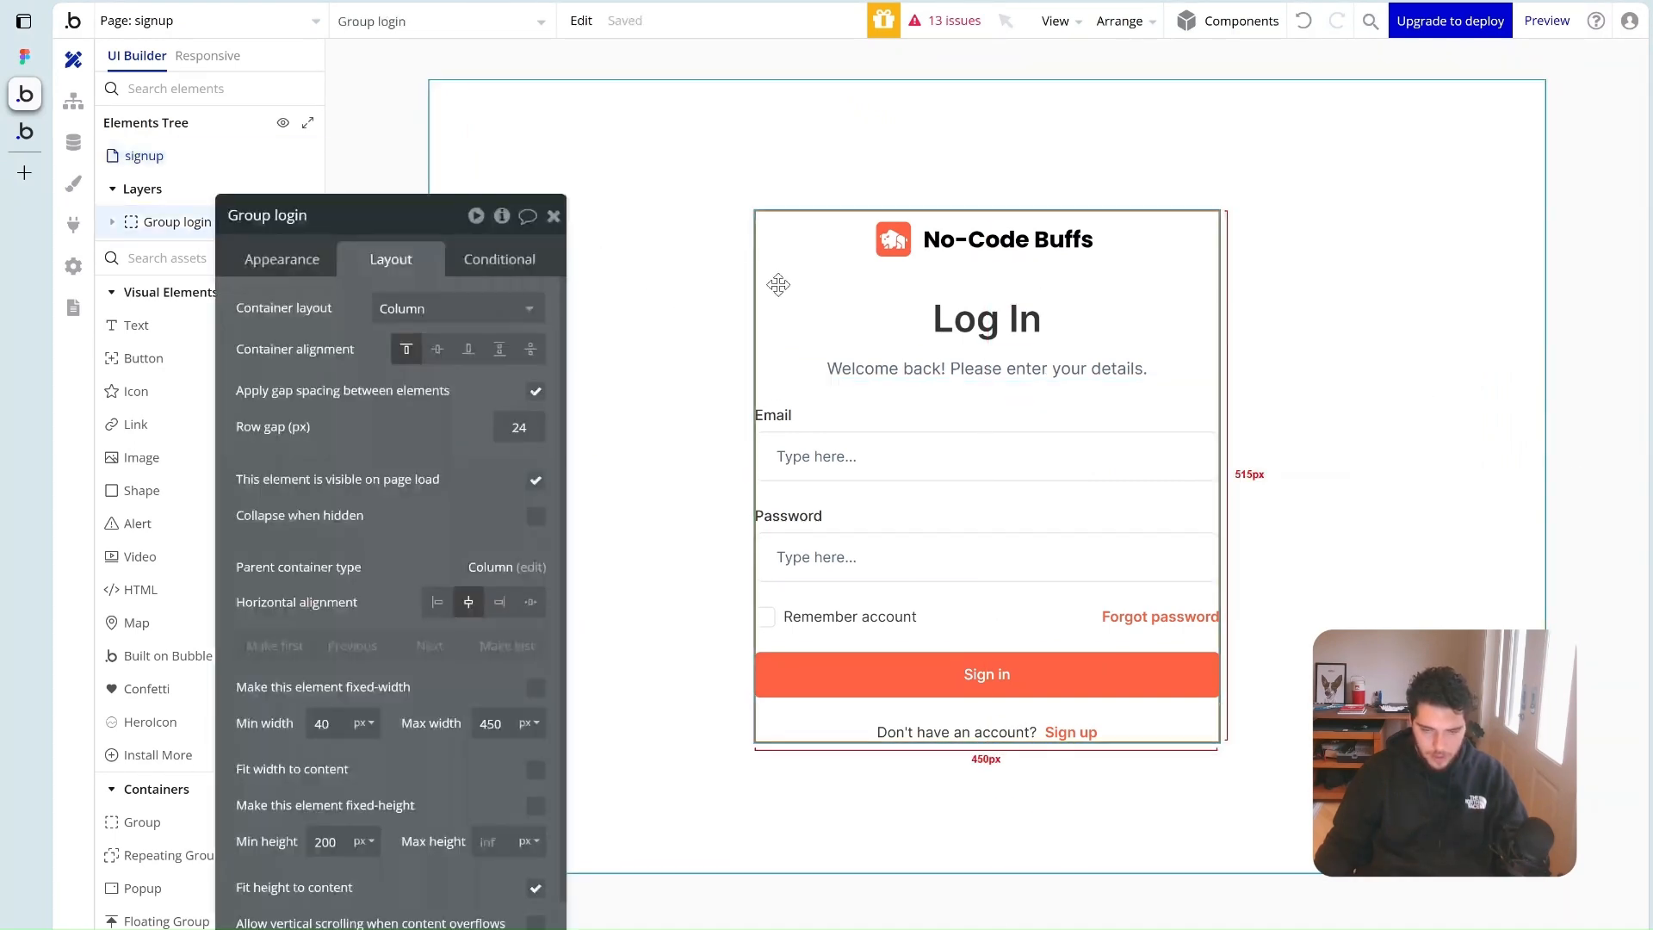
double_click(292, 215)
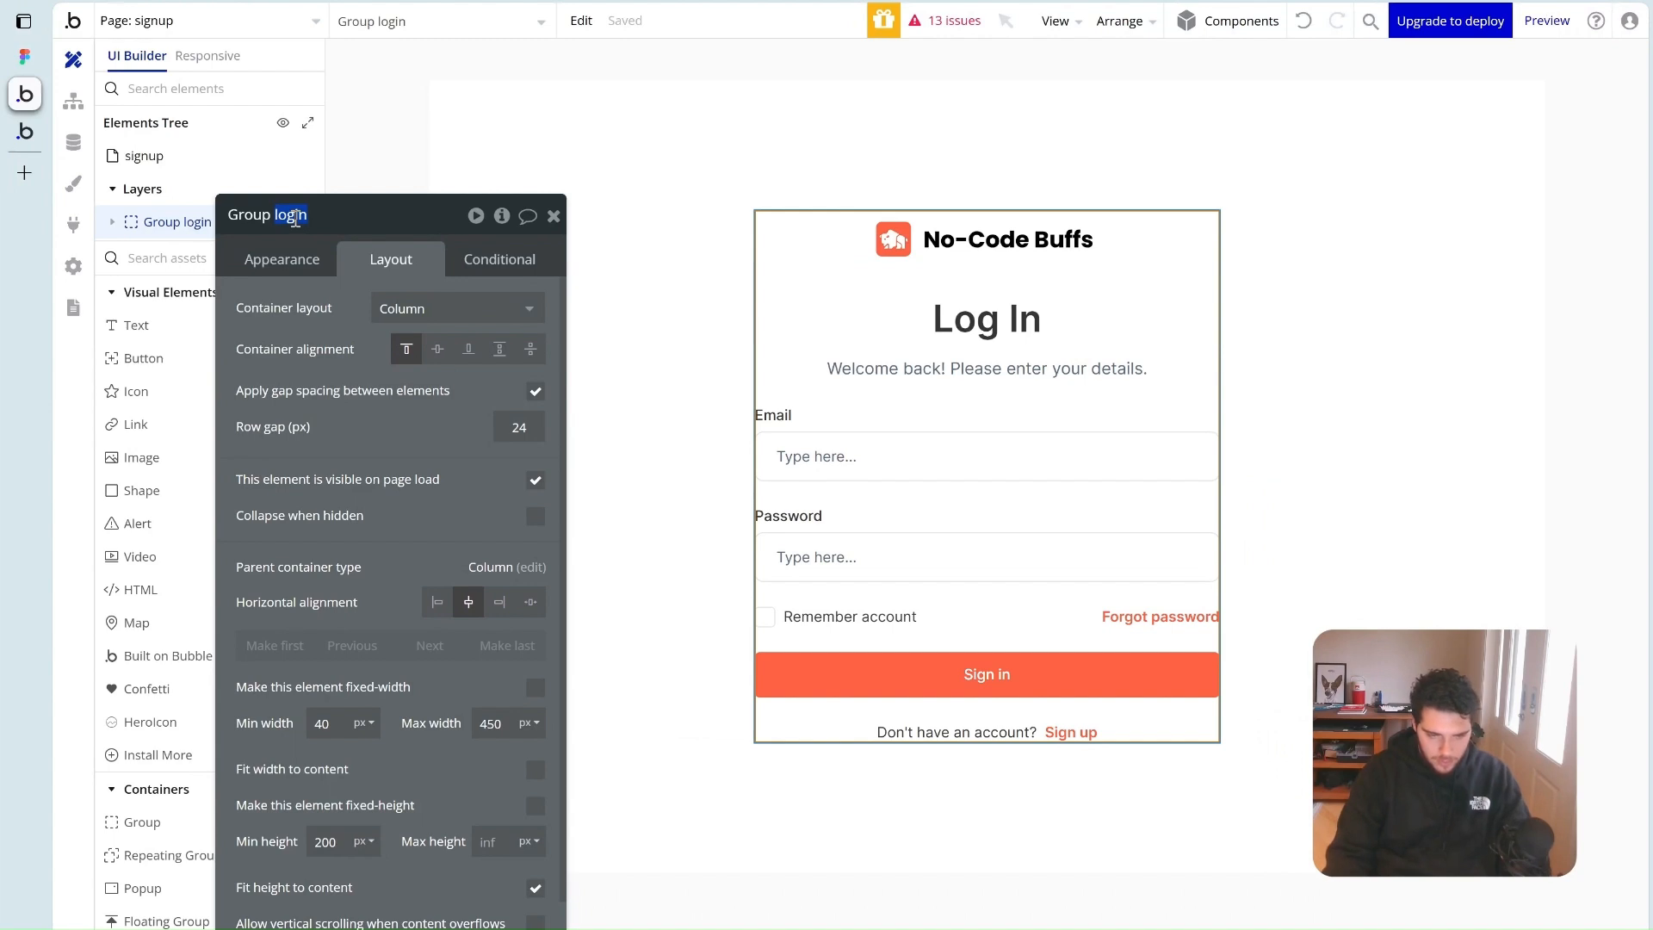
text(signuo)
key(BackSpace)
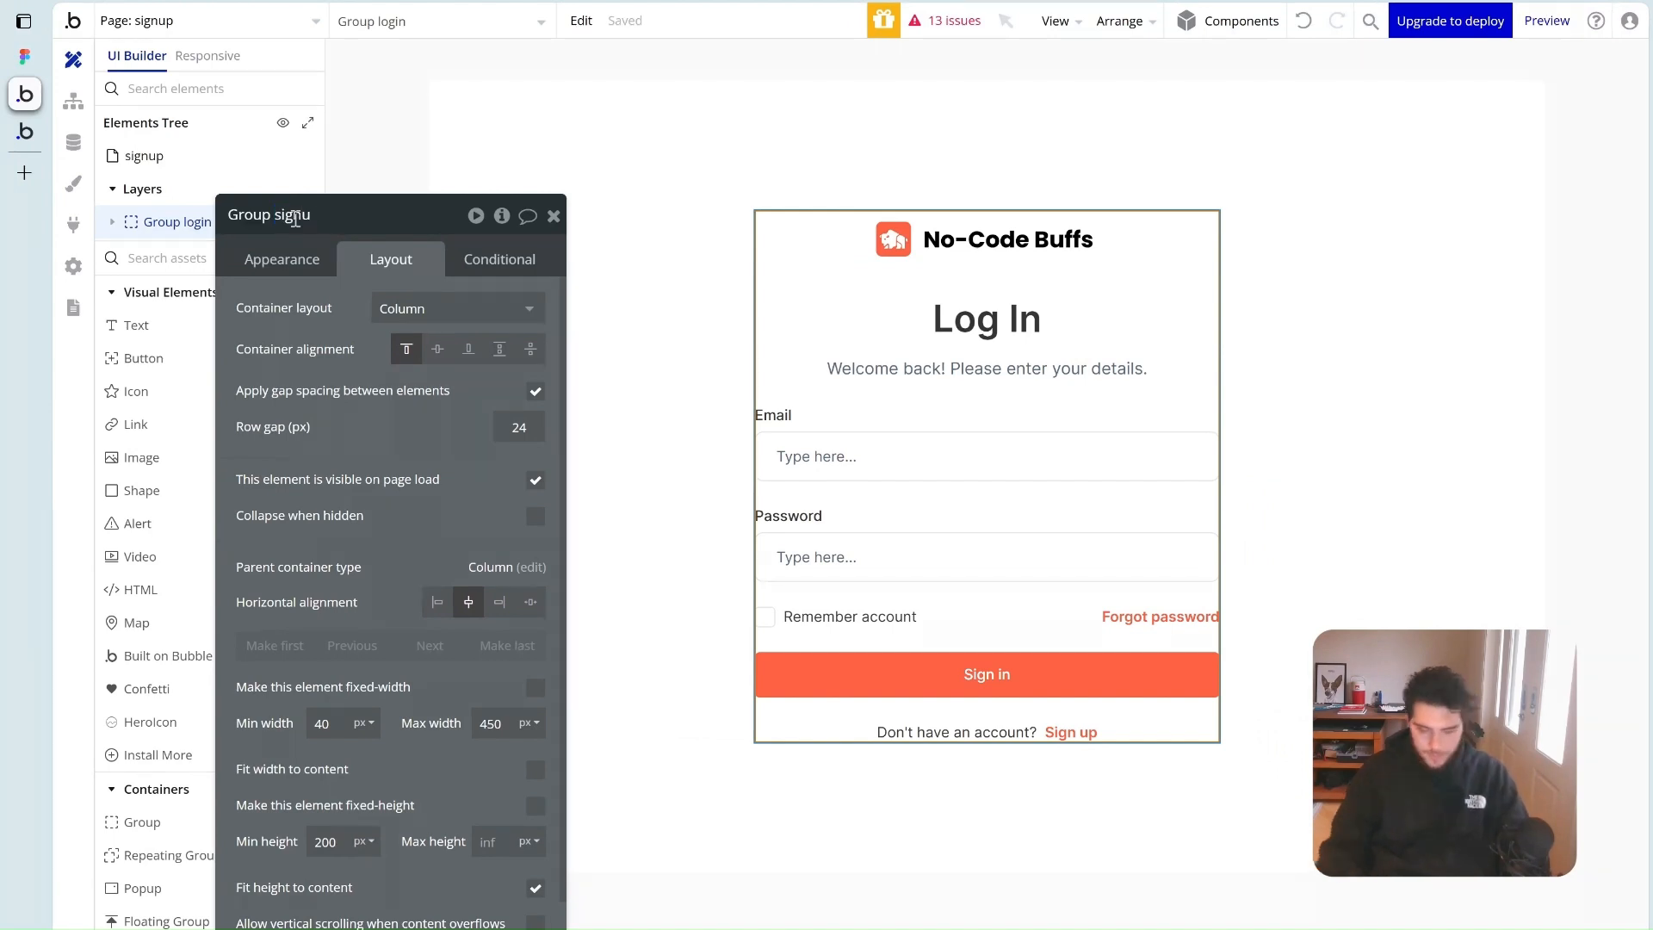
key(Return)
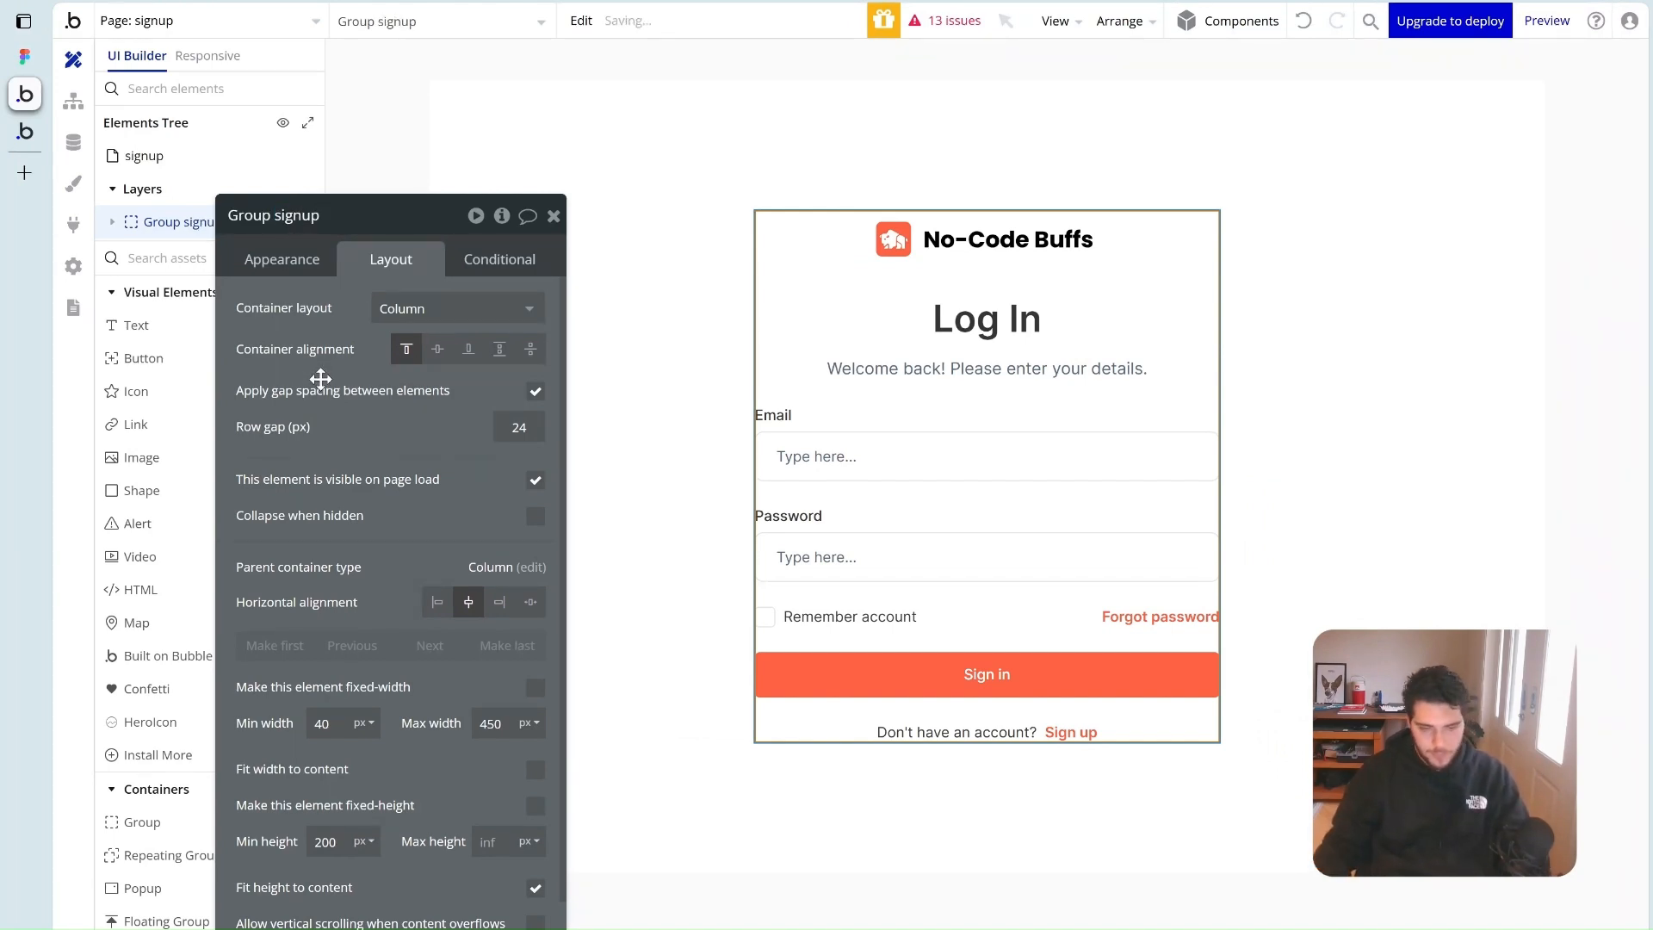
click(554, 215)
Change the form heading text from Log In to Sign Up
double_click(1042, 323)
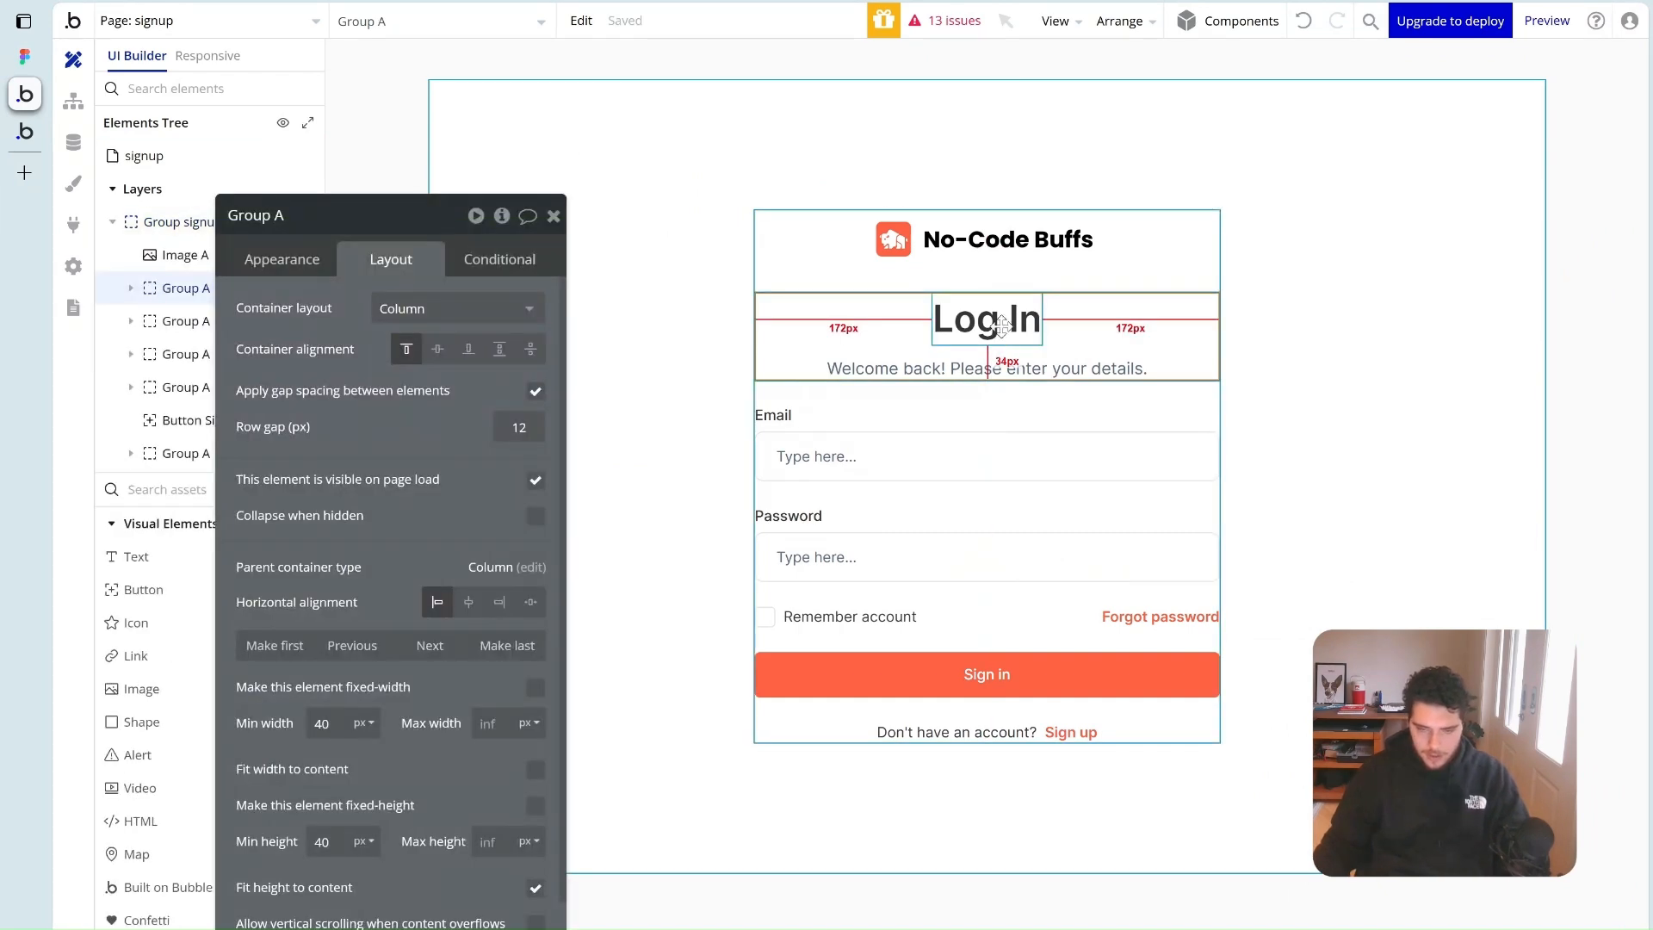
click(1041, 323)
click(283, 261)
triple_click(379, 316)
text(Si)
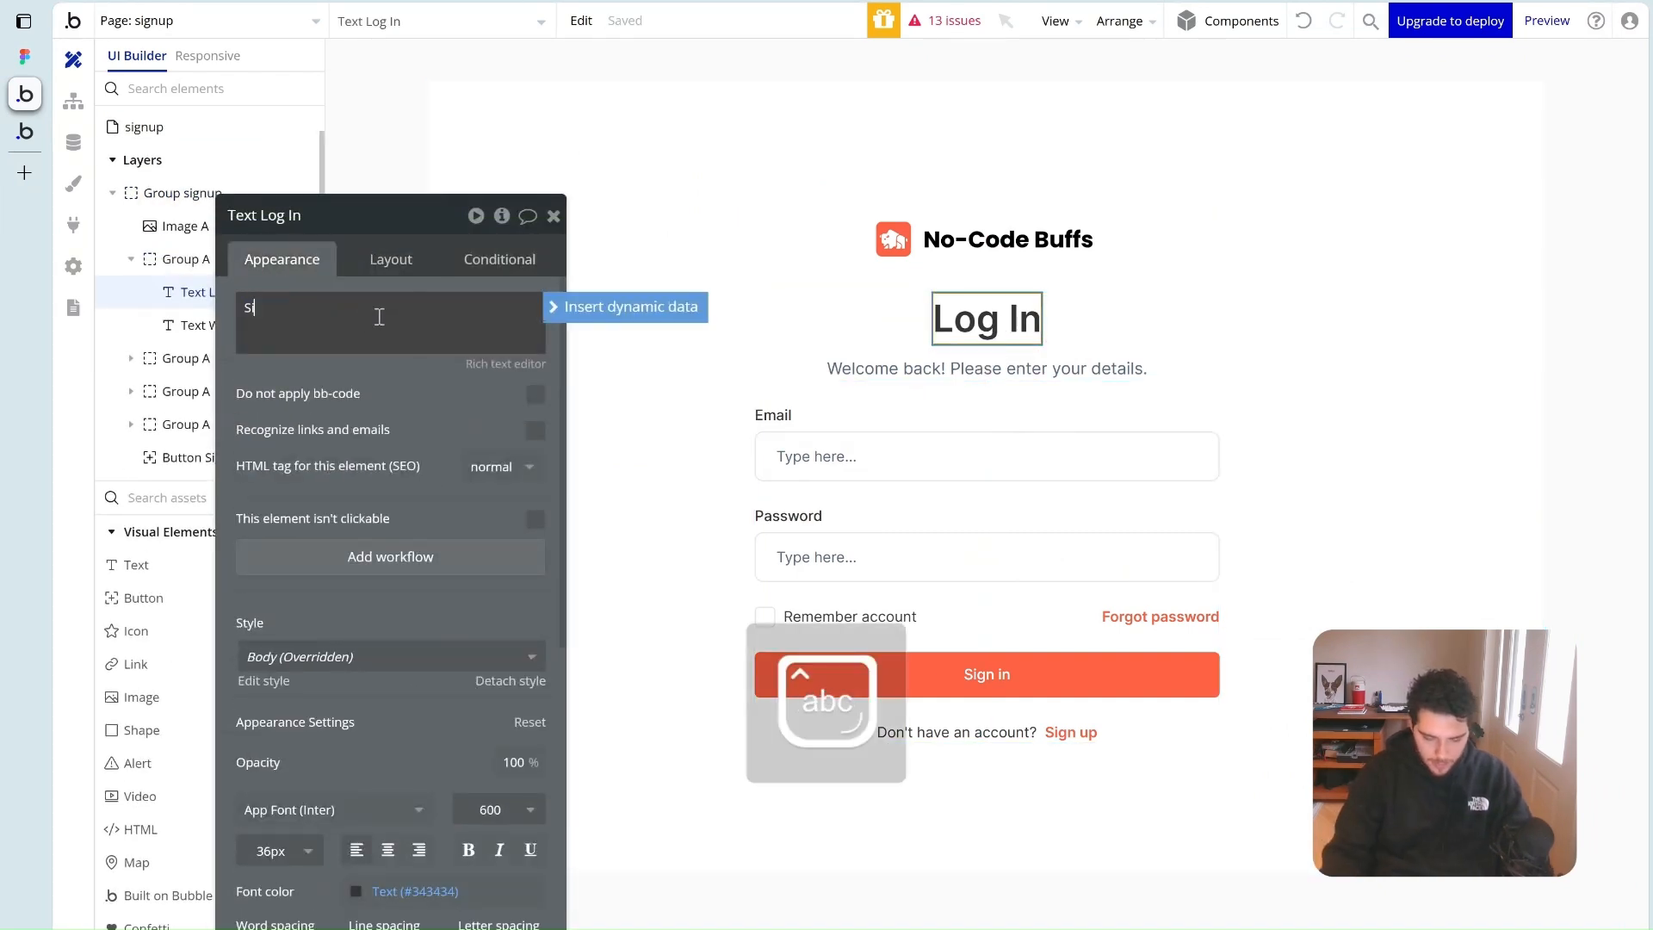
text(gn Up)
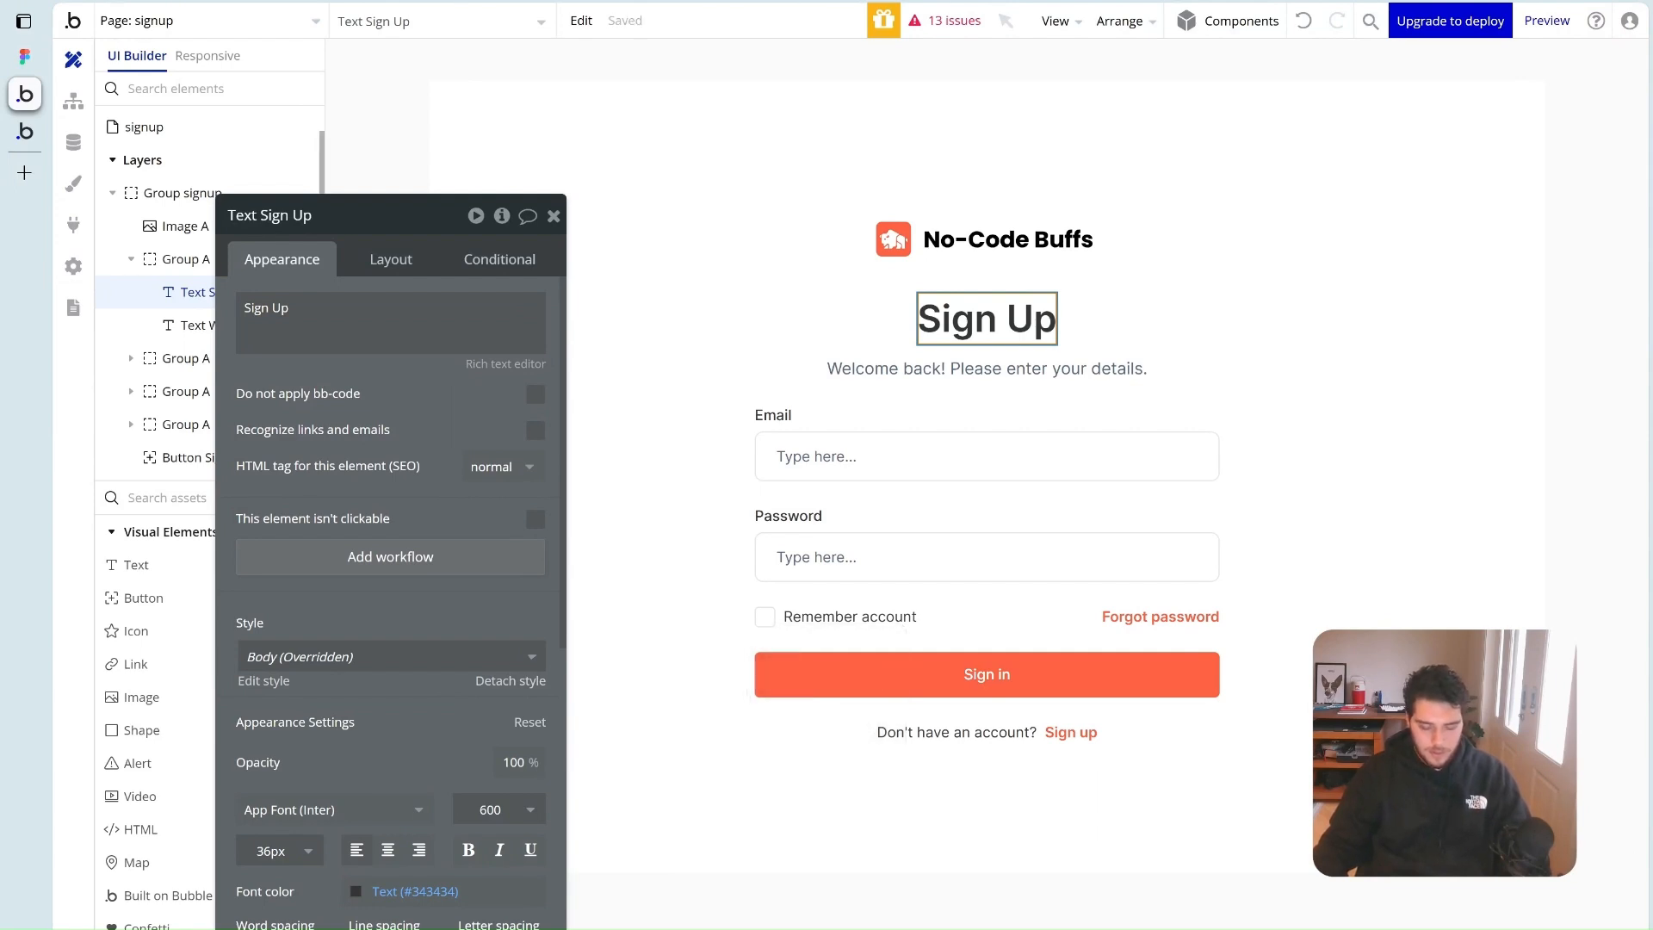
click(24, 56)
Replace the welcome-back subtitle with Figma's 'Start your 30-day free trial.' text
scroll(800, 446, right, 10)
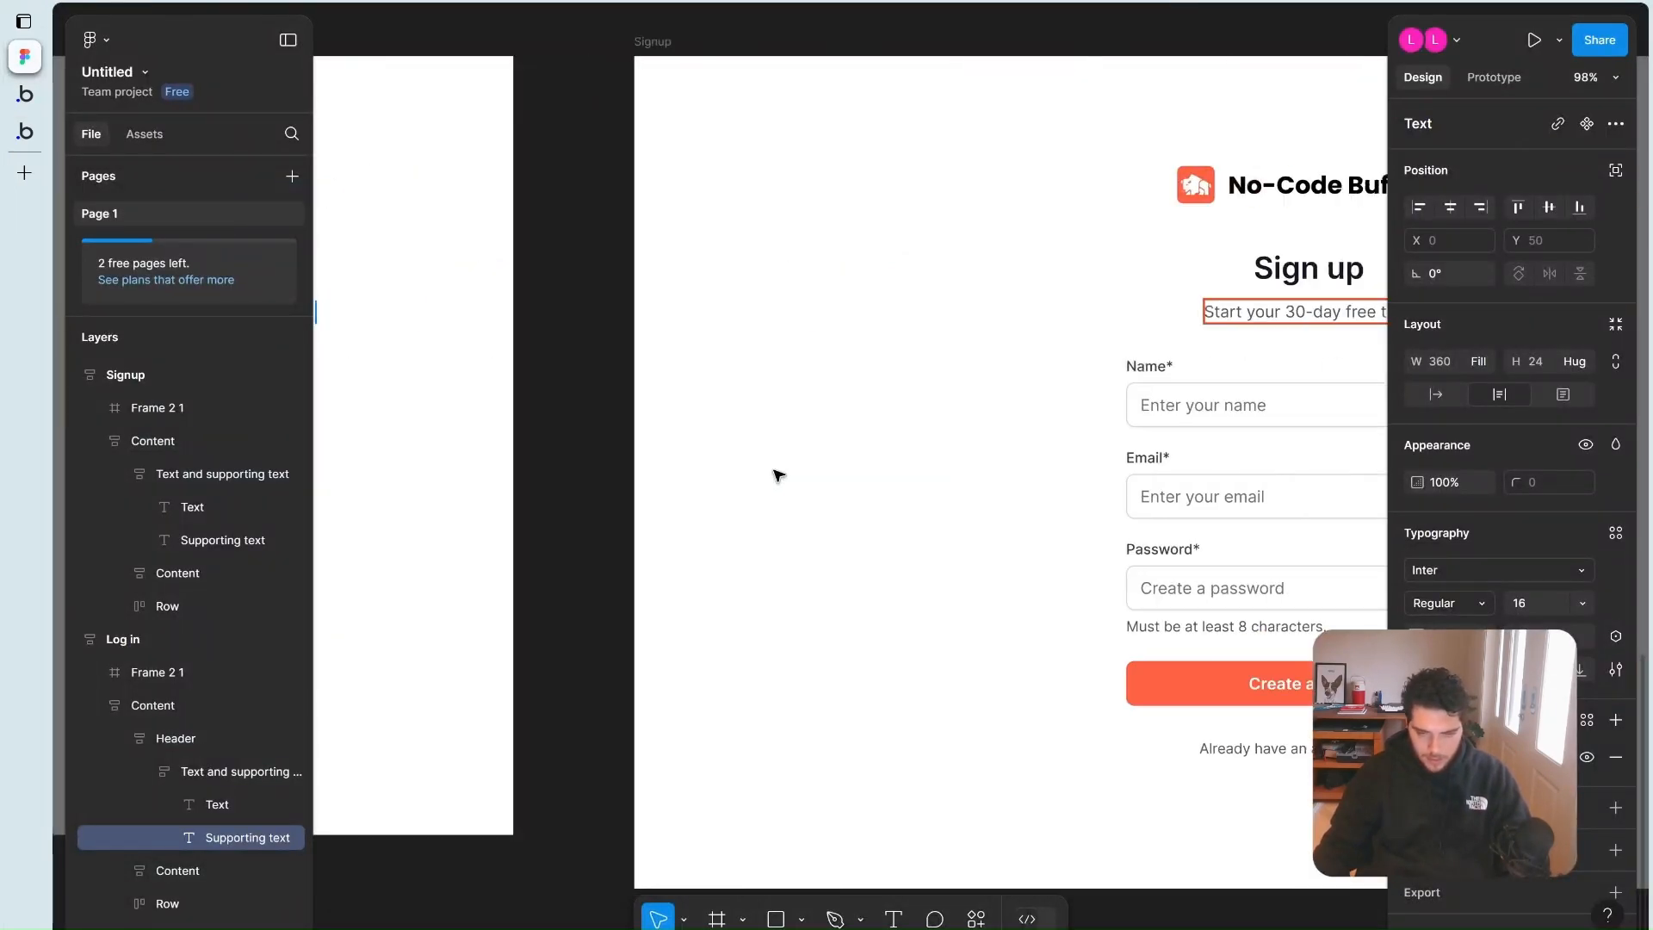
double_click(813, 313)
key(ctrl+c)
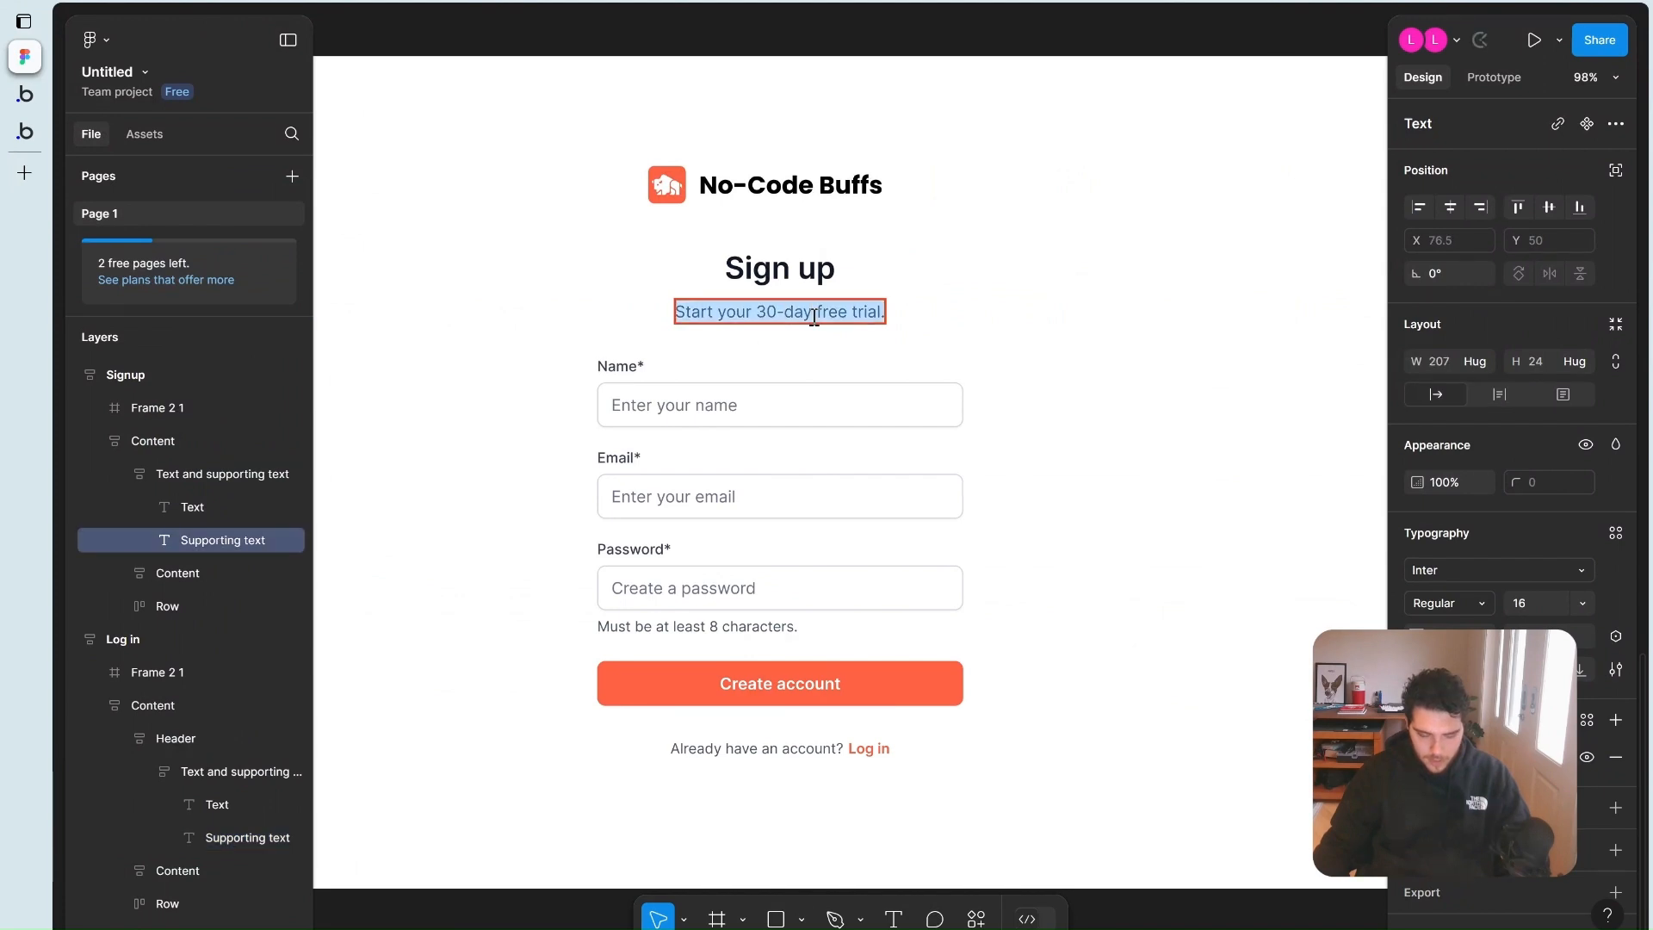
click(26, 94)
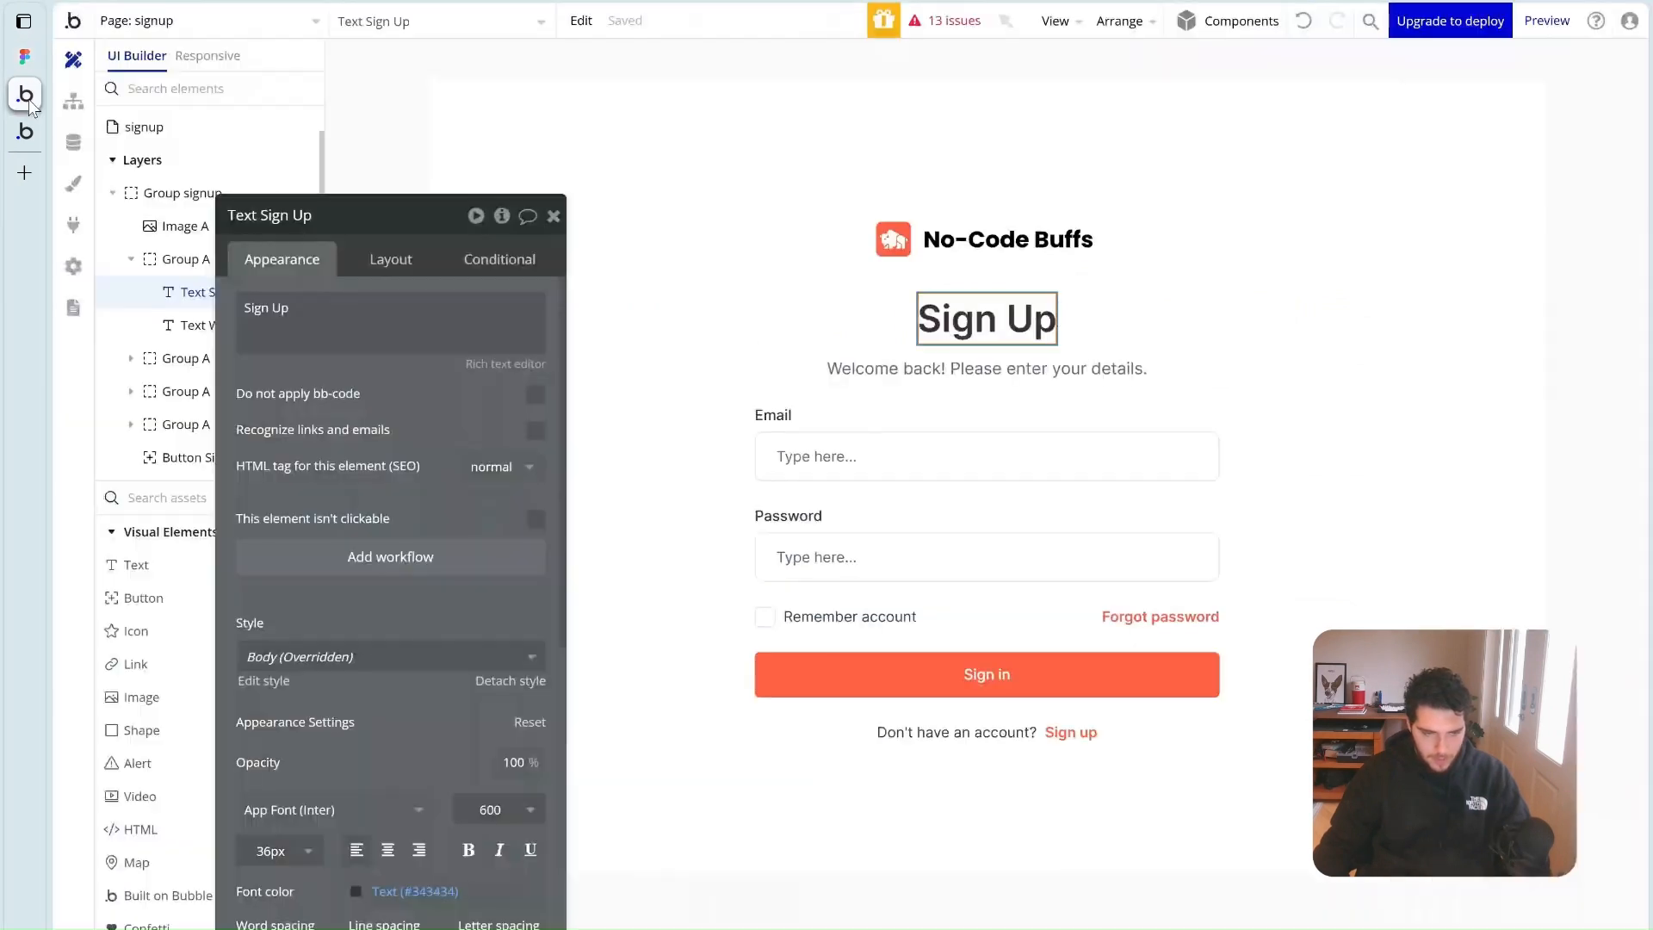
click(902, 379)
triple_click(344, 307)
key(ctrl+v)
click(24, 55)
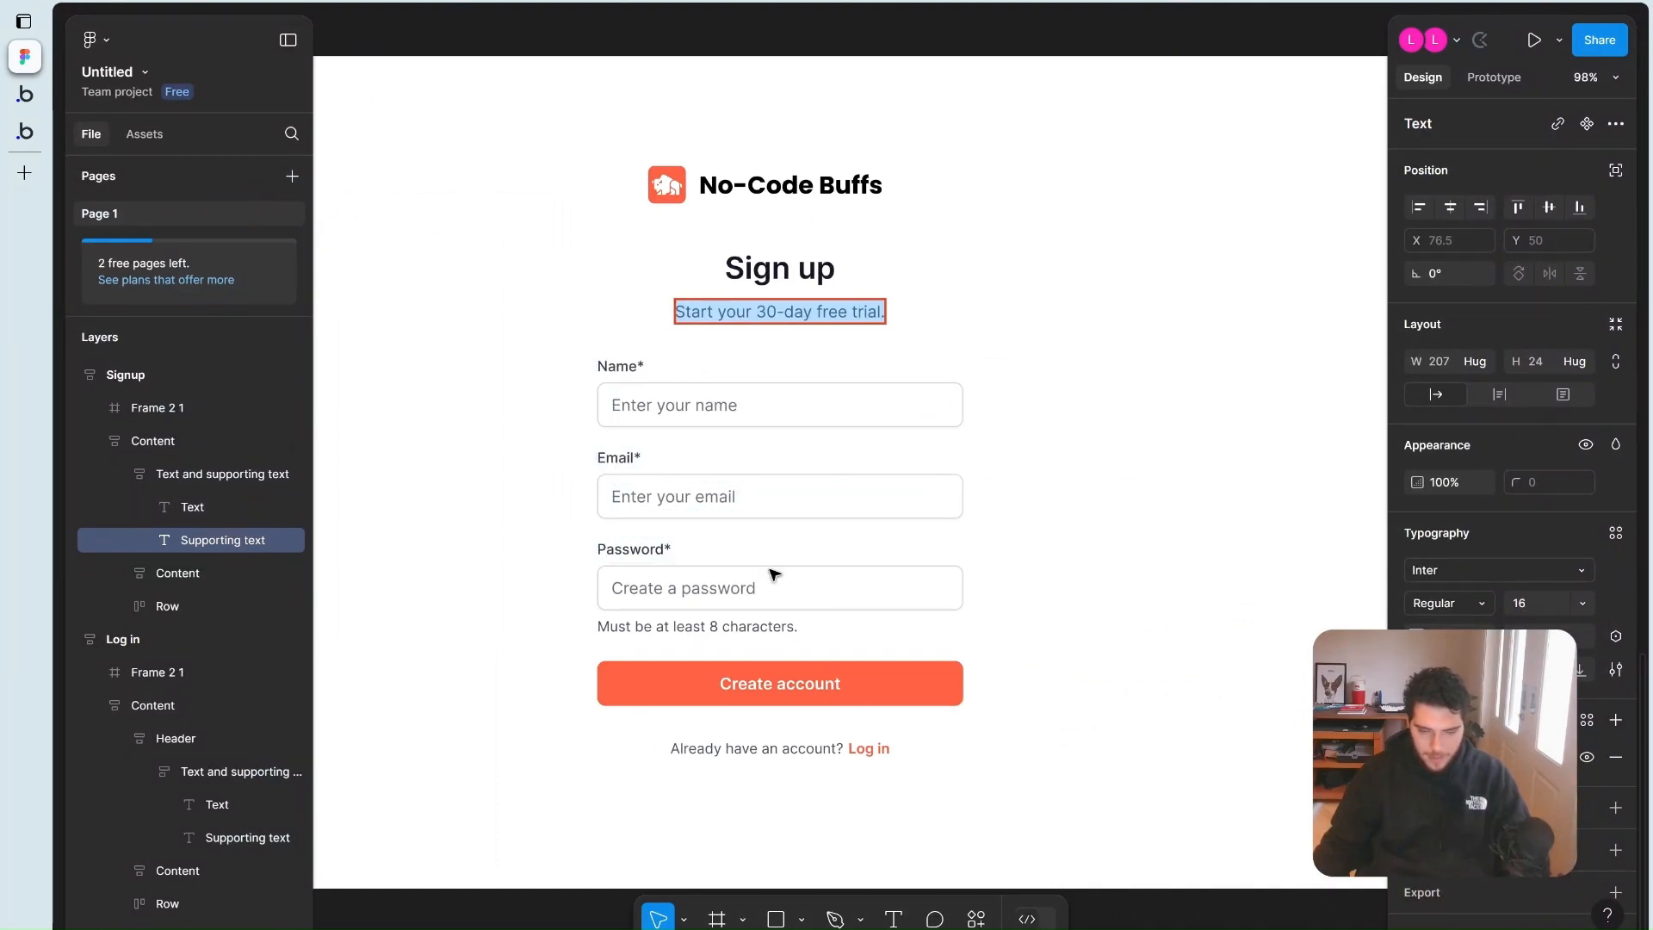
scroll(774, 574, down, 1)
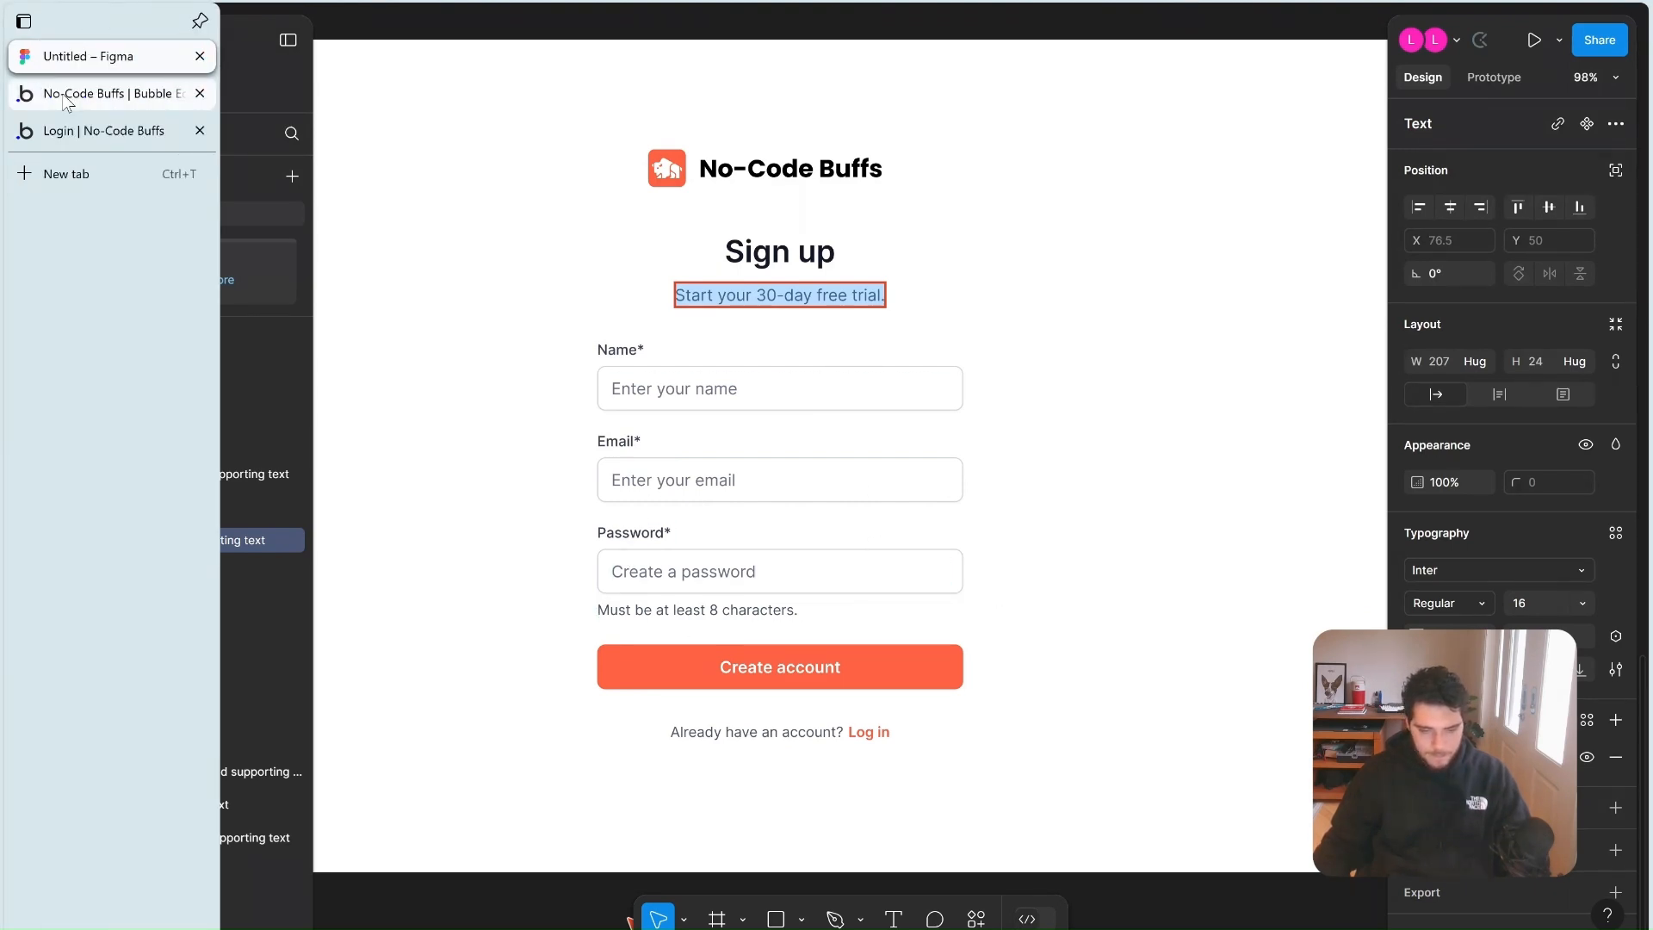
click(64, 97)
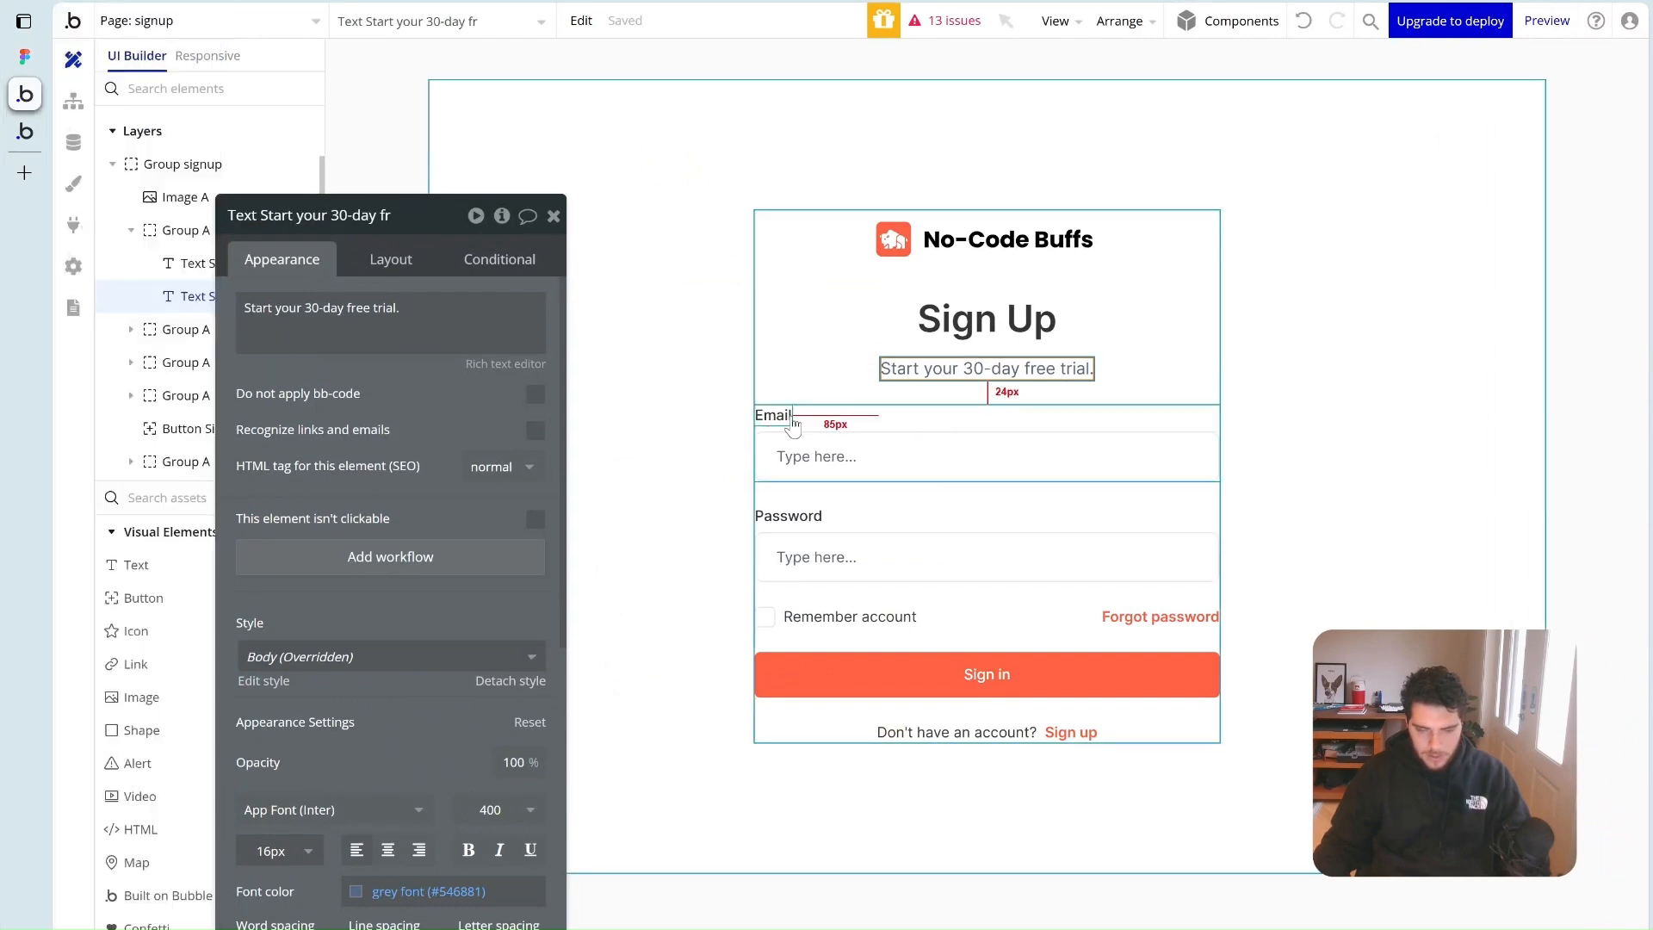
Duplicate the Email field group and move the copy to the top of the form
click(877, 415)
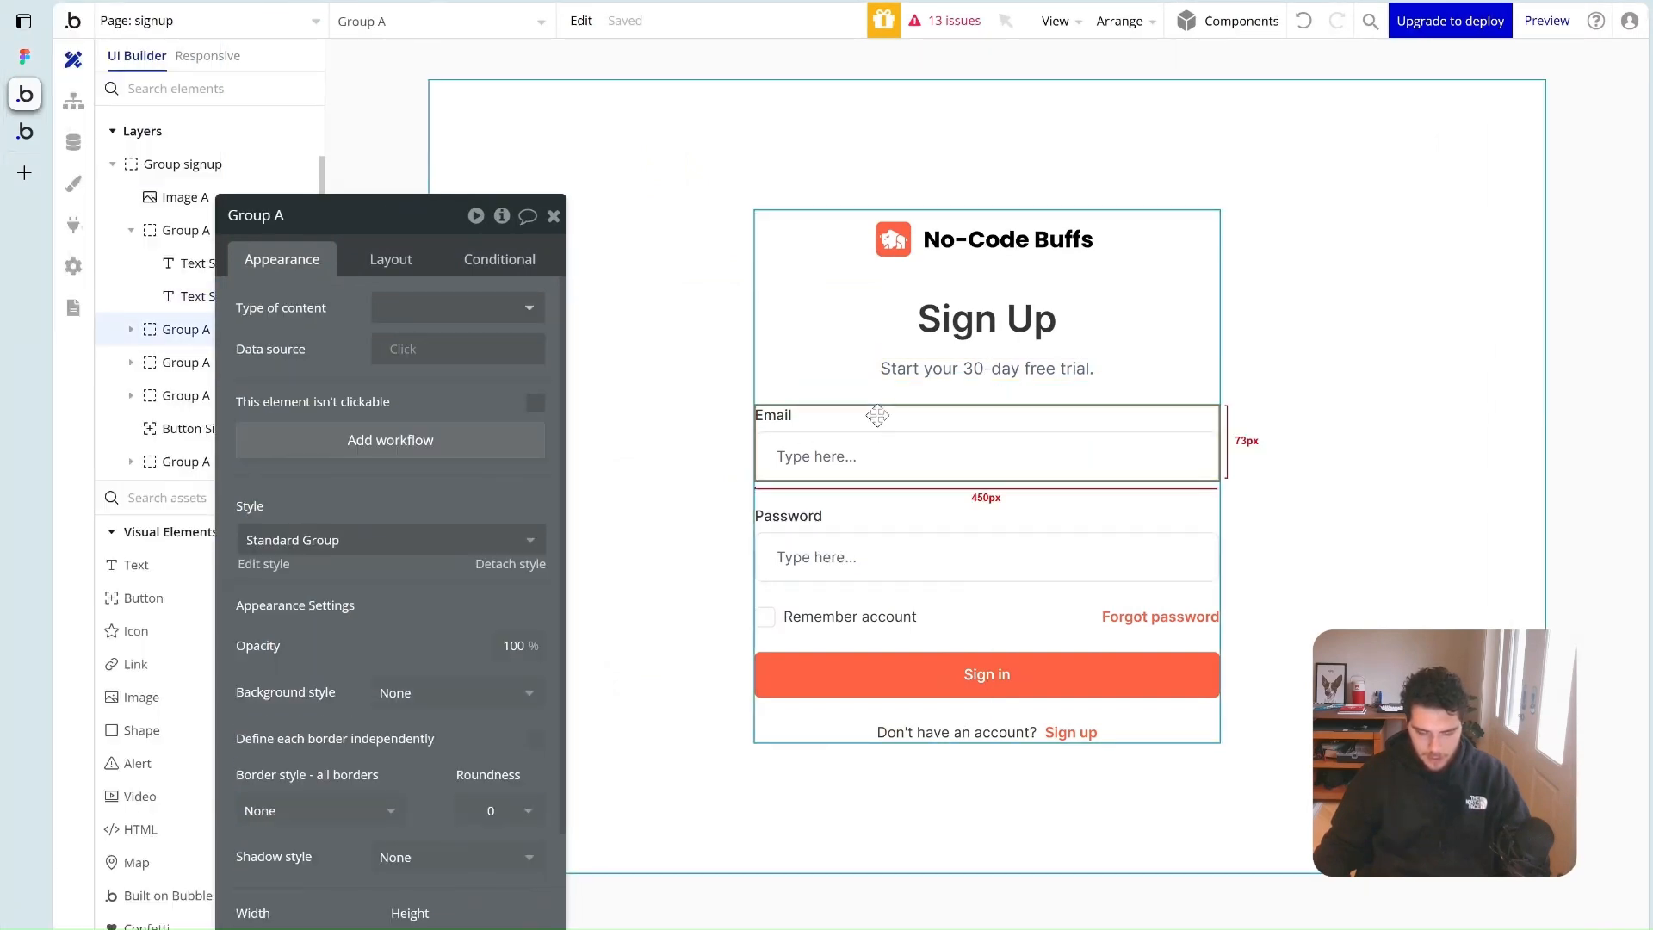
key(ctrl+c)
click(848, 488)
key(ctrl+v)
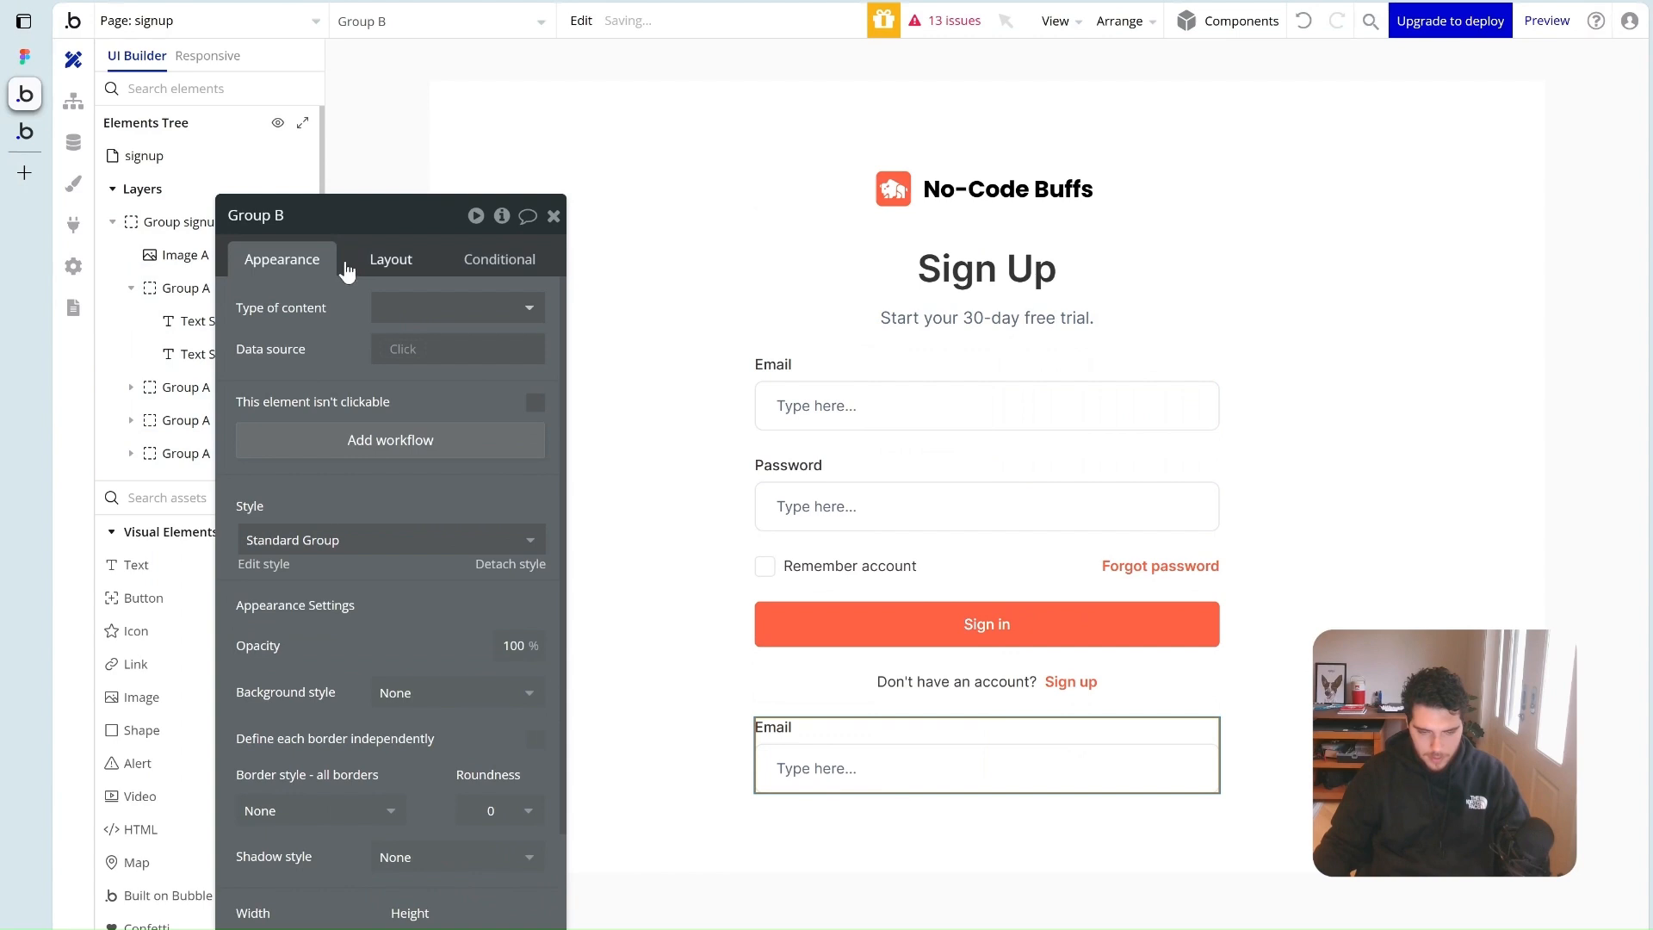
click(390, 259)
click(352, 647)
click(352, 647)
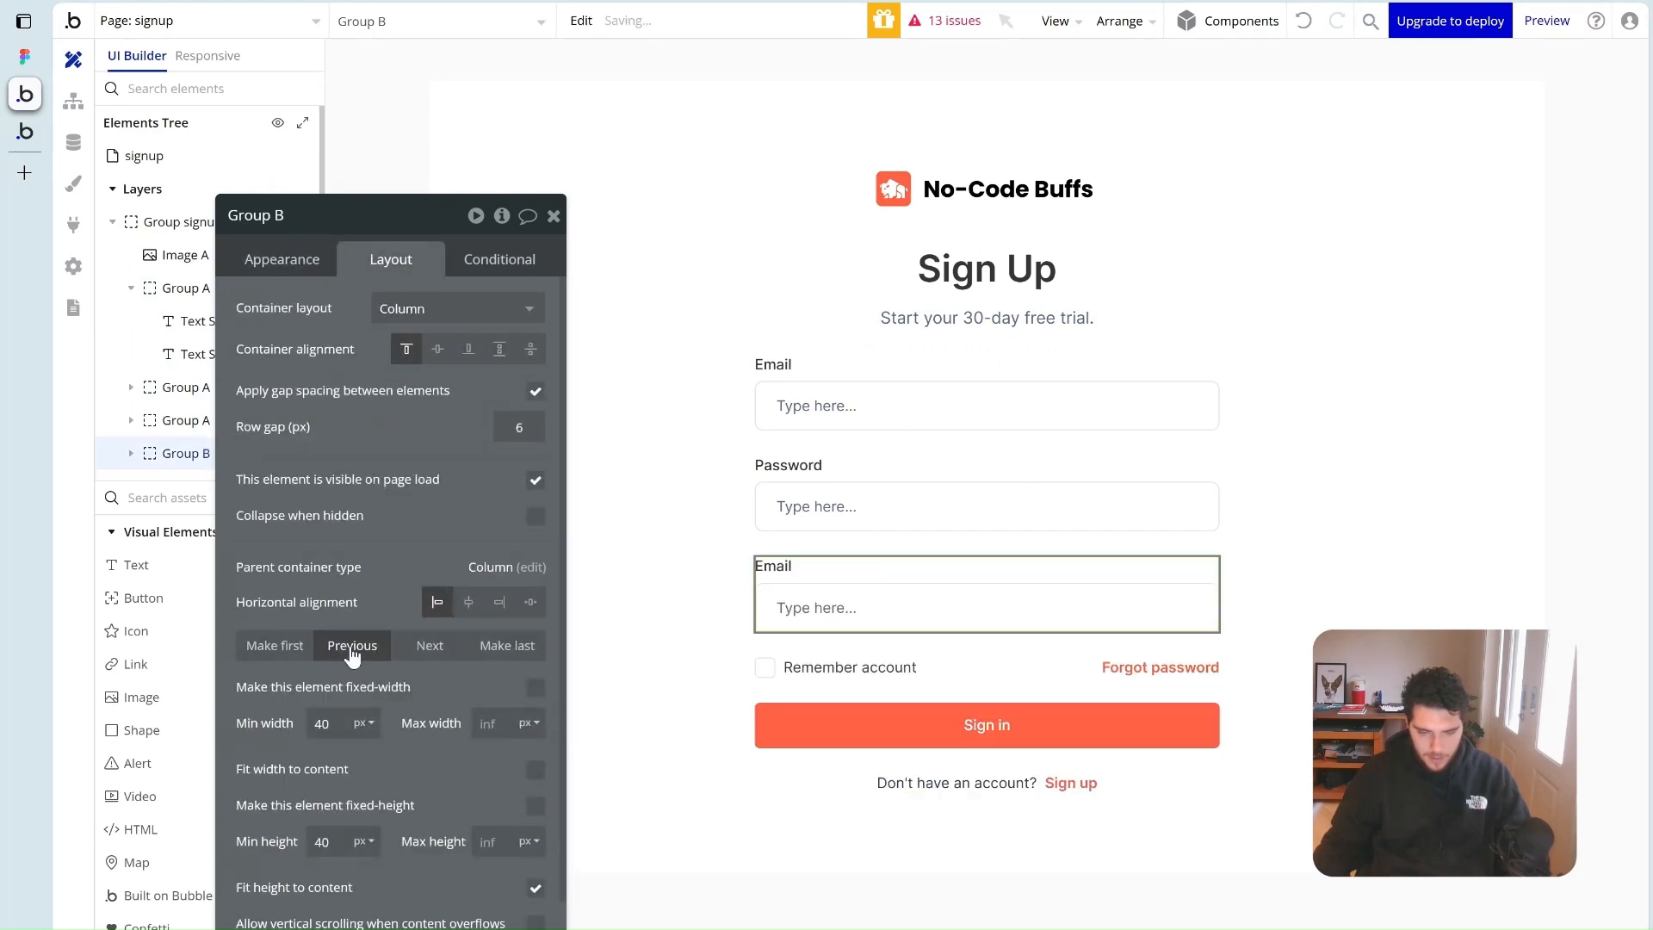
click(352, 645)
click(352, 646)
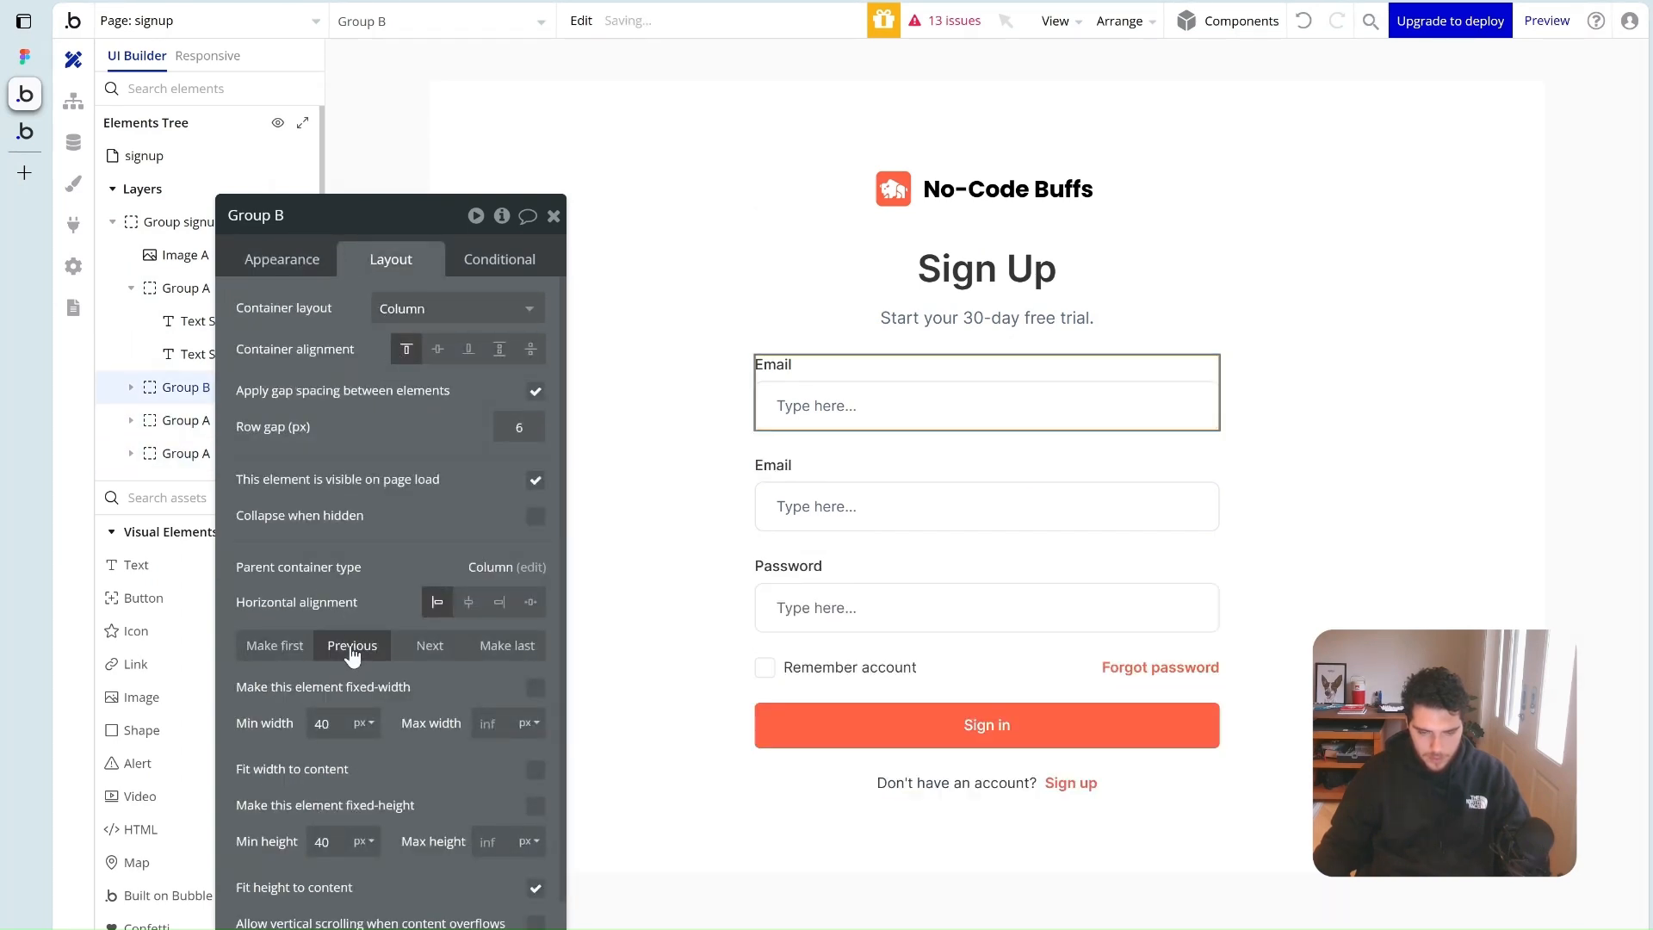
Label the copy Name, rename its input to Input name, and set its format to Text
click(774, 364)
click(284, 259)
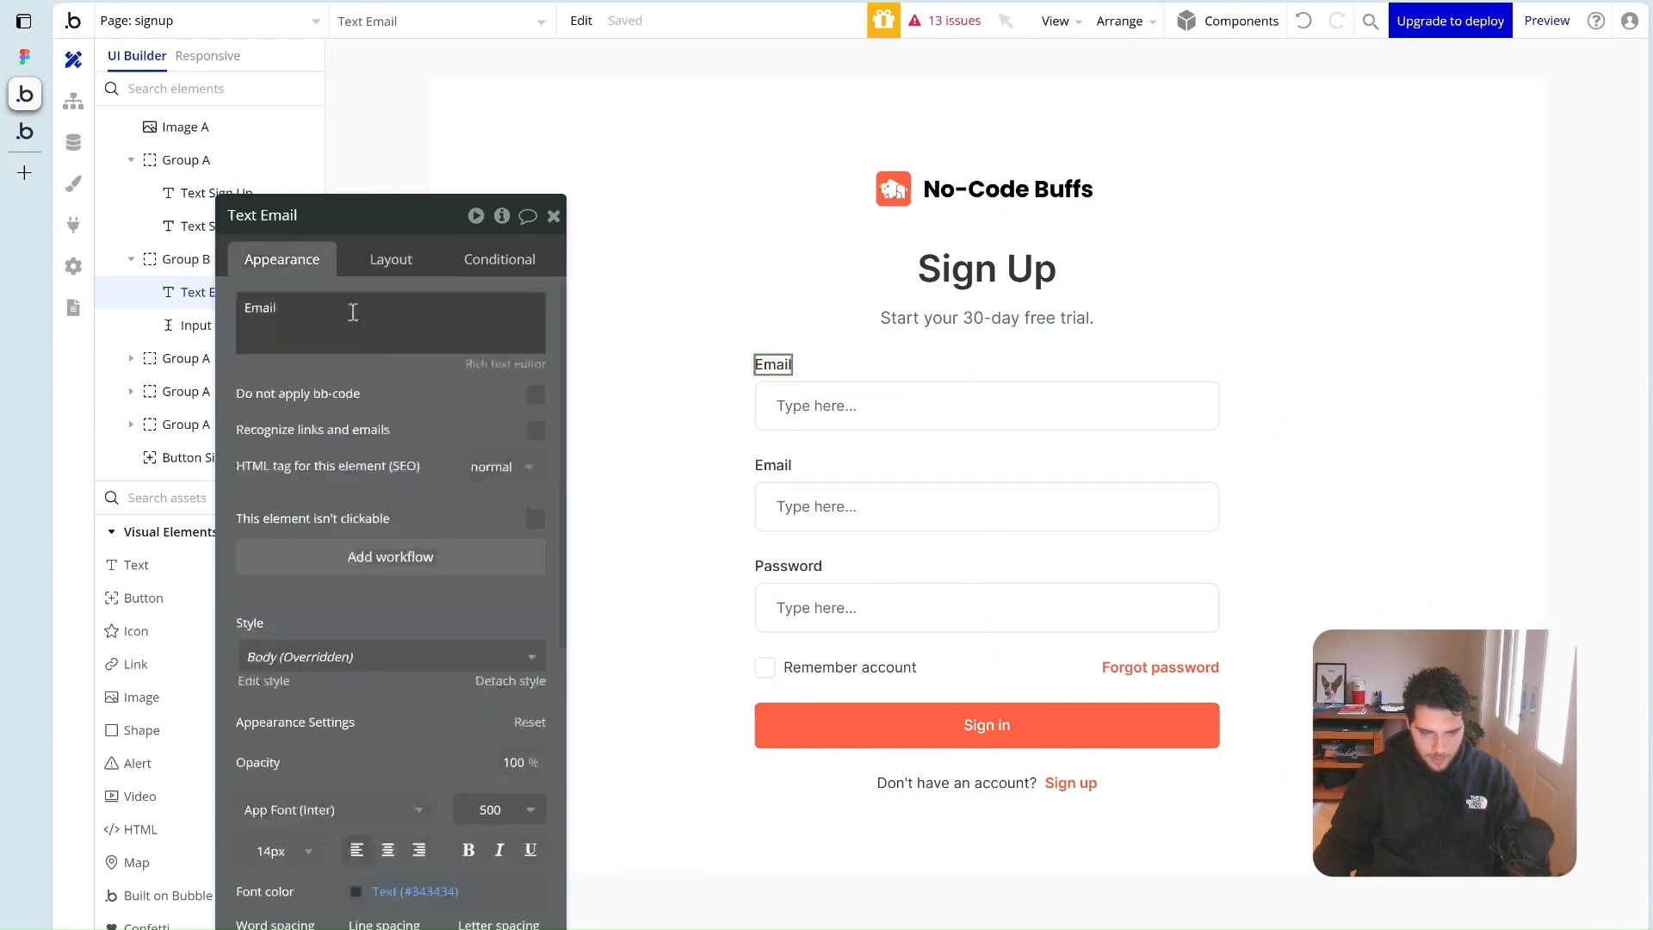
triple_click(333, 298)
text(Name)
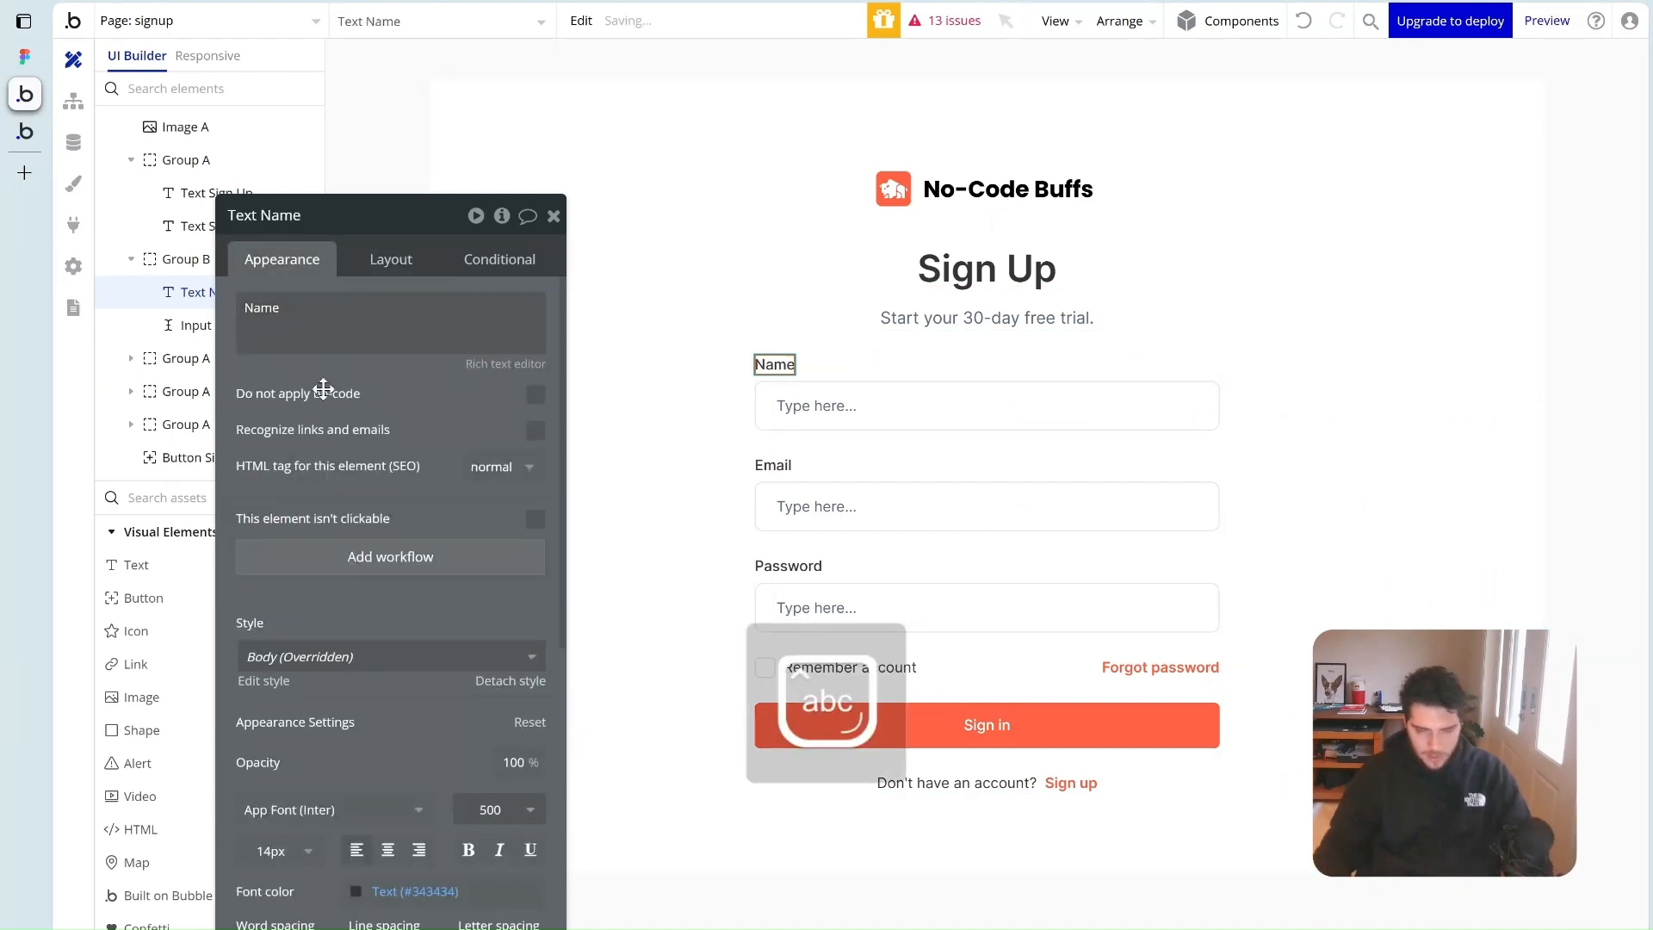
click(915, 413)
double_click(287, 215)
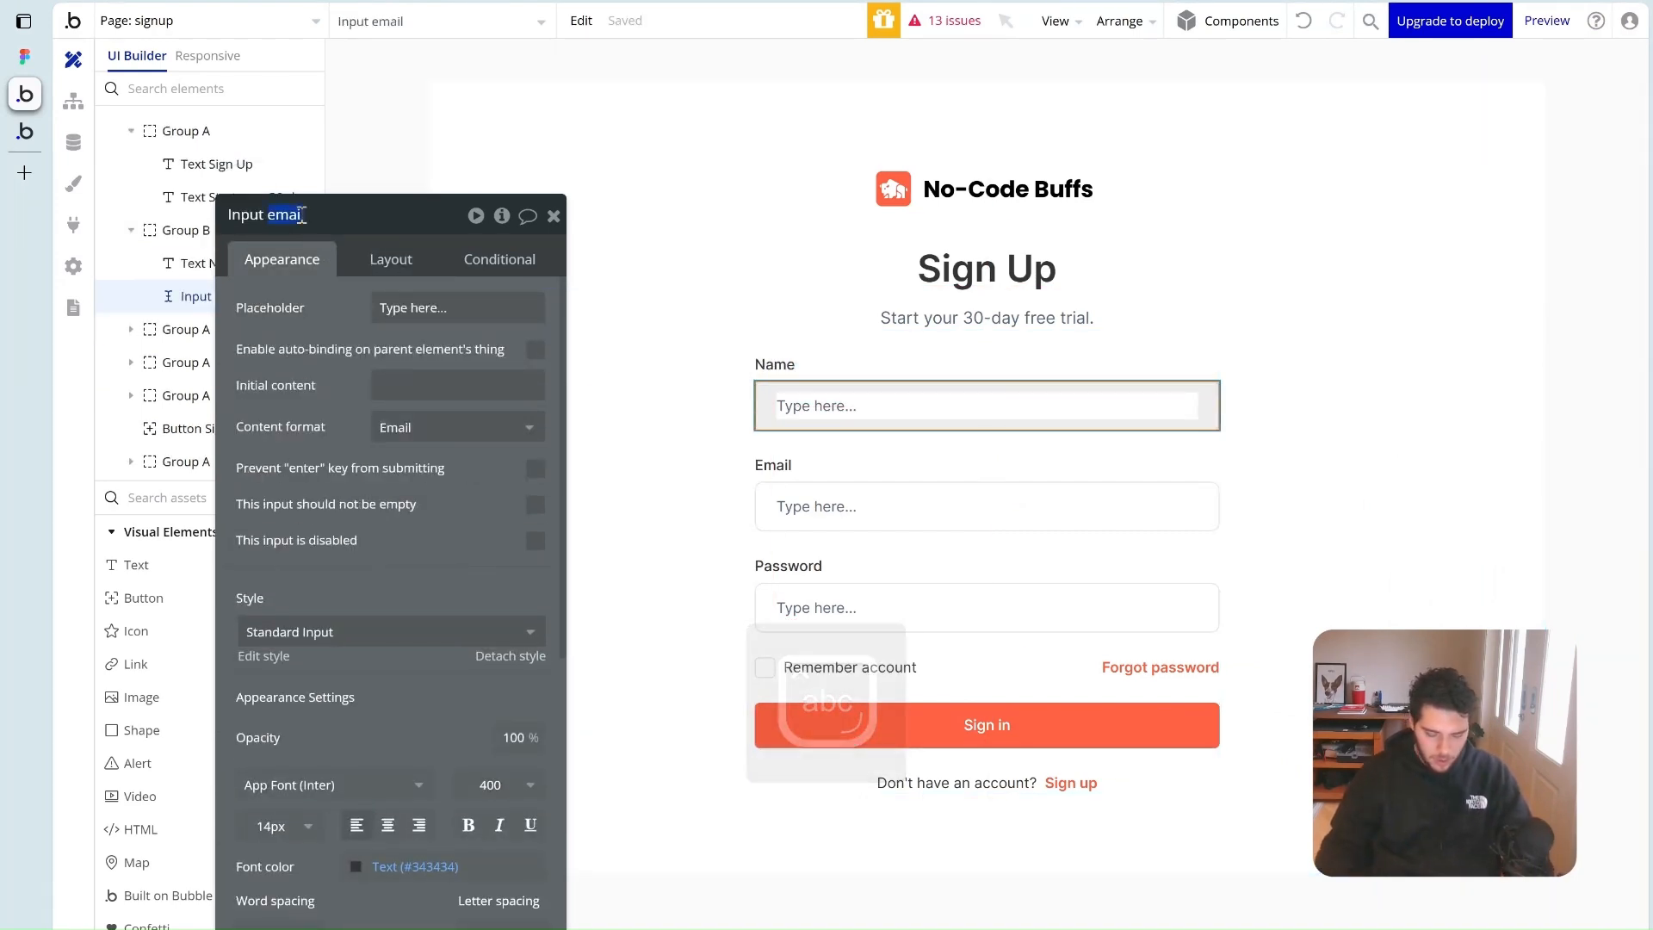
text(name)
click(404, 426)
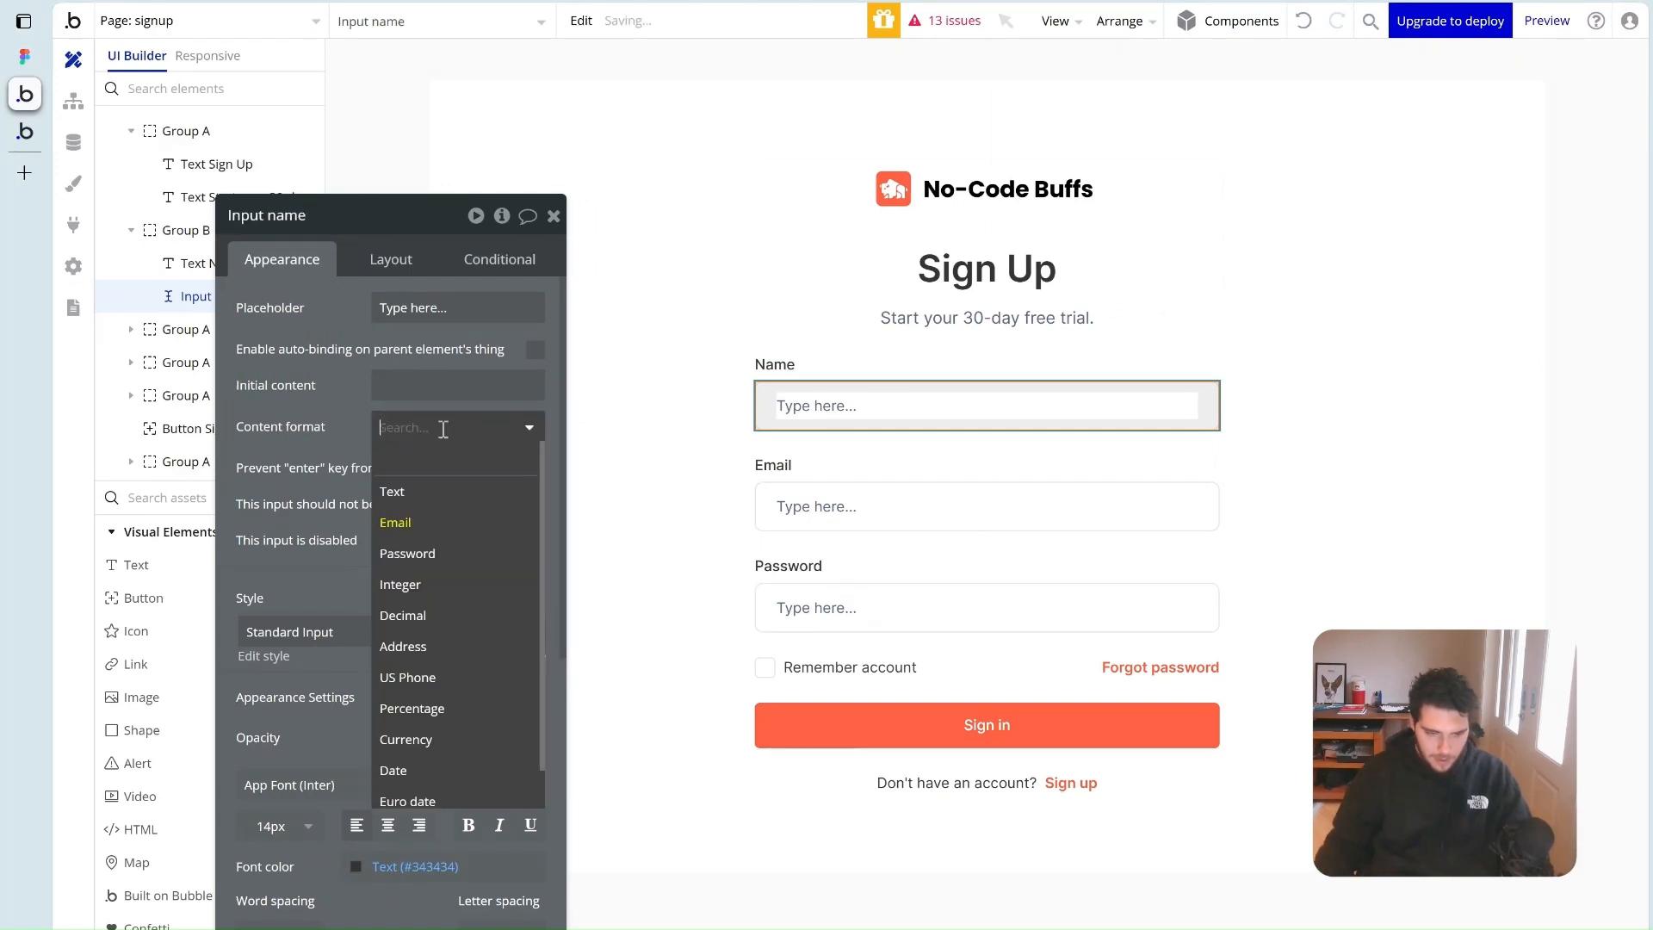
click(426, 497)
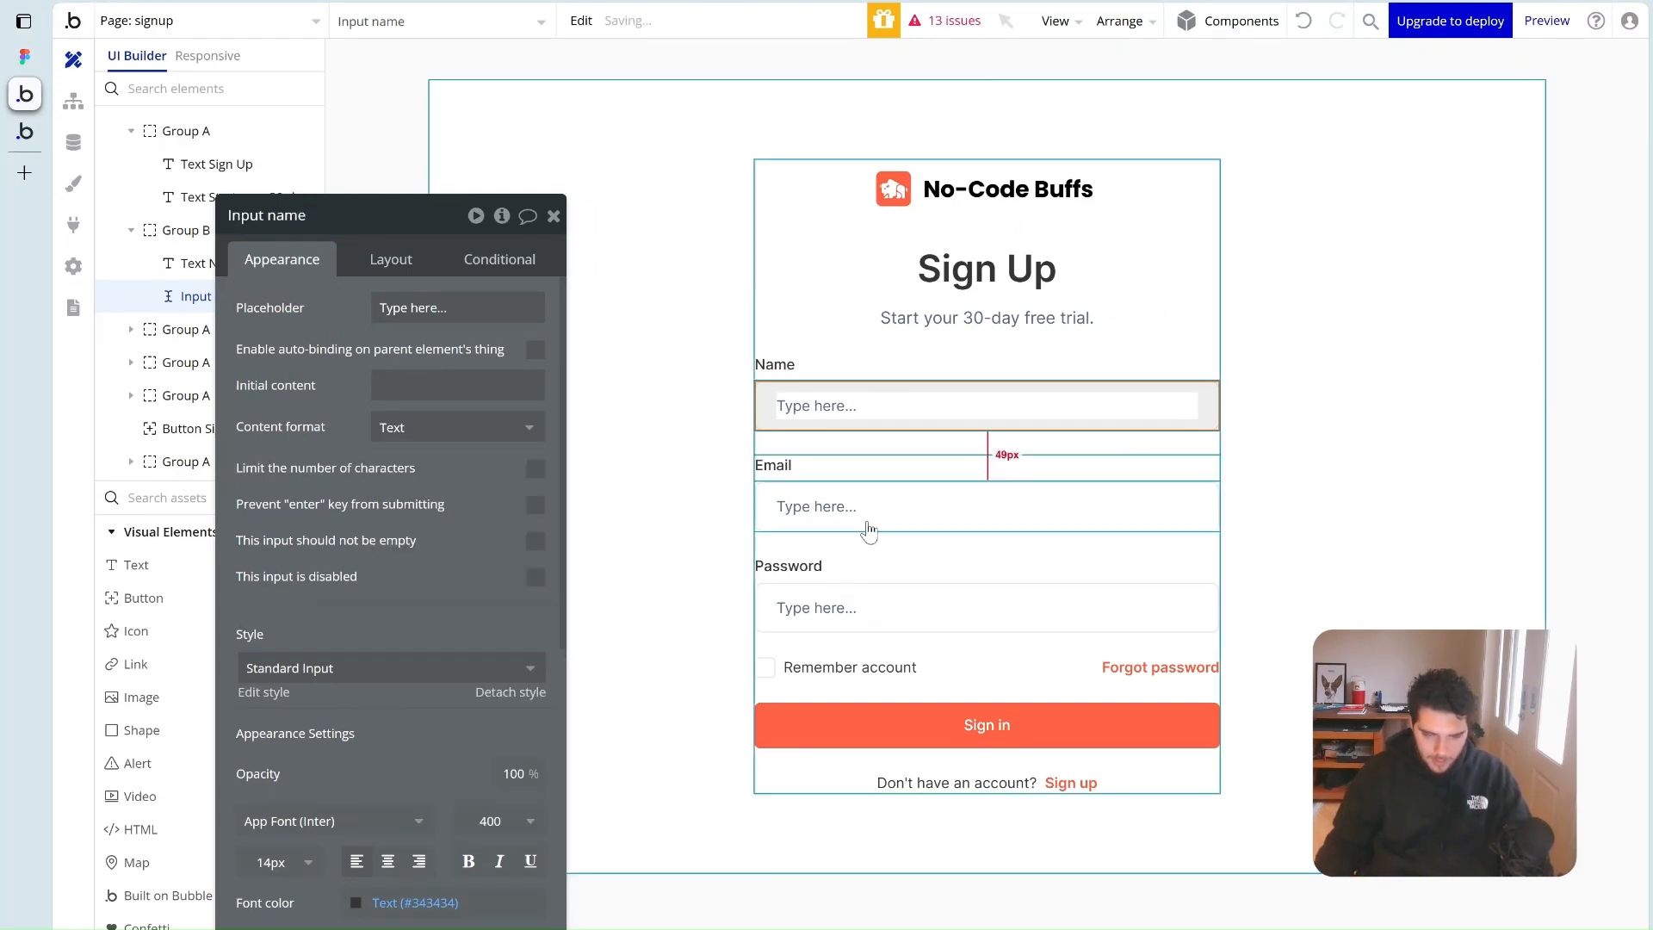
Review the Email and Password input settings and the Figma password hint text
click(831, 504)
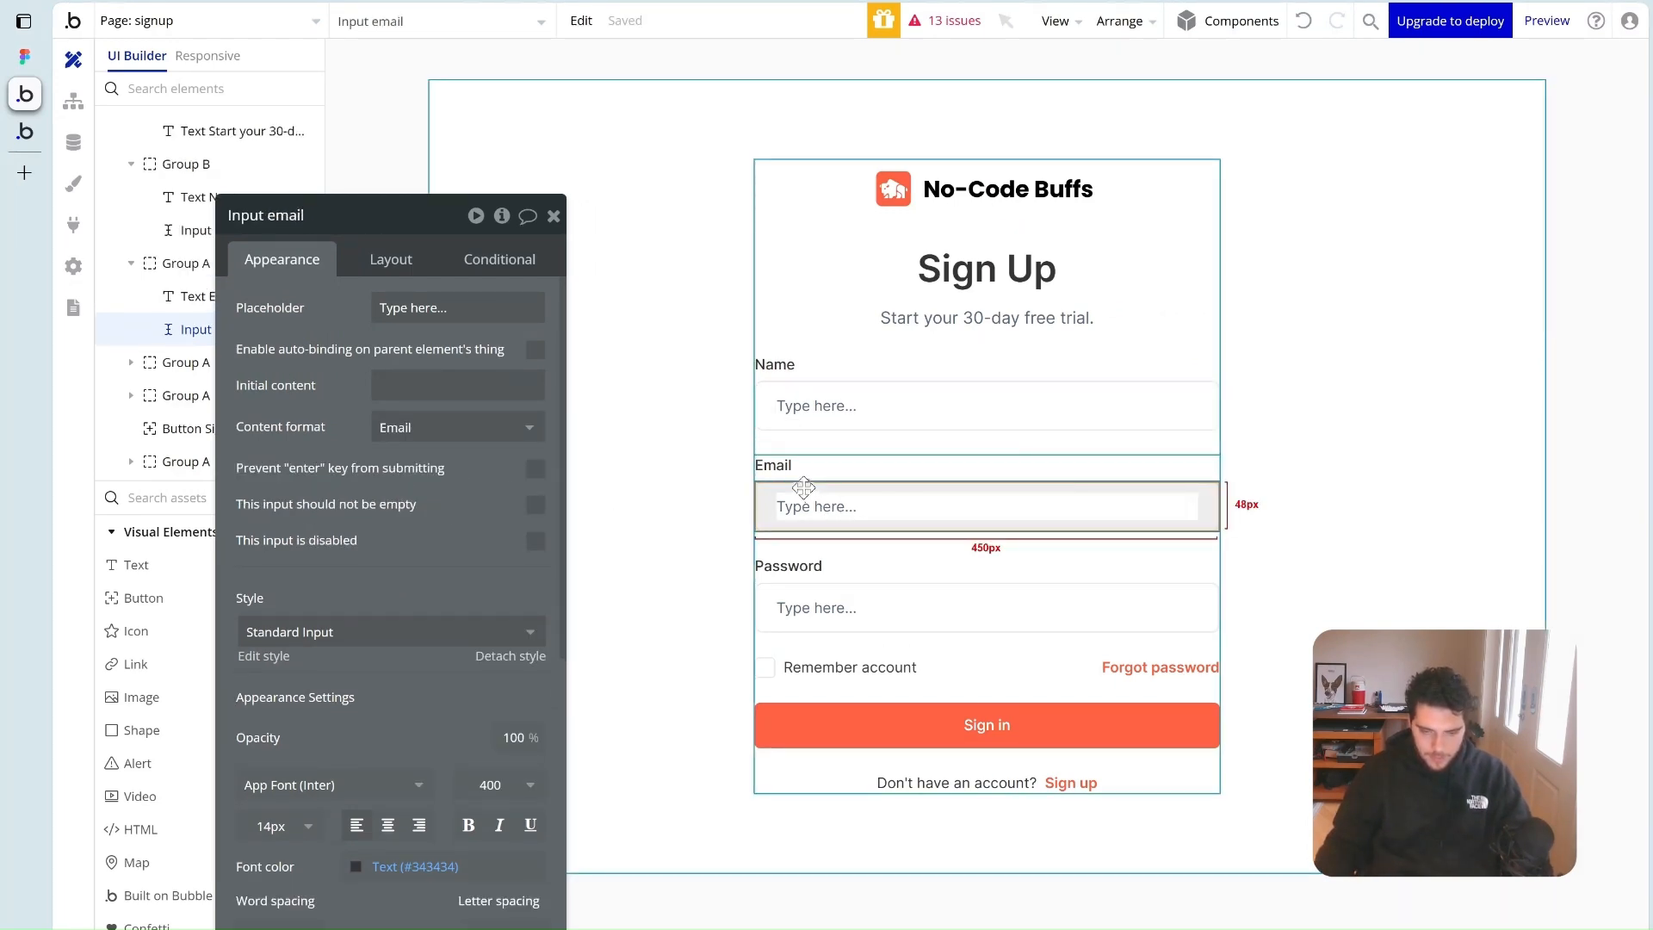
click(848, 608)
click(24, 57)
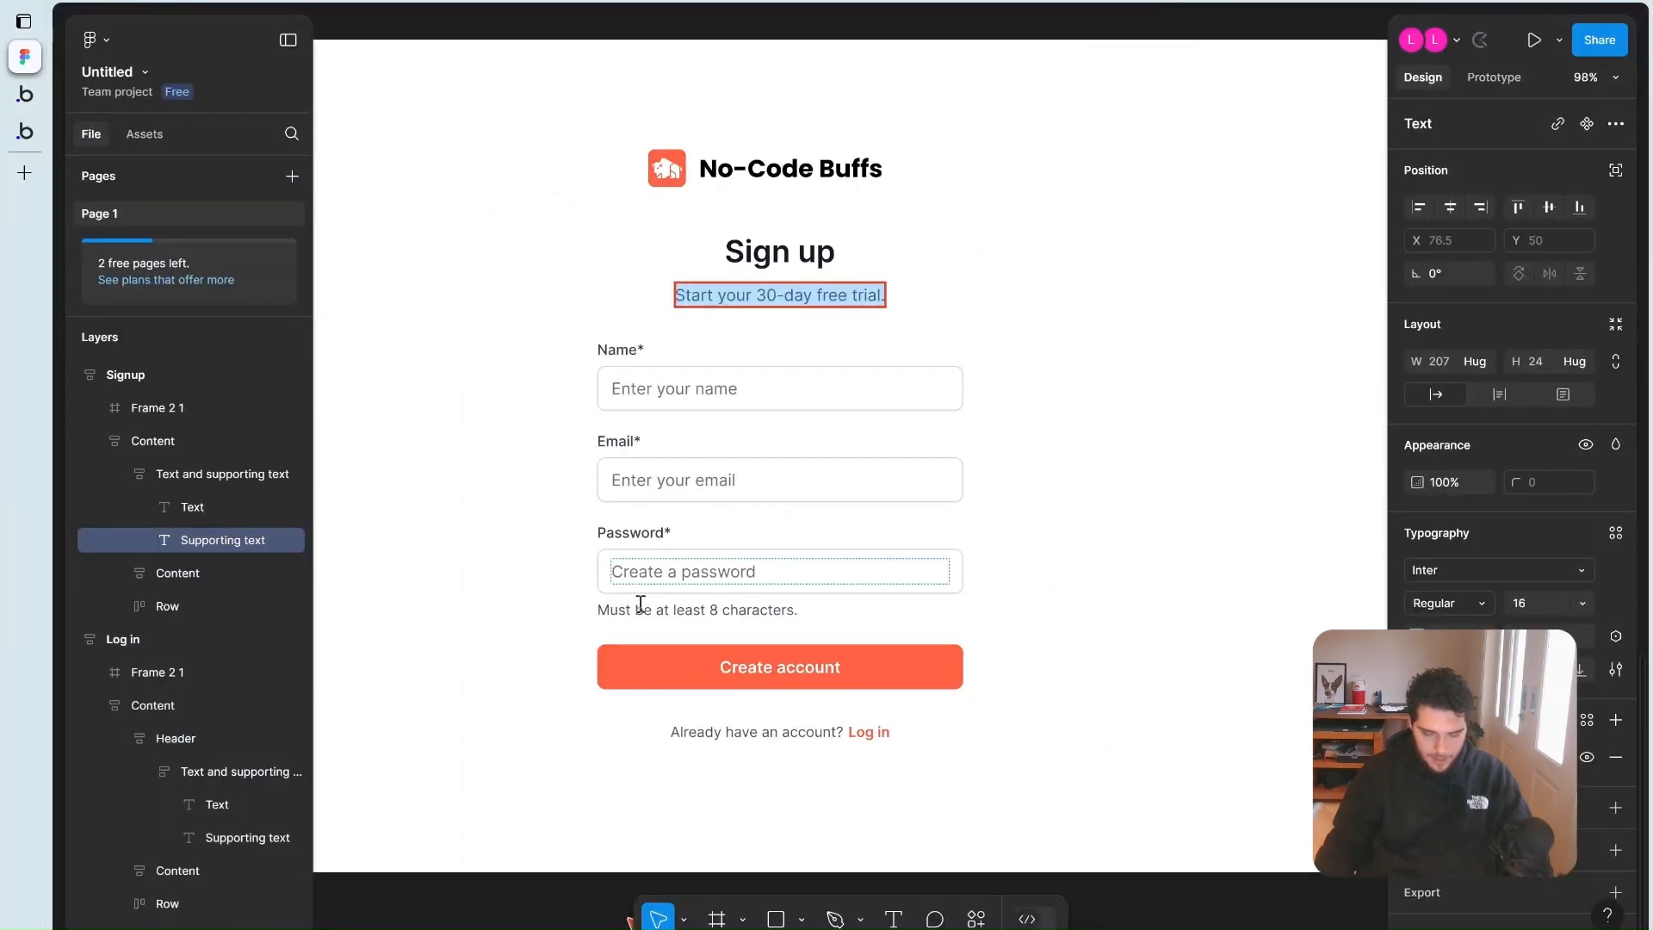
click(678, 612)
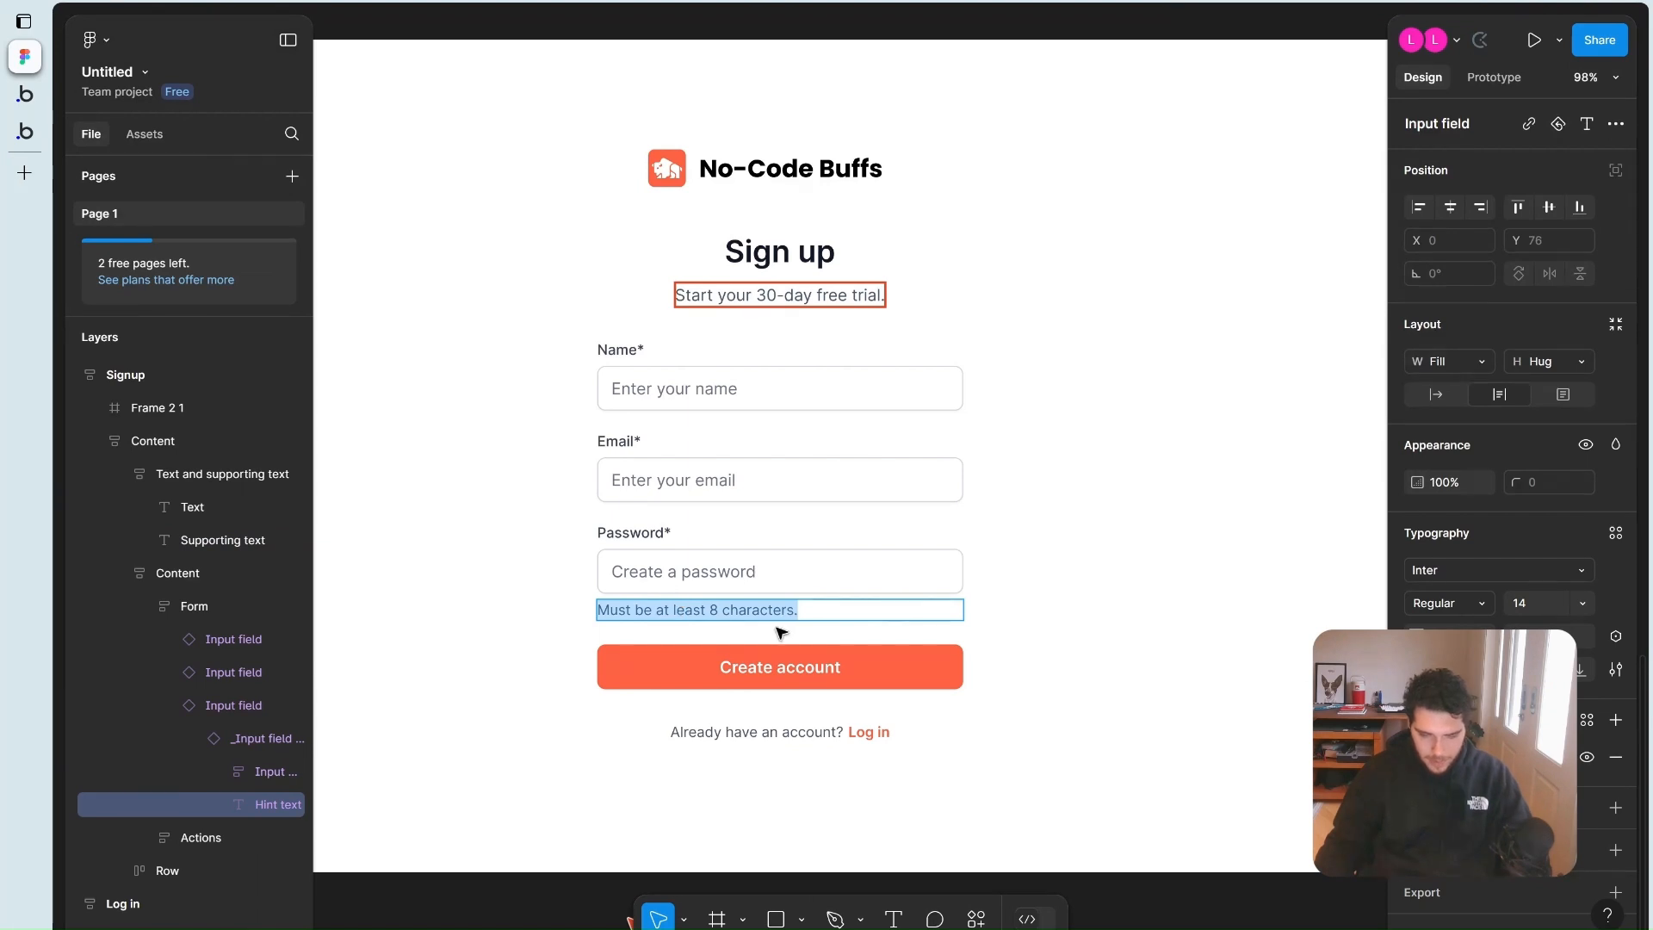
click(25, 96)
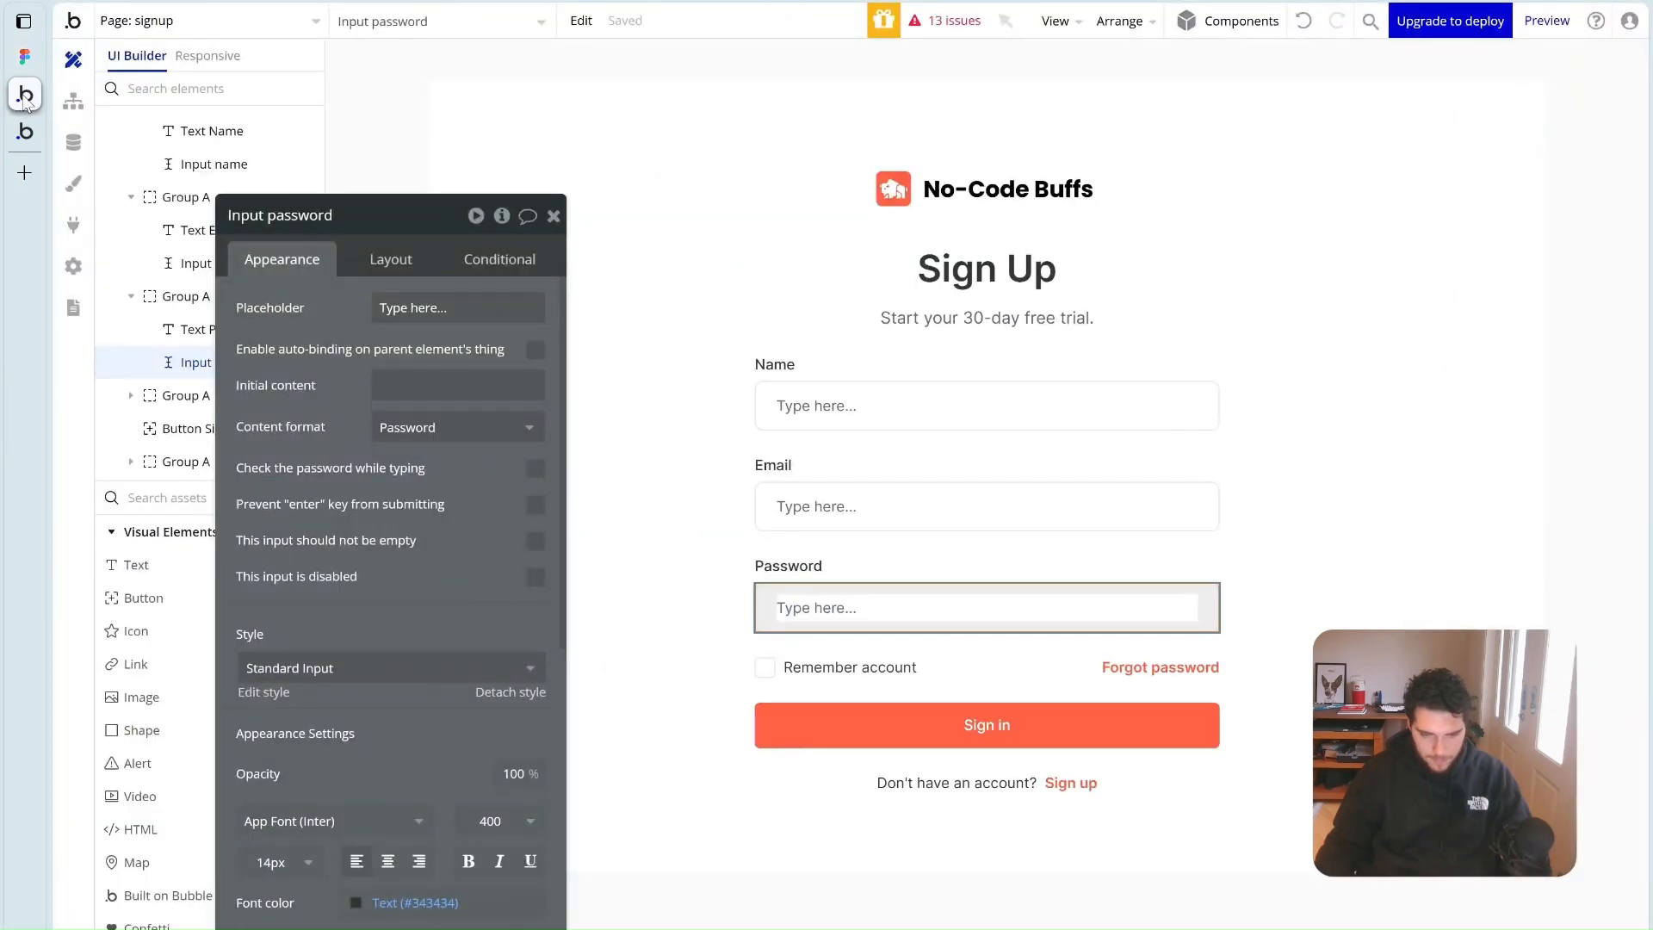
Delete the Remember account row and add the 8-character password hint below the password input
click(950, 668)
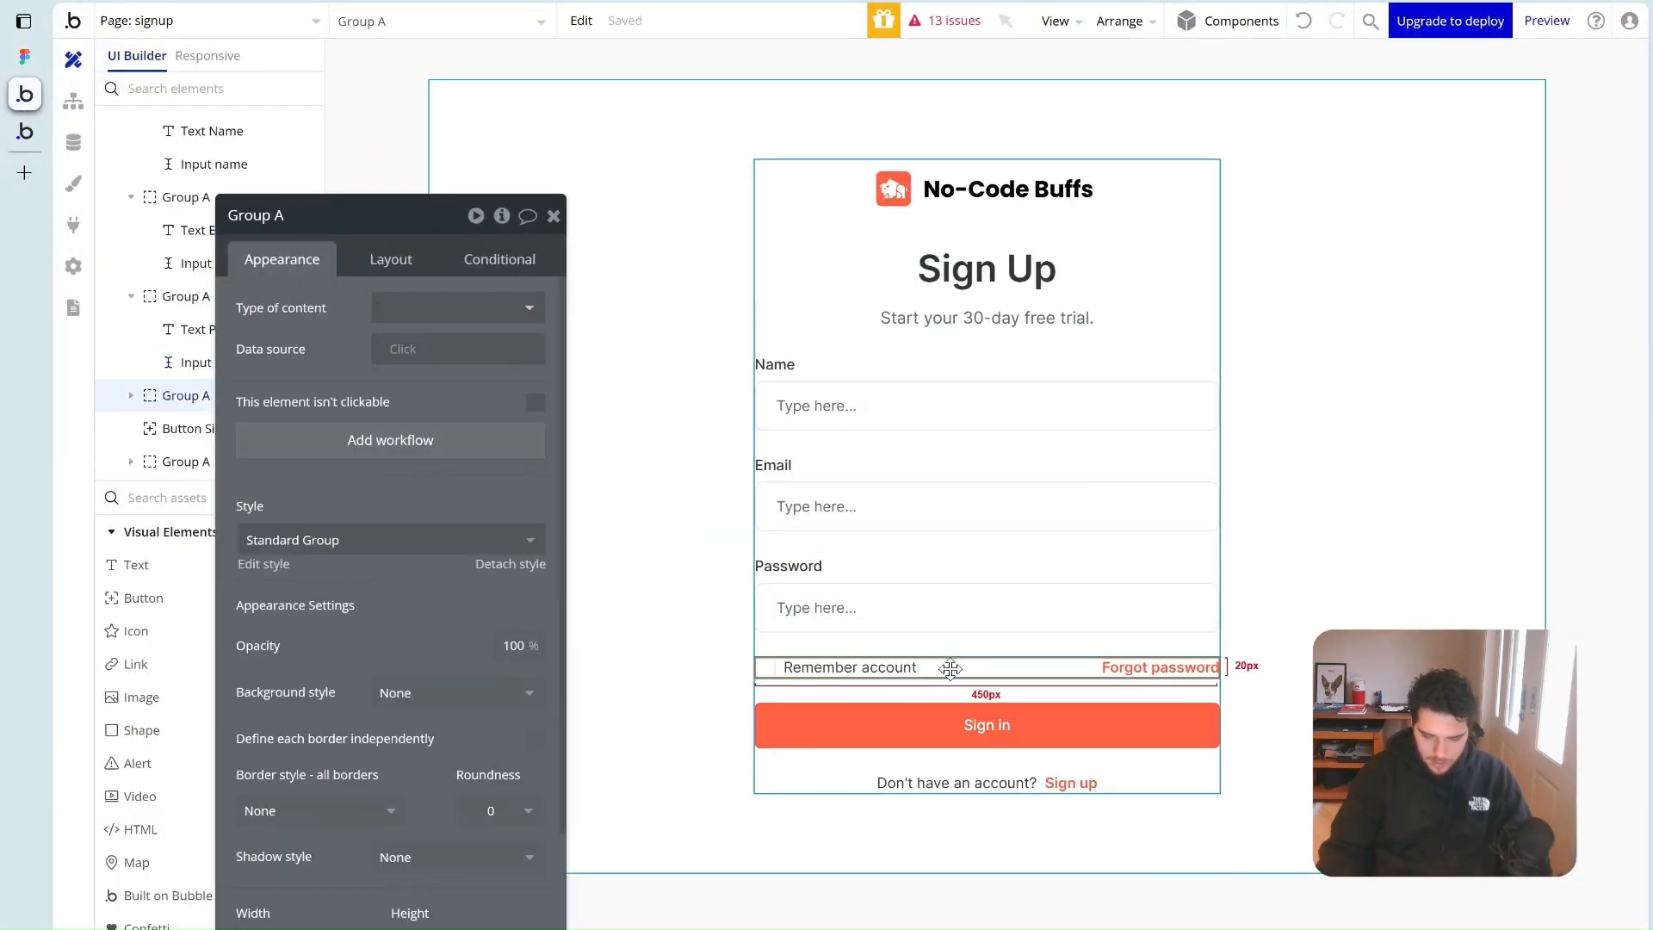
key(Delete)
drag(142, 564, 788, 619)
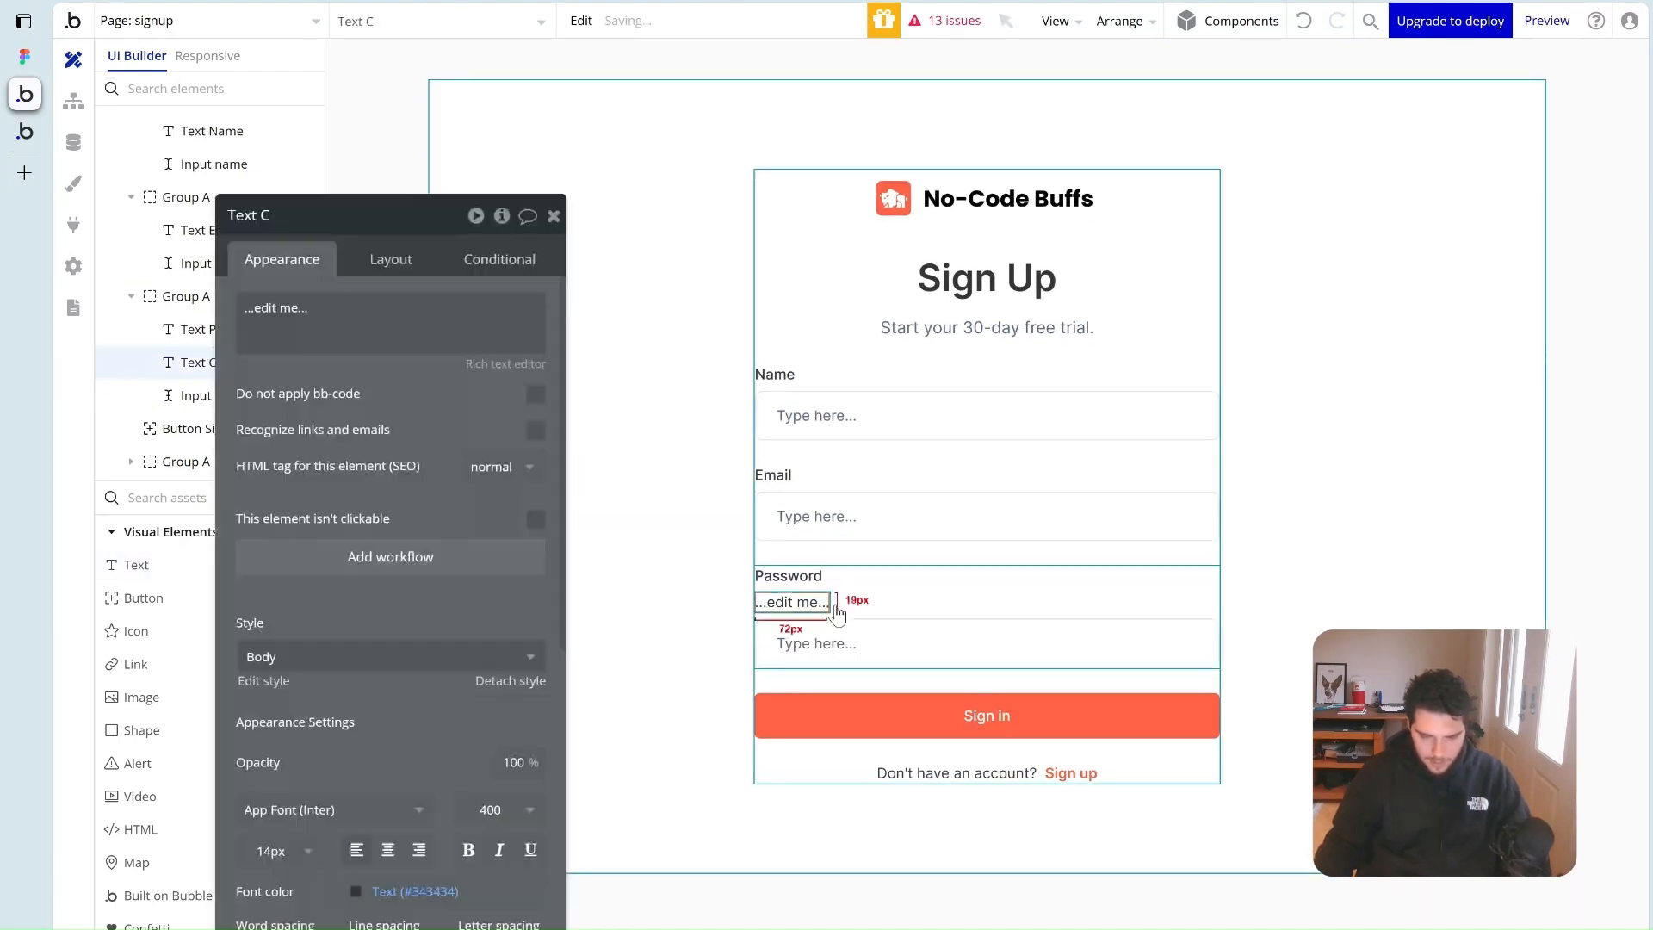
click(392, 261)
click(457, 480)
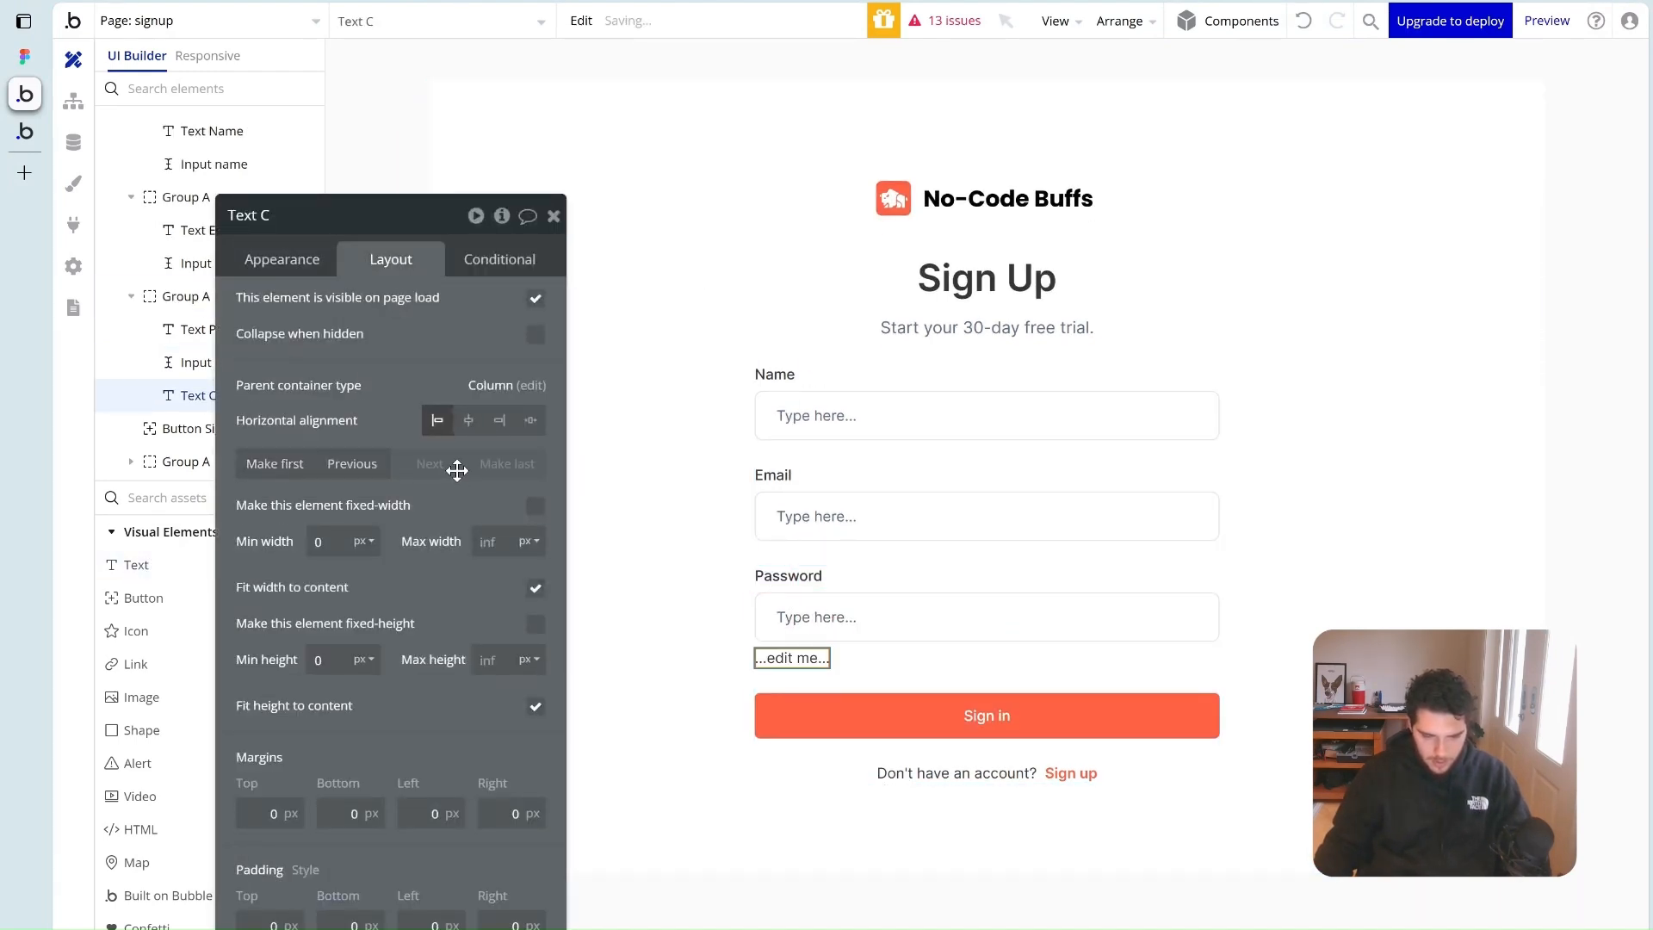
click(301, 260)
key(ctrl+v)
click(349, 371)
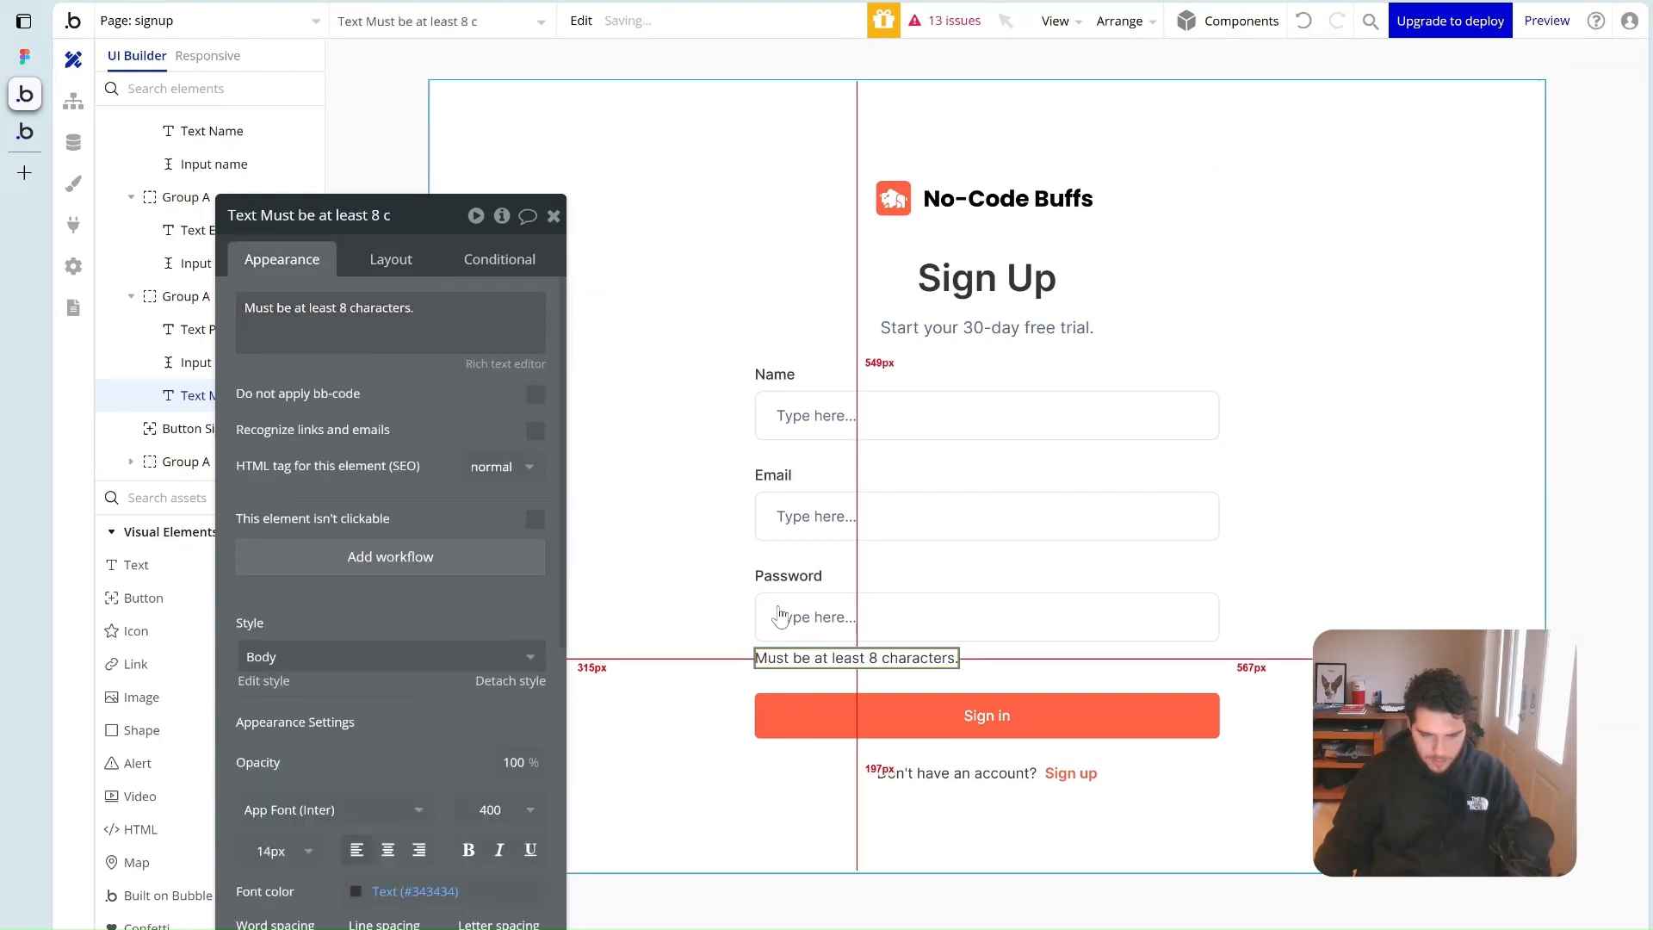
drag(368, 734, 391, 522)
click(439, 680)
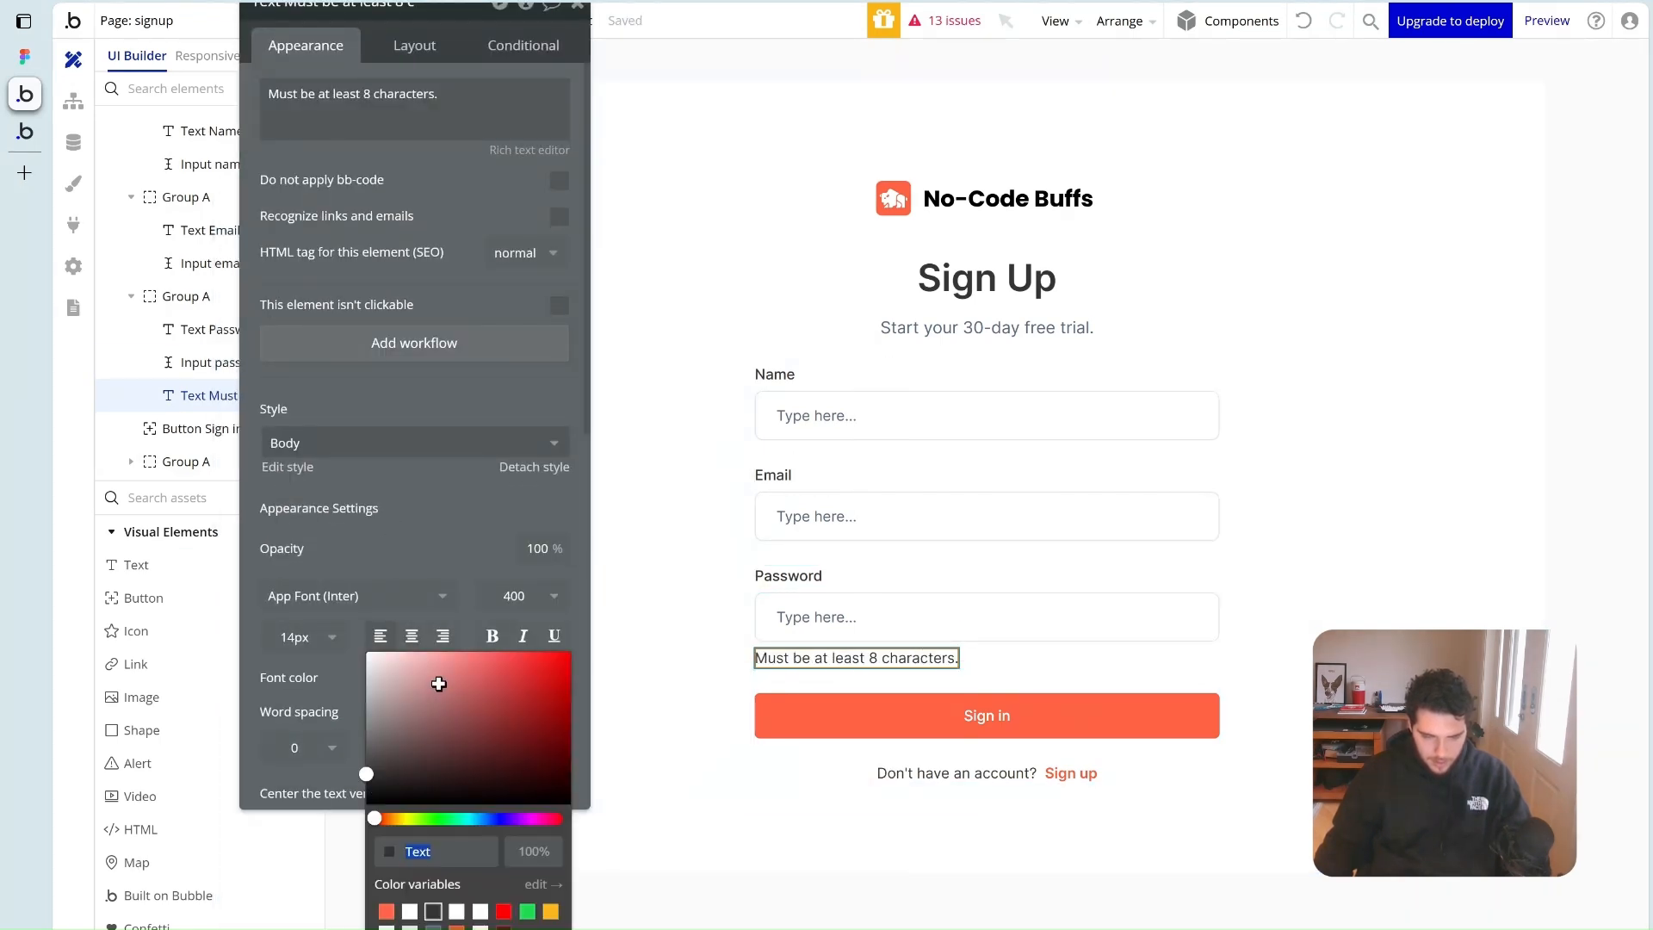
click(971, 813)
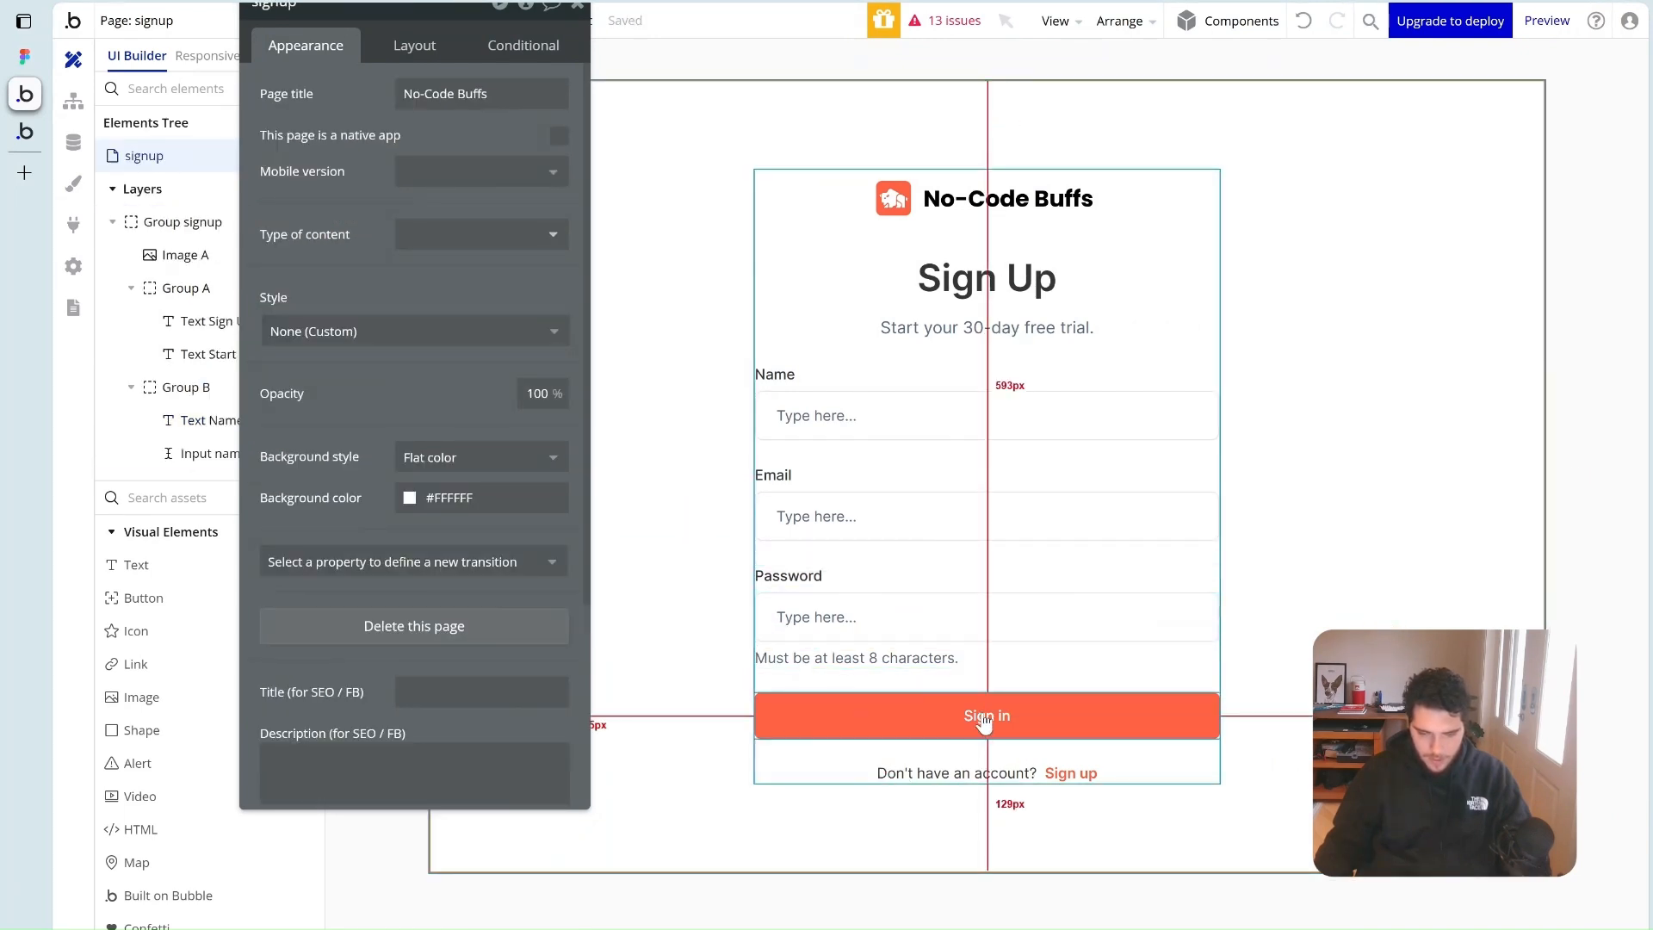
Rename the button to Sign up and change the footer to 'Already have an account? Login'
click(1015, 721)
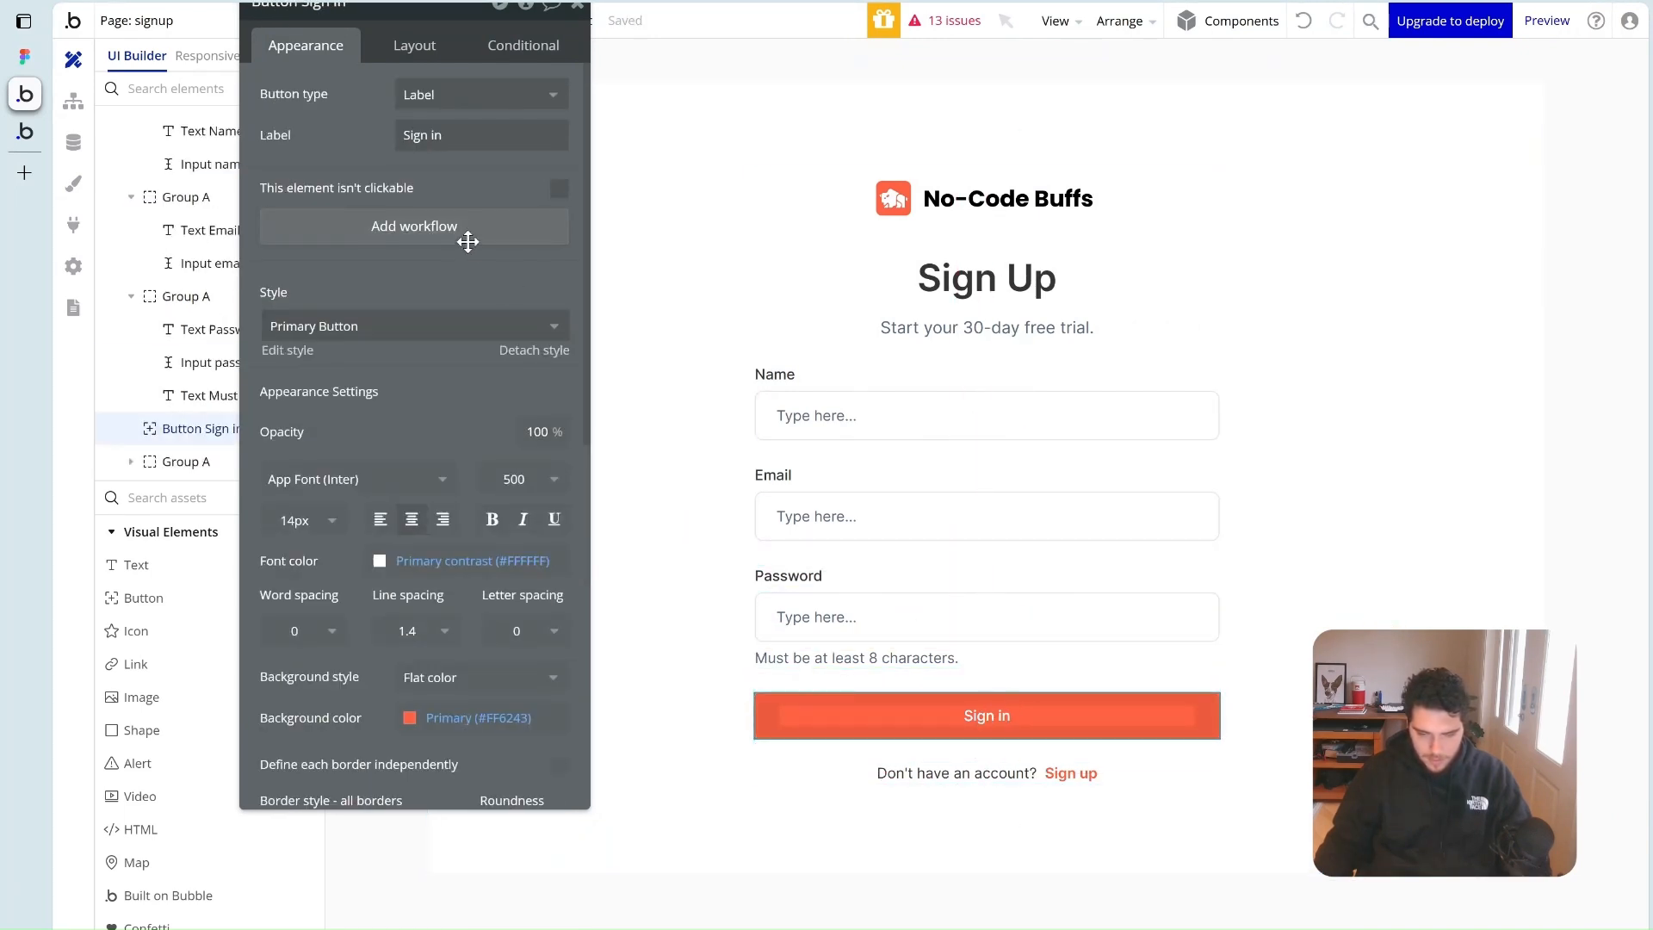
click(455, 254)
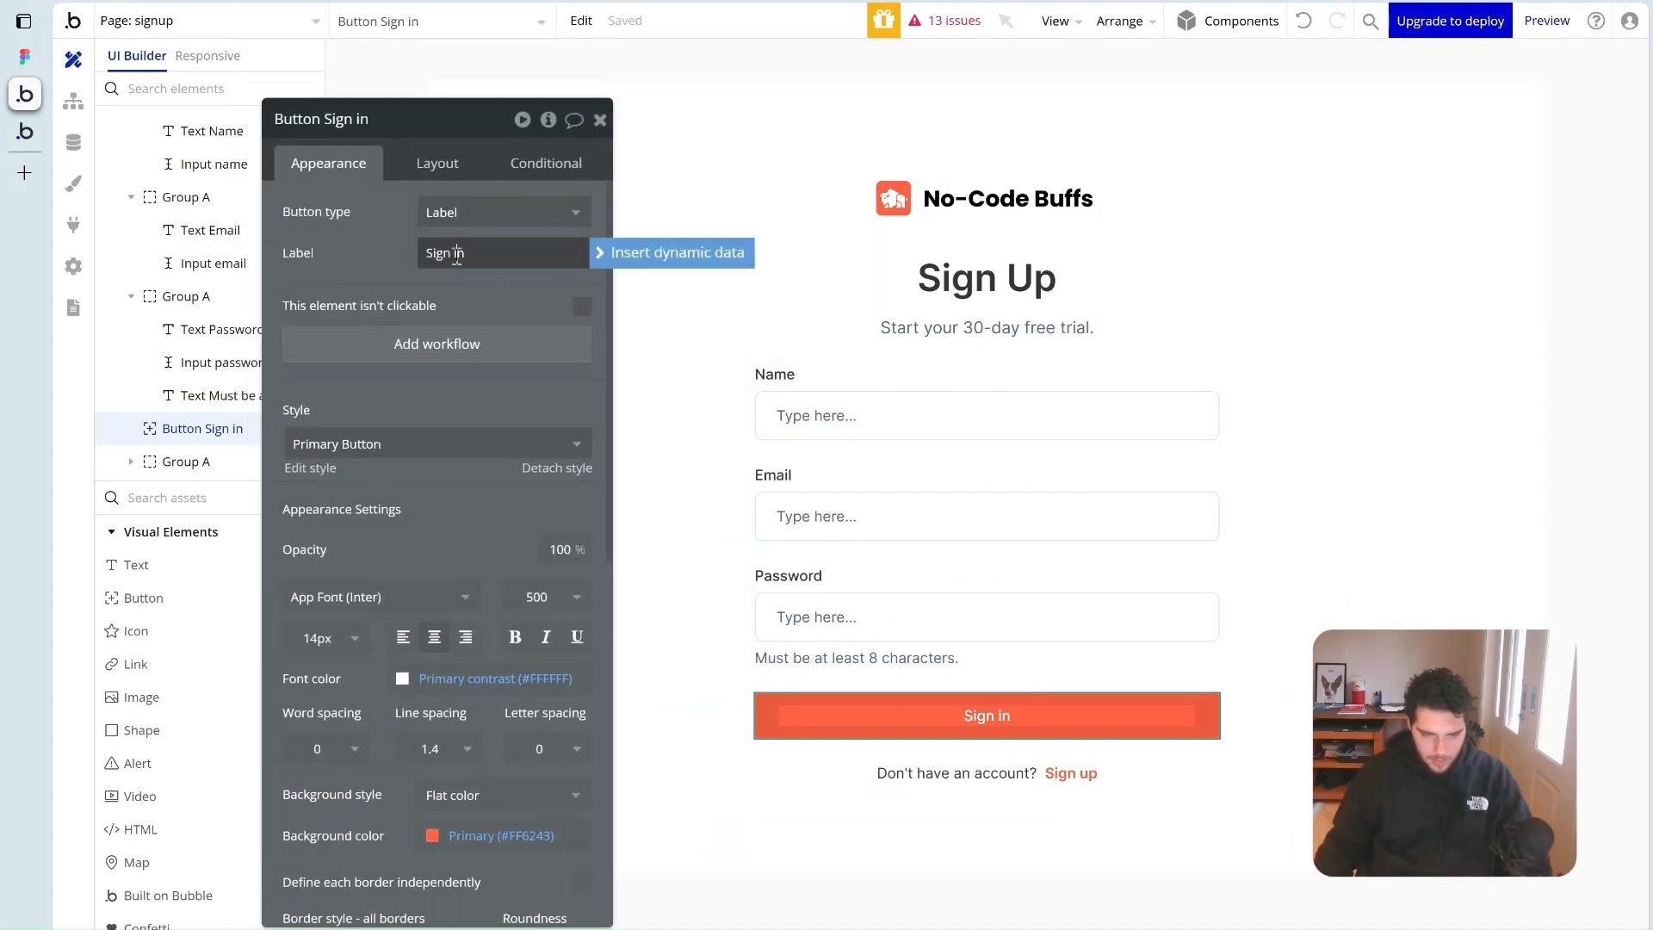
text(up)
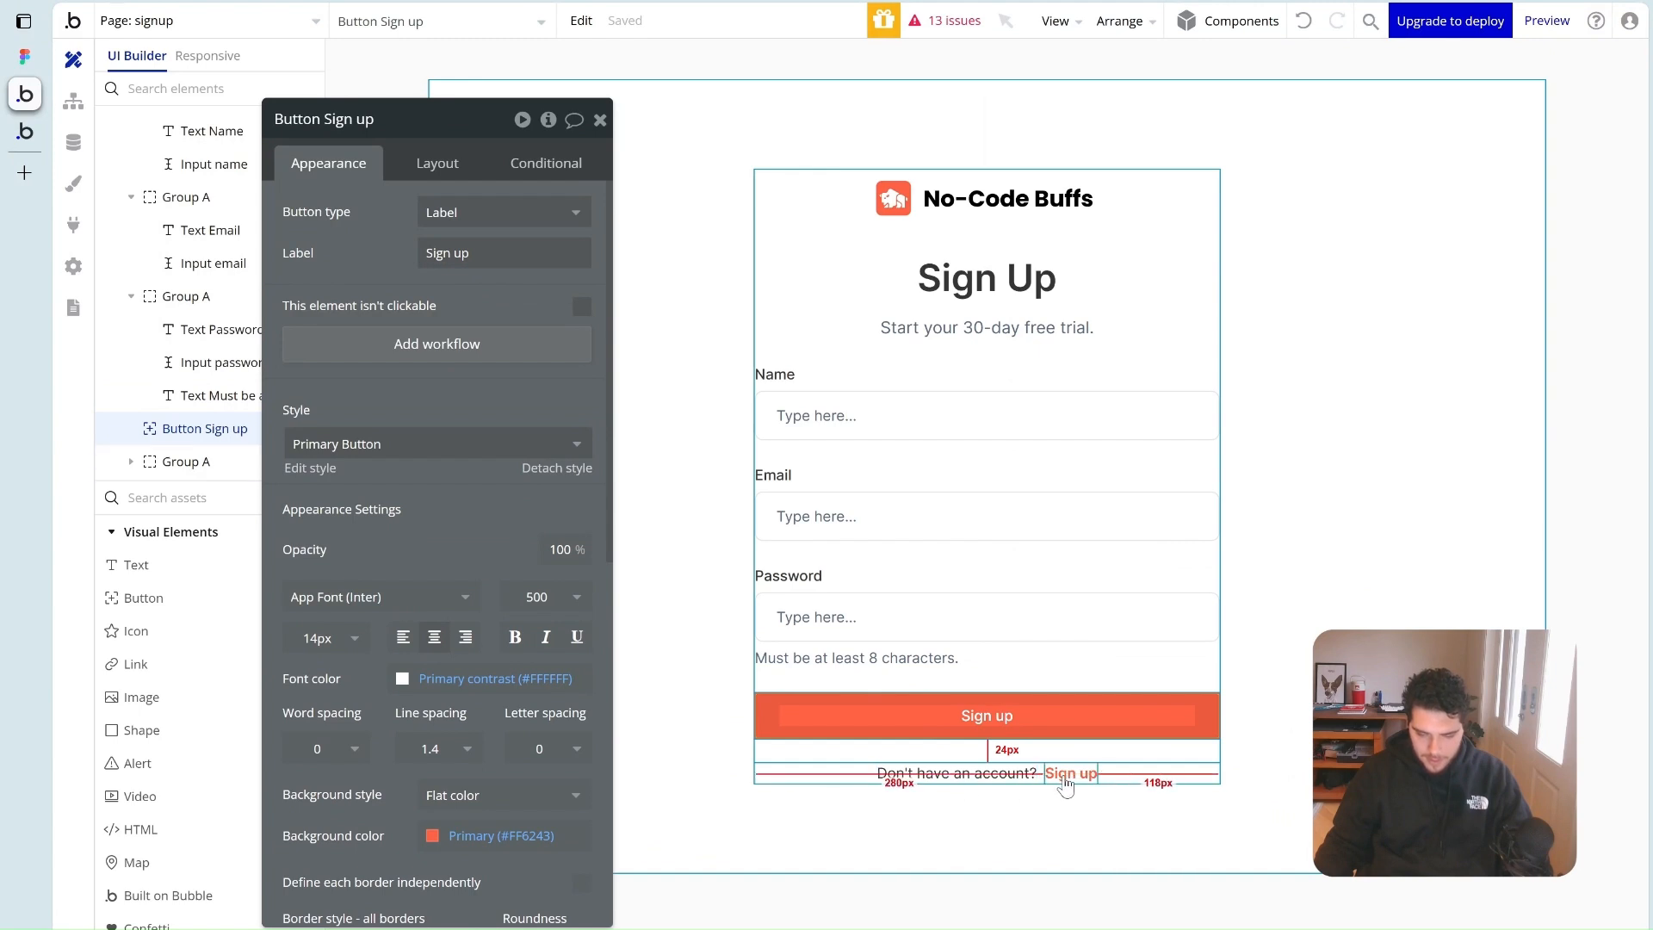
click(955, 772)
click(408, 212)
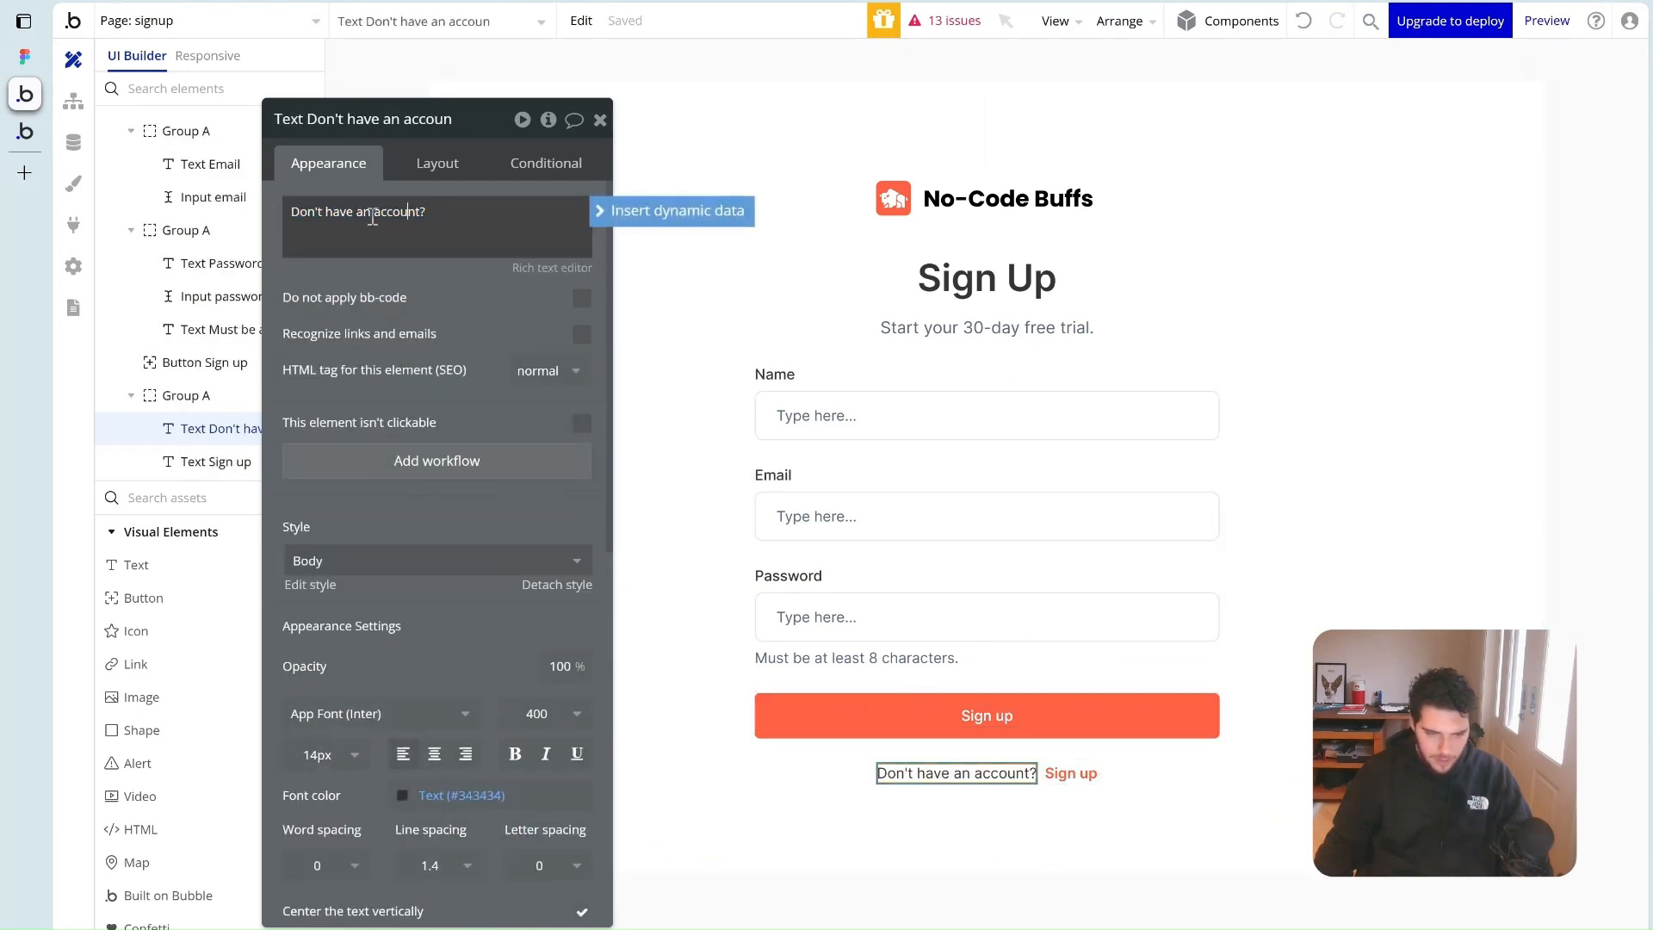
double_click(322, 213)
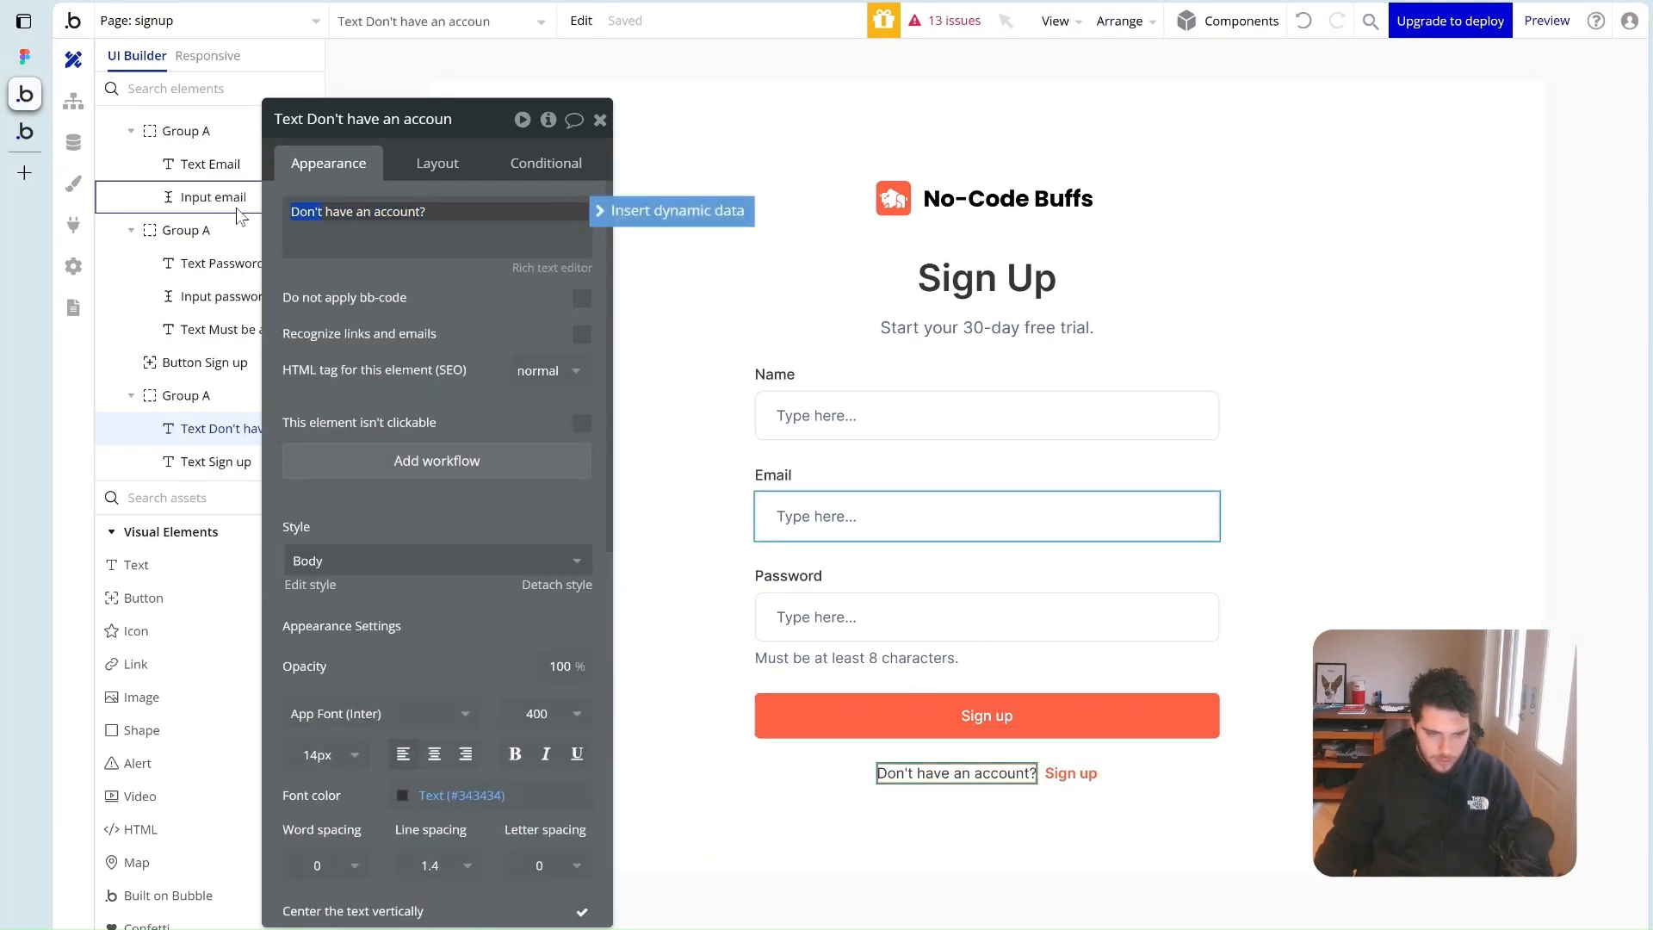
text(Alr)
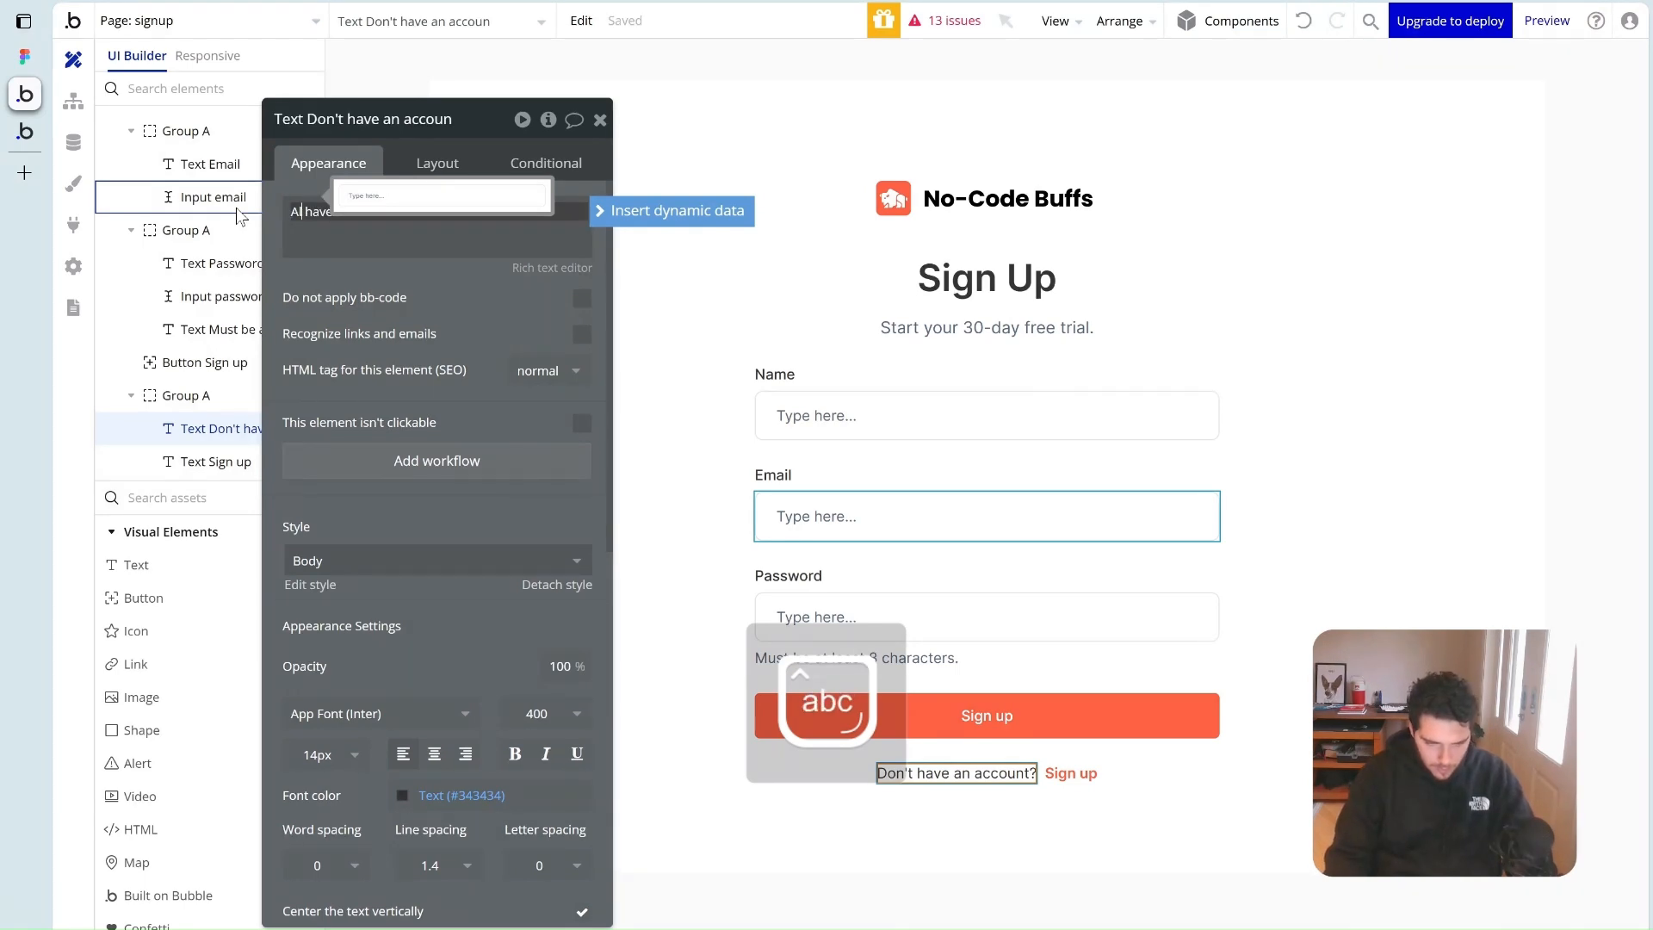
text(eady)
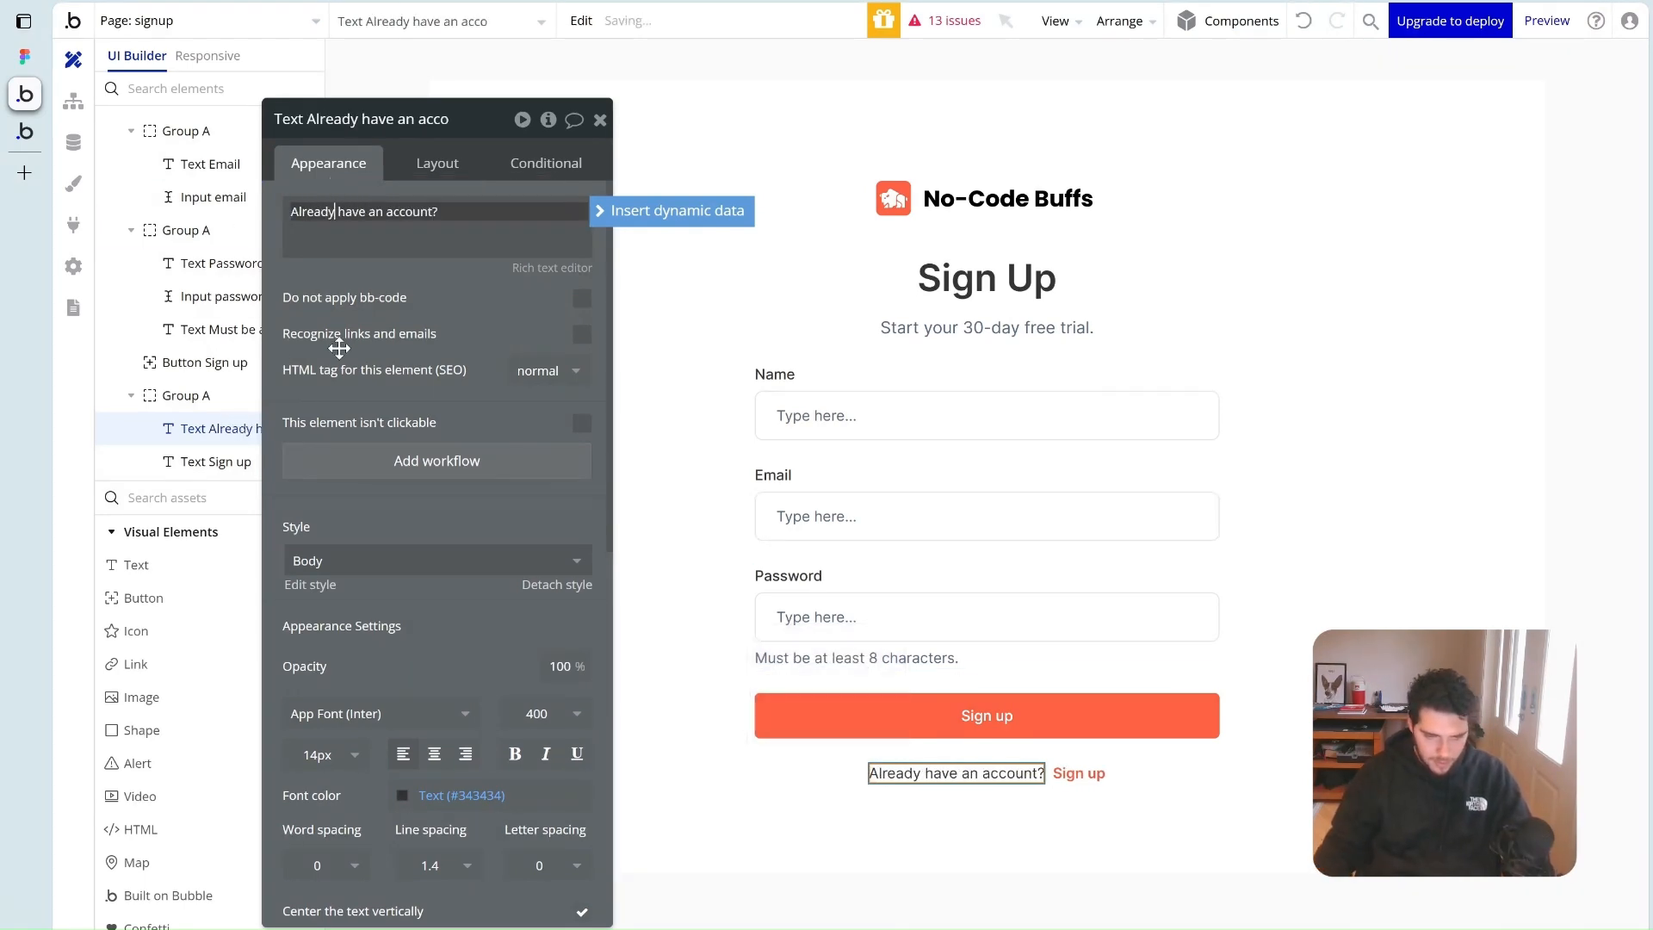
click(1078, 773)
click(436, 236)
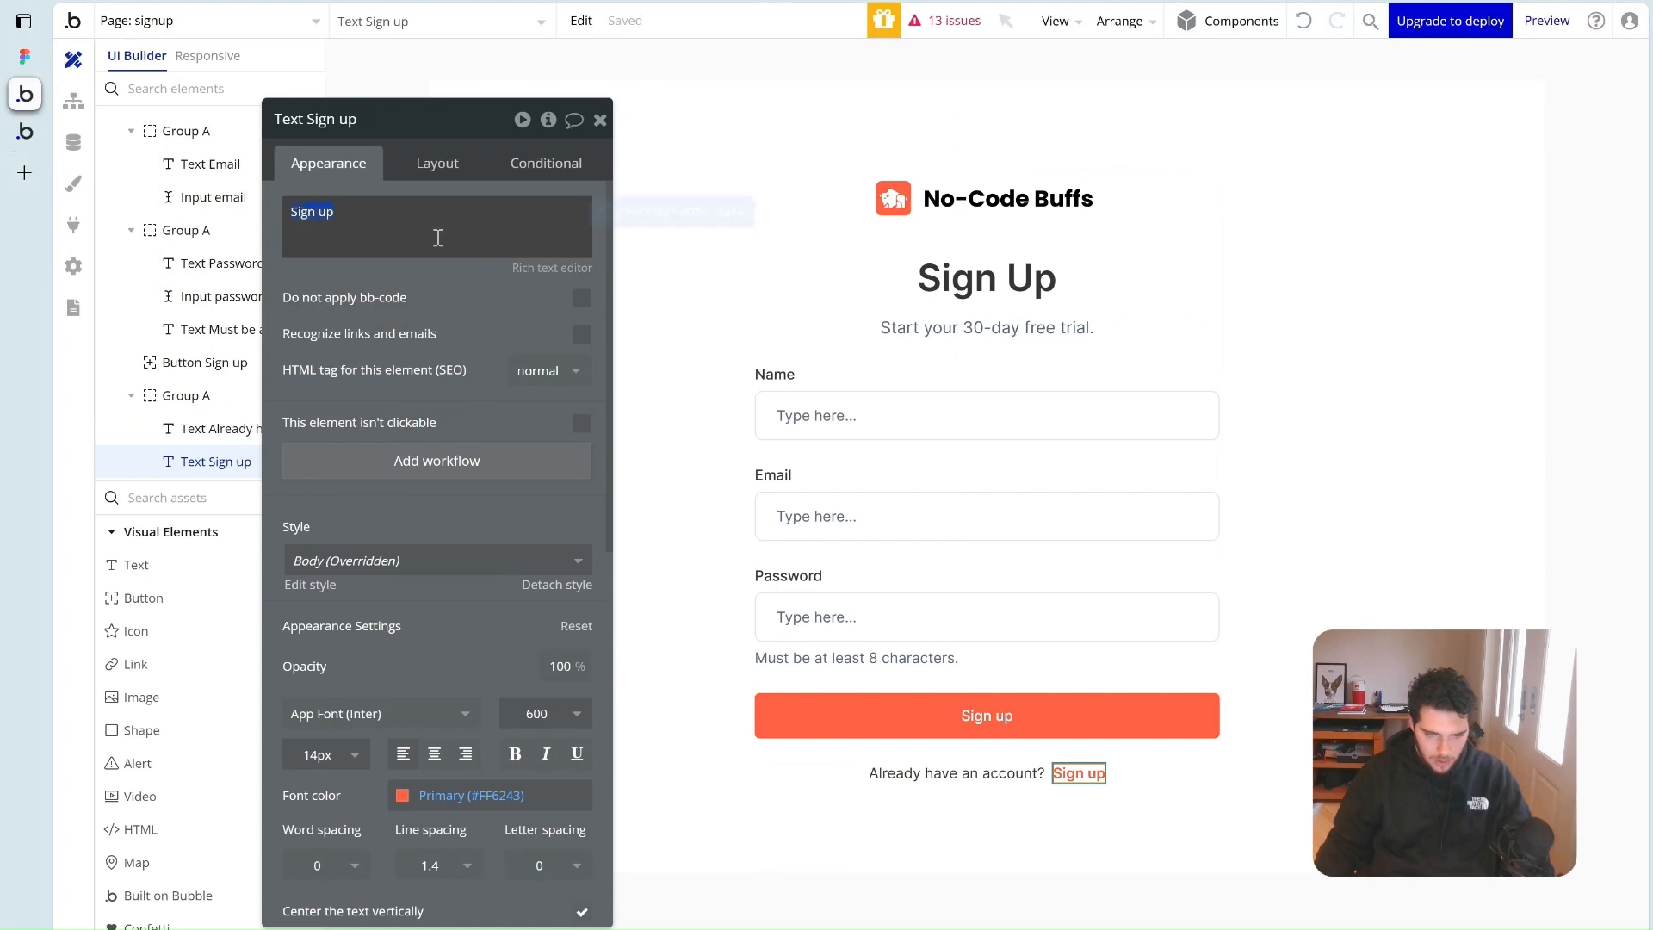
text(Login)
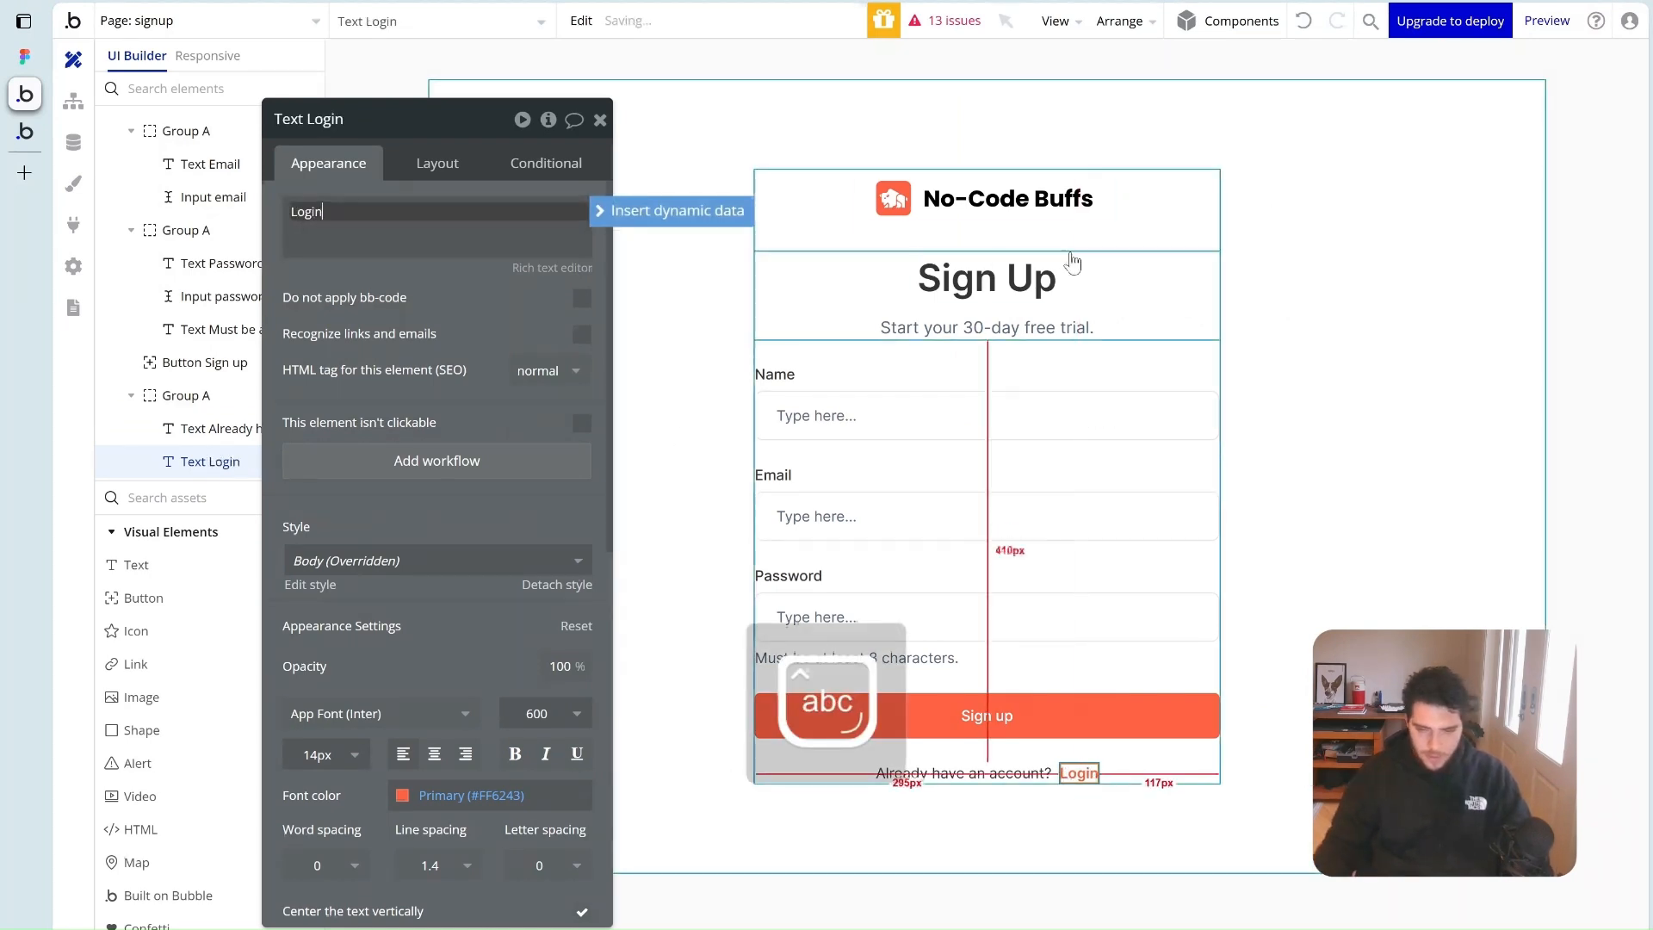
Create a workflow for when the Login text is clicked
click(1157, 789)
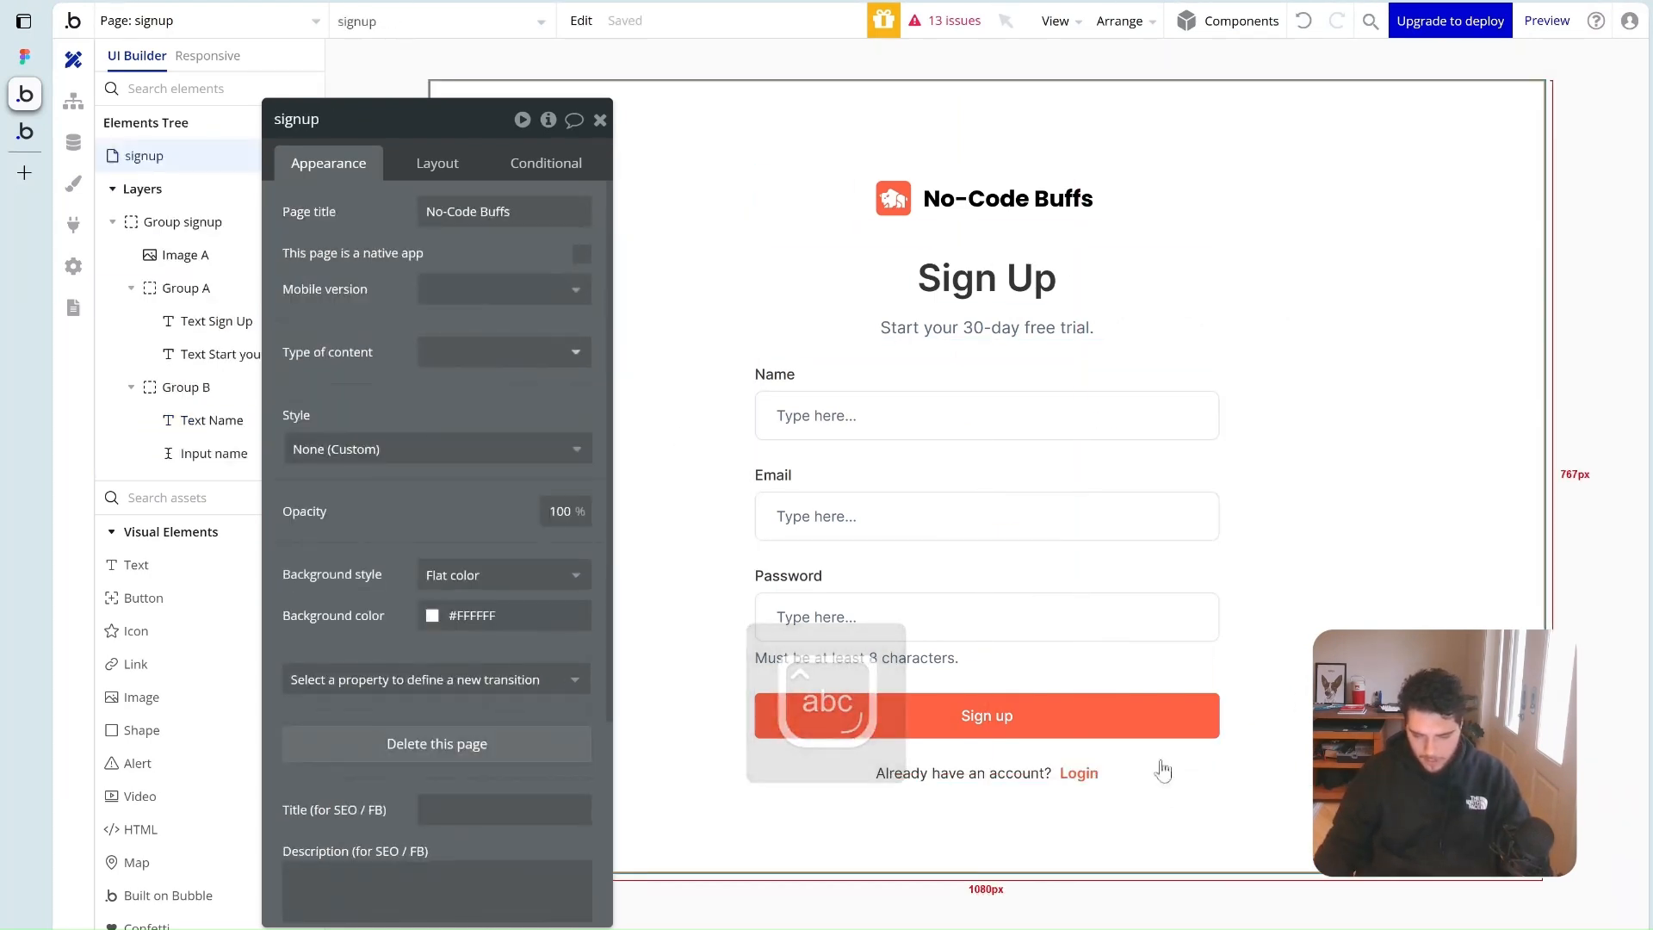
click(1071, 774)
click(1209, 820)
click(1078, 773)
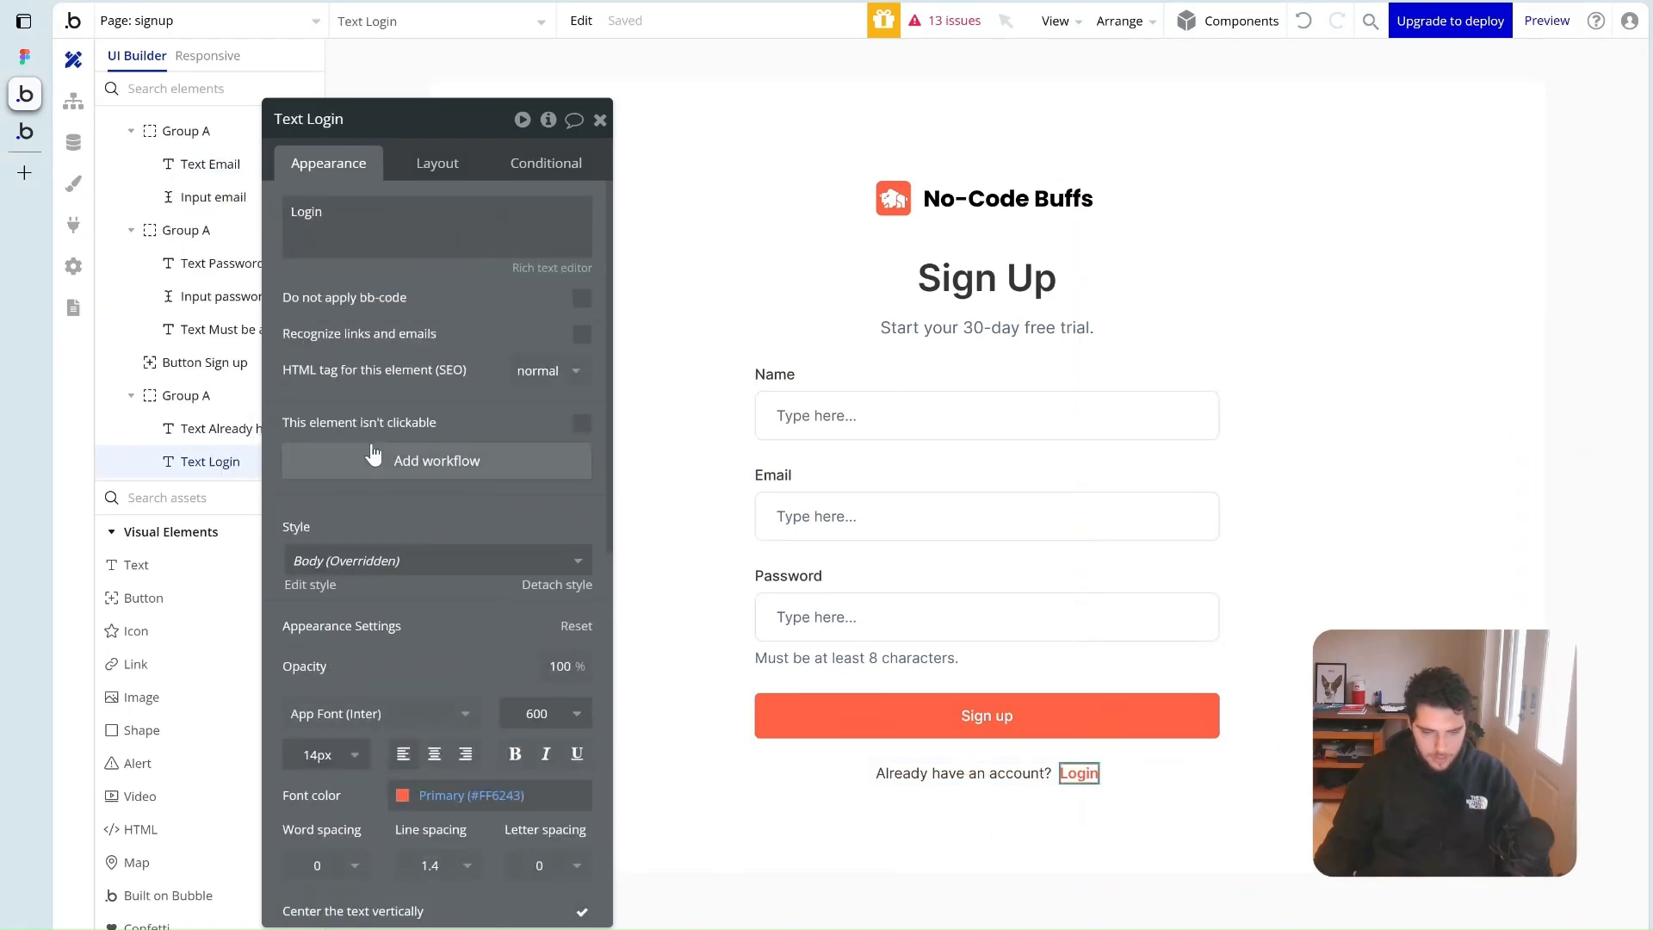
click(379, 456)
click(258, 279)
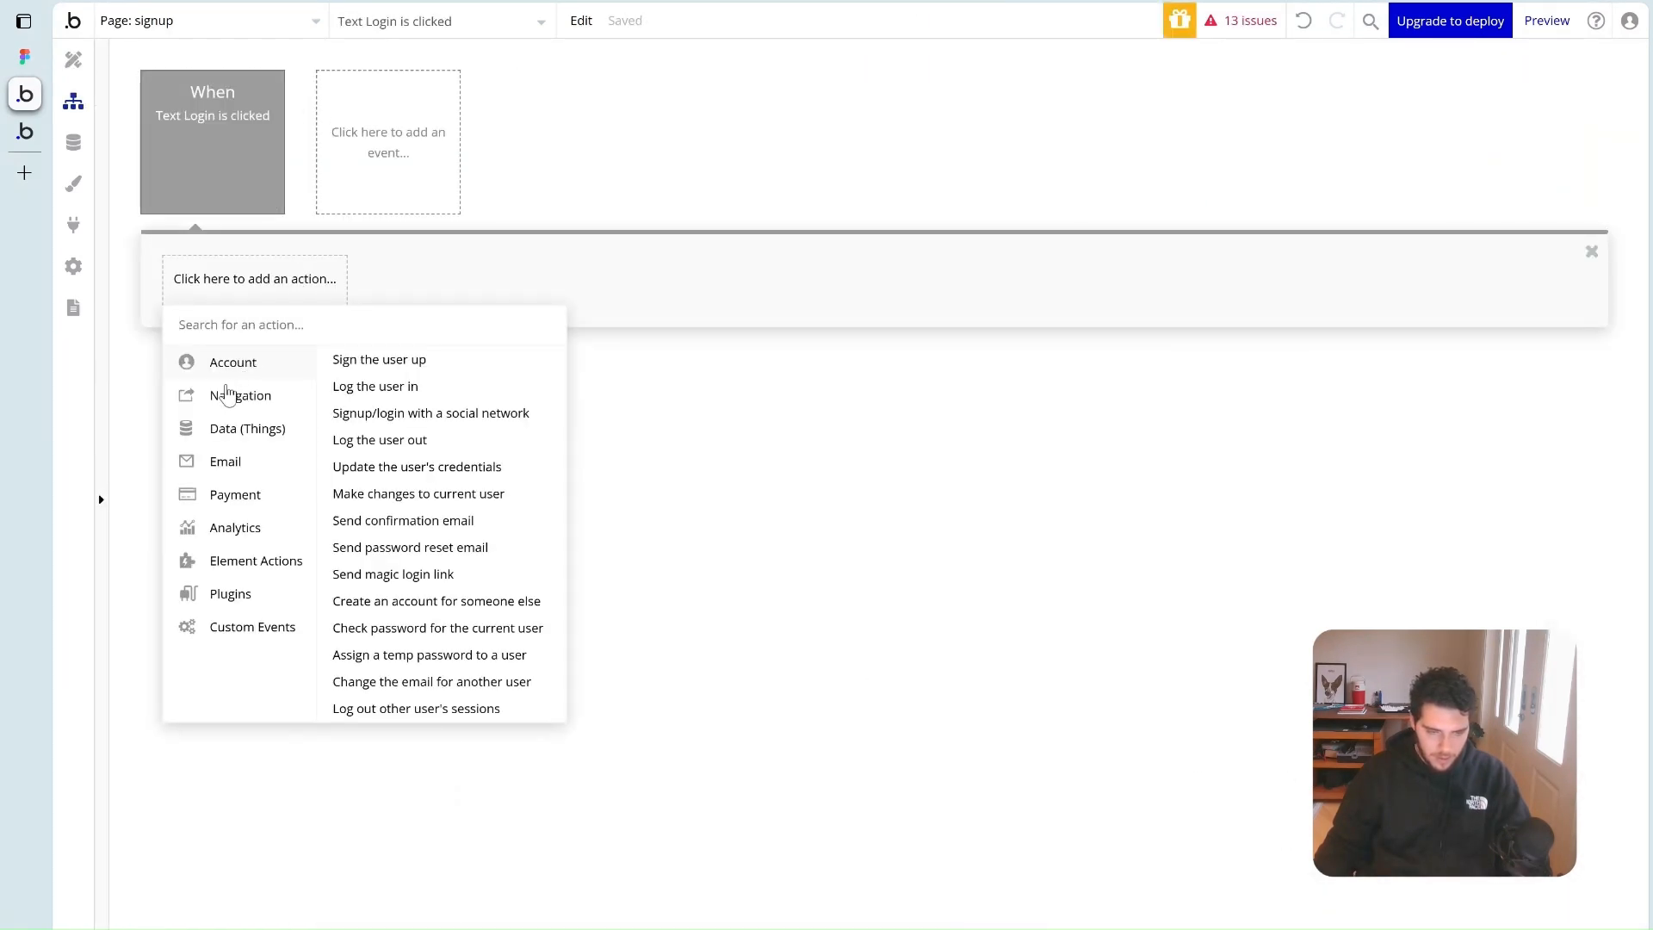
Make the Login text's workflow go to the login page
mouse_move(250, 409)
click(359, 362)
click(499, 170)
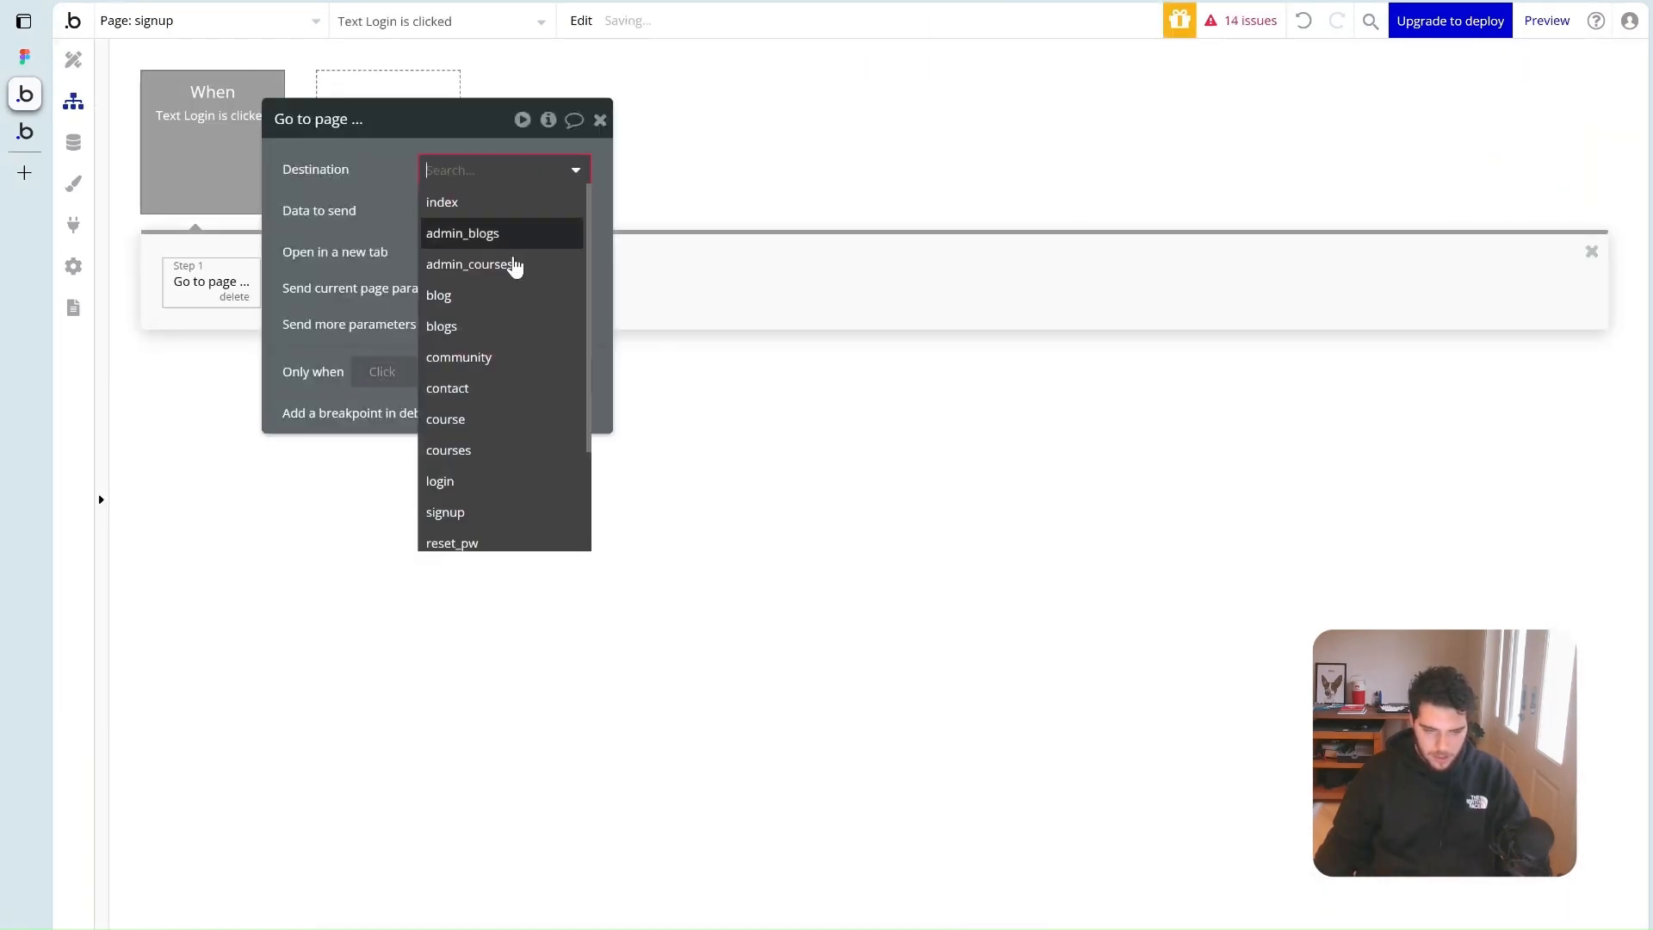
click(492, 476)
click(600, 119)
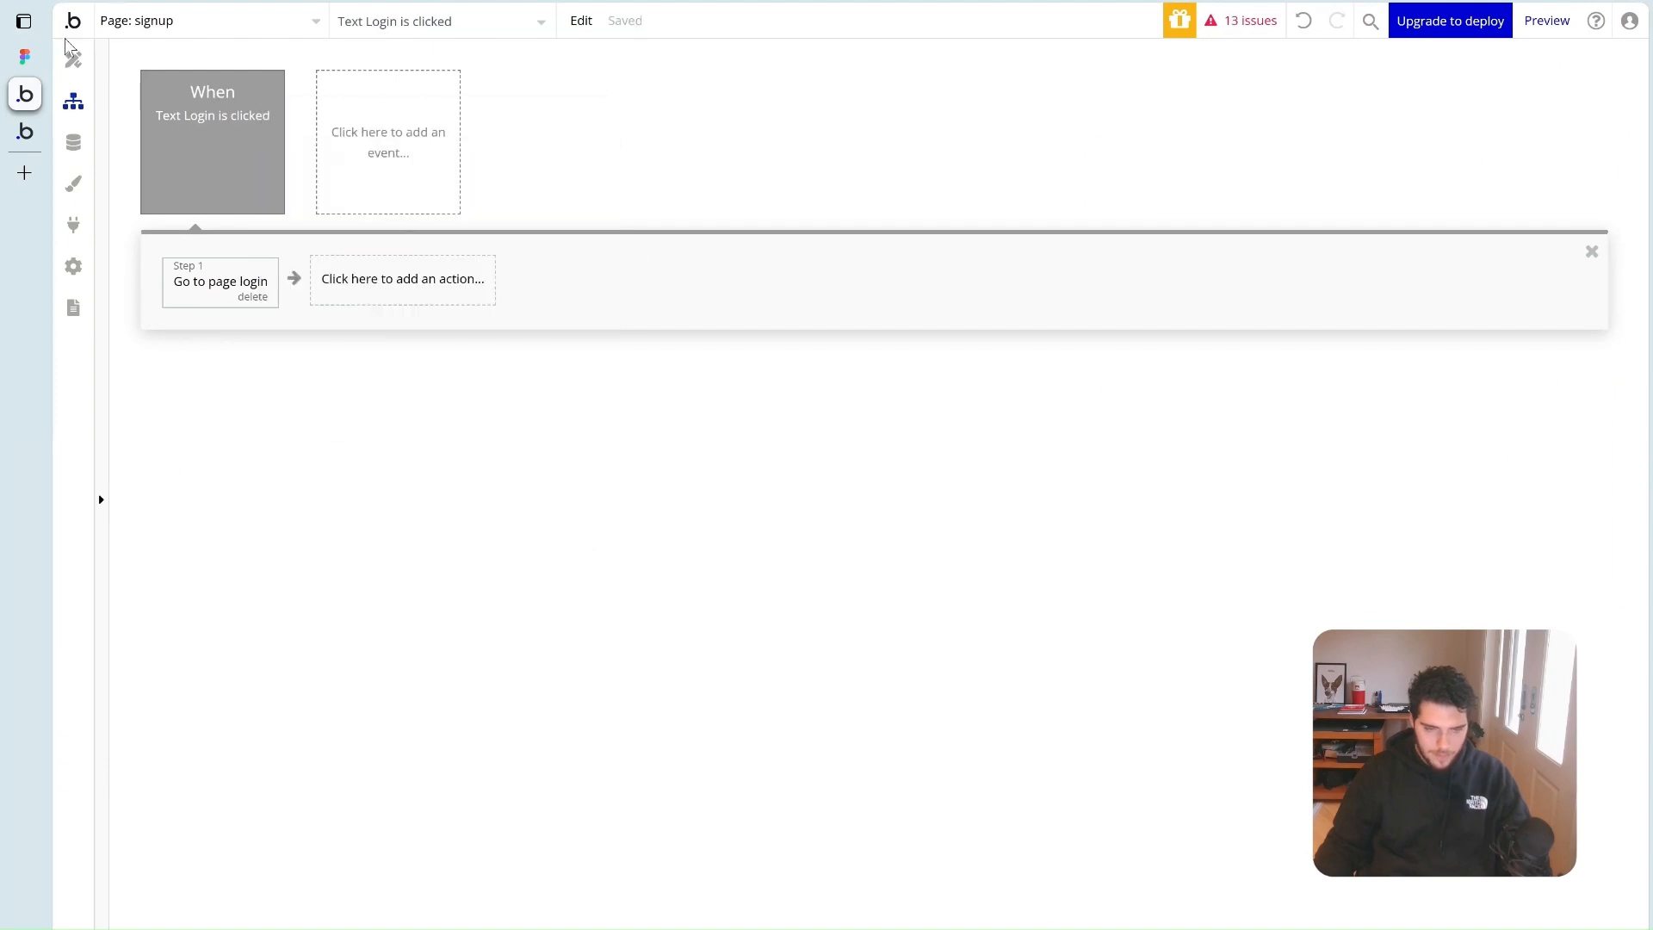
click(72, 58)
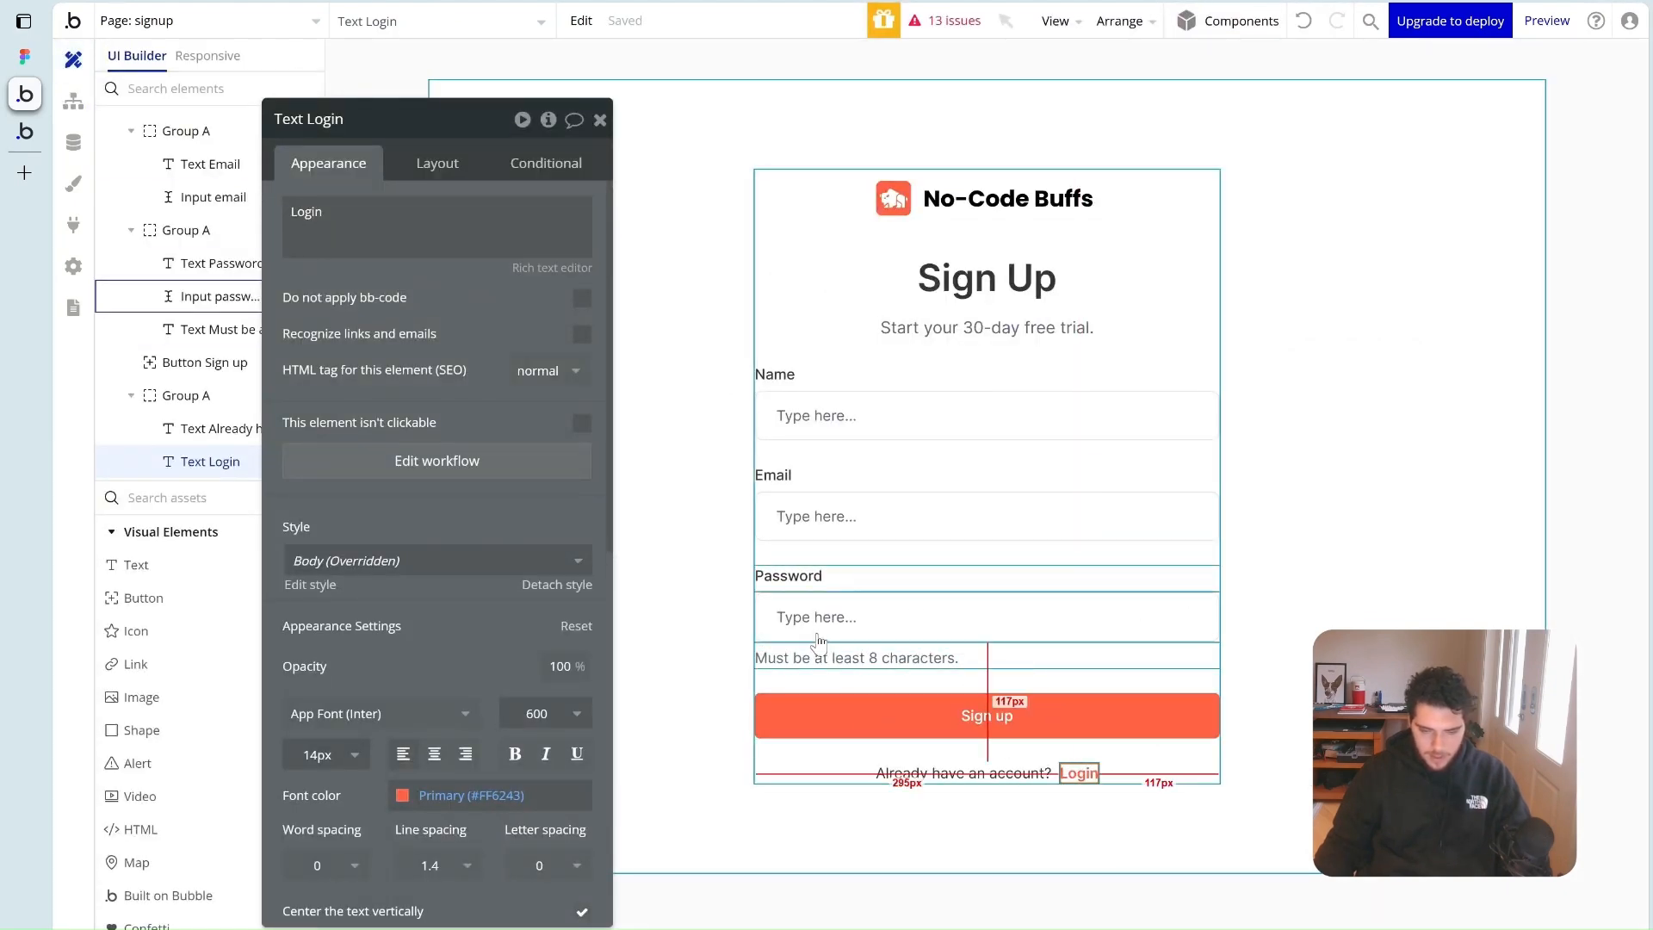
Give the Sign up button a Sign the user up action using Input email's value
click(1016, 714)
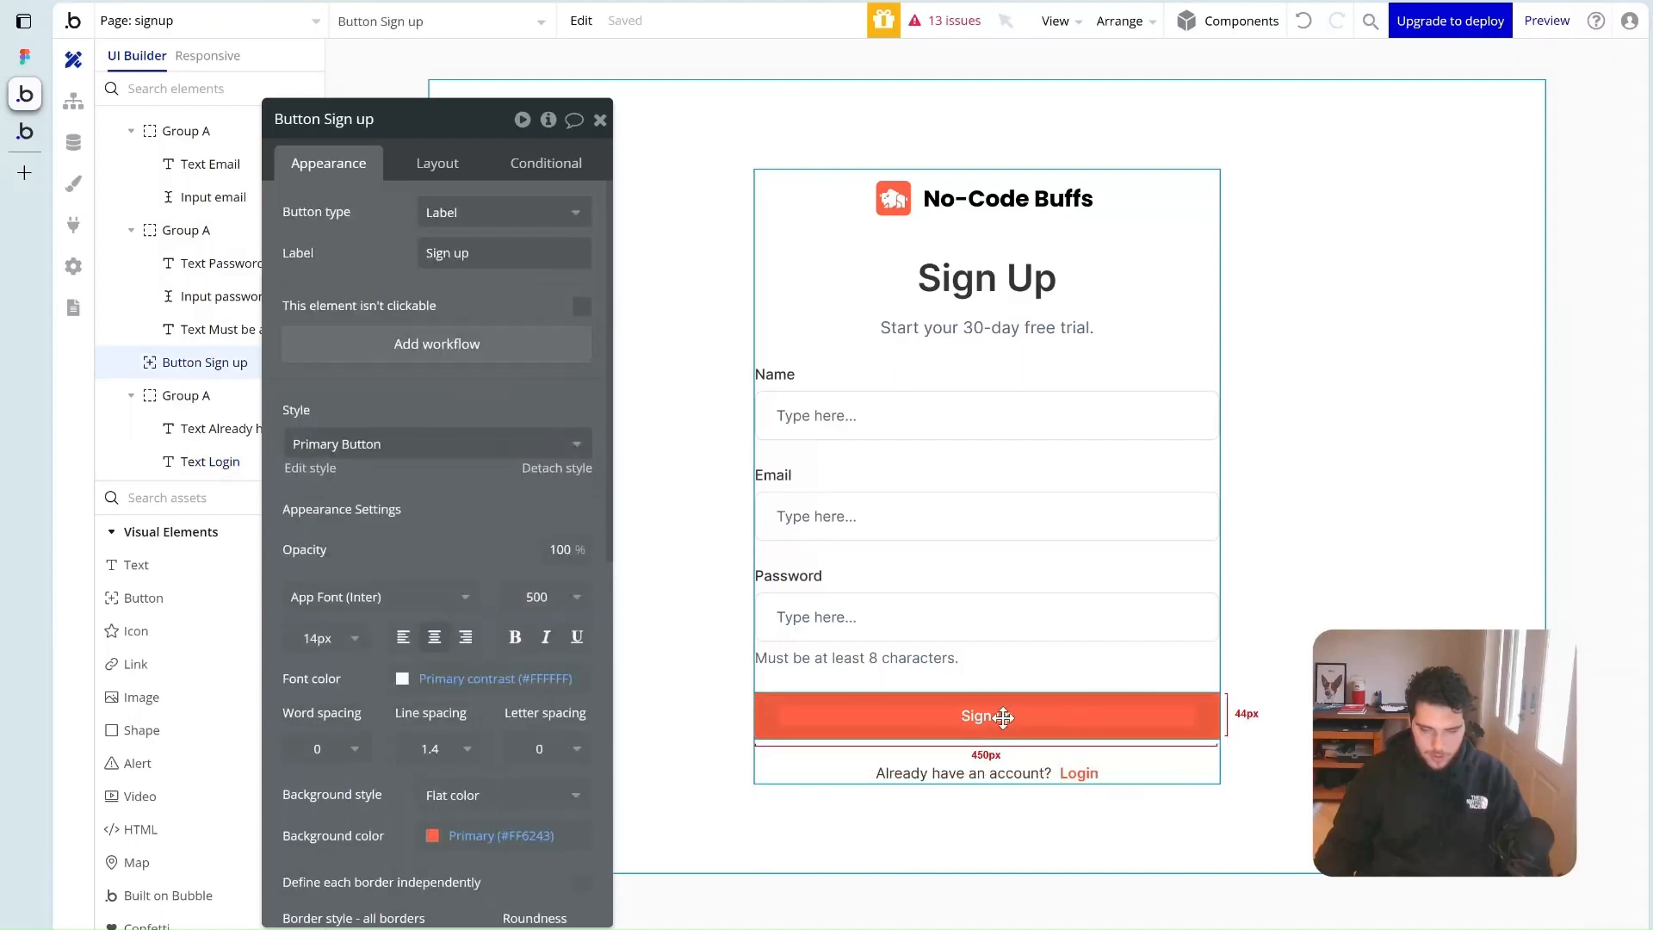
click(445, 343)
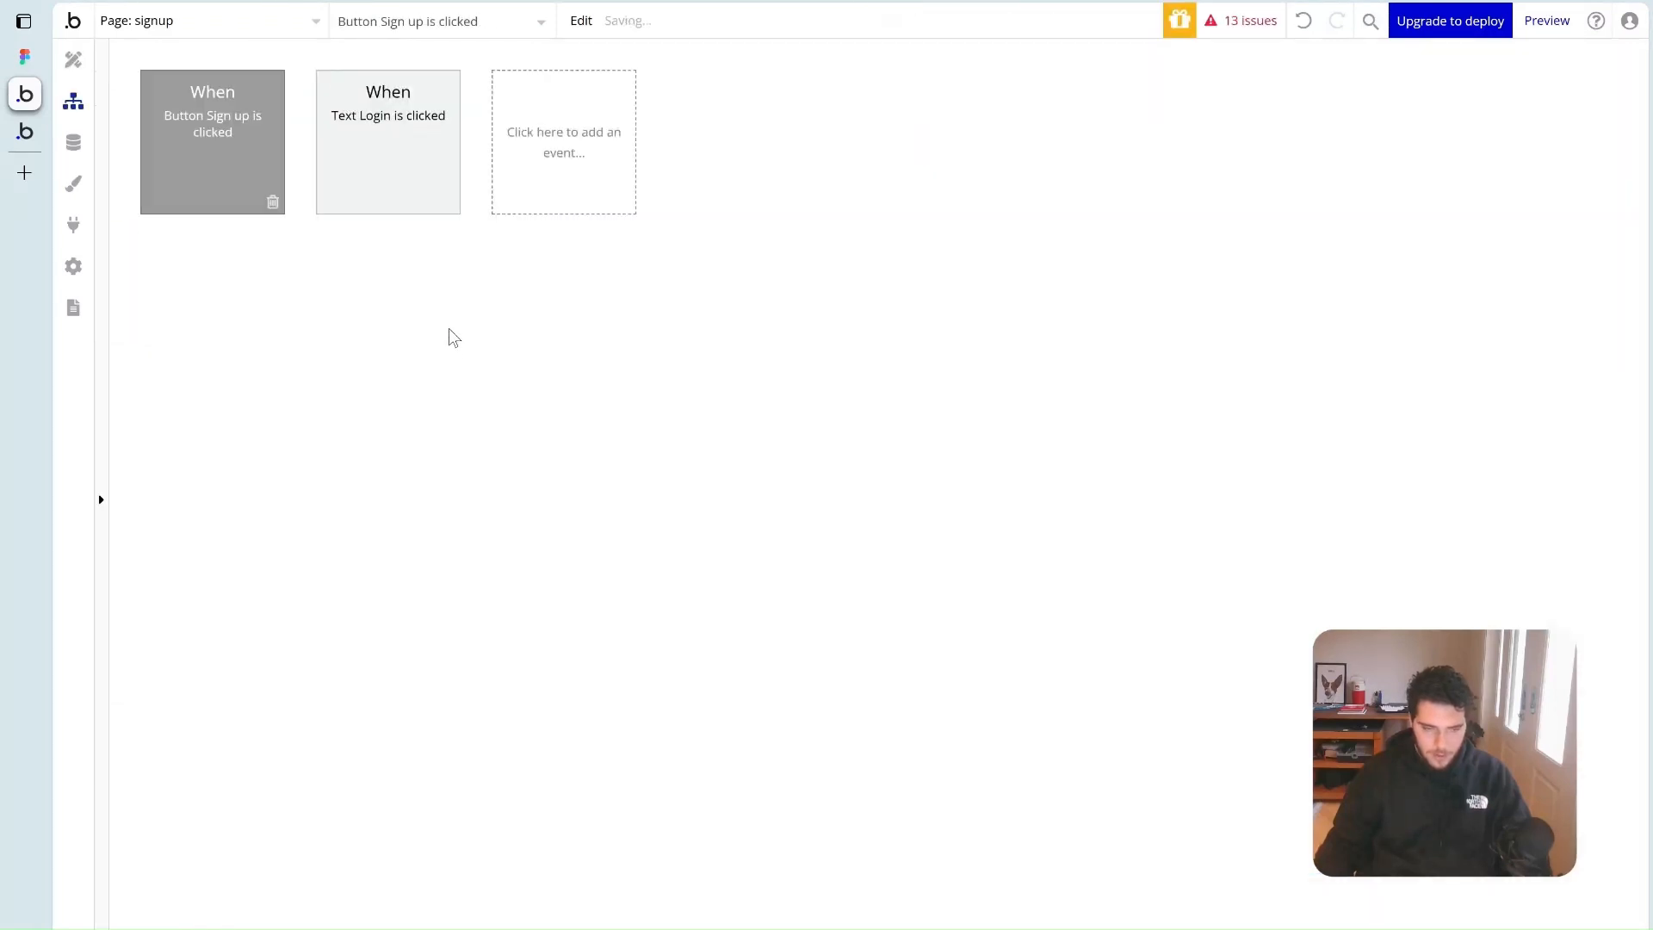
click(228, 280)
mouse_move(262, 405)
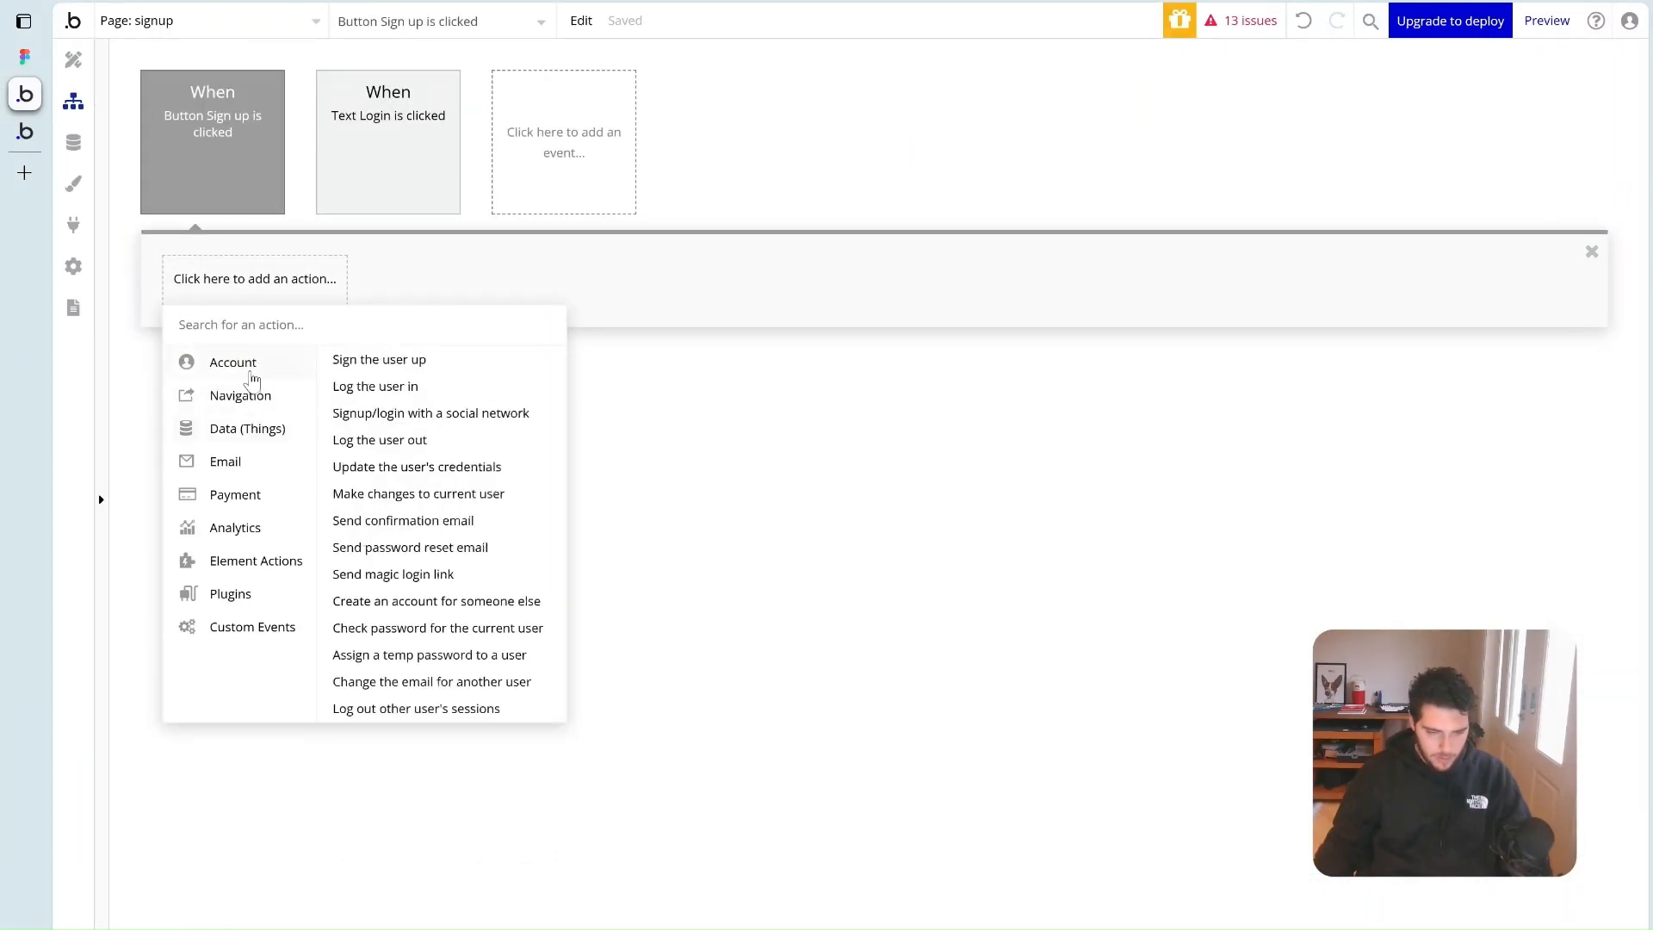
click(416, 360)
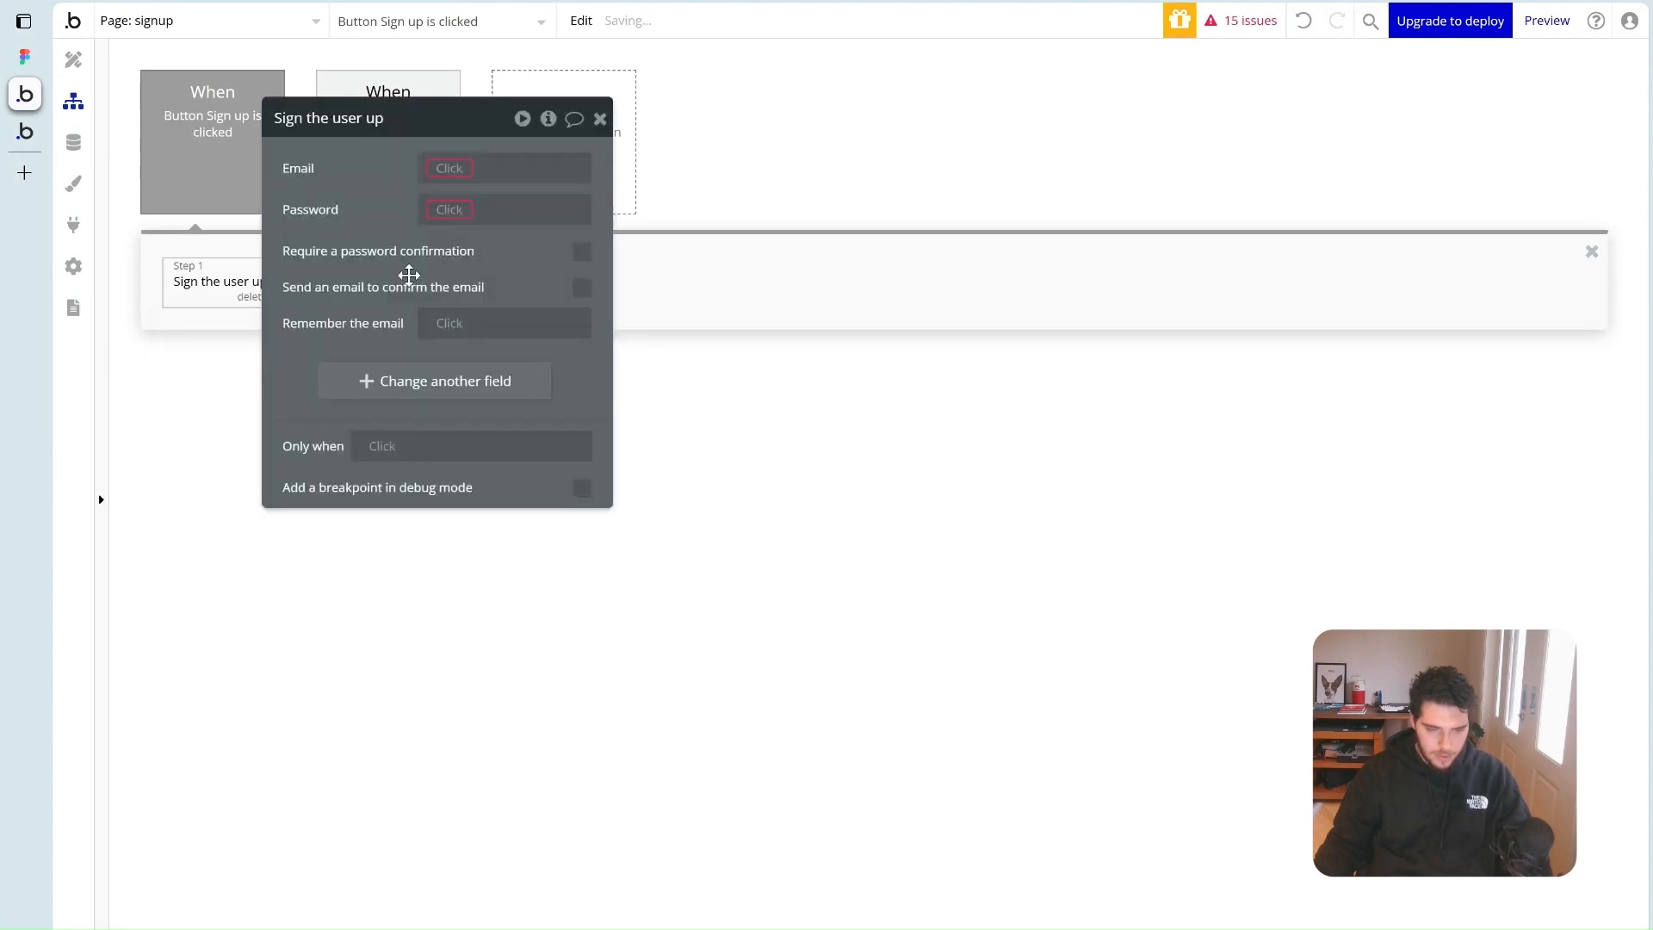
click(510, 466)
text(input)
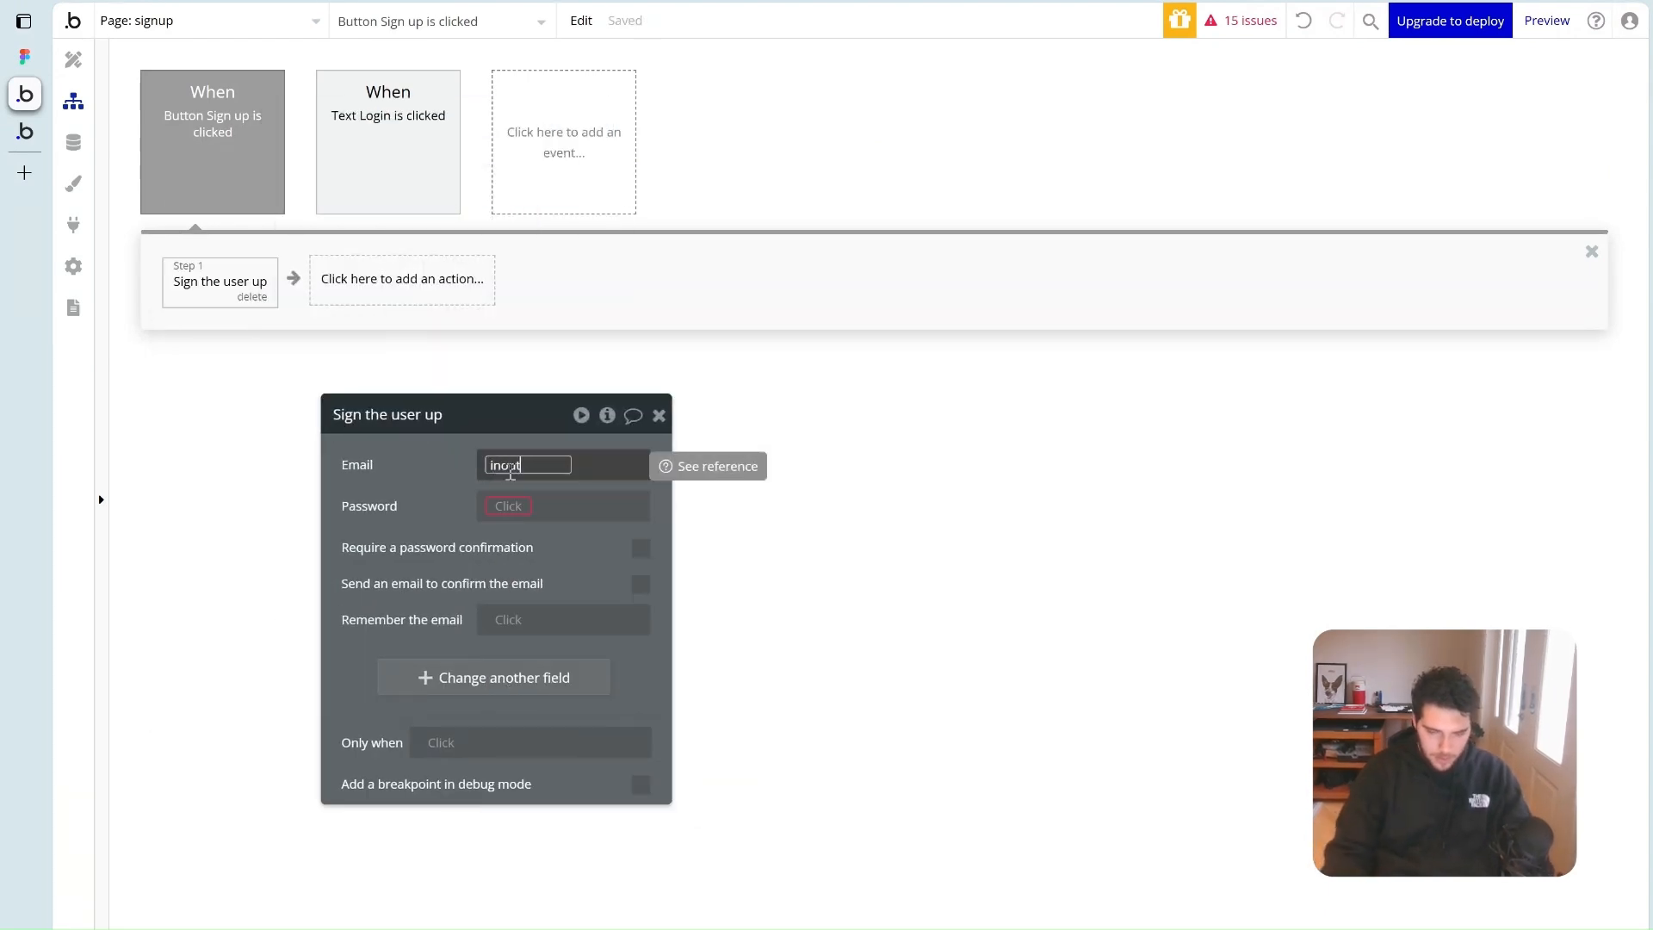
key(BackSpace)
text(putt)
key(BackSpace)
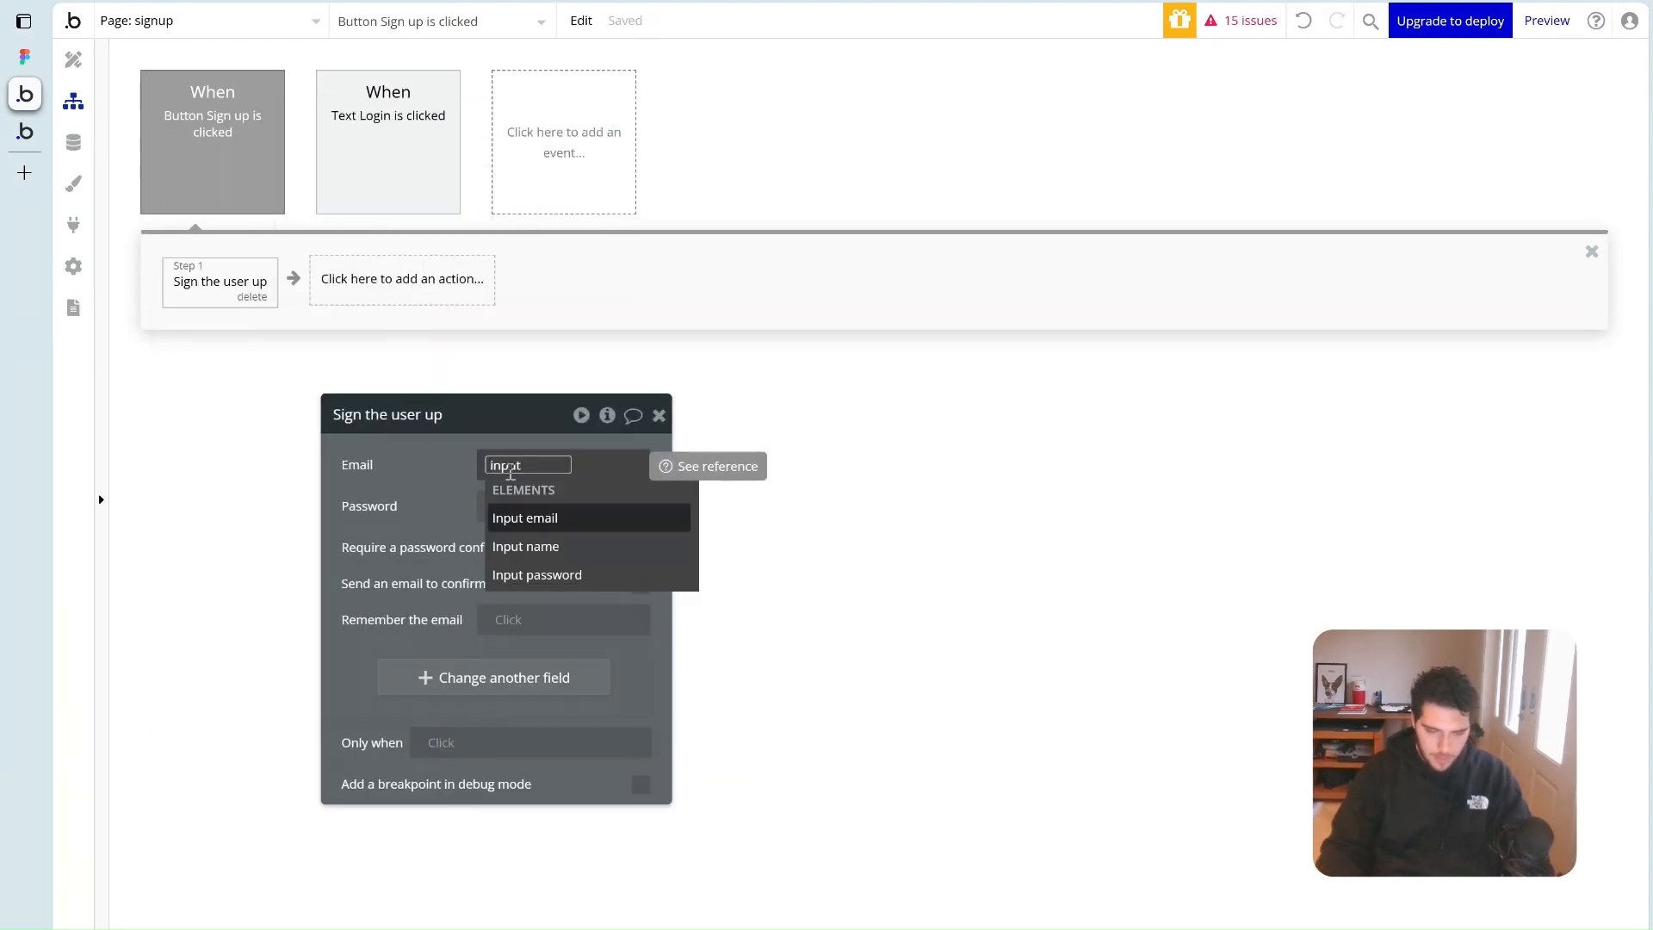
click(544, 516)
click(450, 528)
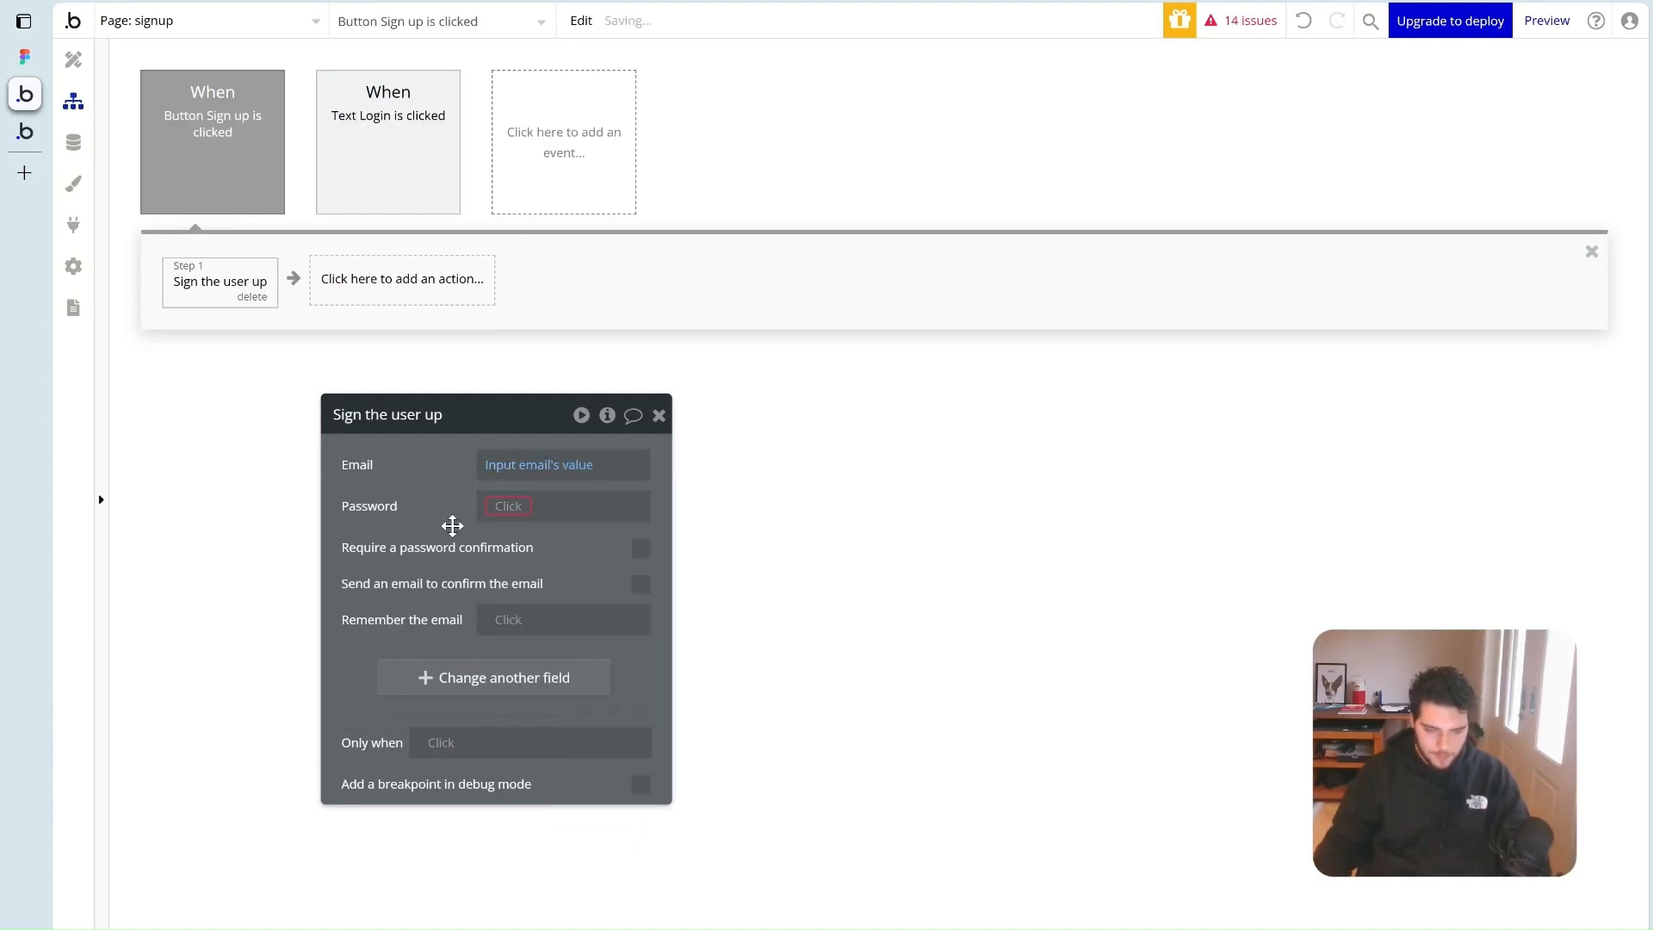
Set the signup password to Input password's value and require a password confirmation
click(500, 510)
text(input)
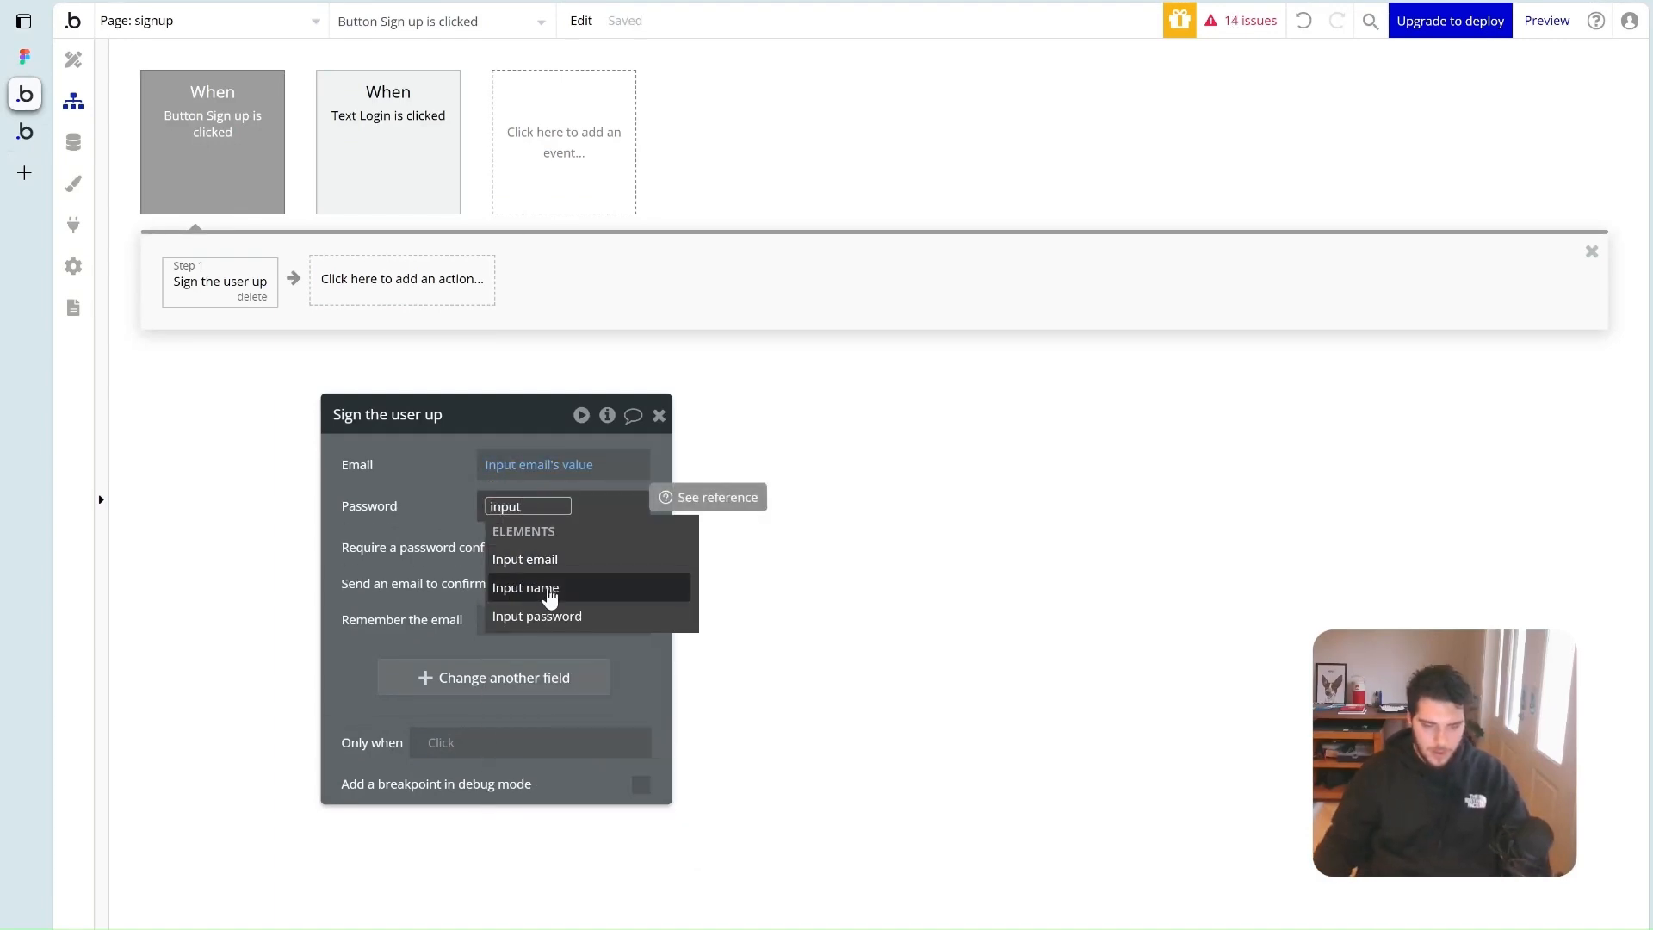
click(557, 615)
click(556, 574)
click(469, 580)
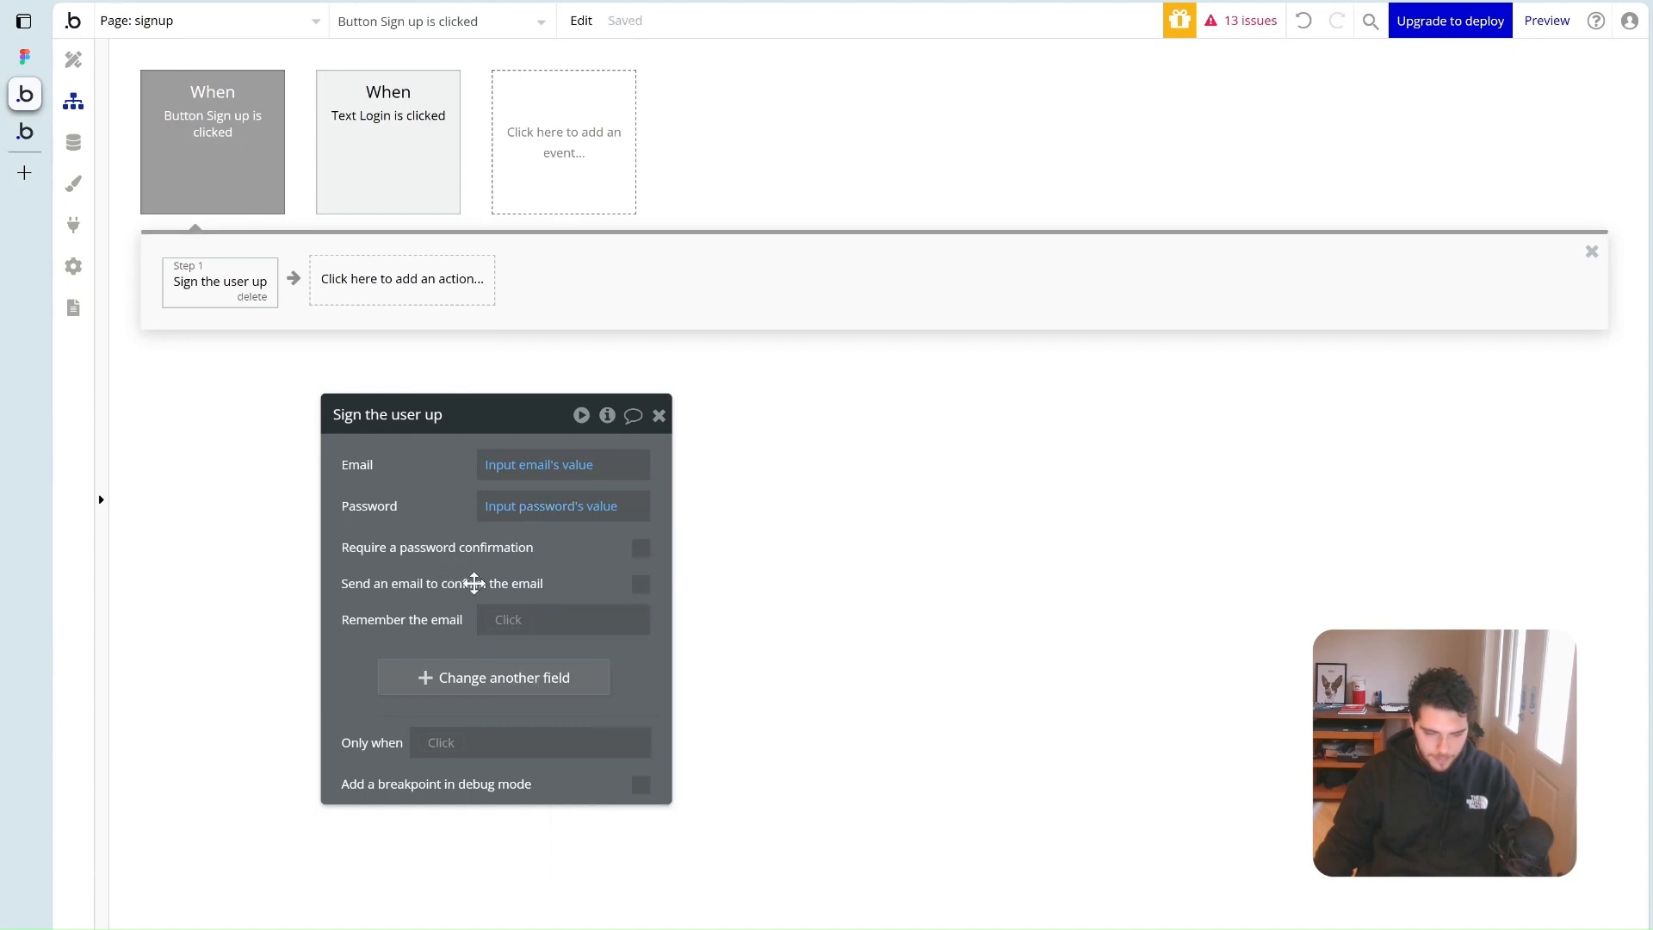
click(642, 551)
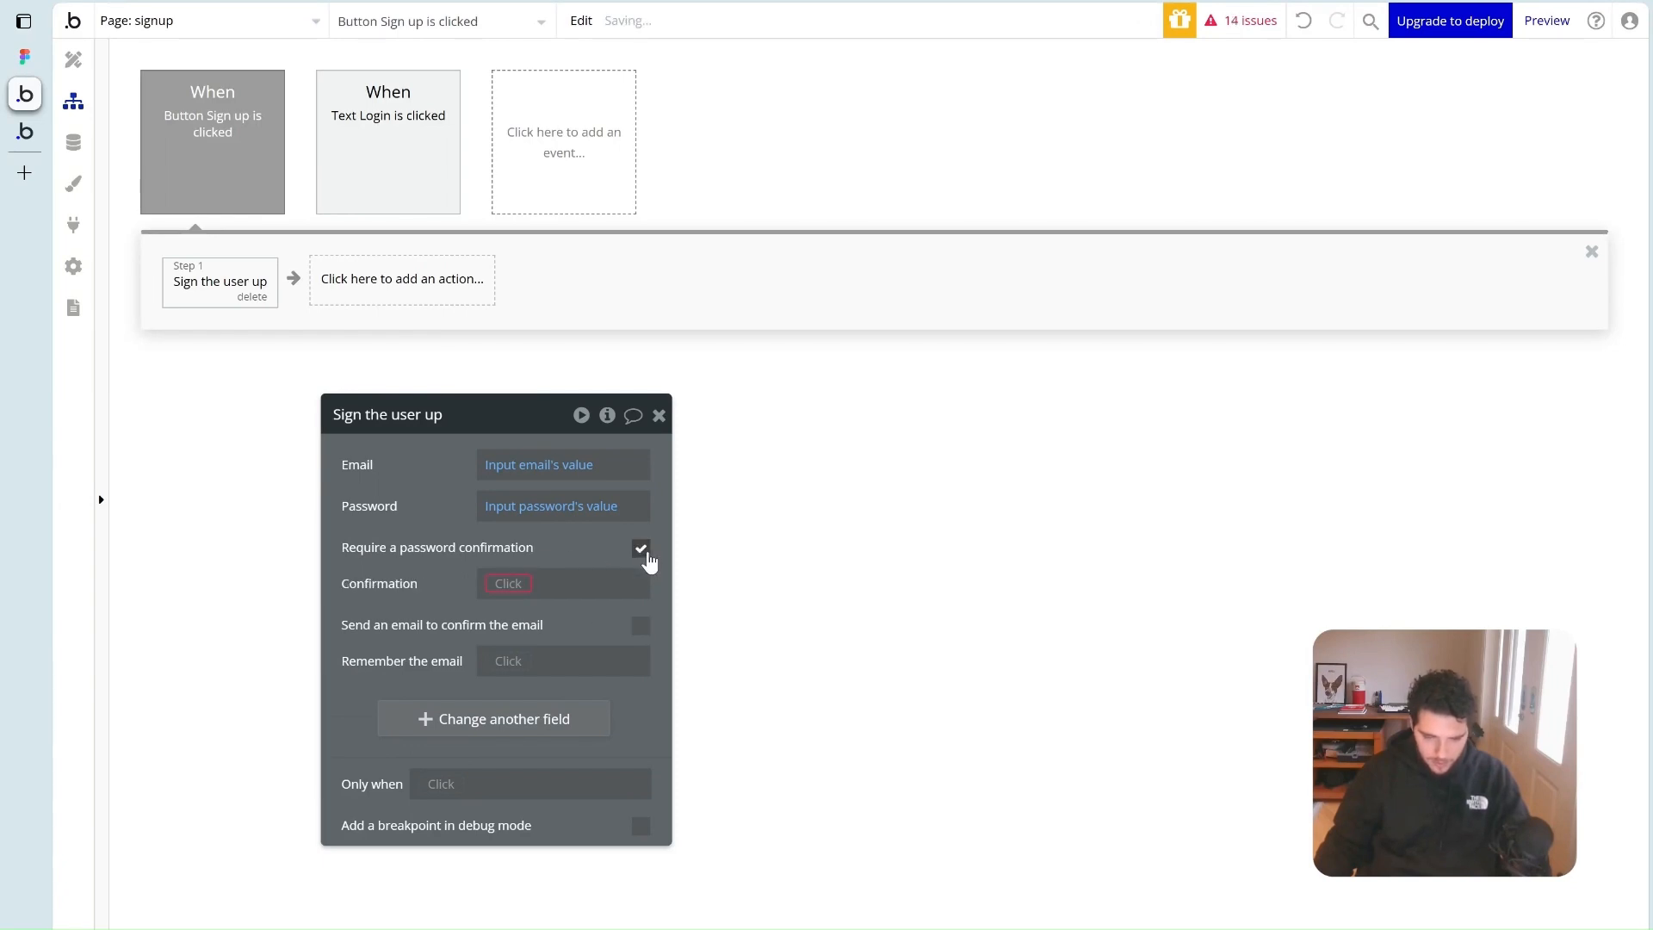
click(74, 59)
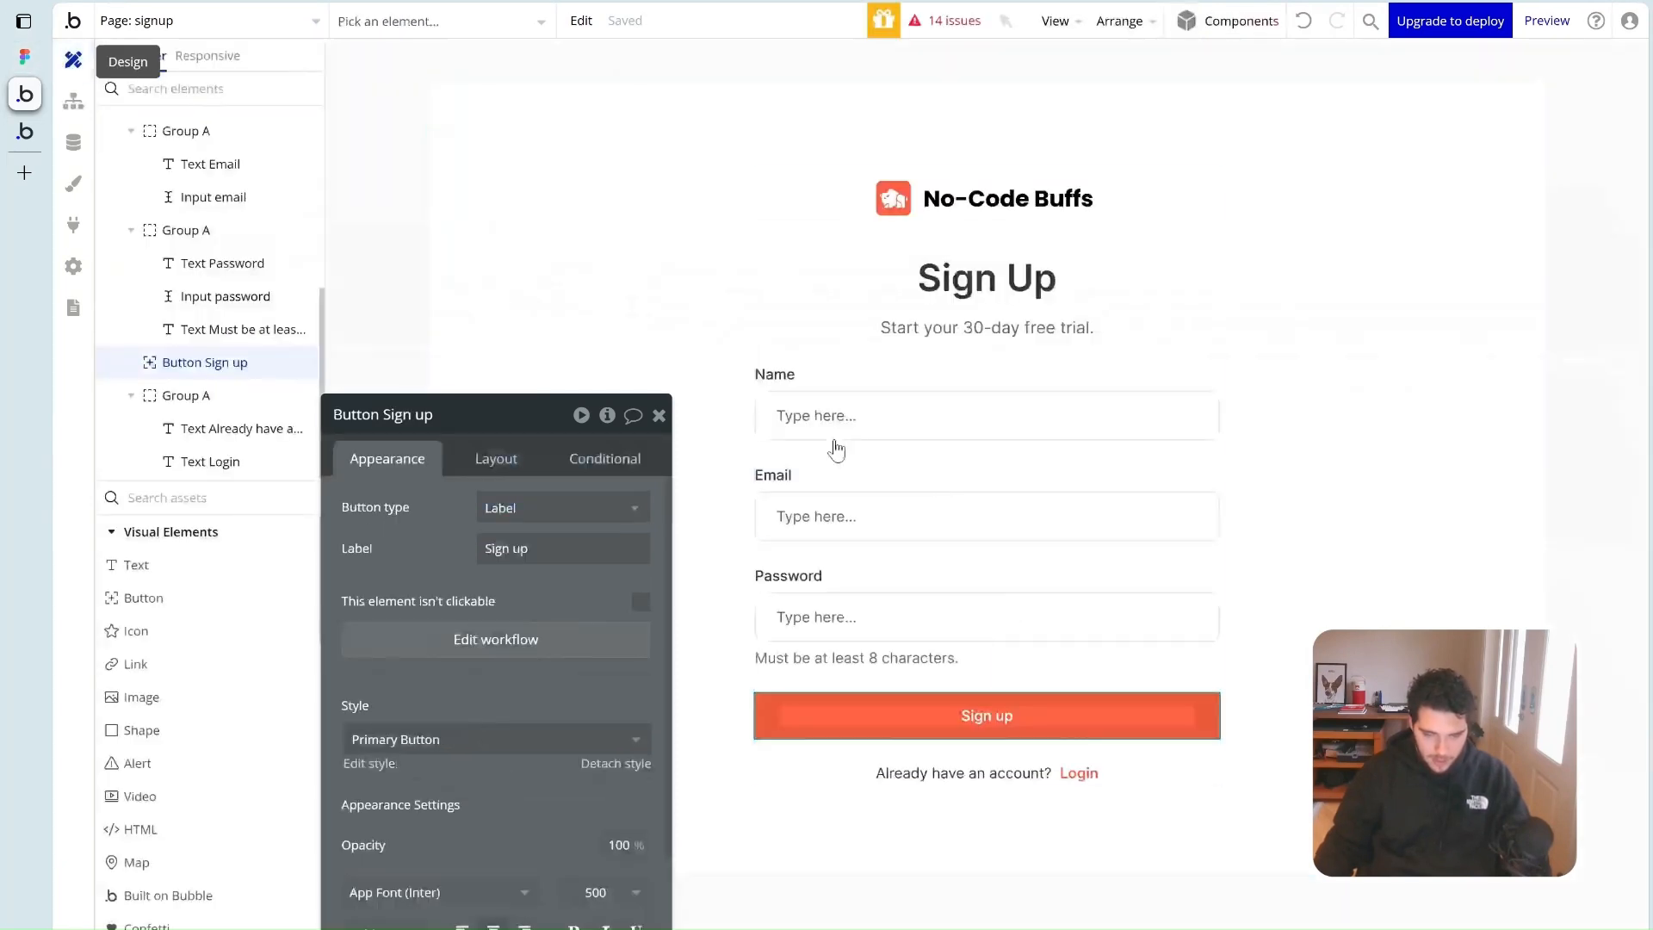
Duplicate the Password group and move the copy above the original Password block
click(889, 571)
key(ctrl+c)
click(892, 553)
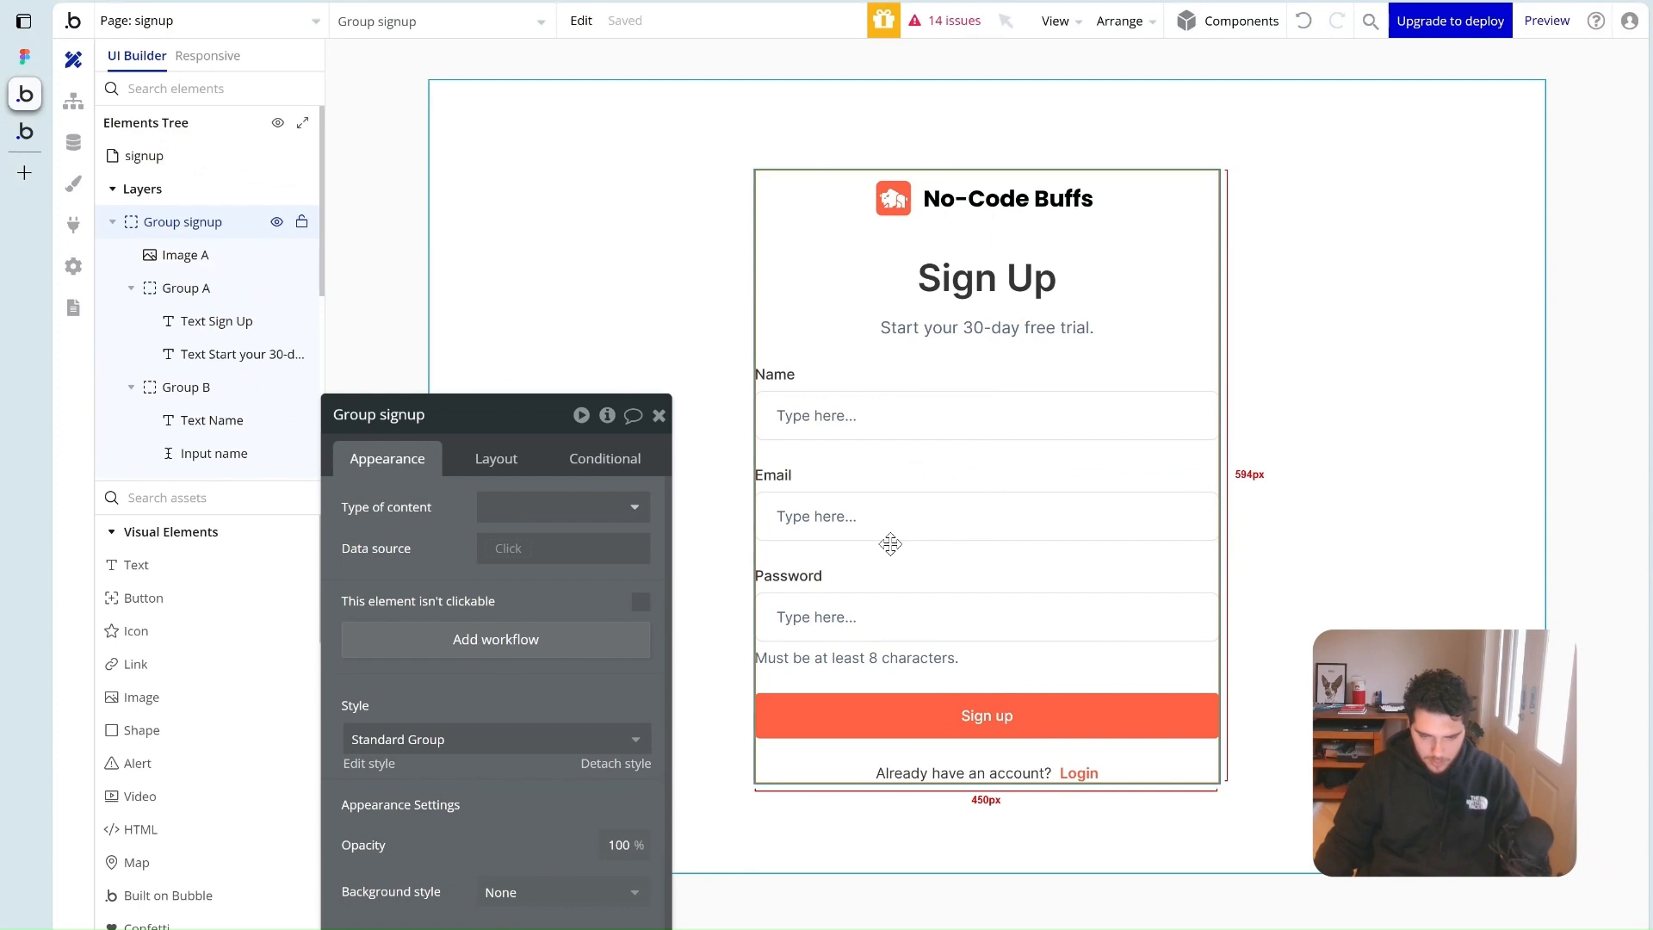
key(ctrl+v)
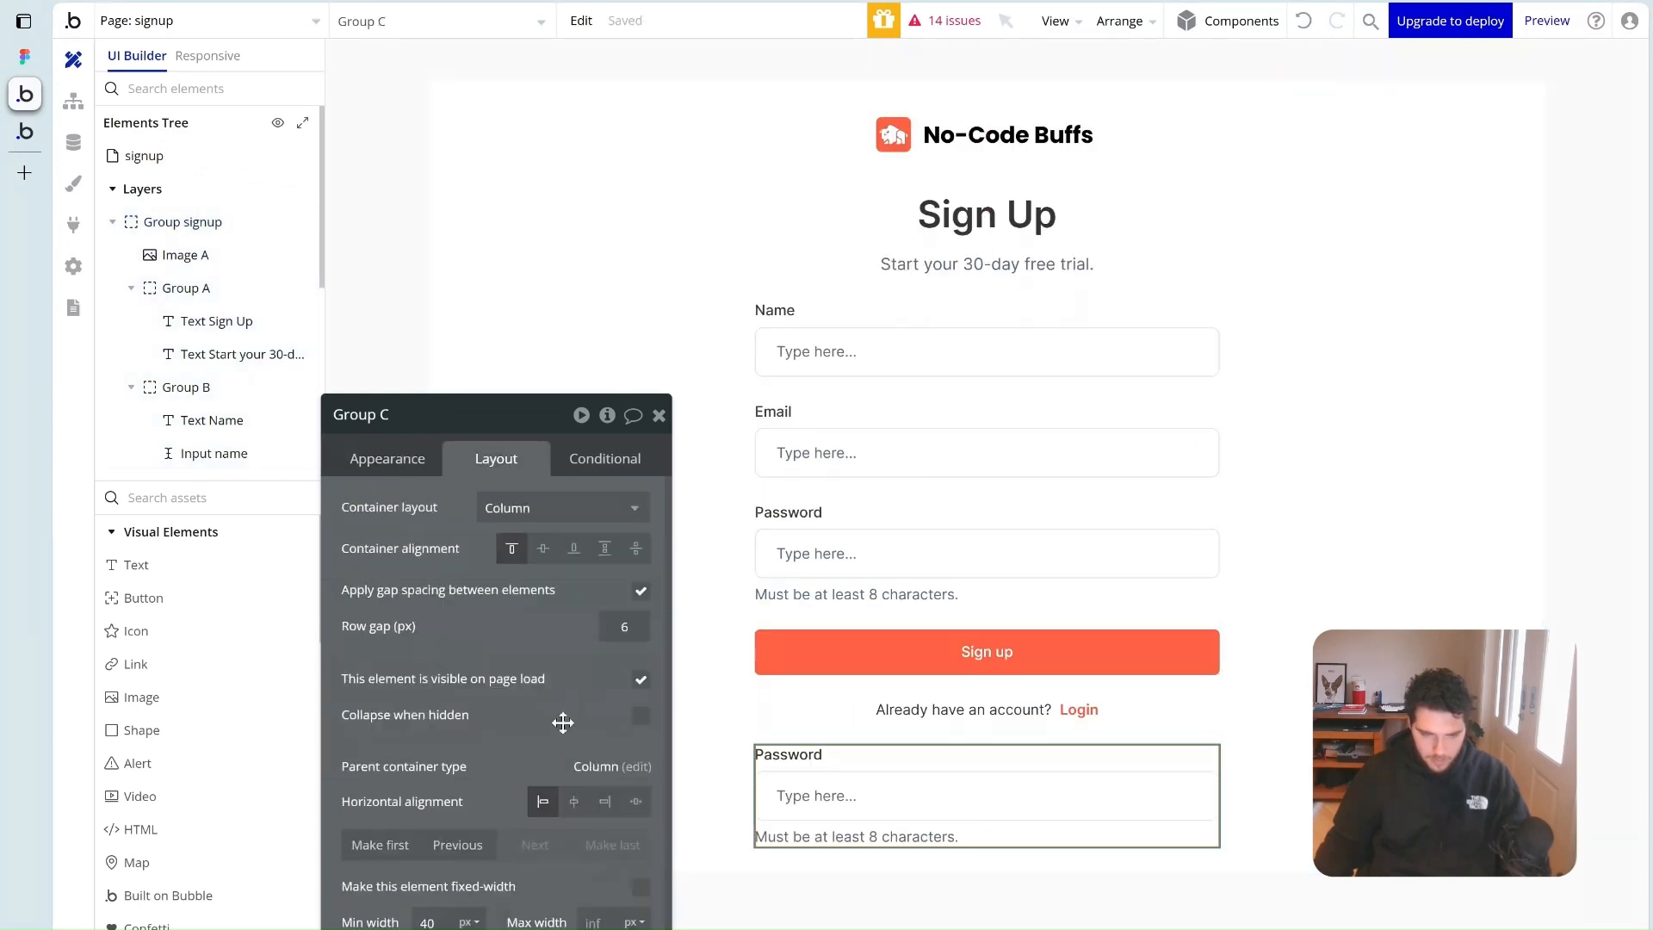
click(455, 846)
click(457, 848)
click(457, 846)
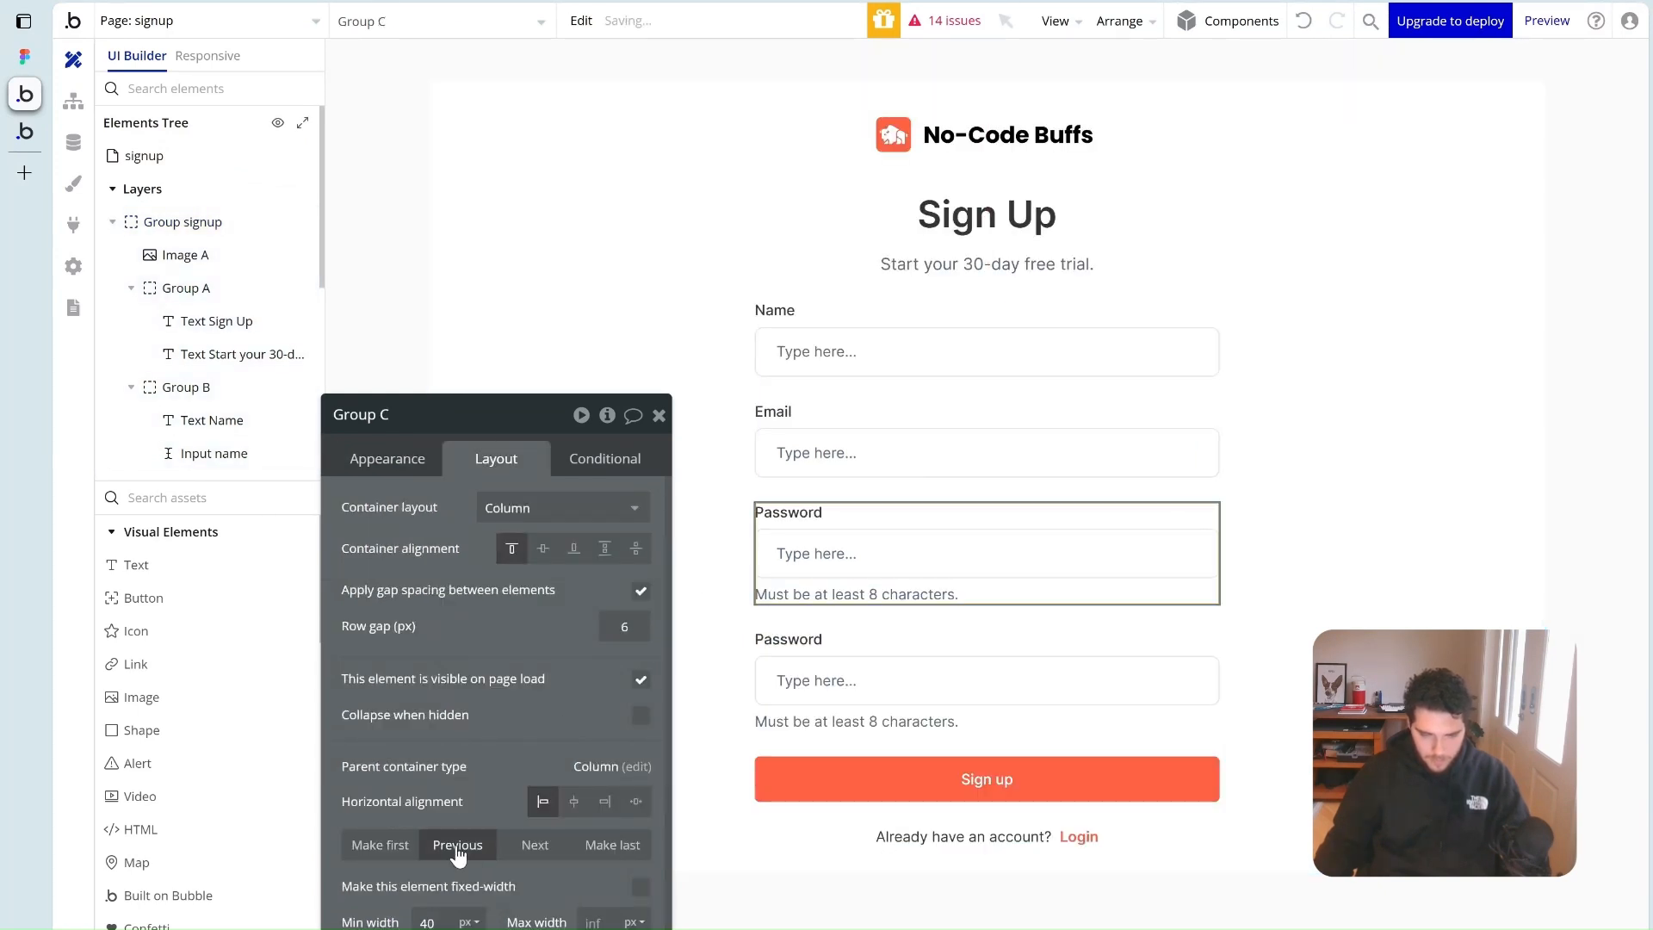
Delete the copy's 8-character hint, relabel it 'Password confirmation' and rename its input Input password confirmation
click(869, 594)
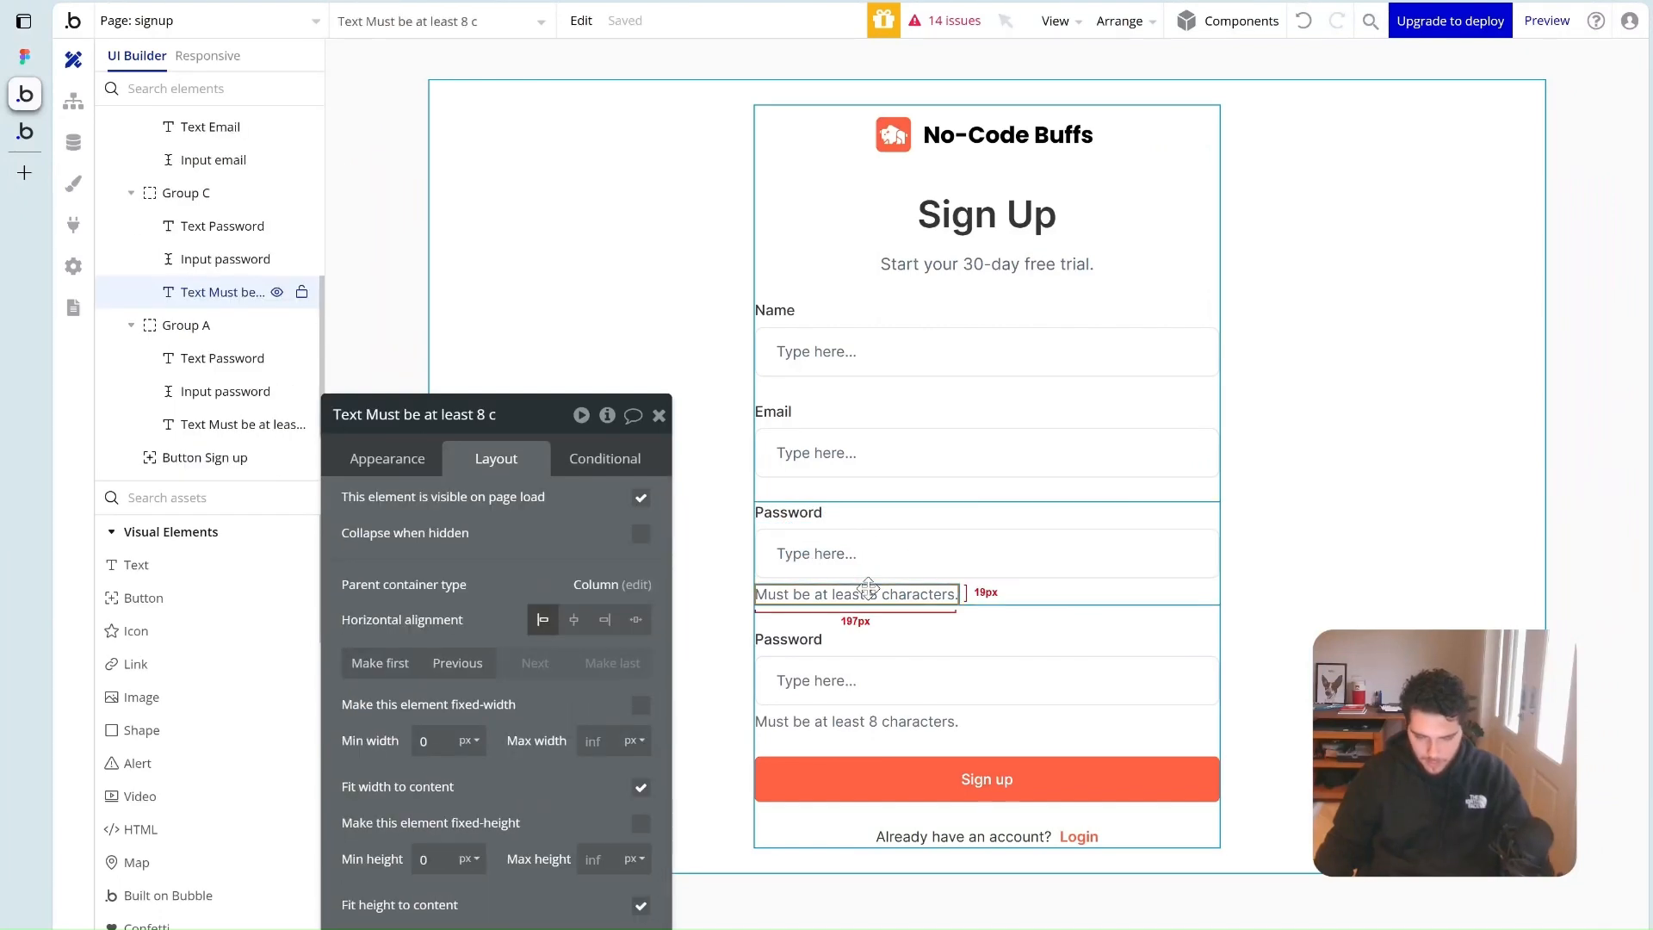
key(Delete)
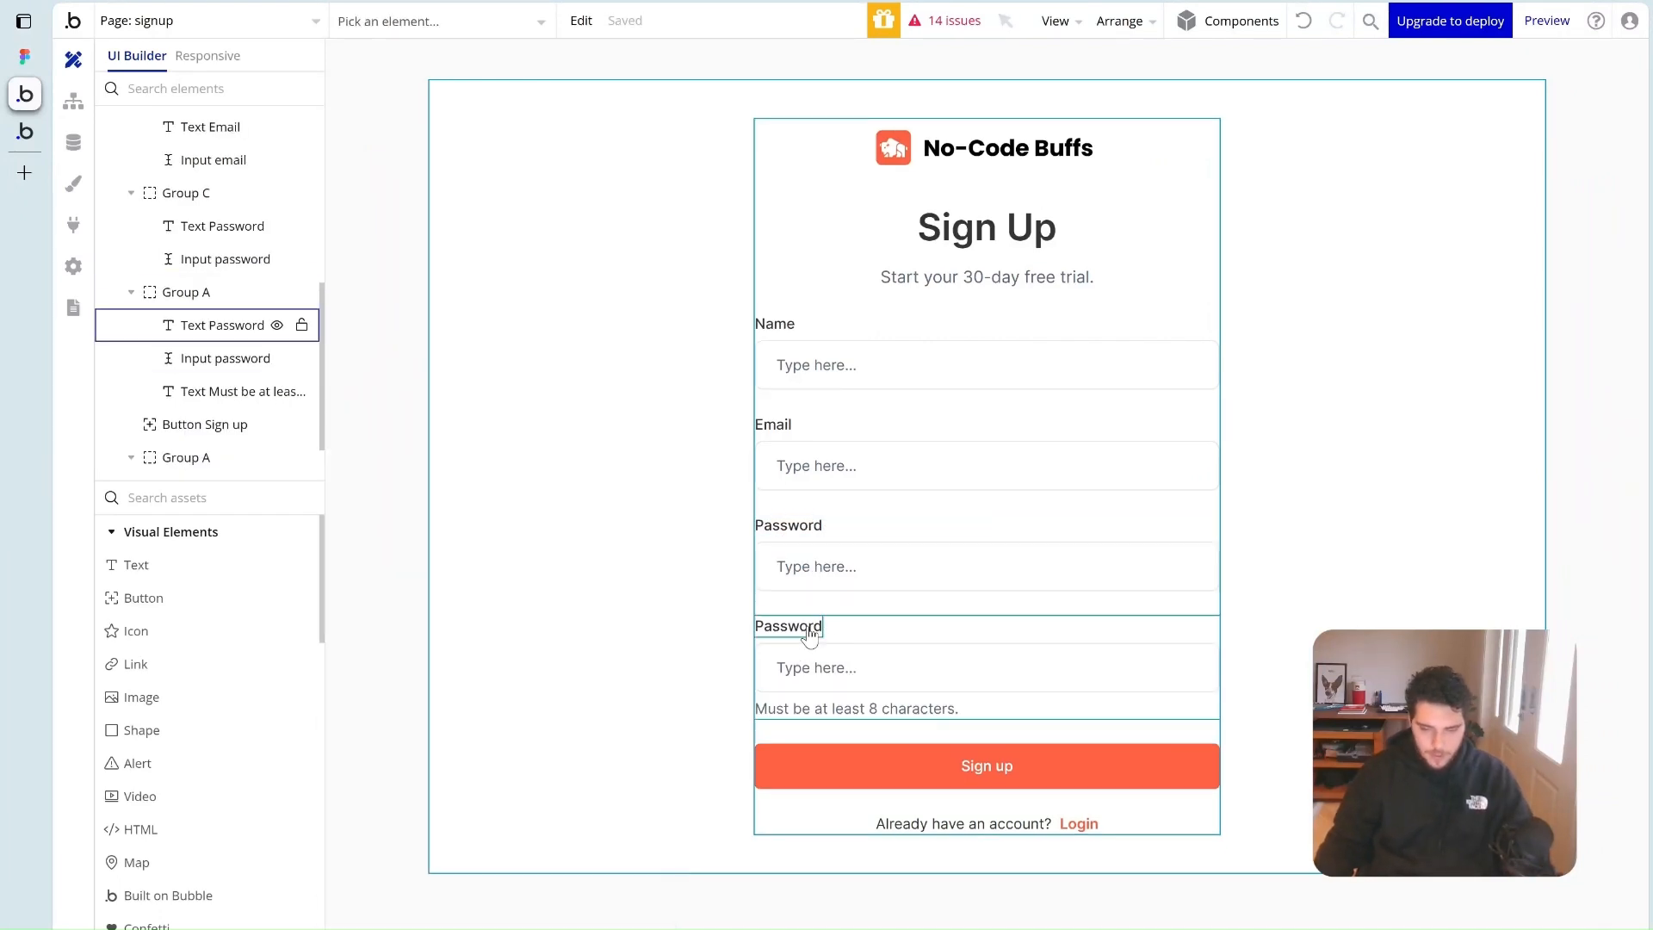
click(814, 627)
click(418, 460)
click(429, 507)
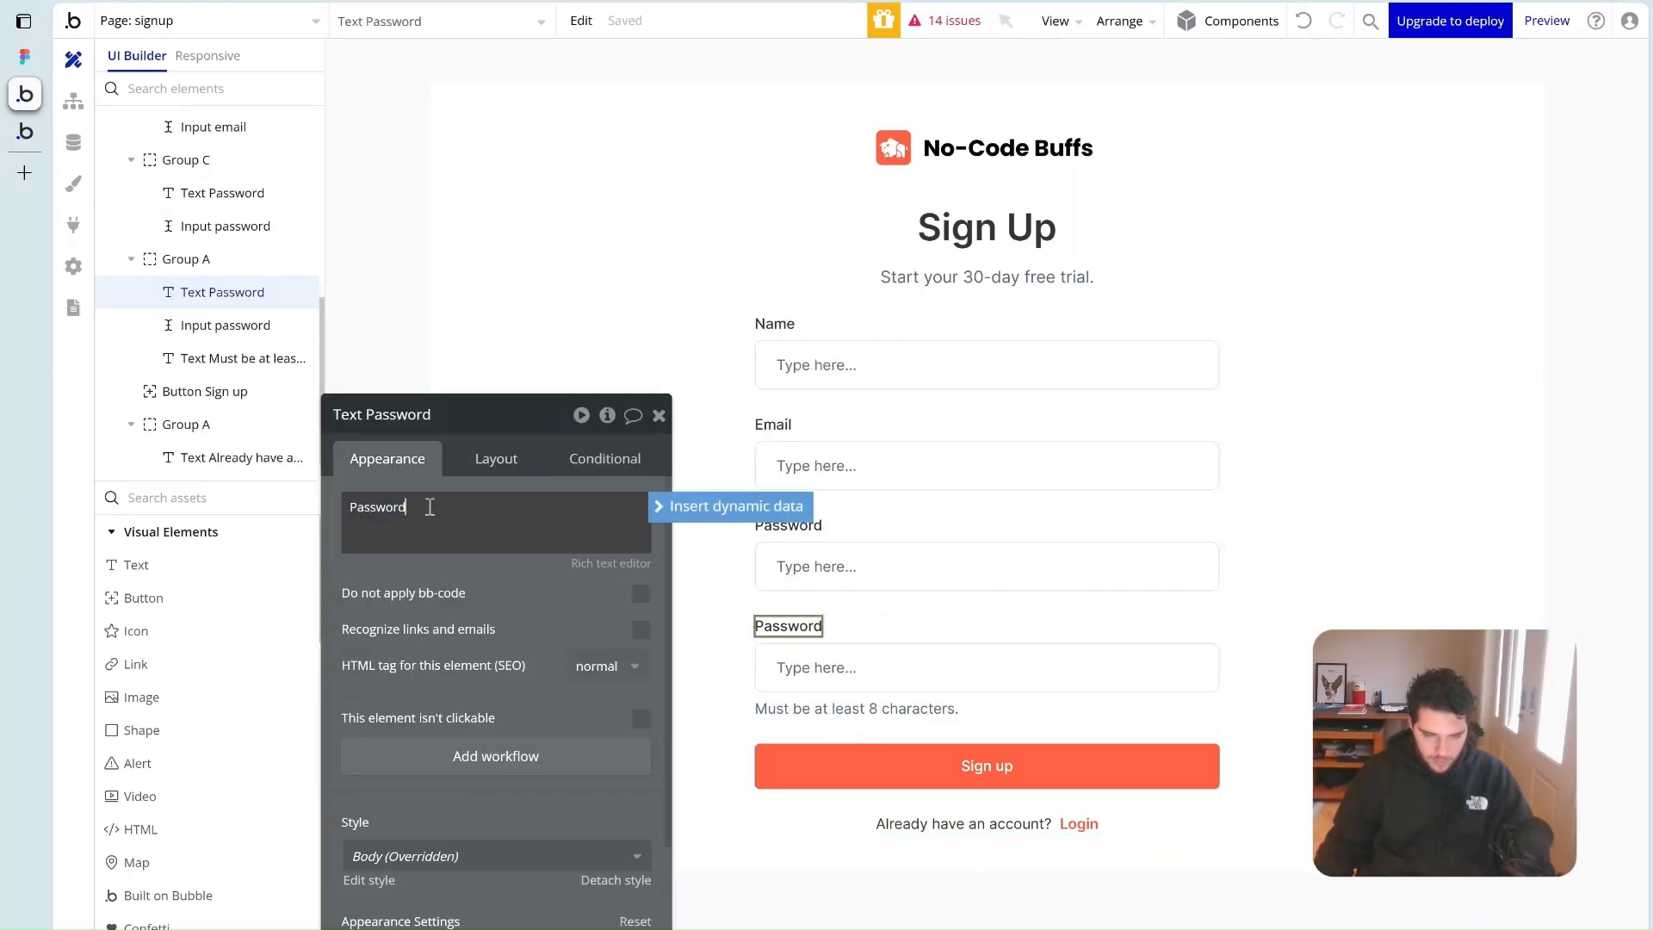
text(confirmation)
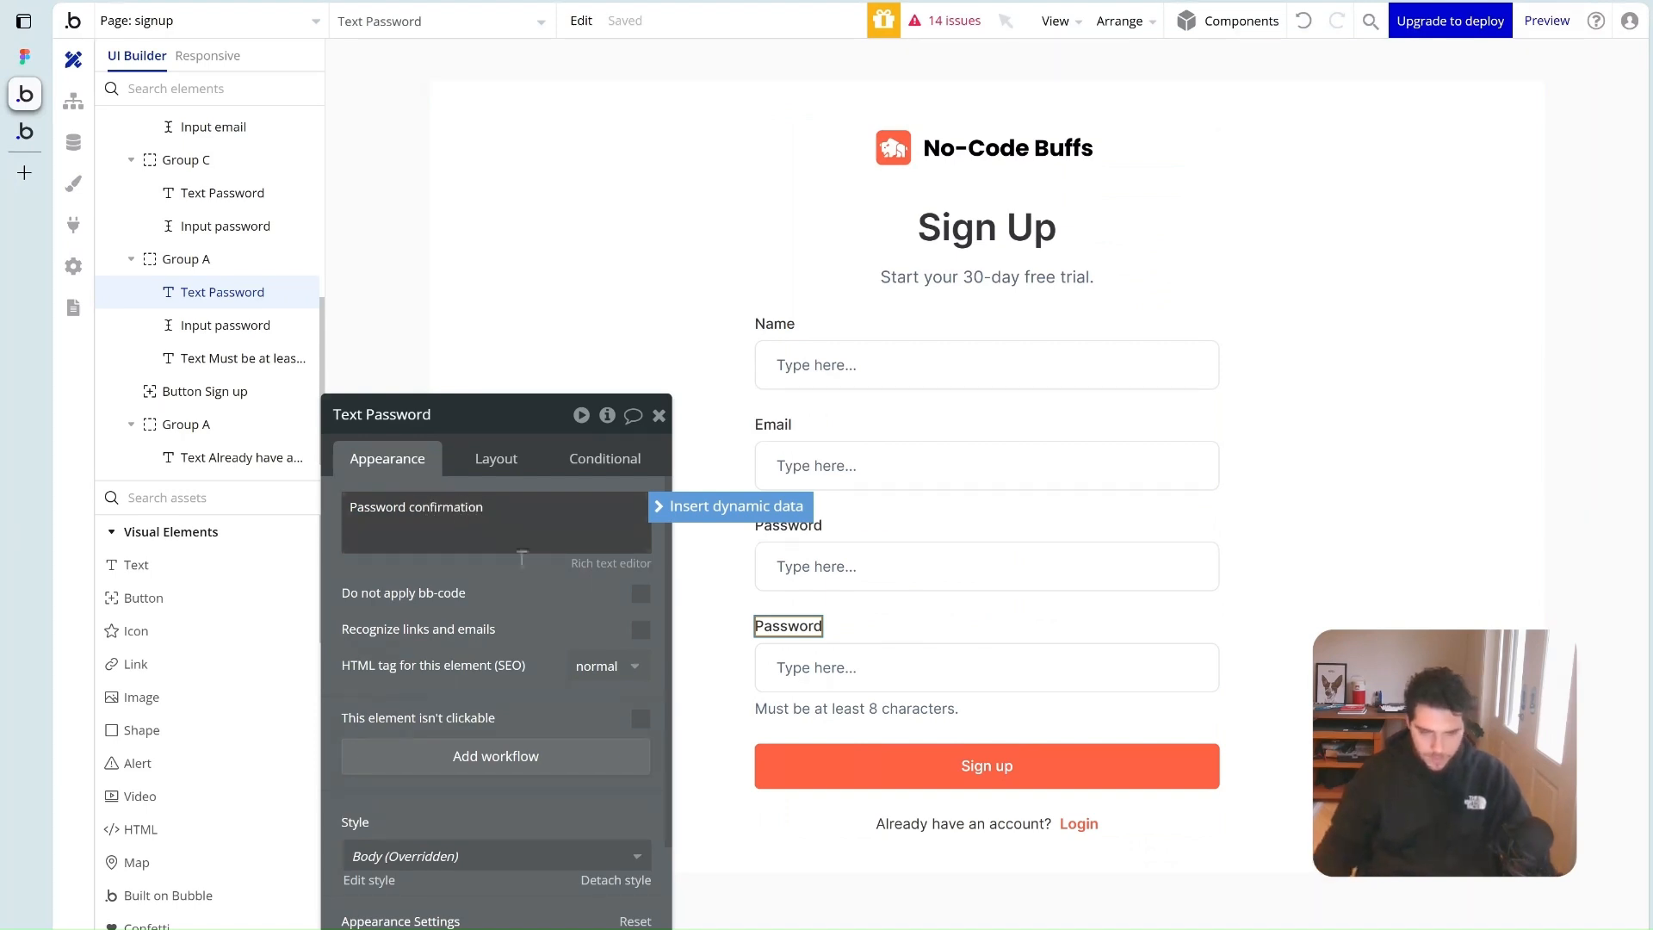
click(816, 668)
click(419, 422)
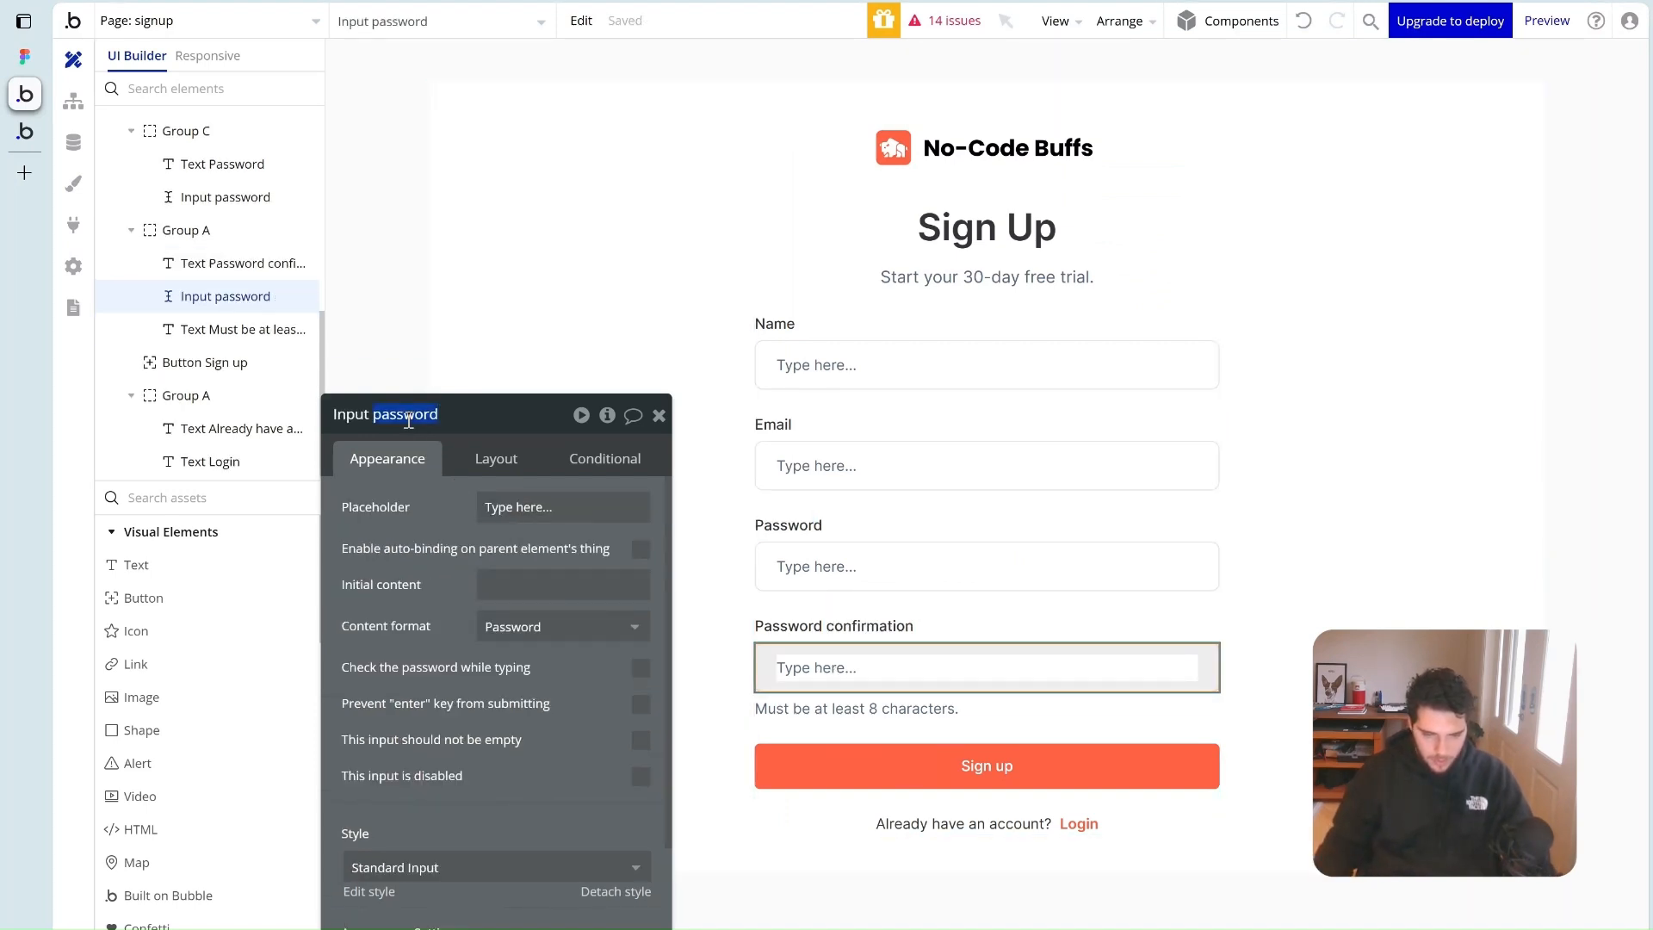
text(confirmation)
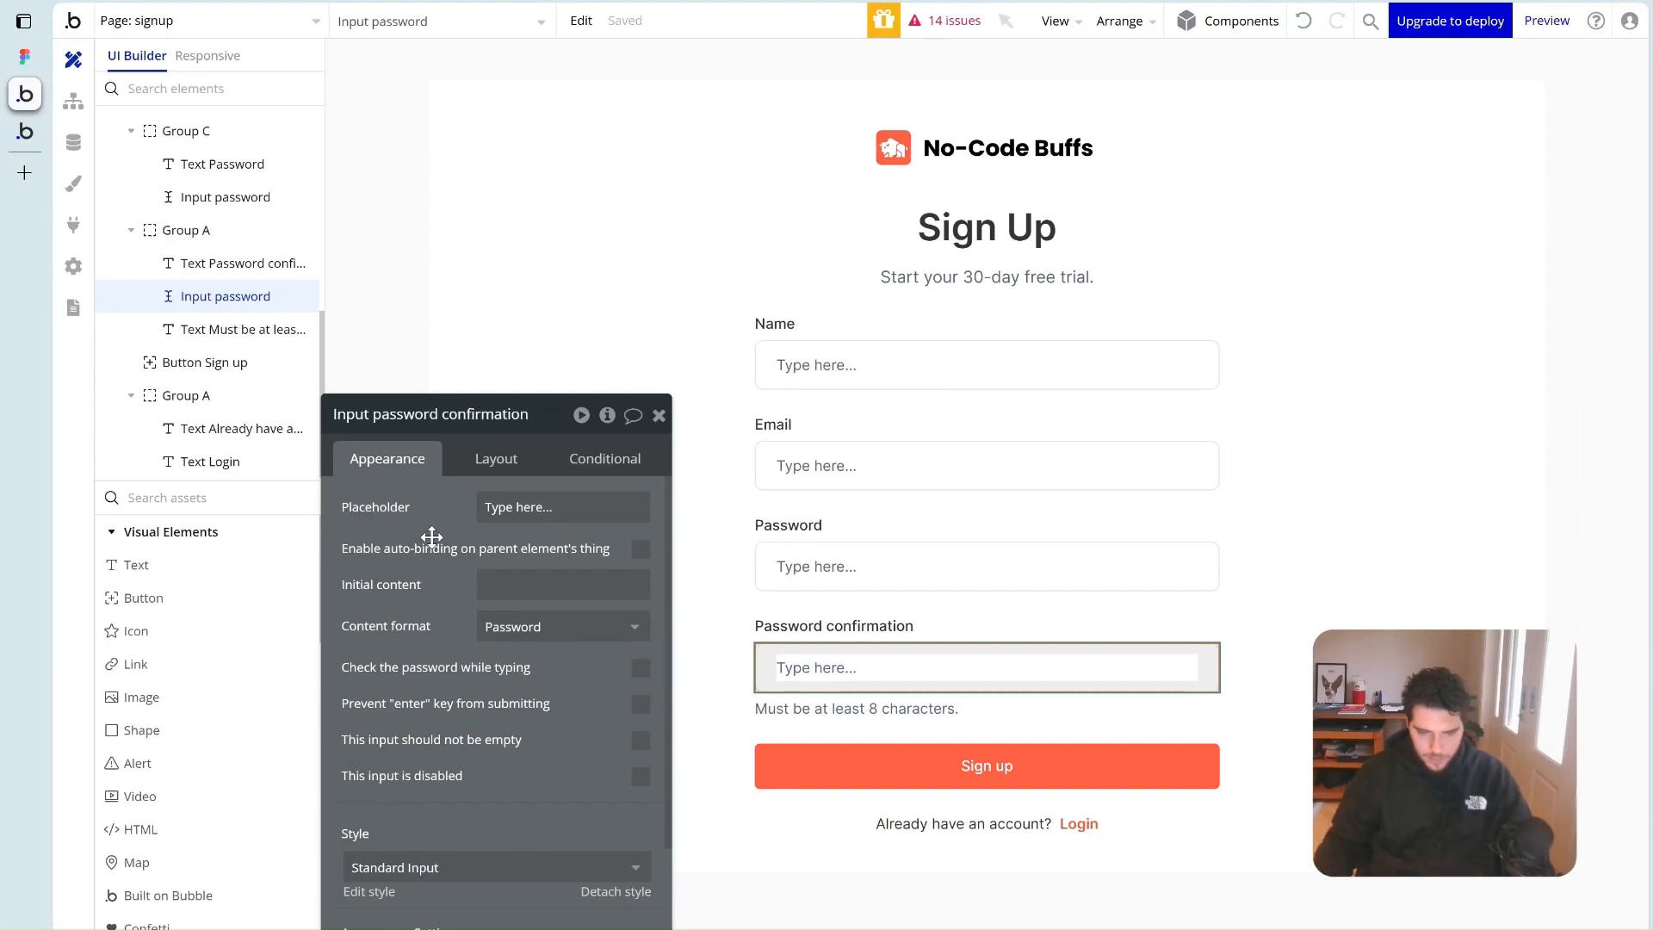
Check the Password and Password confirmation labels and inputs and the Sign up button
drag(403, 609, 436, 431)
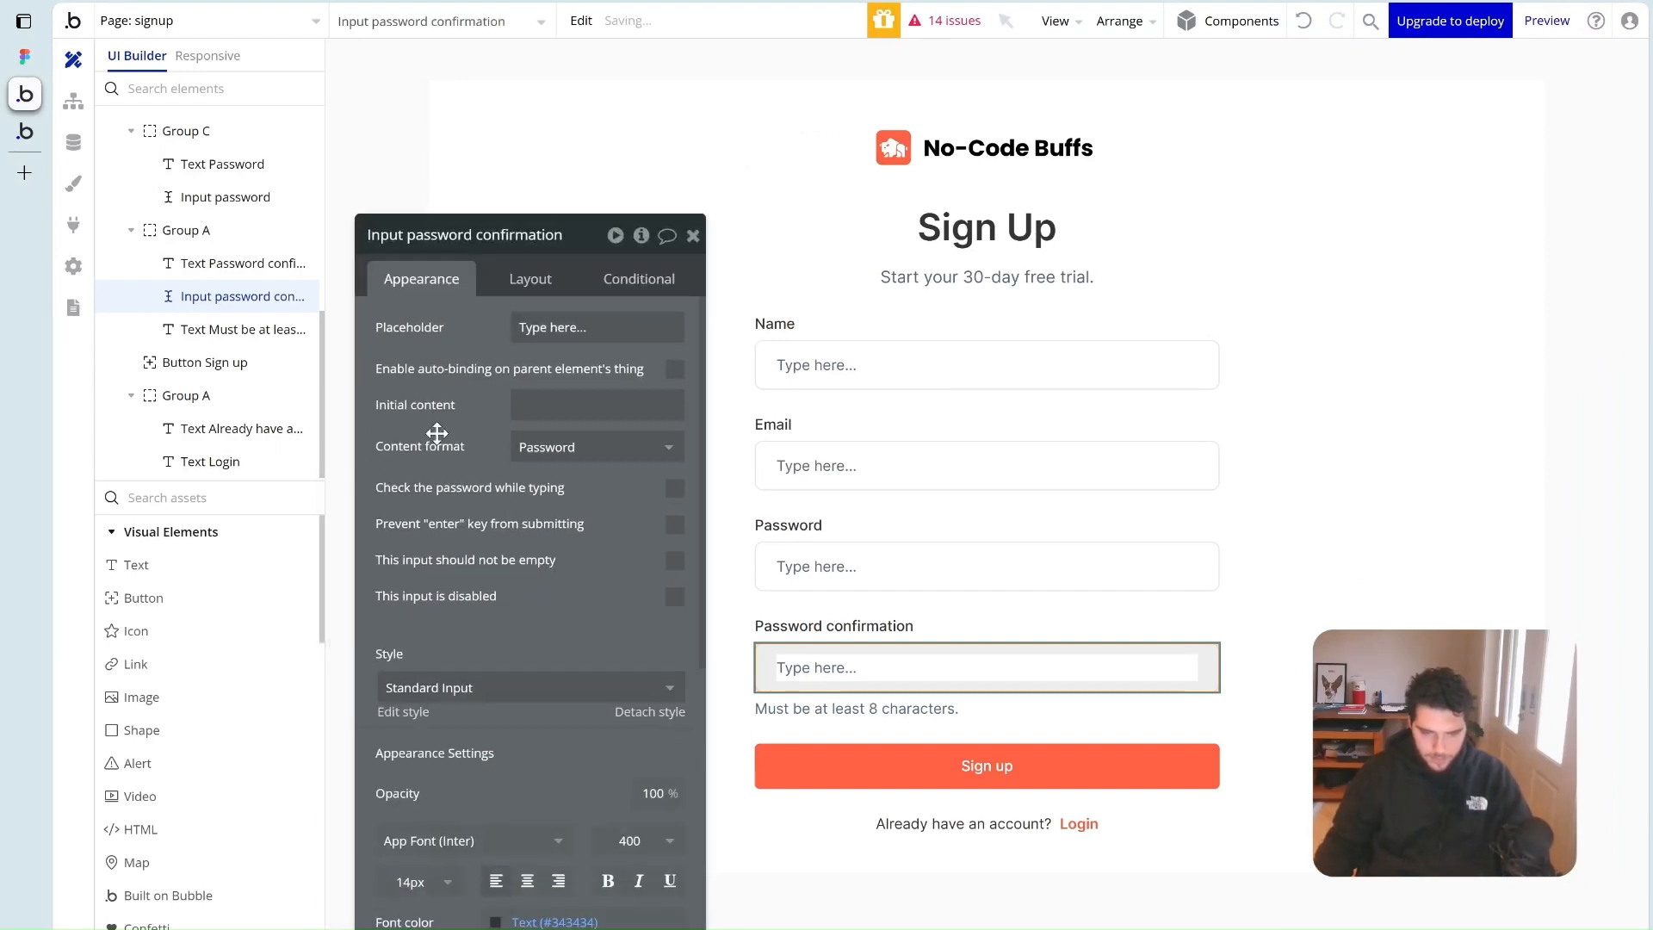
click(838, 551)
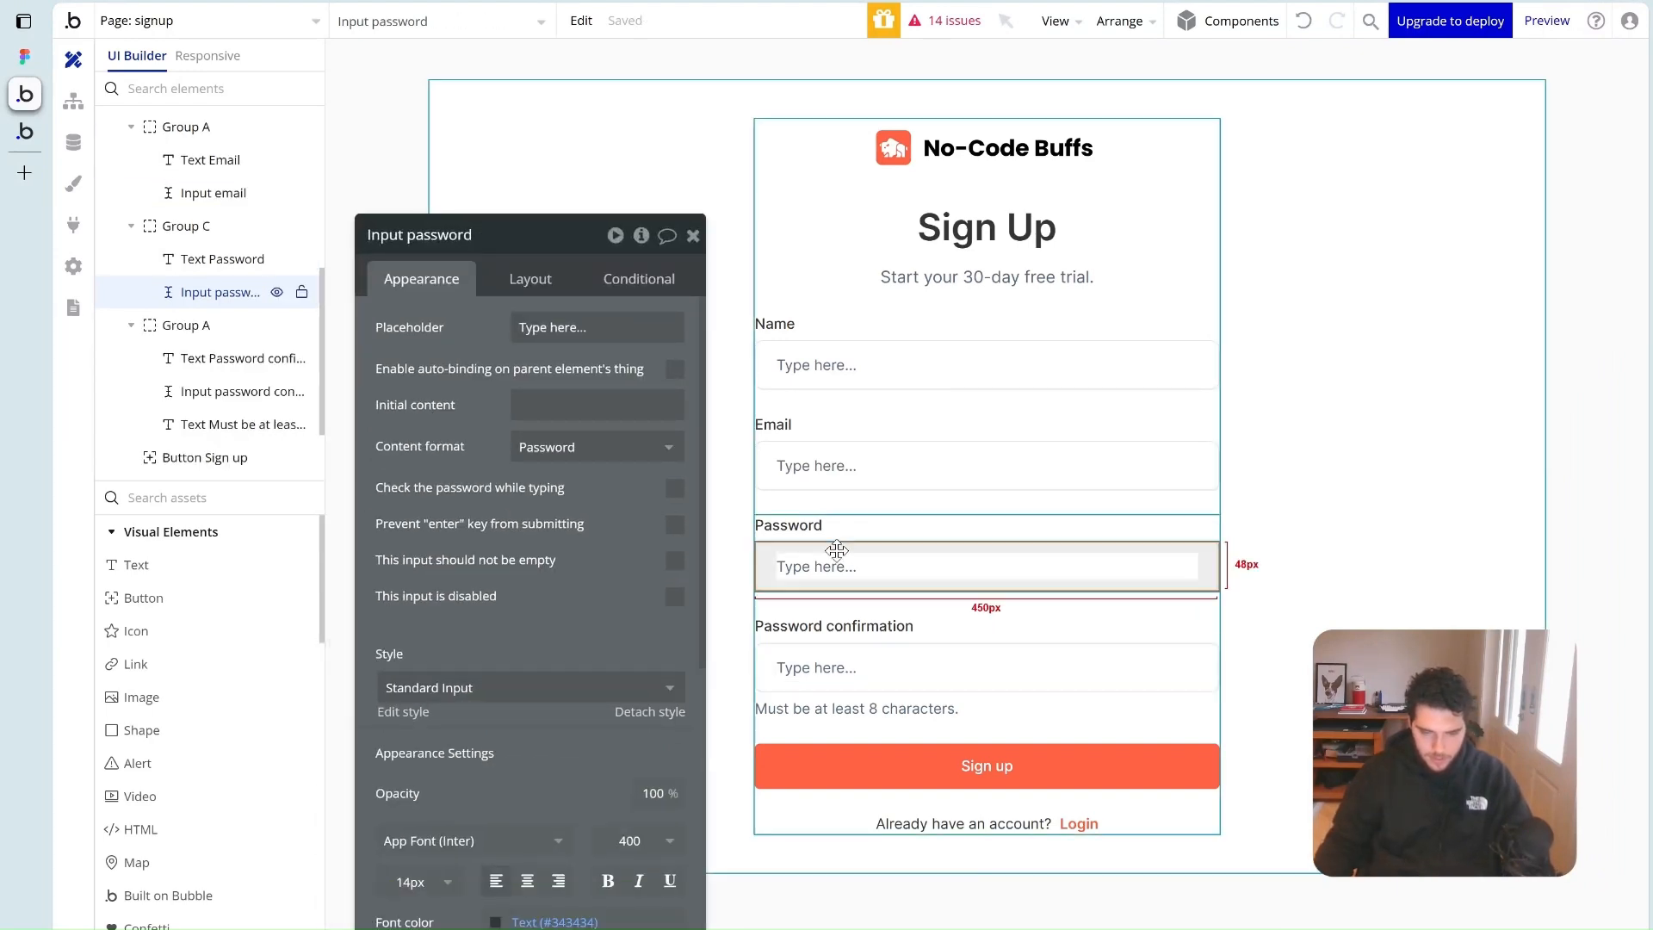
click(785, 527)
click(856, 636)
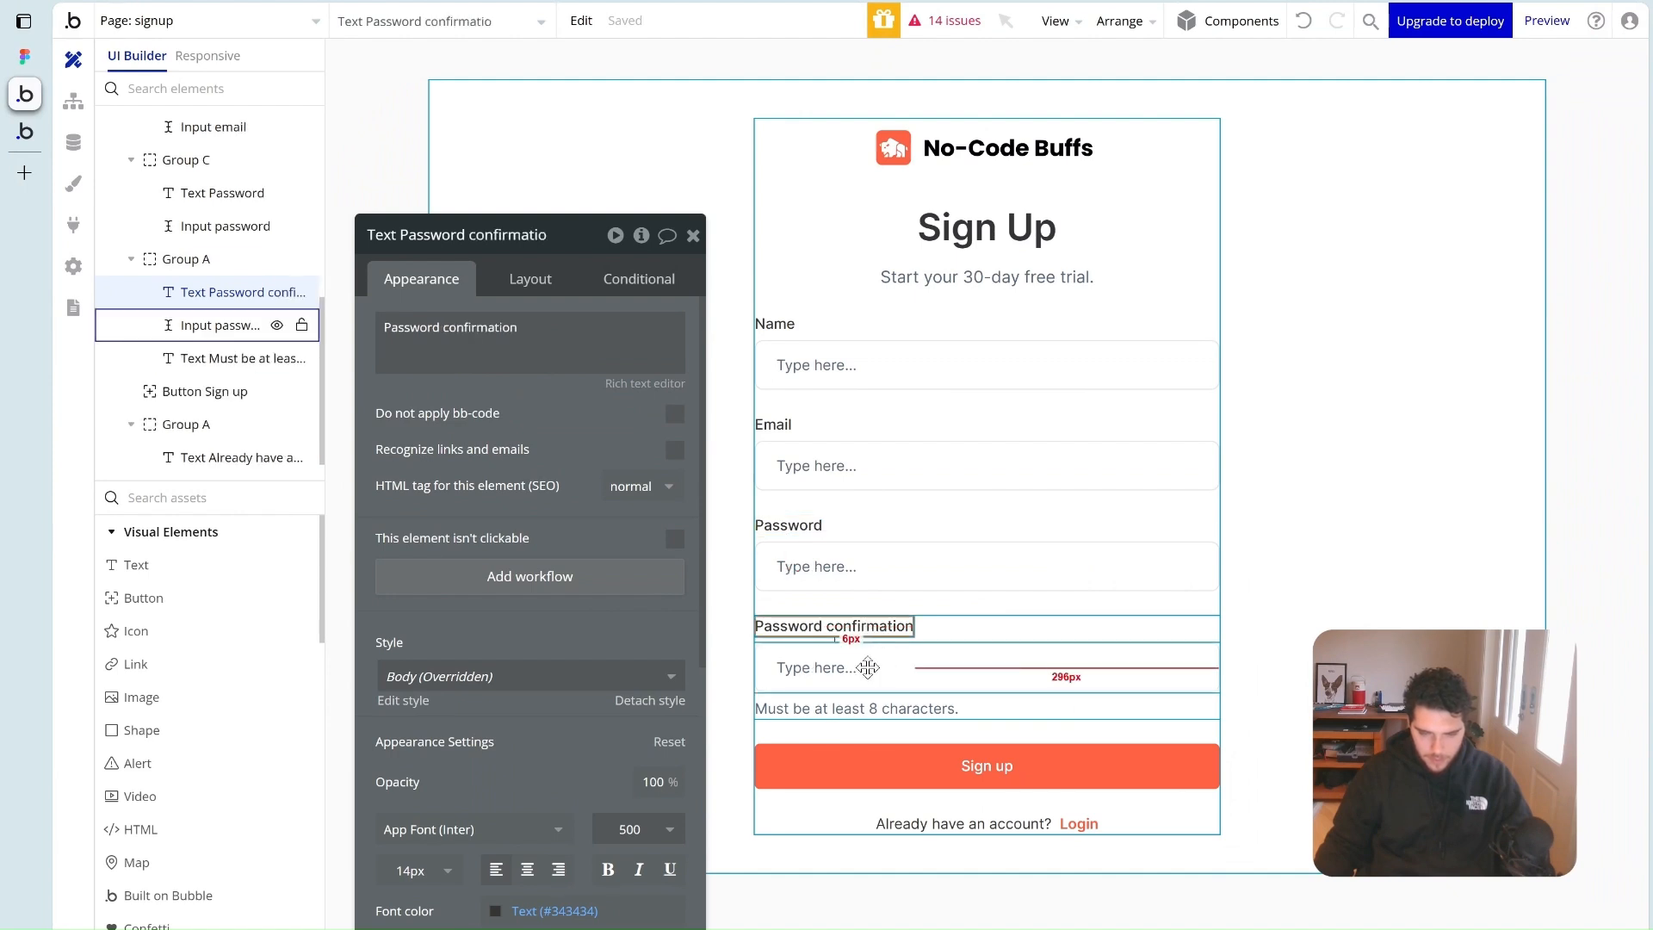
click(805, 672)
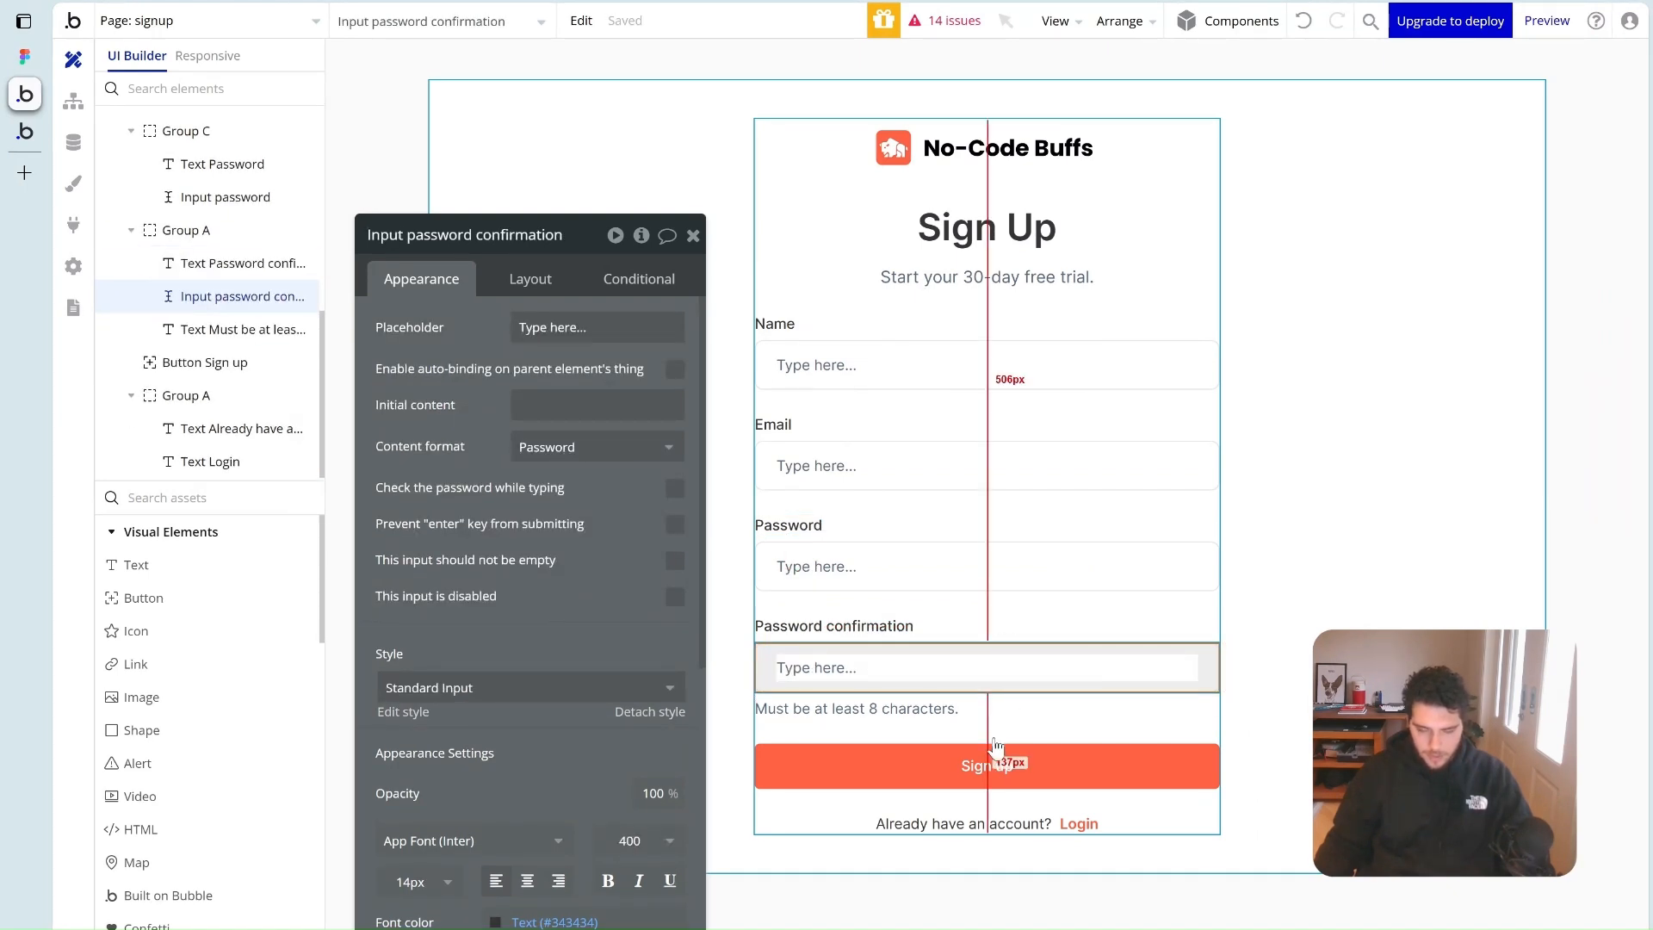
click(1004, 763)
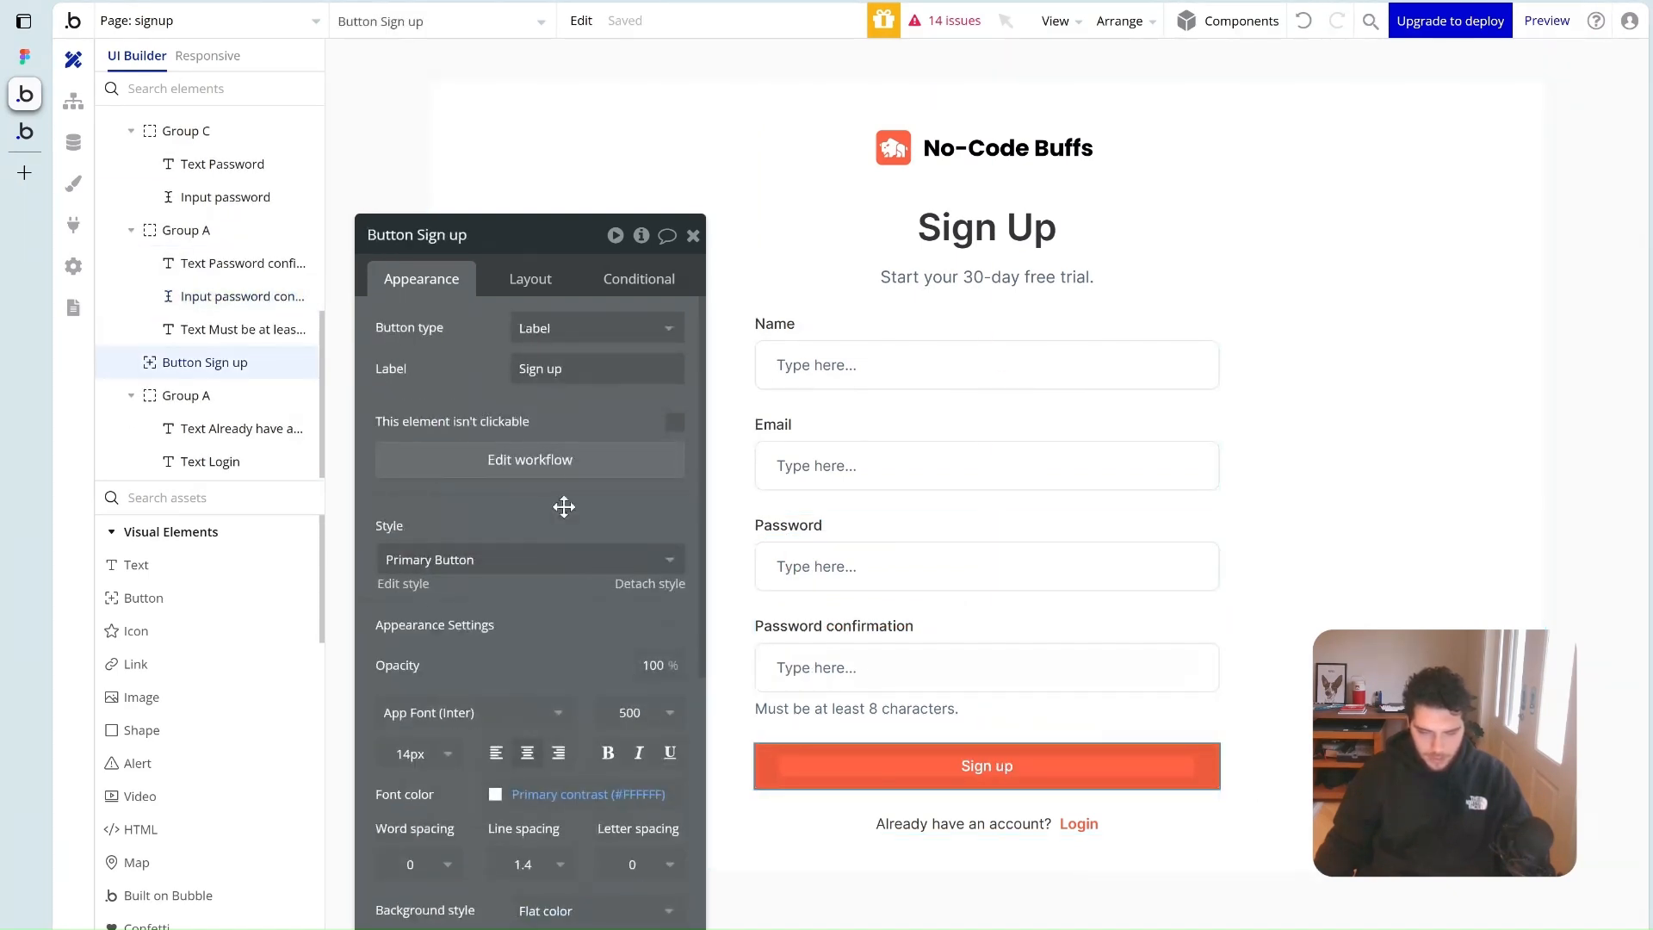
Set the Sign up action's Confirmation to Input password confirmation's value
click(544, 460)
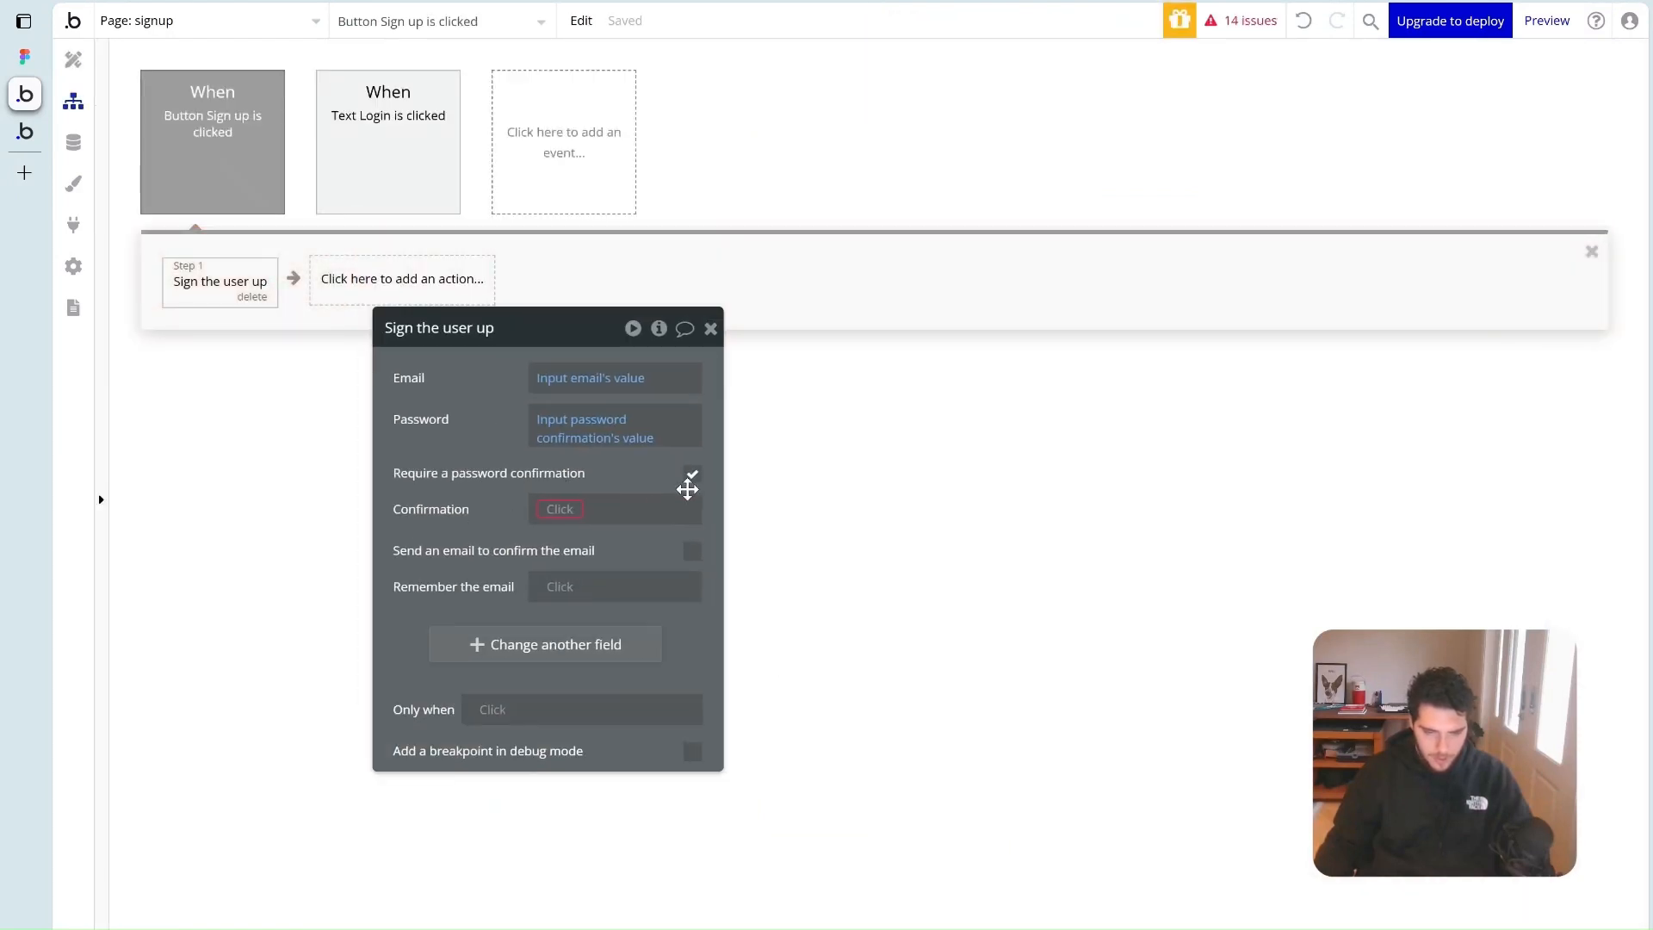
click(572, 511)
text(inpu)
key(BackSpace)
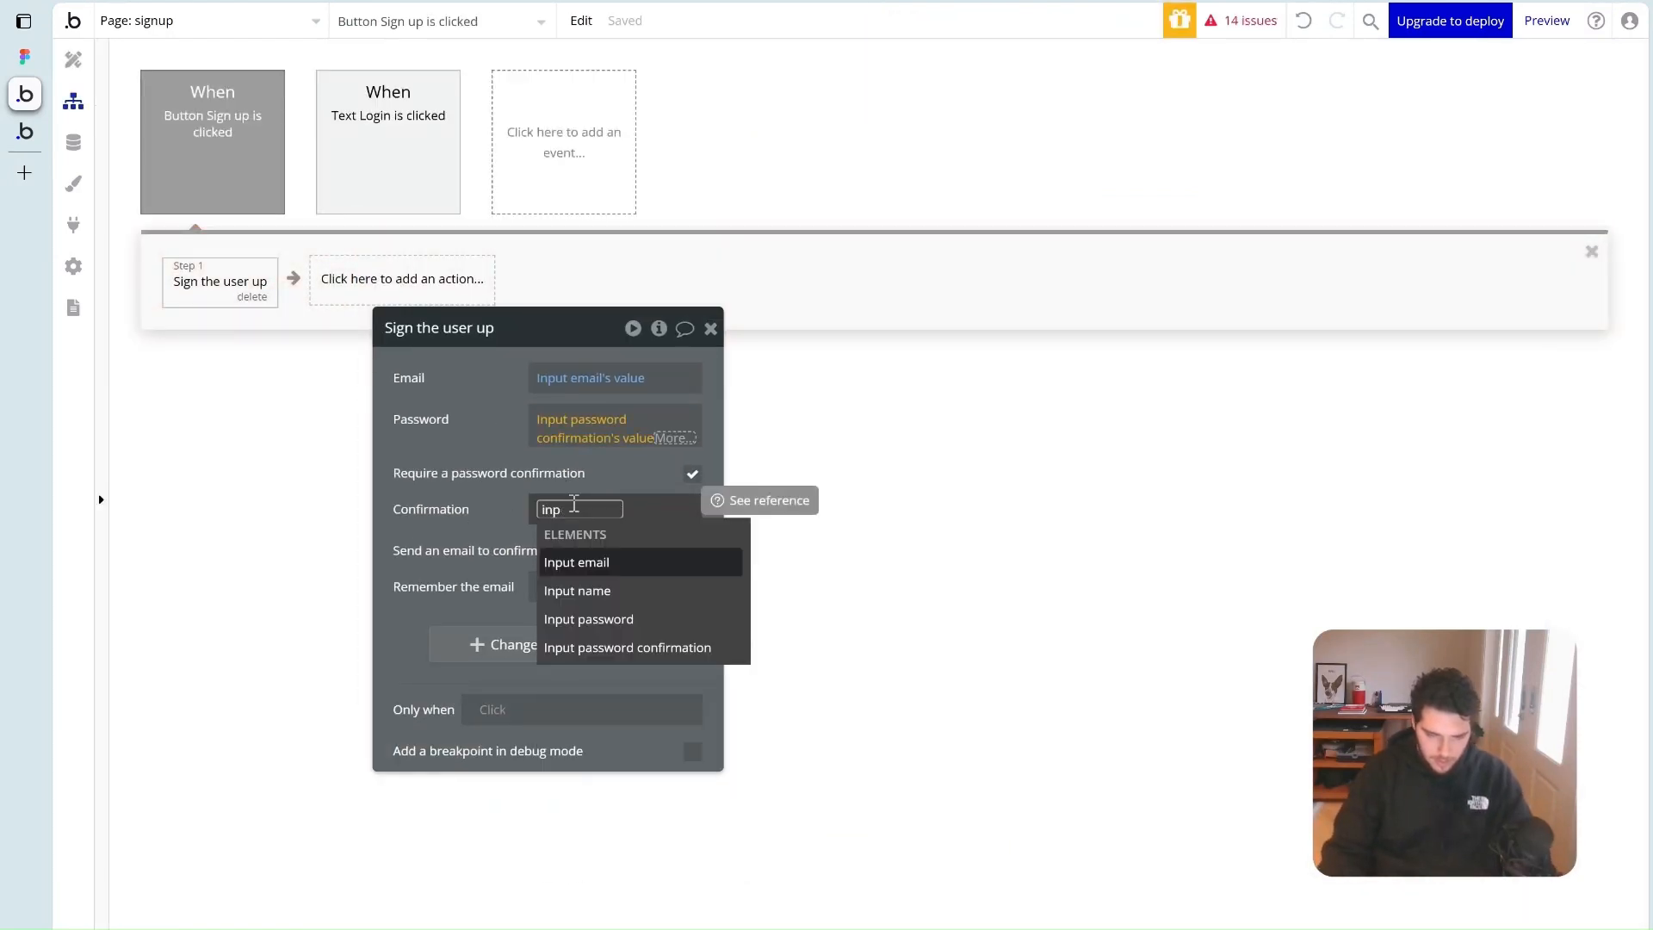
click(634, 647)
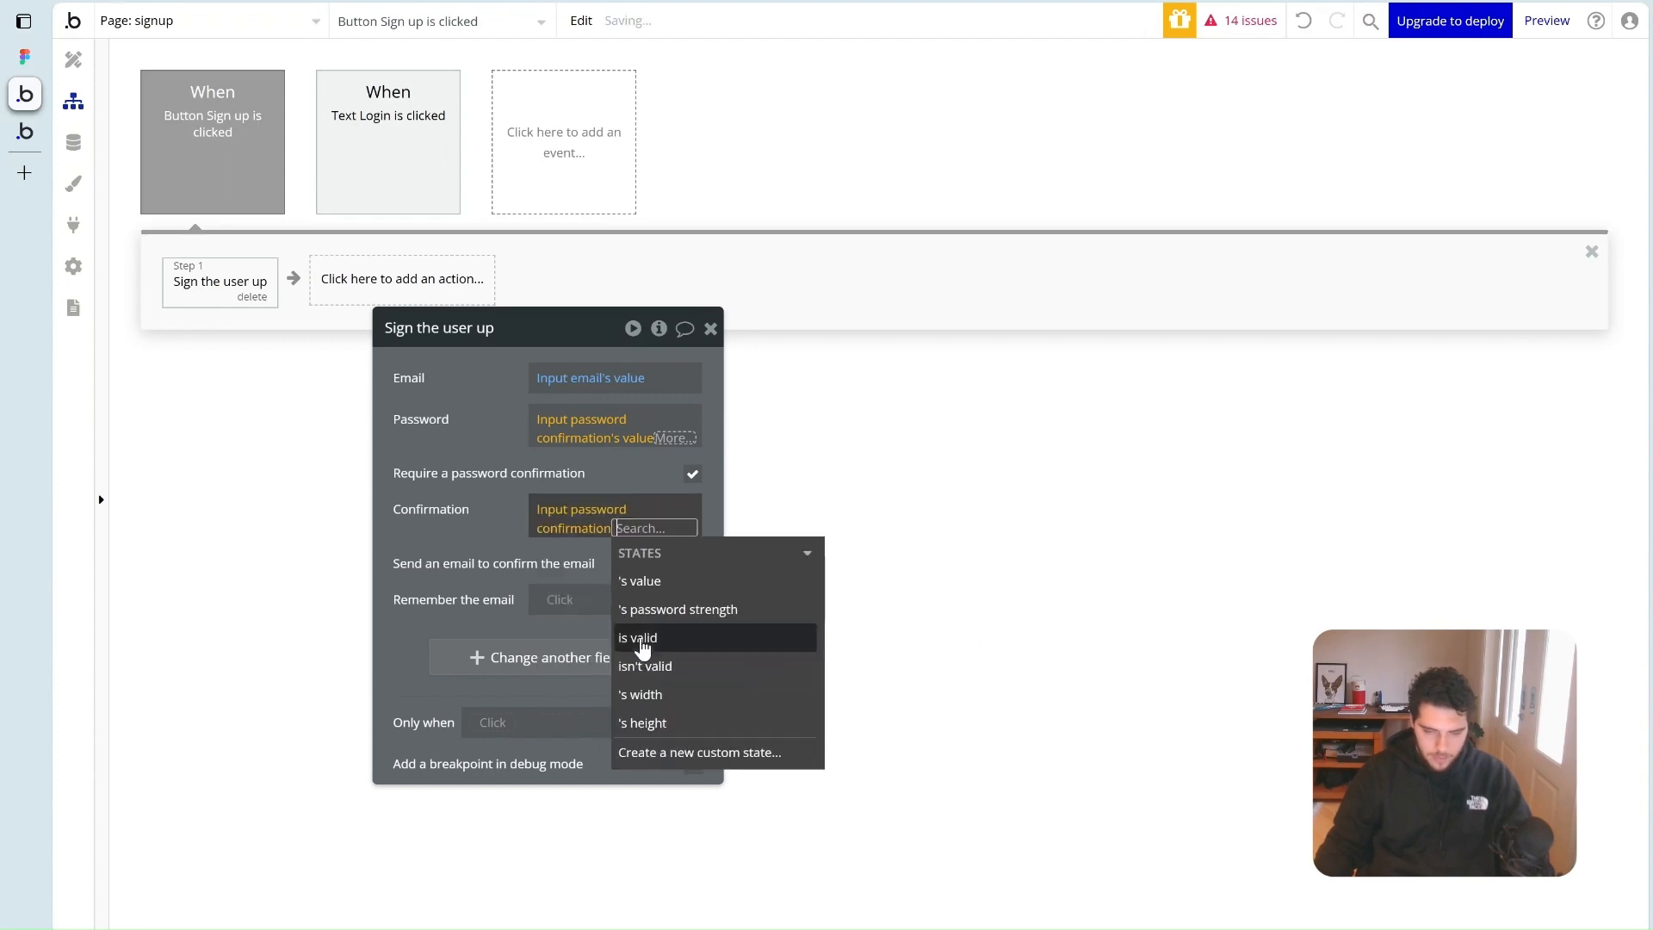
click(660, 590)
click(476, 551)
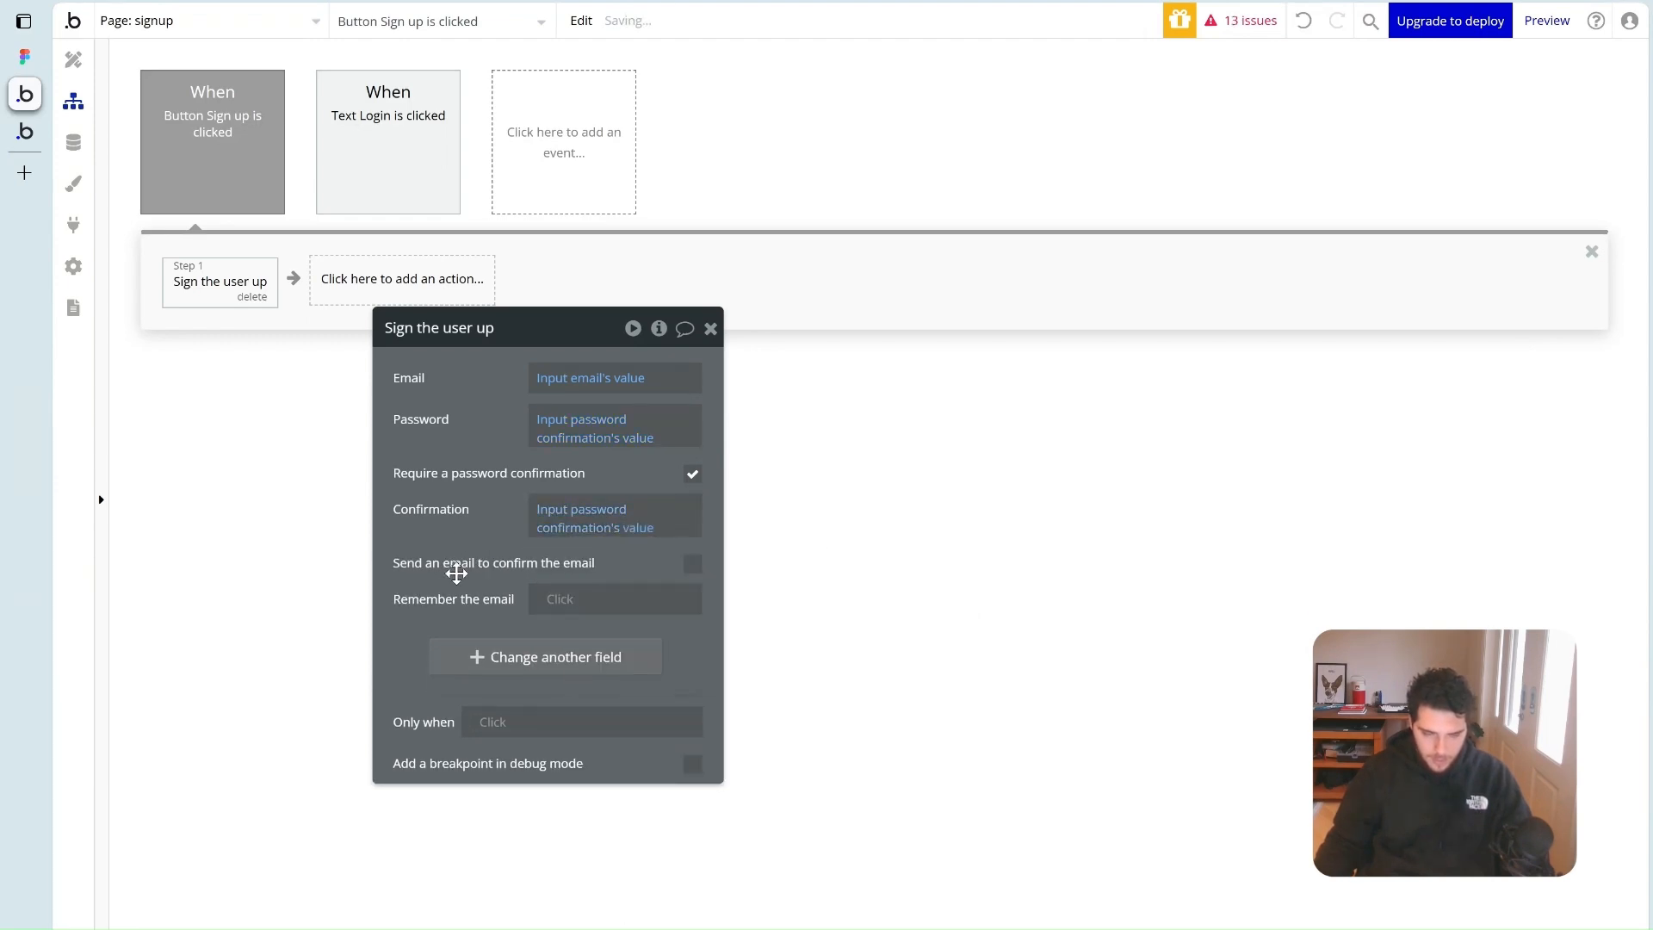
Set Remember the email to yes, then go to the app Settings
click(564, 600)
click(591, 713)
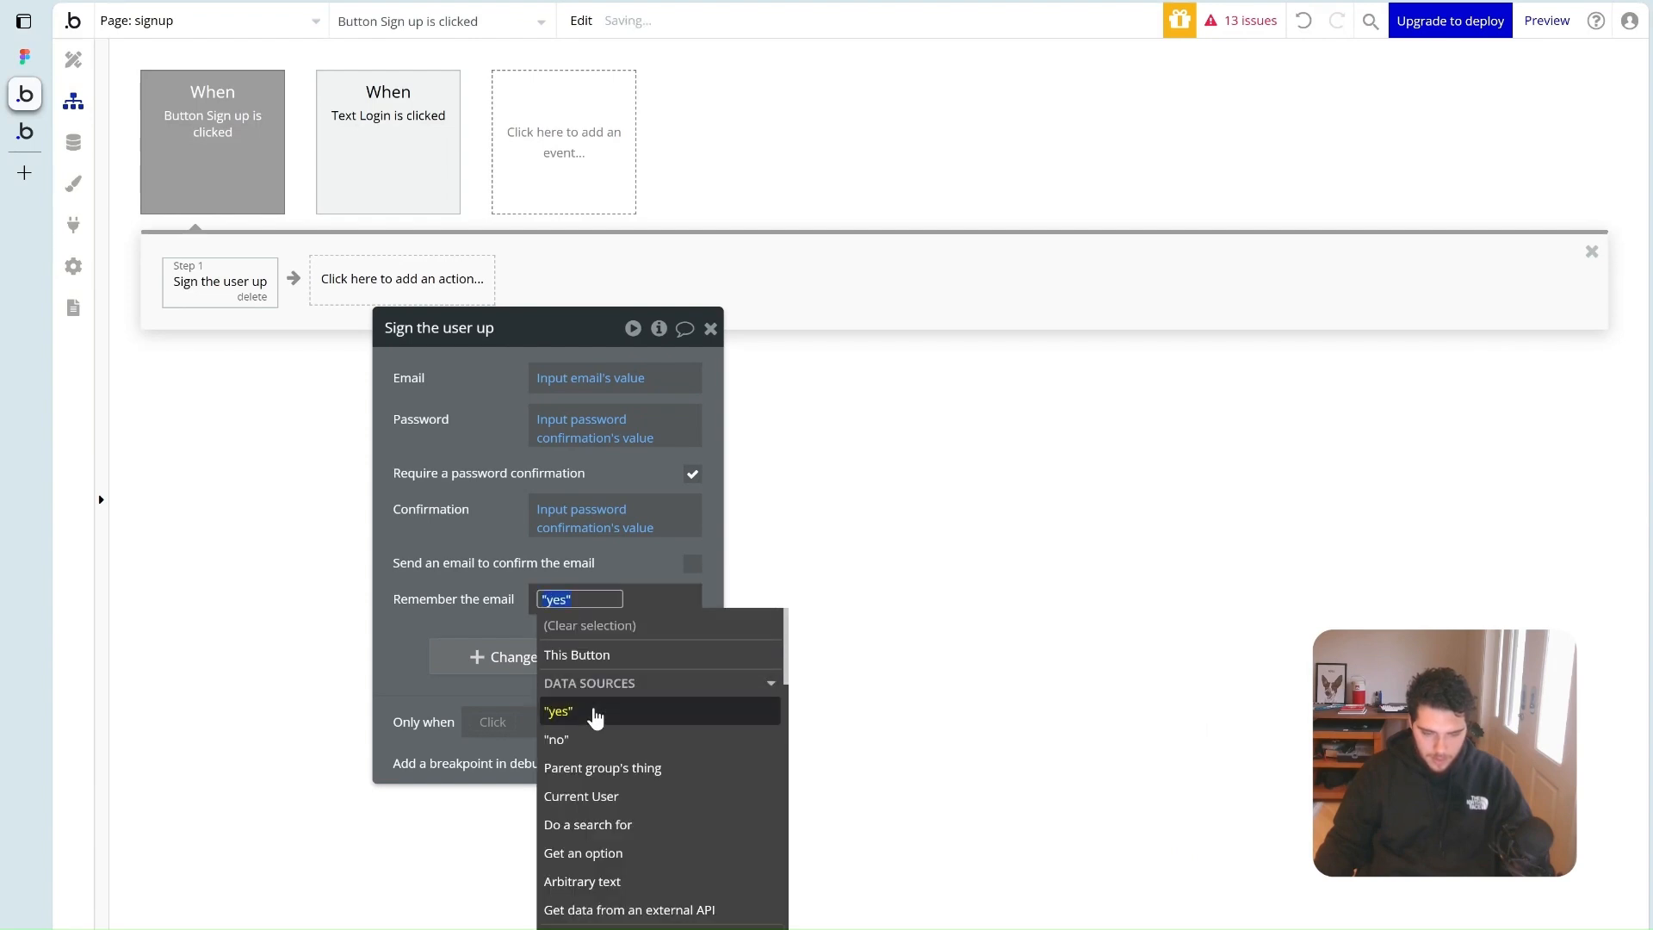
drag(473, 528, 519, 569)
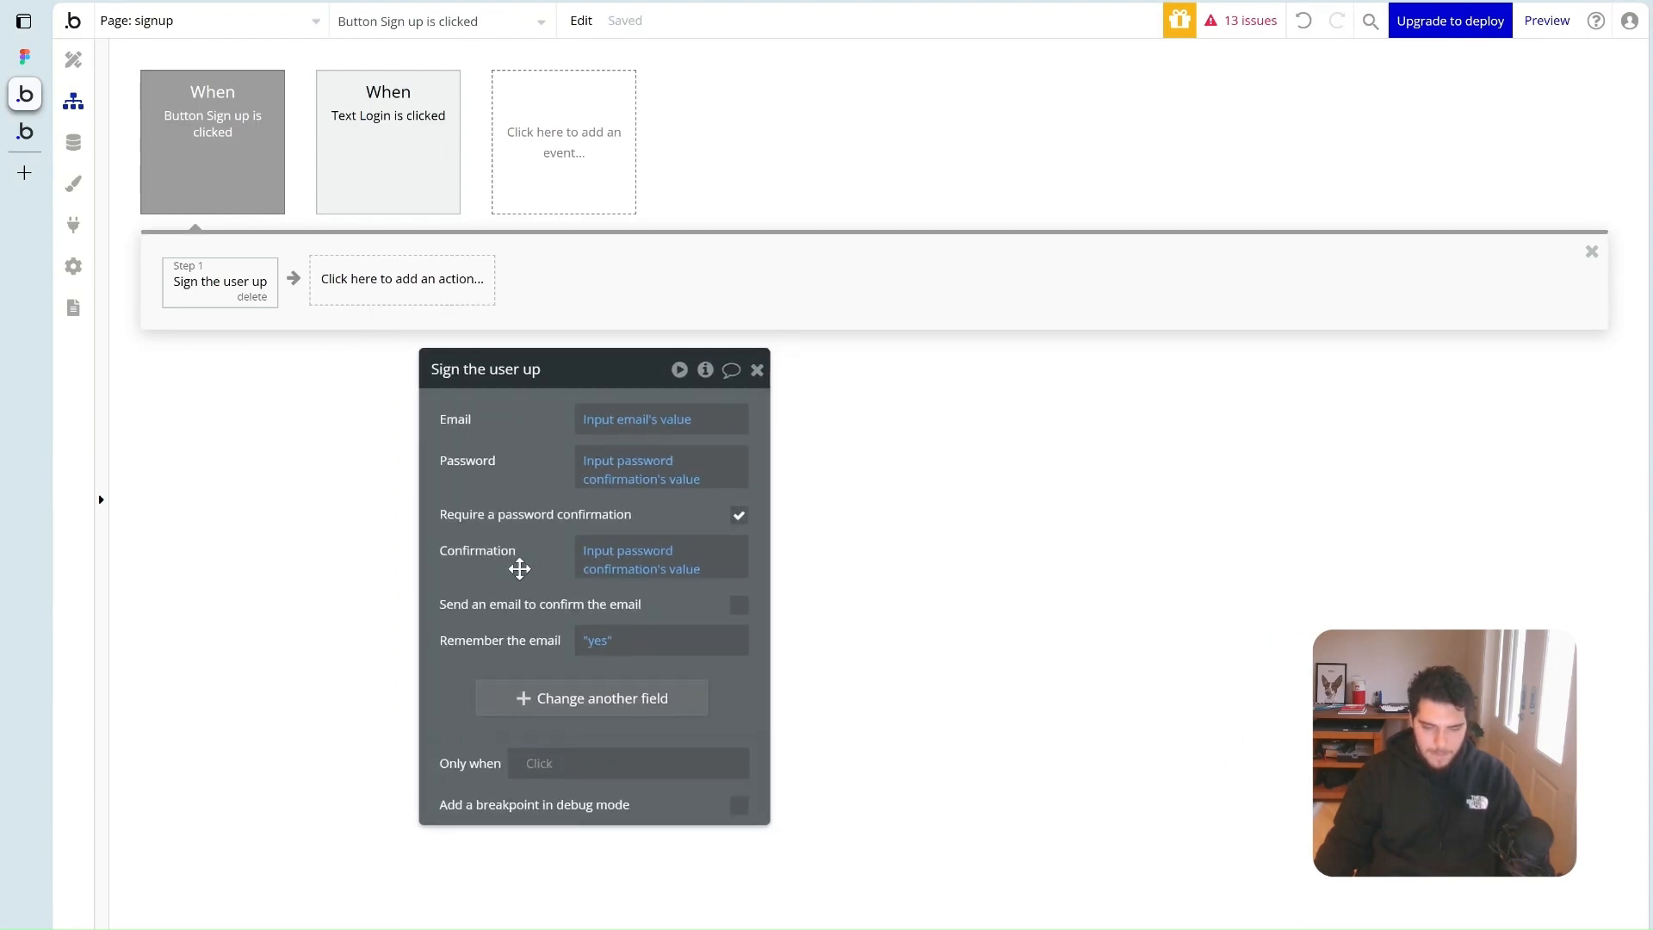
click(73, 59)
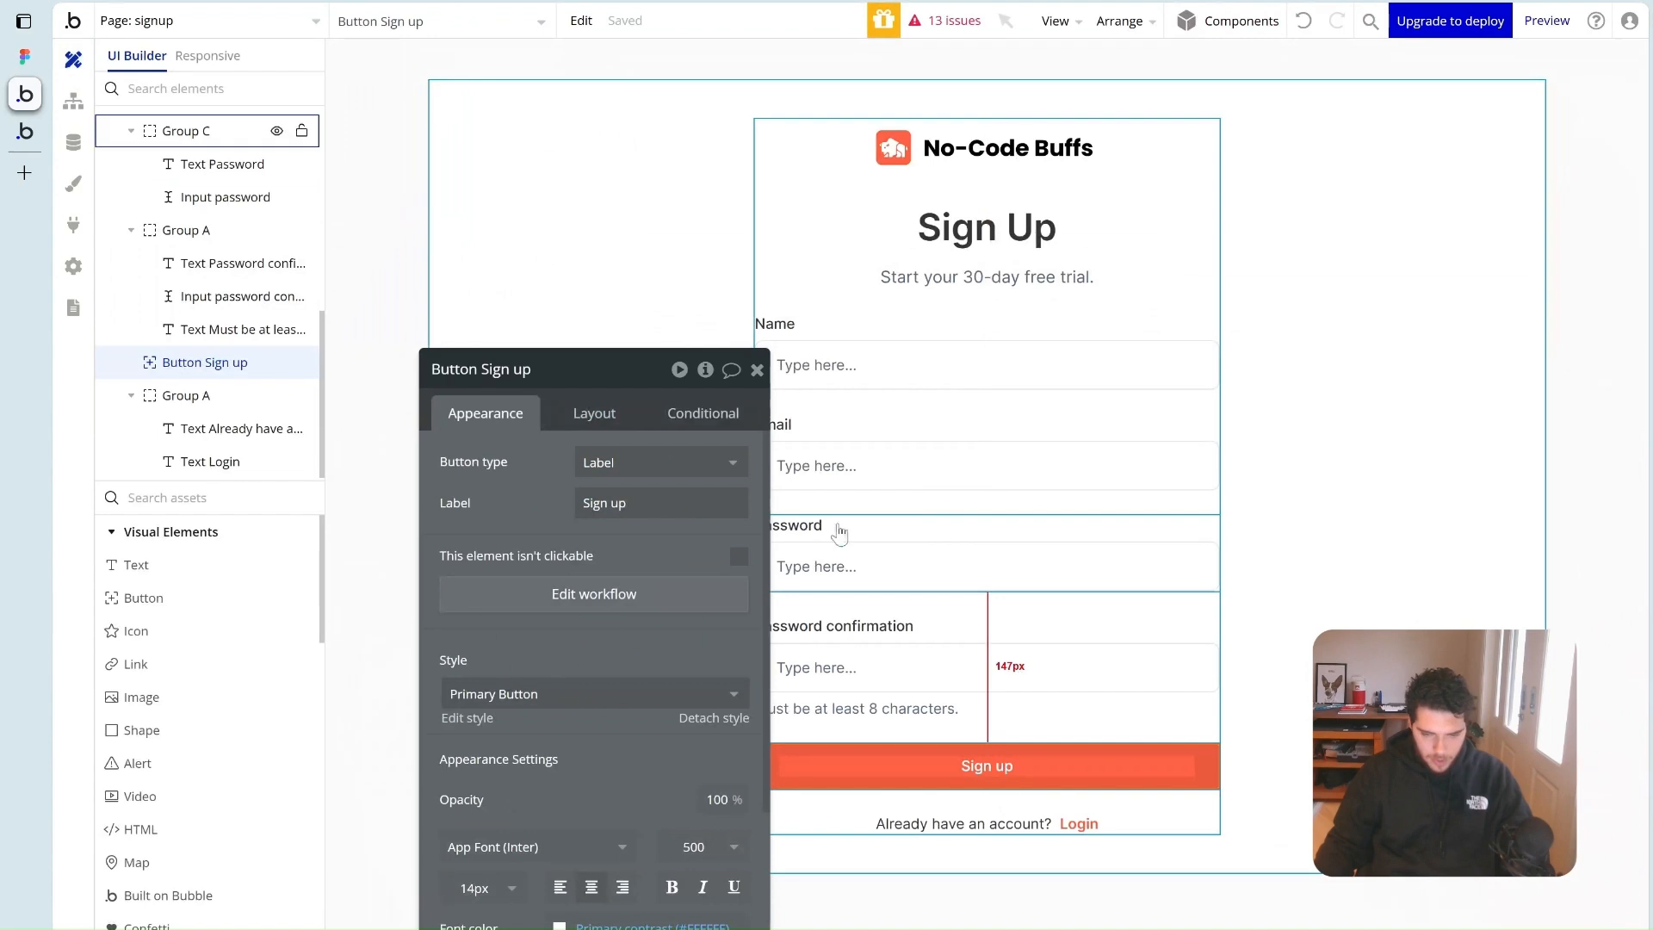
click(758, 371)
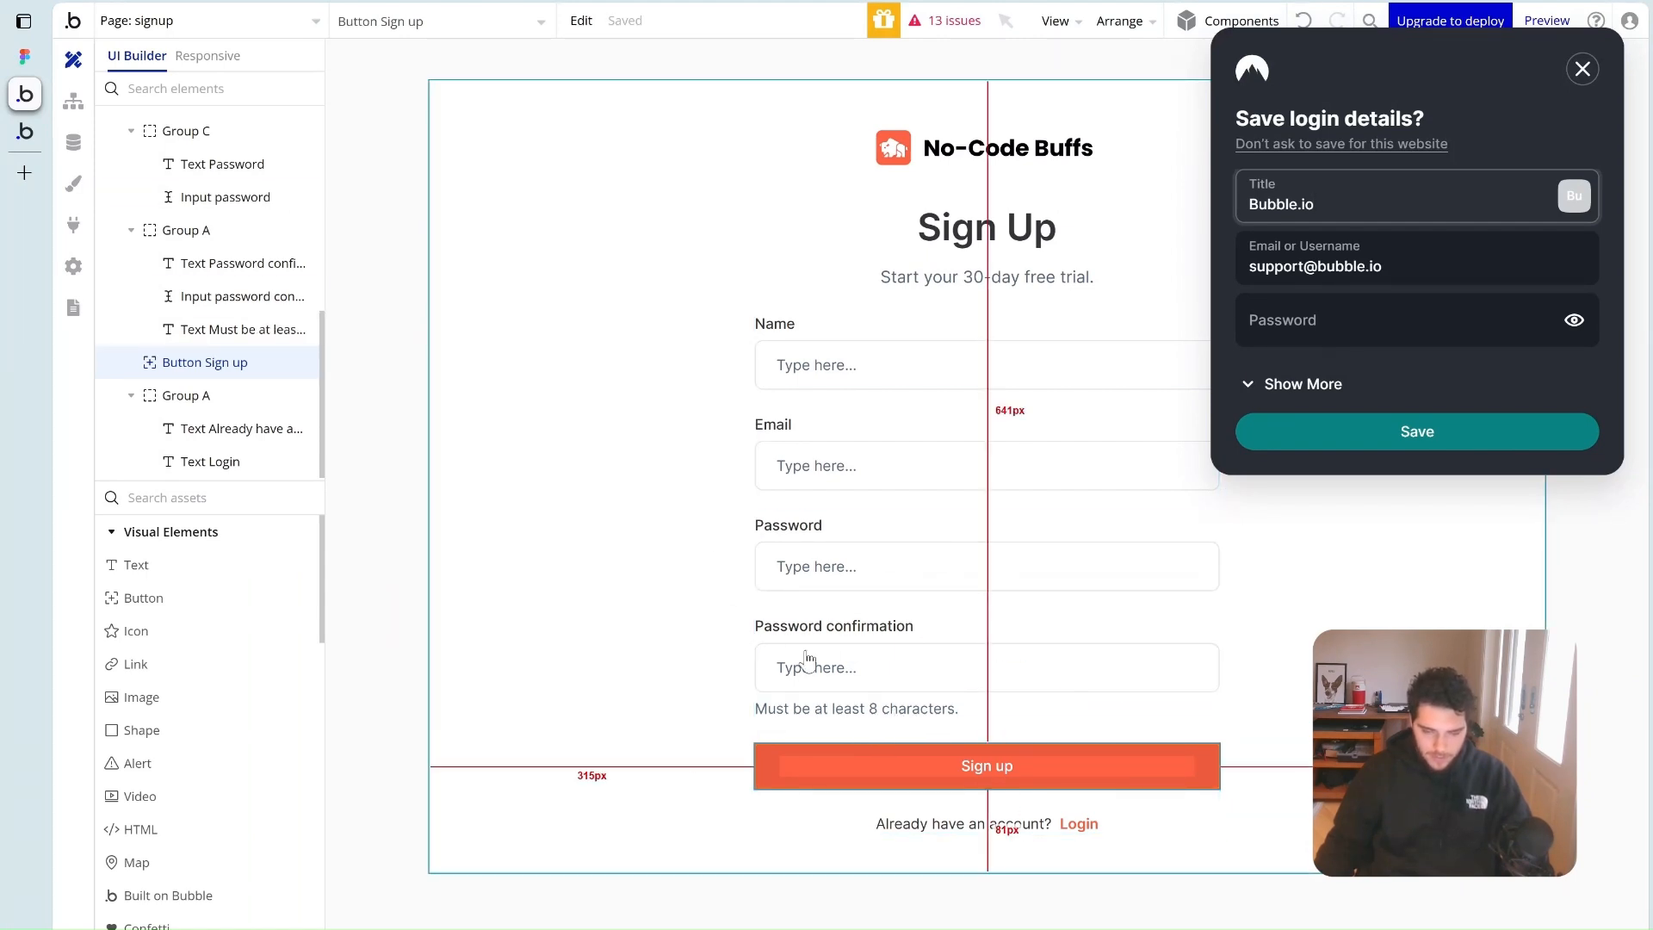
click(74, 269)
click(1582, 68)
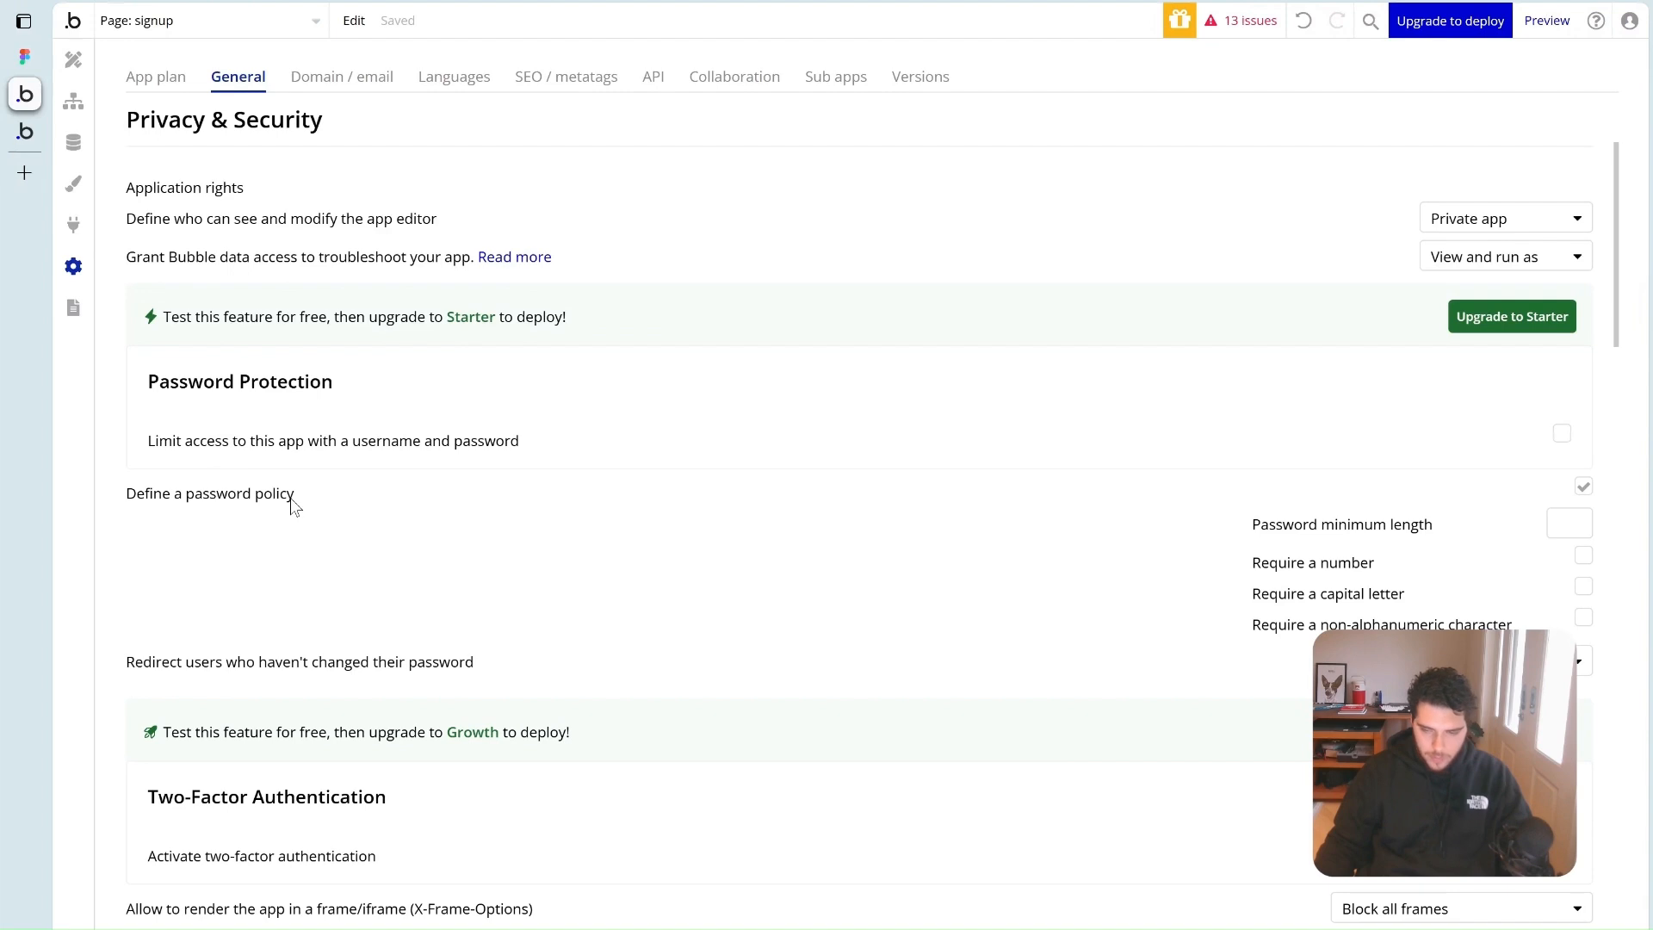
Enable Define a password policy and set Password minimum length to 8
click(1587, 488)
click(1586, 489)
click(1557, 526)
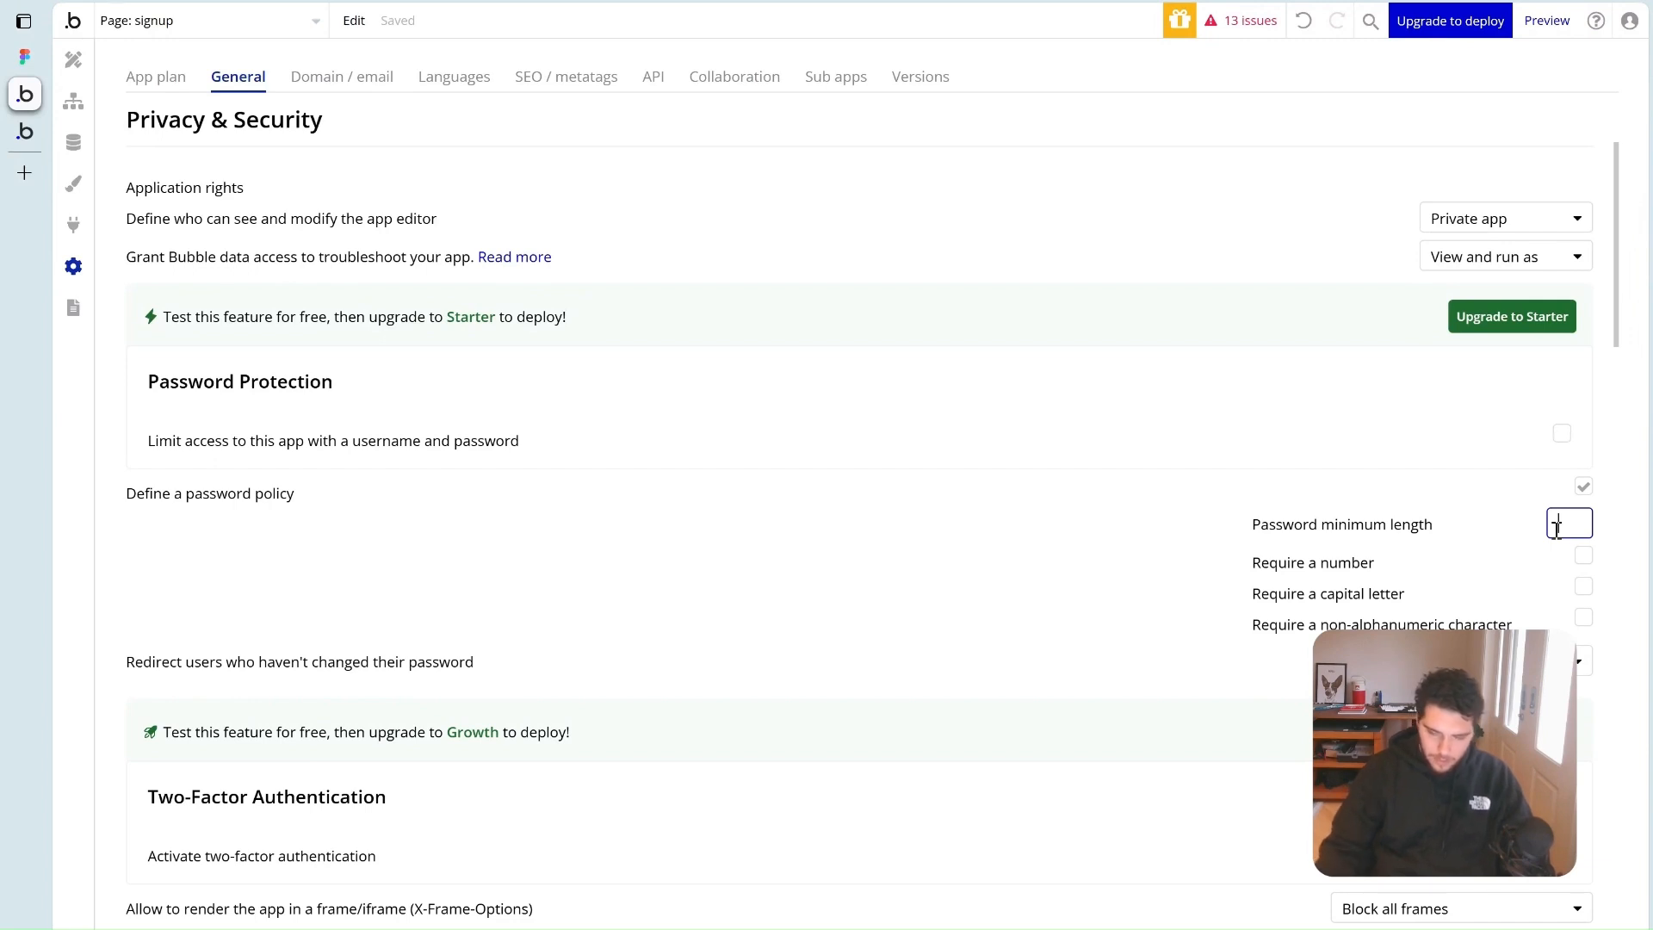
click(1531, 526)
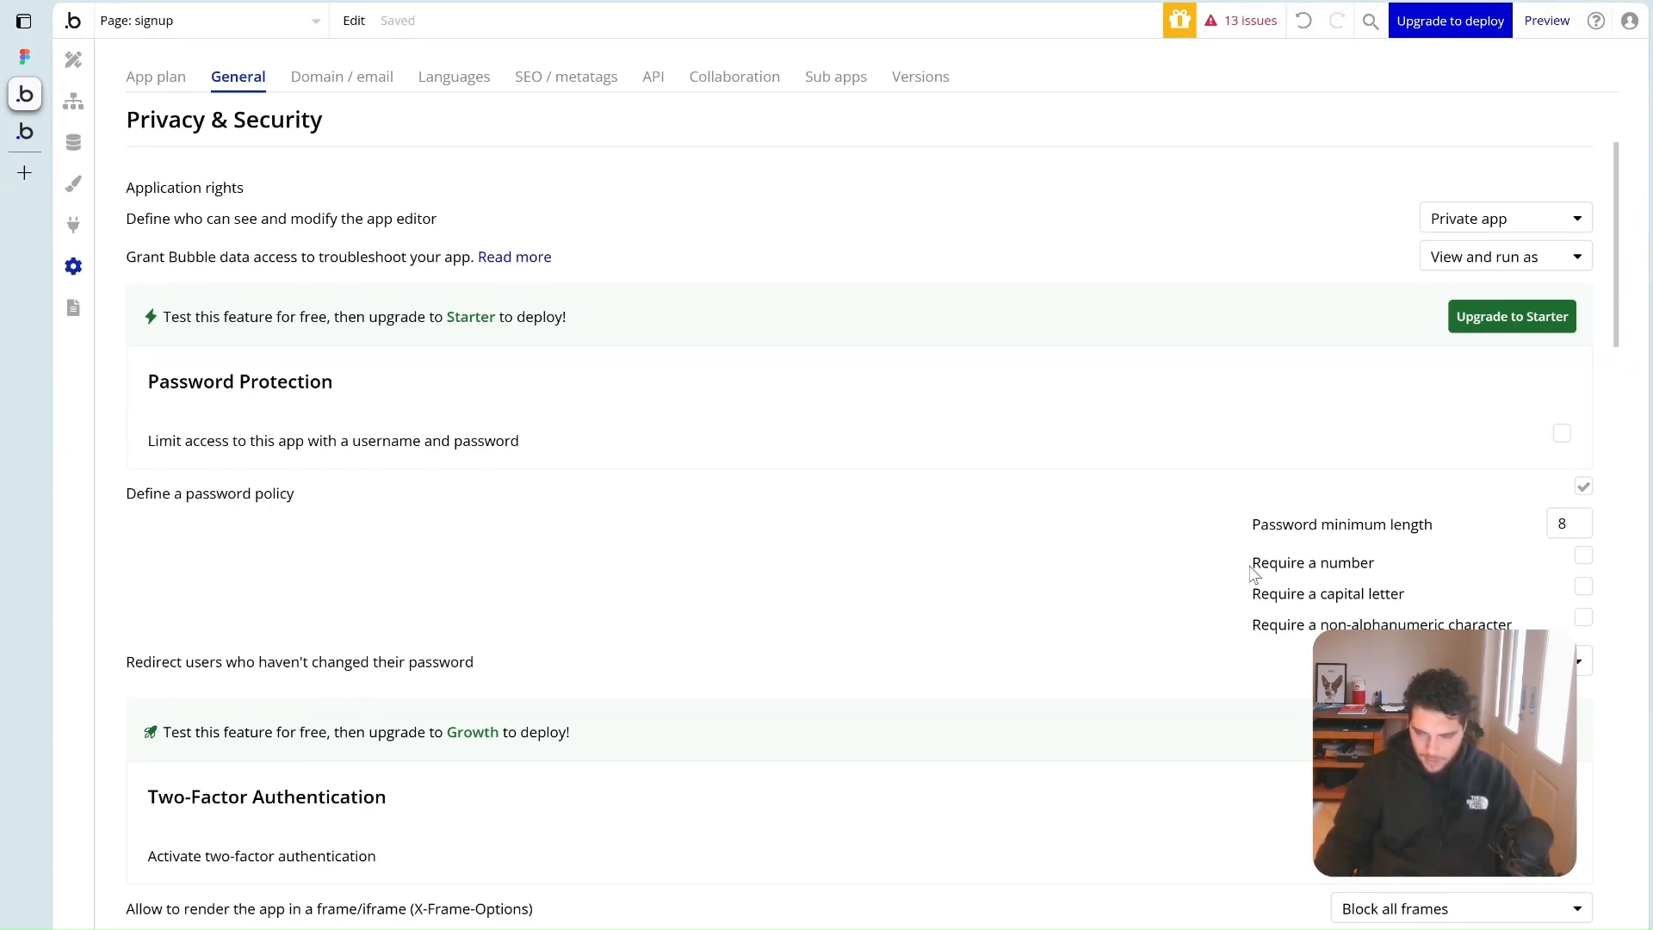
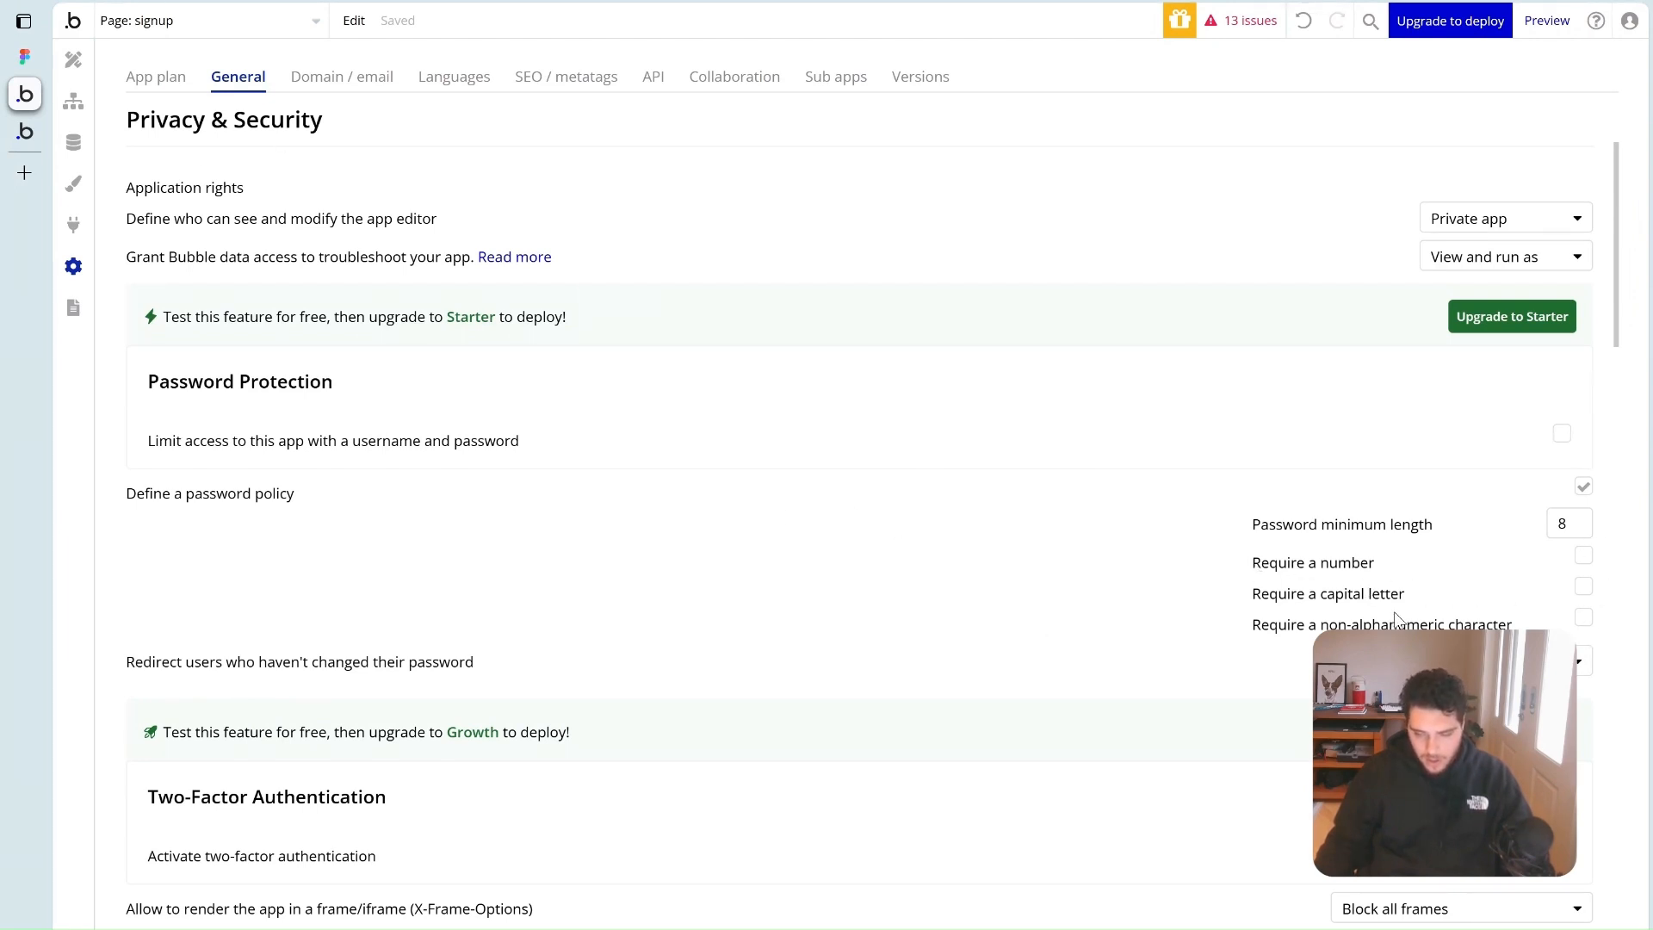
Select the Sign up button in the signup form and open its workflow
click(73, 59)
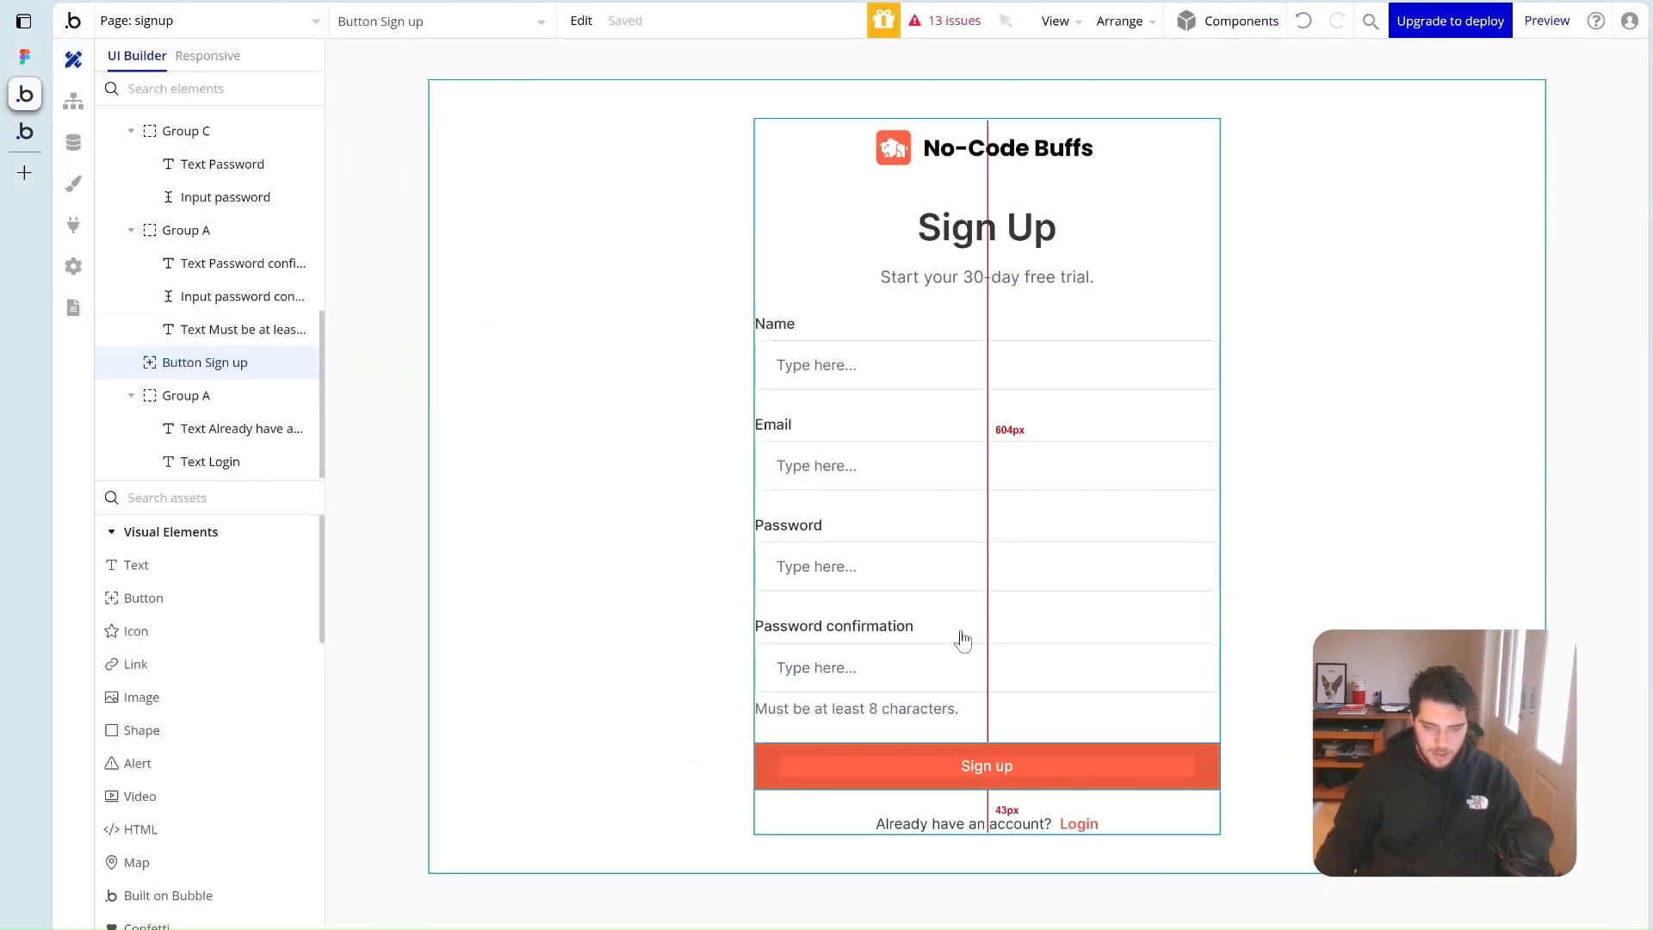
double_click(929, 672)
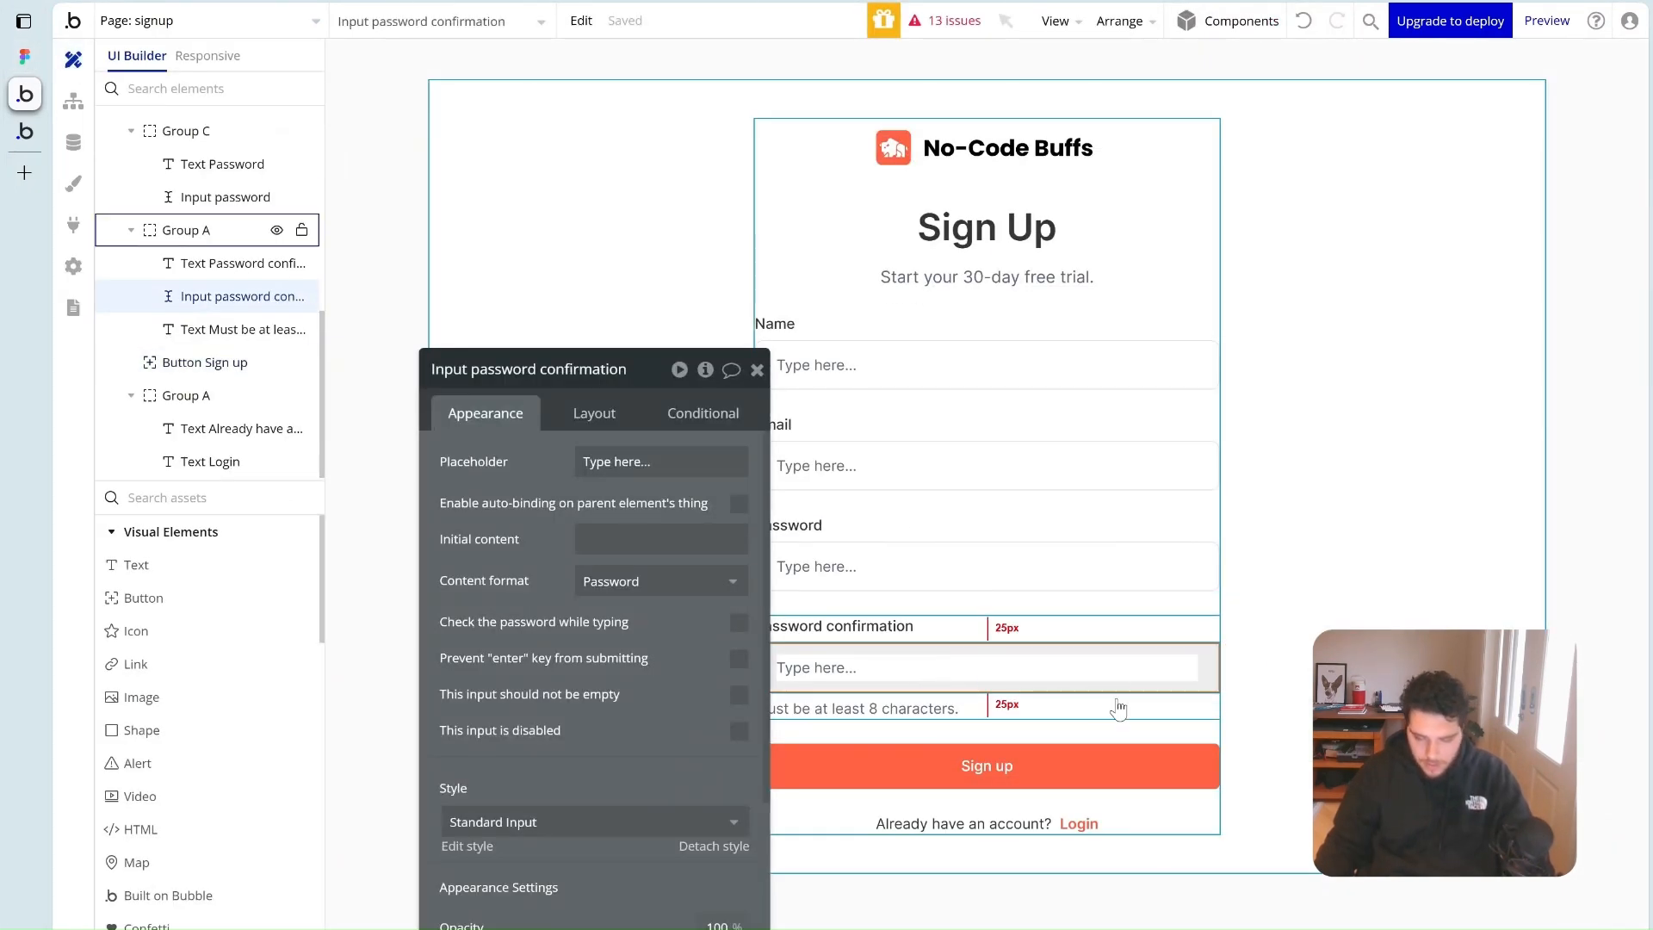
click(1345, 742)
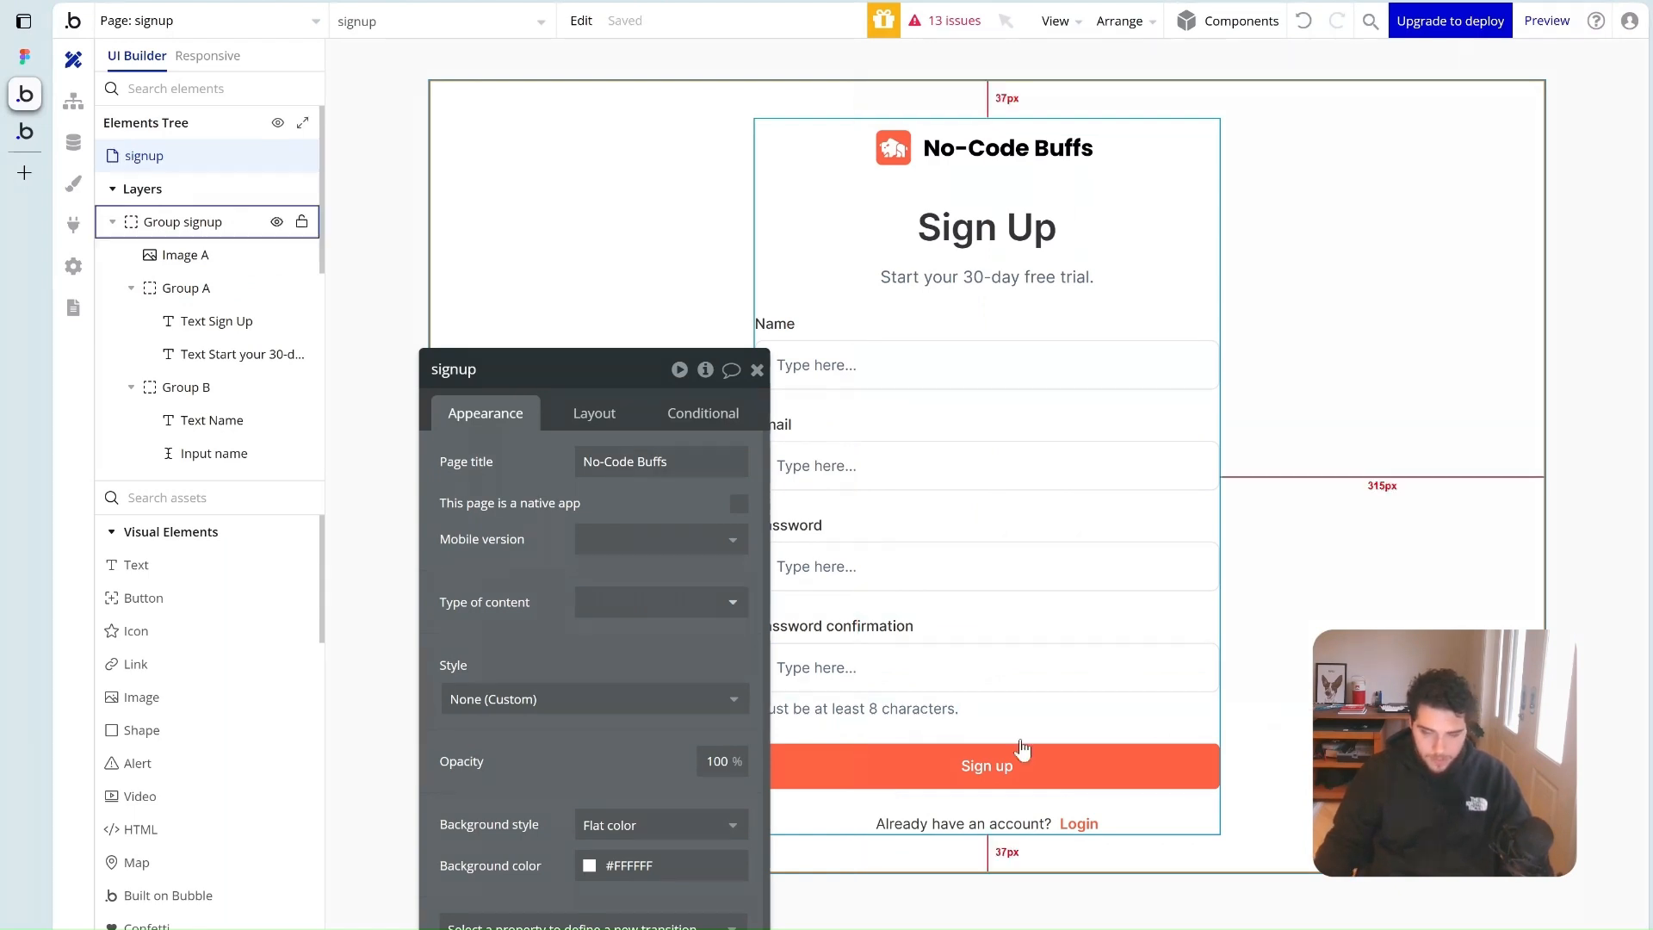
click(990, 740)
double_click(988, 753)
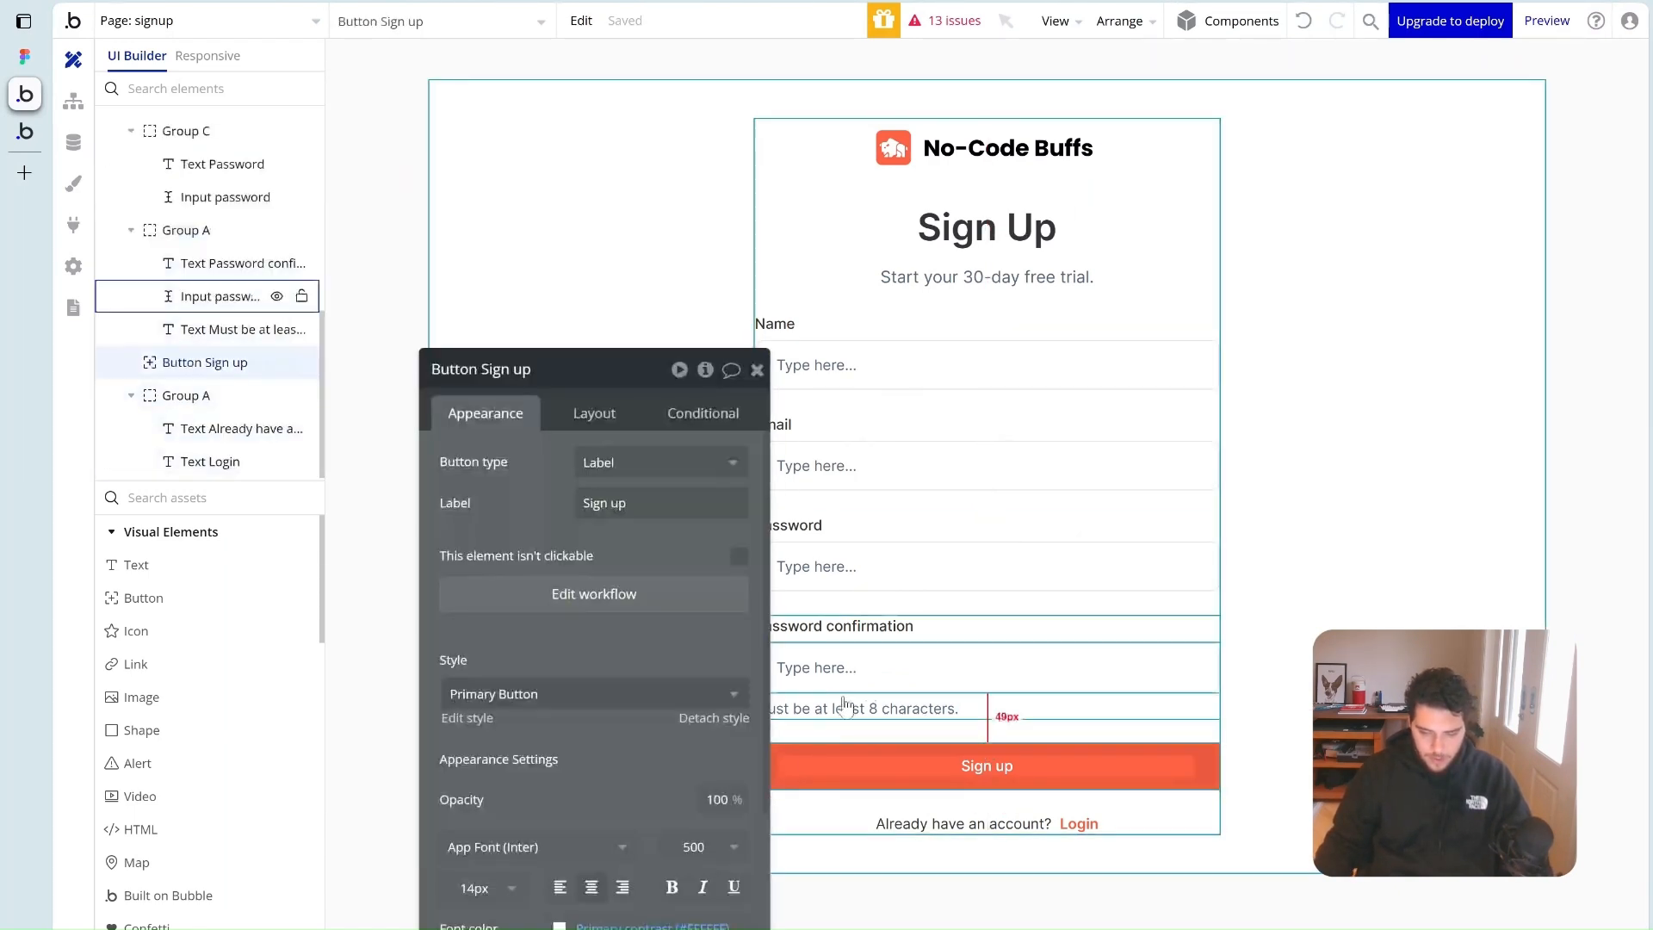
click(564, 594)
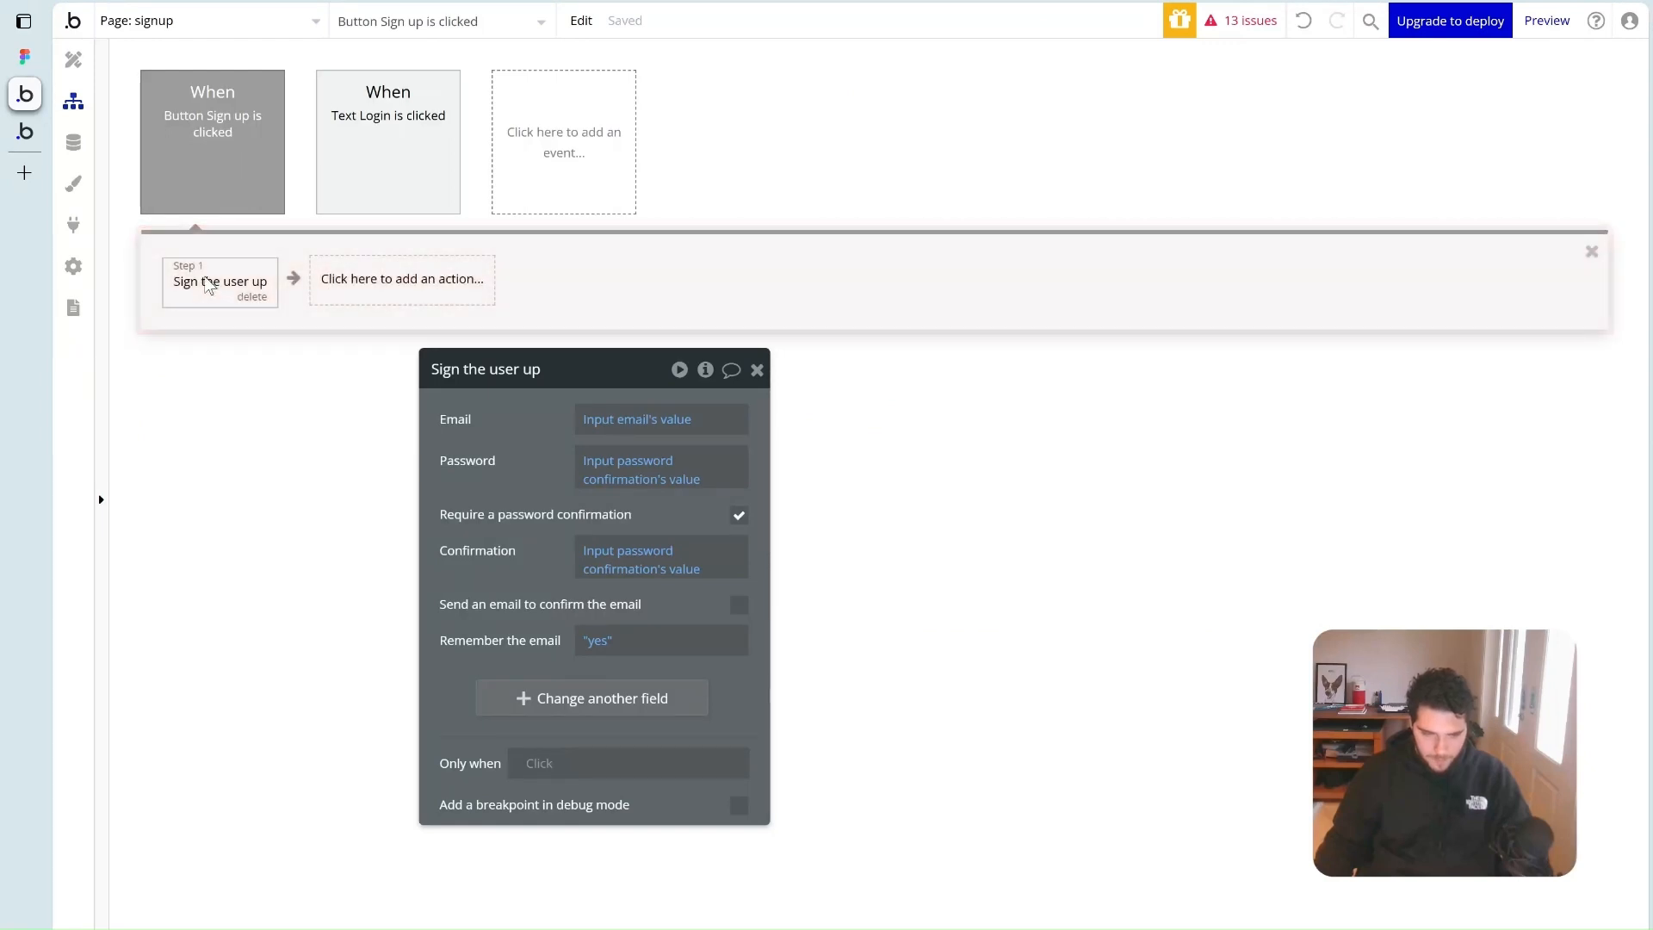
Add a 'Make changes to thing' step that changes the Current User
click(373, 295)
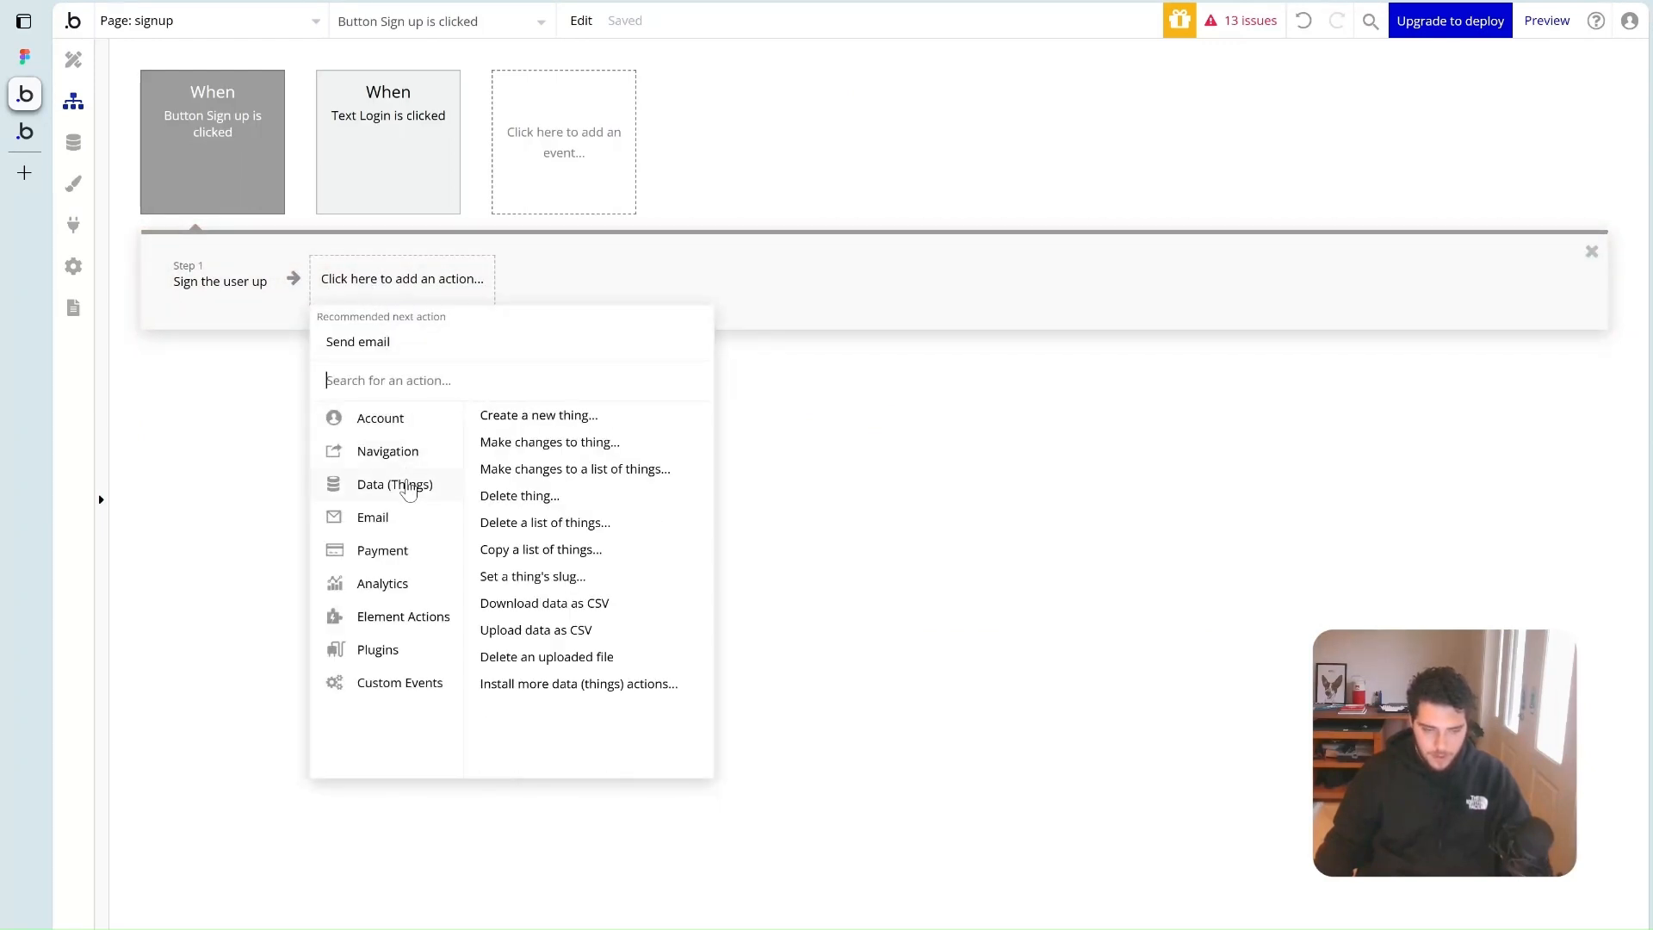
mouse_move(407, 465)
mouse_move(404, 498)
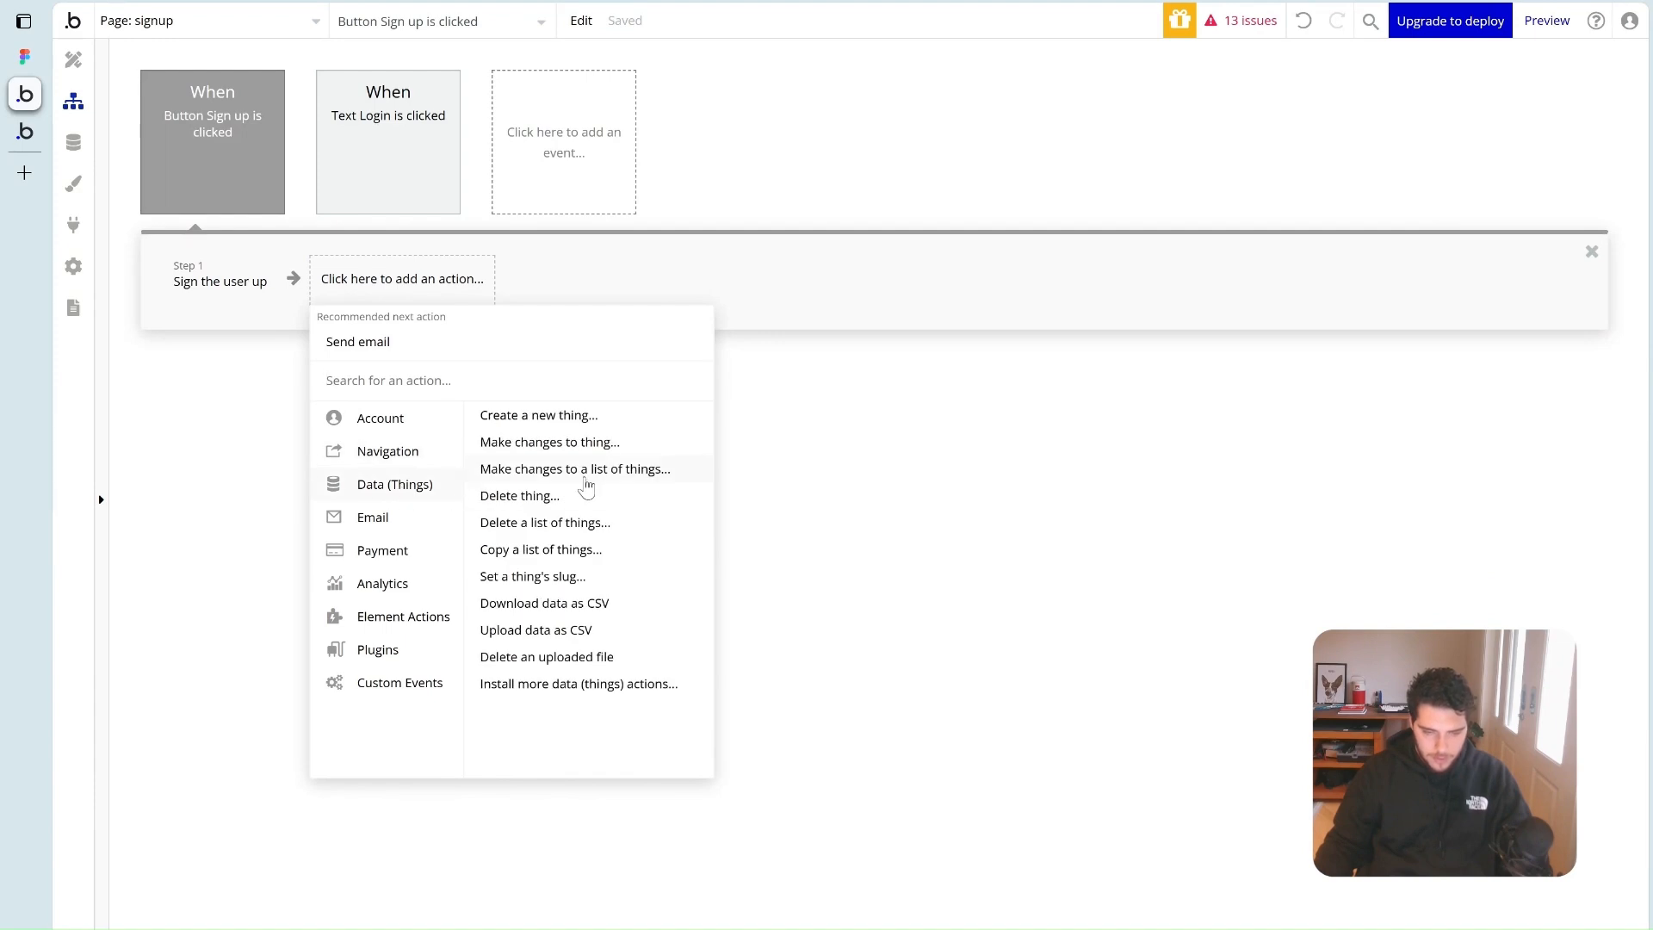
click(591, 443)
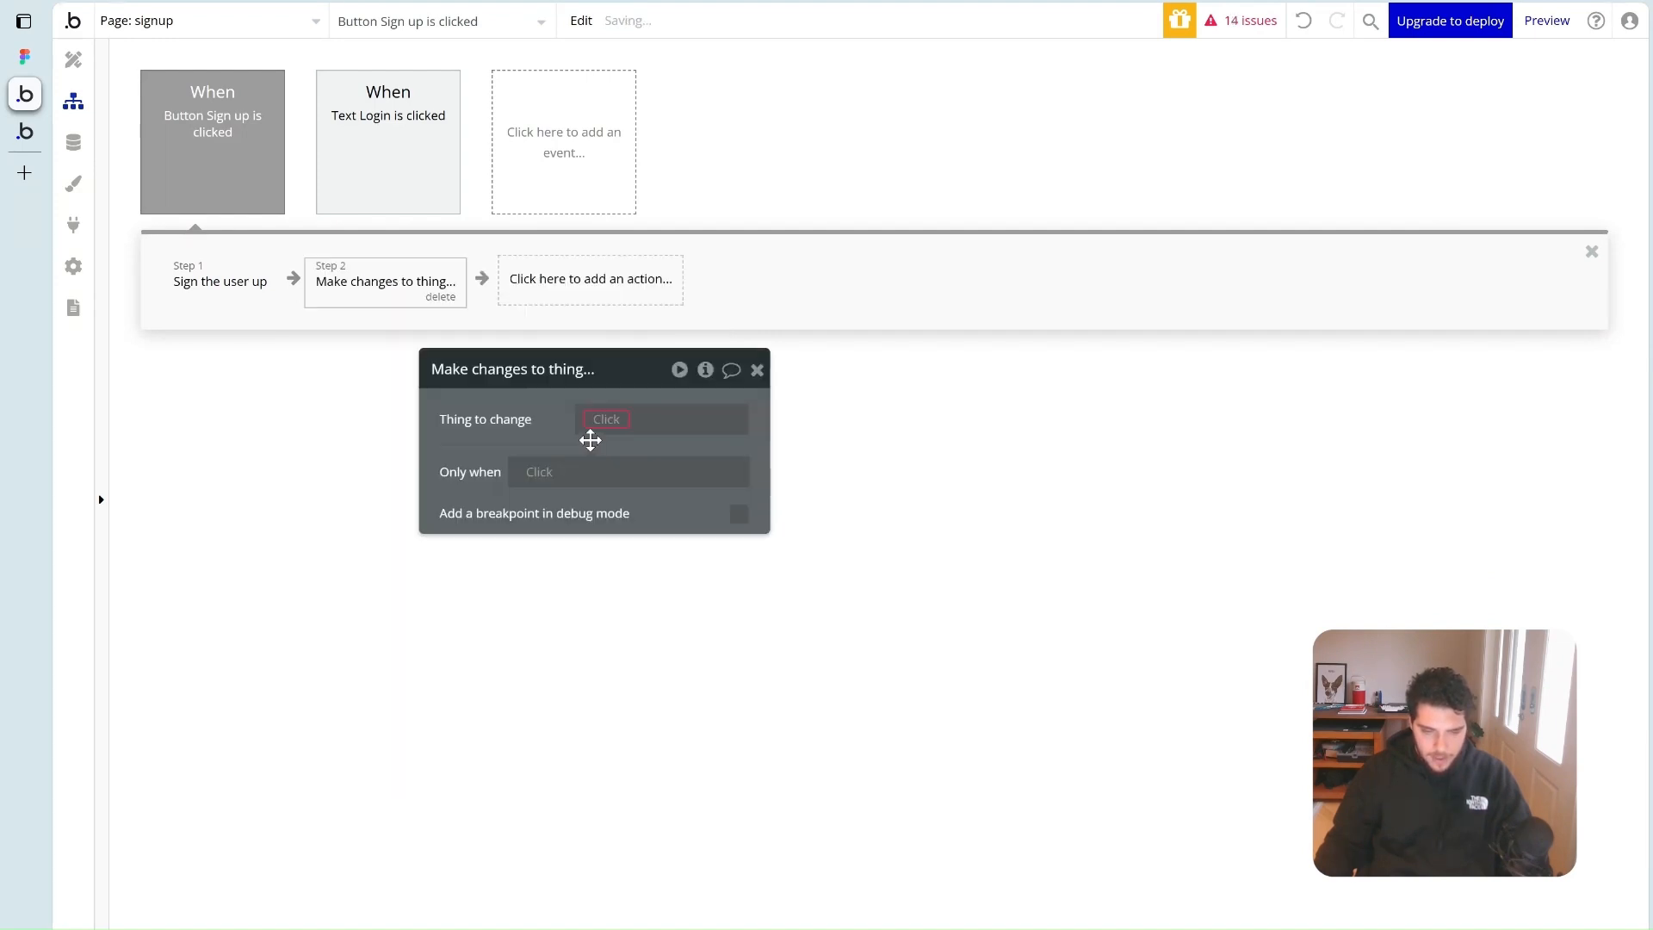
click(597, 422)
click(609, 476)
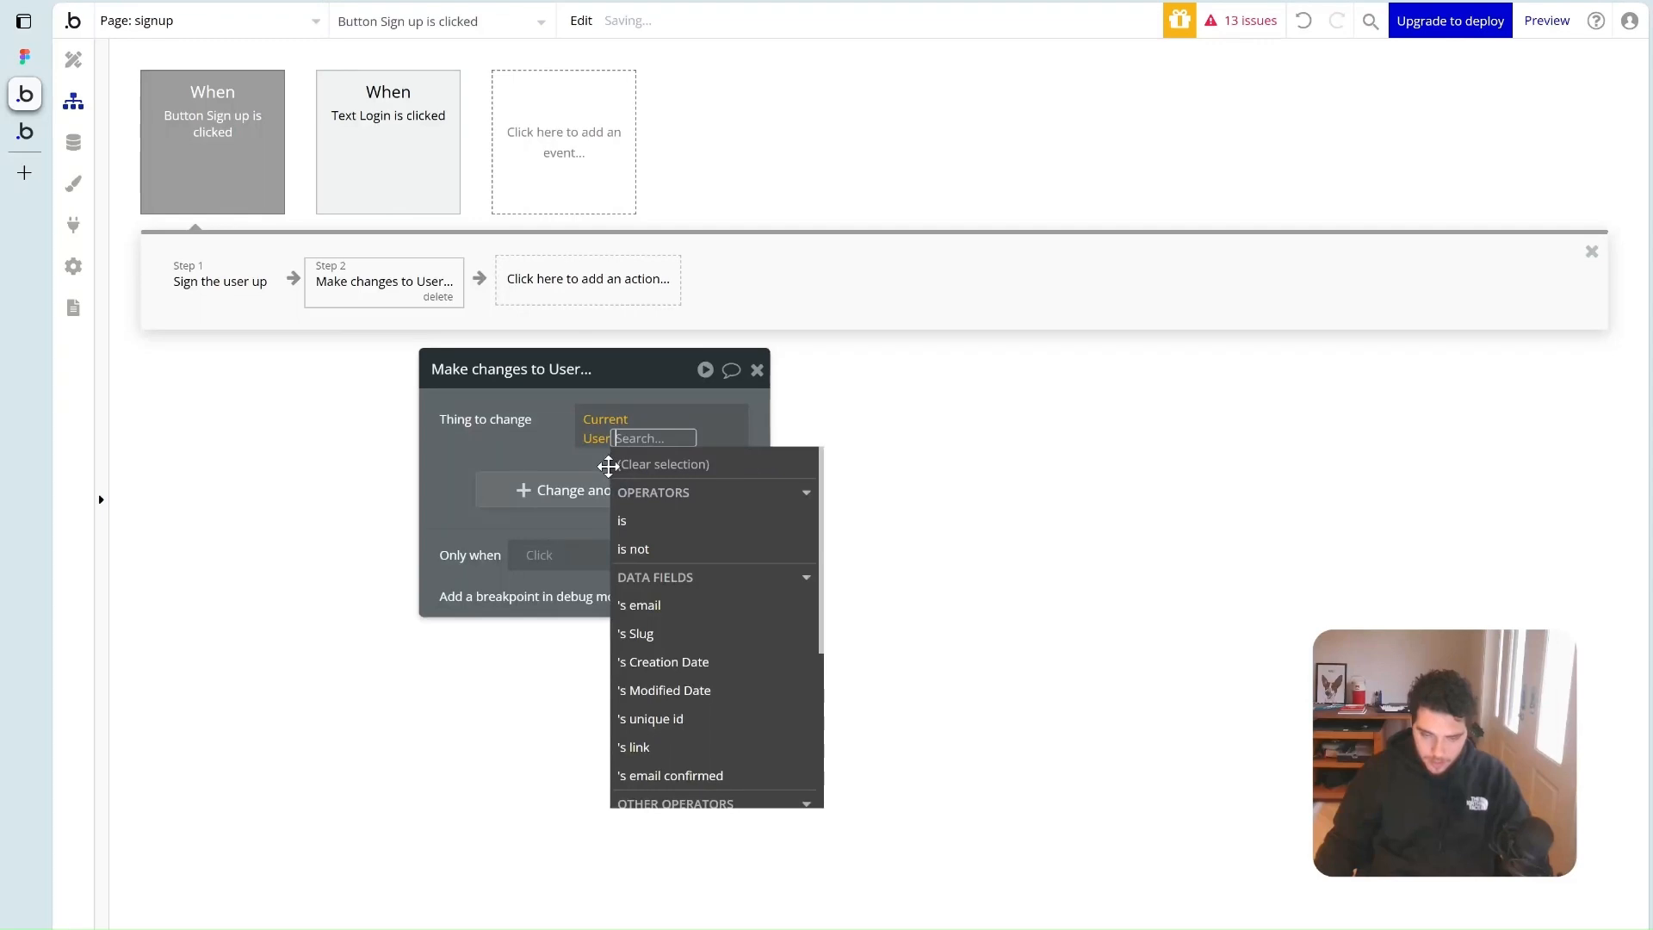
click(534, 432)
Open the app Settings and look at the App plan and General pages
click(74, 268)
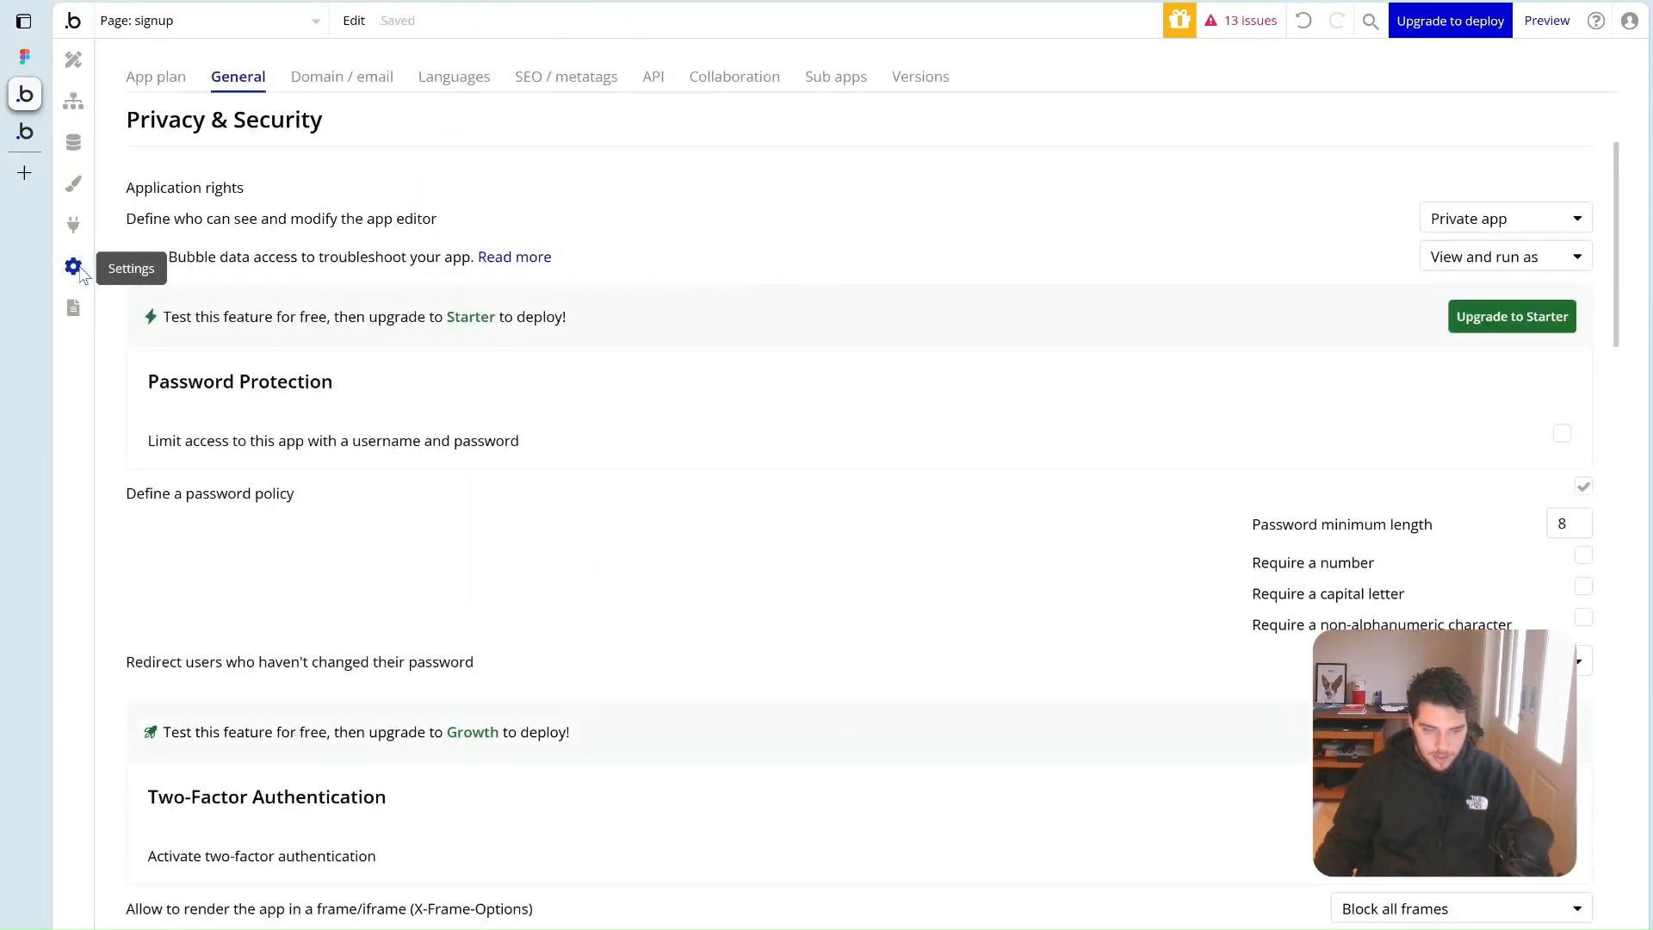
click(150, 79)
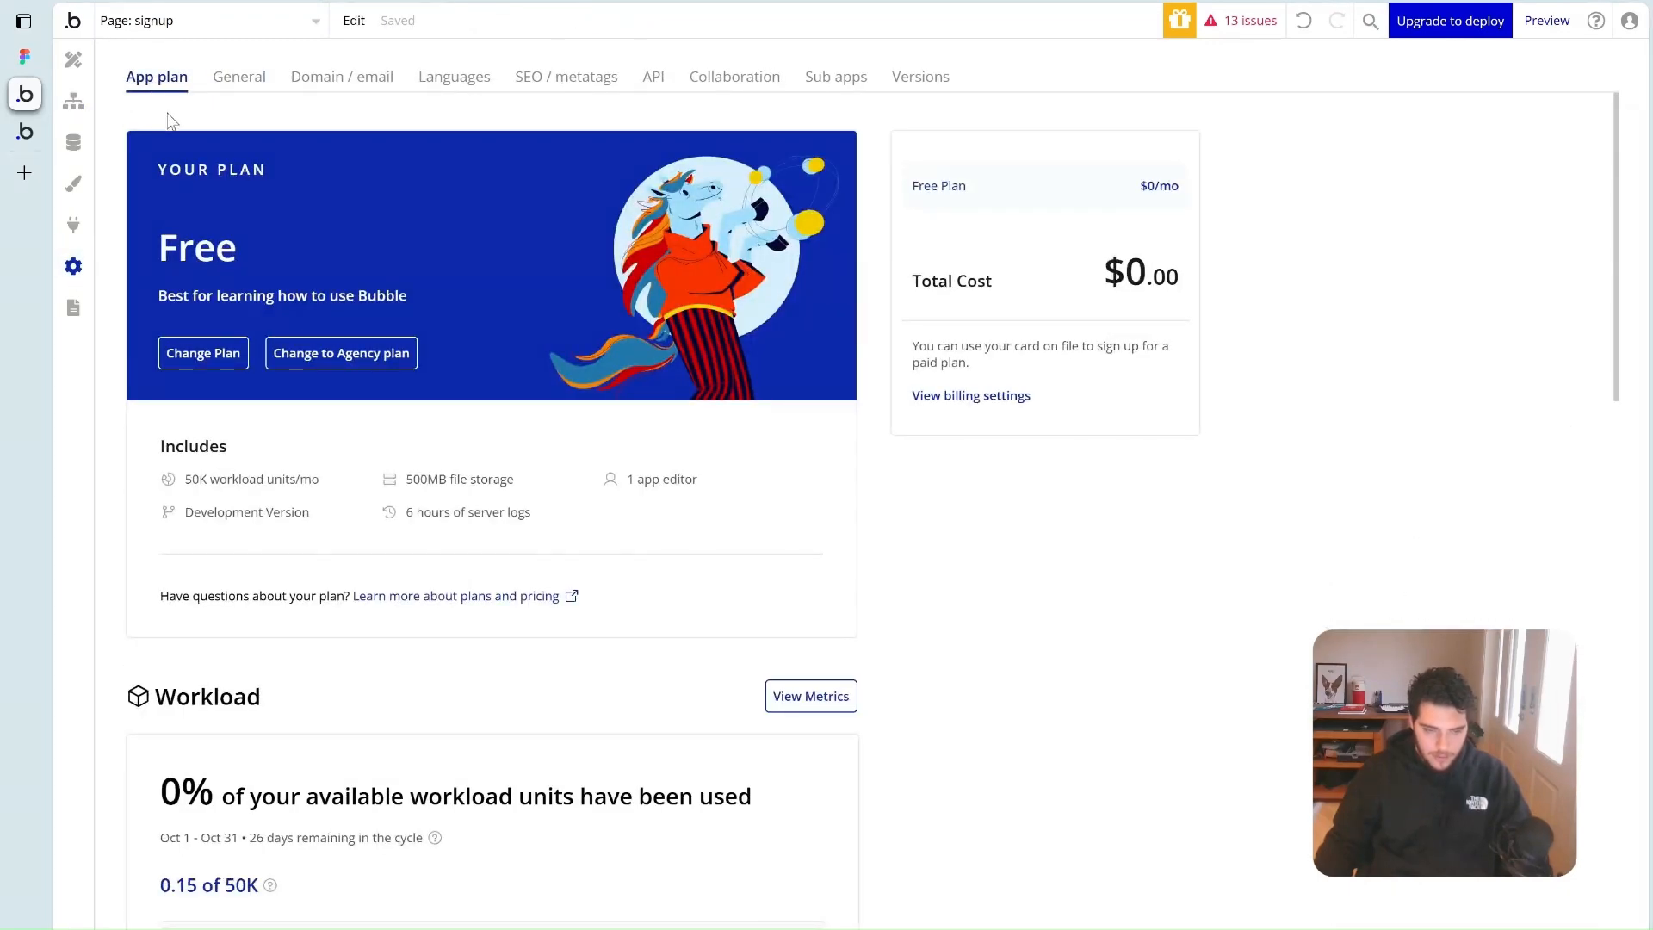
click(241, 79)
Create a text-type field named 'Name' on the User data type
click(76, 148)
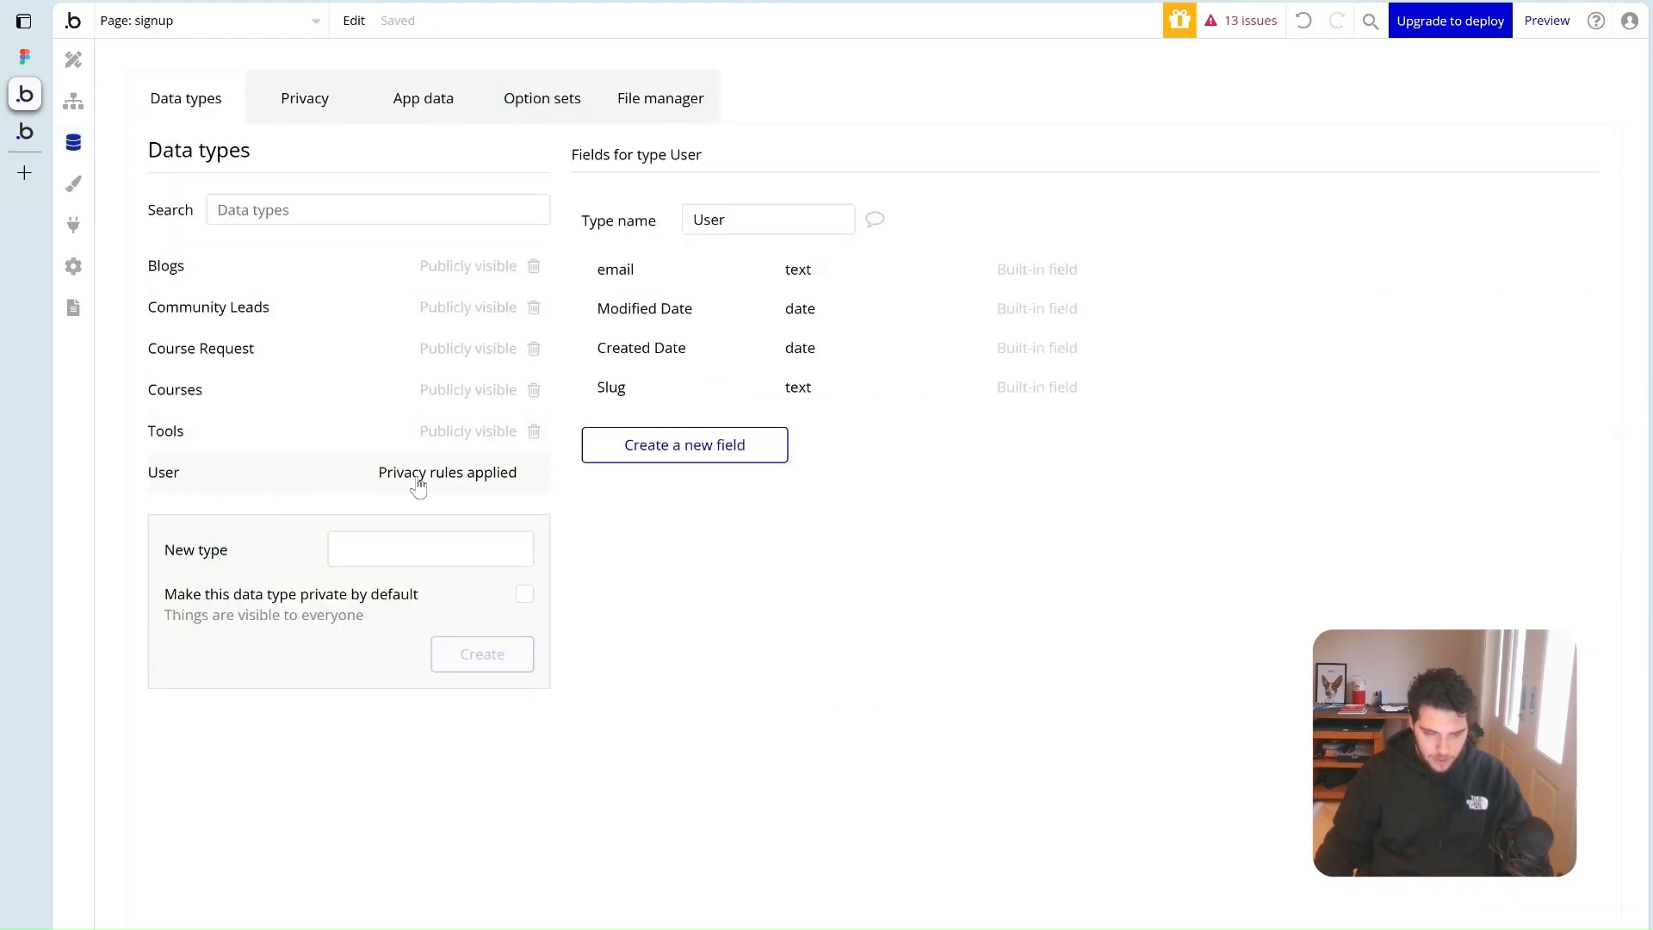
click(688, 460)
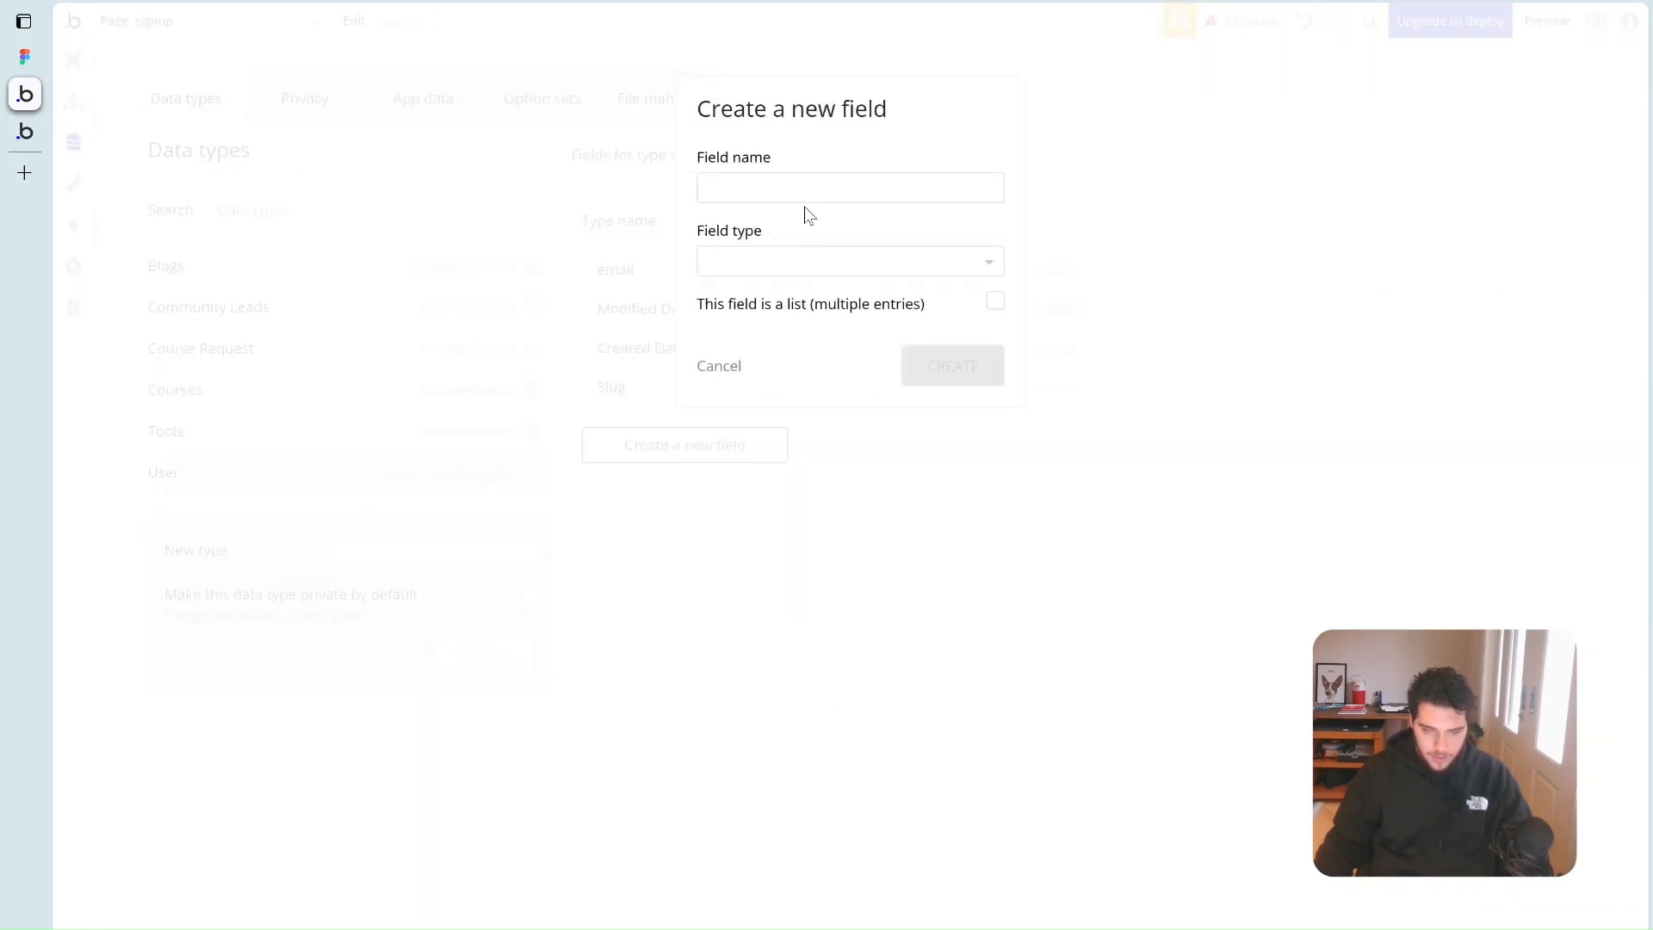
click(803, 190)
text(Name)
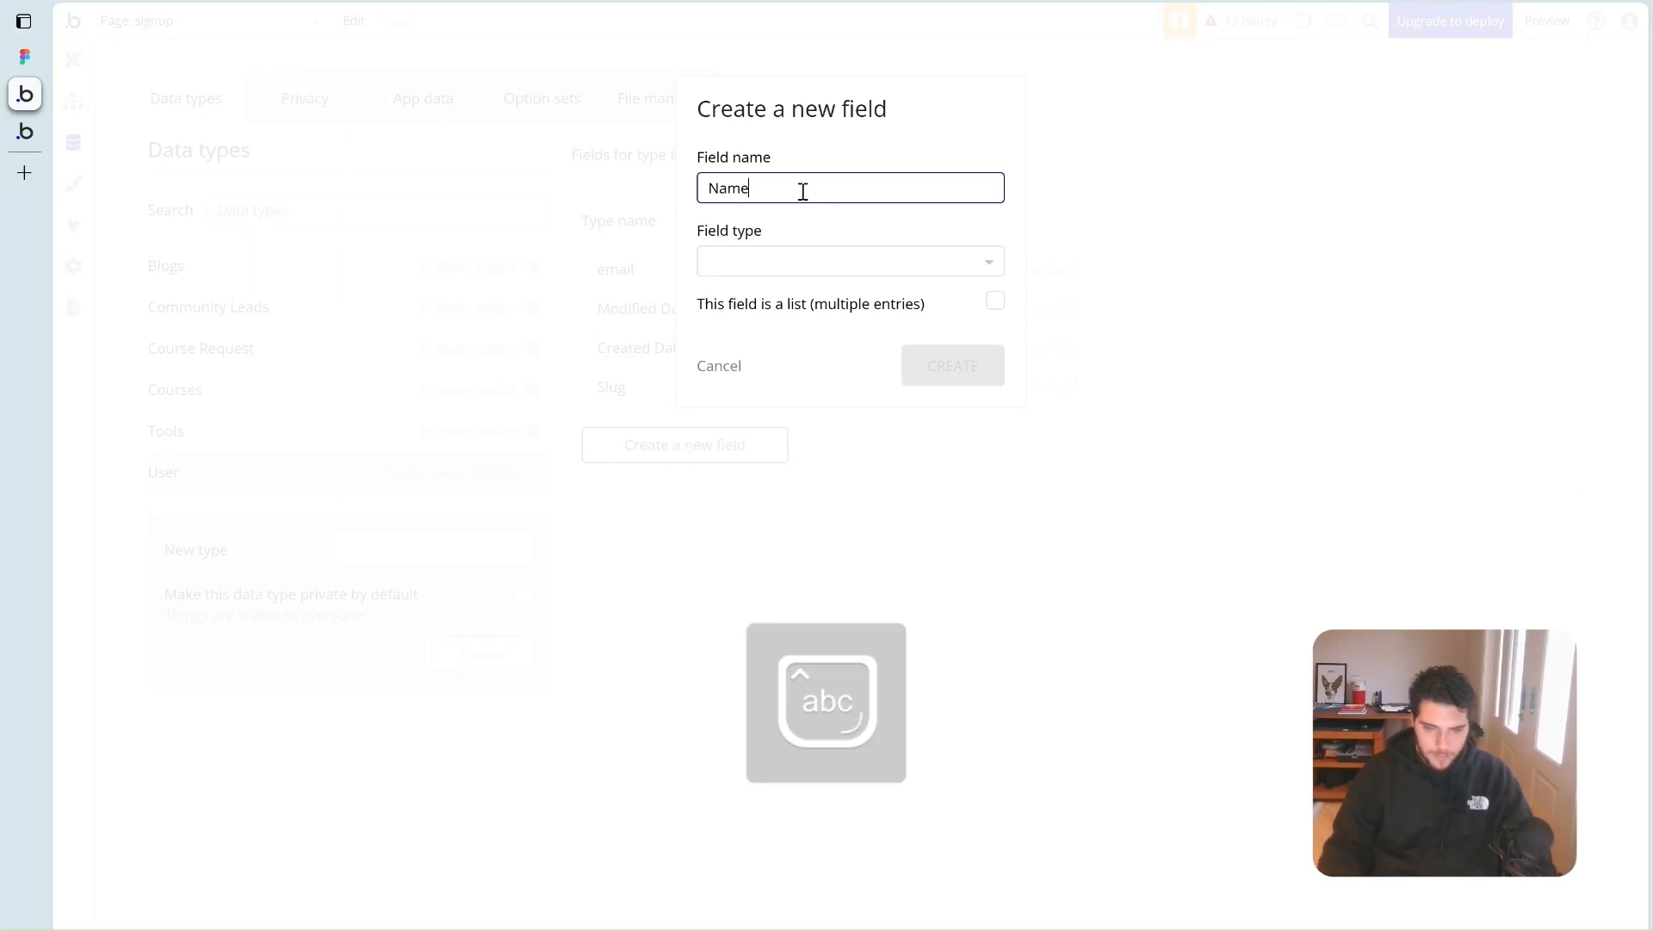
click(805, 261)
text(text)
click(804, 321)
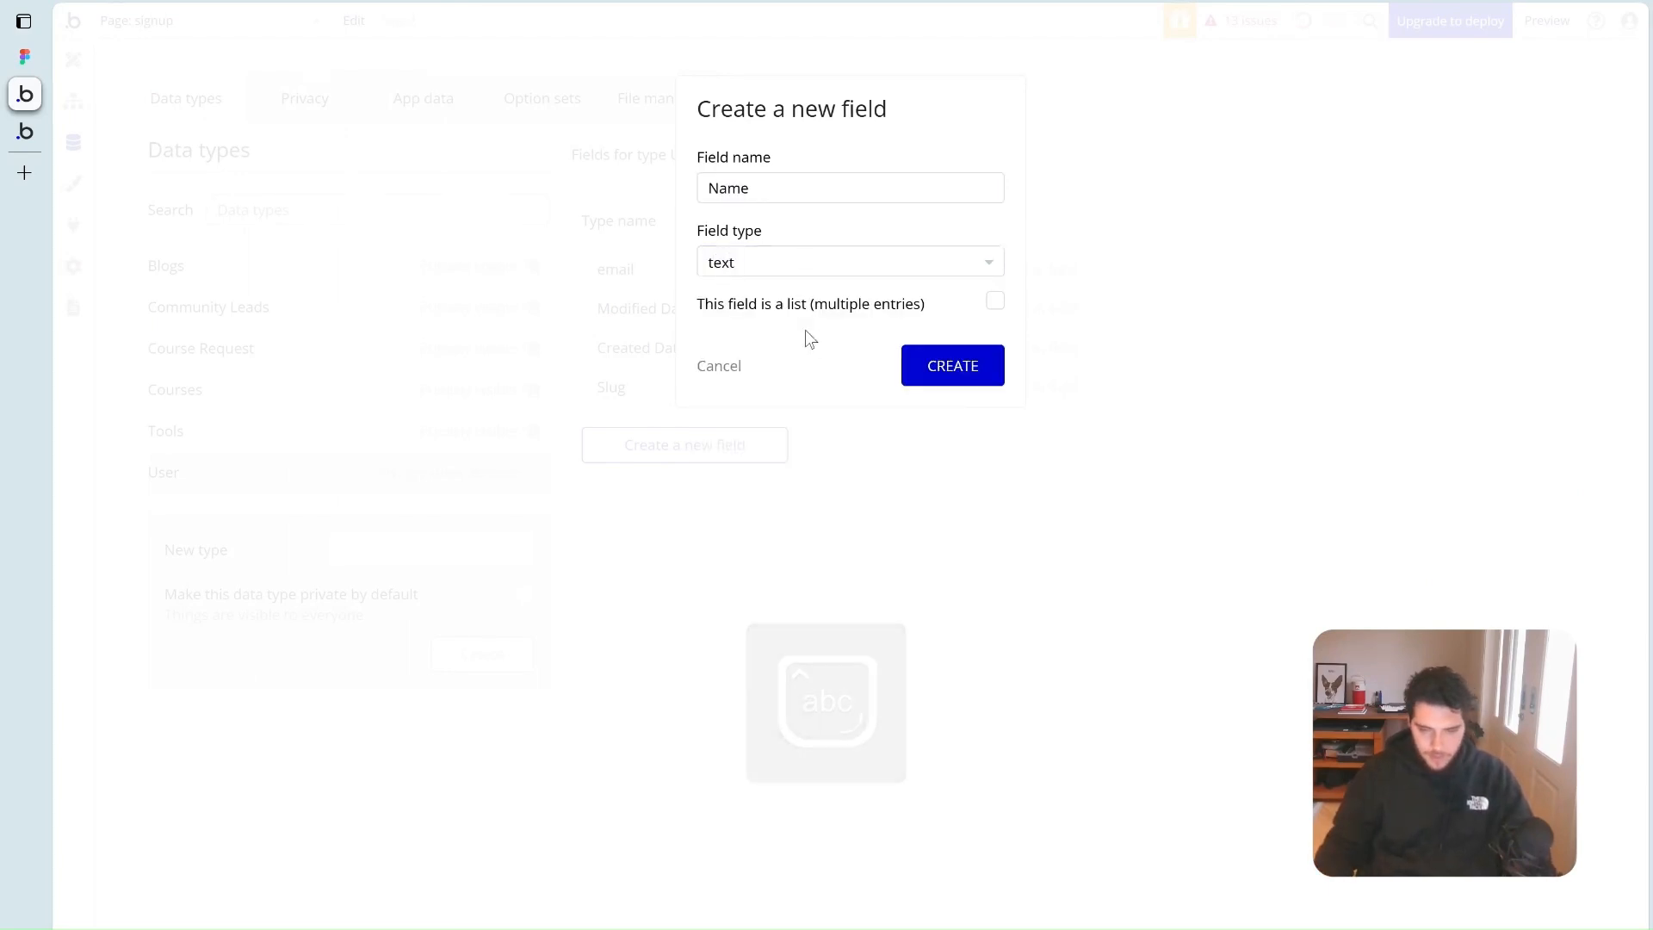
click(952, 365)
click(74, 60)
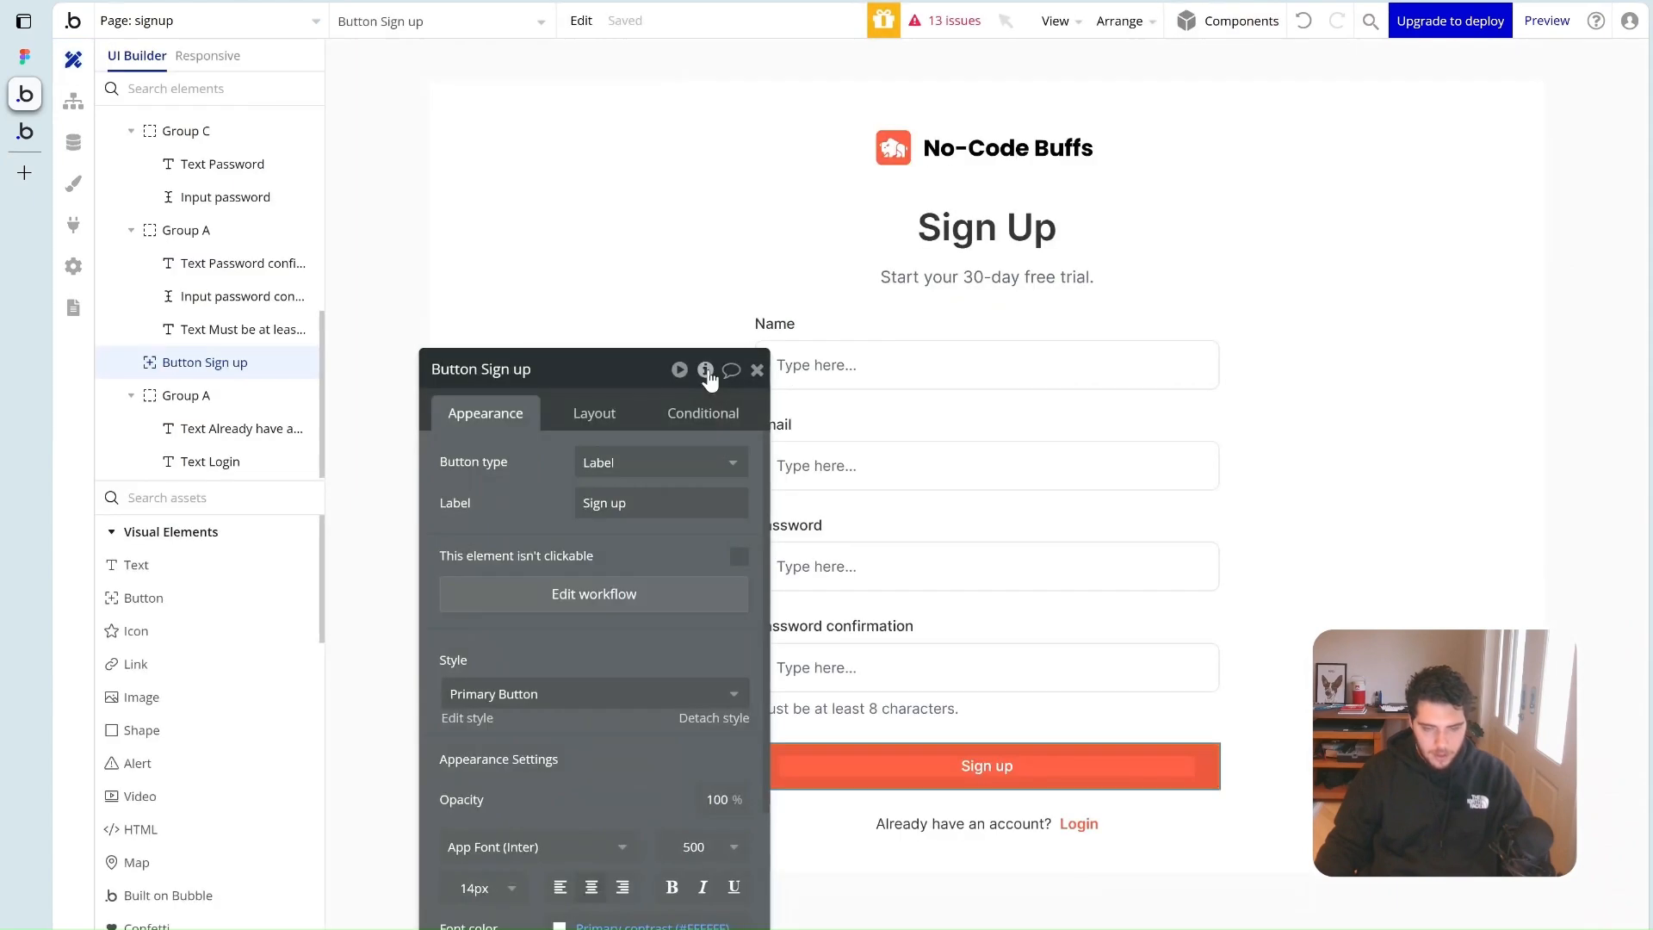
In the Make changes step, set the user's Name to Input name's value
click(684, 605)
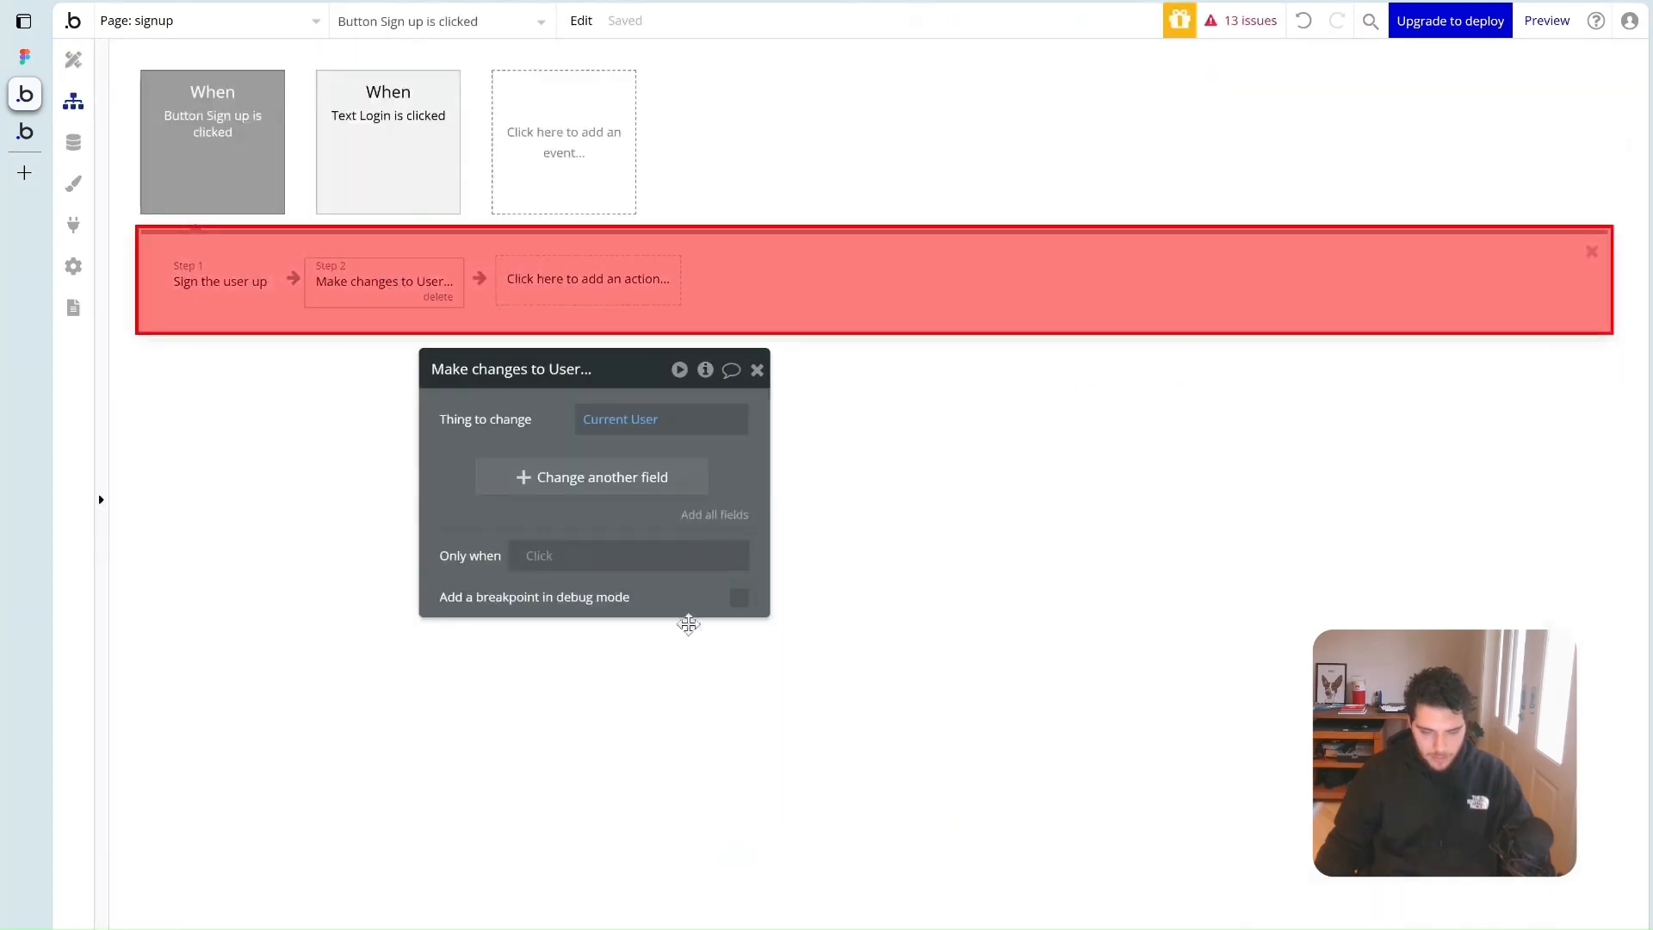
click(593, 476)
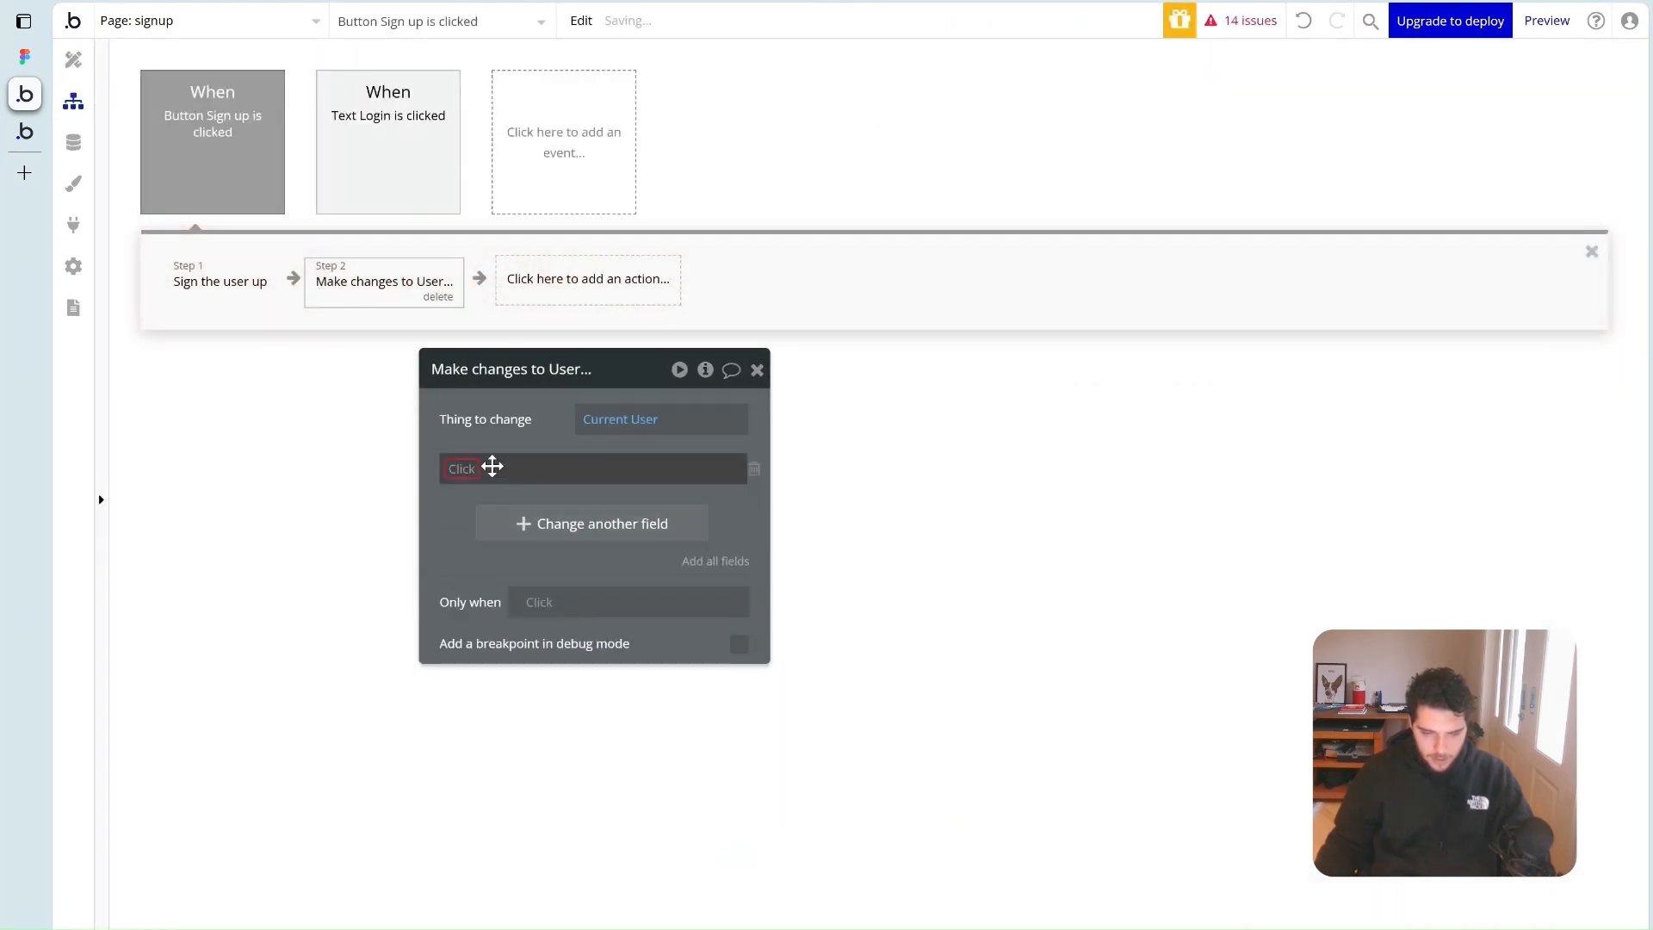
click(493, 491)
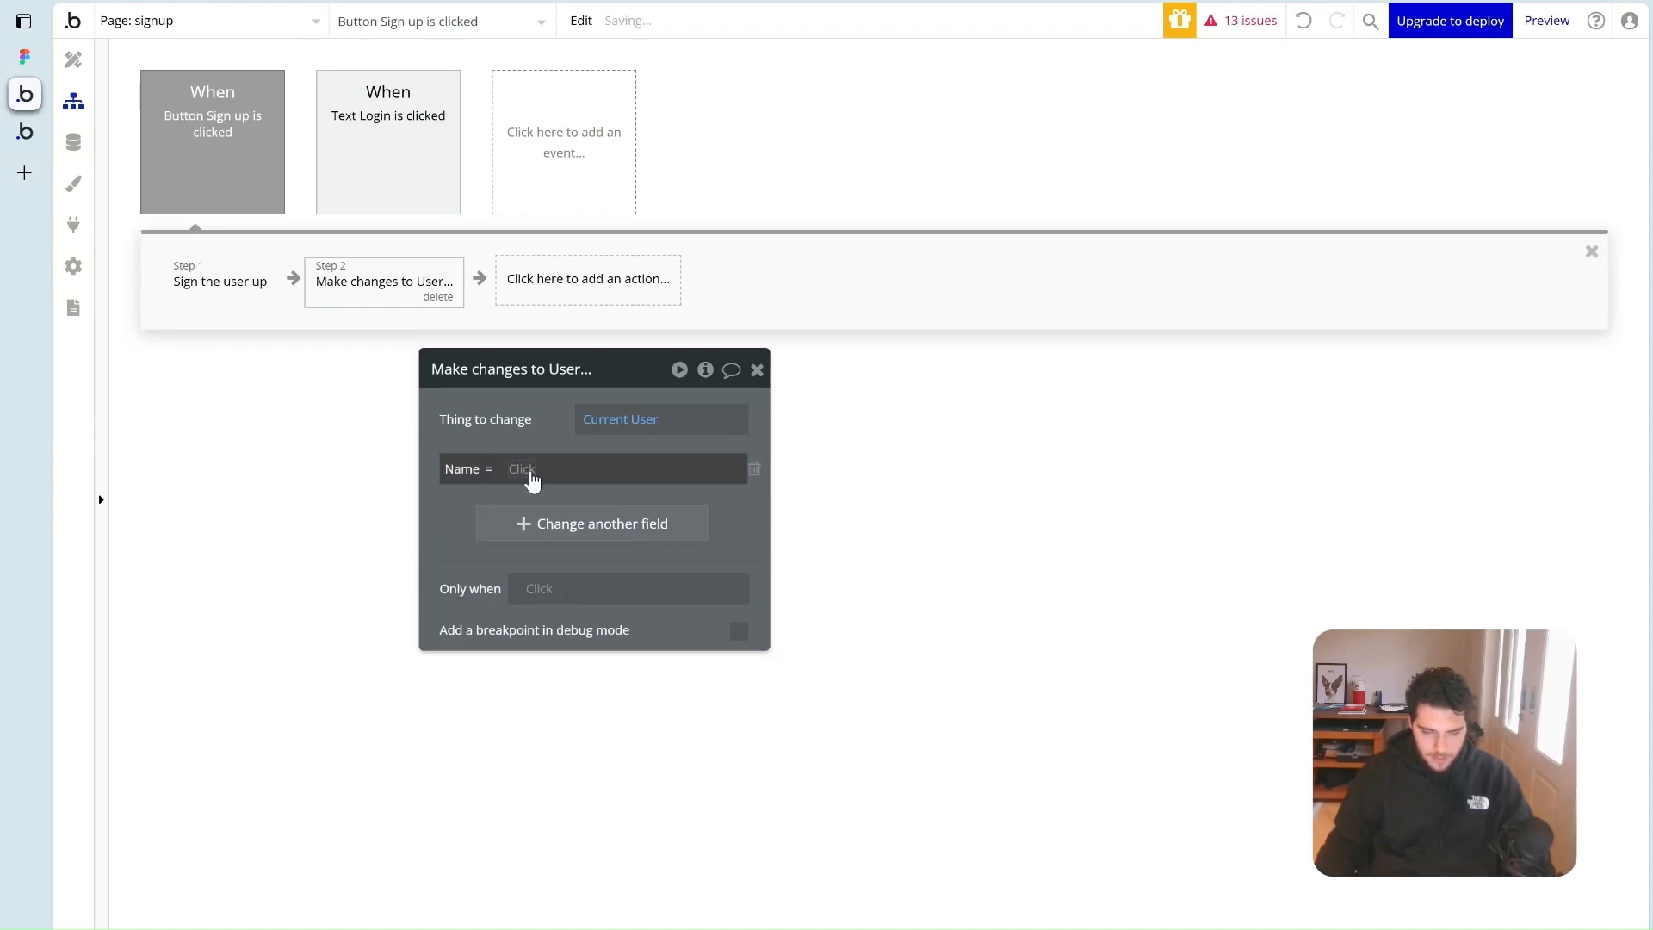
click(528, 472)
text(input)
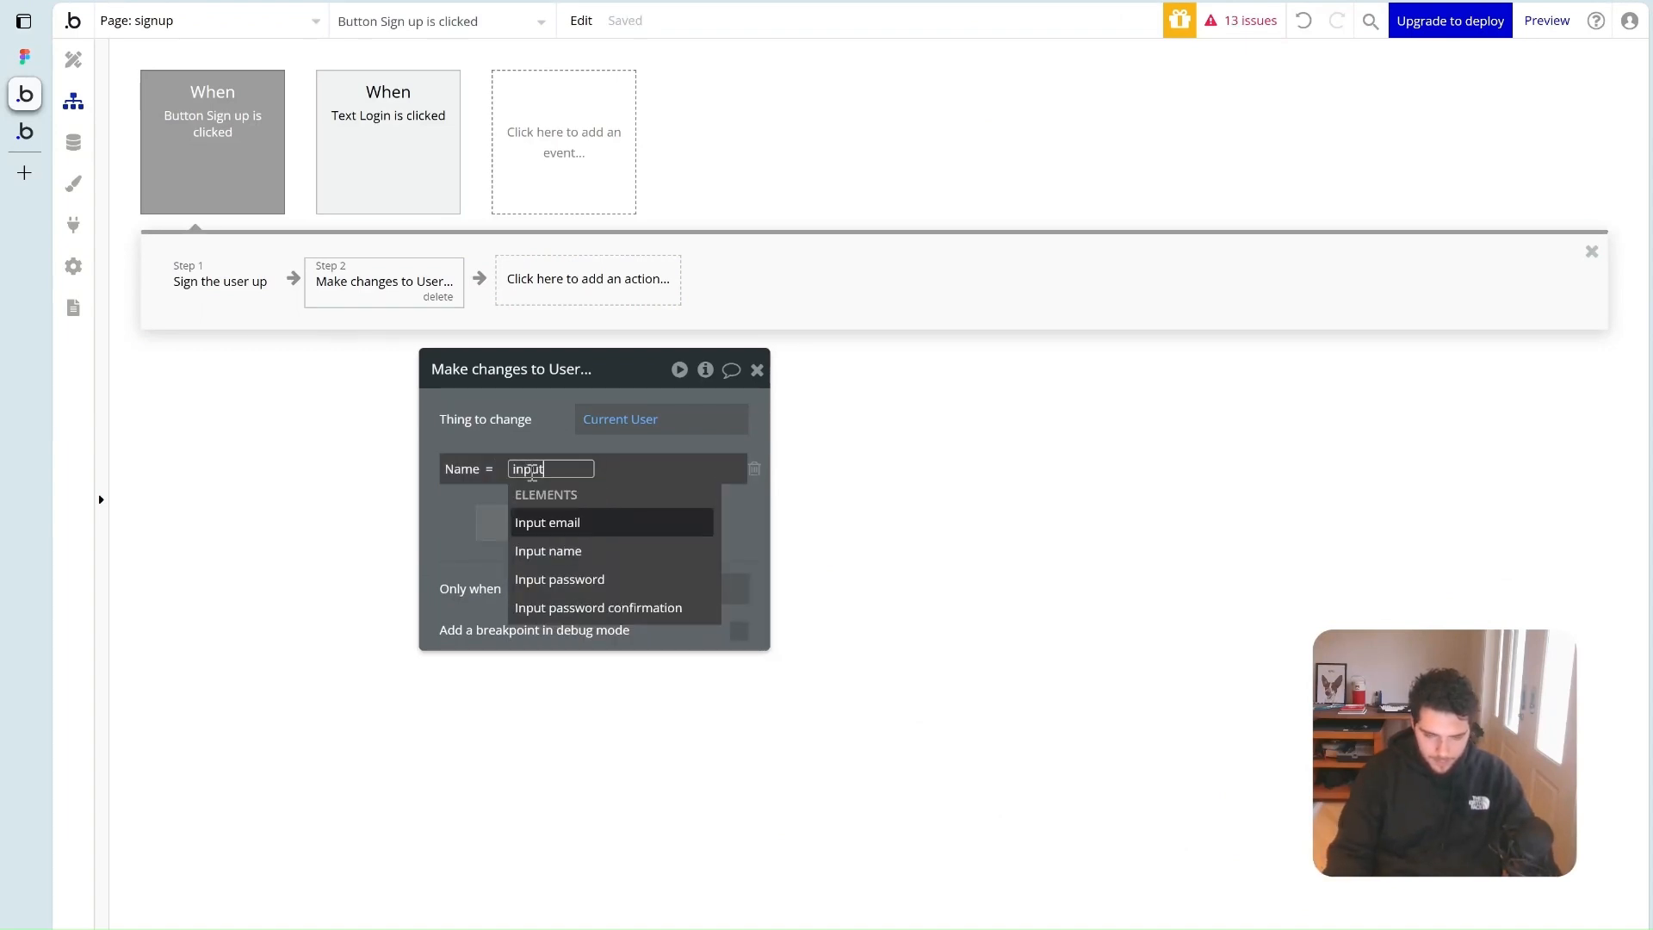
click(548, 551)
click(646, 523)
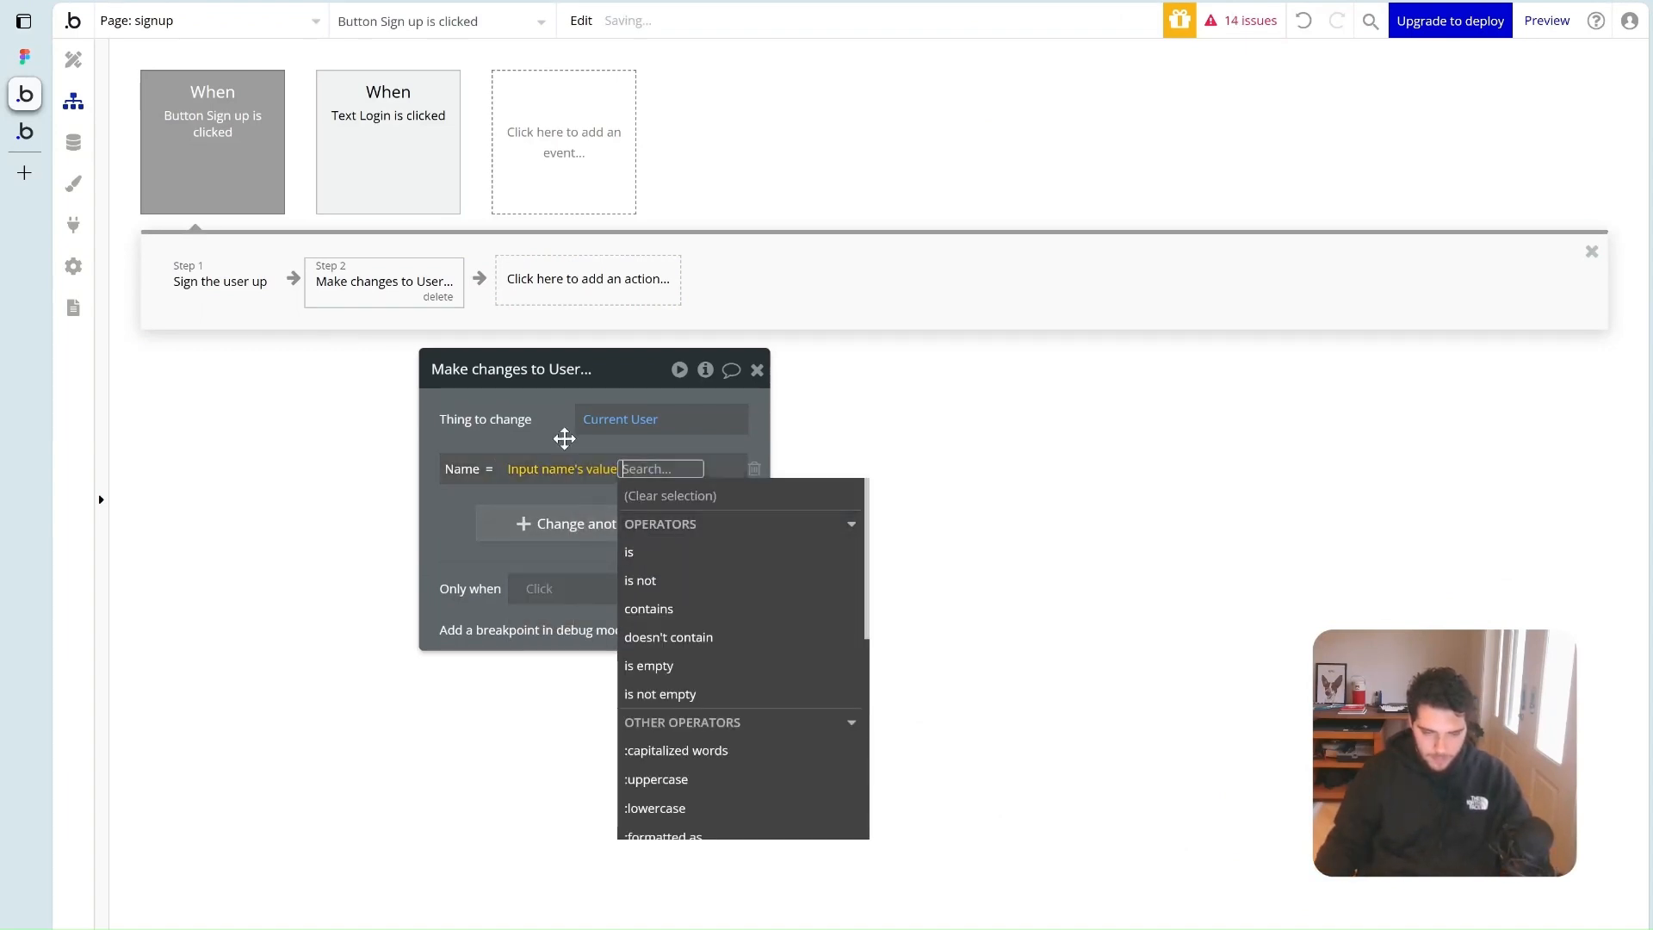
click(561, 437)
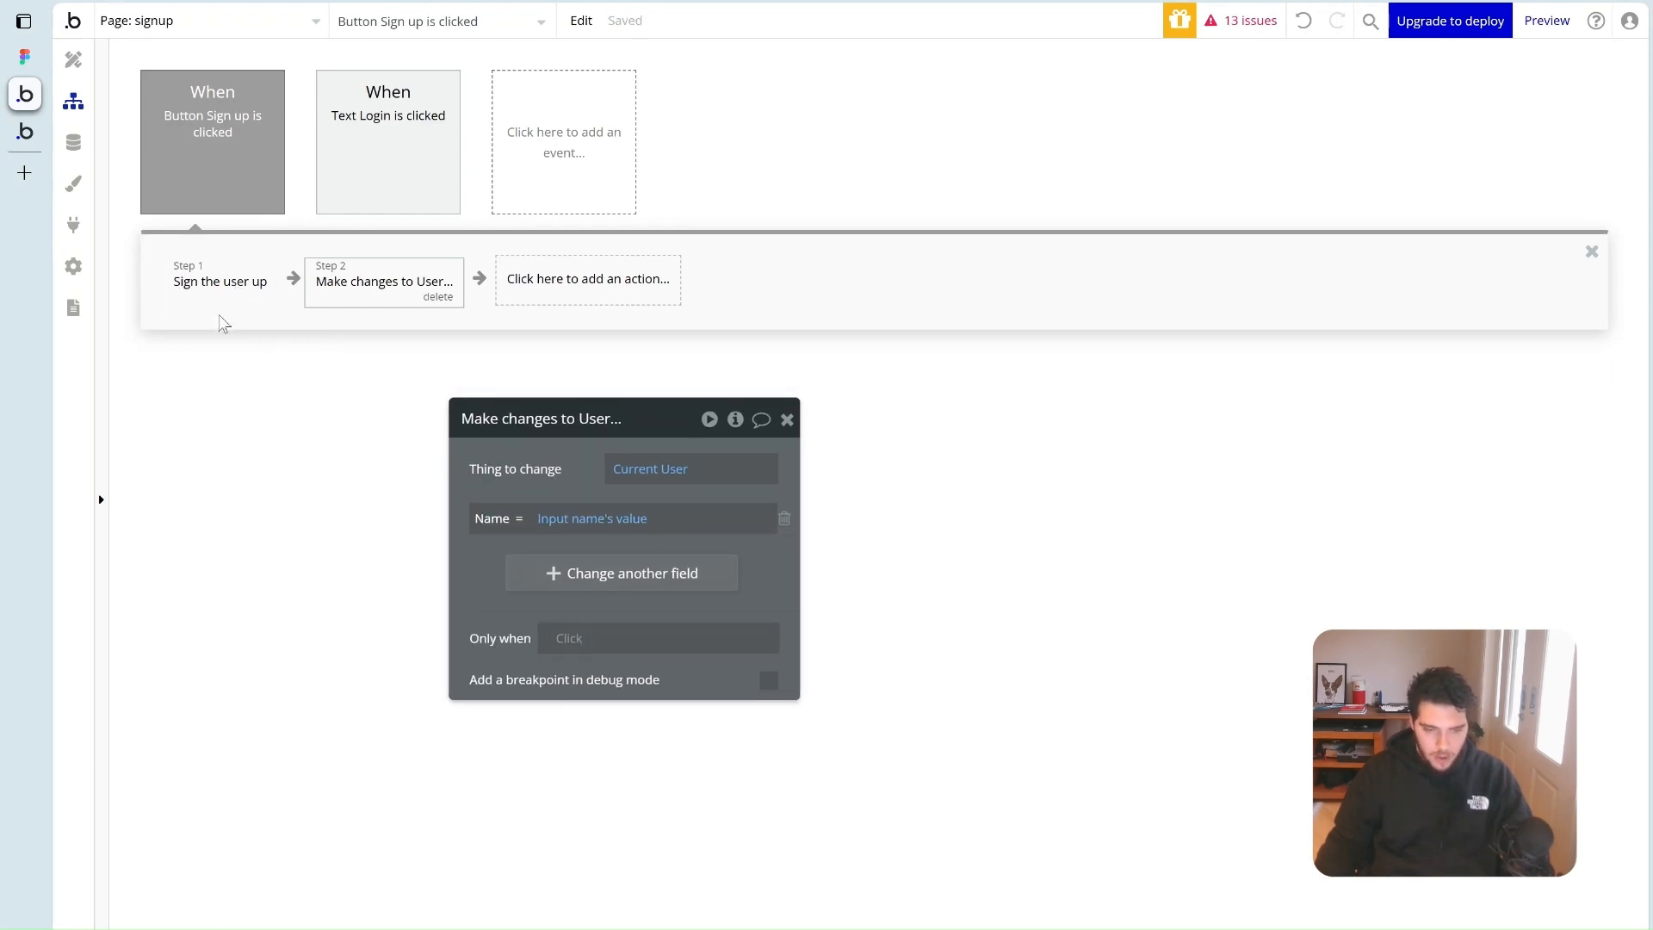
Check the User data fields, then reopen the Sign up workflow
click(74, 142)
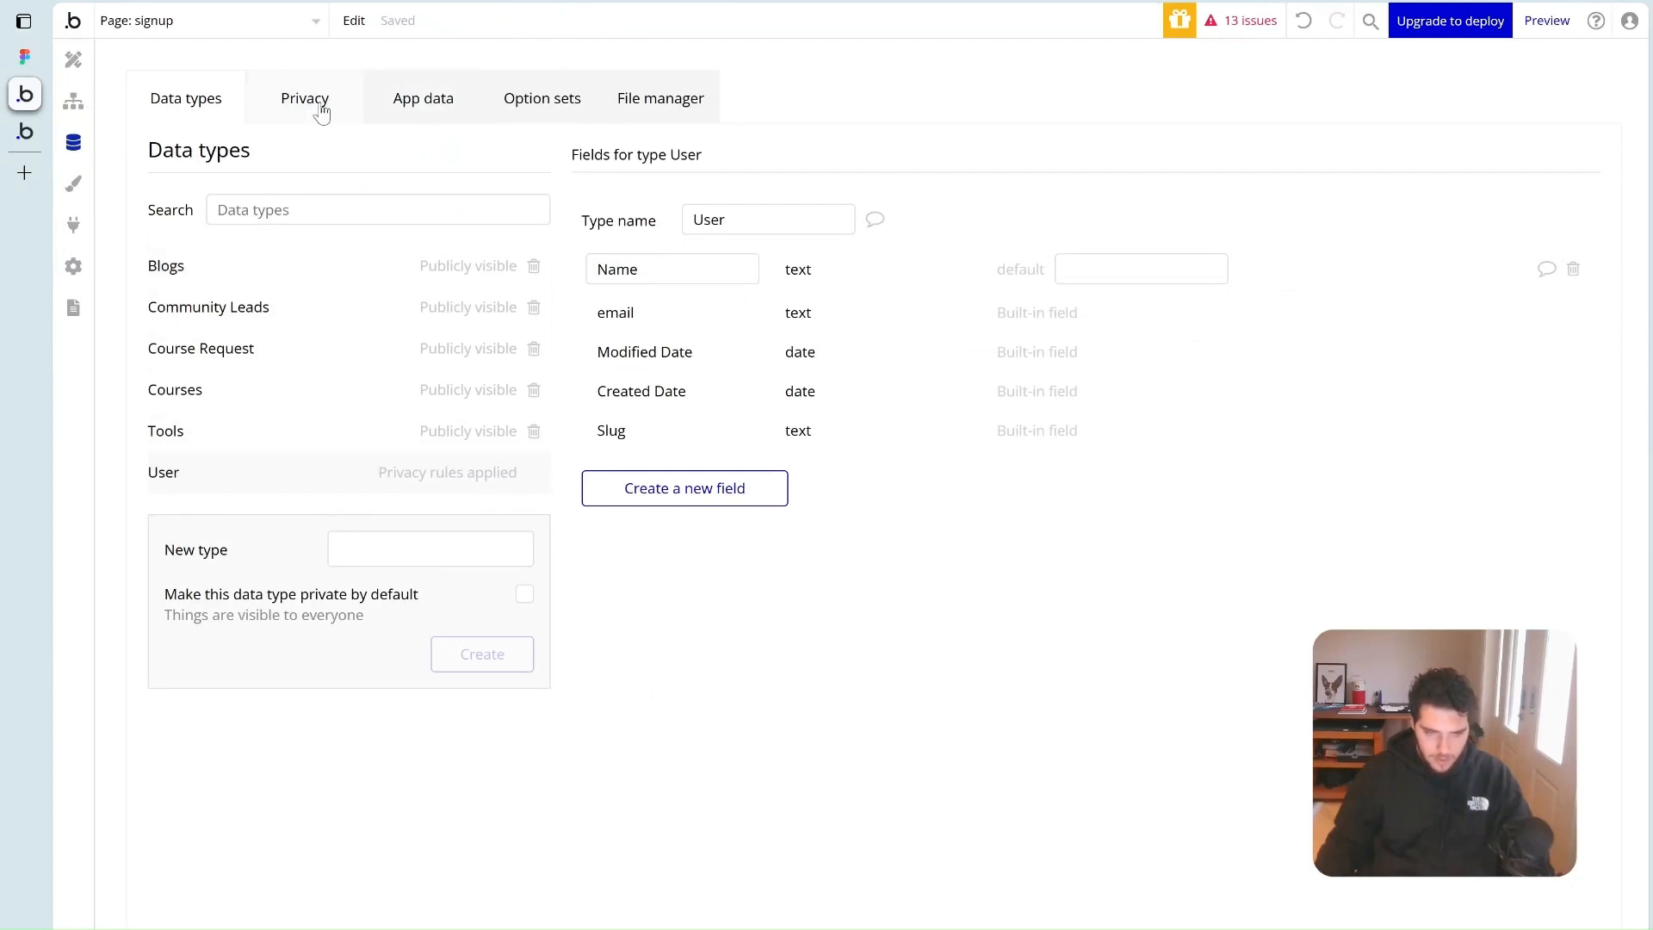
click(73, 101)
click(73, 59)
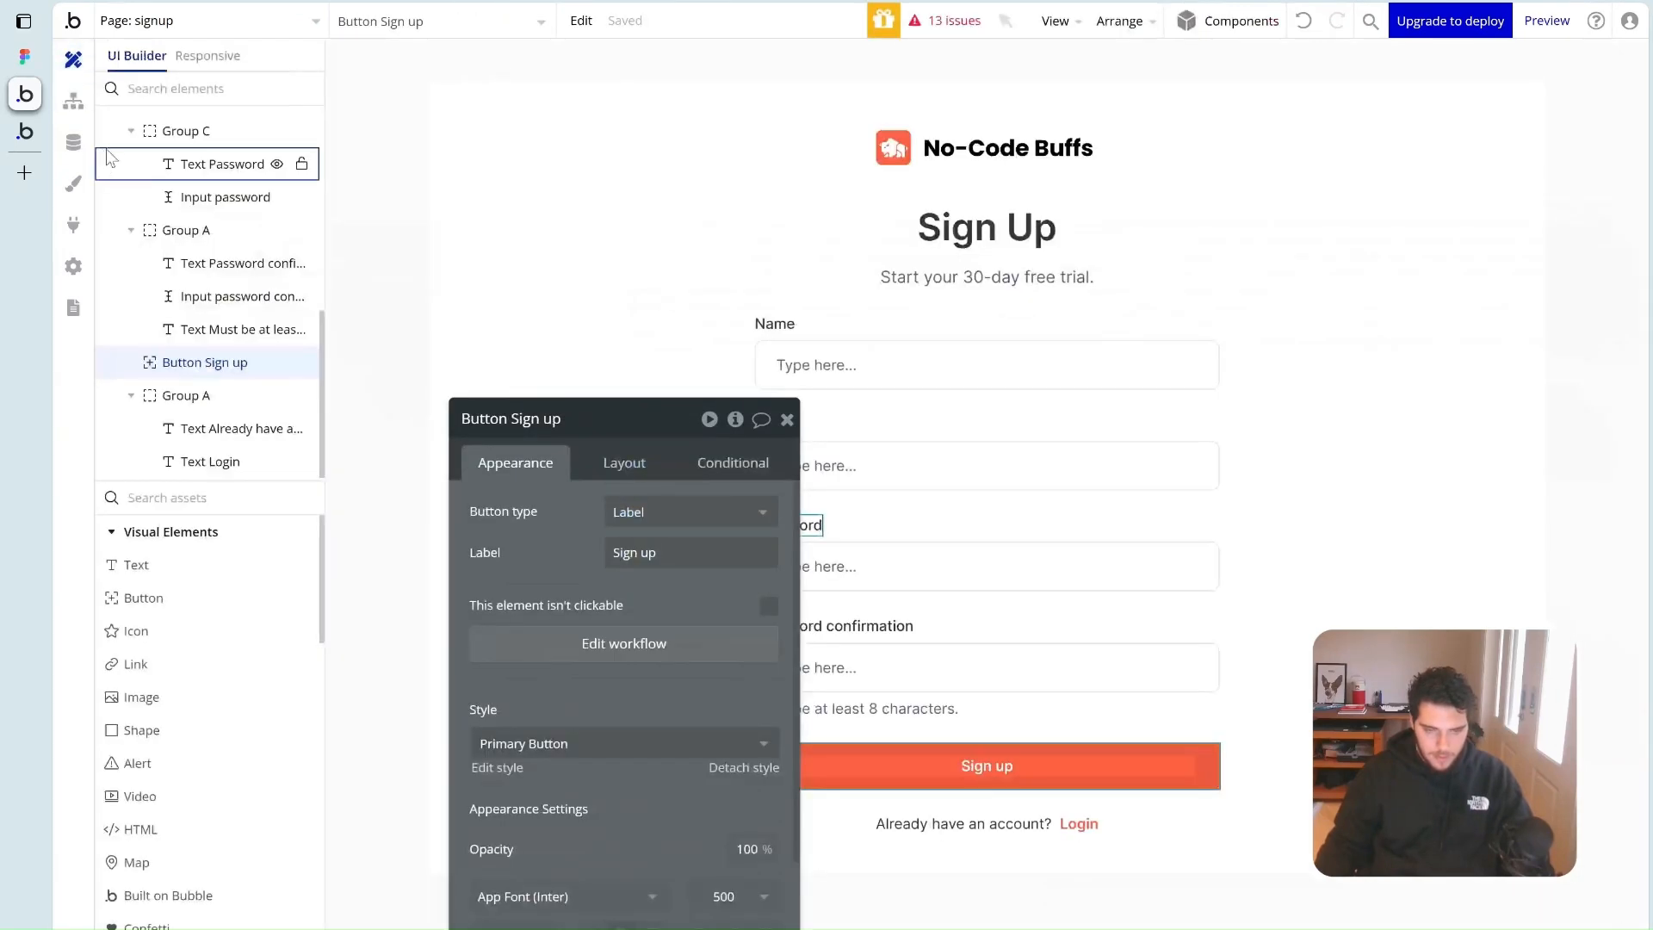
click(73, 101)
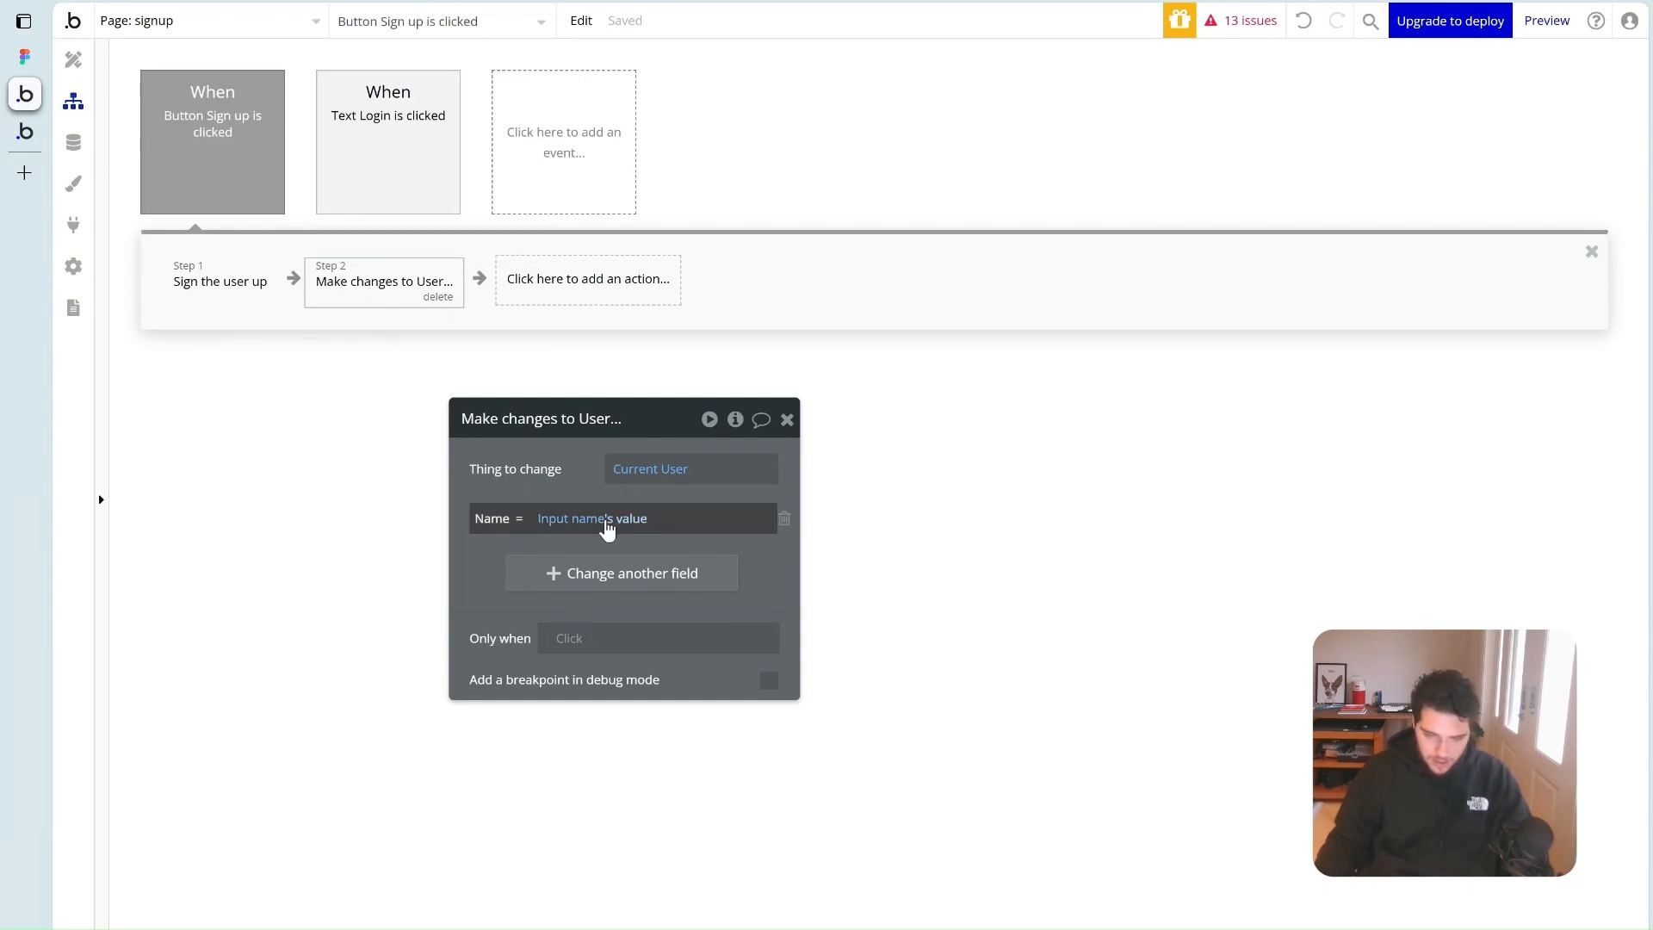
Add a Go to page step with destination set to community
click(587, 289)
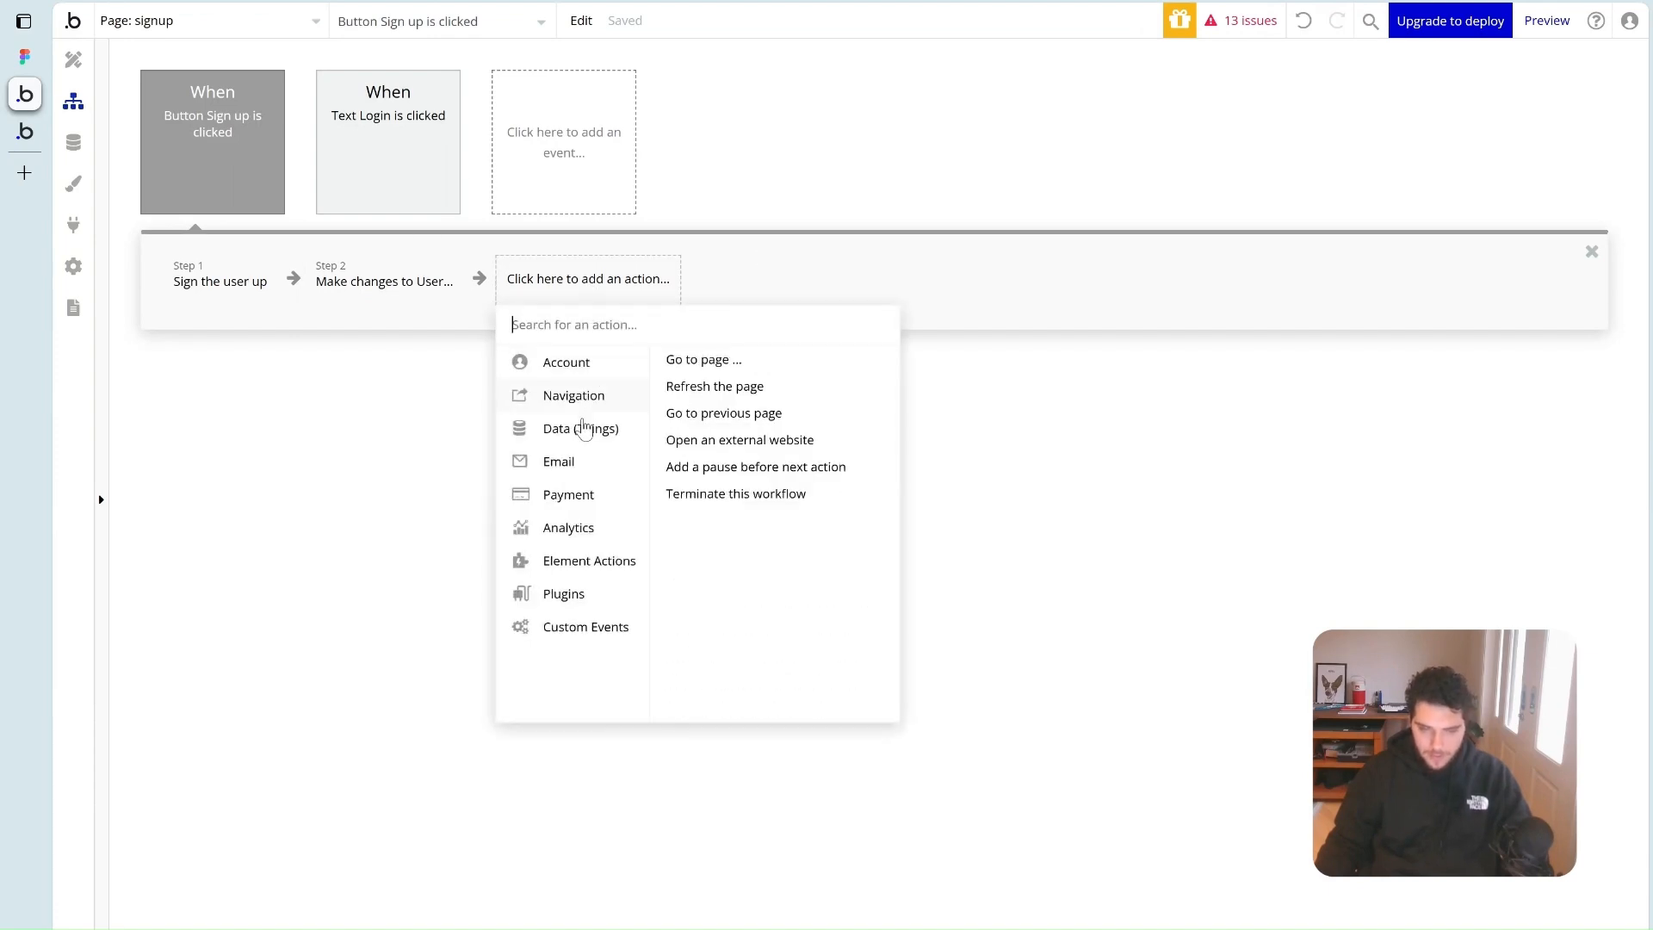
mouse_move(584, 433)
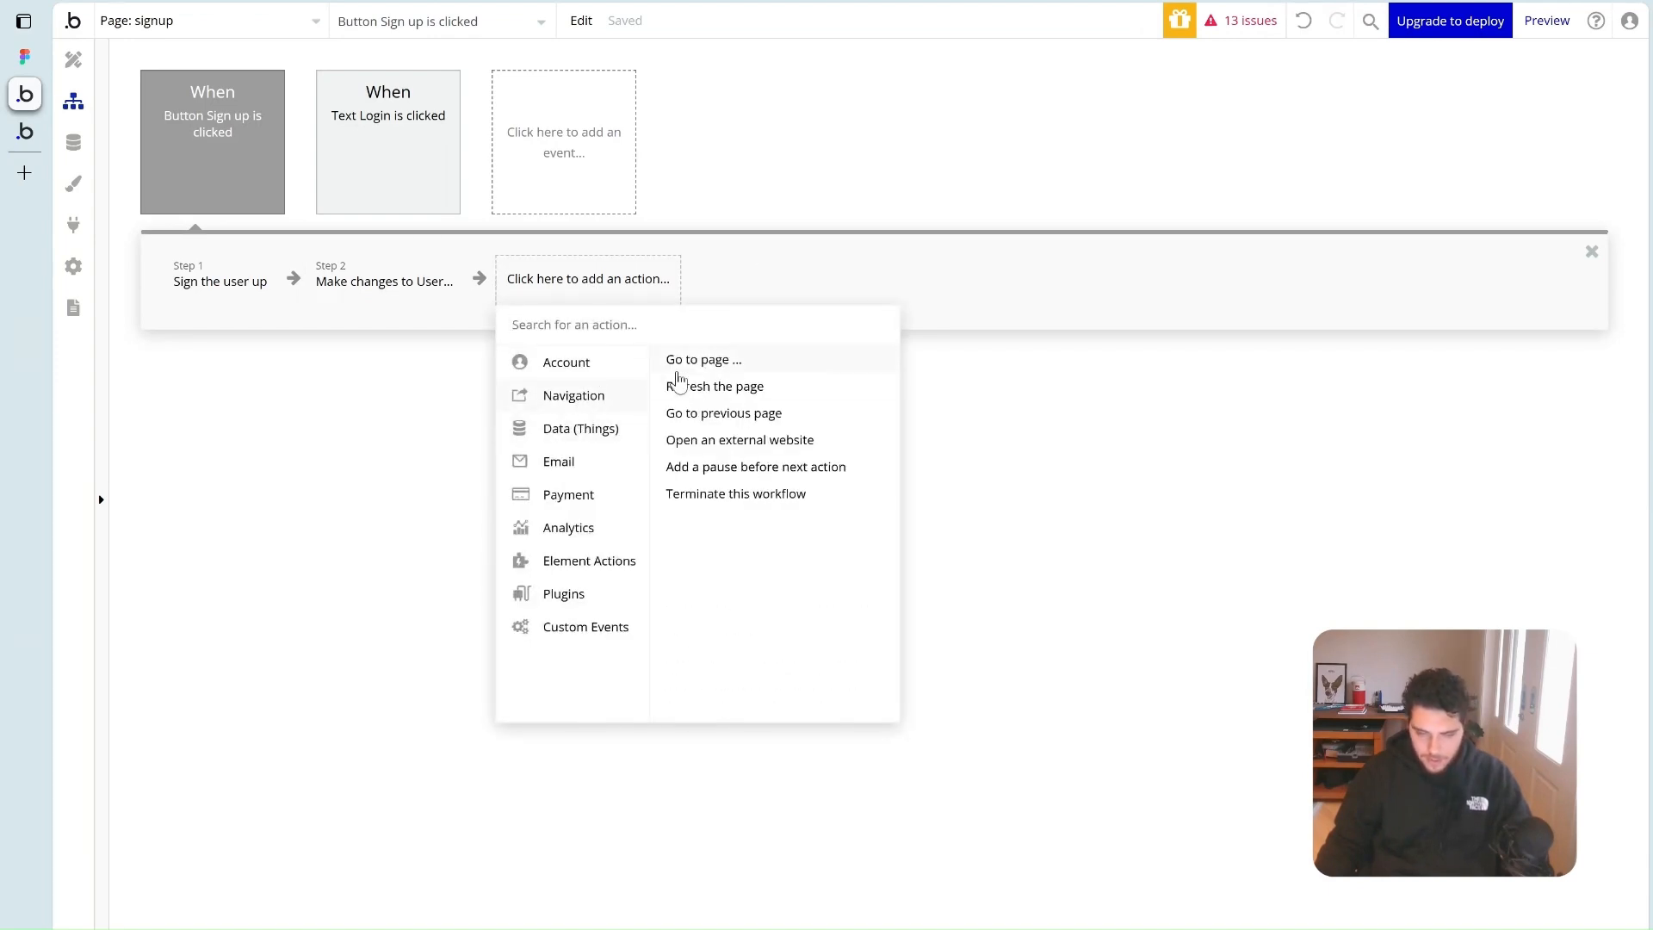
click(678, 360)
click(638, 465)
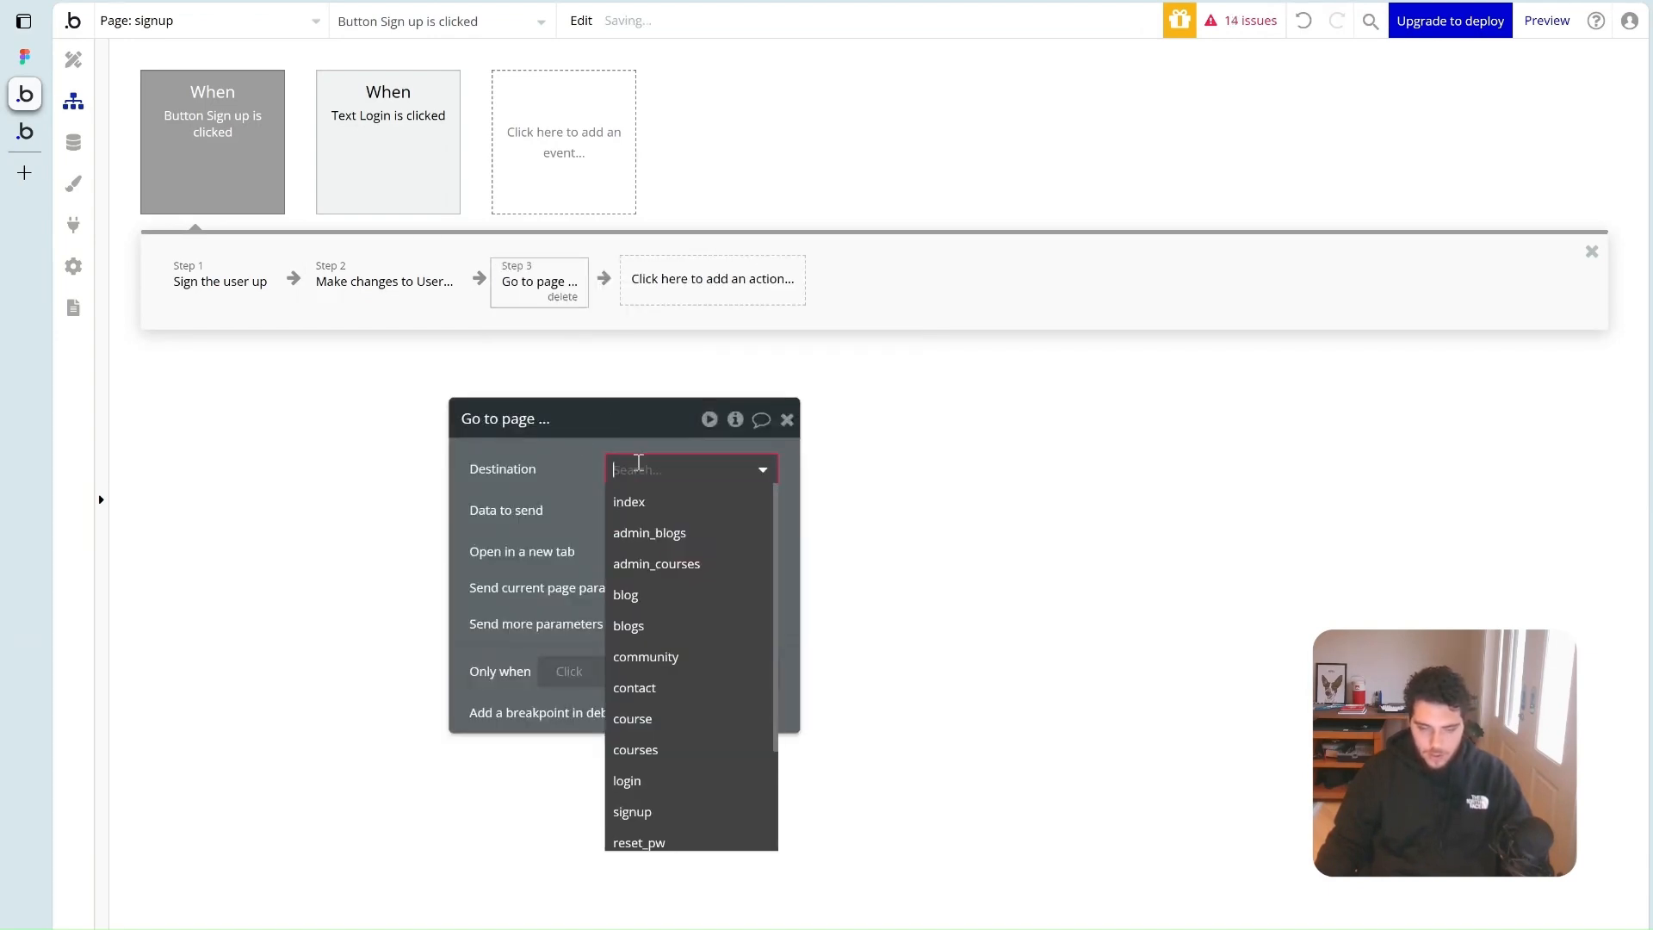
click(691, 664)
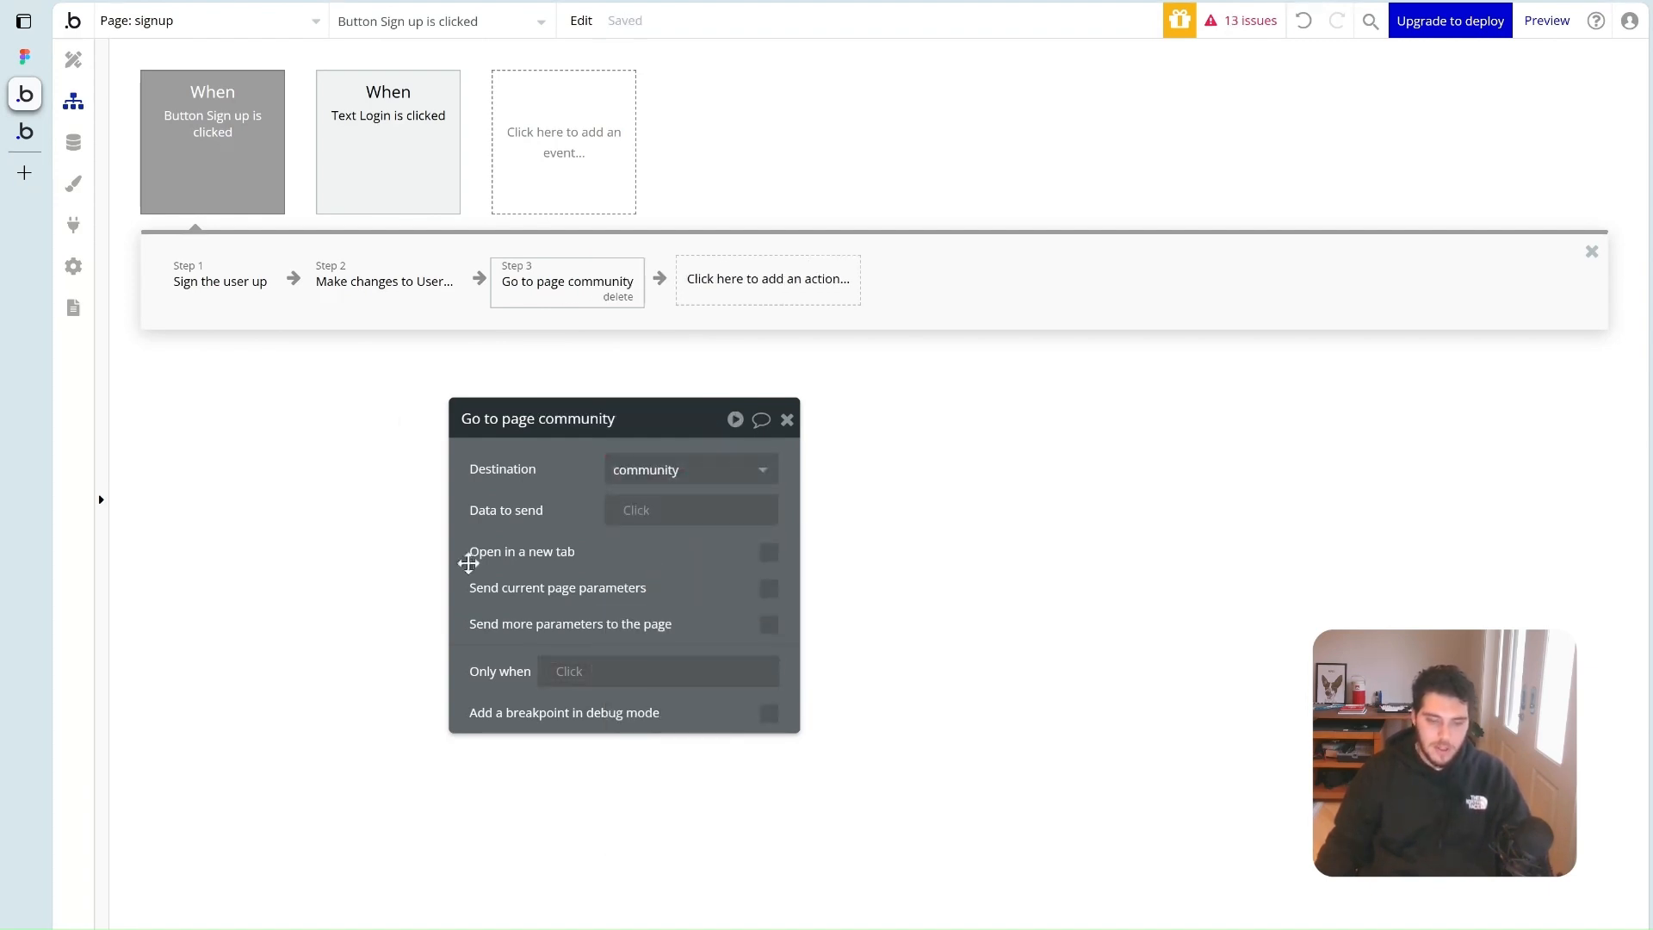
Close the step and button property panels and launch the app preview
drag(714, 418, 640, 373)
click(715, 375)
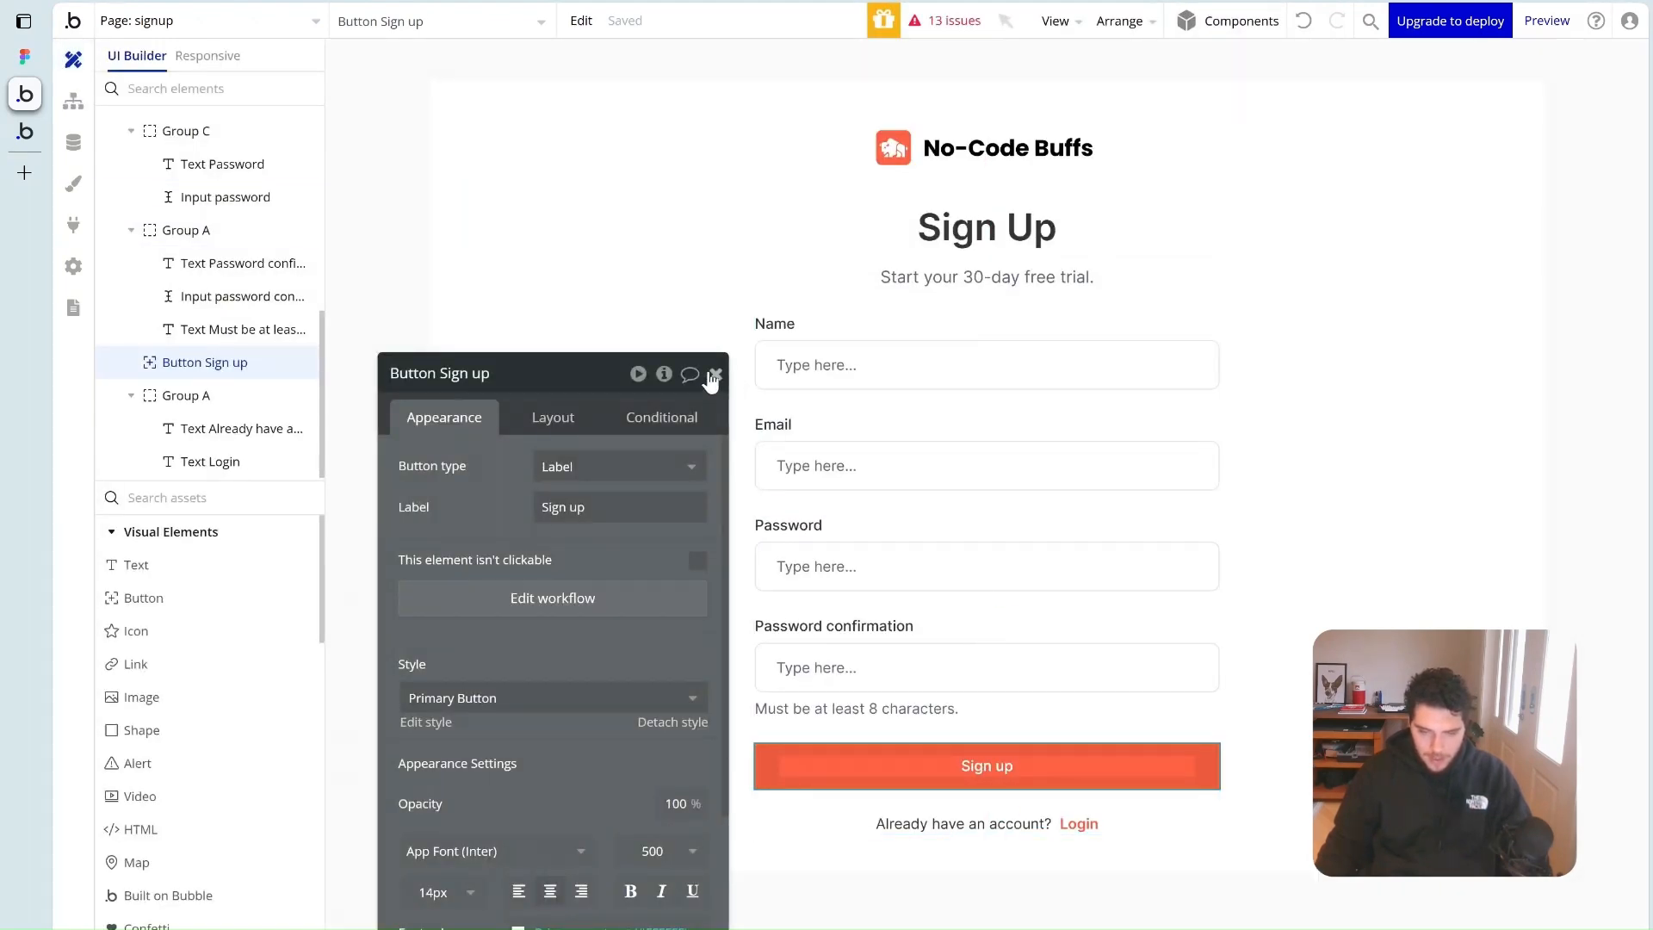
click(714, 375)
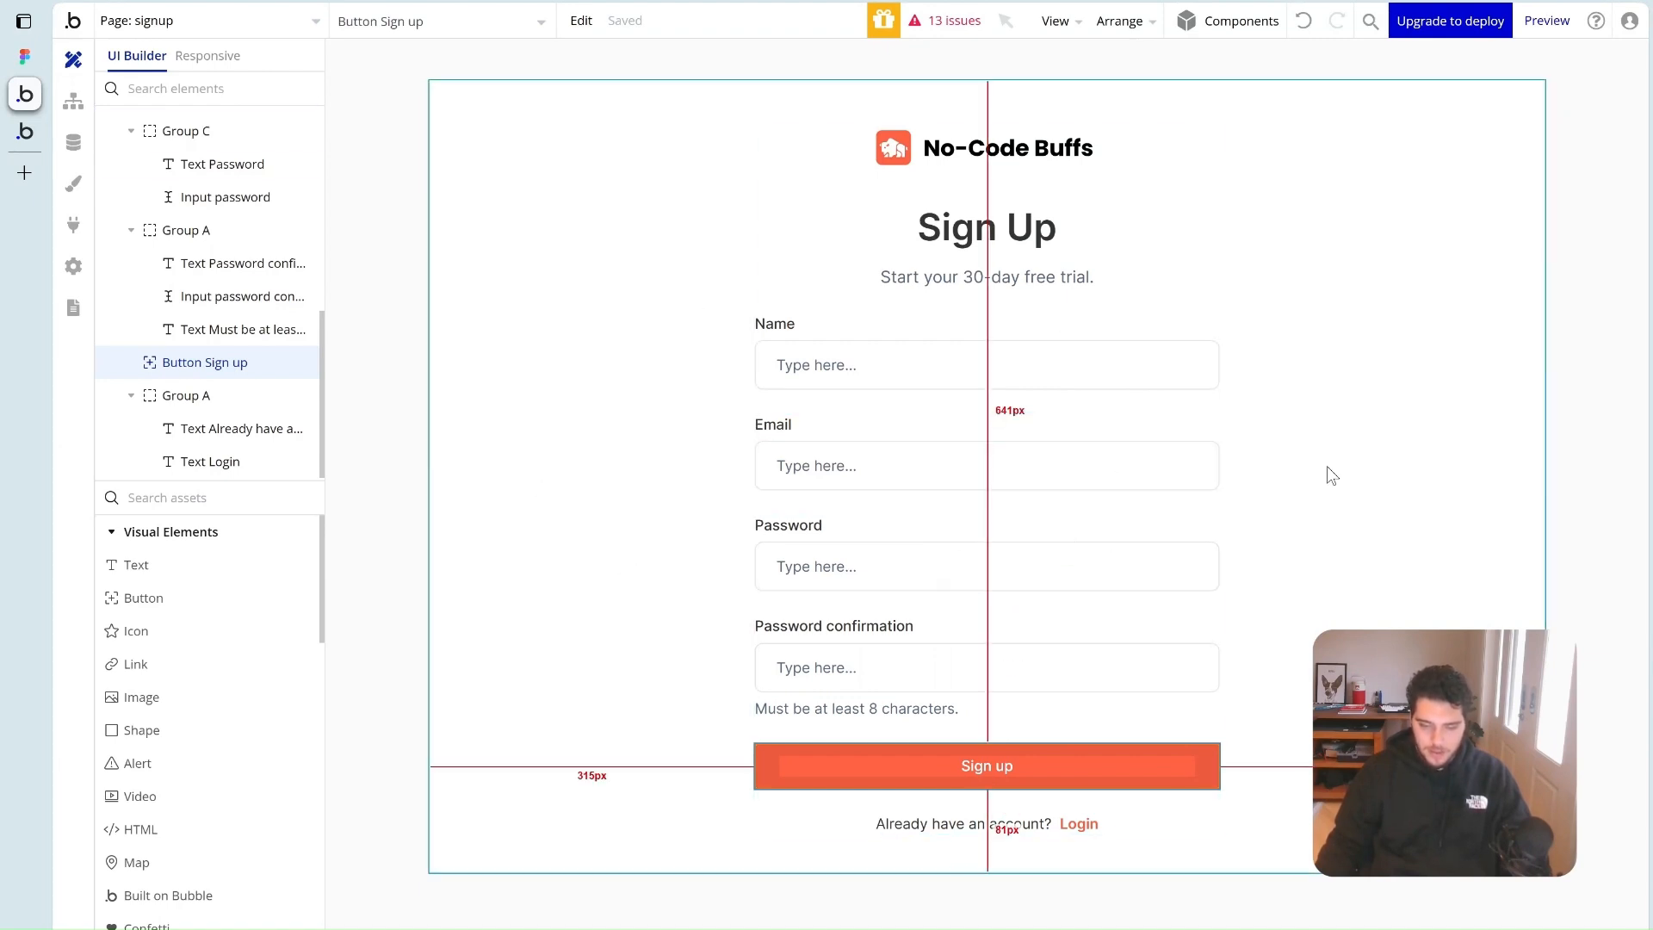
click(1546, 22)
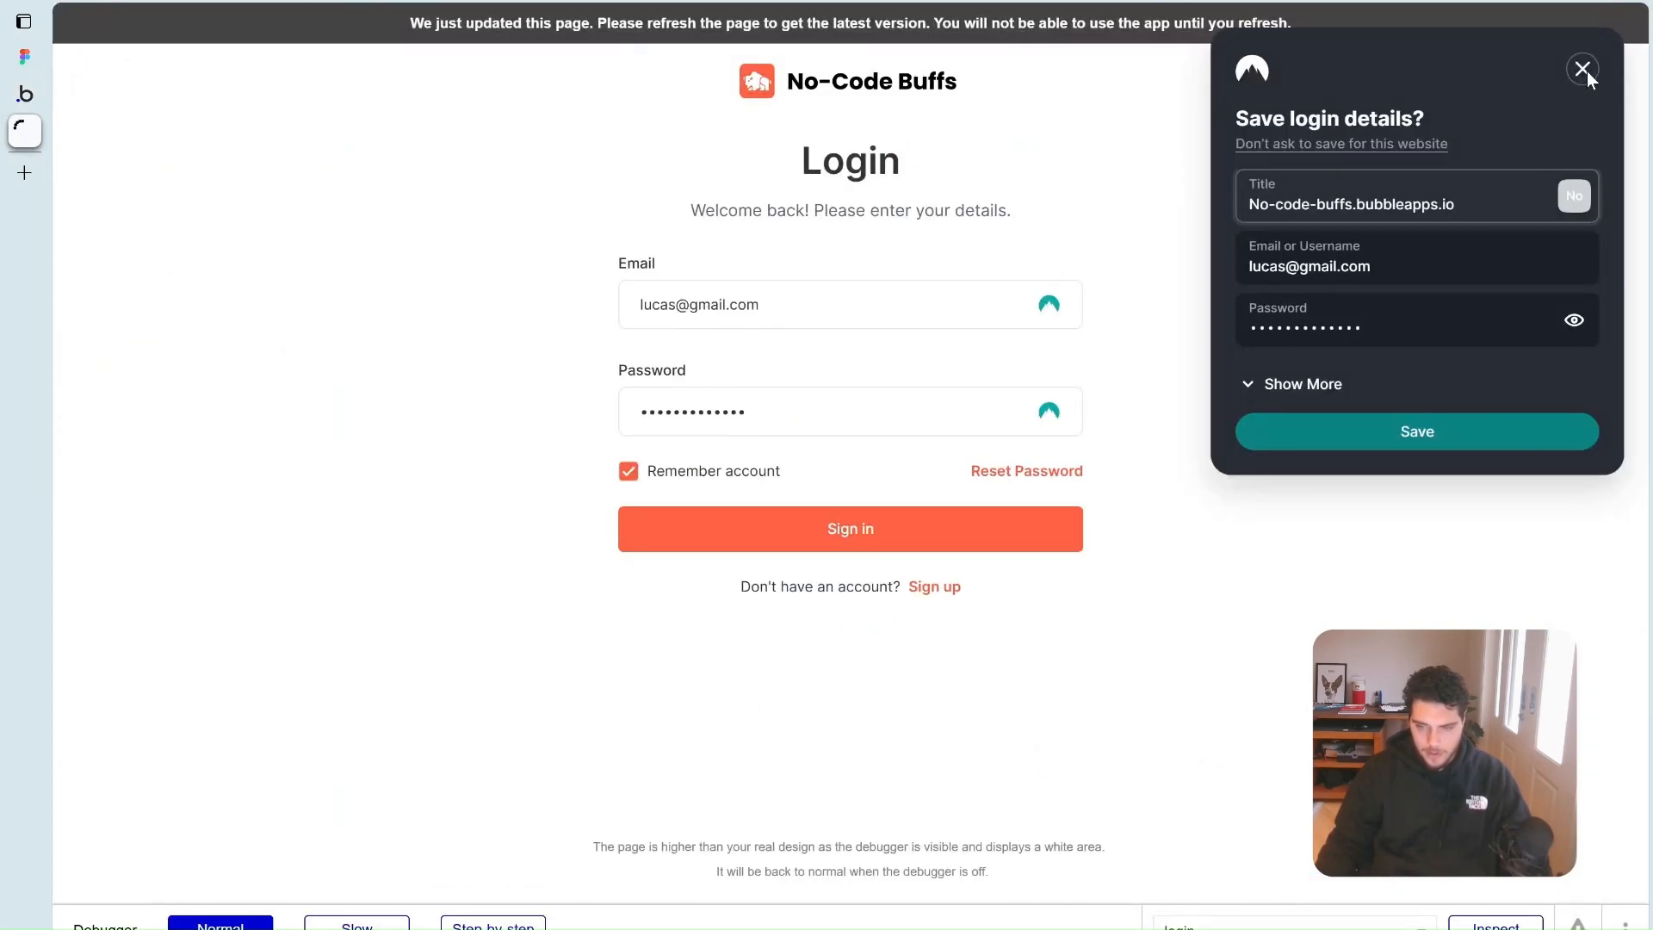
Dismiss the save-login prompt and enter a test name and e-mail address
click(1583, 71)
click(721, 254)
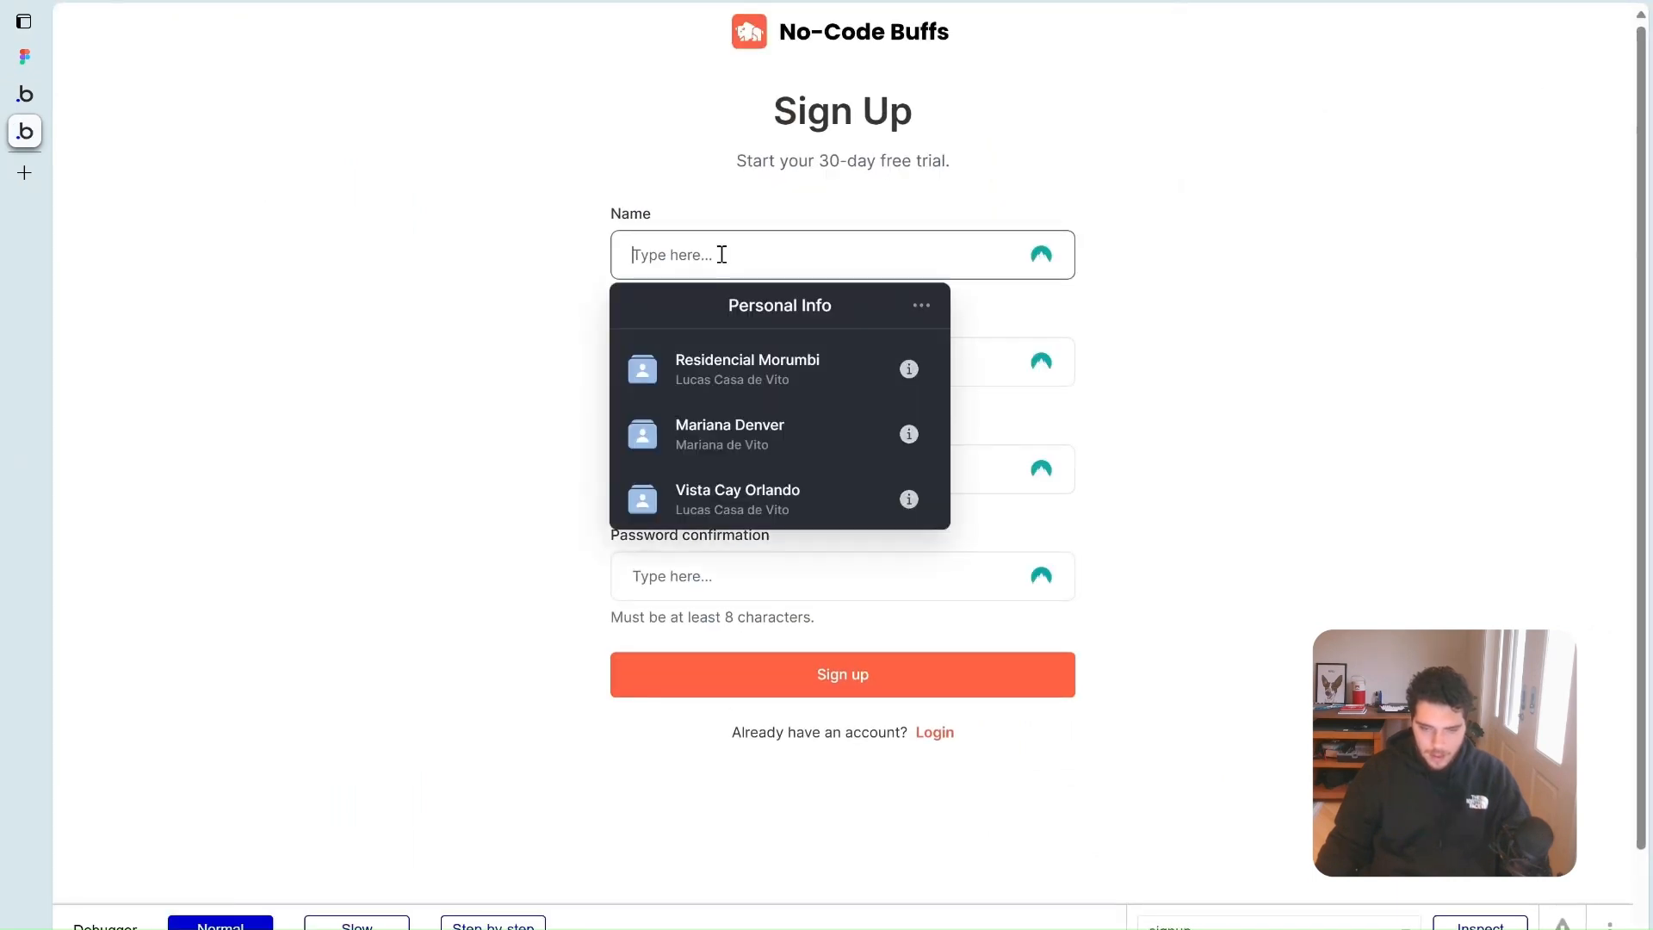
text(Lucas)
click(1226, 277)
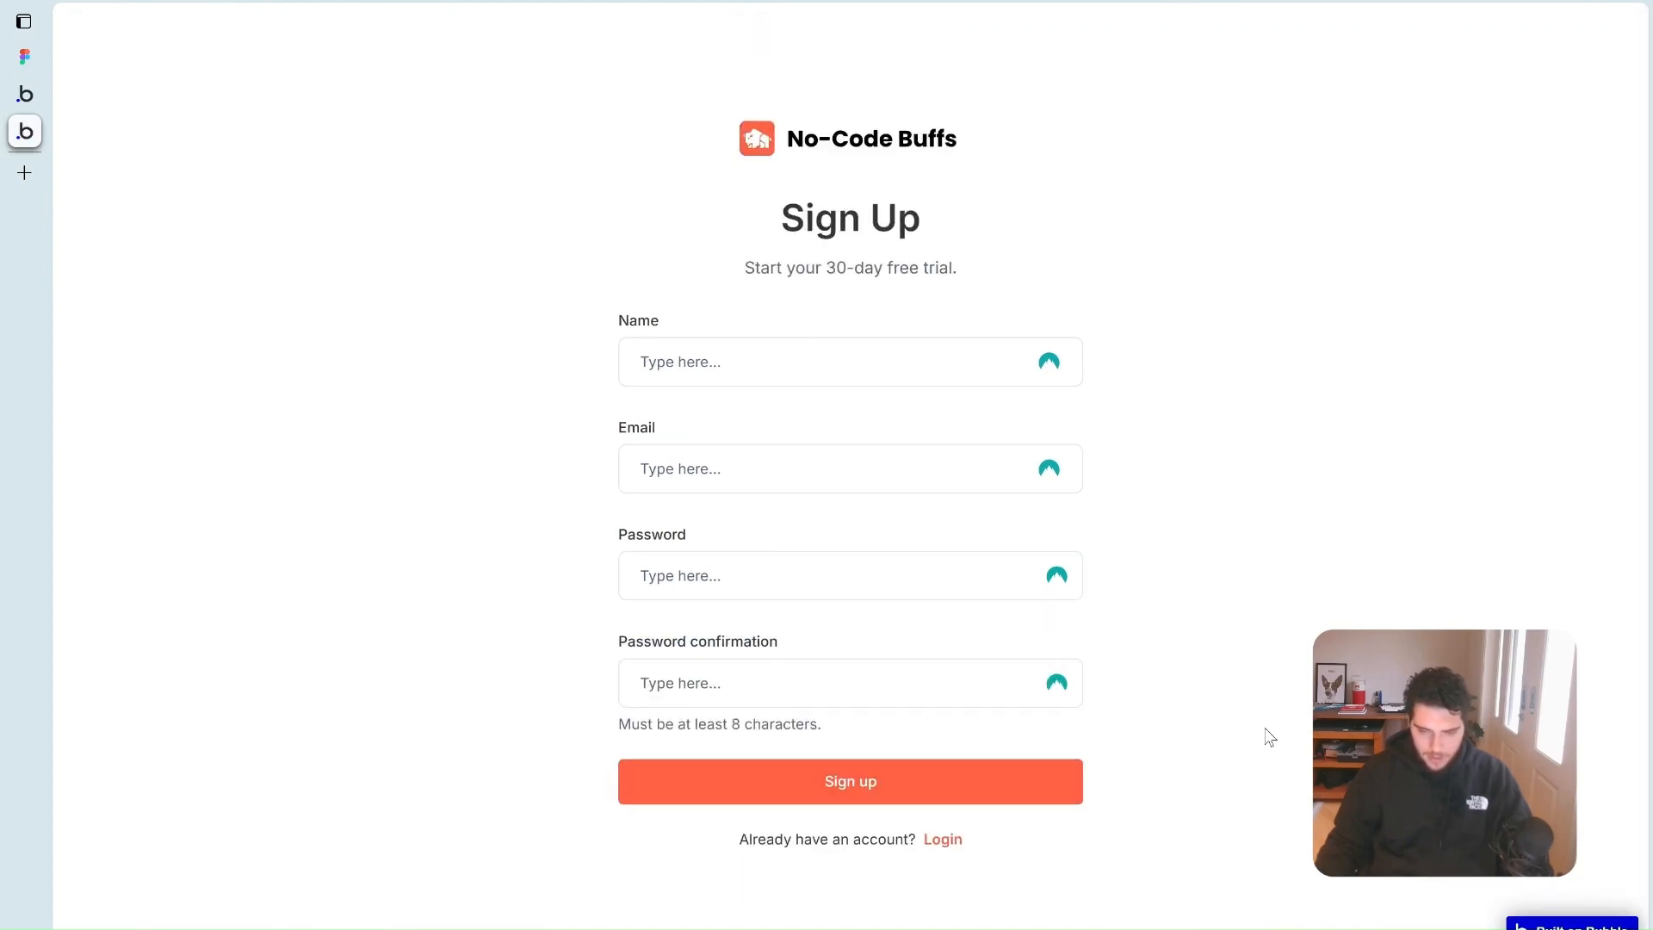
click(703, 353)
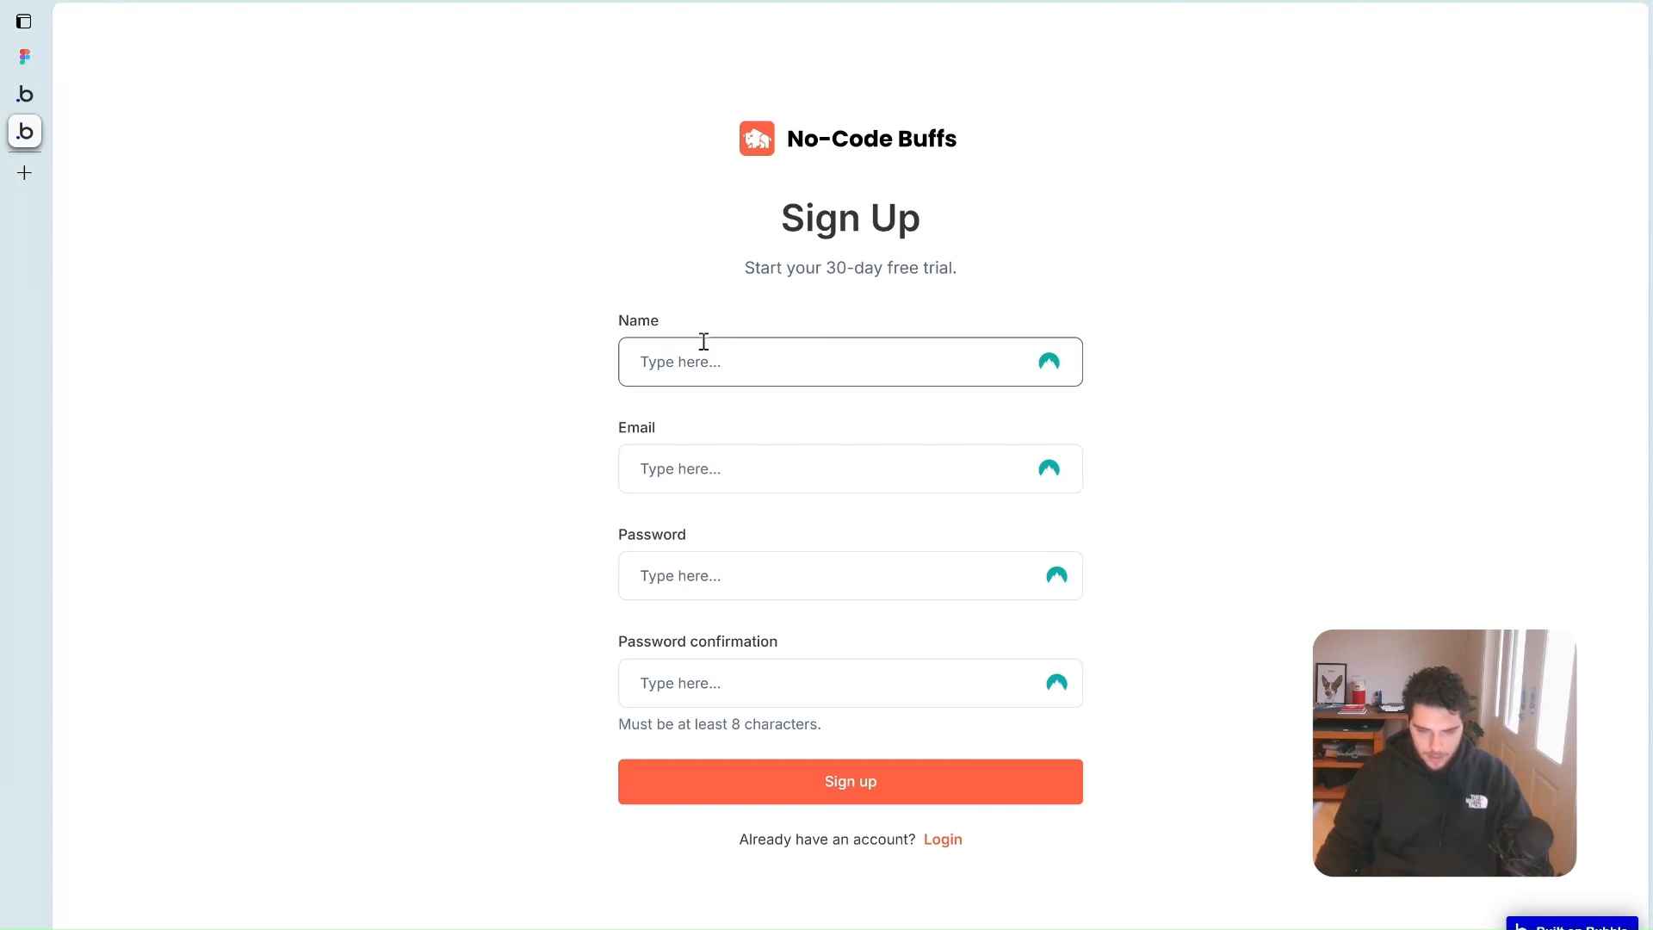
text(Lucas)
click(725, 474)
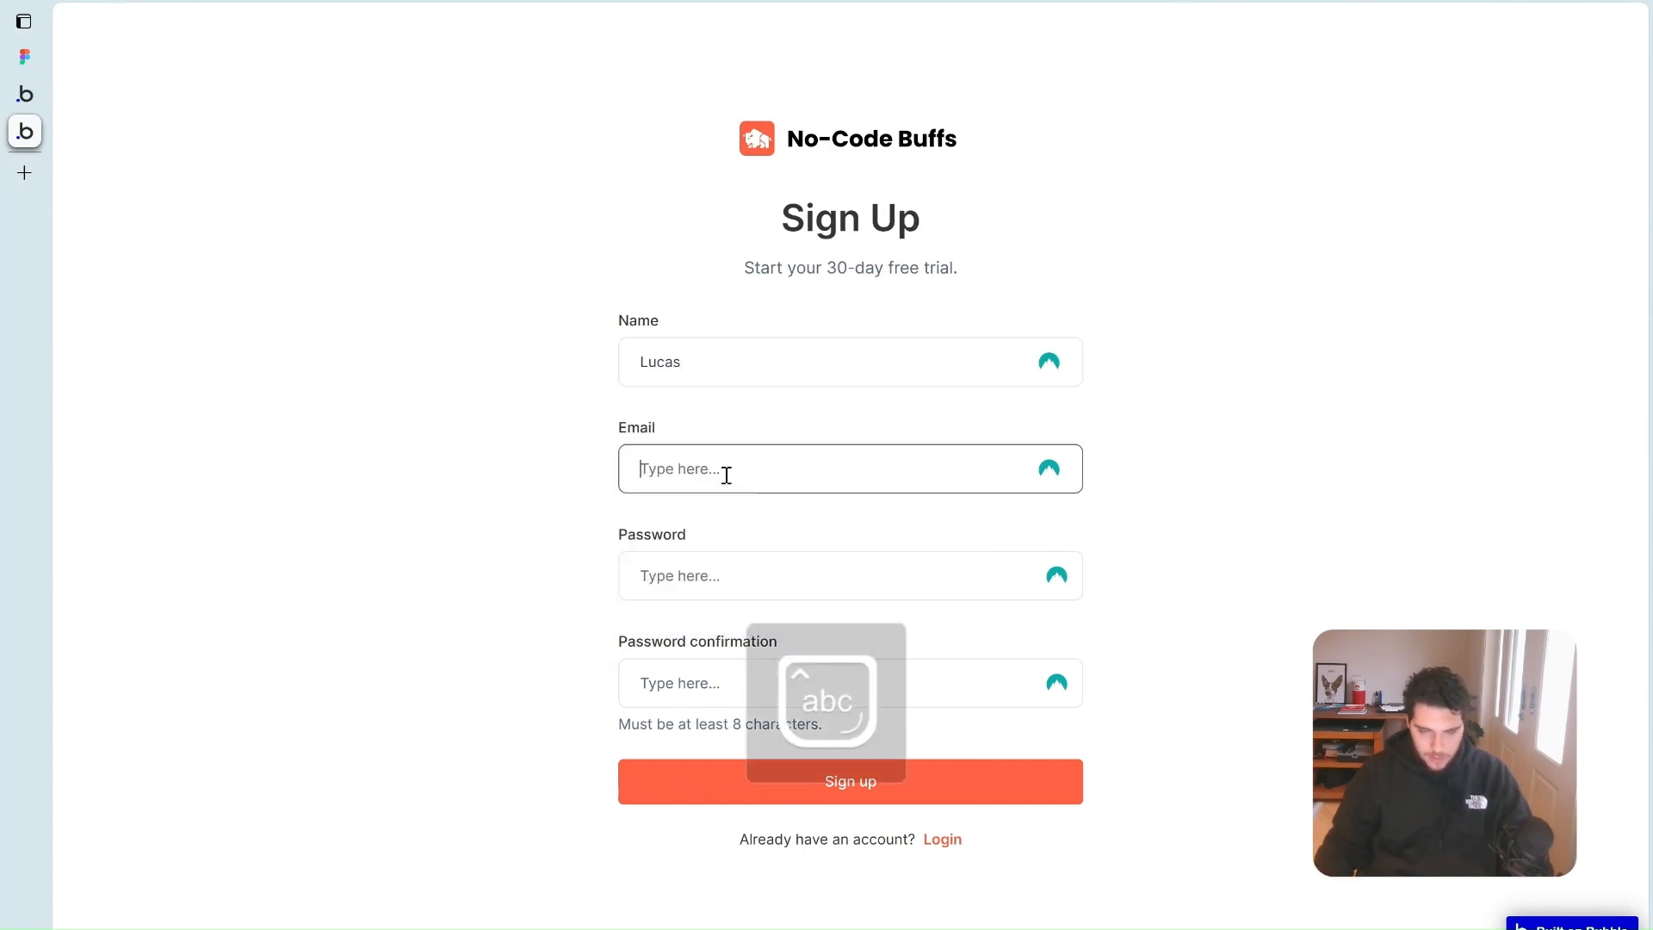
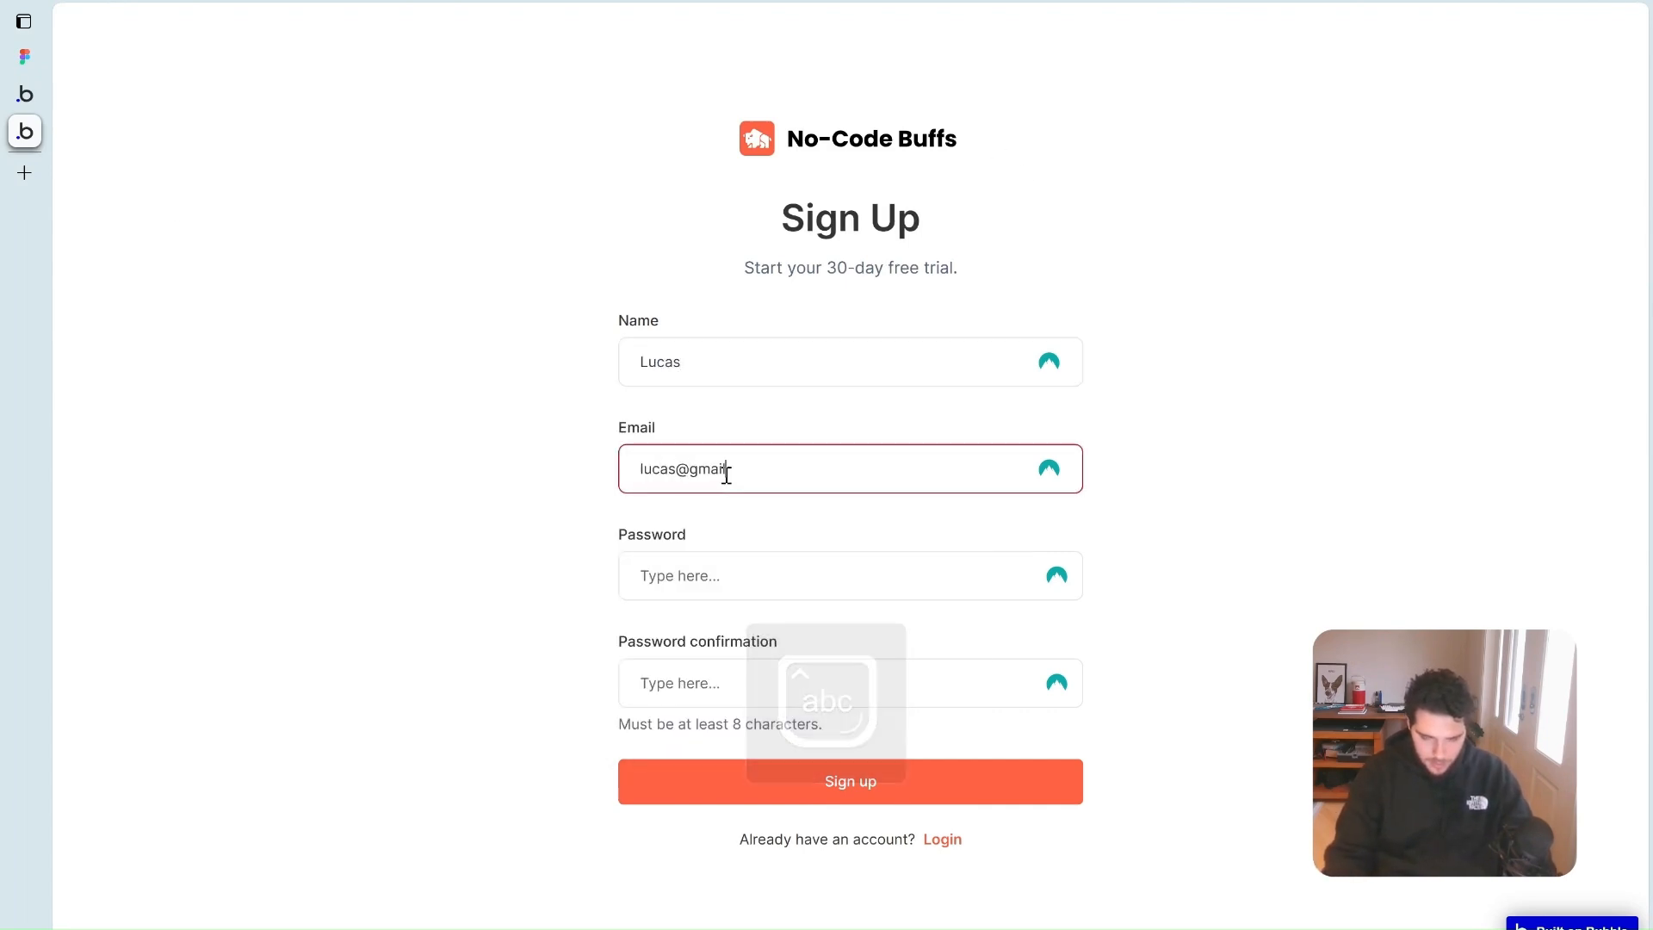
Enter the password and its matching confirmation, then submit the sign-up form
click(745, 567)
key(Caps_Lock)
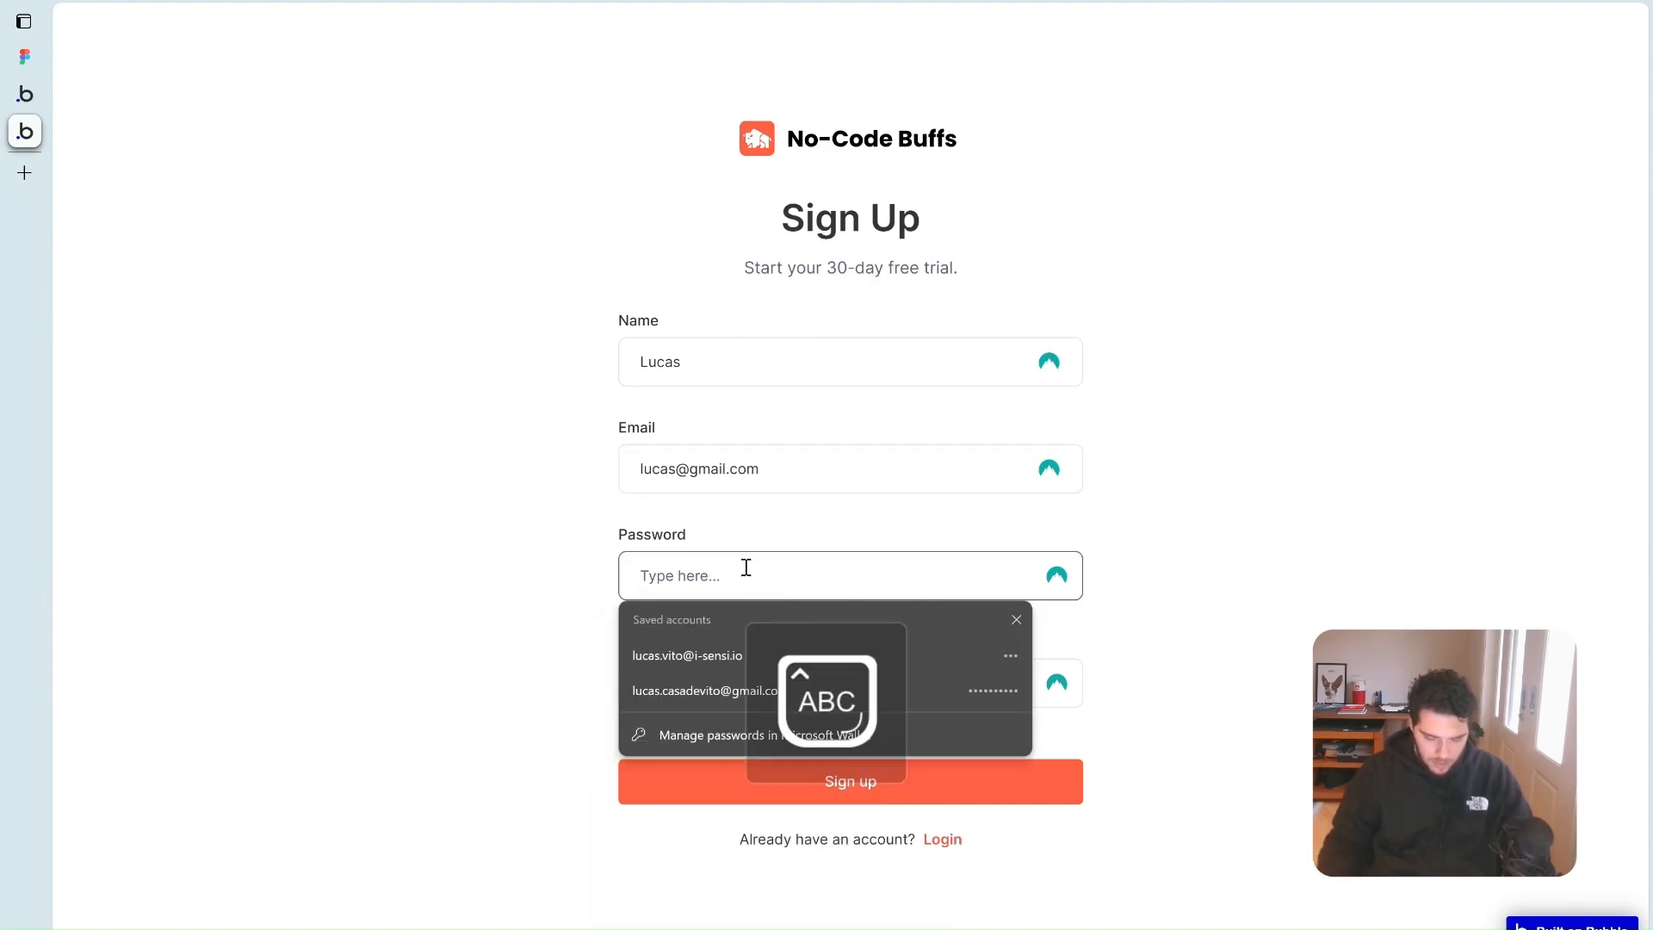
text(•)
key(Caps_Lock)
text(•)
text(•••••••••••)
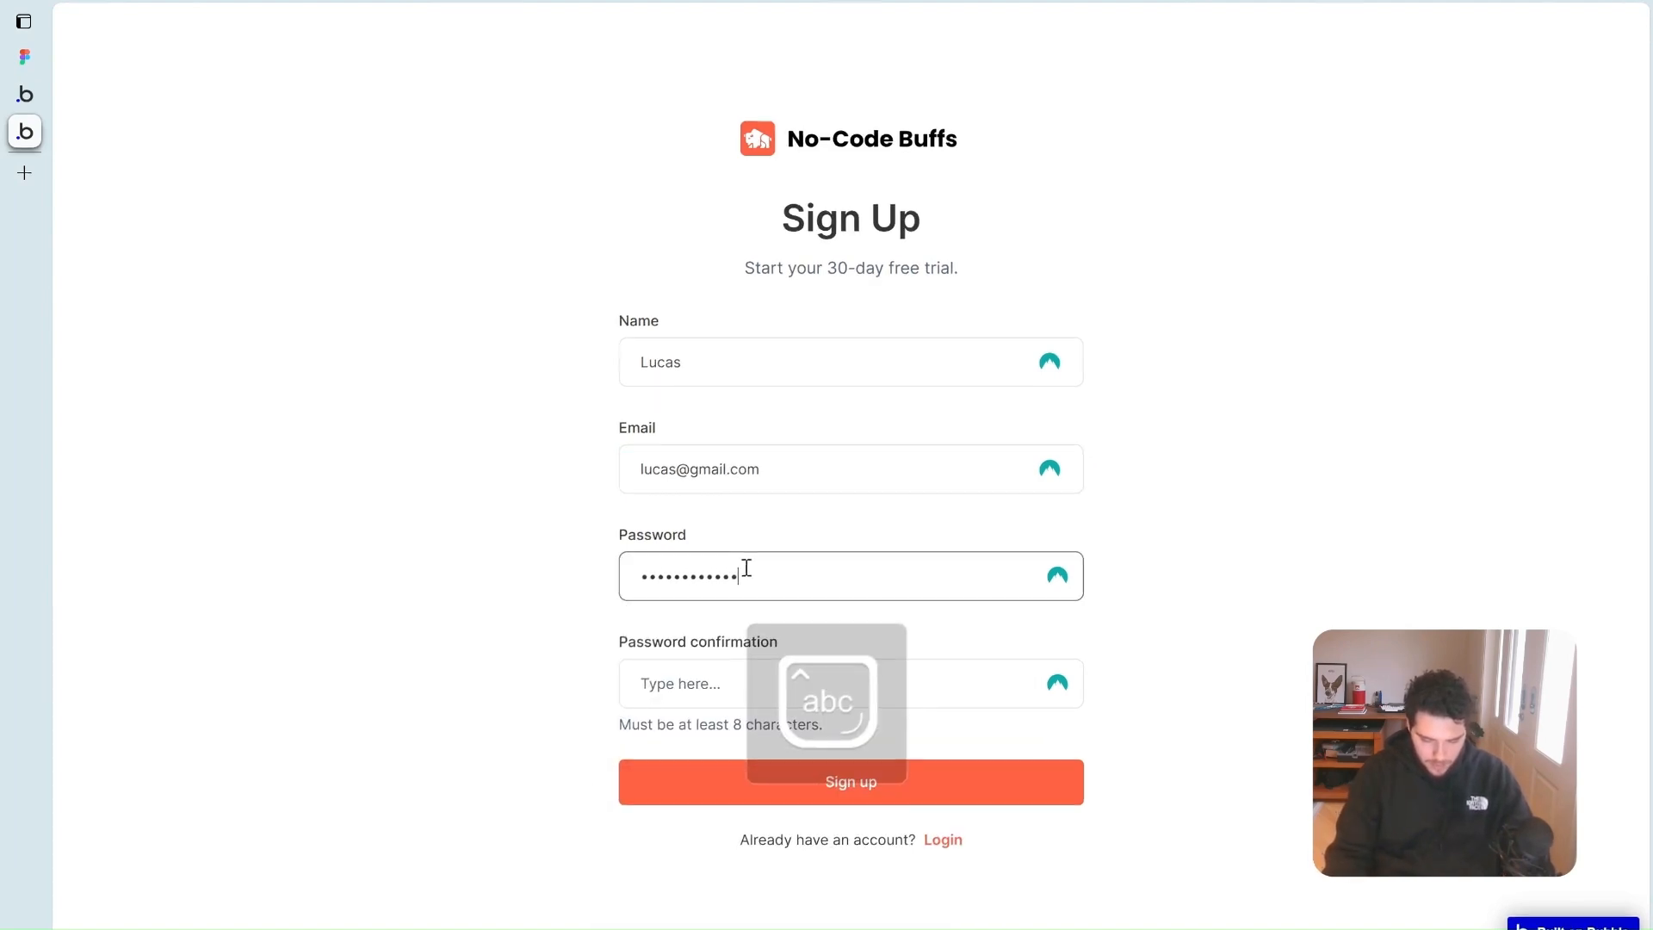
click(695, 694)
key(Caps_Lock)
text(••)
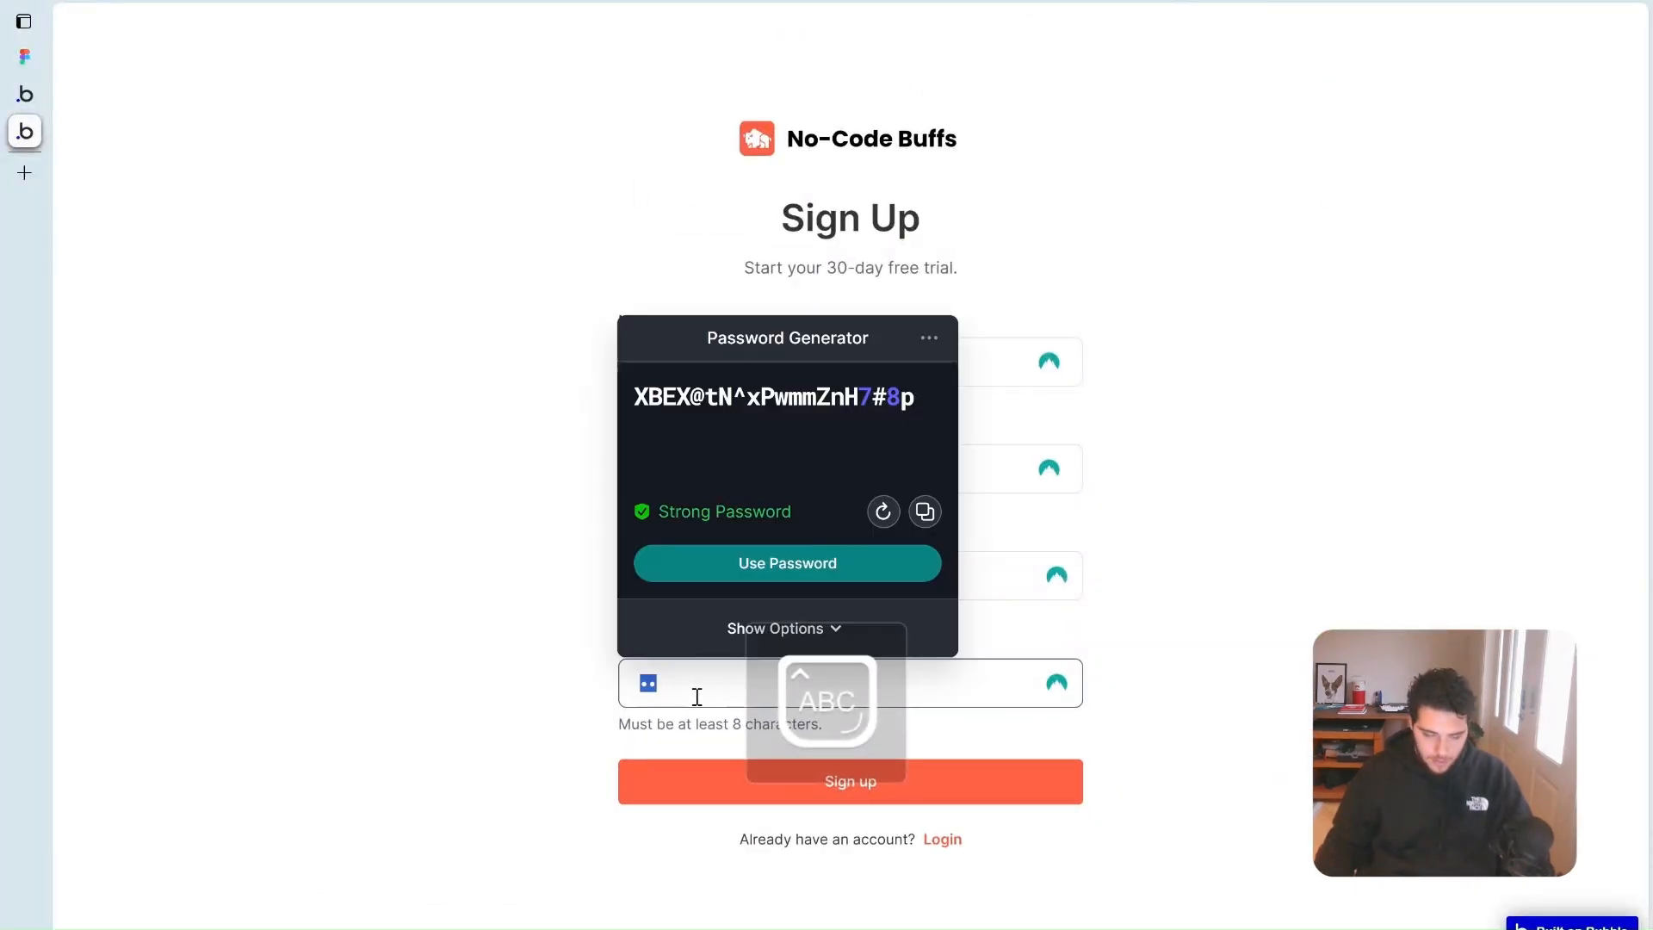
key(Caps_Lock)
text(••)
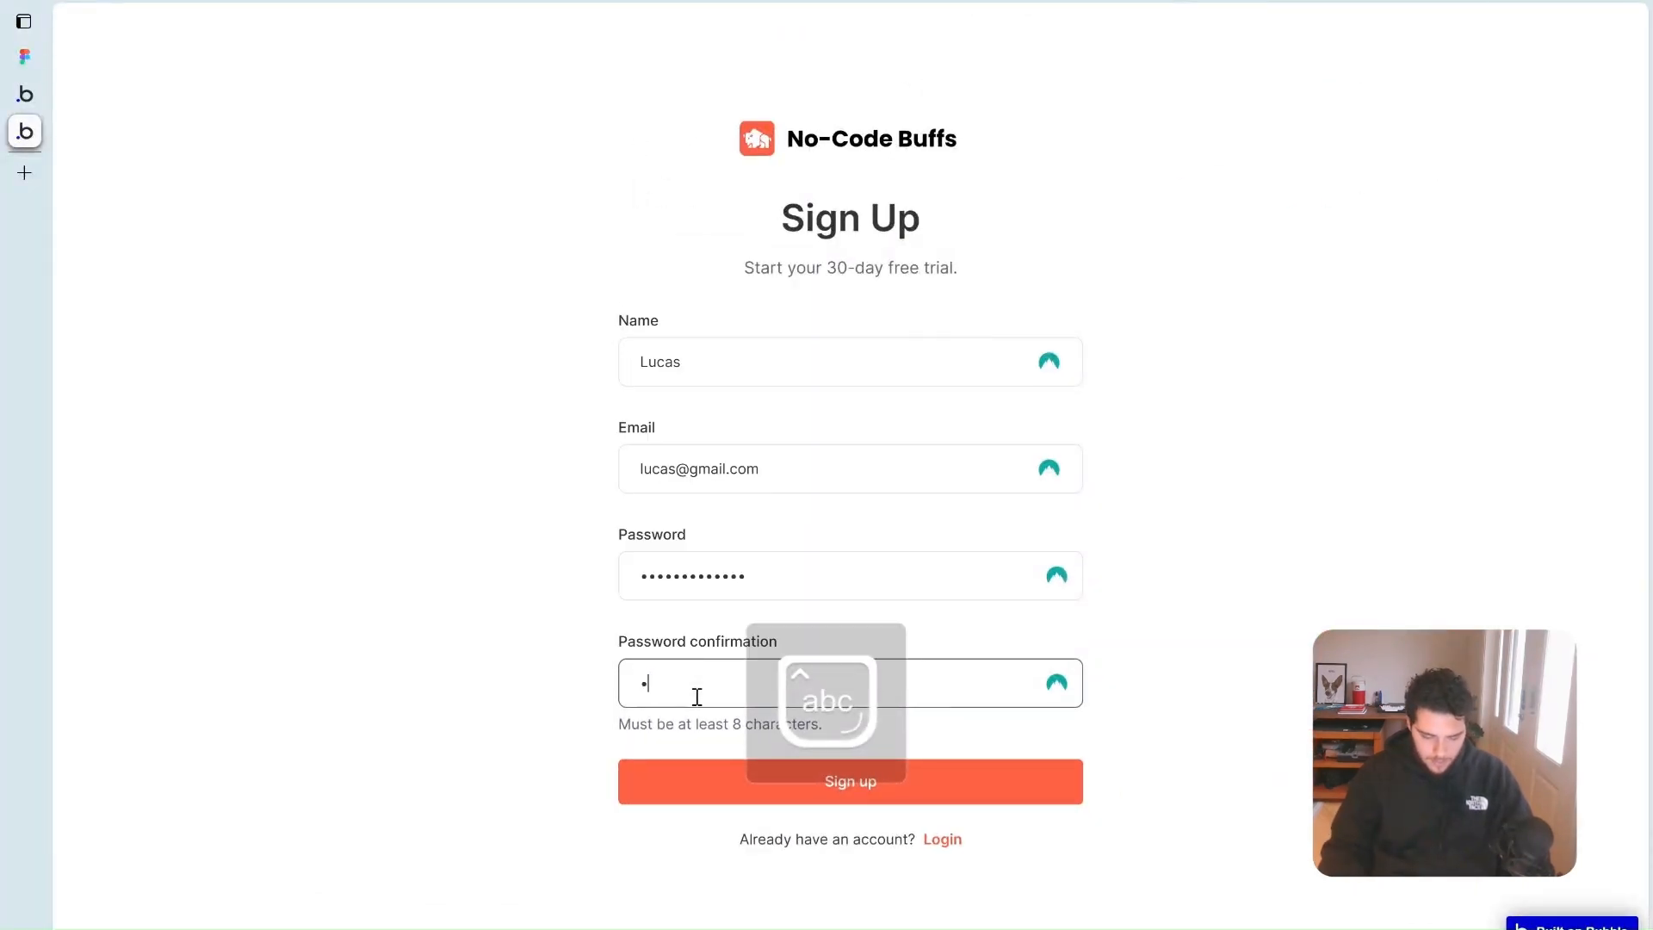
key(BackSpace)
key(BackSpace)
key(Caps_Lock)
text(•)
key(Caps_Lock)
text(•)
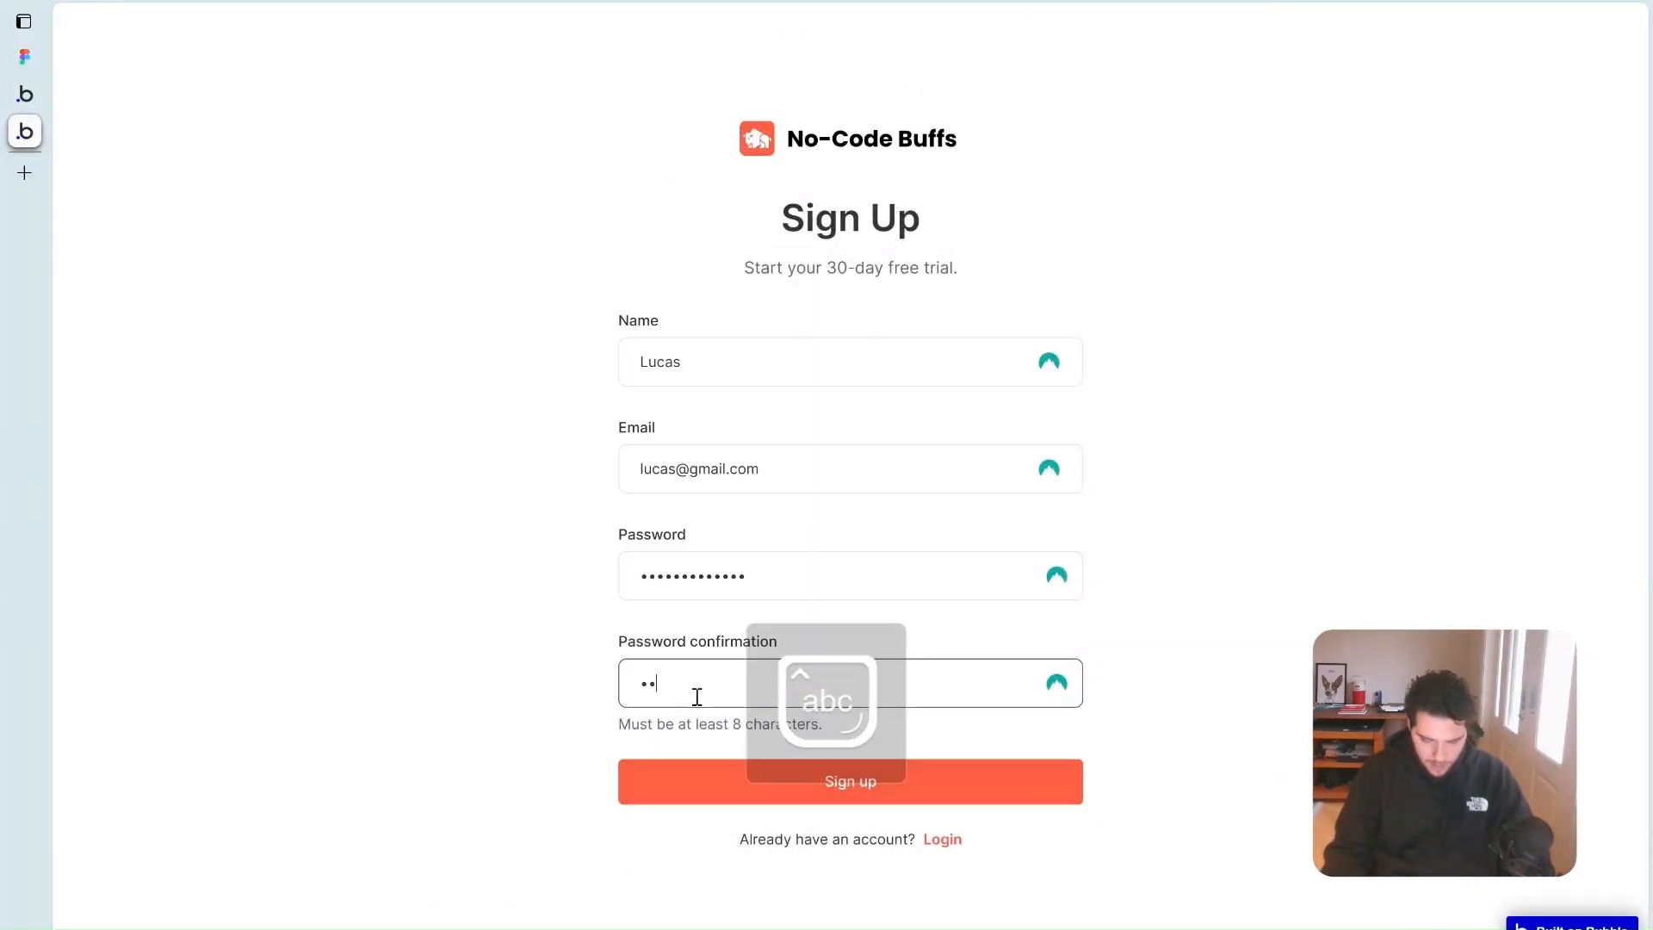
text(••••••••••••)
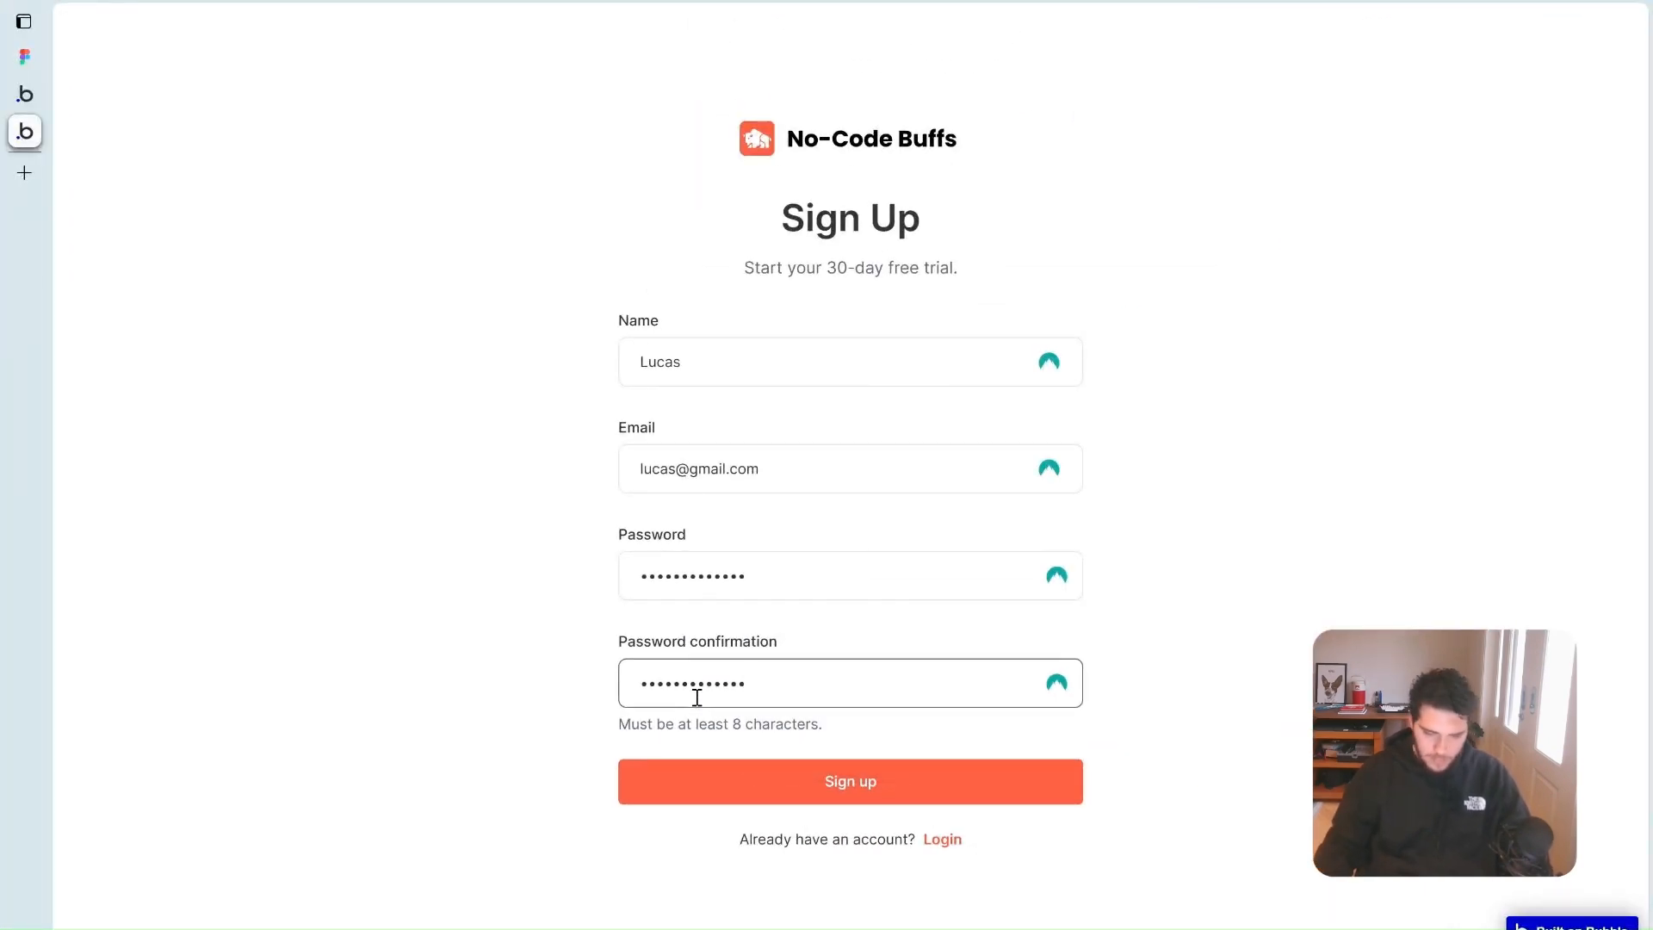
click(799, 783)
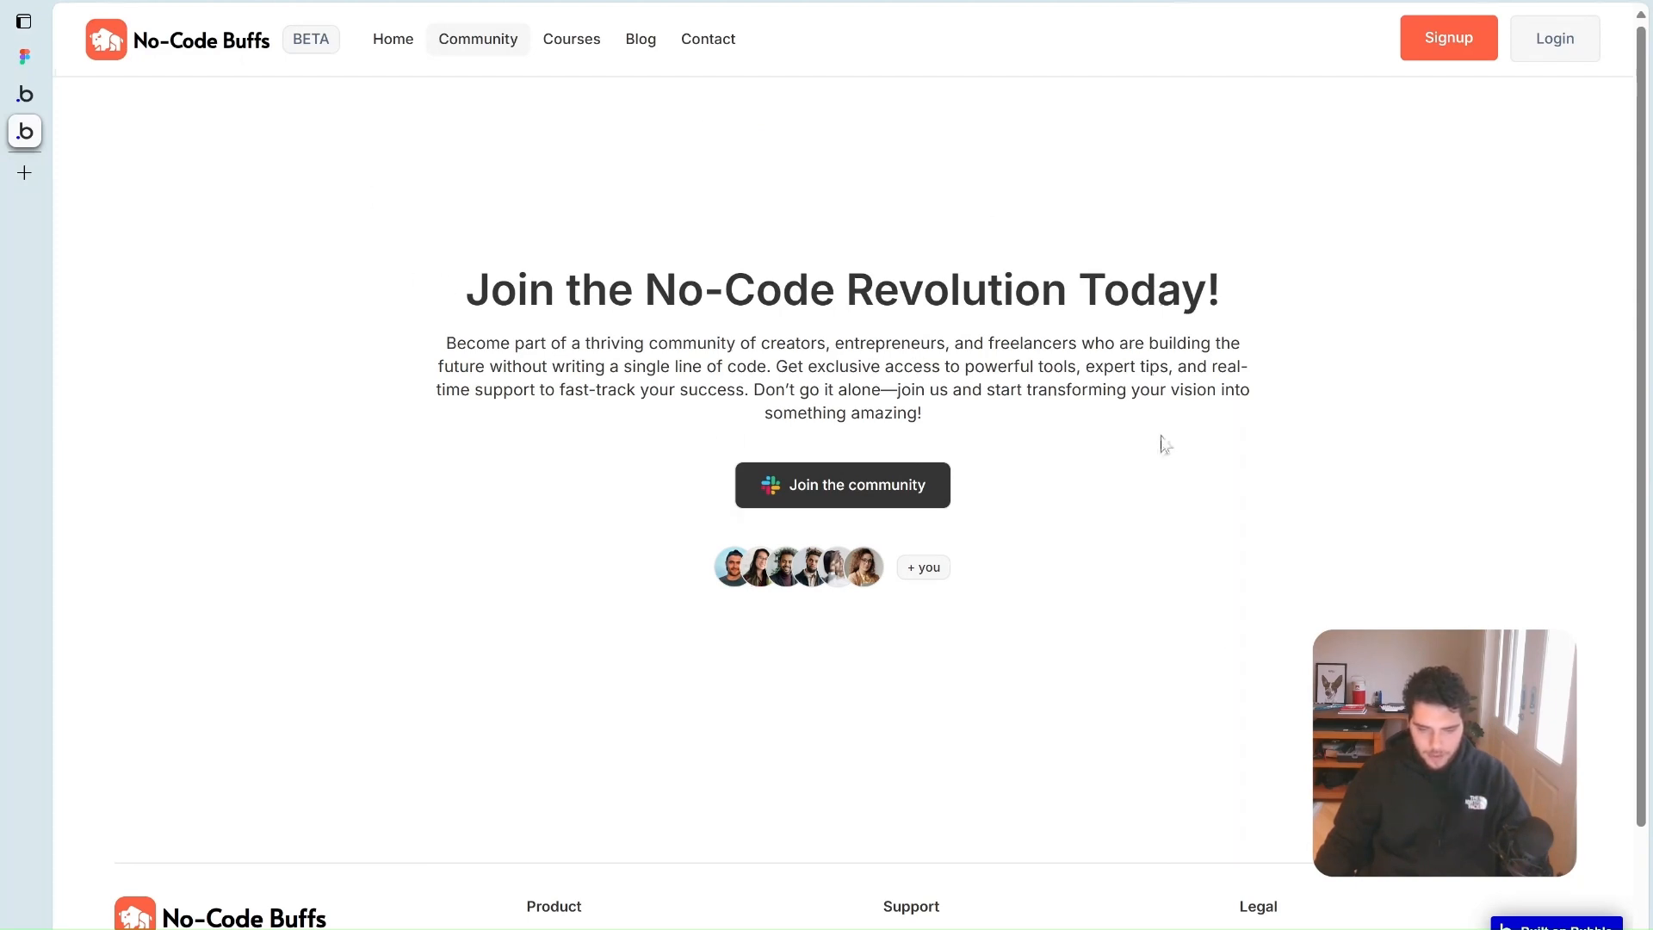
Check App data's All Users list to confirm the test user's Name was saved
click(24, 95)
click(78, 148)
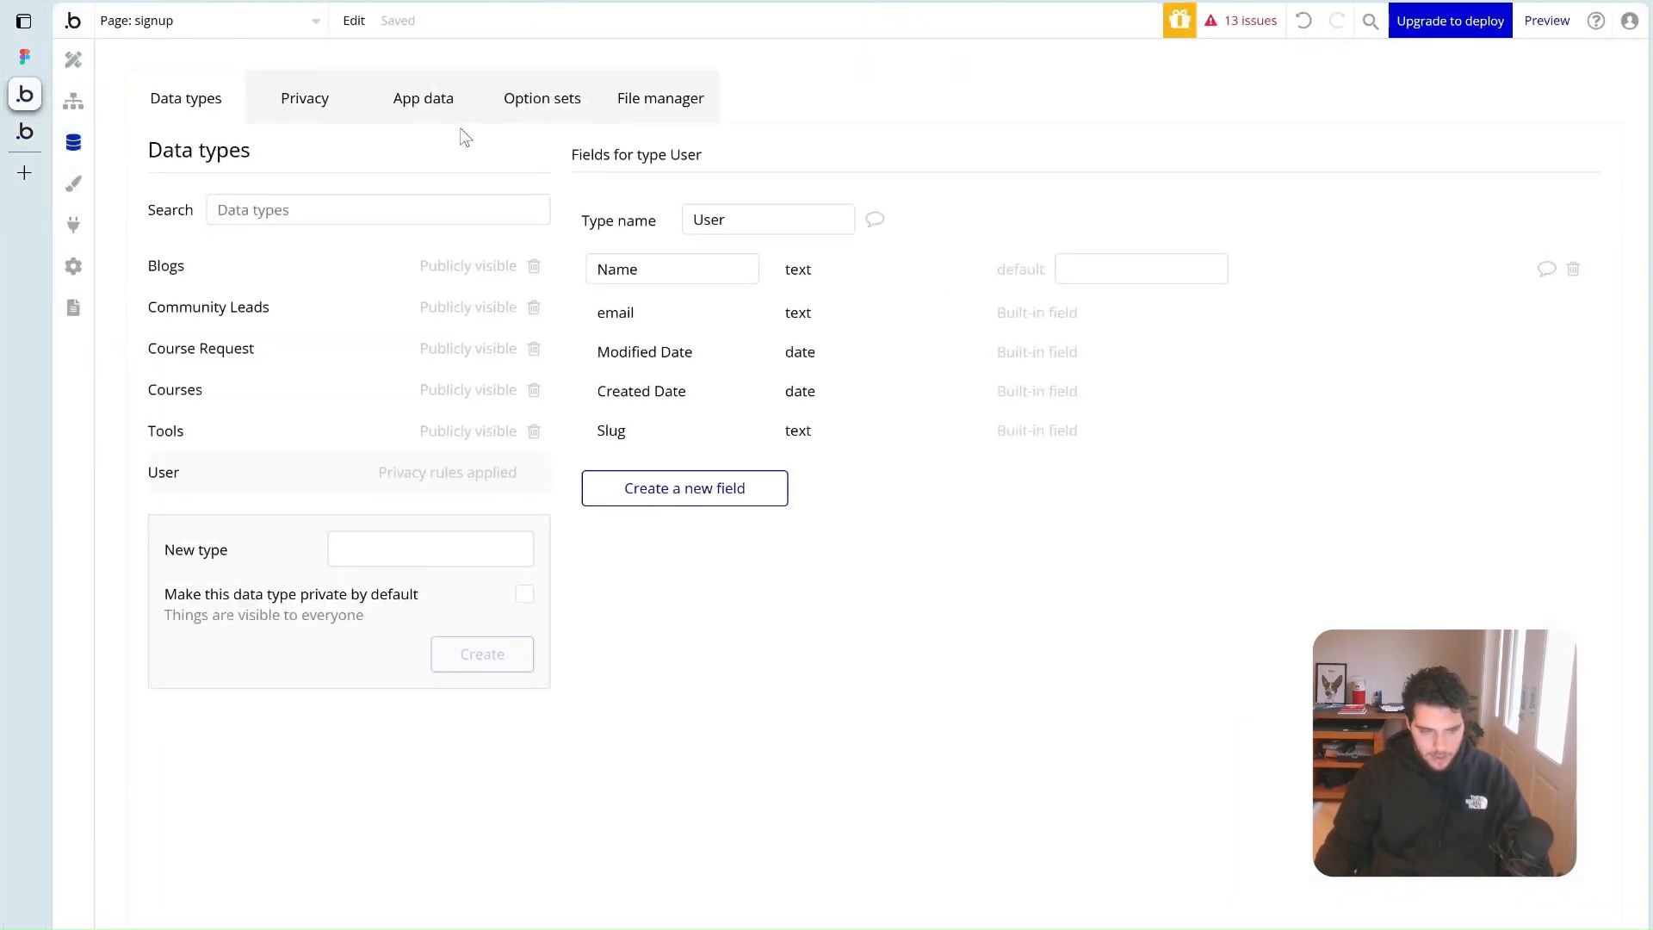
click(423, 97)
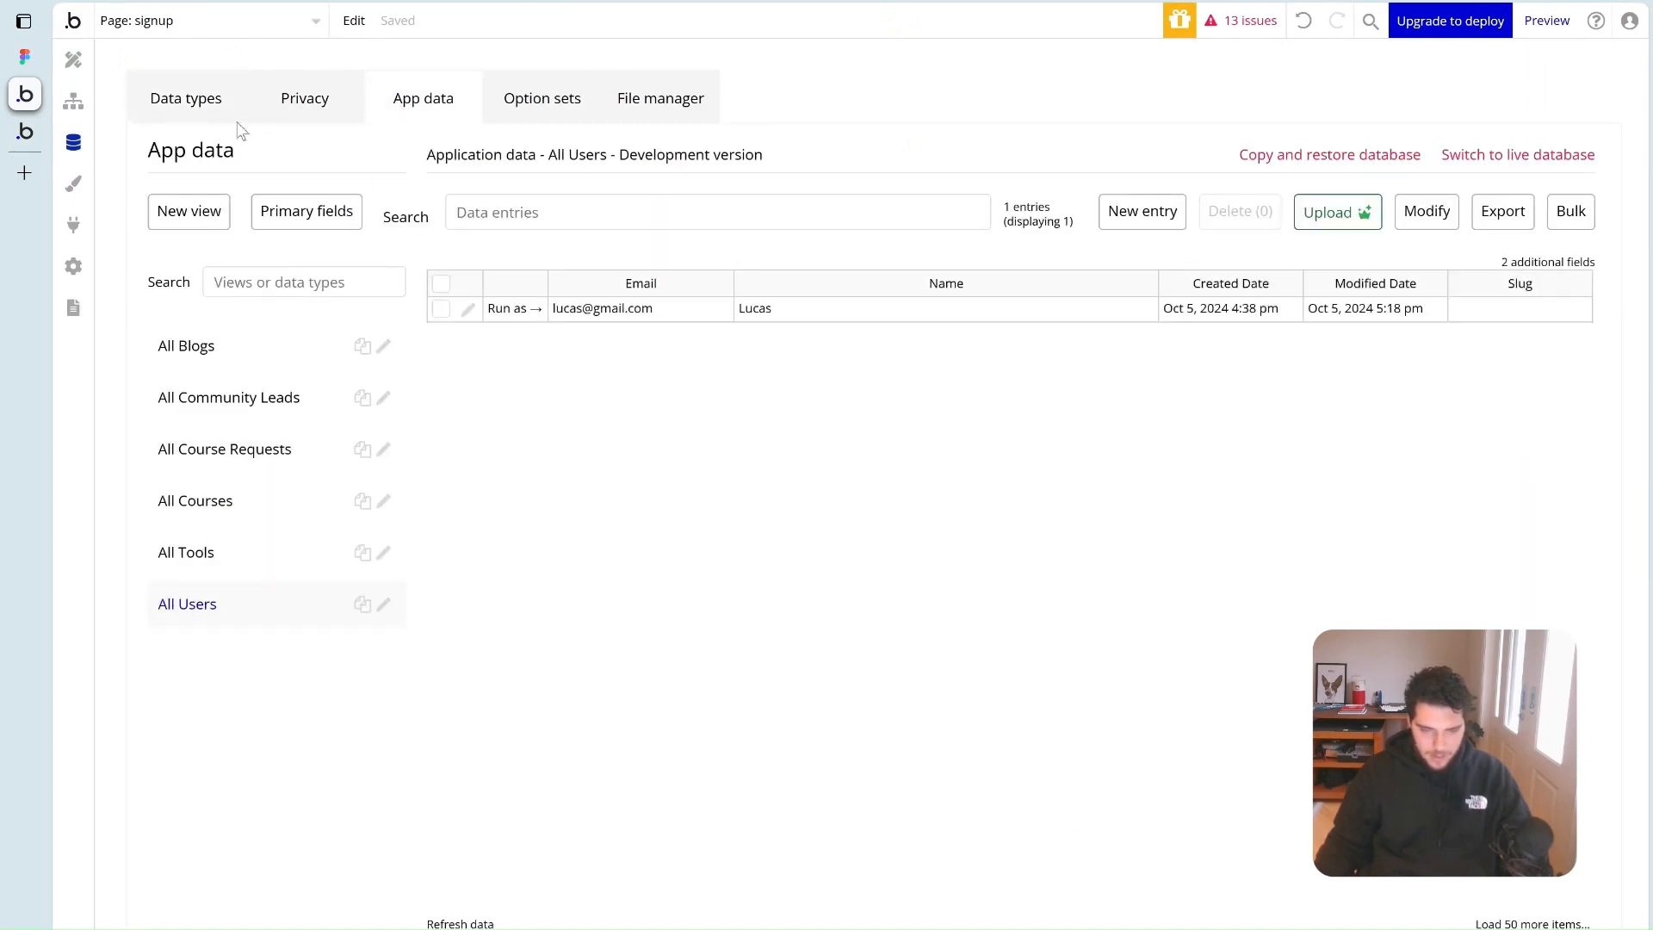
click(24, 131)
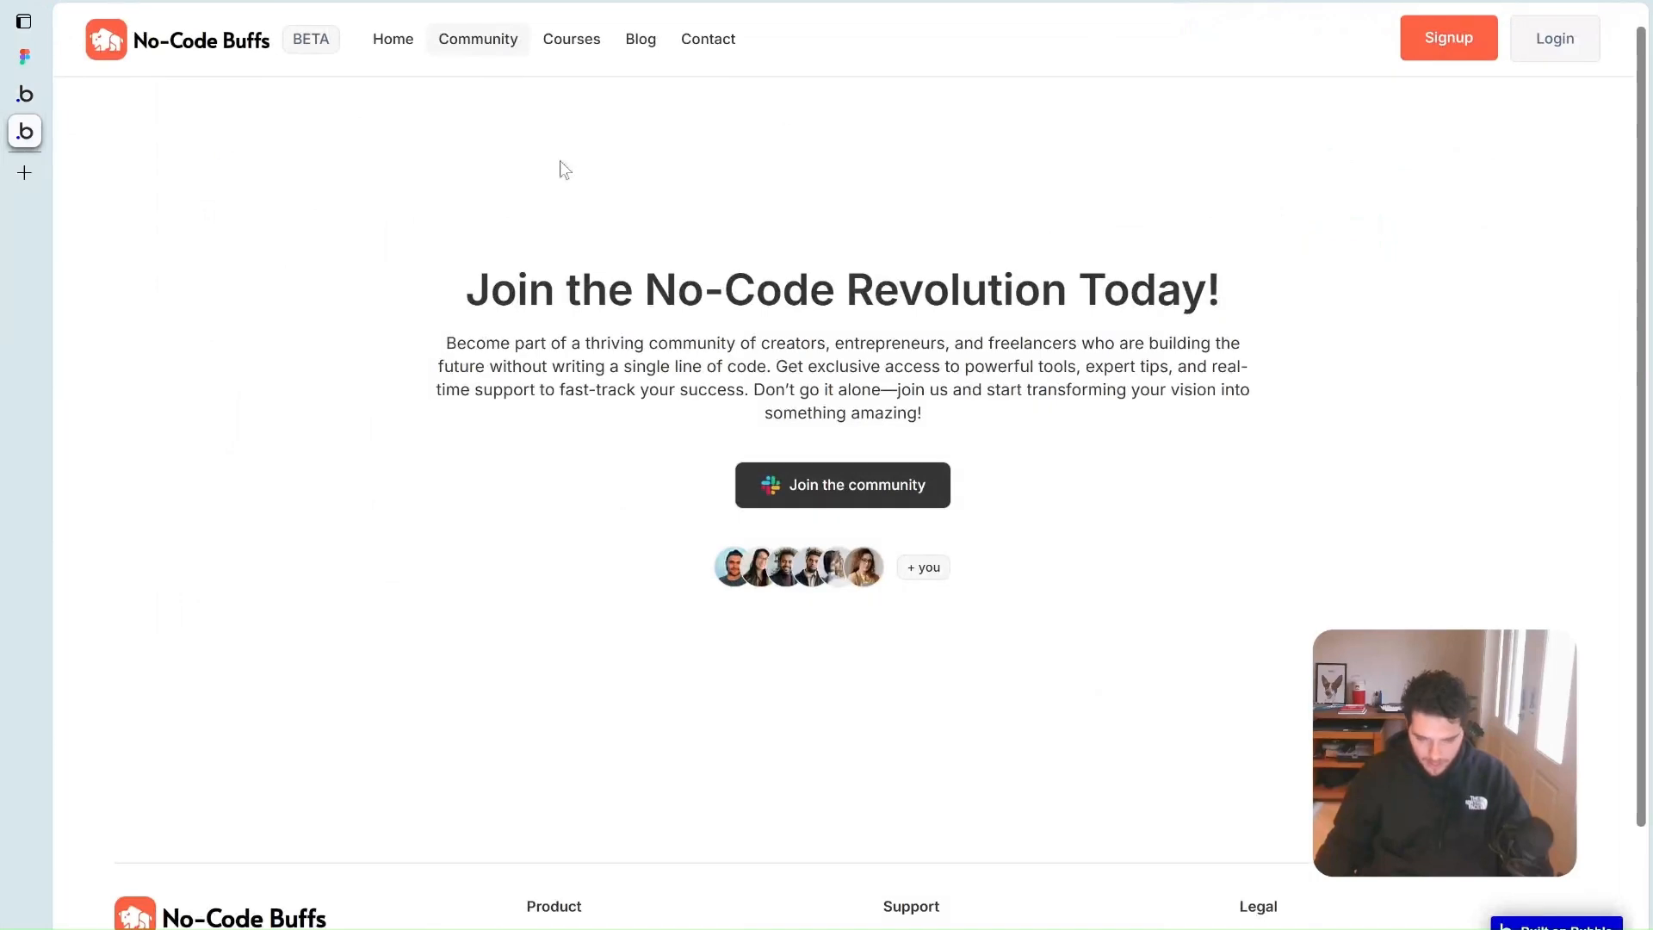
click(25, 94)
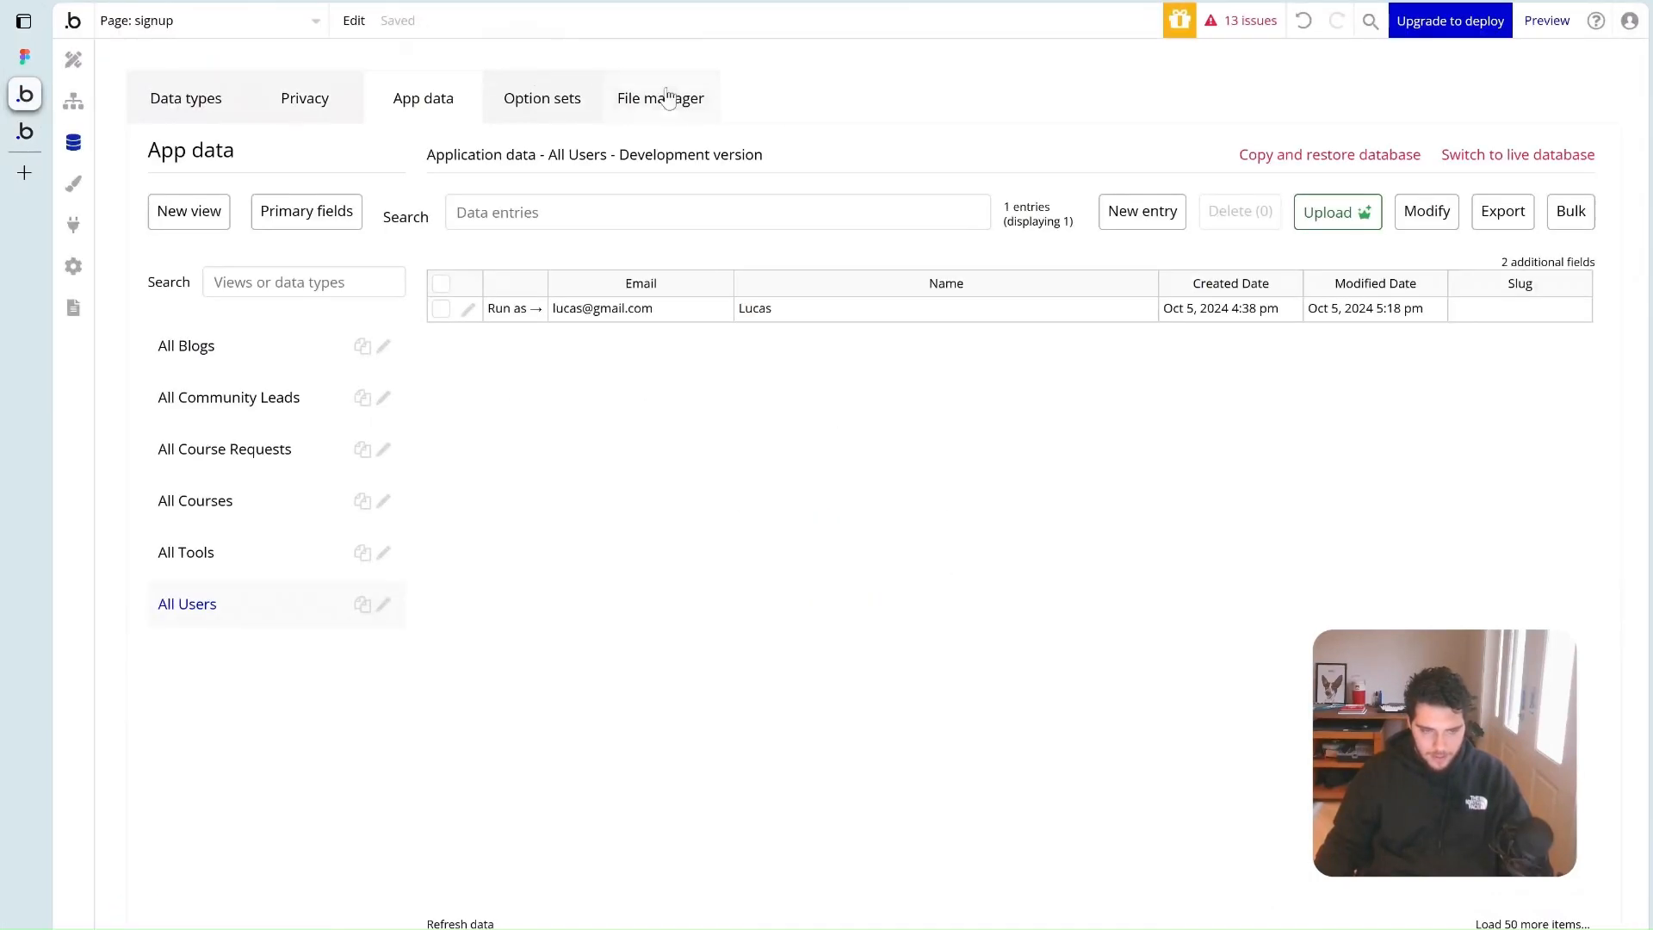
click(180, 26)
Open the Header reusable element and make its Login button go to the login page
text(header)
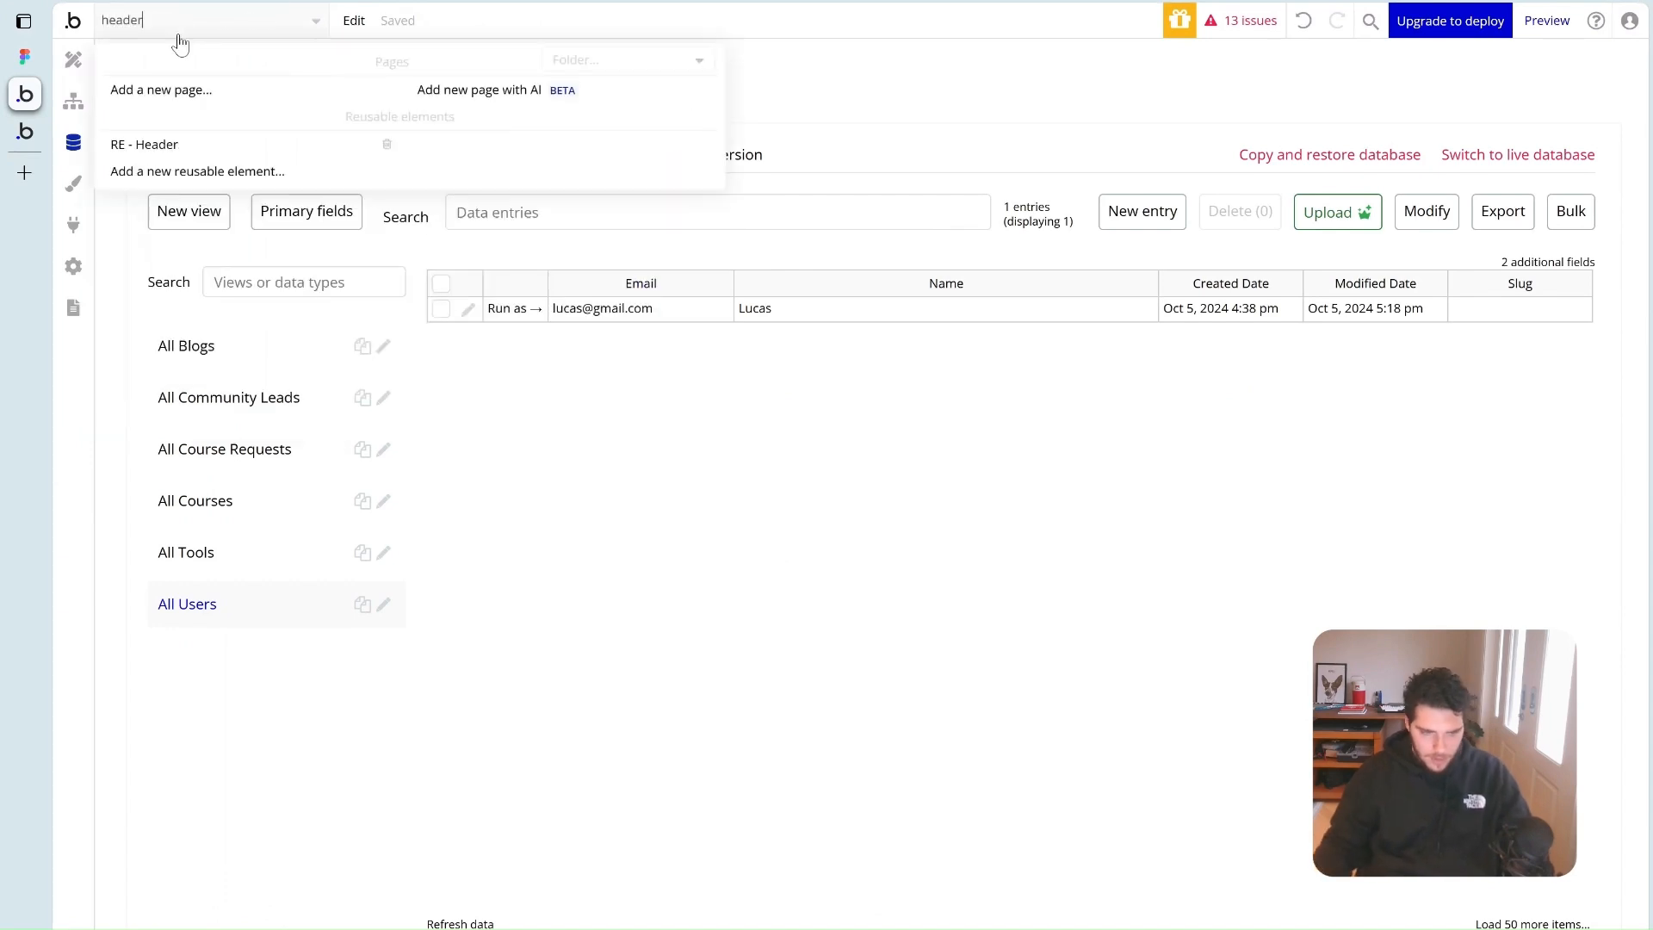
click(180, 147)
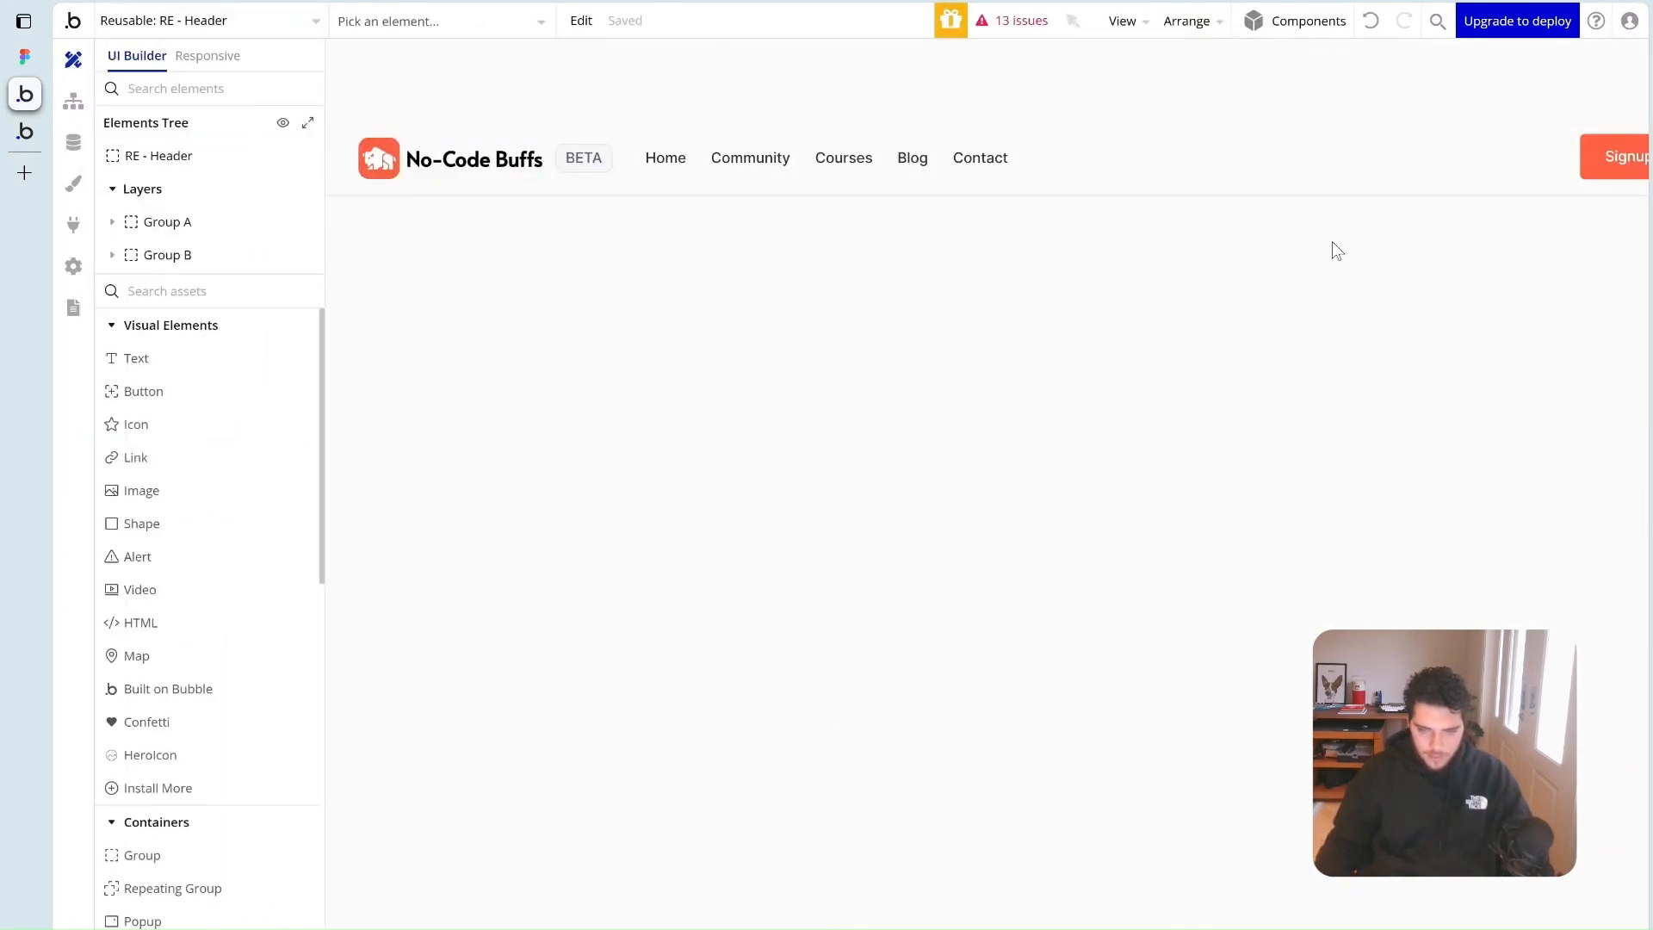
key(ctrl+minus)
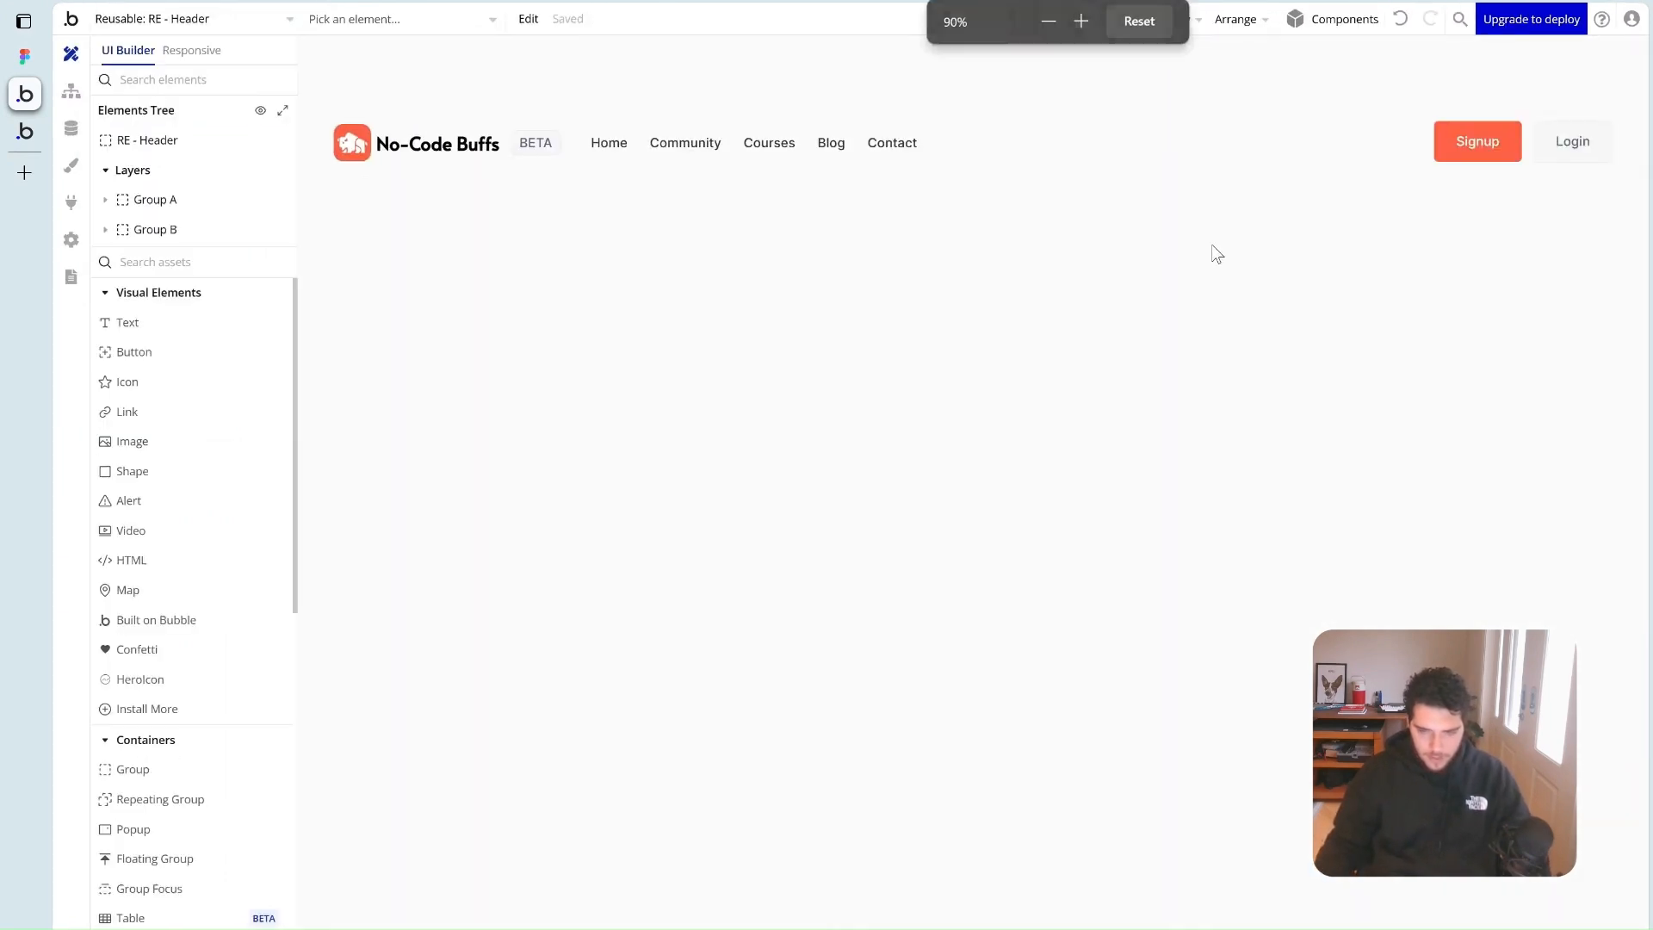
click(1565, 144)
click(516, 549)
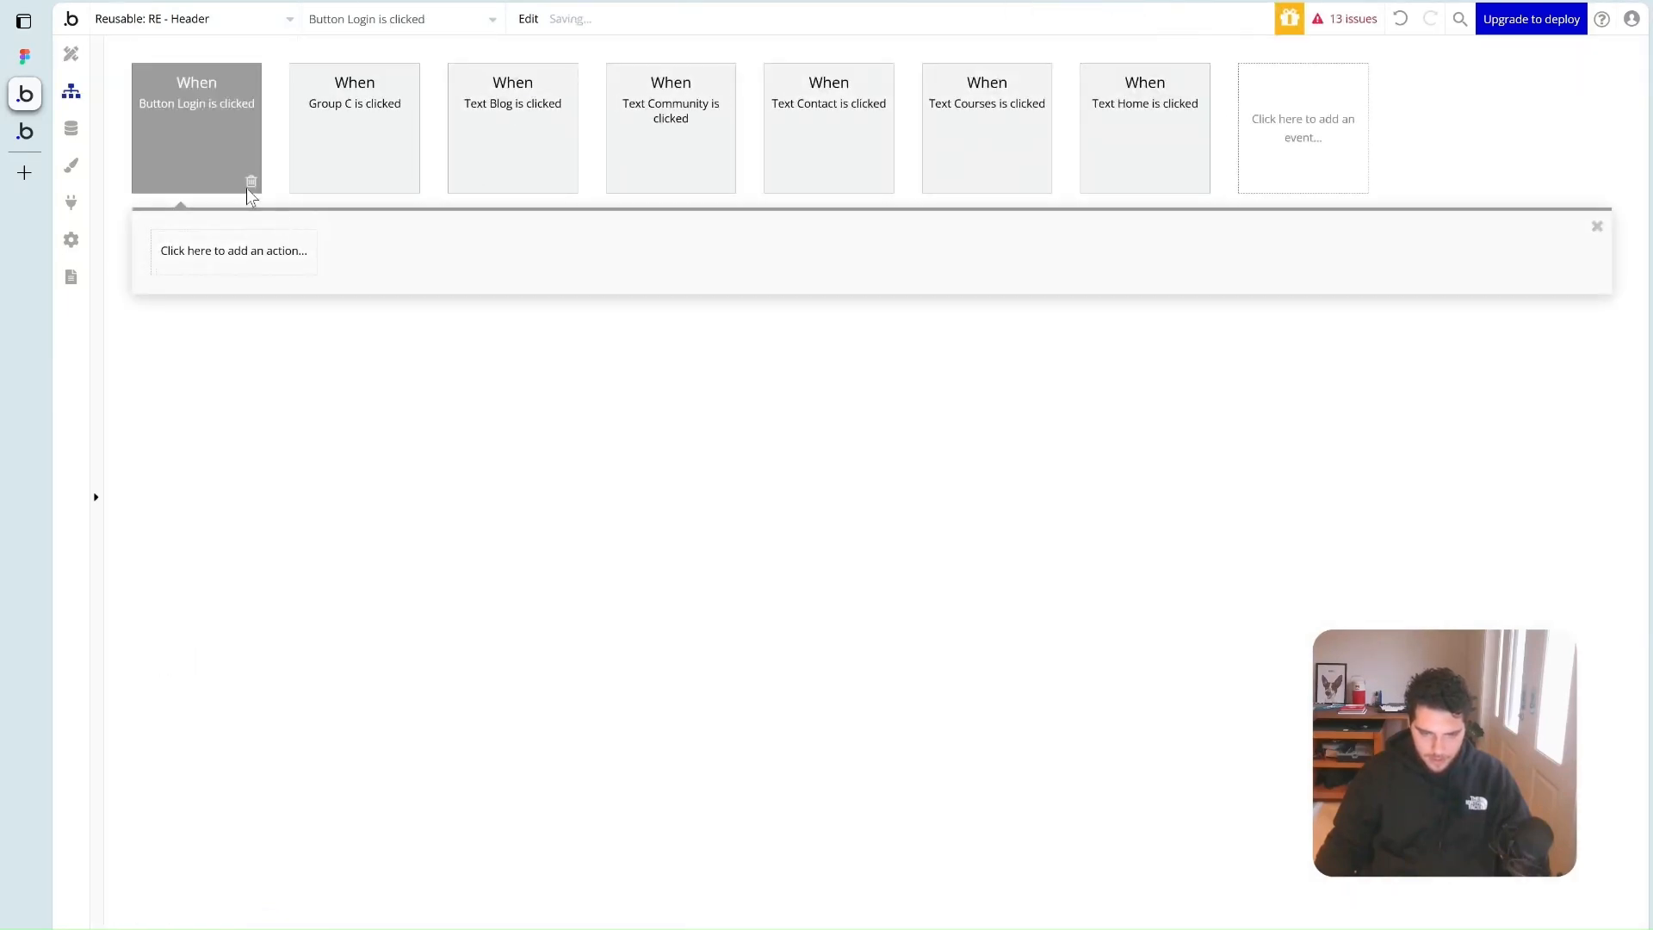
click(231, 263)
mouse_move(211, 357)
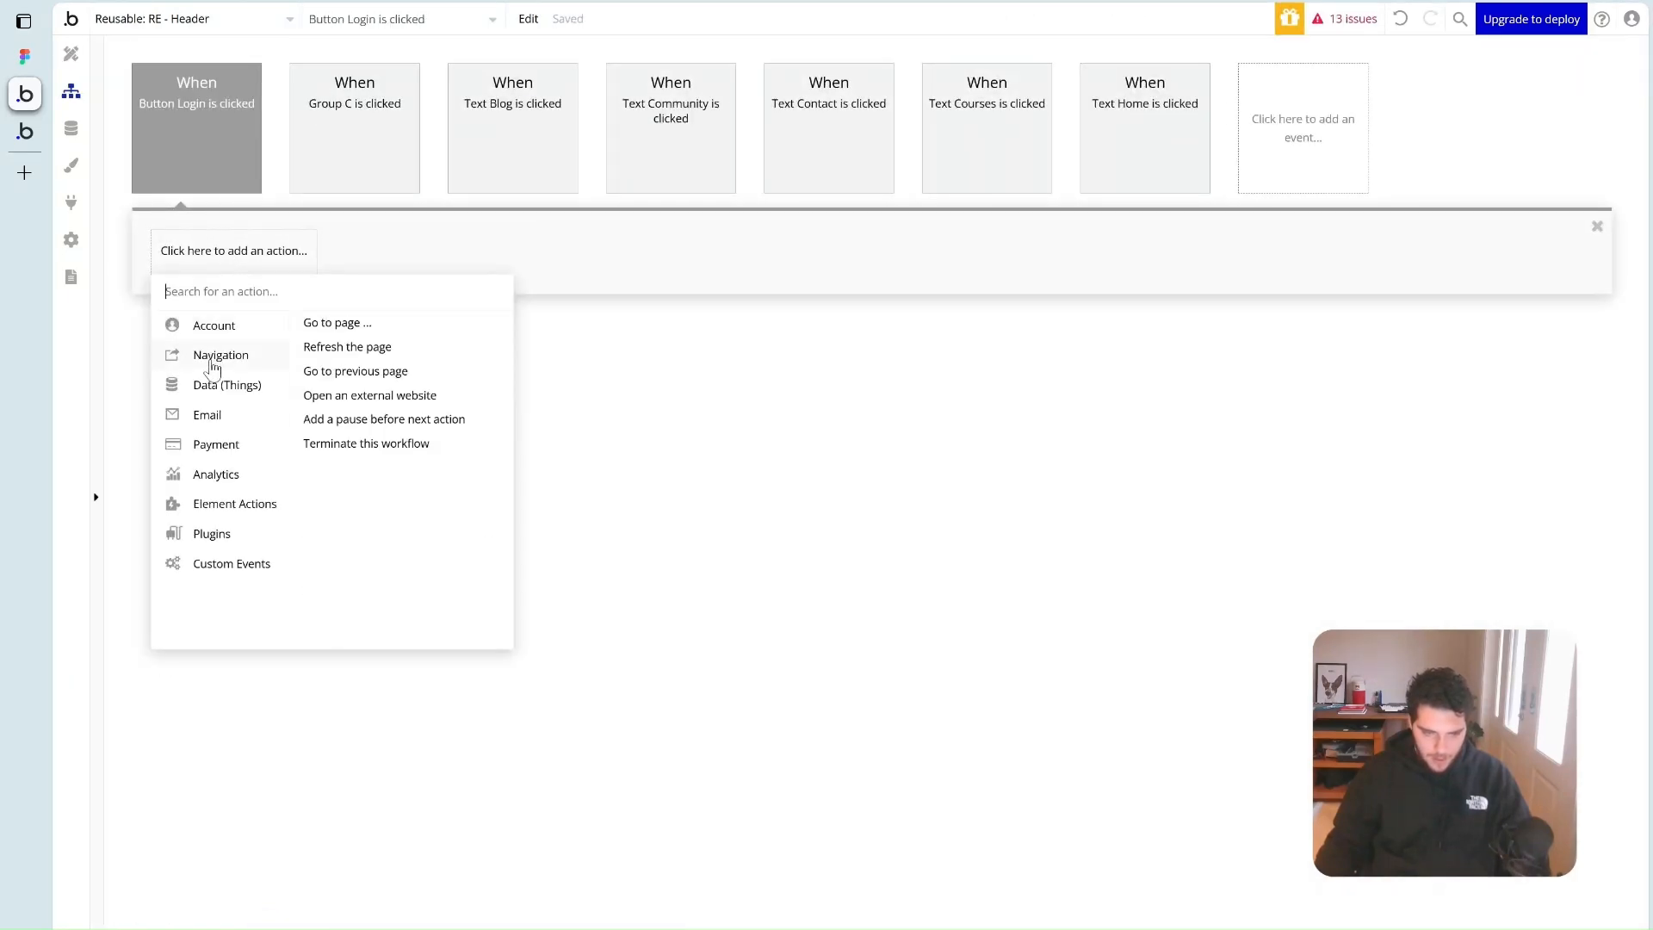
click(335, 322)
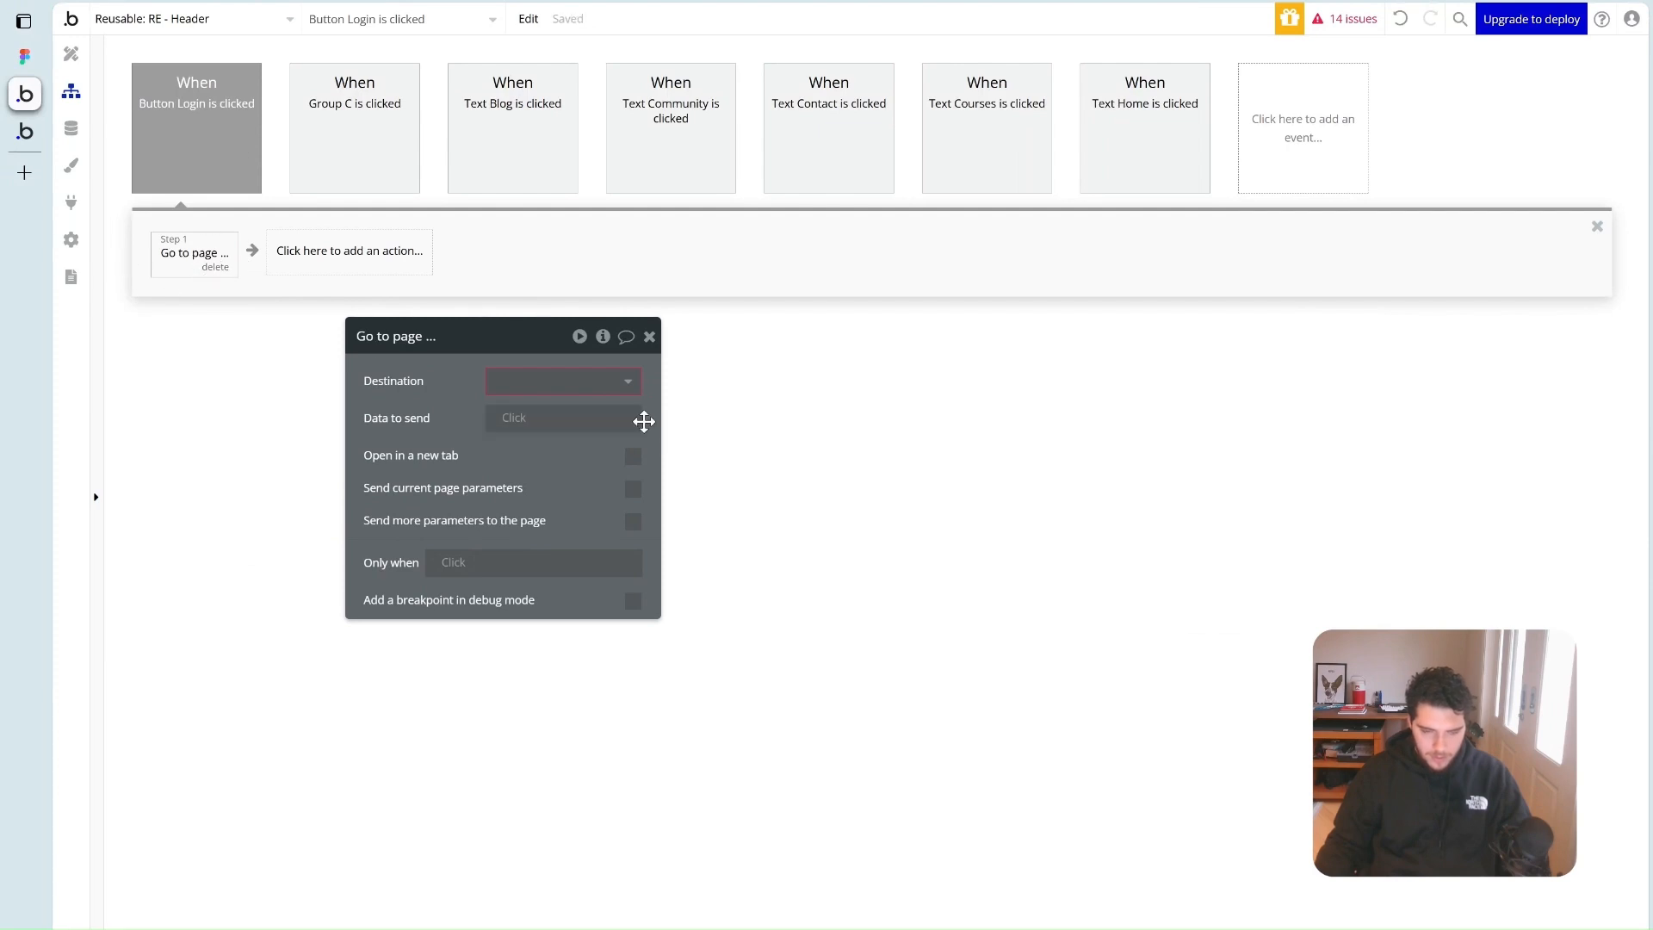
click(592, 382)
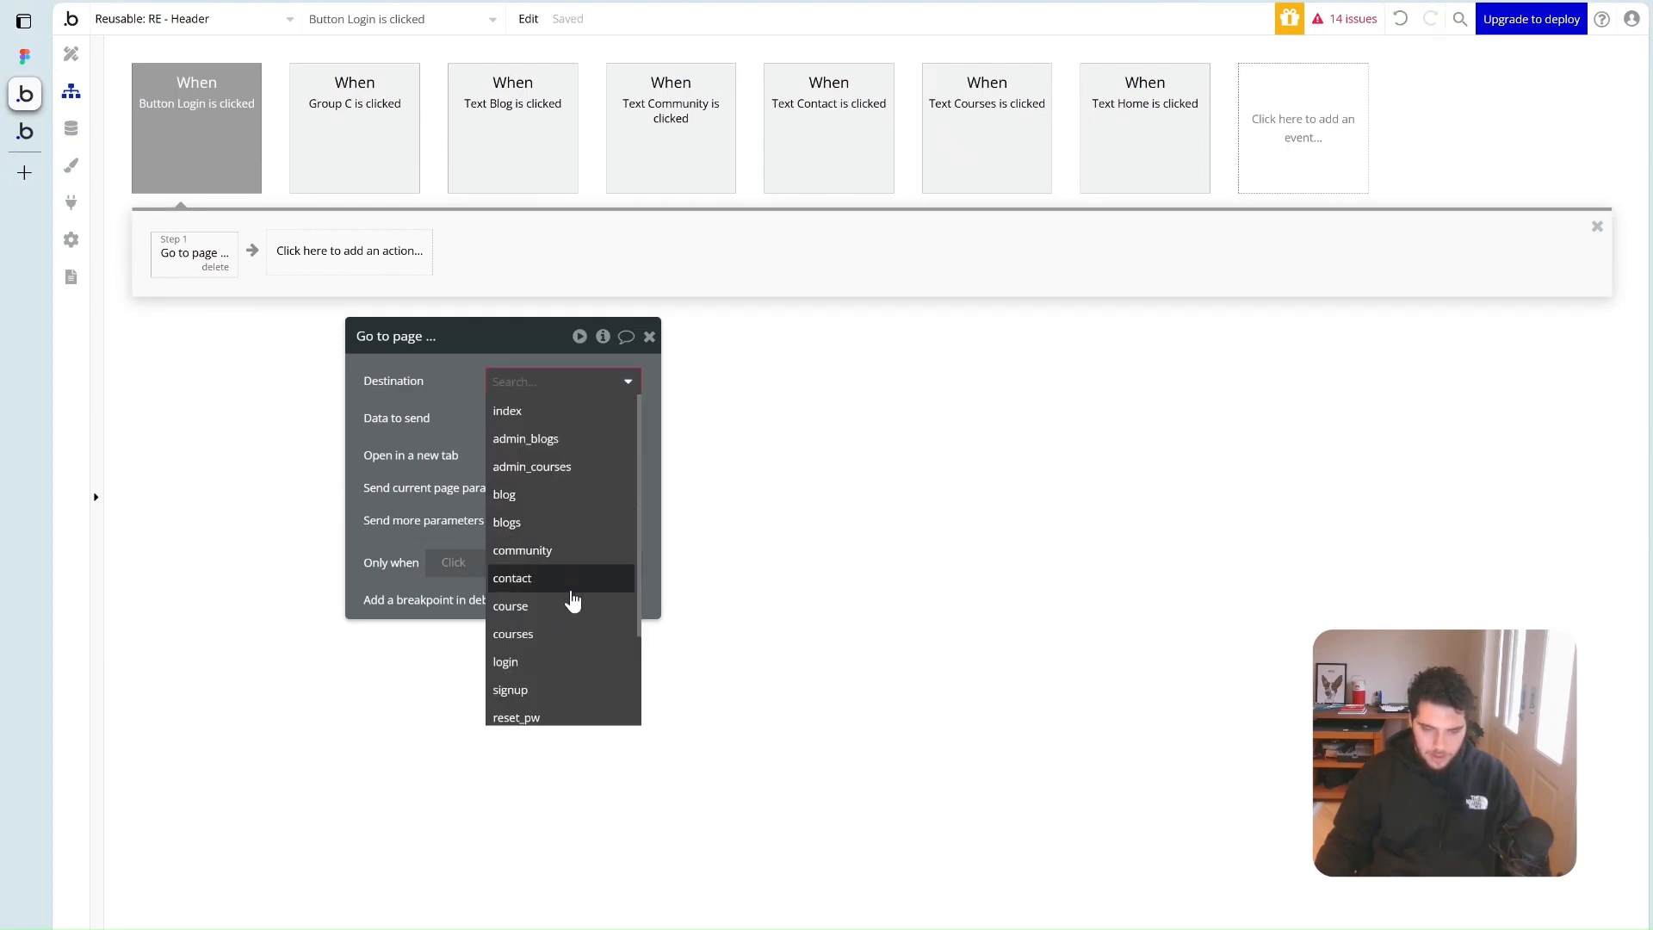
click(551, 661)
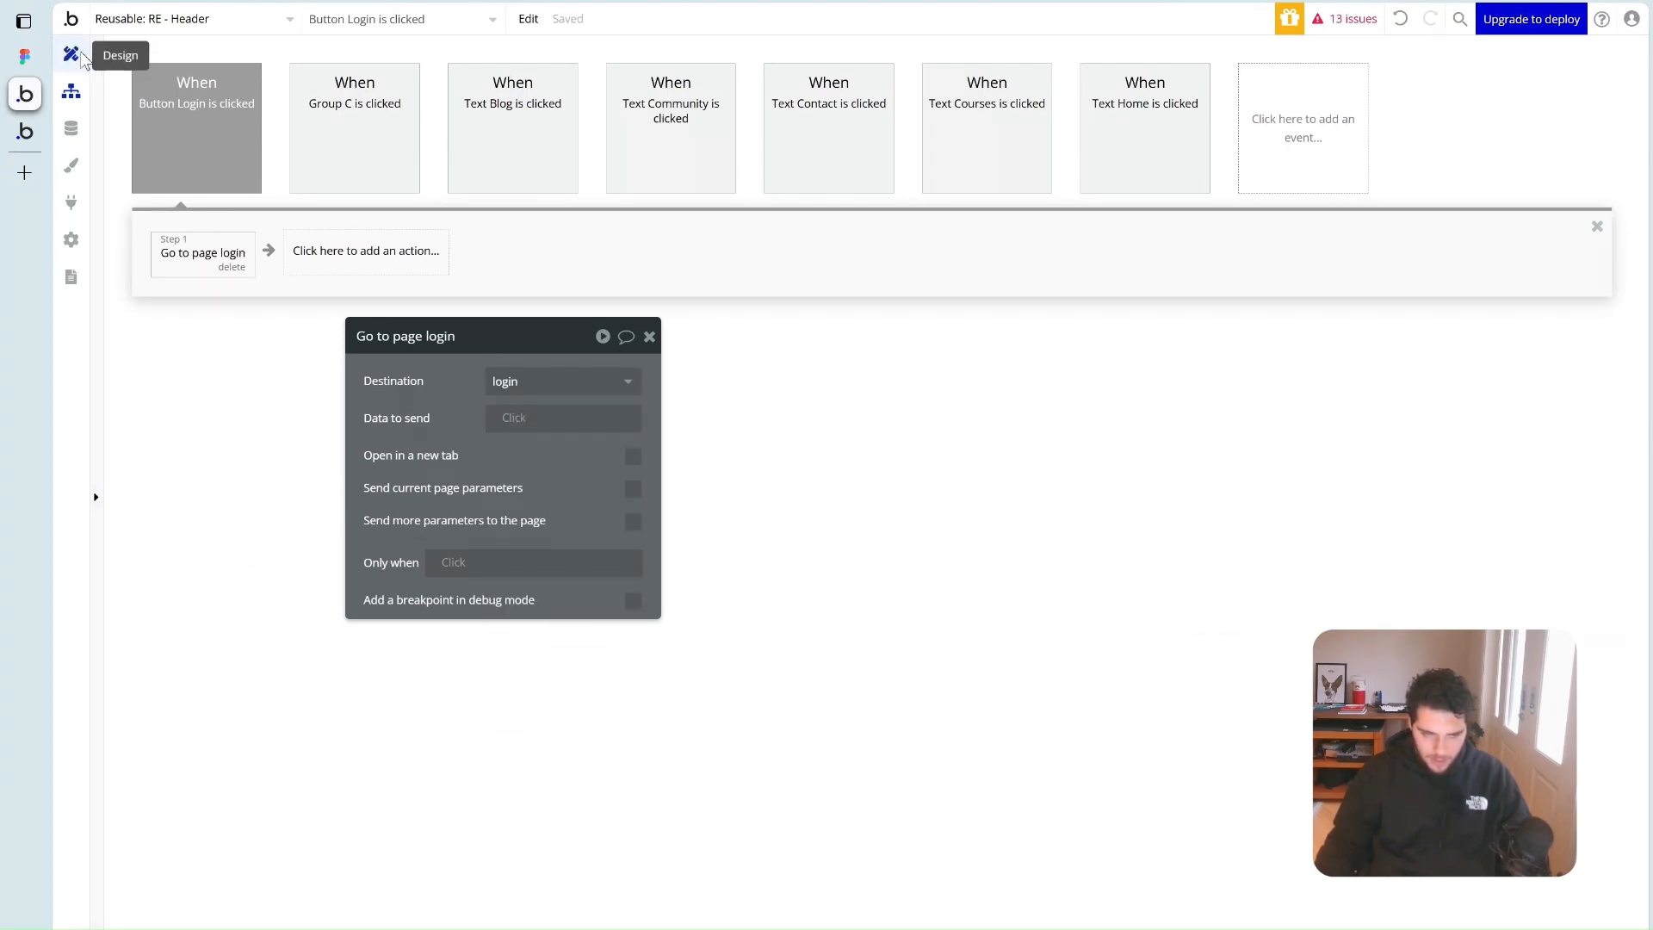
click(72, 54)
Make the header's Signup button go to the signup page
click(1408, 165)
click(545, 537)
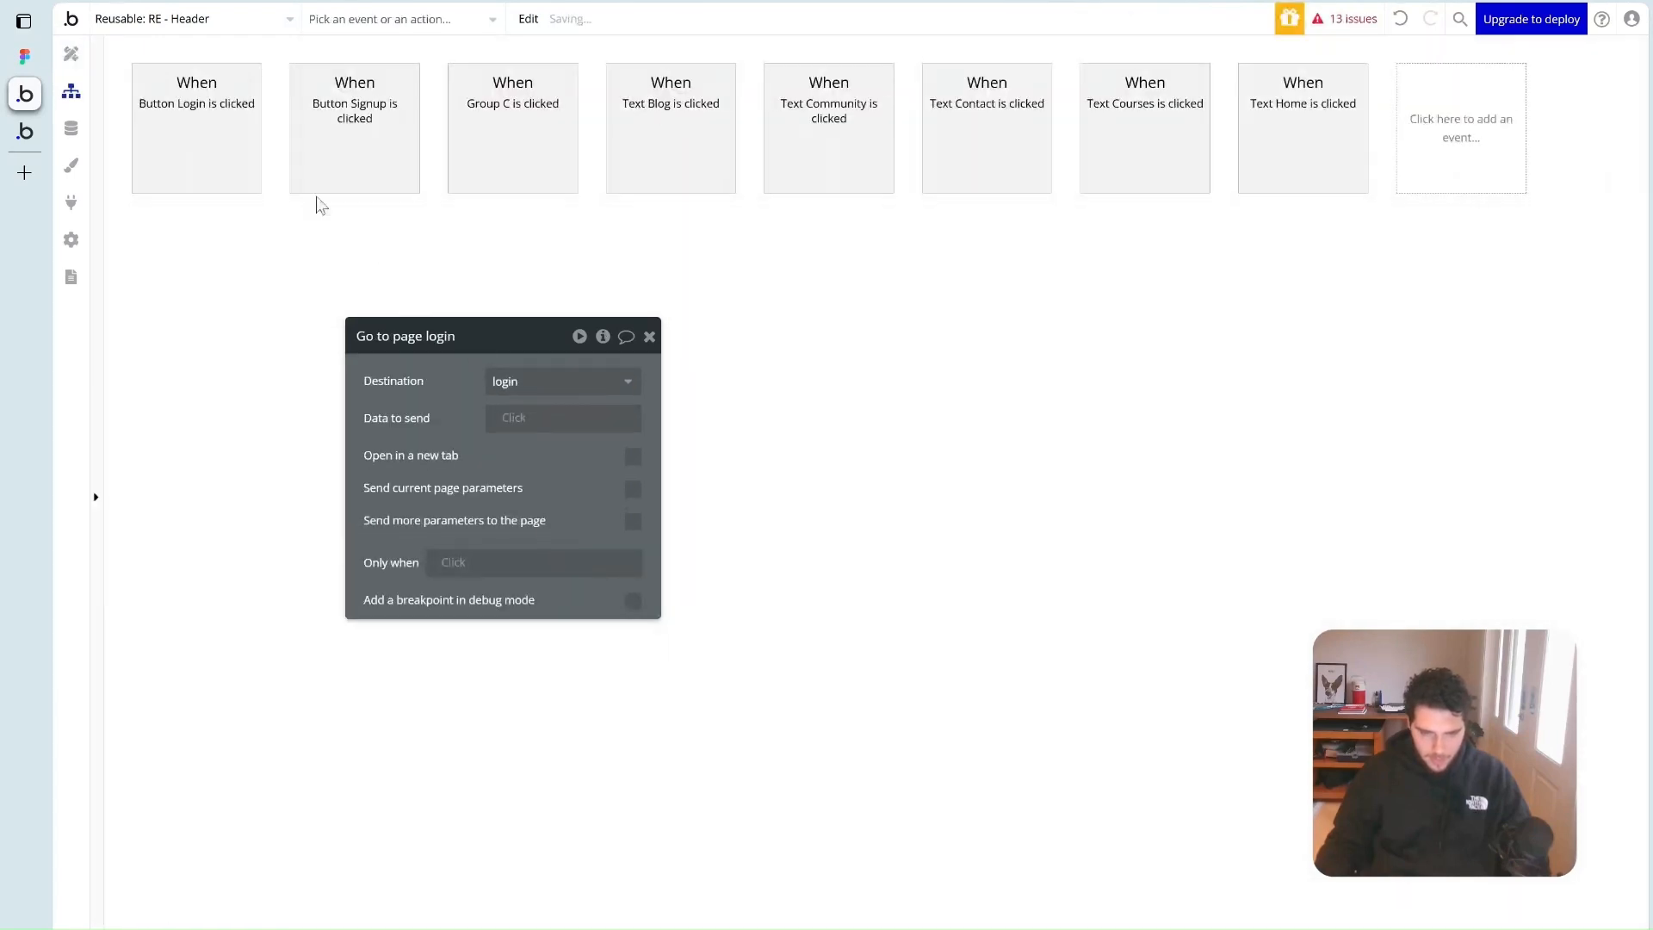
click(215, 254)
mouse_move(221, 354)
click(339, 322)
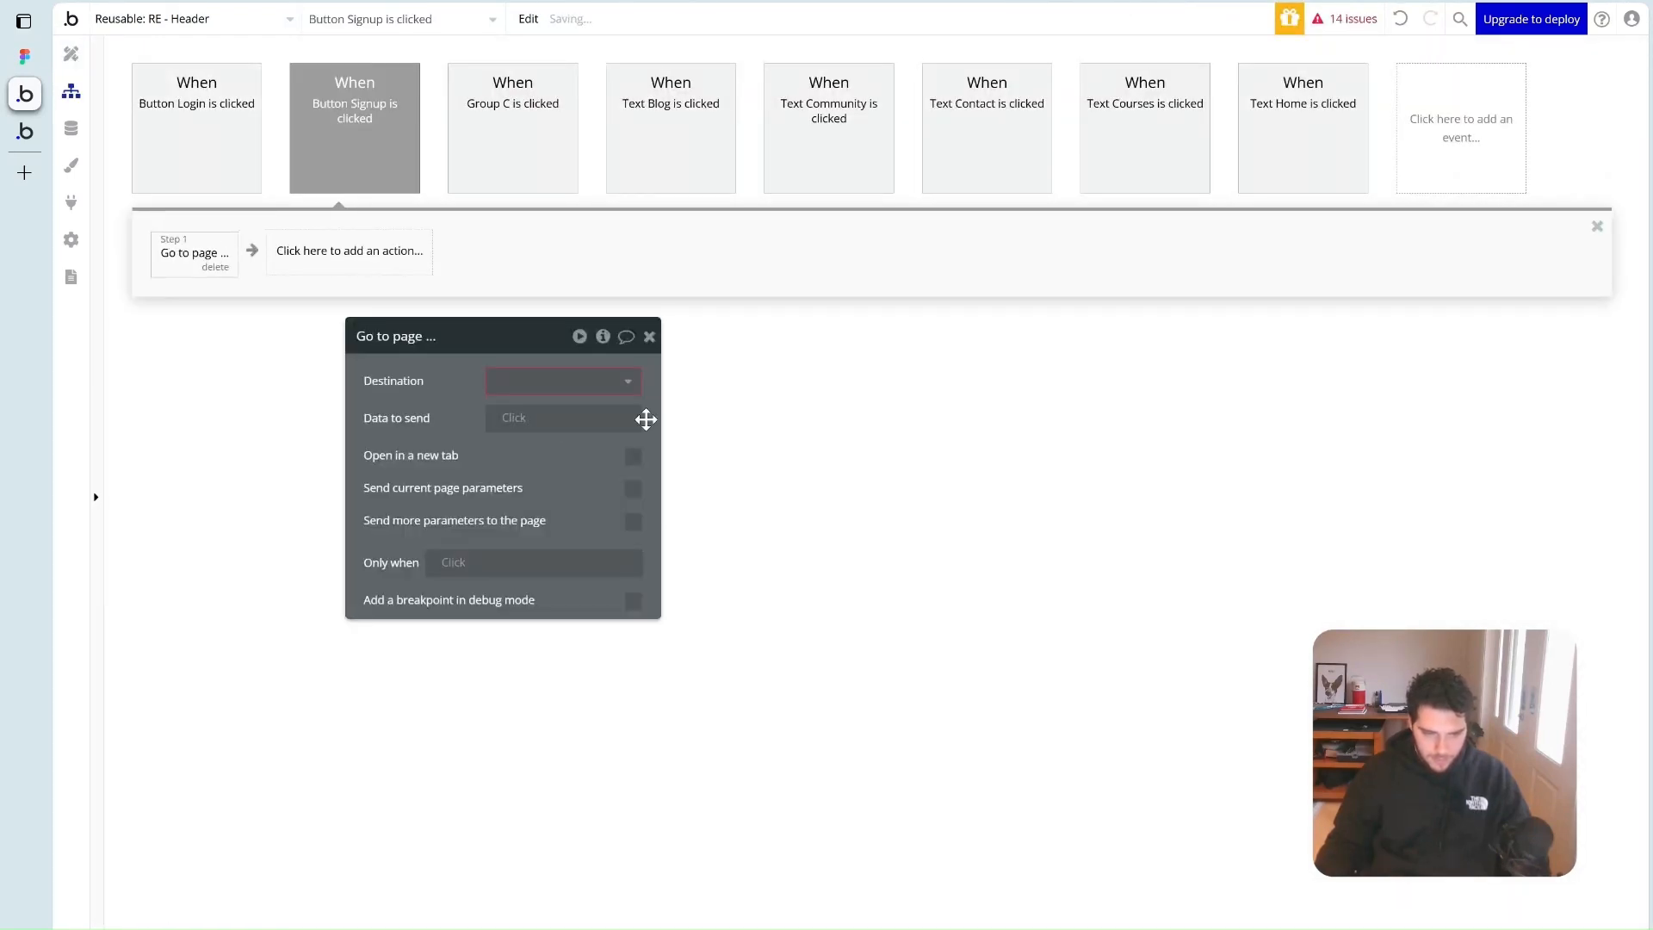
click(563, 381)
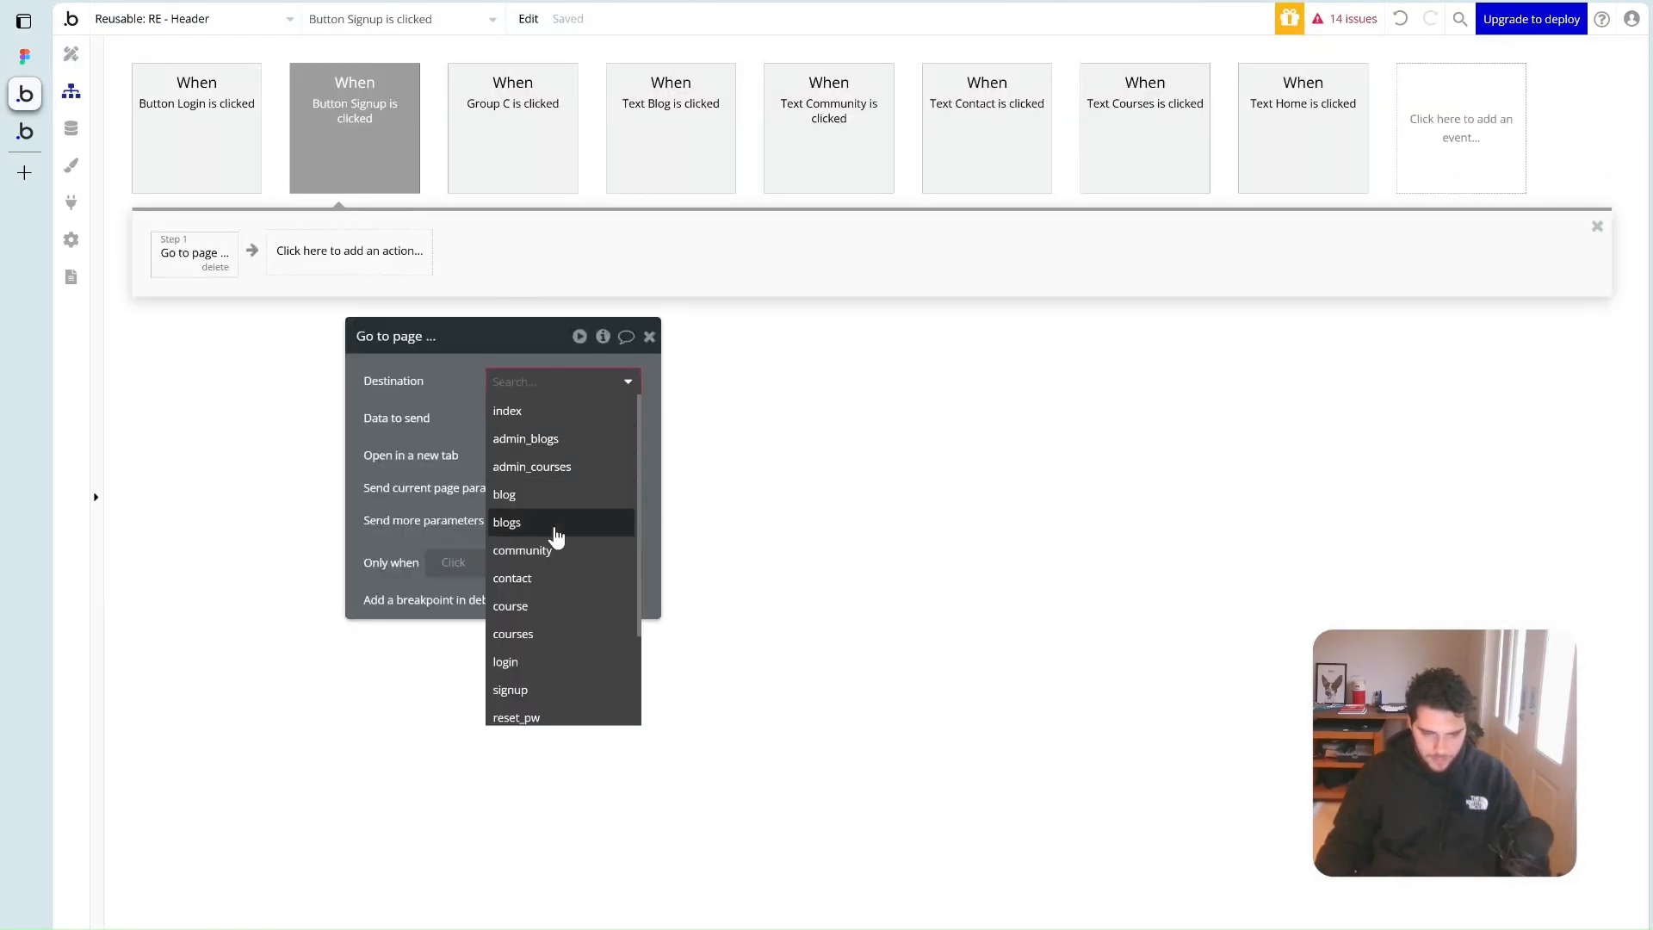
click(517, 690)
click(668, 365)
click(24, 130)
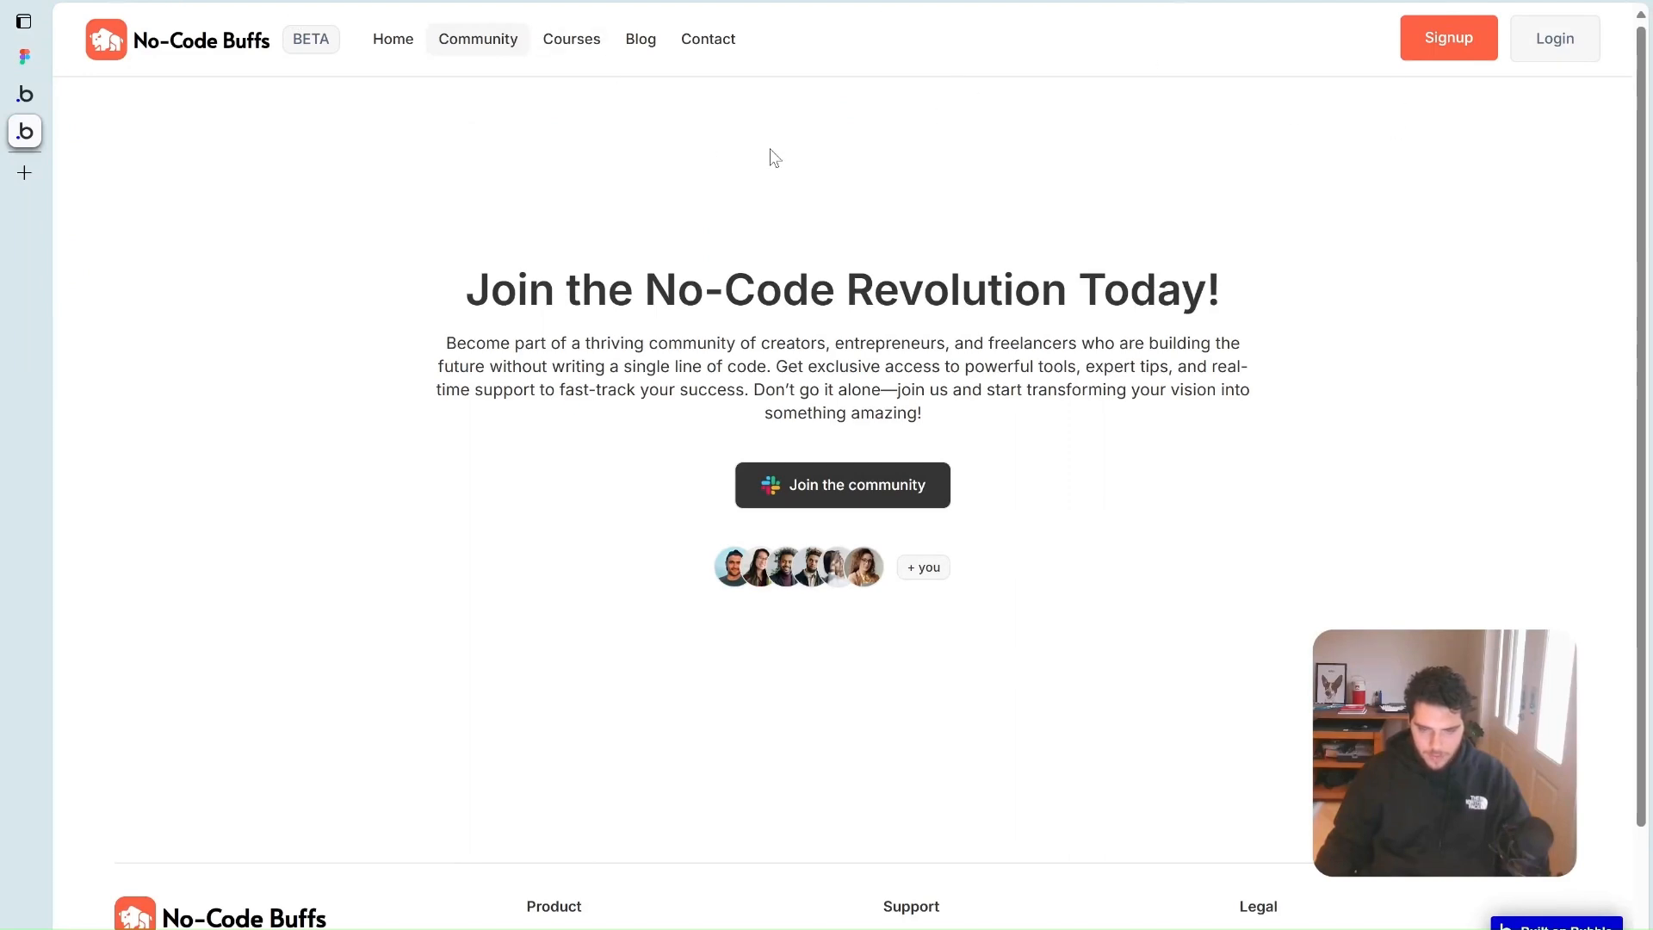
Test the header Login button and the links between the Log In and Sign Up pages
click(1571, 43)
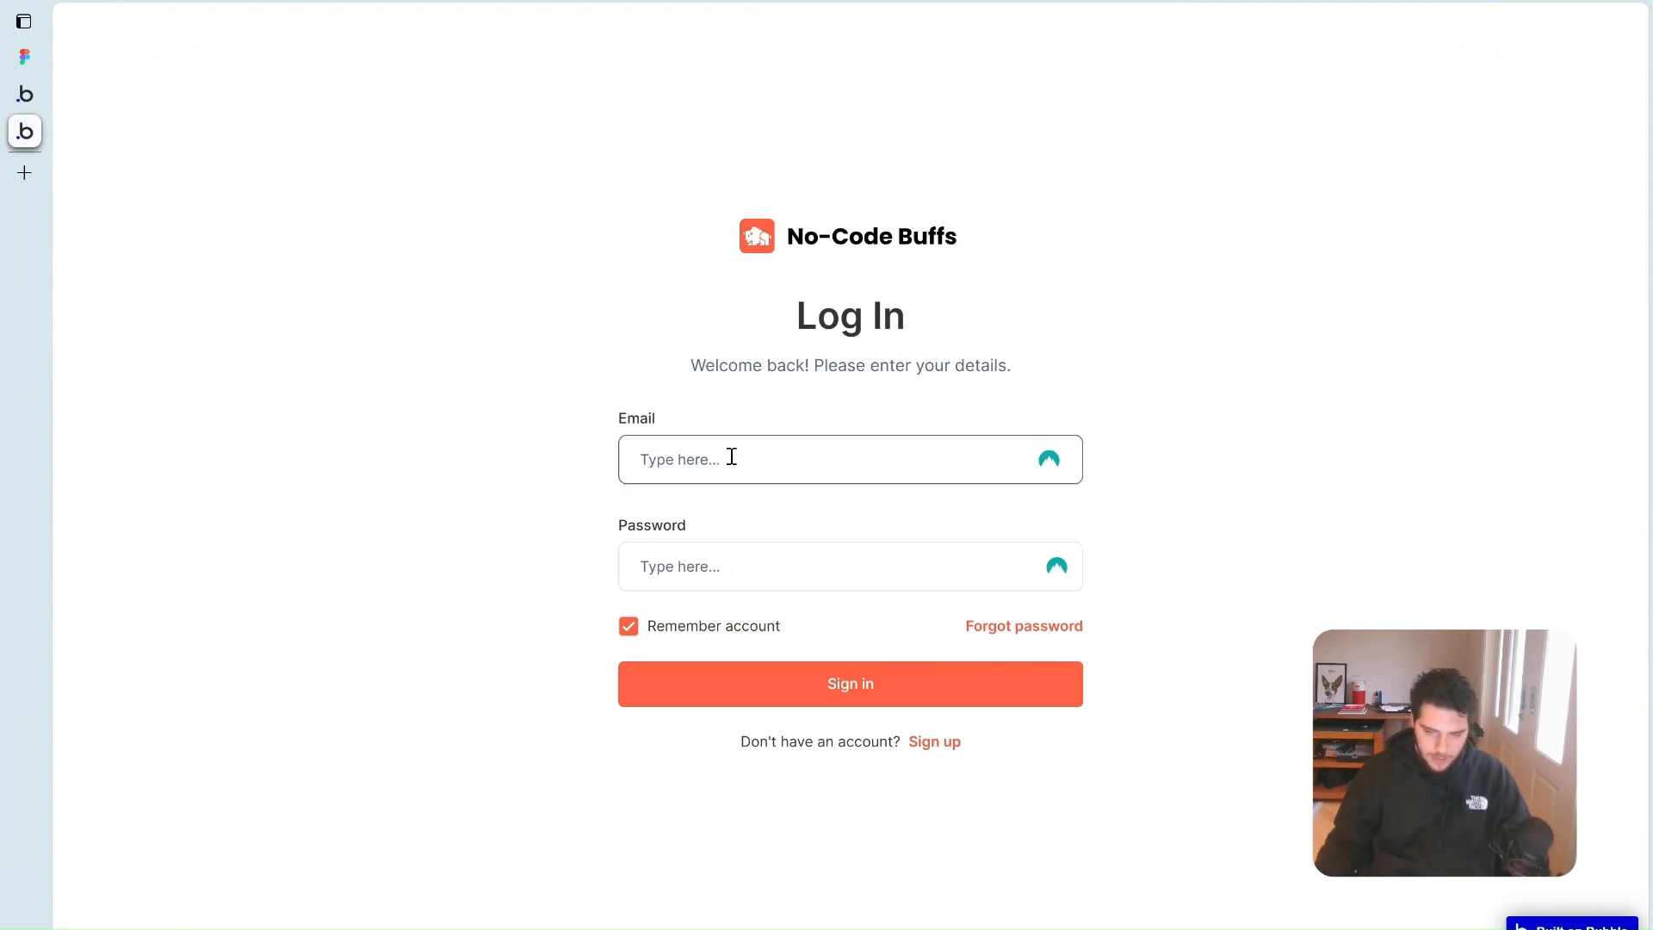
click(950, 746)
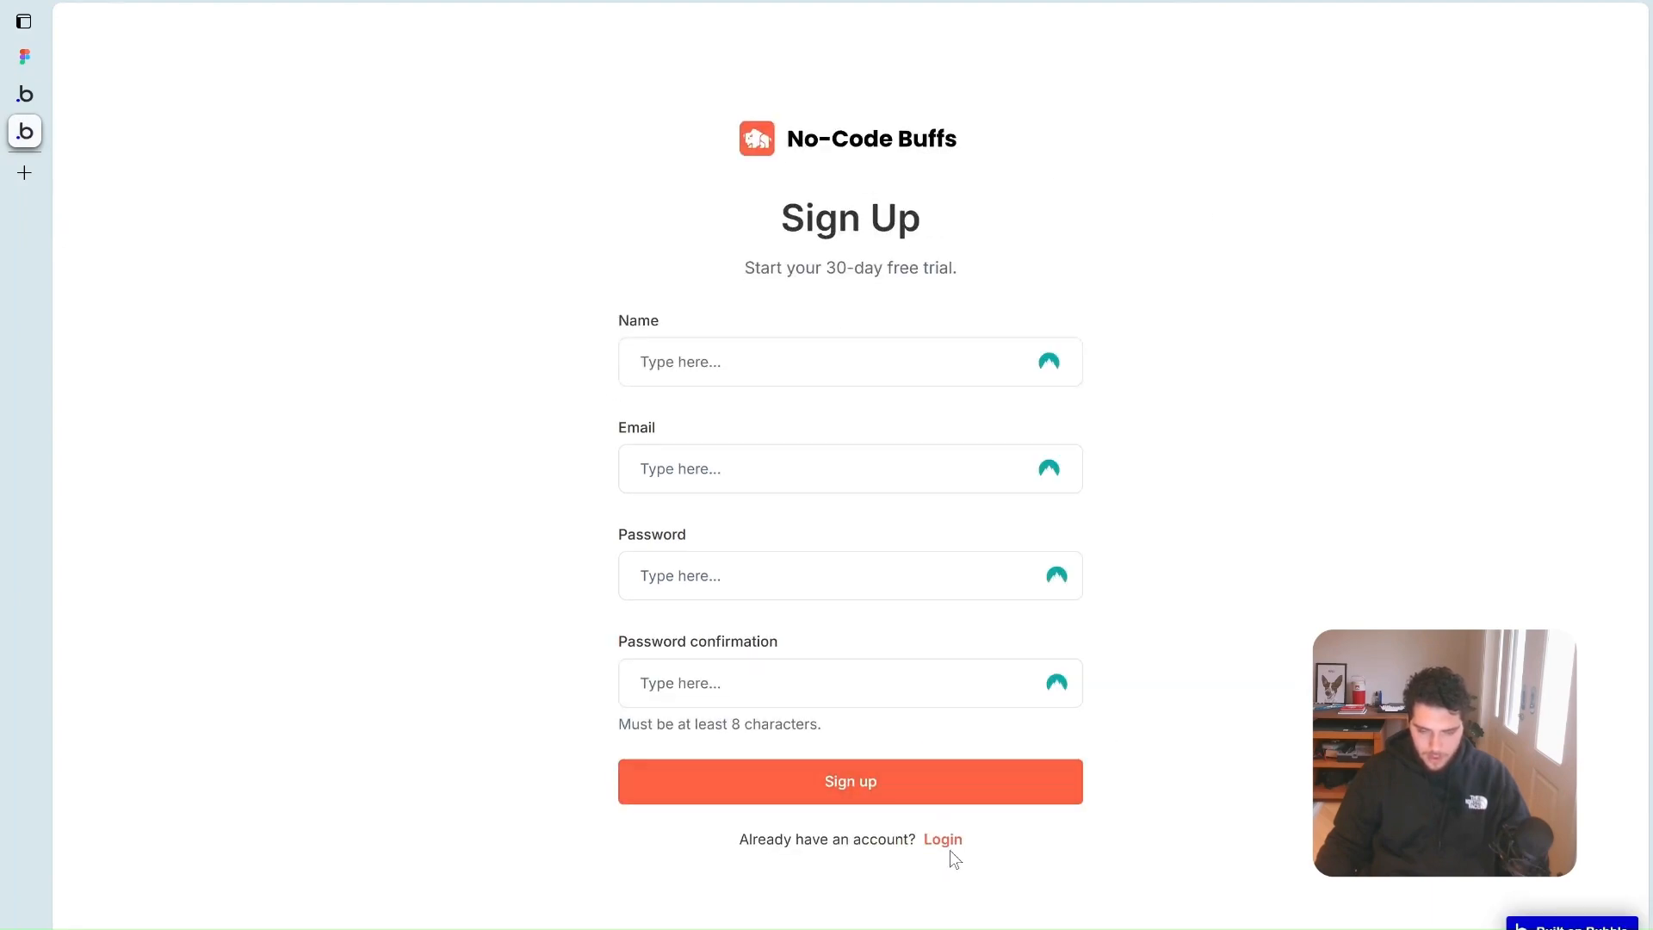
click(949, 846)
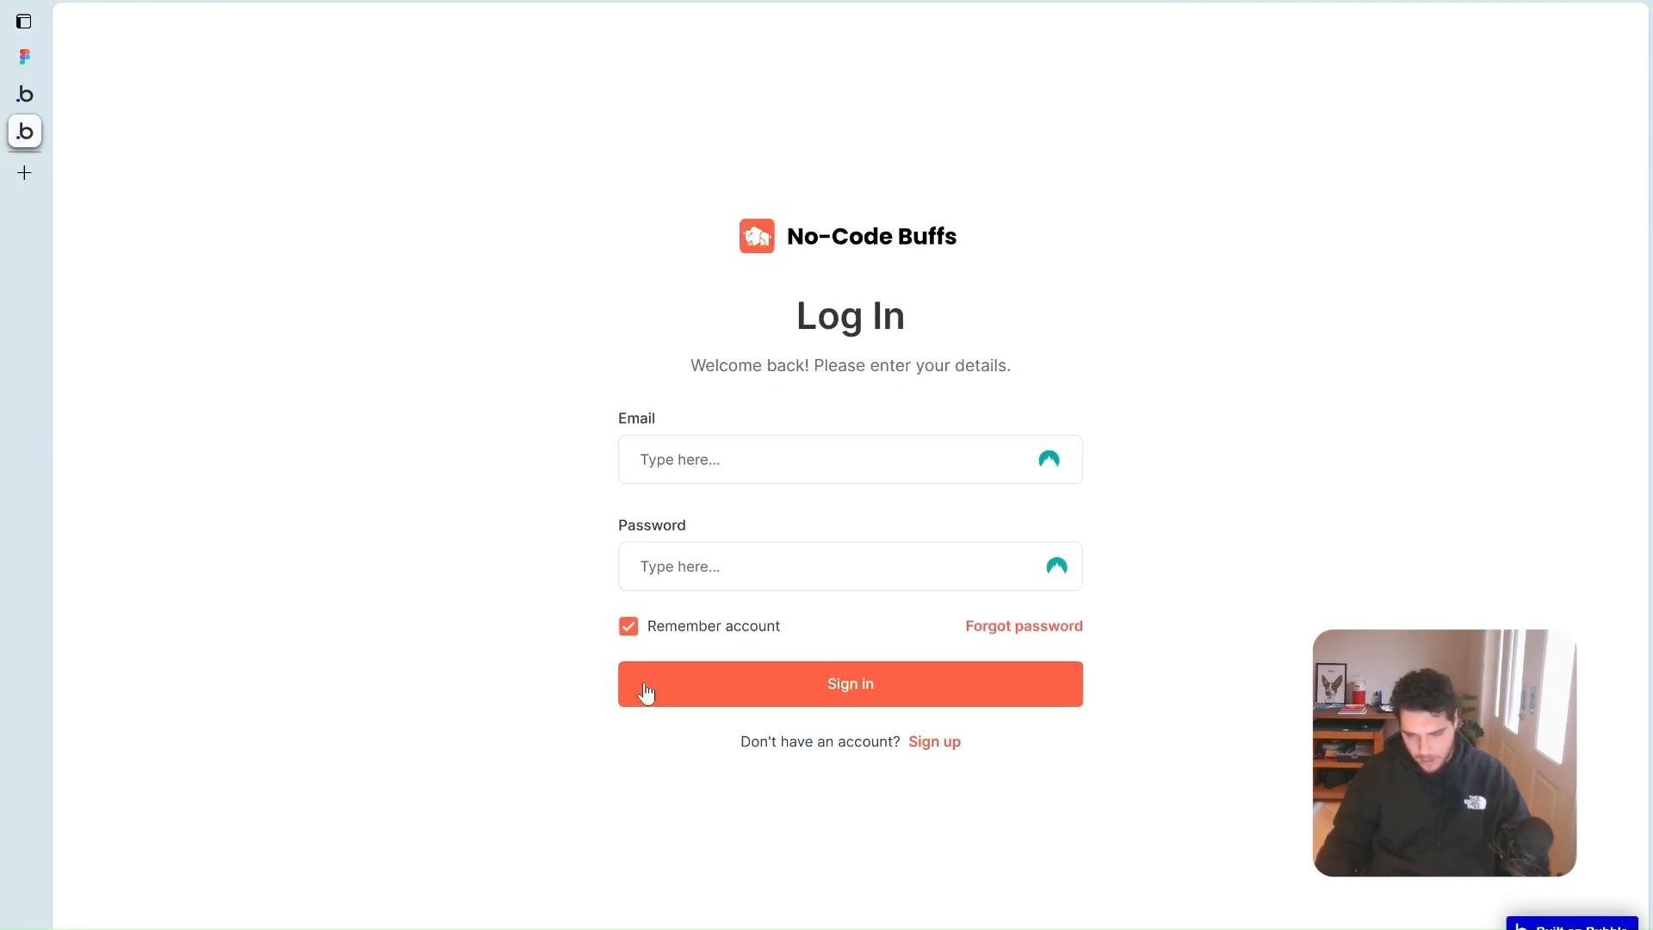
Sign in with the test account's e-mail and password, keeping Remember account on
click(754, 458)
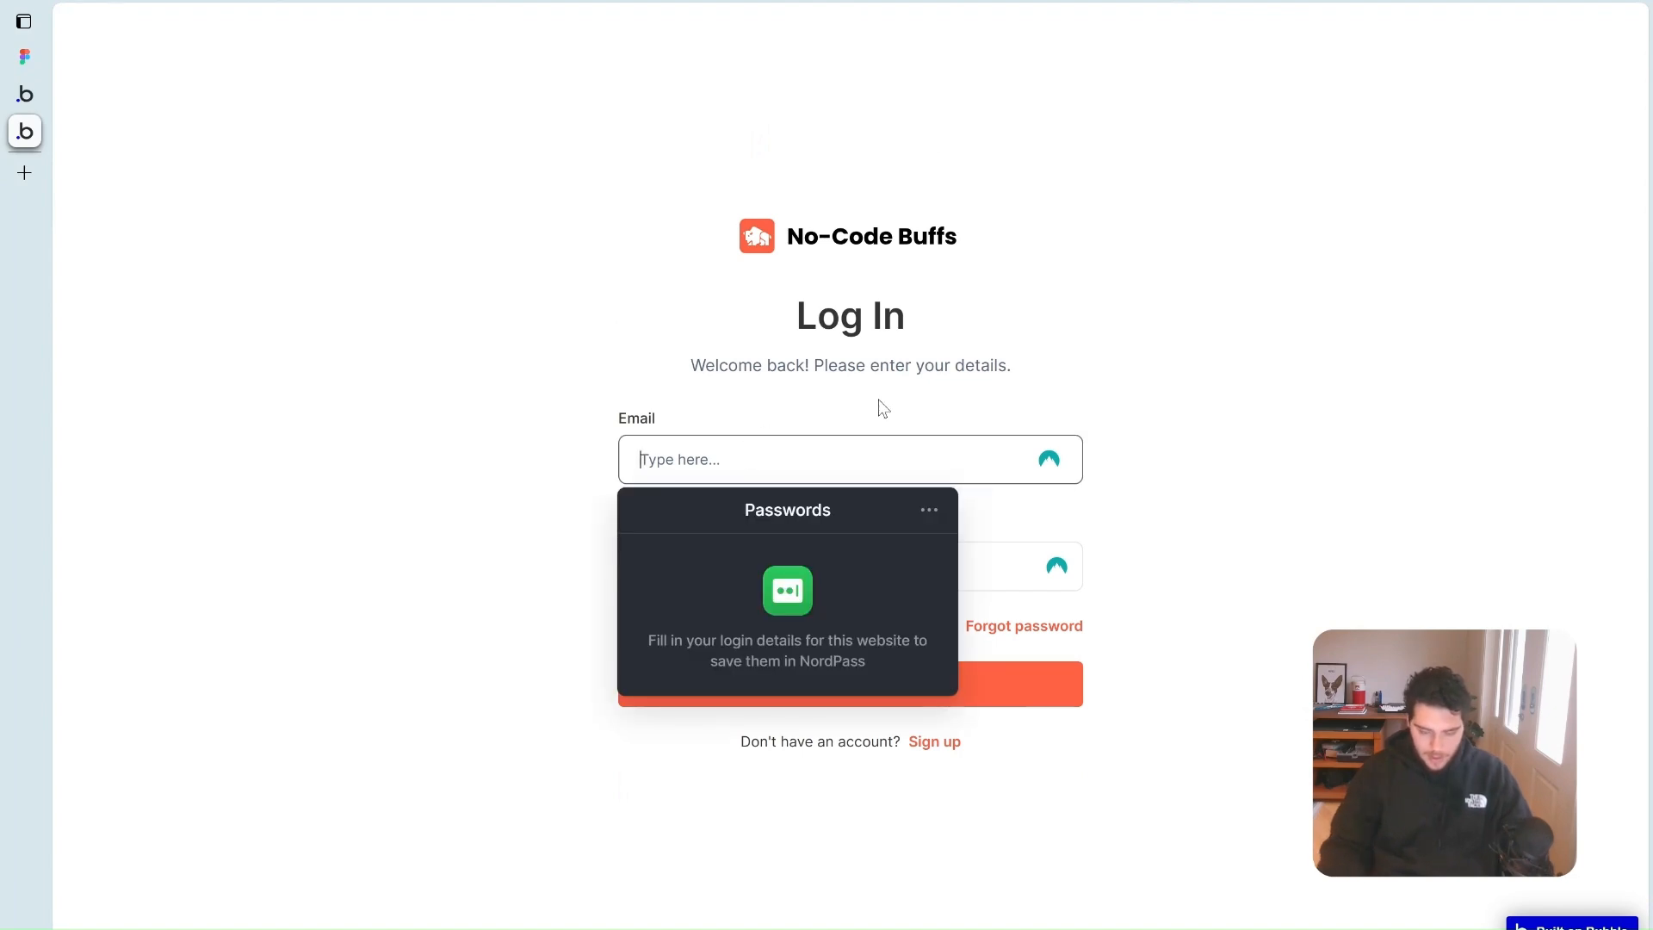
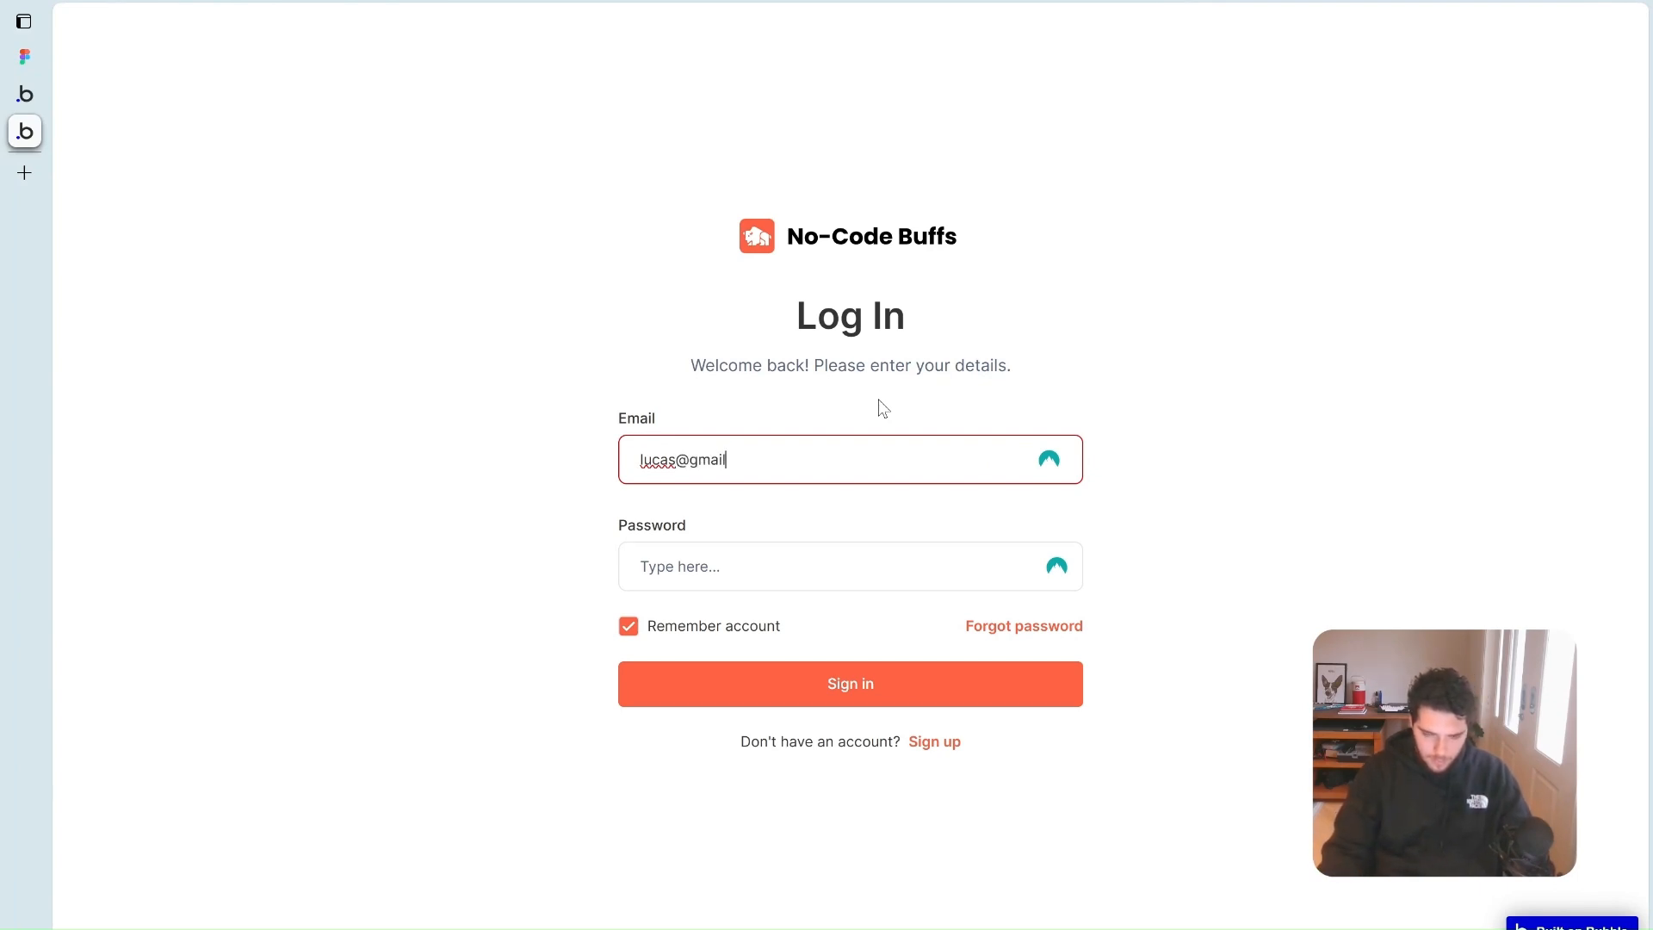
click(772, 570)
text(p)
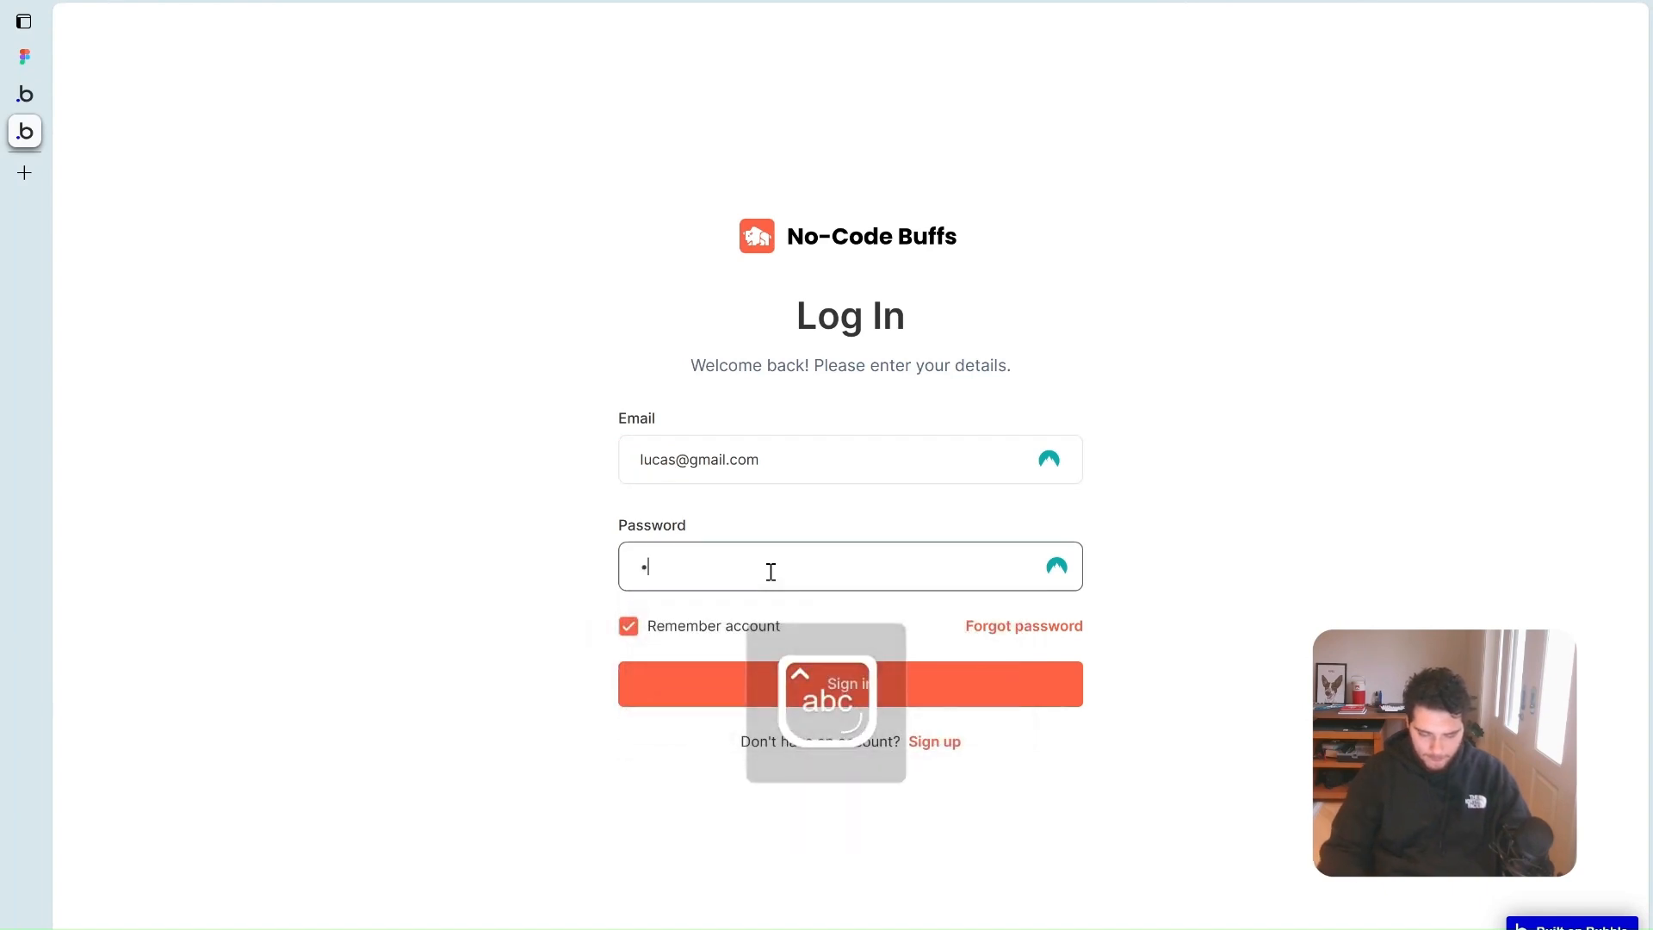
text(••••••••••••)
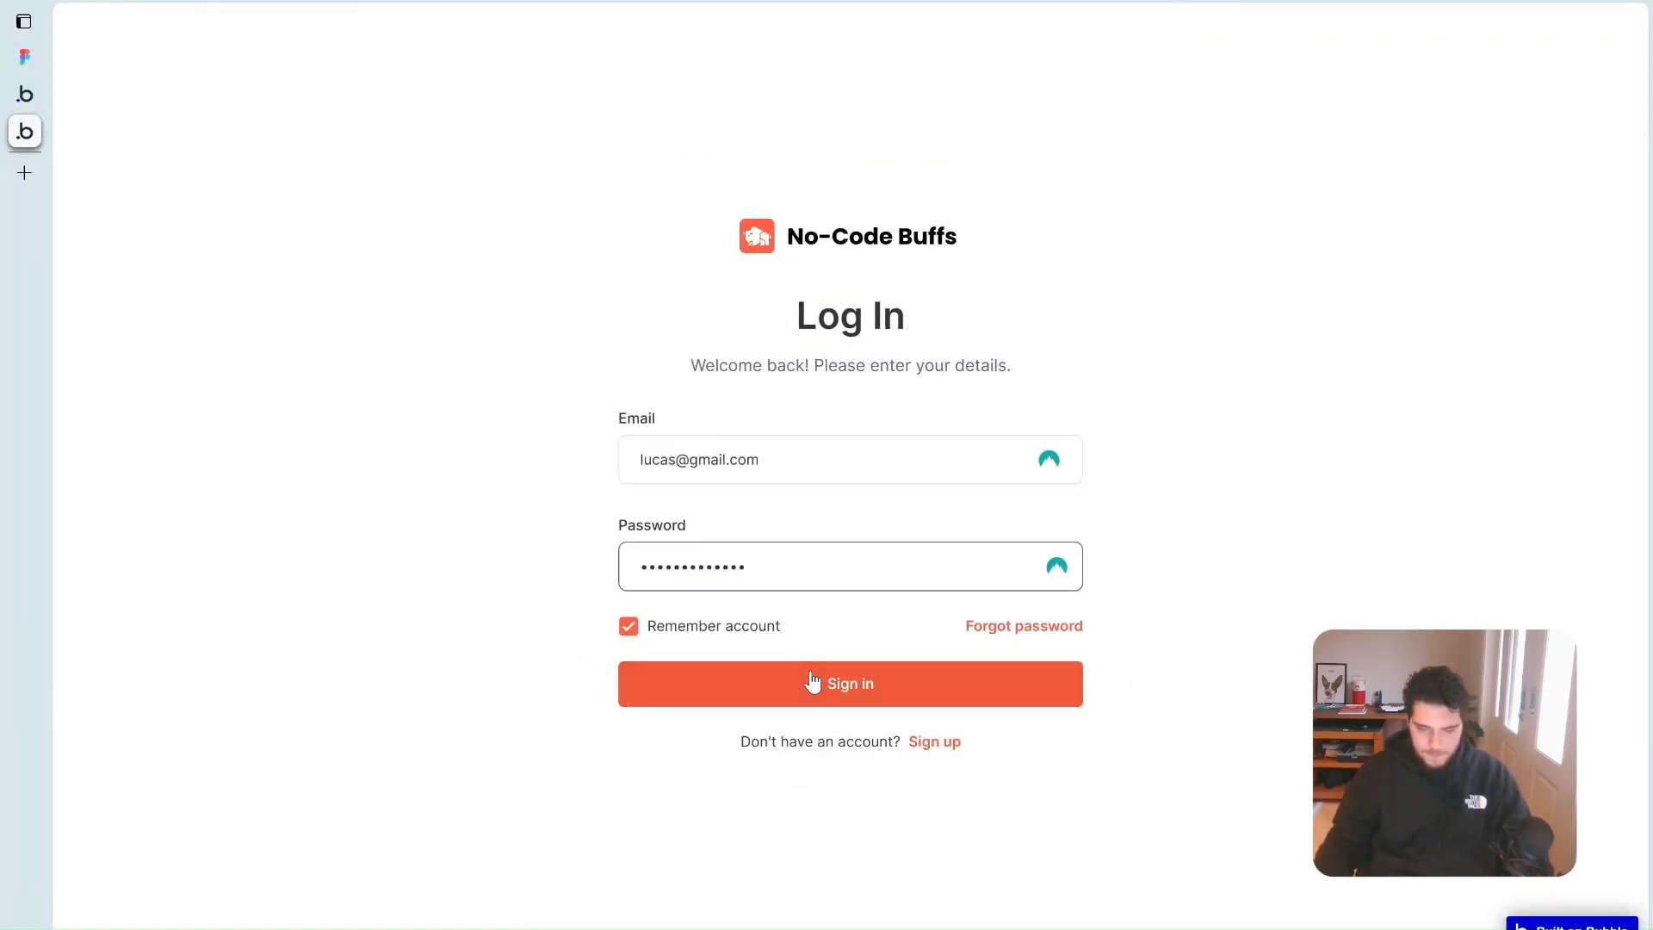
click(629, 632)
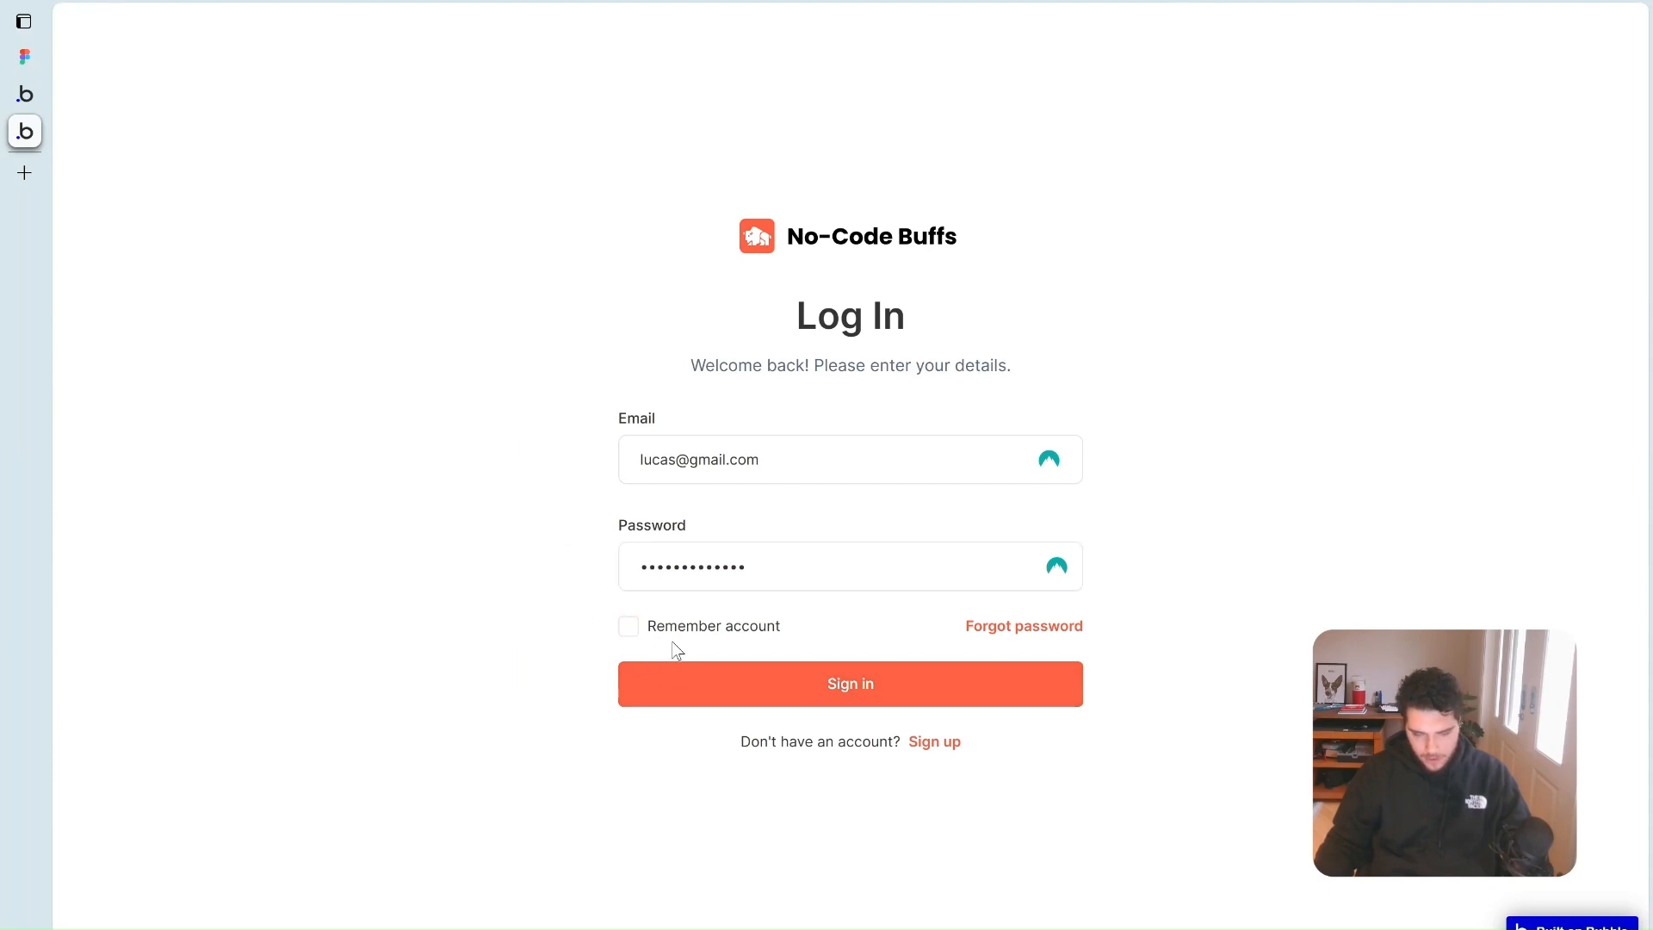
click(645, 637)
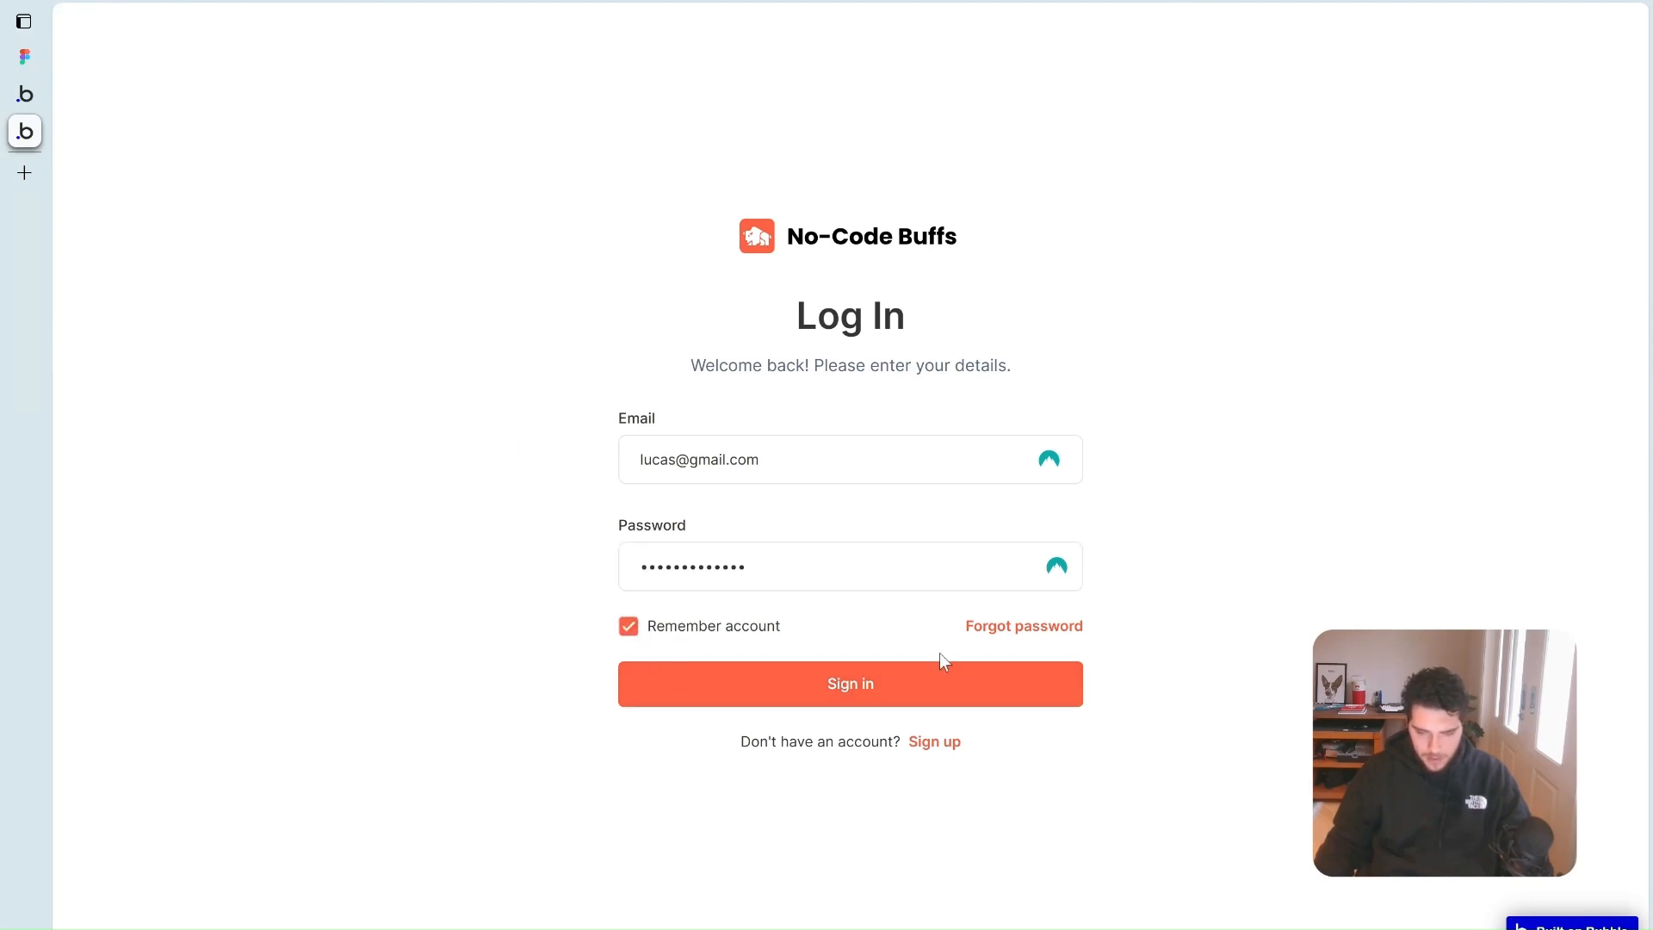
click(896, 695)
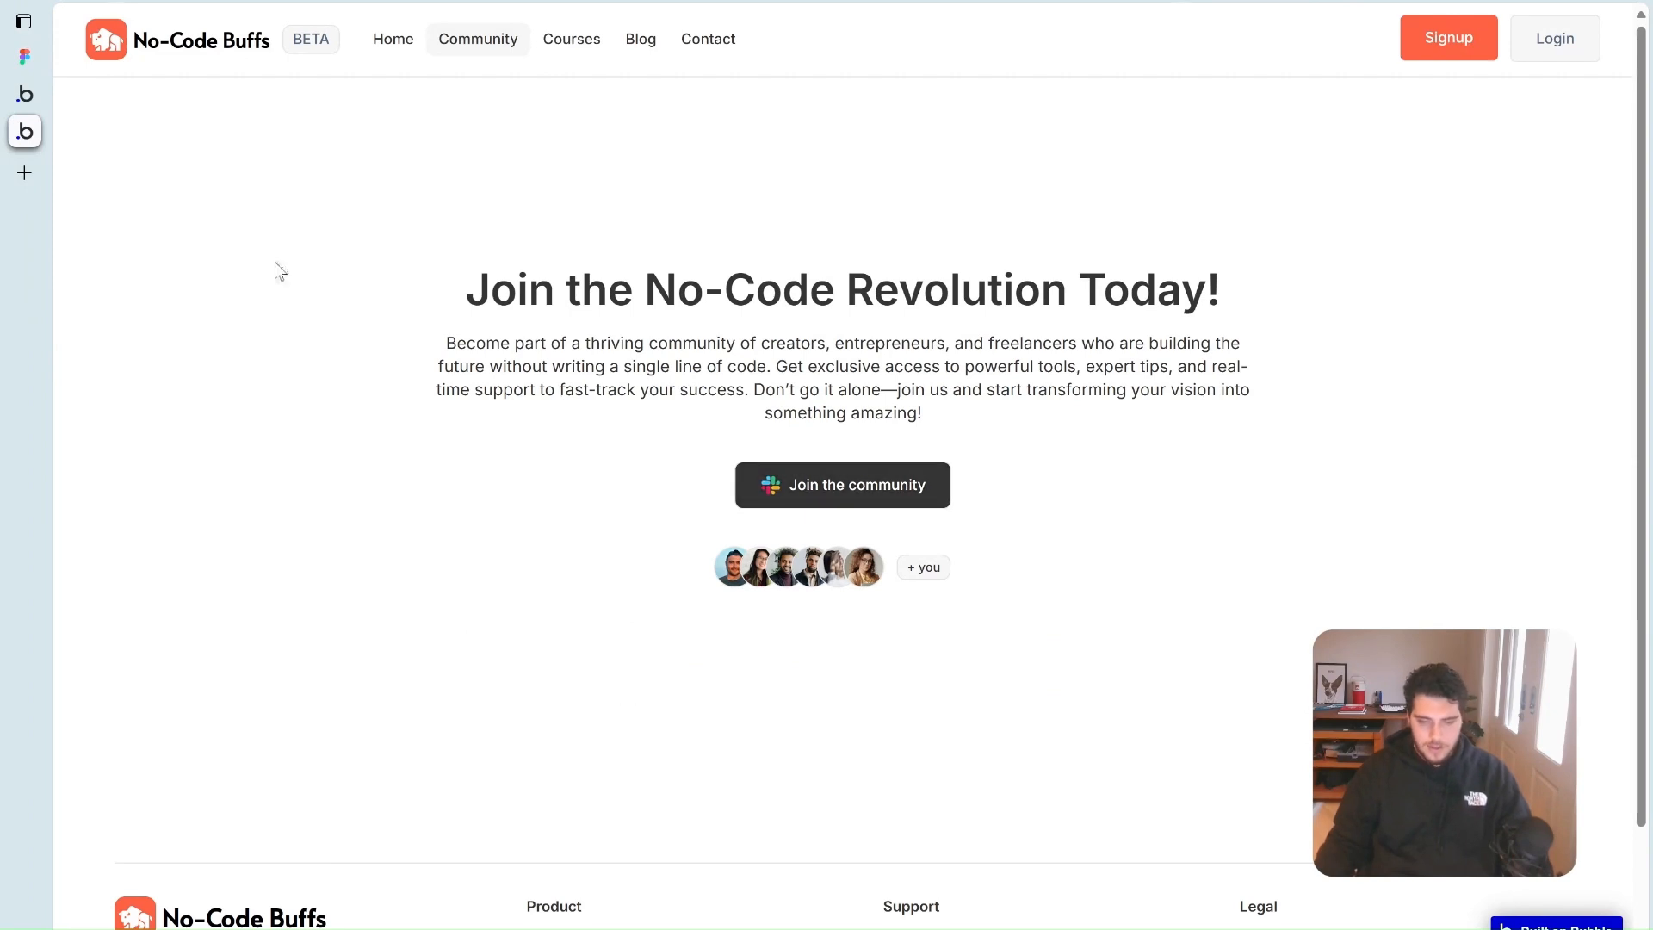
Open the Sign Up page from the header's Signup button, then follow its Login link
click(1485, 40)
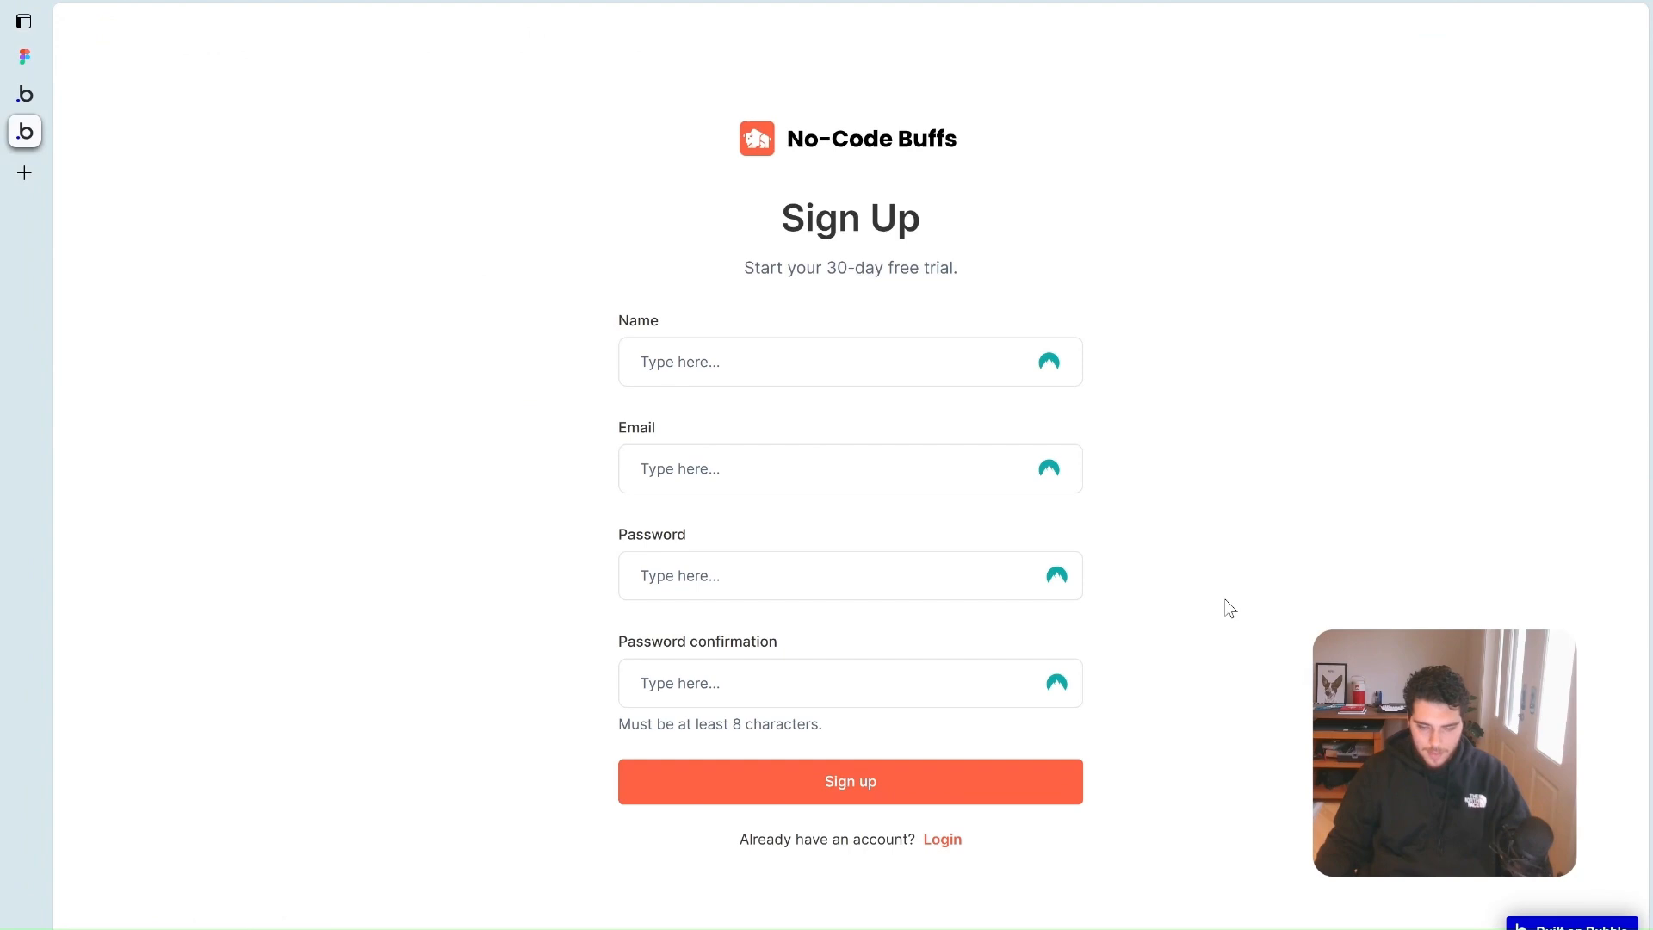
click(33, 97)
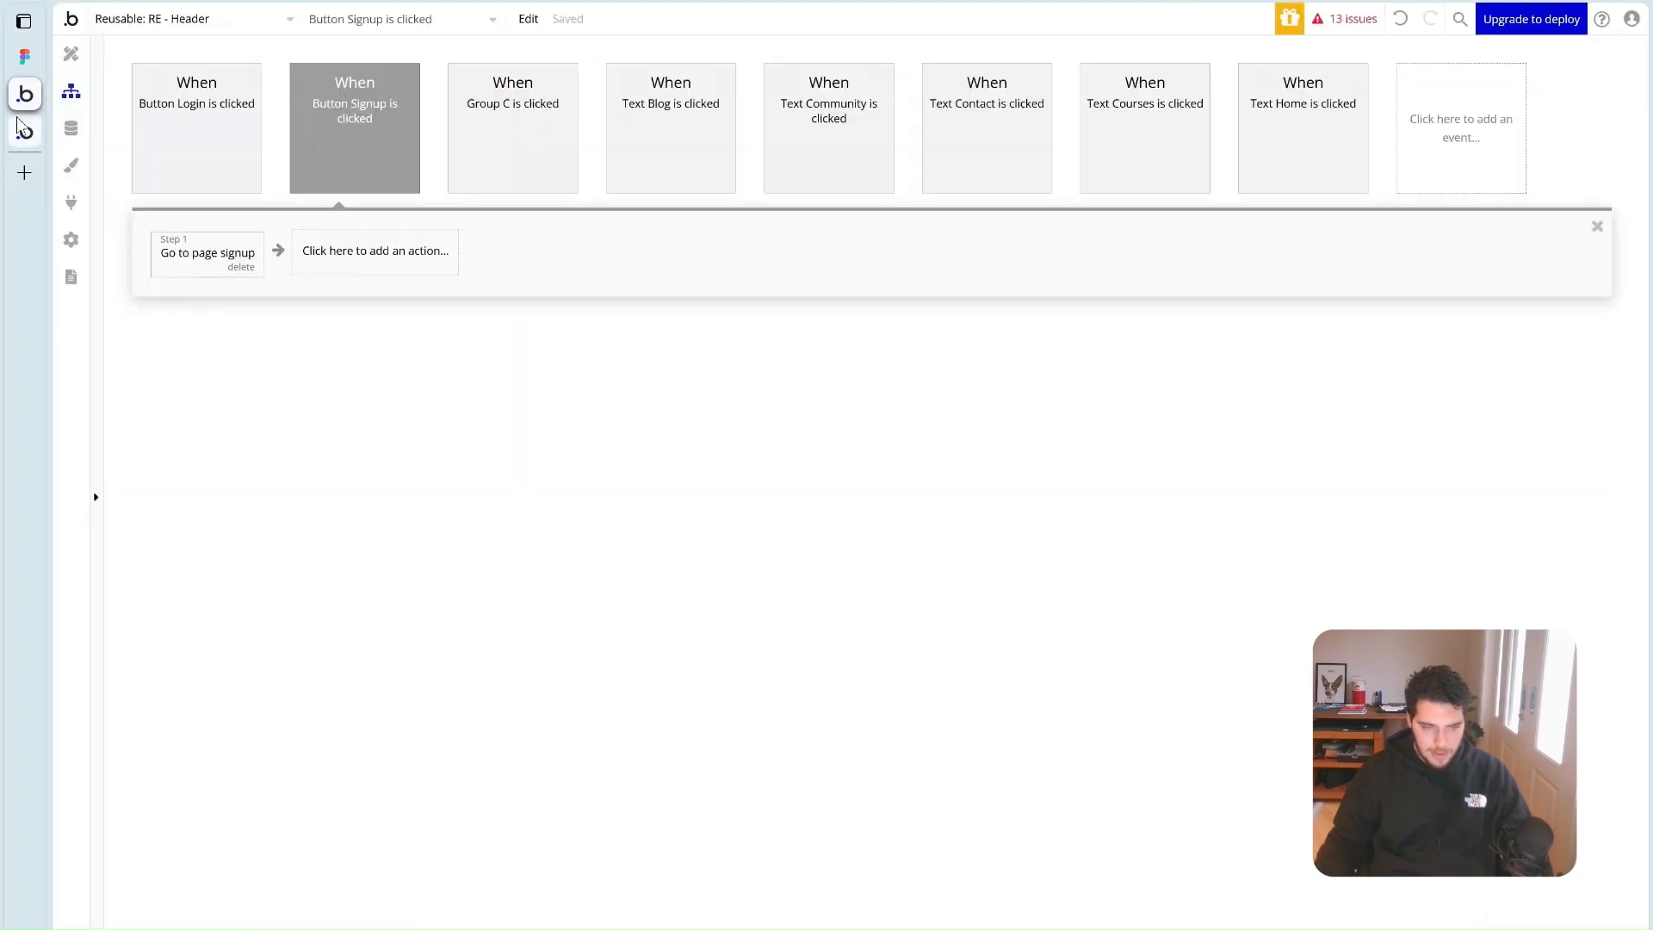
click(29, 131)
click(956, 848)
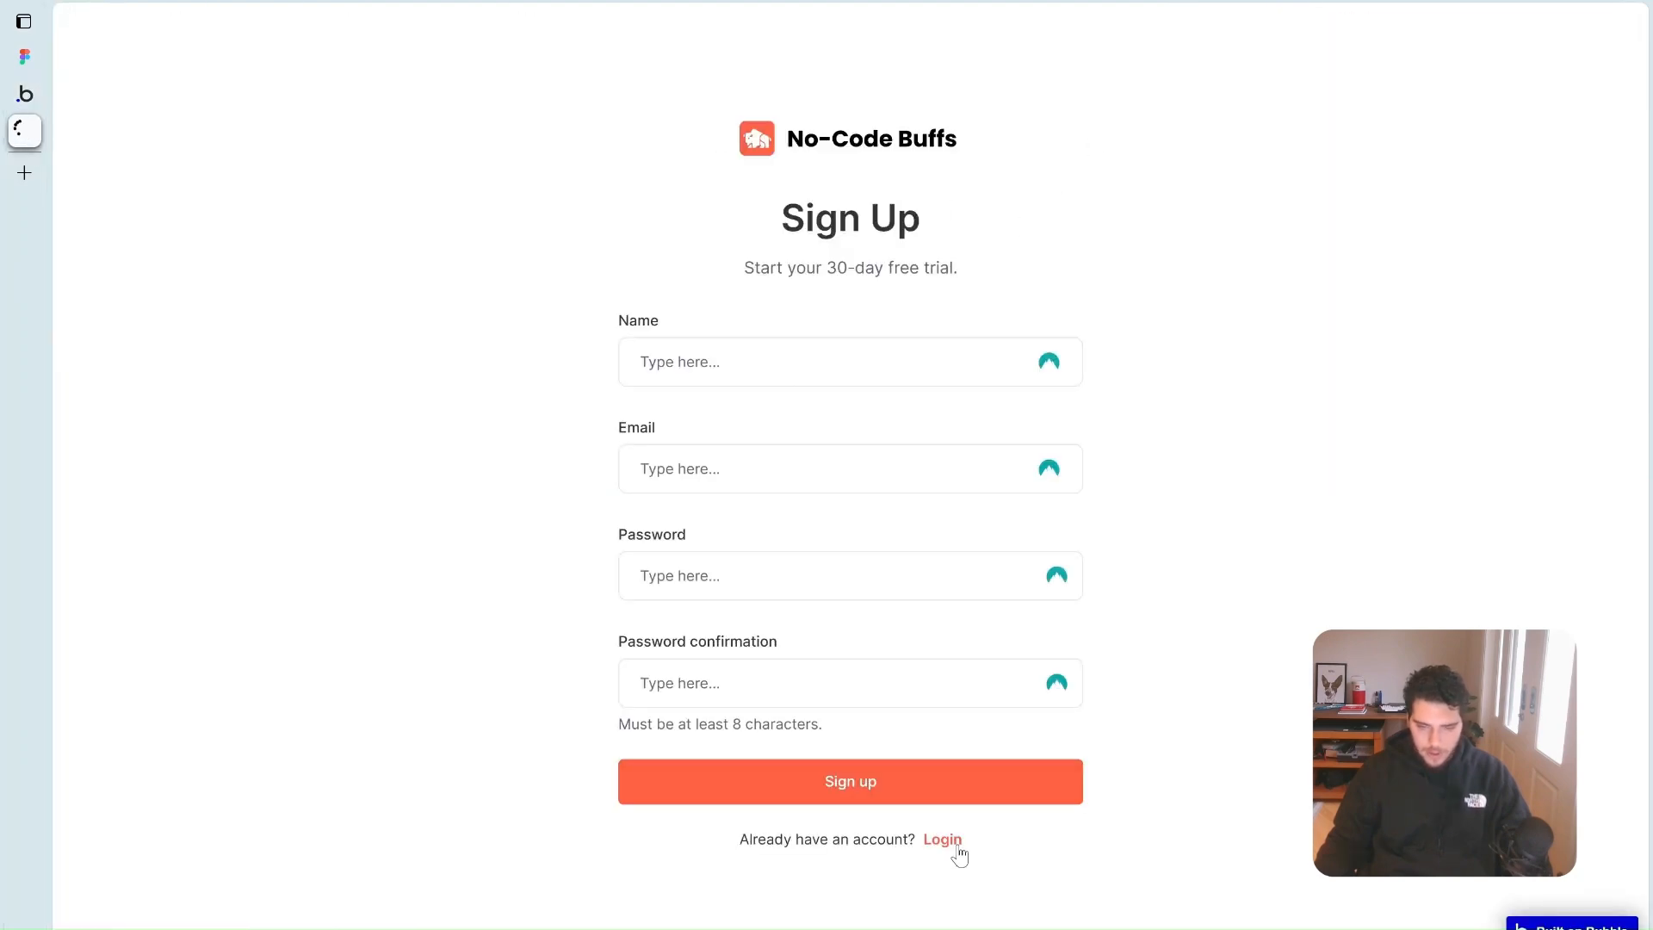